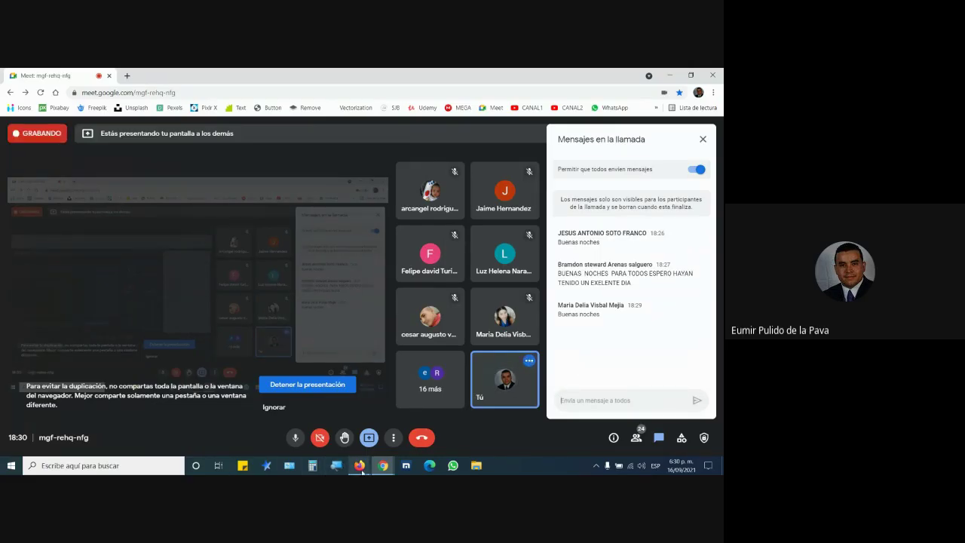
# Highlight the 'Uso de paréntesis en Excel' heading in the PDF assignment.
pyautogui.moveTo(362, 469)
pyautogui.click(414, 424)
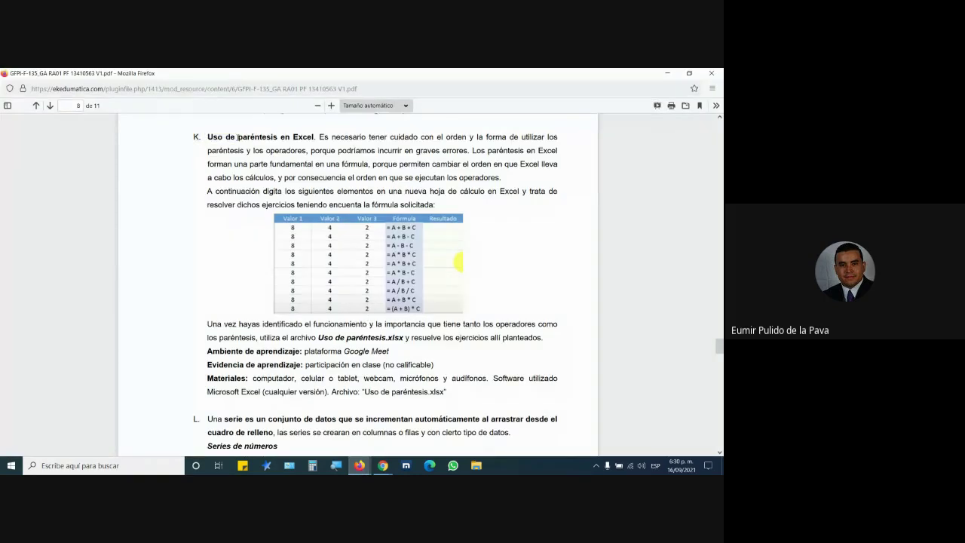
pyautogui.moveTo(210, 137); pyautogui.dragTo(311, 137)
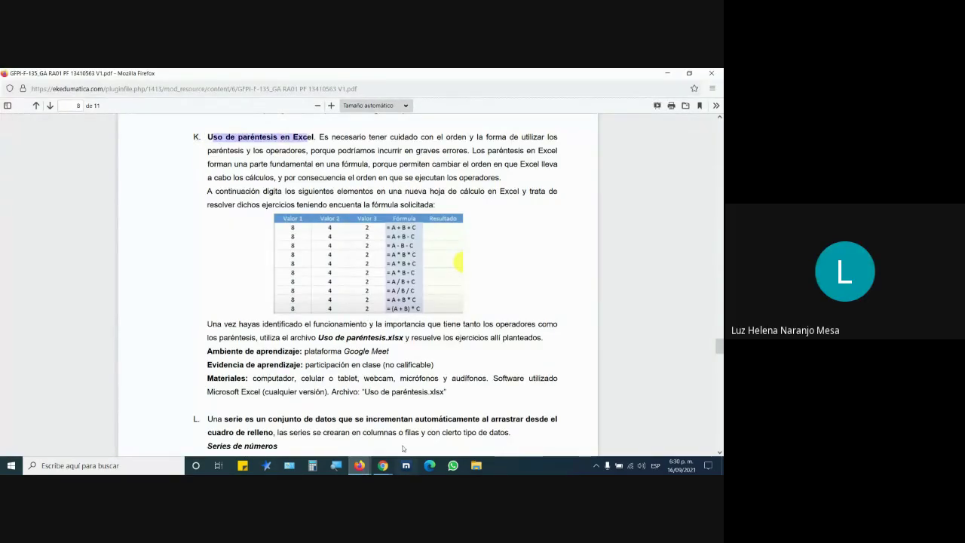
pyautogui.click(383, 465)
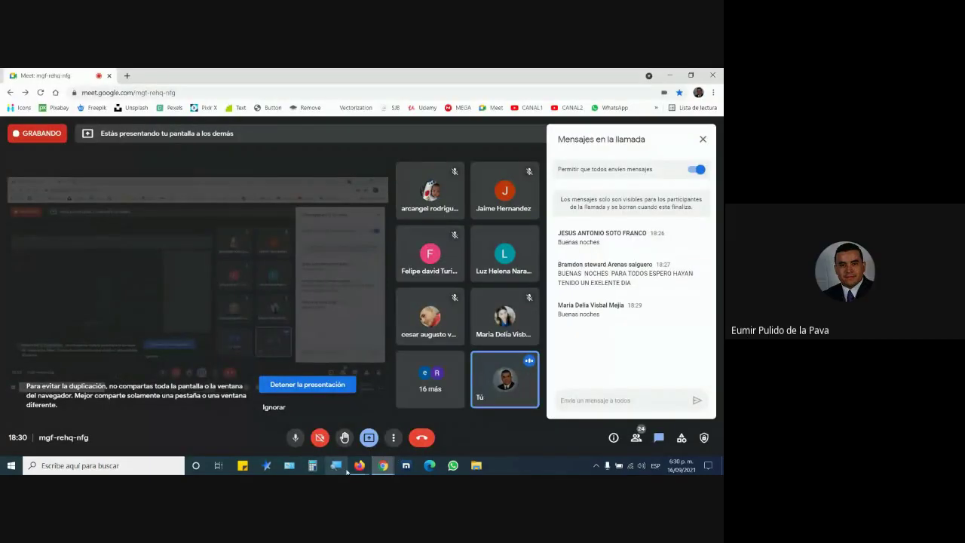
pyautogui.click(359, 466)
pyautogui.click(210, 137)
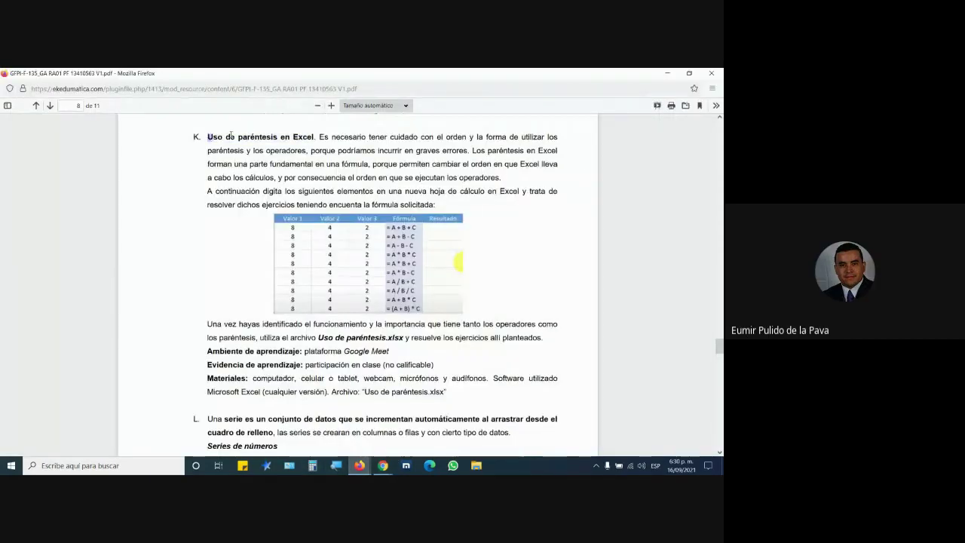
pyautogui.moveTo(209, 137); pyautogui.dragTo(318, 137)
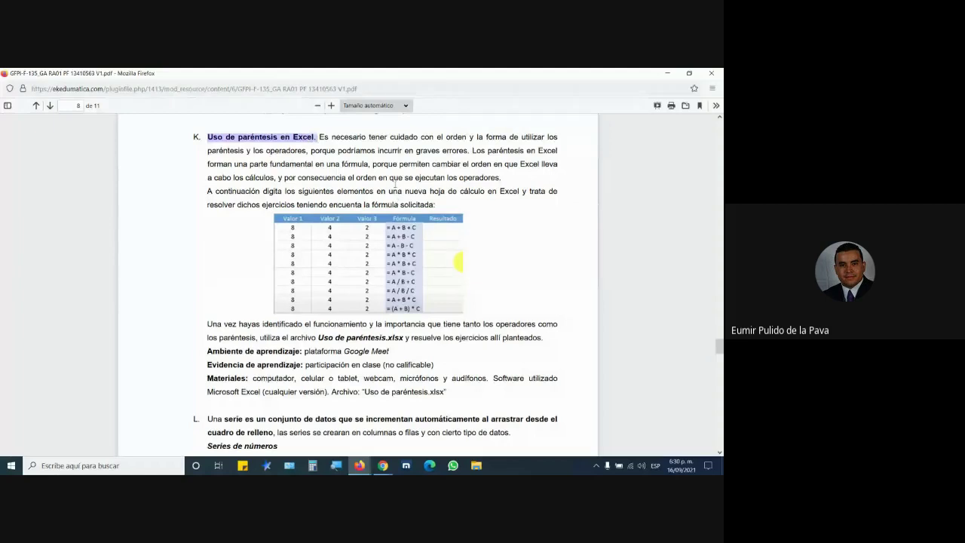
# Zoom the PDF page in to 200% to read the exercise table.
pyautogui.click(332, 106)
pyautogui.click(332, 106)
pyautogui.click(331, 106)
pyautogui.scroll(-2, 320, 113)
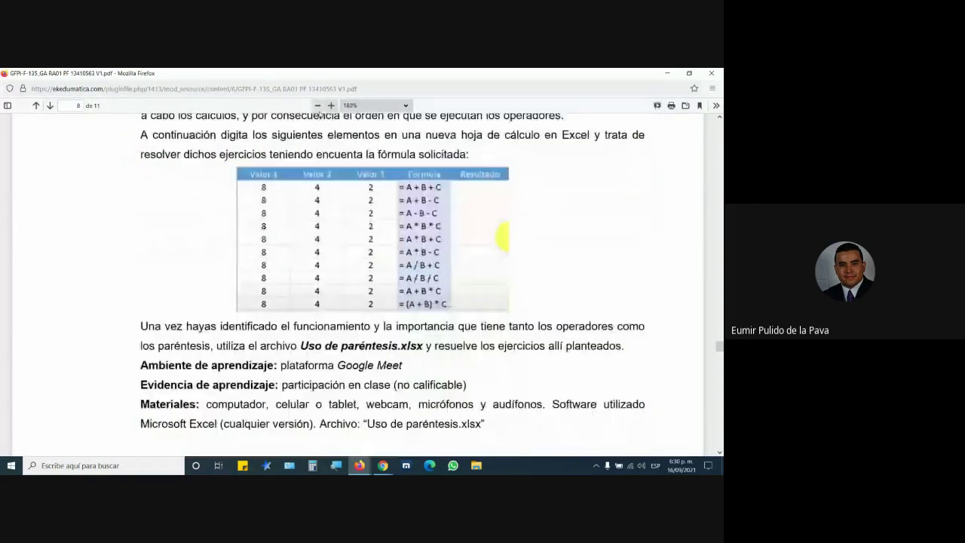
pyautogui.click(331, 106)
pyautogui.scroll(-1, 503, 269)
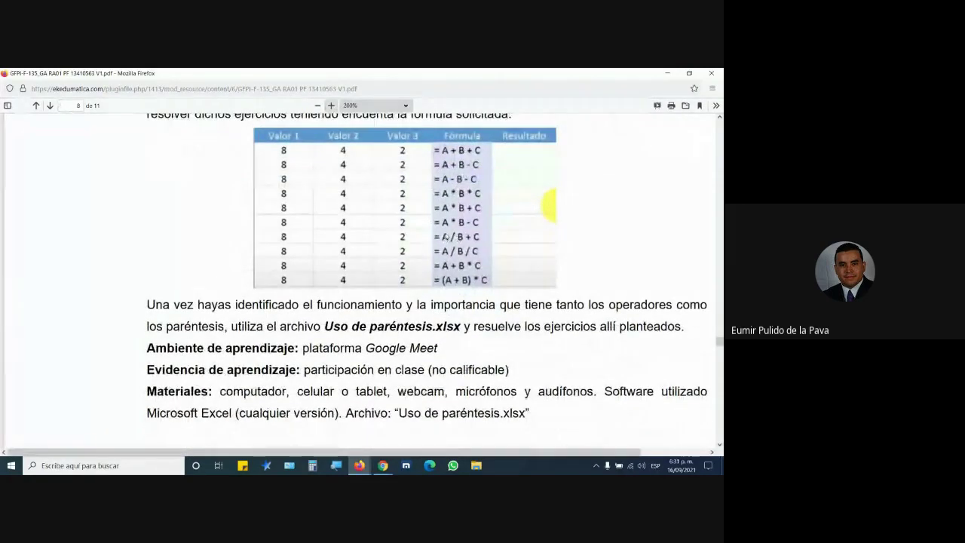
# Admit the waiting participant to the Meet call and launch Excel from the Start menu.
pyautogui.moveTo(383, 465)
pyautogui.click(407, 426)
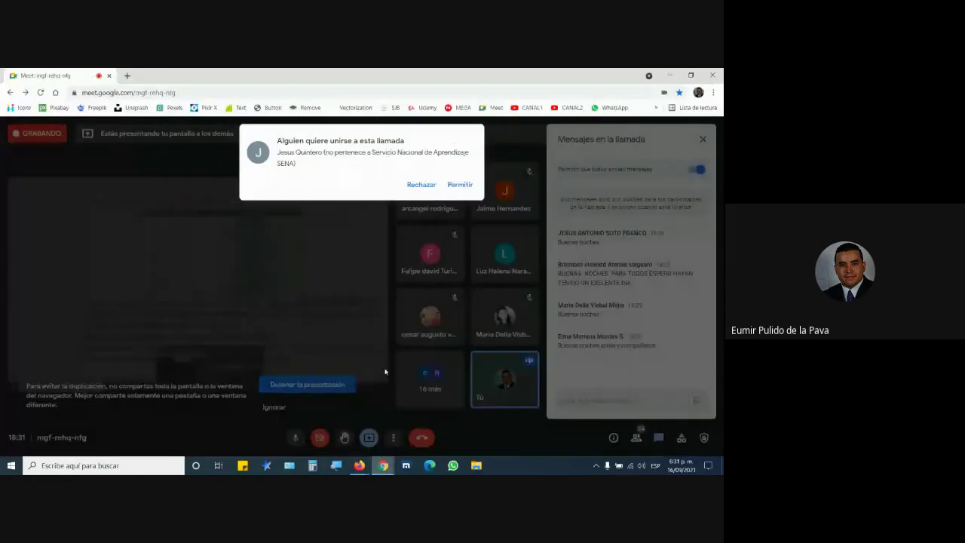
pyautogui.click(460, 184)
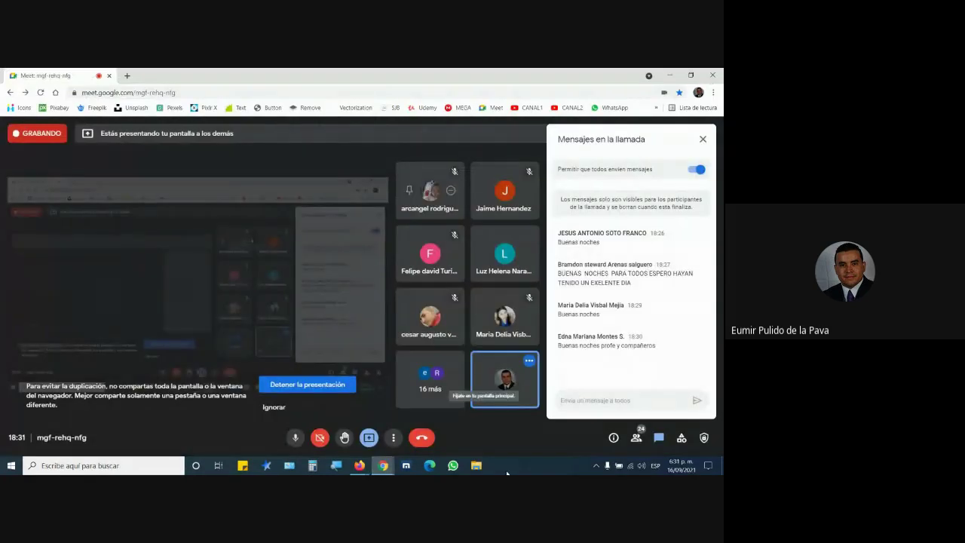
pyautogui.click(11, 465)
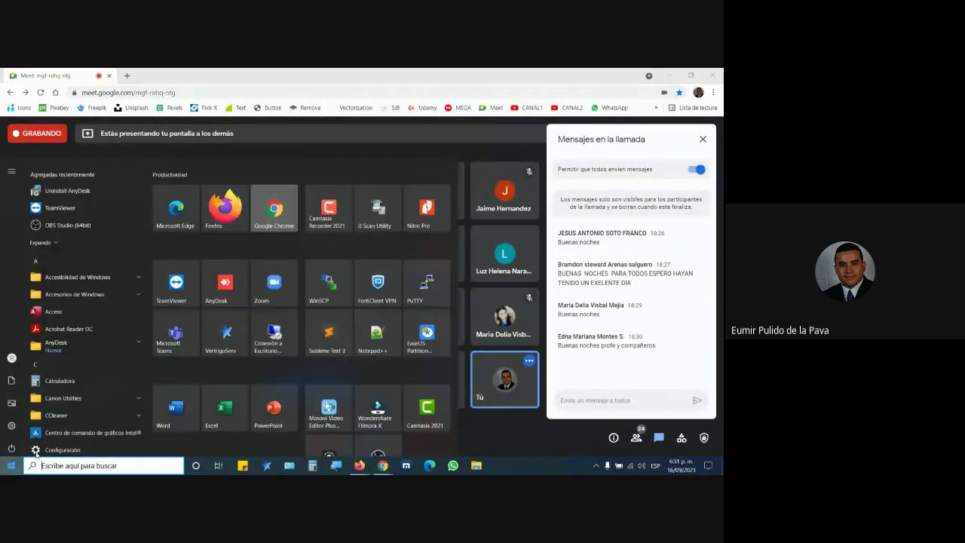
pyautogui.click(225, 411)
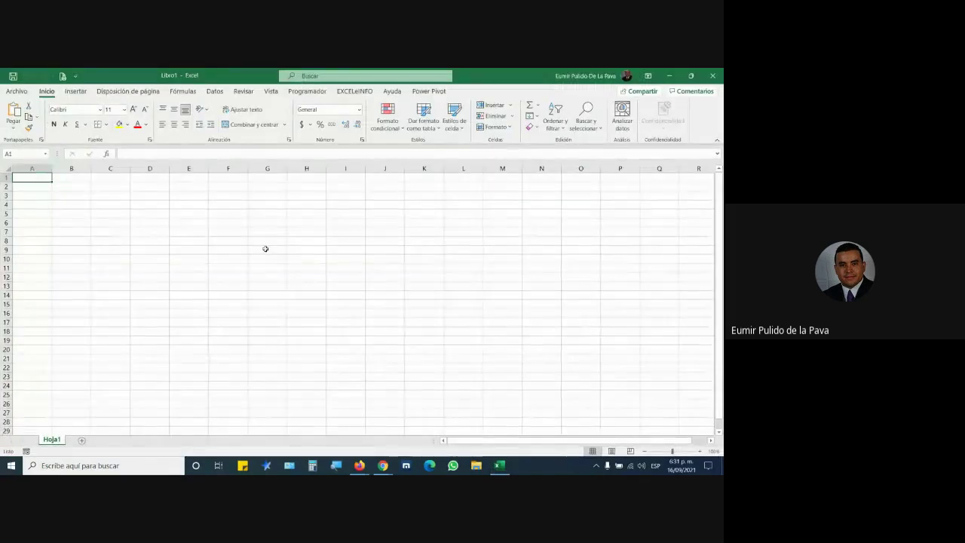
# Enter headers Valor 1, Valor 2, Valor 3 (via fill handle) and Fórmula in A1:D1.
pyautogui.hotkey('alt', 'Tab')
pyautogui.hotkey('alt', 'Tab')
pyautogui.hotkey('alt', 'Tab')
pyautogui.press('Tab')
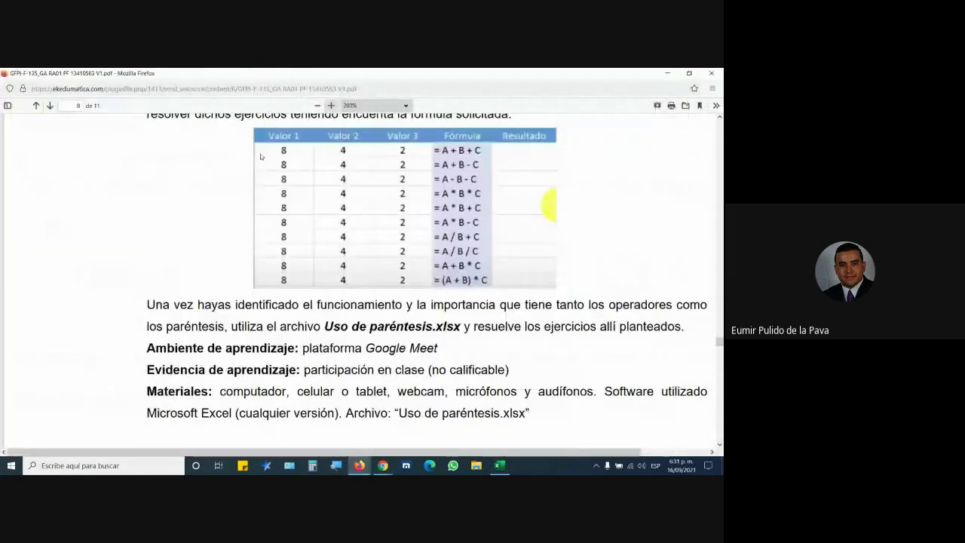
pyautogui.hotkey('alt', 'Tab')
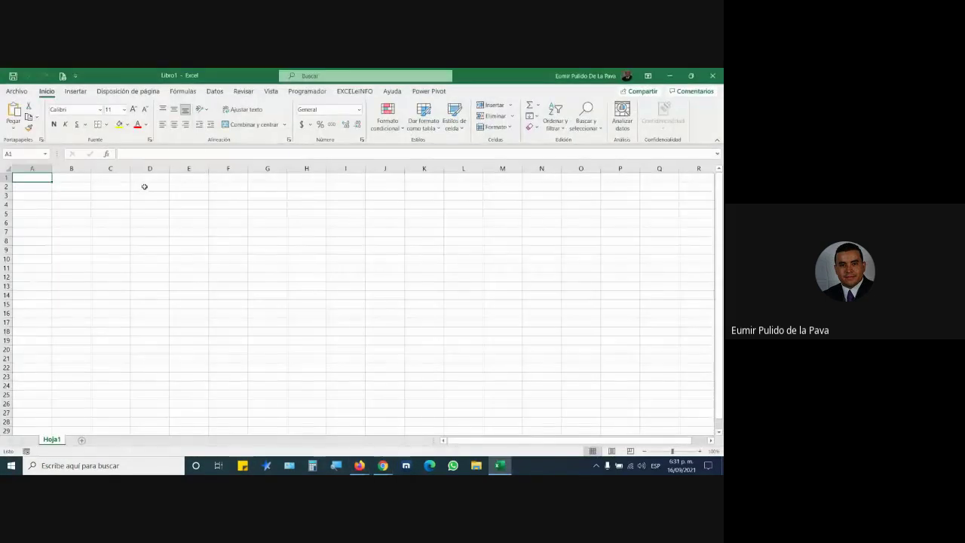
pyautogui.write('Valor 1')
pyautogui.press('Return')
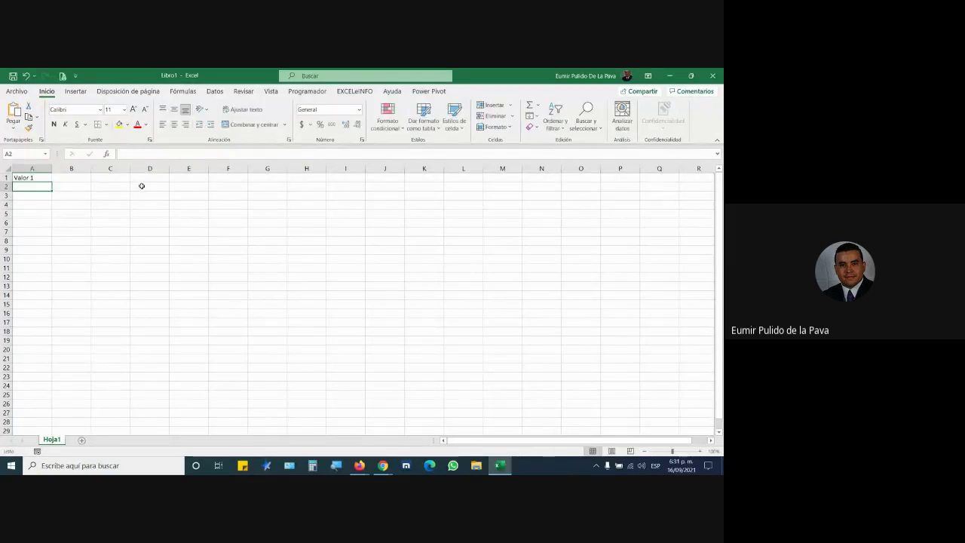
pyautogui.press('Up')
pyautogui.moveTo(51, 181); pyautogui.dragTo(129, 181)
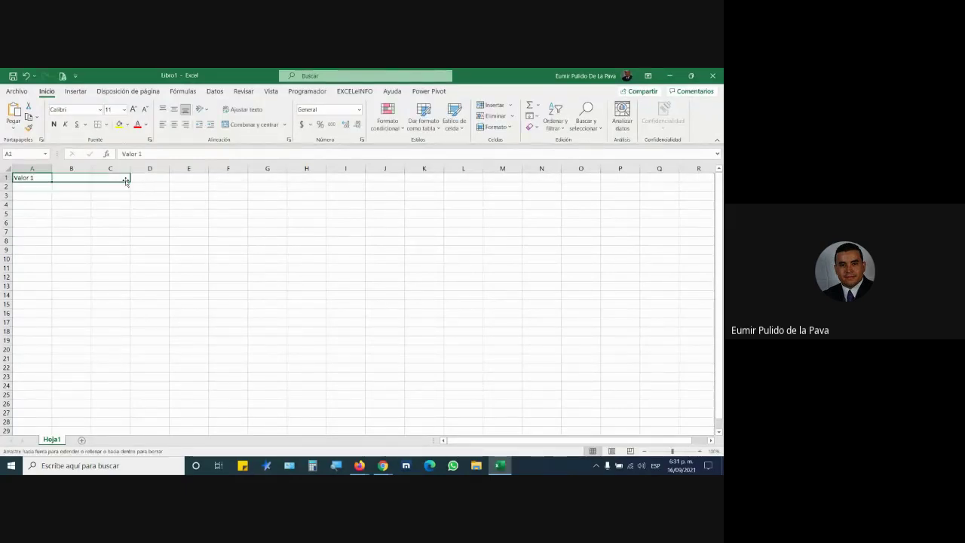
pyautogui.click(135, 180)
pyautogui.write('Fórm')
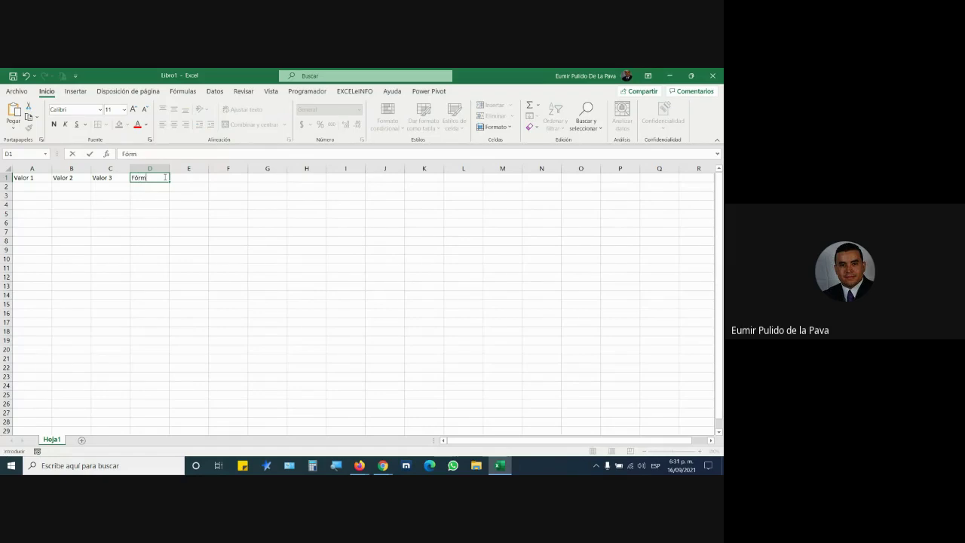
pyautogui.write('ula')
pyautogui.press('Tab')
# Add the Resultado header in E1, correcting it to a capital R.
pyautogui.click(360, 465)
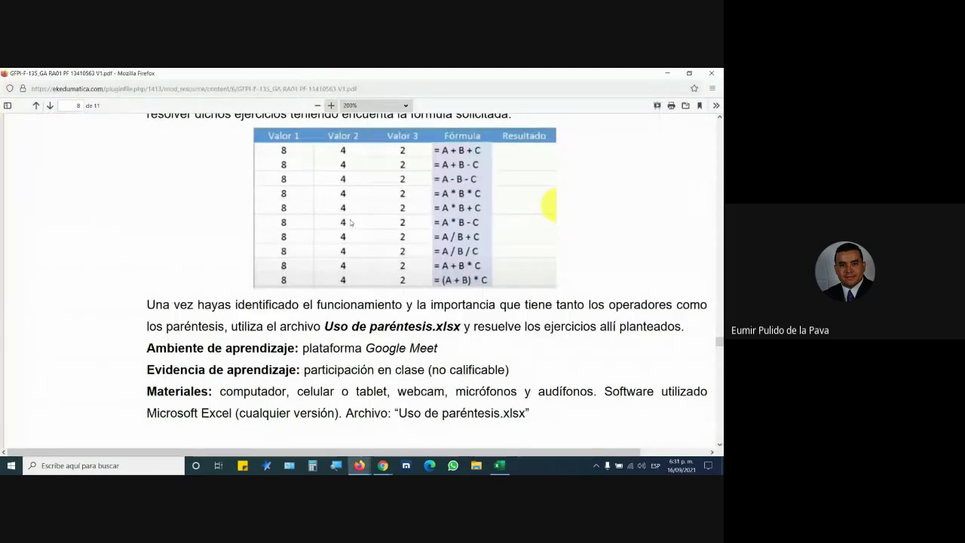
pyautogui.hotkey('alt', 'Tab')
pyautogui.write('resultad')
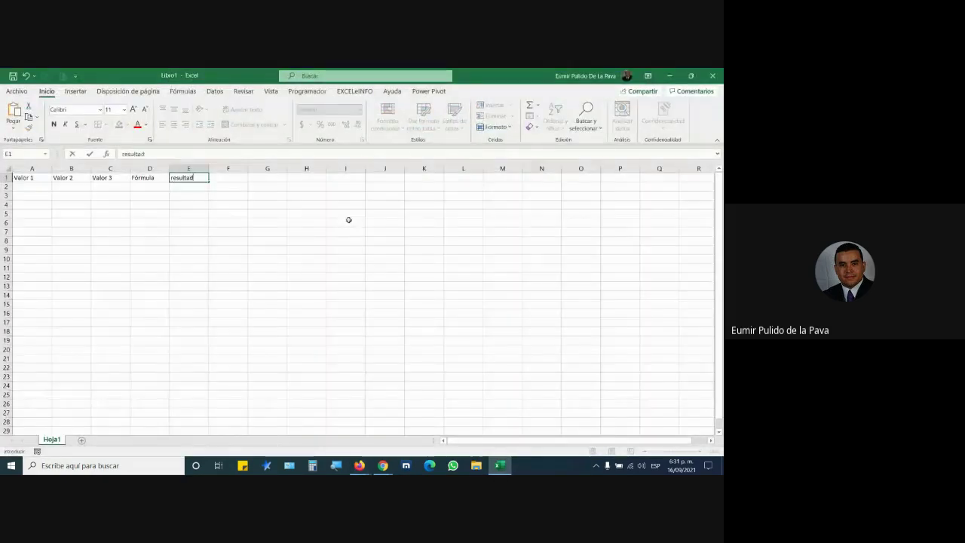
pyautogui.write('o')
pyautogui.press('Return')
pyautogui.click(170, 179)
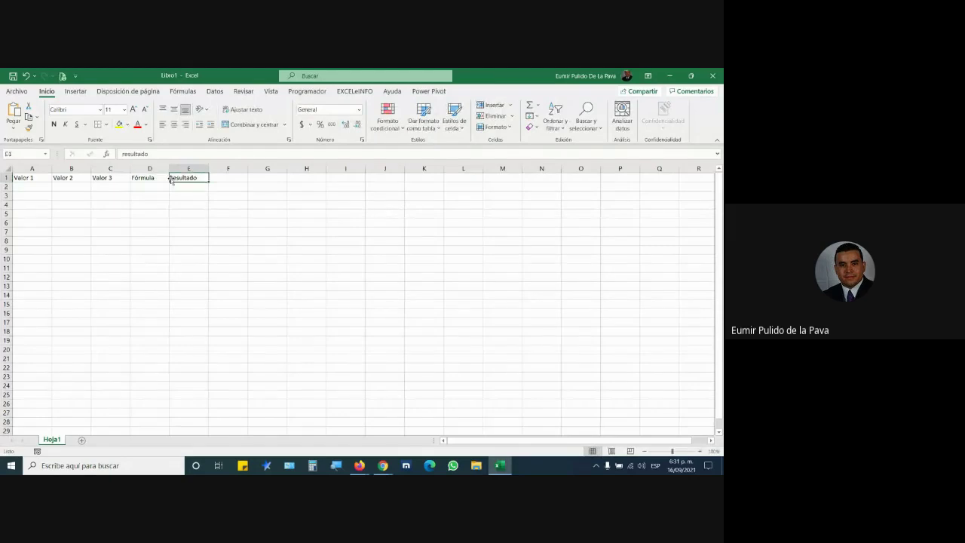
pyautogui.press('BackSpace')
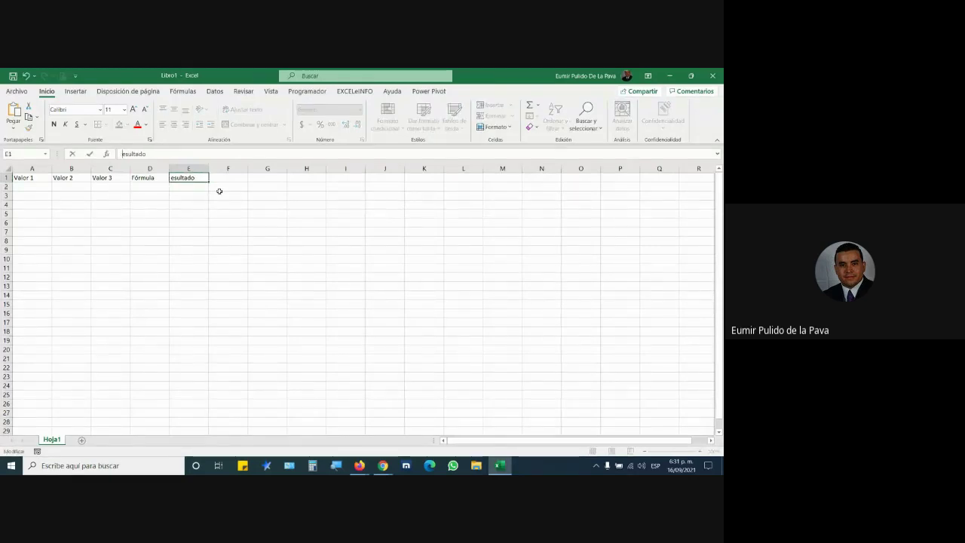
pyautogui.write('R')
pyautogui.press('Return')
# Centre the A1:E1 headers at font size 14 and autofit columns A–E.
pyautogui.moveTo(18, 179); pyautogui.dragTo(197, 179)
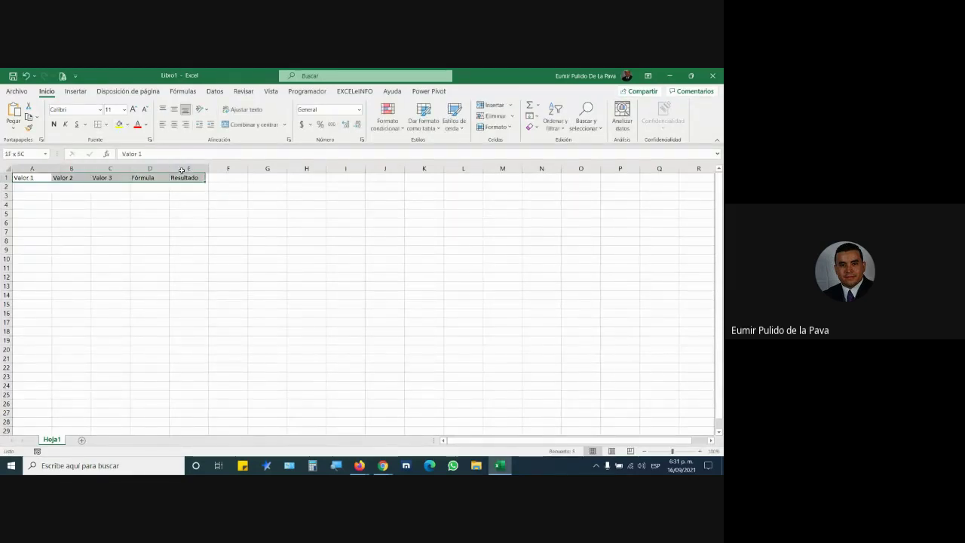
pyautogui.click(175, 124)
pyautogui.click(134, 110)
pyautogui.click(133, 109)
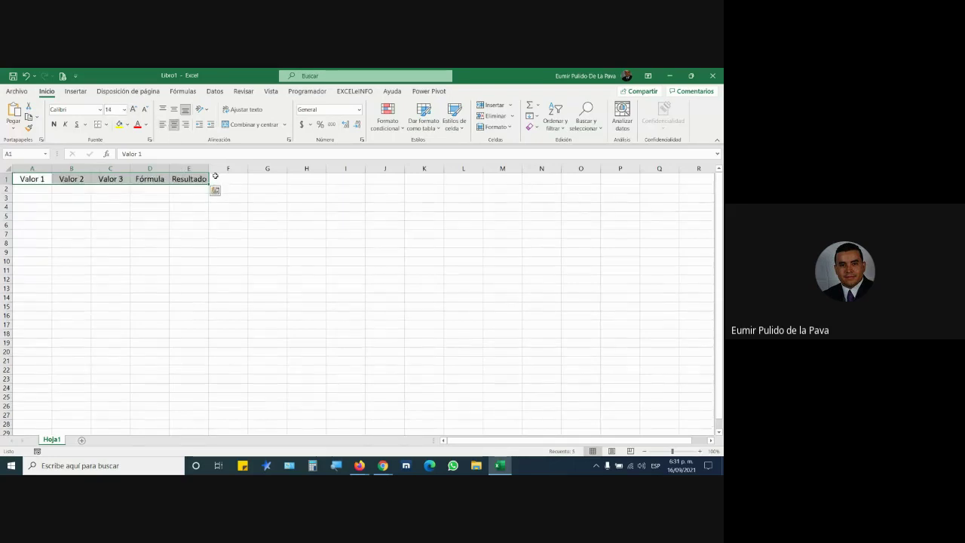
pyautogui.click(495, 127)
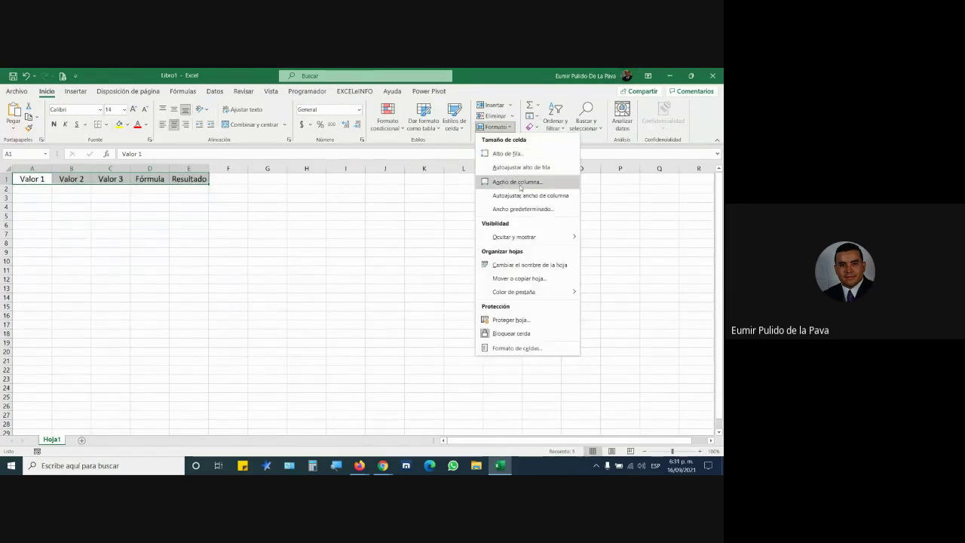
pyautogui.click(519, 196)
# Fill A2:A5 with 8 and B2:B5 with 4.
pyautogui.click(22, 191)
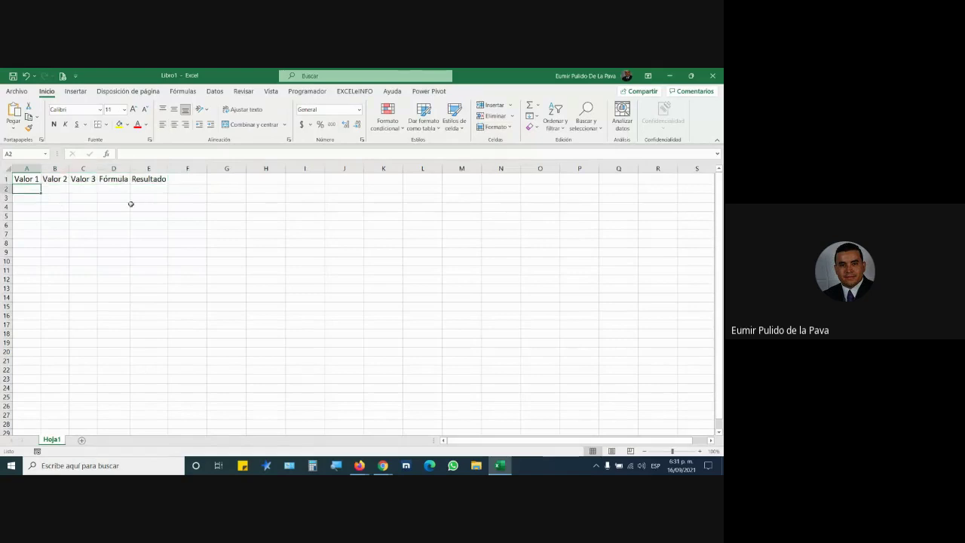
pyautogui.hotkey('shift', 'Down')
pyautogui.hotkey('shift', 'Down')
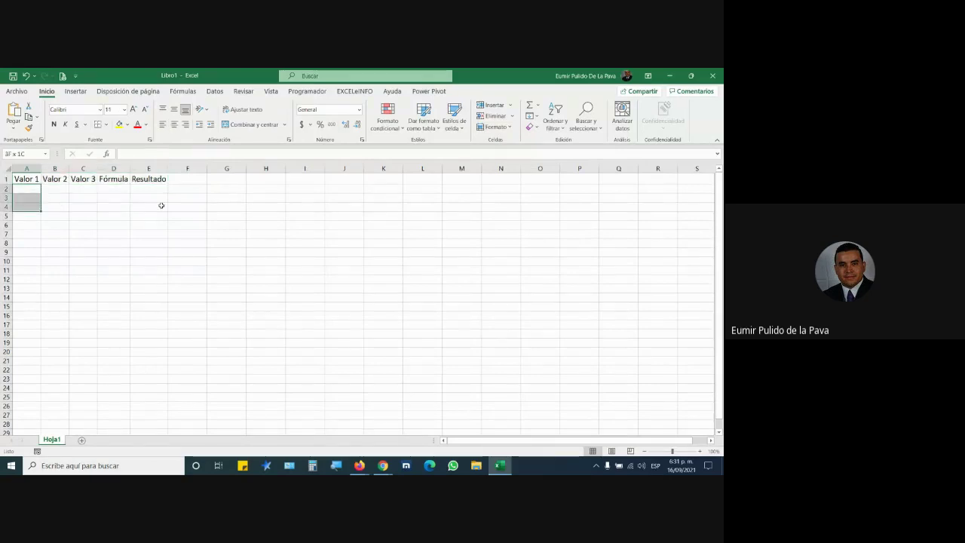
pyautogui.hotkey('shift', 'Down')
pyautogui.write('8')
pyautogui.hotkey('ctrl', 'Return')
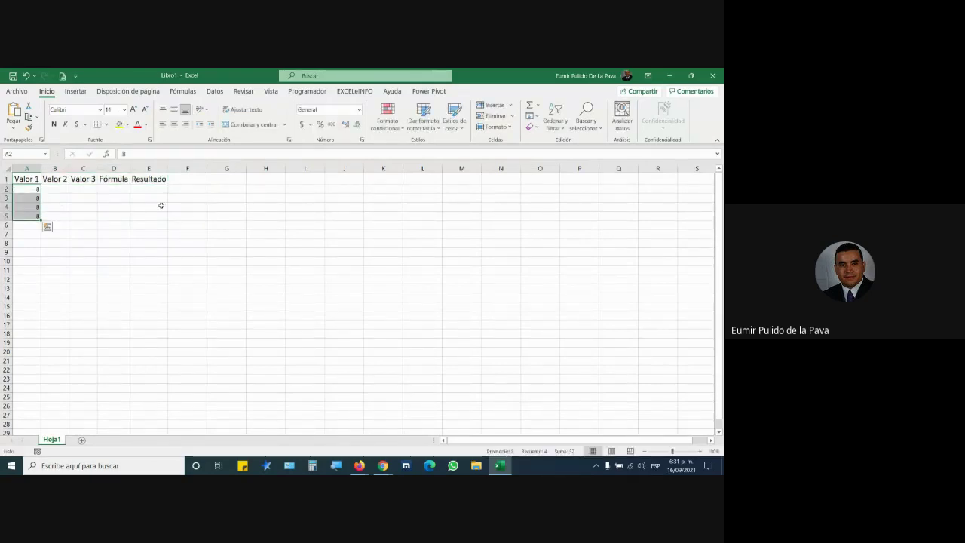
pyautogui.moveTo(55, 188)
pyautogui.mouseDown()
pyautogui.moveTo(59, 215)
pyautogui.moveTo(86, 217)
pyautogui.mouseUp()
pyautogui.write('4')
pyautogui.hotkey('ctrl', 'Return')
pyautogui.press('Right')
# Fill C2:C5 with 2.
pyautogui.hotkey('ctrl', 'Down')
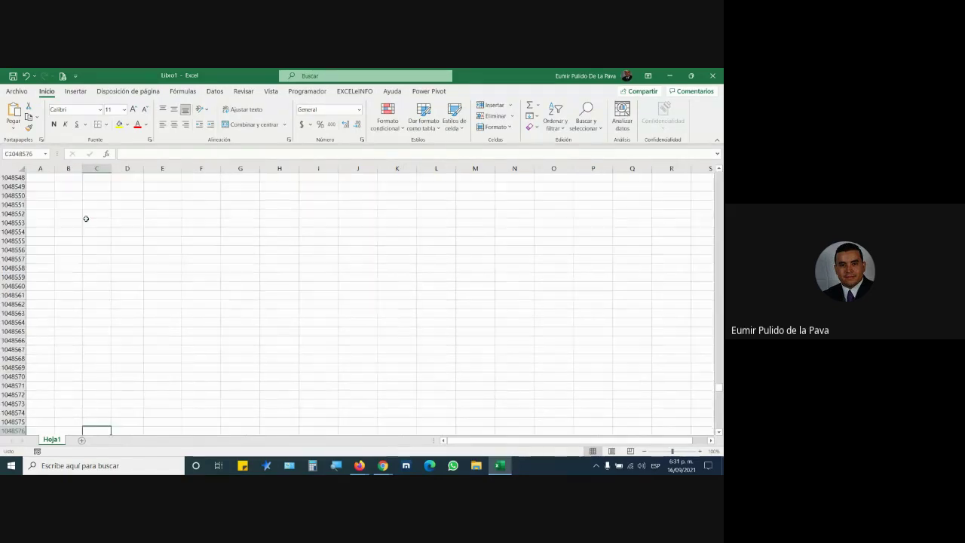
pyautogui.hotkey('ctrl', 'Up')
pyautogui.press('Down')
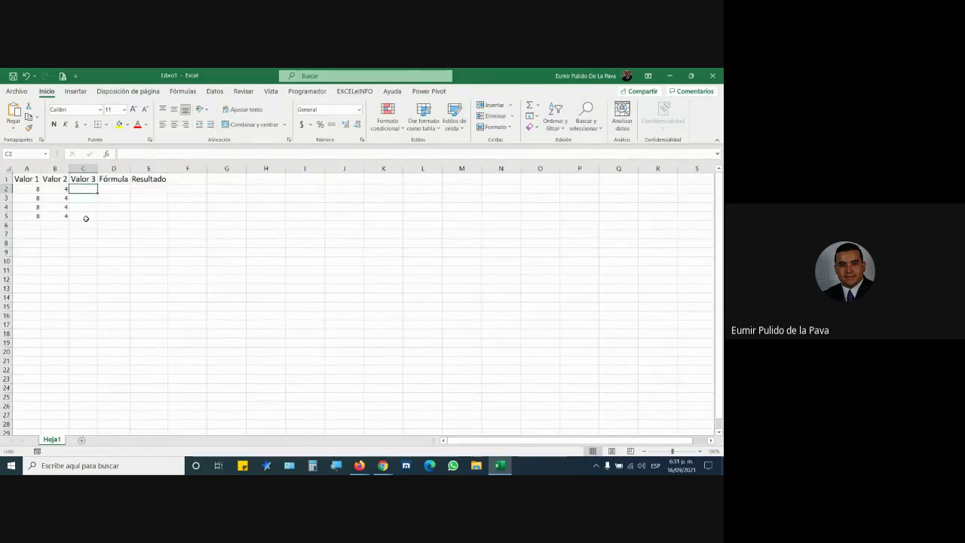
pyautogui.hotkey('shift', 'Down')
pyautogui.hotkey('shift', 'Down')
pyautogui.hotkey('shift', 'Down')
pyautogui.write('2')
pyautogui.hotkey('ctrl', 'Return')
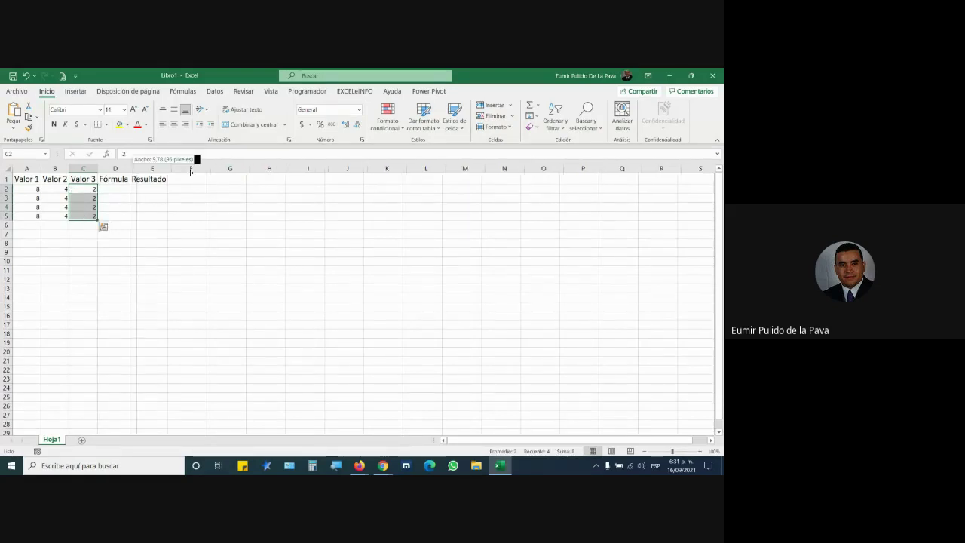
# Widen column D, centre the values in A2:C5, and zoom the sheet in.
pyautogui.moveTo(130, 168); pyautogui.dragTo(198, 168)
pyautogui.moveTo(33, 188); pyautogui.dragTo(94, 217)
pyautogui.click(174, 124)
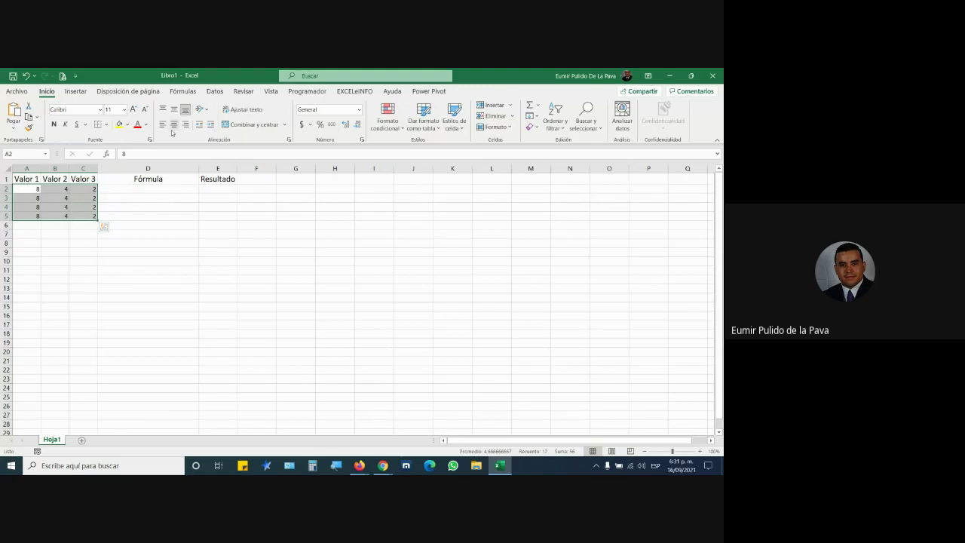
pyautogui.click(699, 451)
pyautogui.click(700, 451)
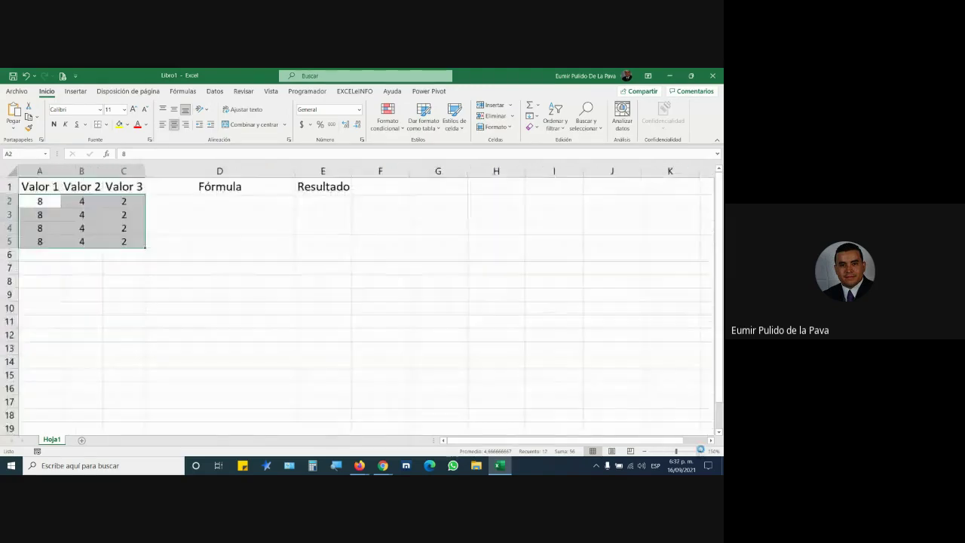
pyautogui.click(700, 451)
pyautogui.click(700, 451)
pyautogui.click(272, 207)
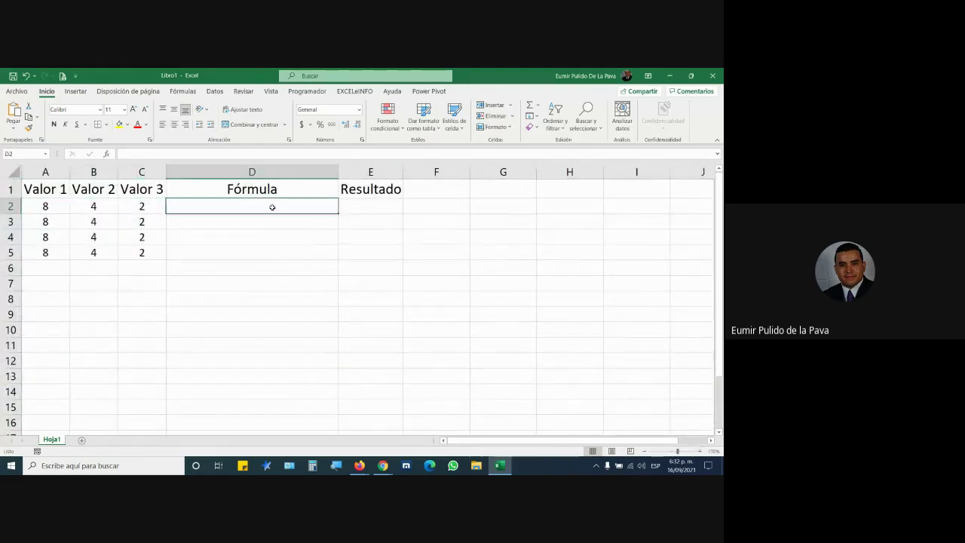
# Enter the text formulas =A / B +C and =A / B / C in D2 and D3.
pyautogui.write("'=")
pyautogui.hotkey('alt', 'Tab')
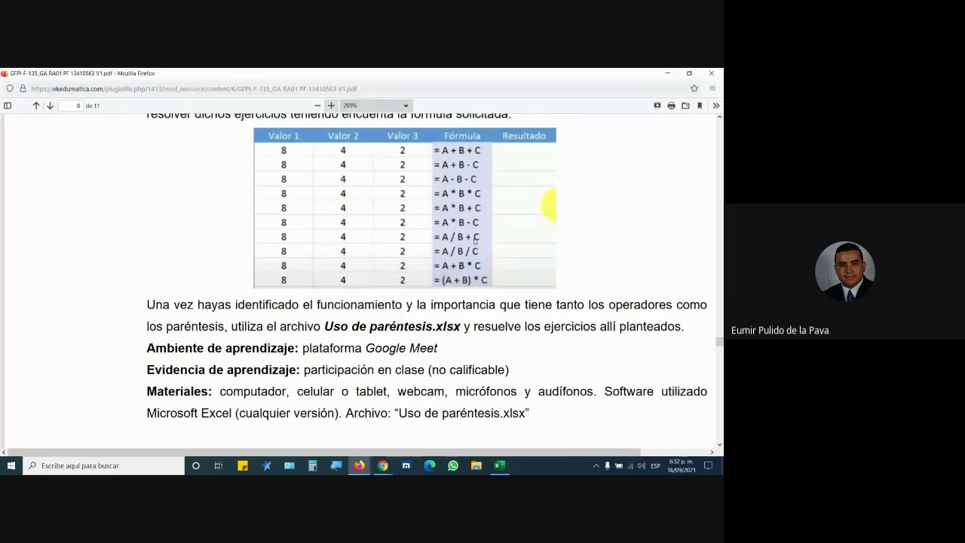
pyautogui.hotkey('alt', 'Tab')
pyautogui.write("'=a")
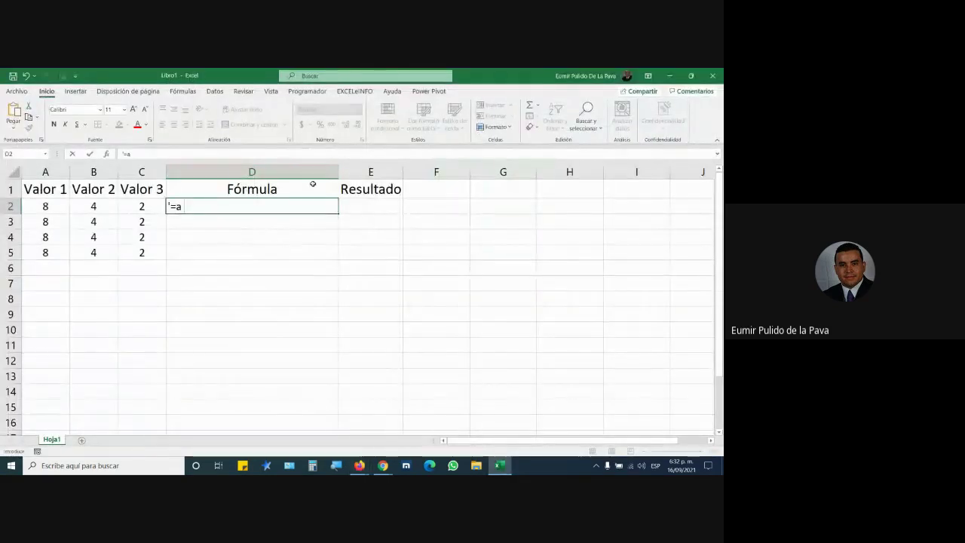
pyautogui.press('BackSpace')
pyautogui.write('A / B +')
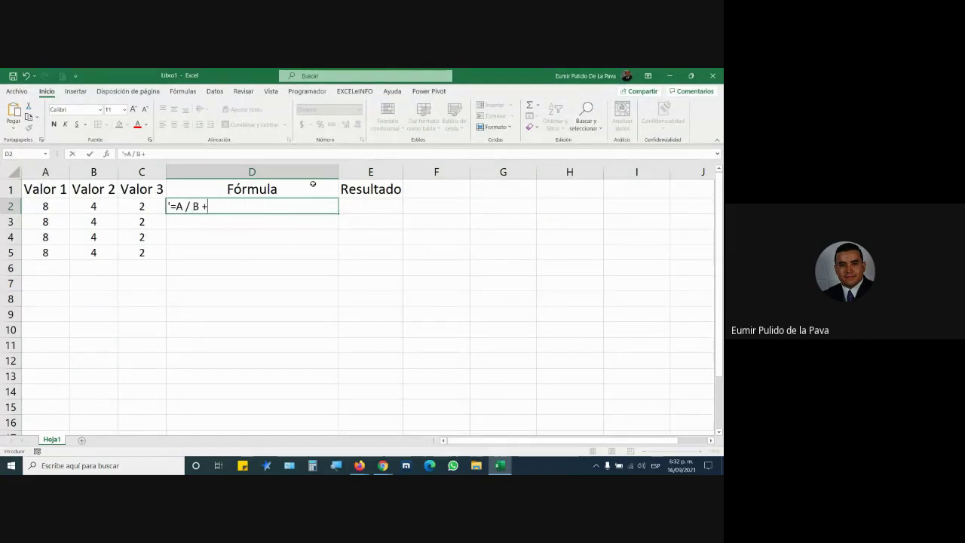
pyautogui.write('C')
pyautogui.press('Return')
pyautogui.hotkey('alt', 'Tab')
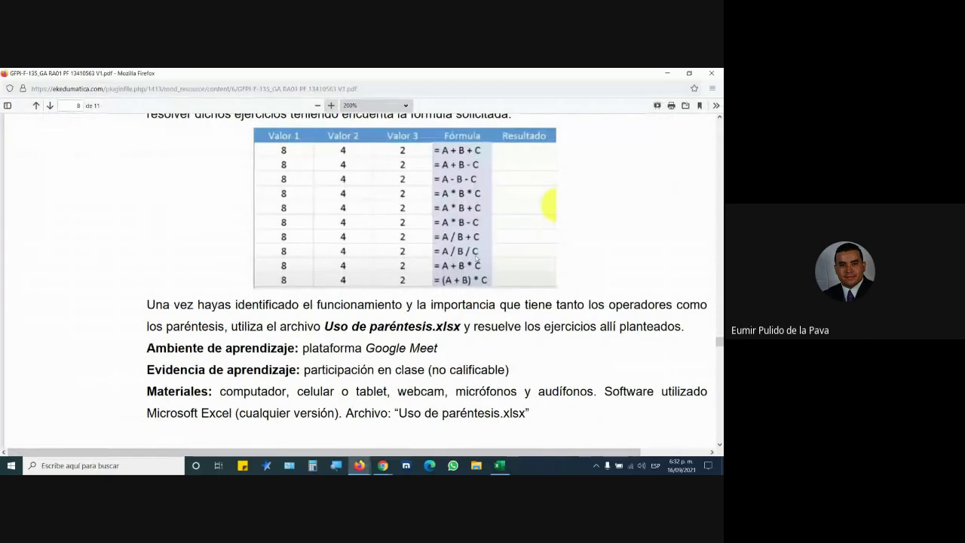
pyautogui.hotkey('alt', 'Tab')
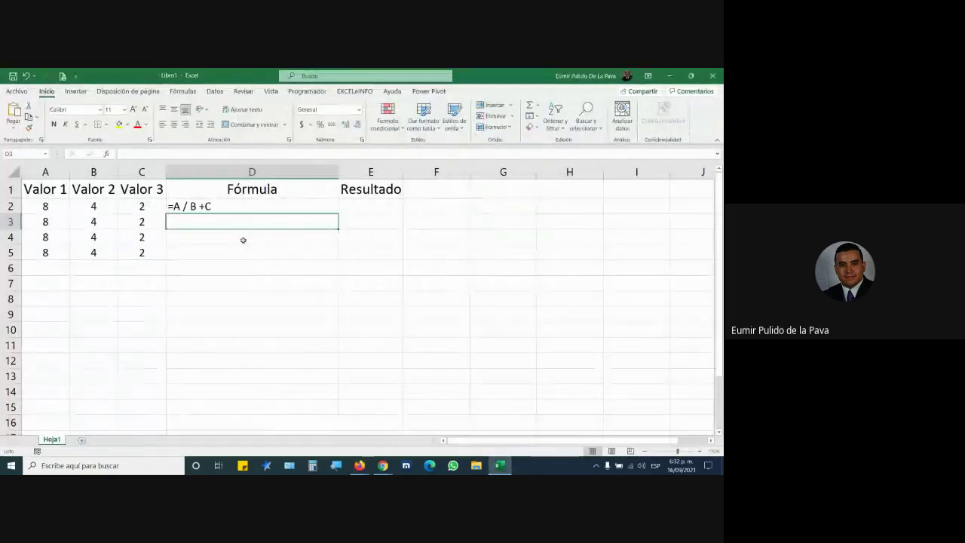
pyautogui.write("'=A / ")
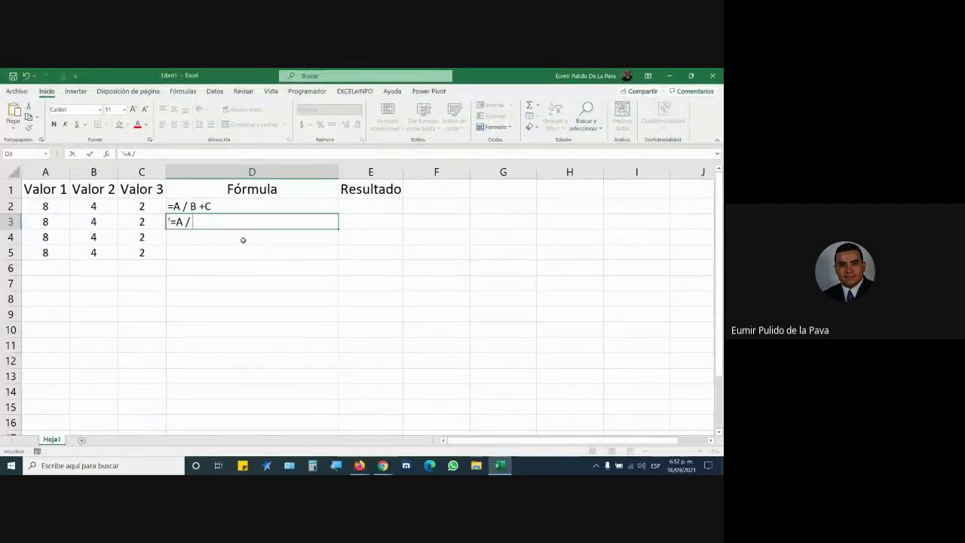
pyautogui.write('B / C')
pyautogui.press('Return')
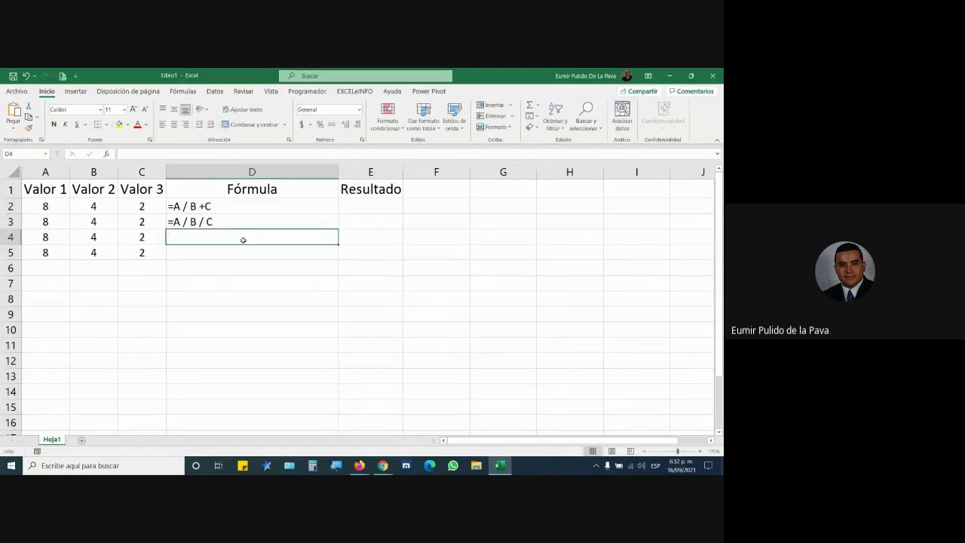
# Enter the text formulas =A + B * C and =(A + B) * C in D4 and D5.
pyautogui.write("'=")
pyautogui.hotkey('alt', 'Tab')
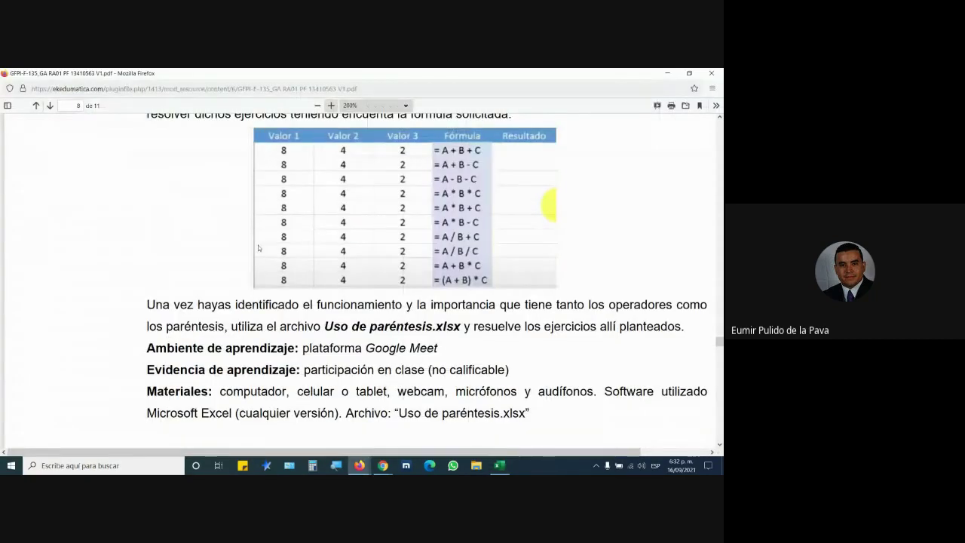
pyautogui.hotkey('alt', 'Tab')
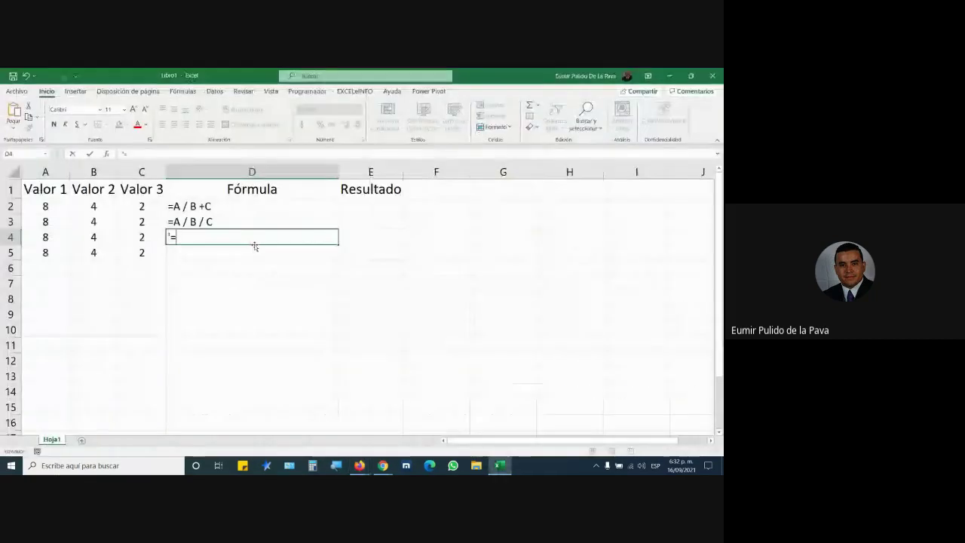
pyautogui.write('=A + B')
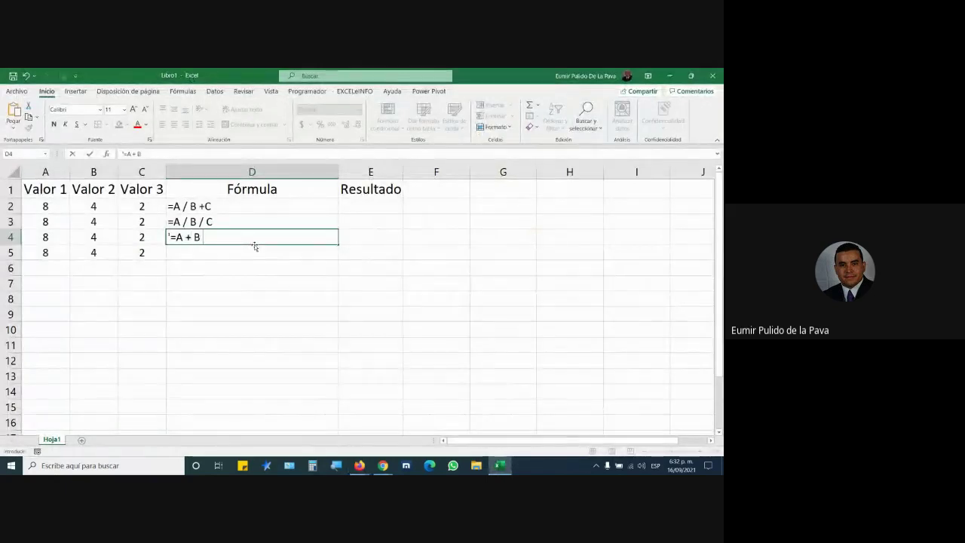
pyautogui.write(' * C')
pyautogui.press('Return')
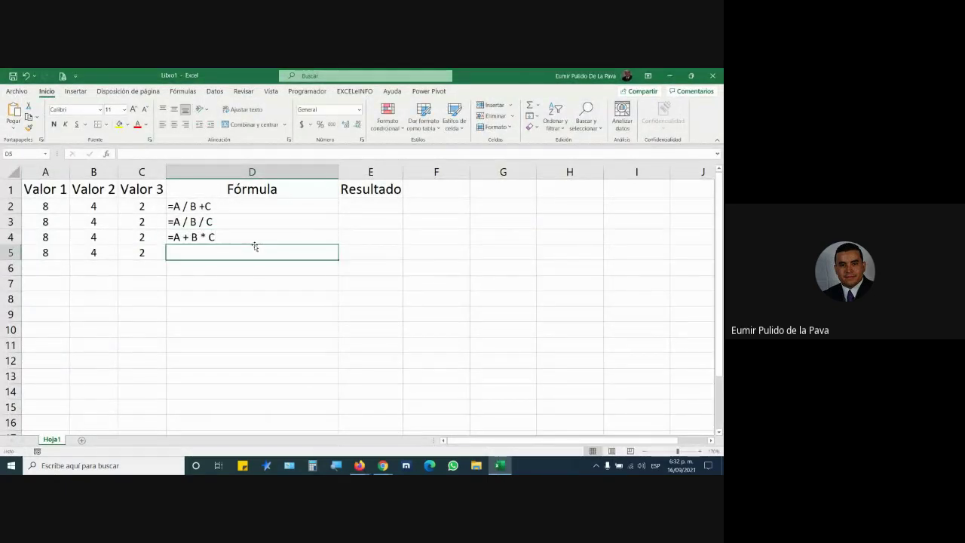
pyautogui.write('=')
pyautogui.press('BackSpace')
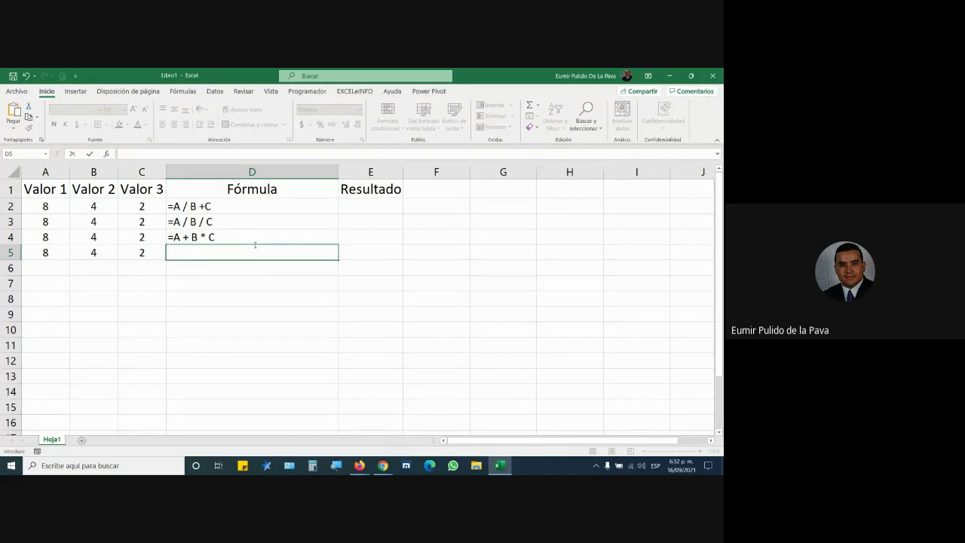
pyautogui.write("'=(")
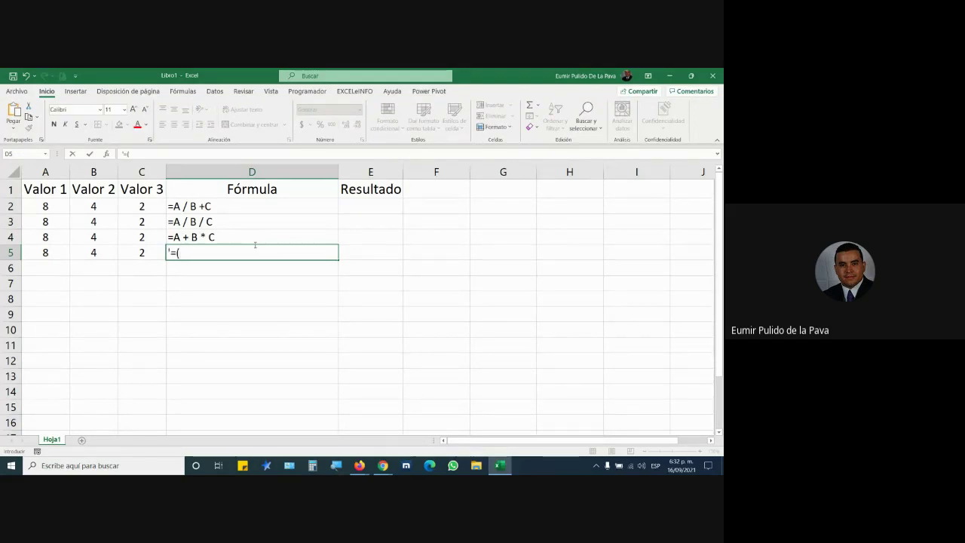
pyautogui.write('A + B')
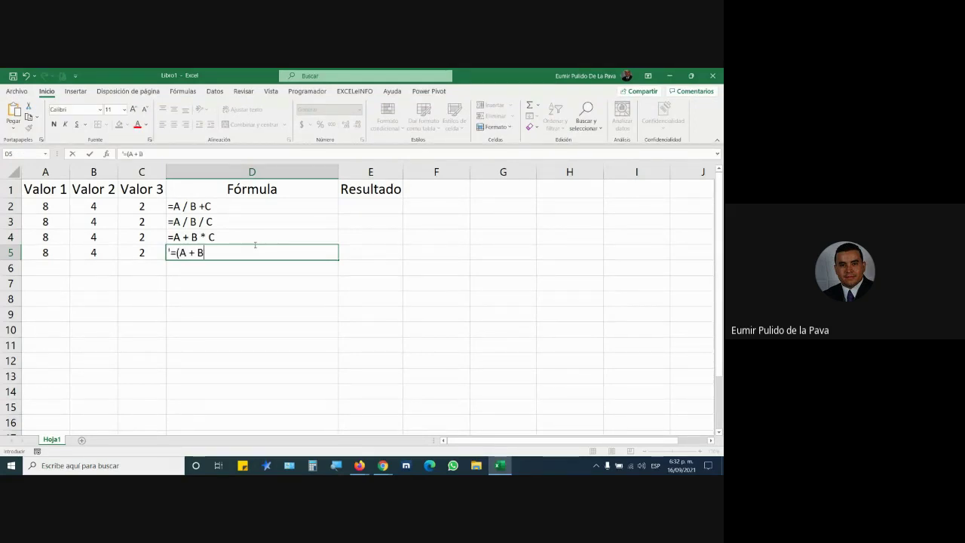
pyautogui.write(') *')
pyautogui.press('Return')
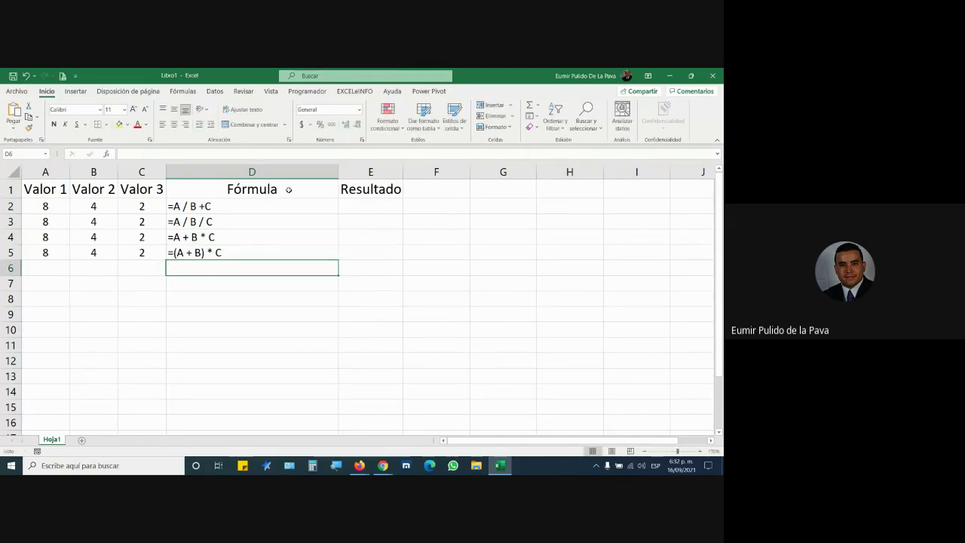
# Autofit column D, widen Resultado column E, and raise E2's font size to 16.
pyautogui.doubleClick(339, 171)
pyautogui.moveTo(224, 172); pyautogui.dragTo(236, 172)
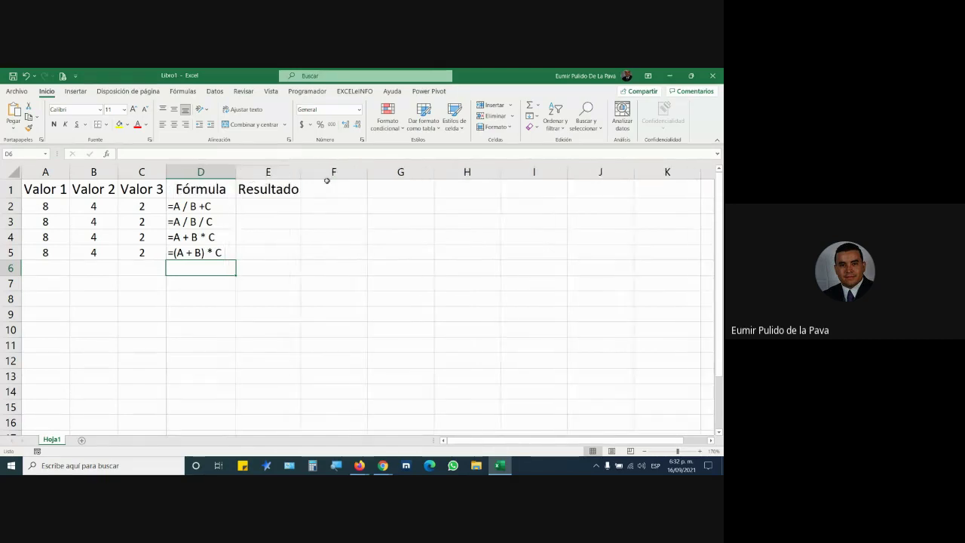
pyautogui.moveTo(301, 172); pyautogui.dragTo(337, 172)
pyautogui.click(302, 209)
pyautogui.click(133, 109)
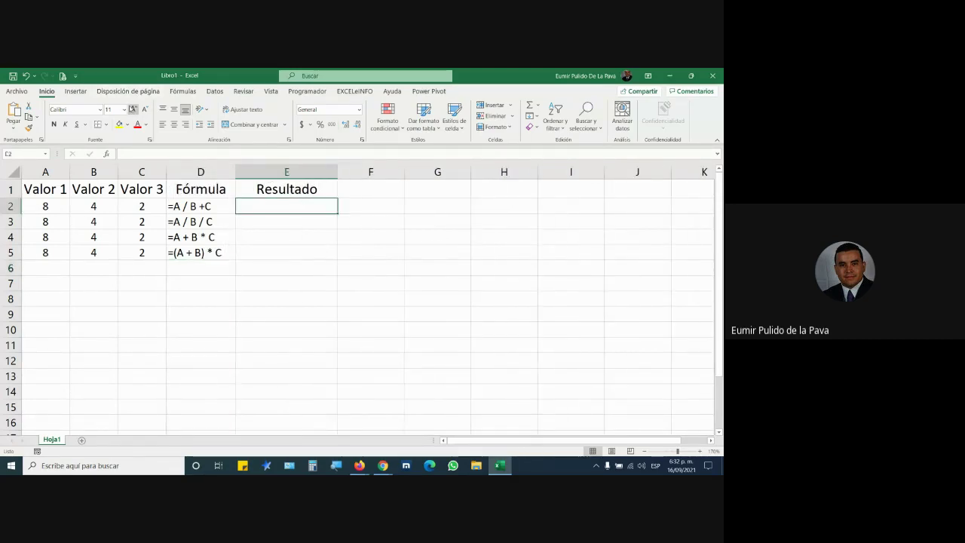
pyautogui.click(134, 109)
pyautogui.click(133, 110)
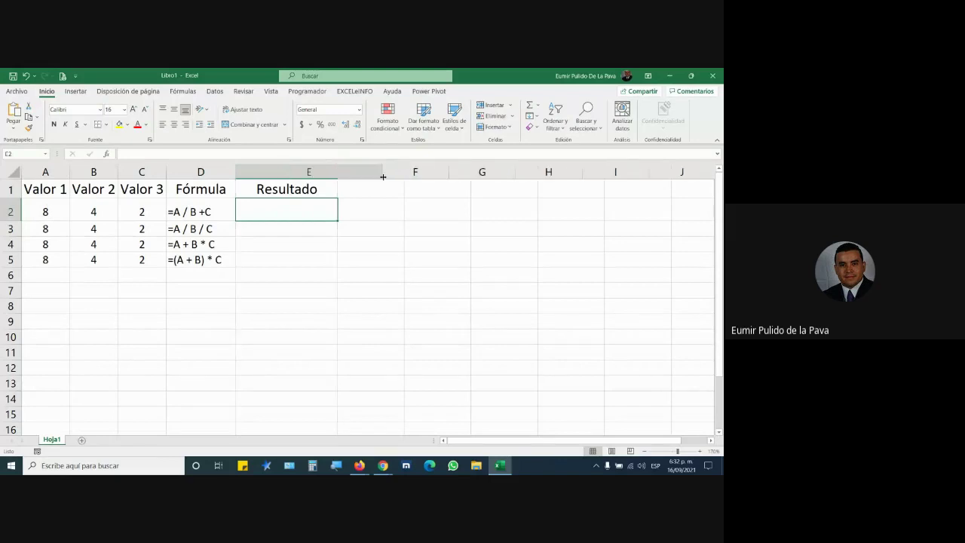
pyautogui.moveTo(338, 172); pyautogui.dragTo(382, 172)
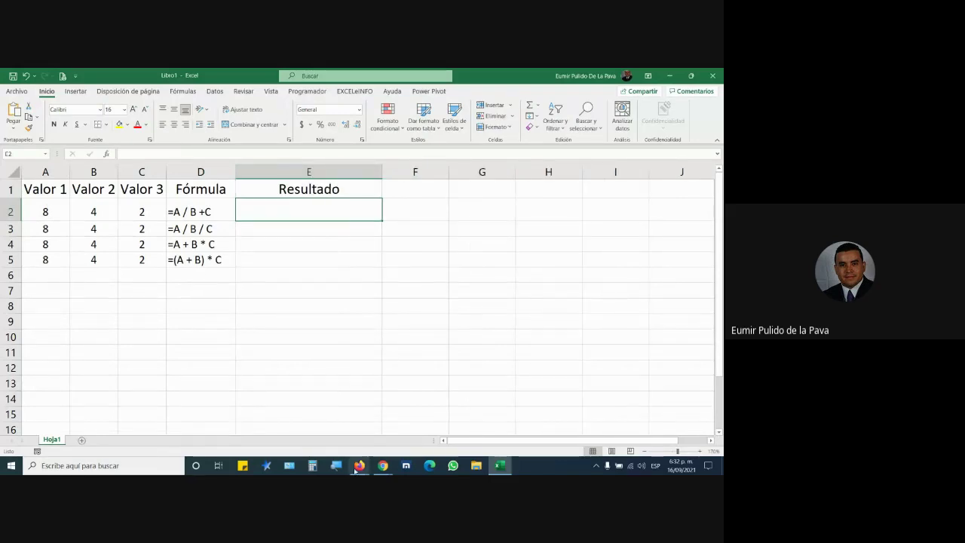
pyautogui.click(383, 466)
# Admit all waiting people to the Meet call with Admitir a todos, then return to Excel.
pyautogui.click(330, 427)
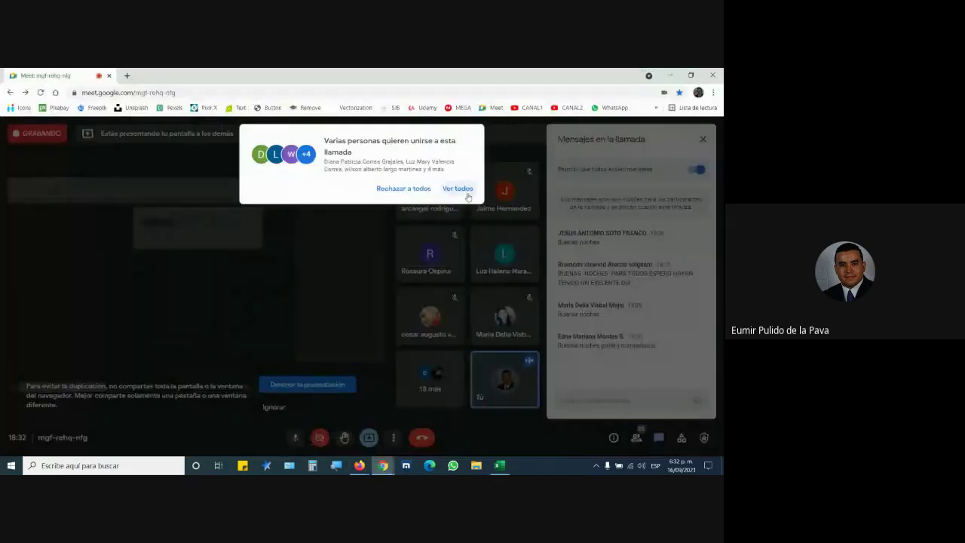
pyautogui.click(460, 188)
pyautogui.click(450, 395)
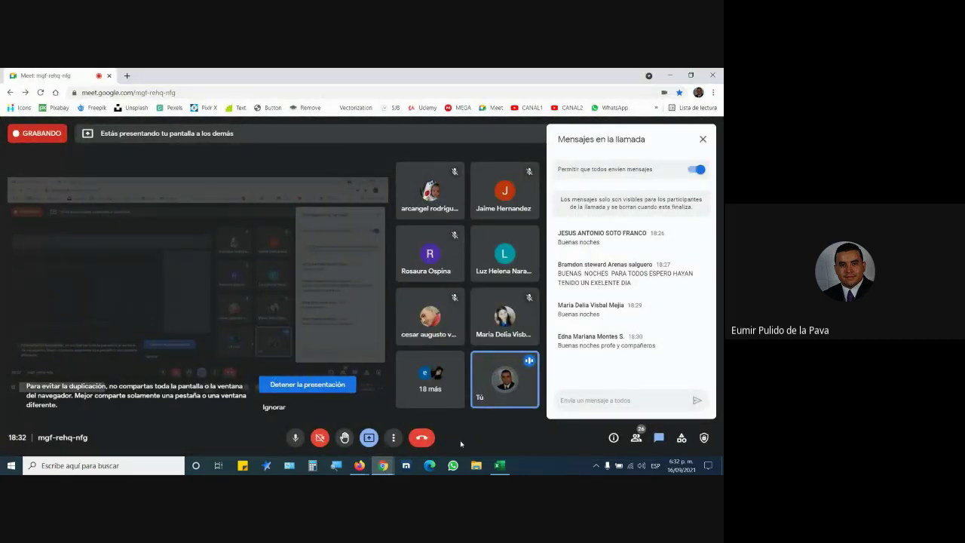
pyautogui.click(500, 465)
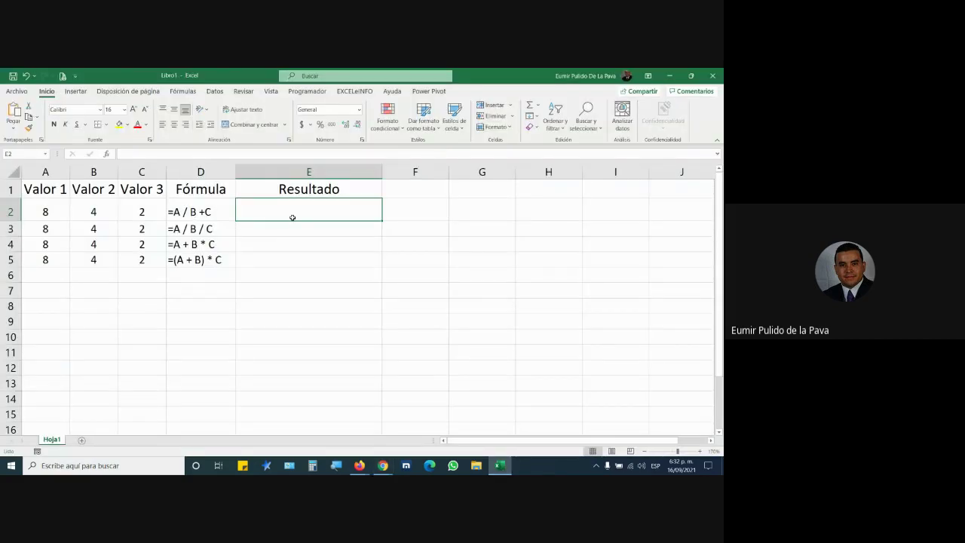
# Enter =A2/B2+C2 in E2 so it shows 4.
pyautogui.write('=')
pyautogui.click(54, 212)
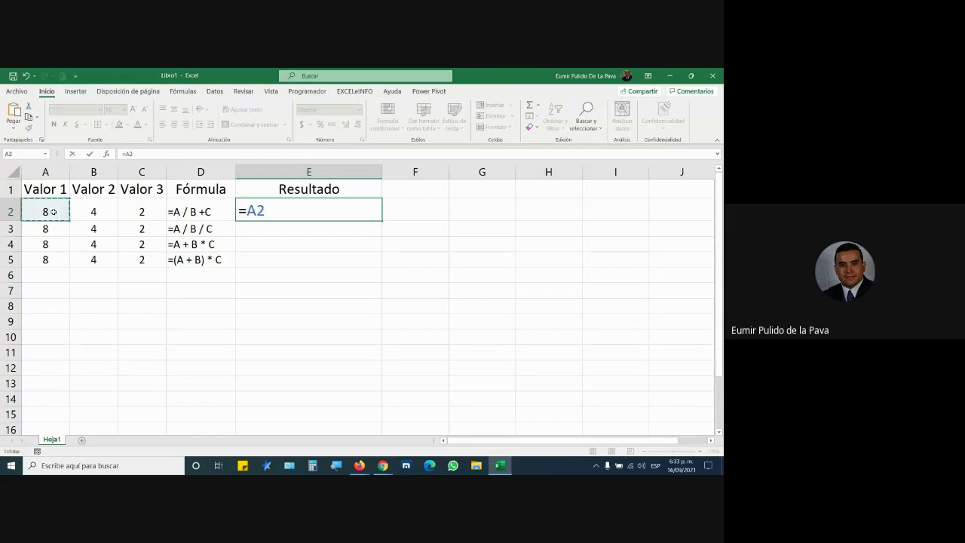
pyautogui.write('/')
pyautogui.click(91, 210)
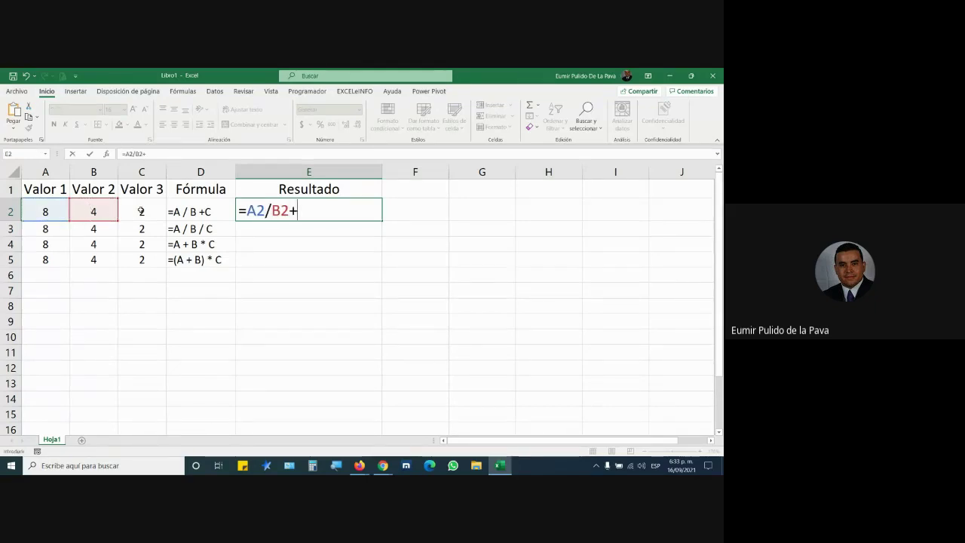
pyautogui.click(141, 211)
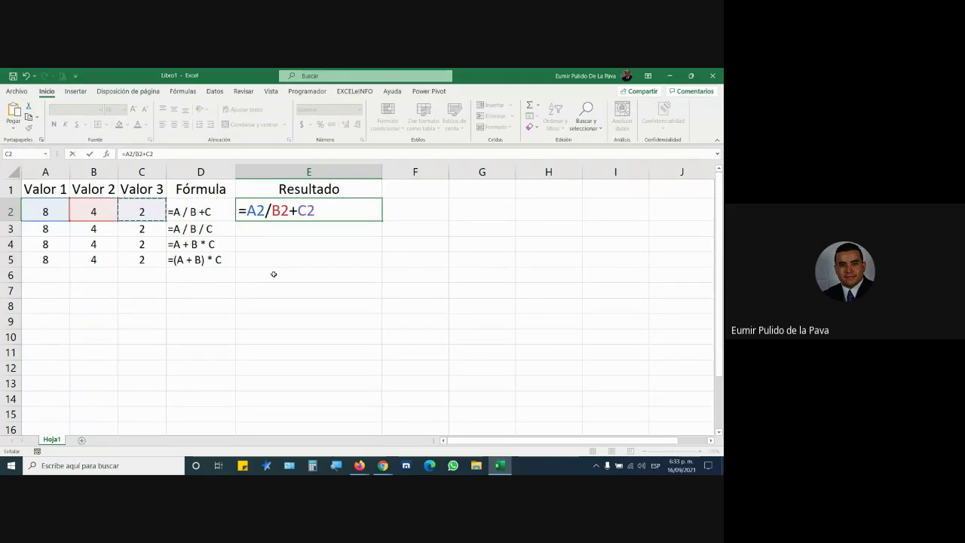
pyautogui.press('Return')
# Admit the new participant to the Meet call and return to the spreadsheet.
pyautogui.moveTo(383, 465)
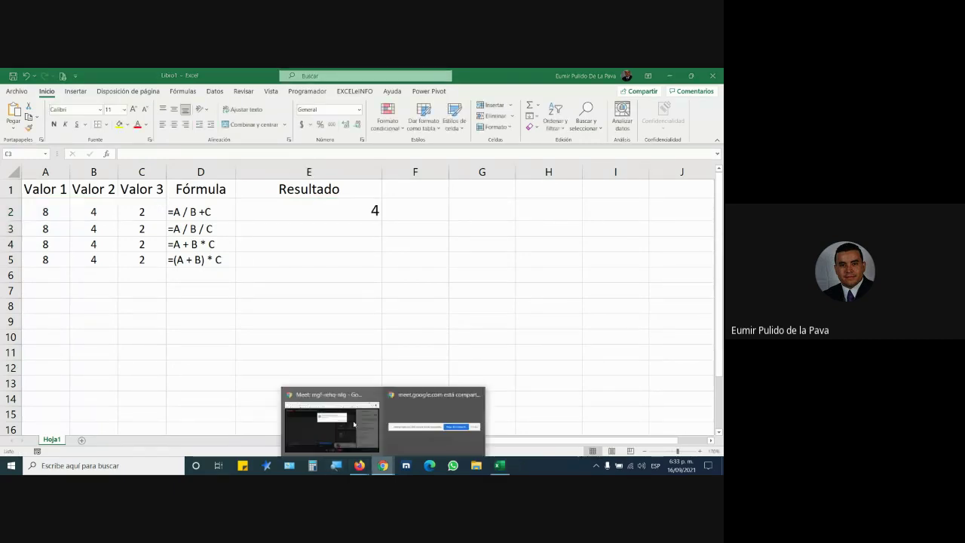
pyautogui.click(328, 414)
pyautogui.click(463, 193)
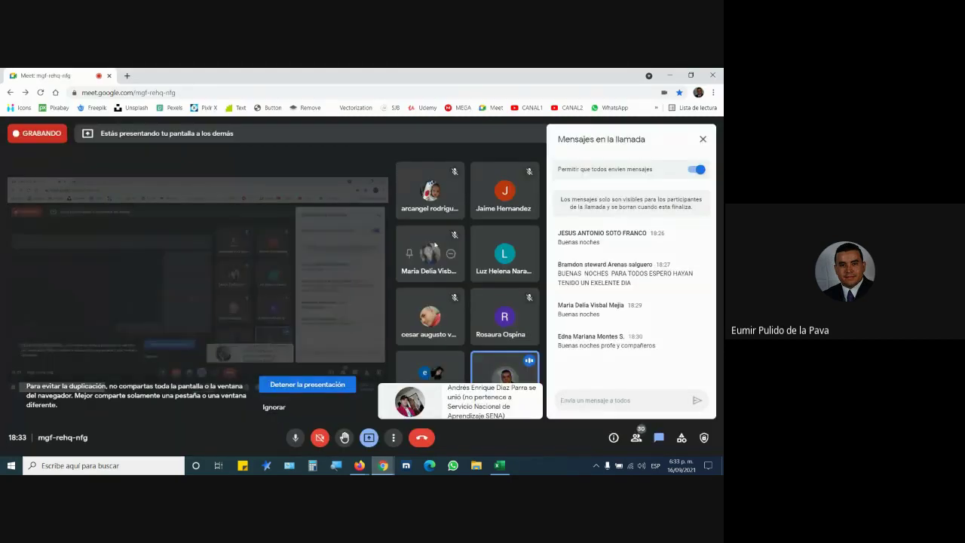
pyautogui.hotkey('alt', 'Tab')
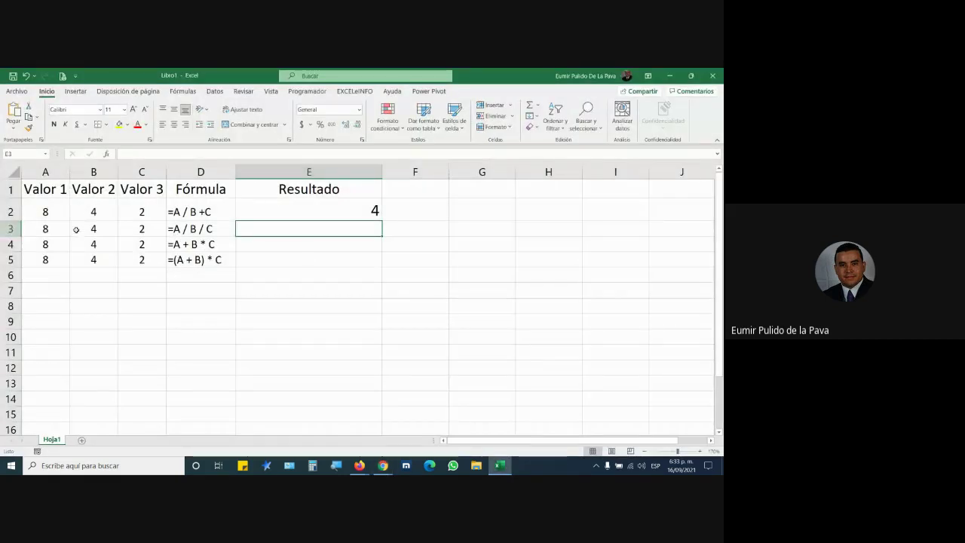
# Enter =A3/B3/C3 in E3 to show 1, then begin E4's formula with =.
pyautogui.write('=')
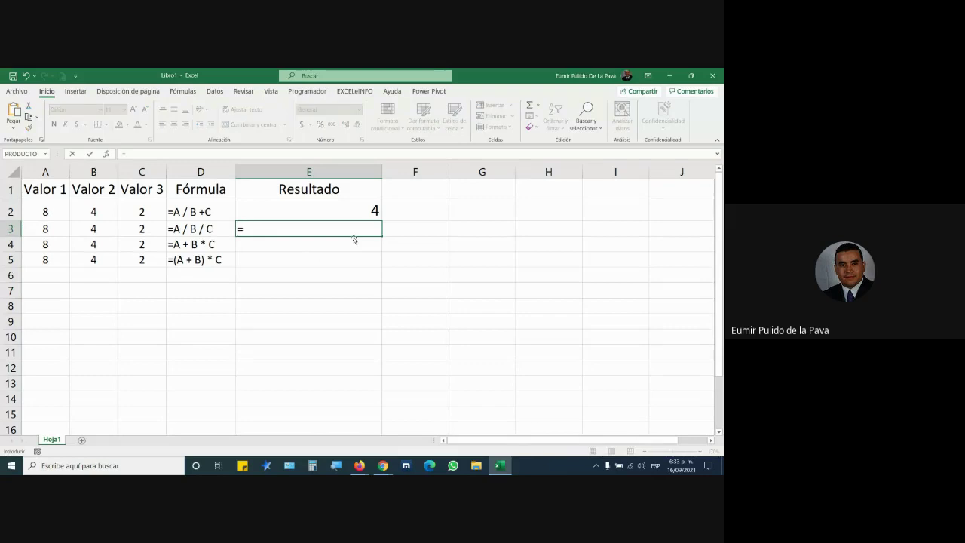
pyautogui.click(60, 231)
pyautogui.write('/')
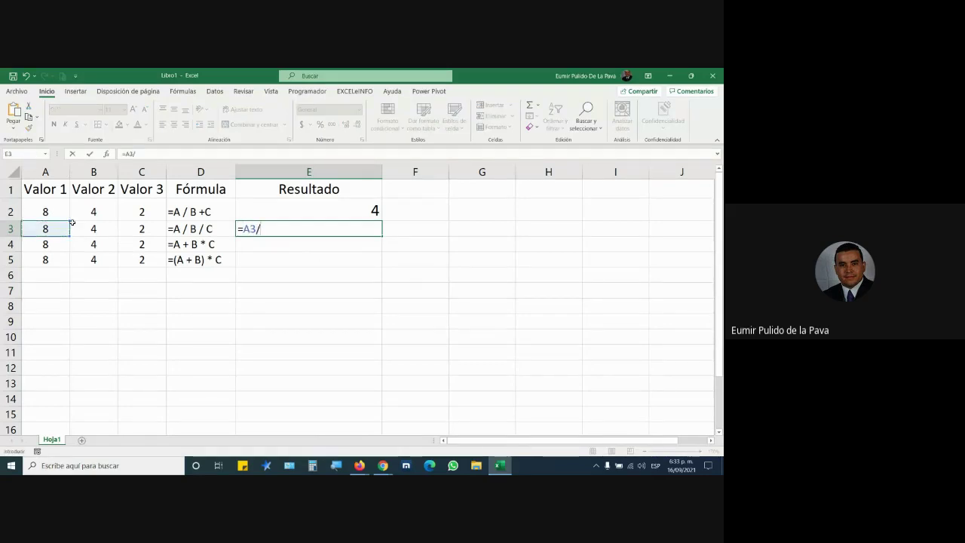
pyautogui.click(83, 229)
pyautogui.write('/')
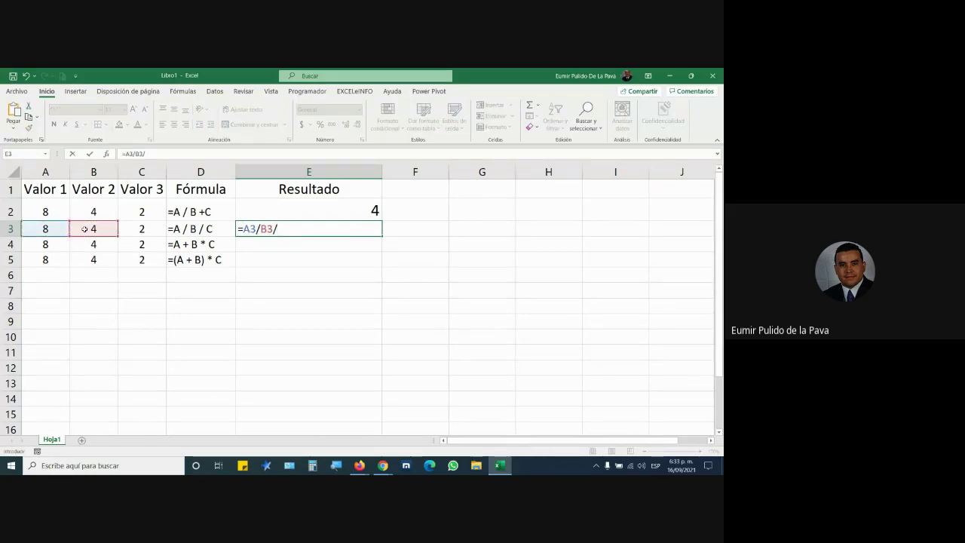
pyautogui.click(138, 230)
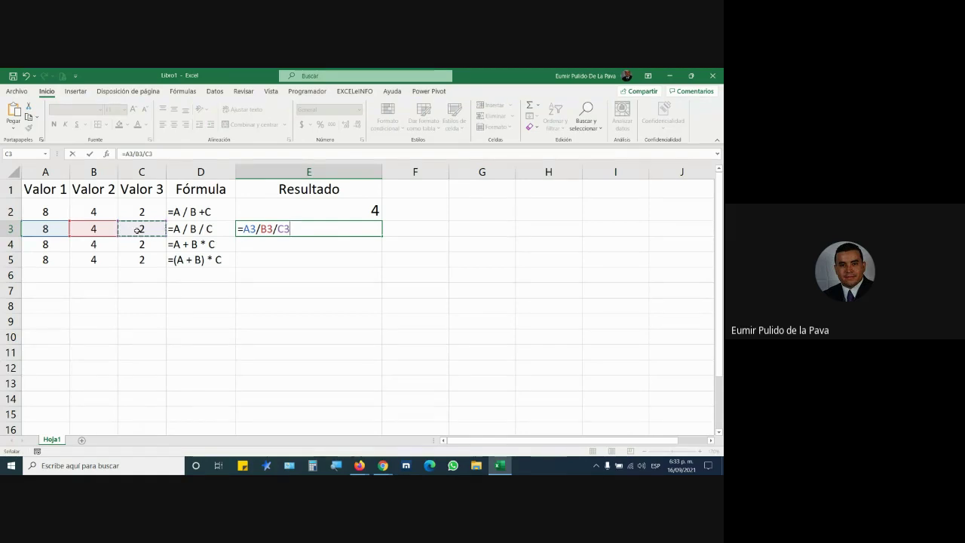
pyautogui.press('Return')
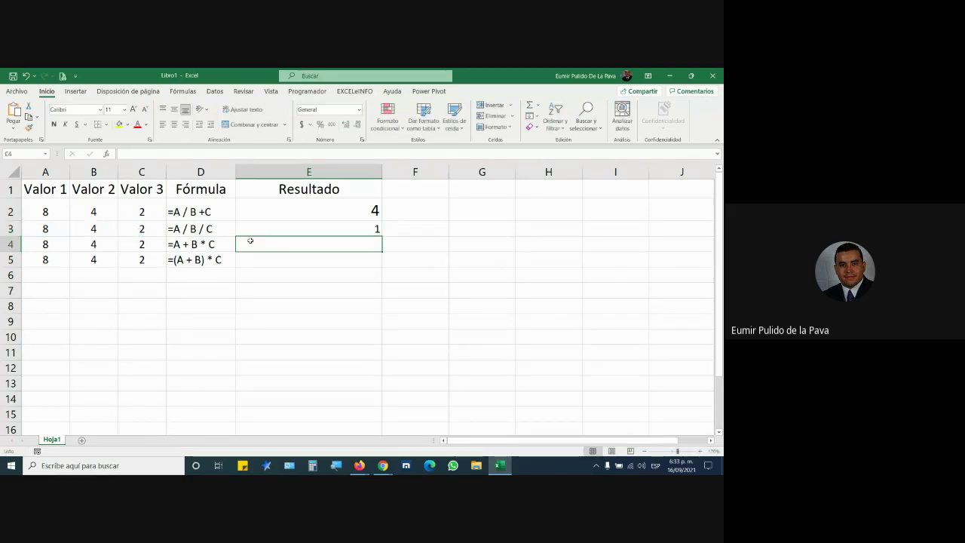
pyautogui.write('=')
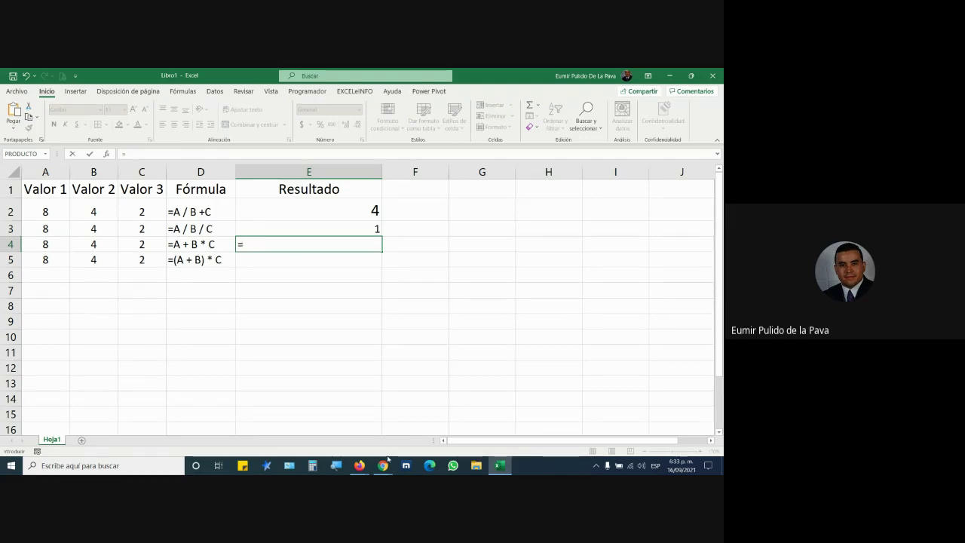
# Let everyone in via Ver todos and Admitir a todos in Meet, then return to Excel.
pyautogui.moveTo(388, 459)
pyautogui.click(332, 422)
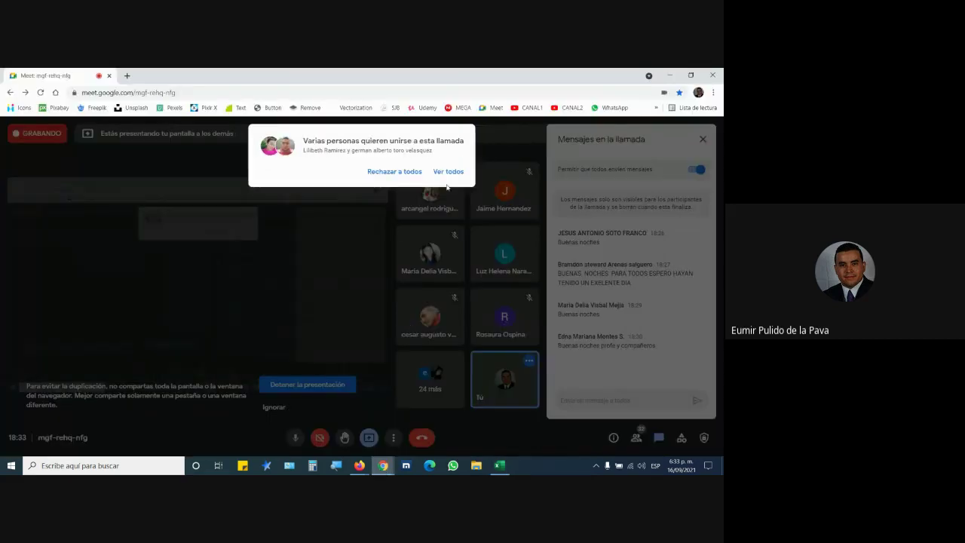
pyautogui.click(455, 175)
pyautogui.click(452, 240)
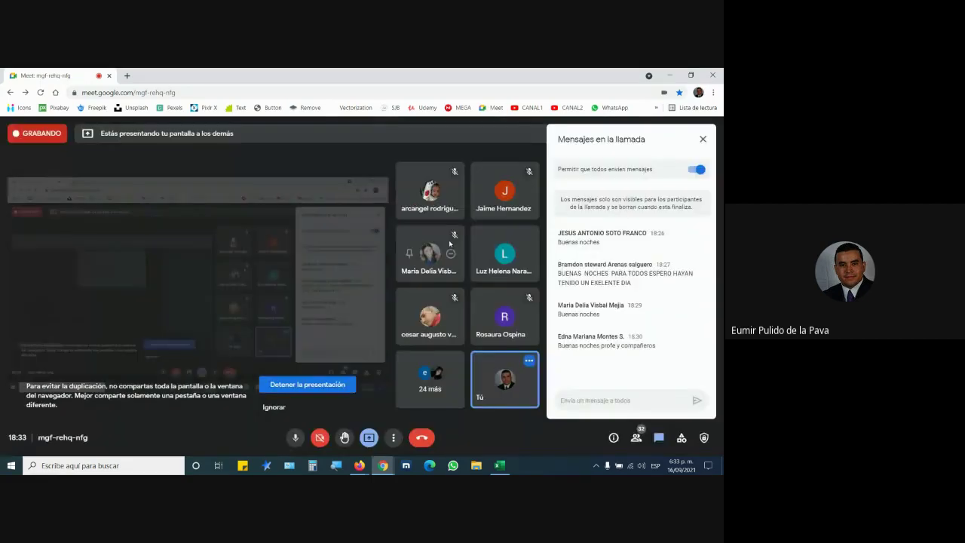
pyautogui.click(500, 465)
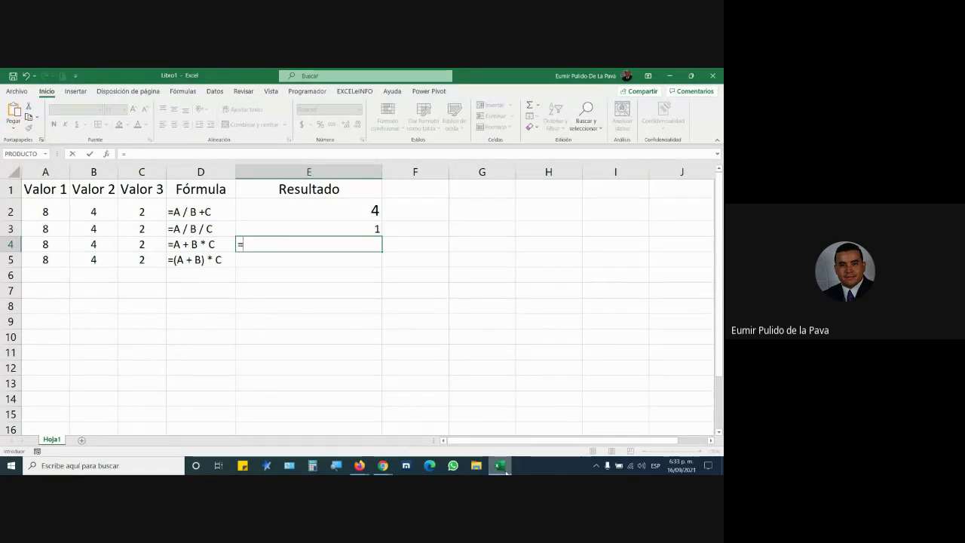
# Enter =A4+B4*C4 in E4 from cells A4, B4 and C4, then bring up the Google Meet call.
pyautogui.click(56, 244)
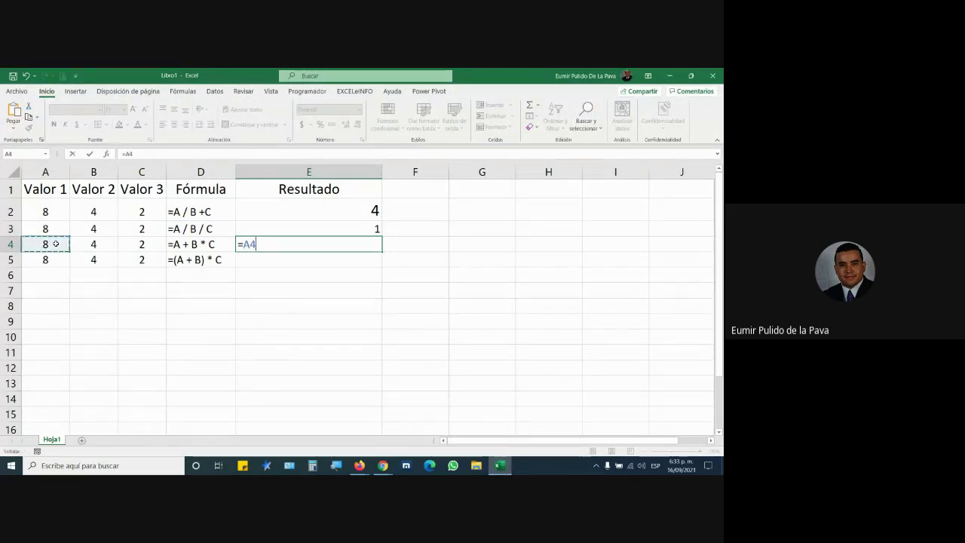
pyautogui.write('+')
pyautogui.click(84, 244)
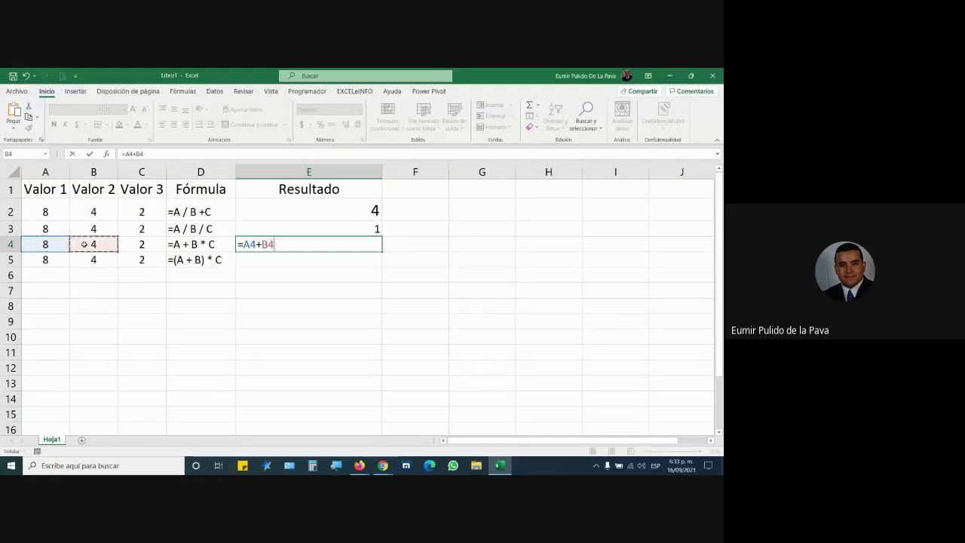
pyautogui.click(135, 244)
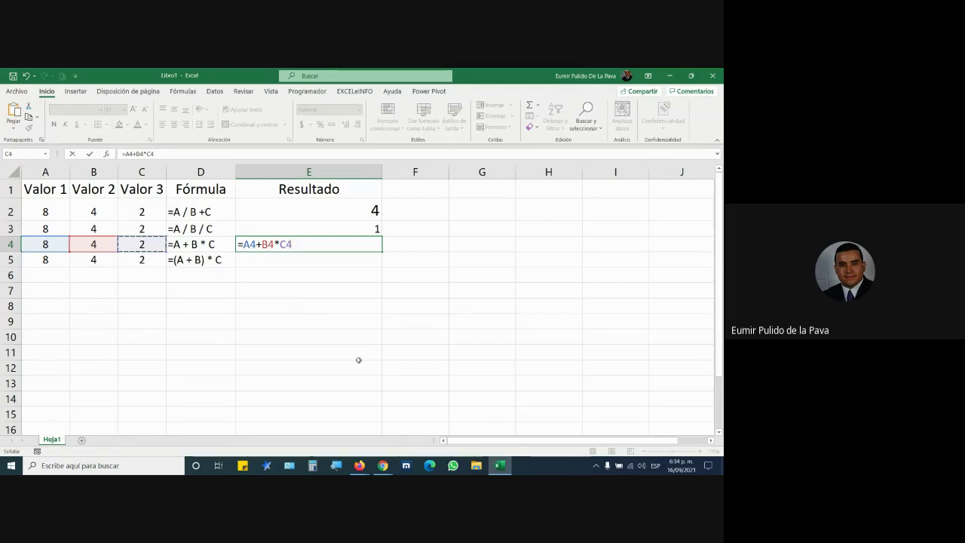
pyautogui.click(378, 465)
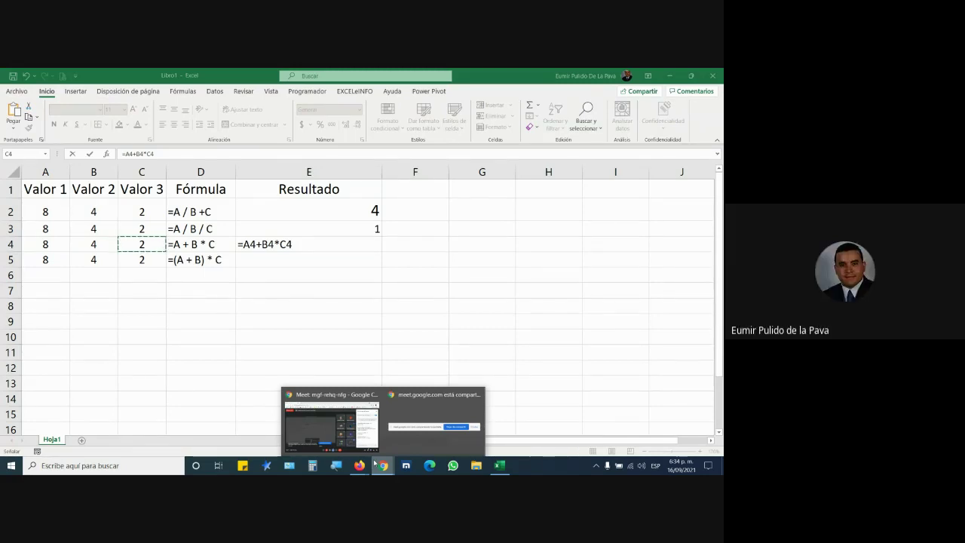
pyautogui.click(346, 419)
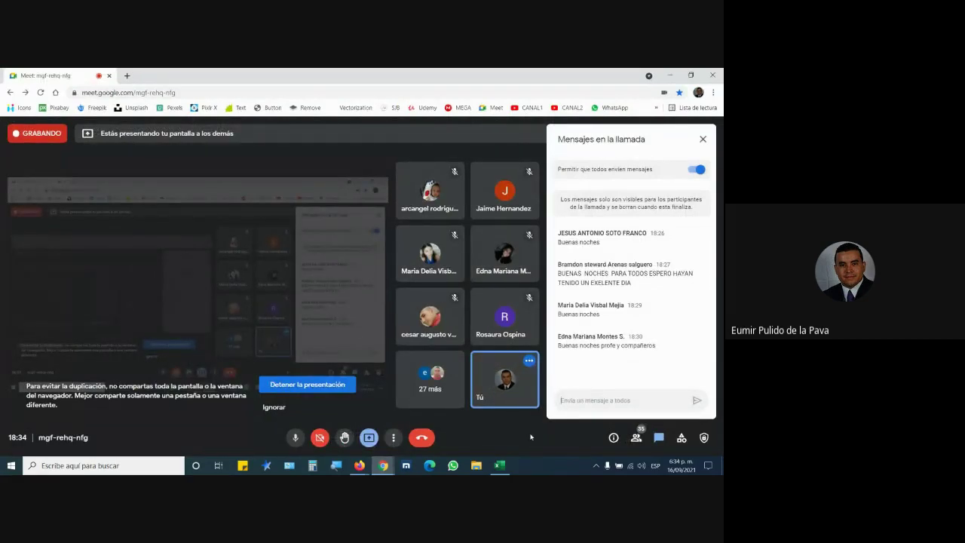
# Return to Excel and commit E4's formula so it shows 16.
pyautogui.hotkey('alt', 'Tab')
pyautogui.press('Return')
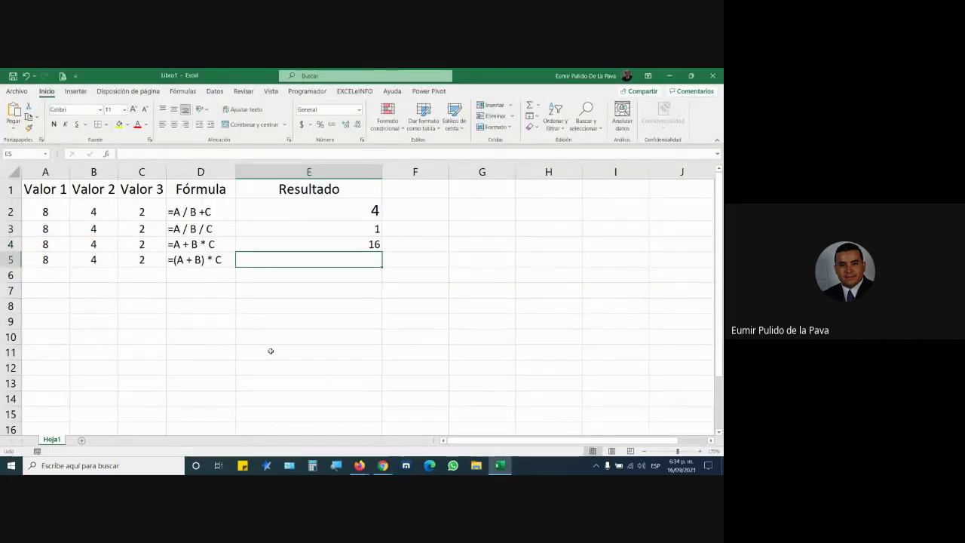
# Cancel the stray entry and copy E2's formatting onto E3 through E5 with Format Painter.
pyautogui.write('=')
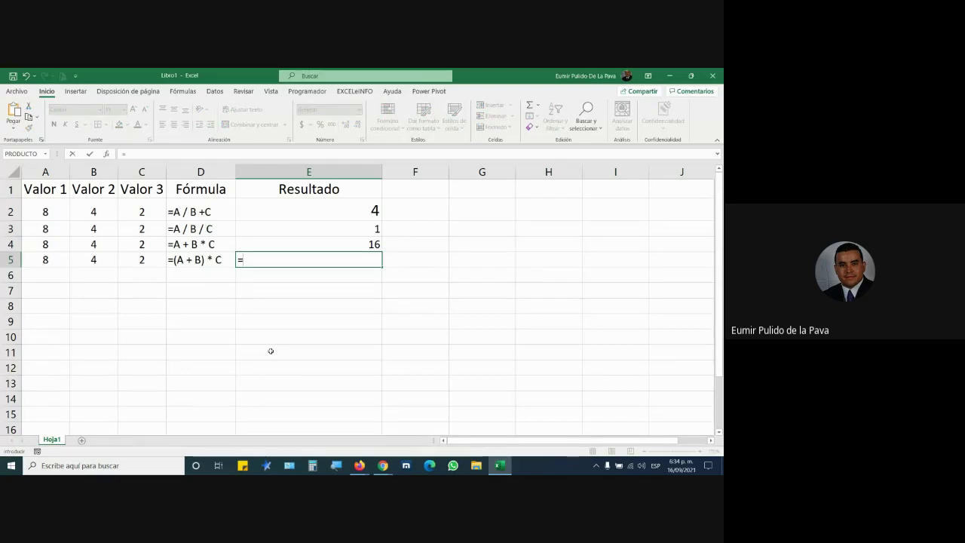
pyautogui.press('Escape')
pyautogui.click(305, 210)
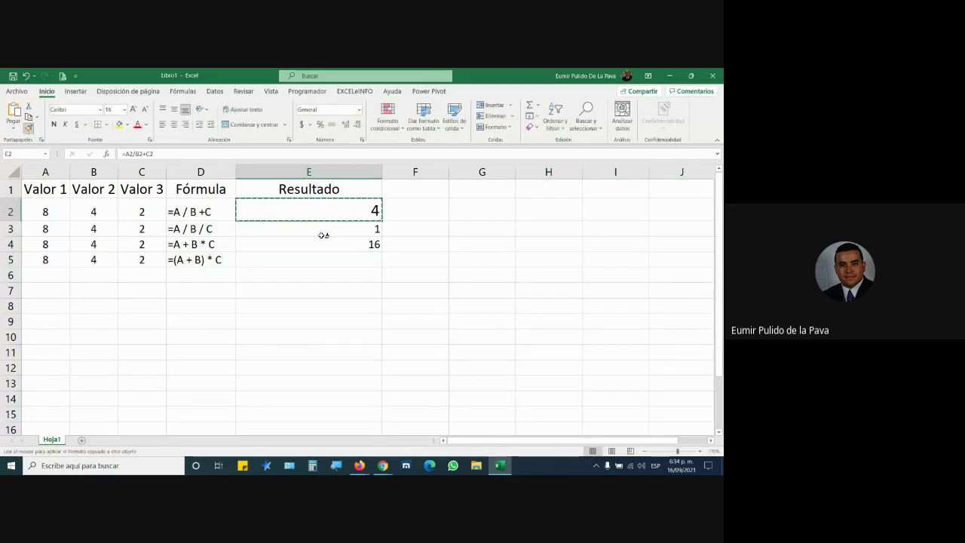
pyautogui.moveTo(322, 230); pyautogui.dragTo(320, 259)
# Enter =(A5+B5)*C5 in E5 so it shows 24.
pyautogui.click(317, 273)
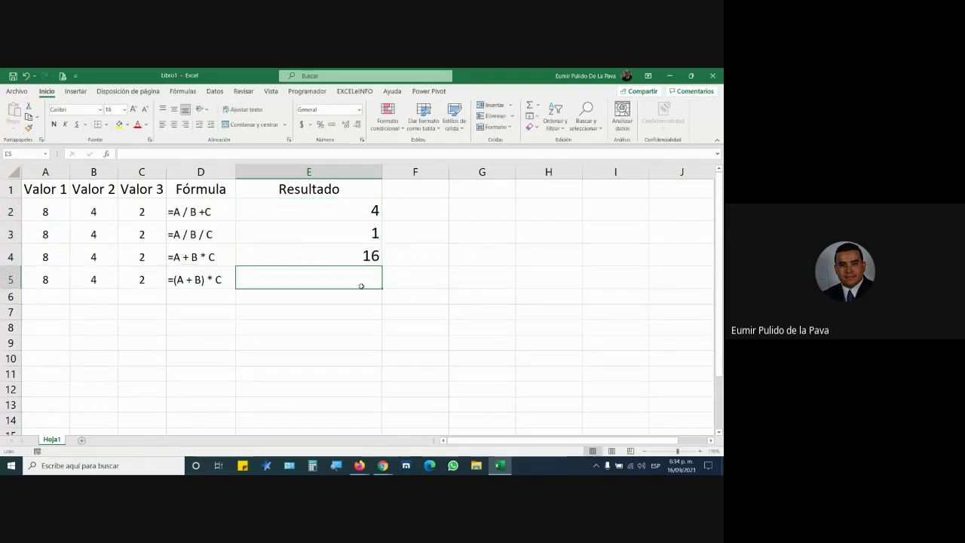
pyautogui.write('=(')
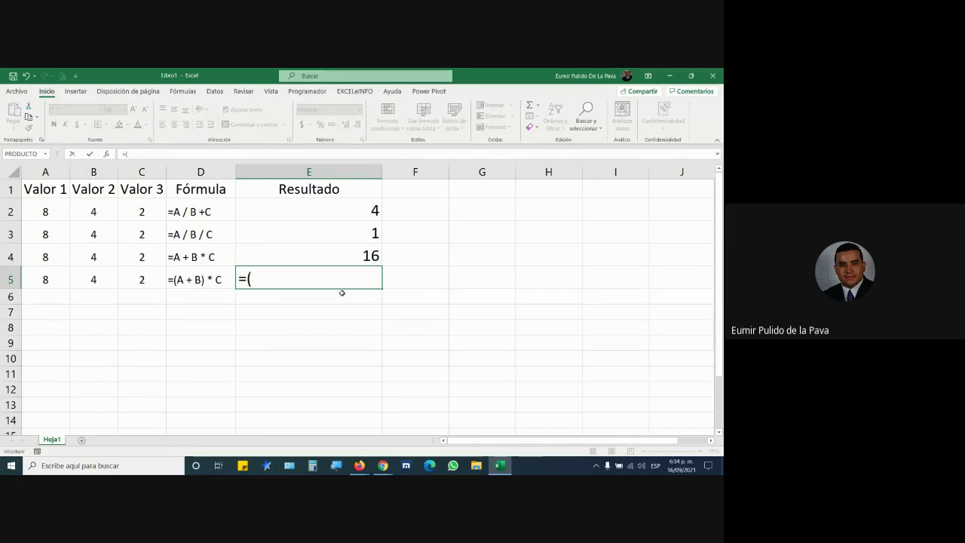
pyautogui.click(64, 278)
pyautogui.write('+')
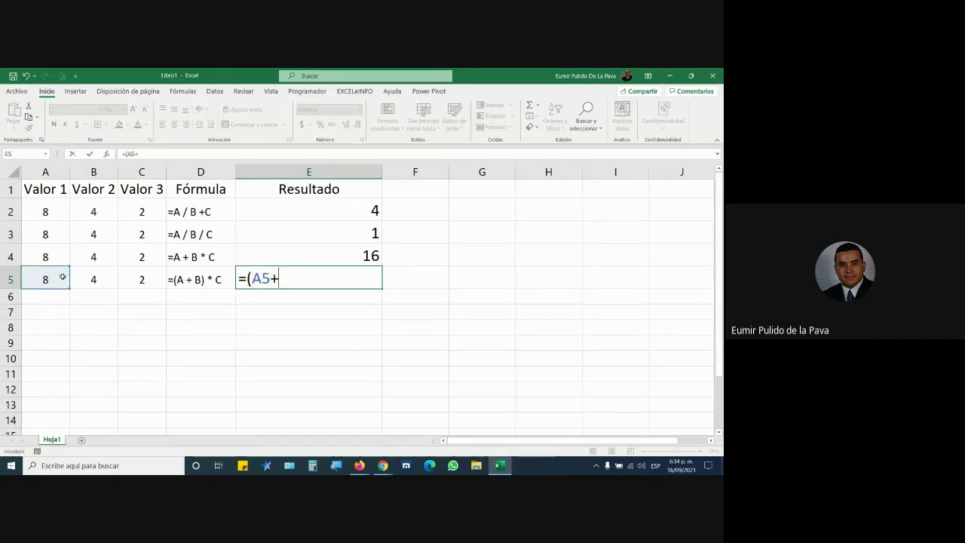
pyautogui.click(95, 279)
pyautogui.write(')')
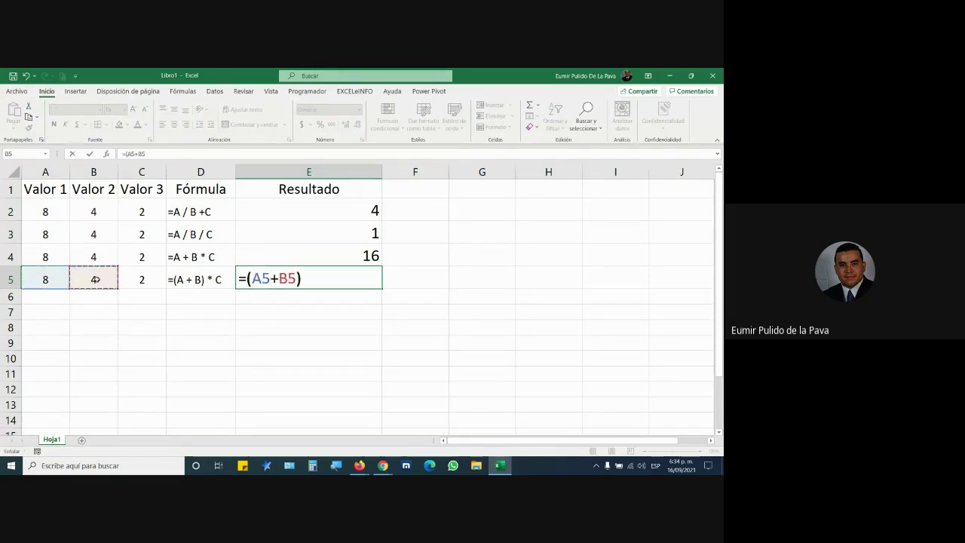
pyautogui.write('*')
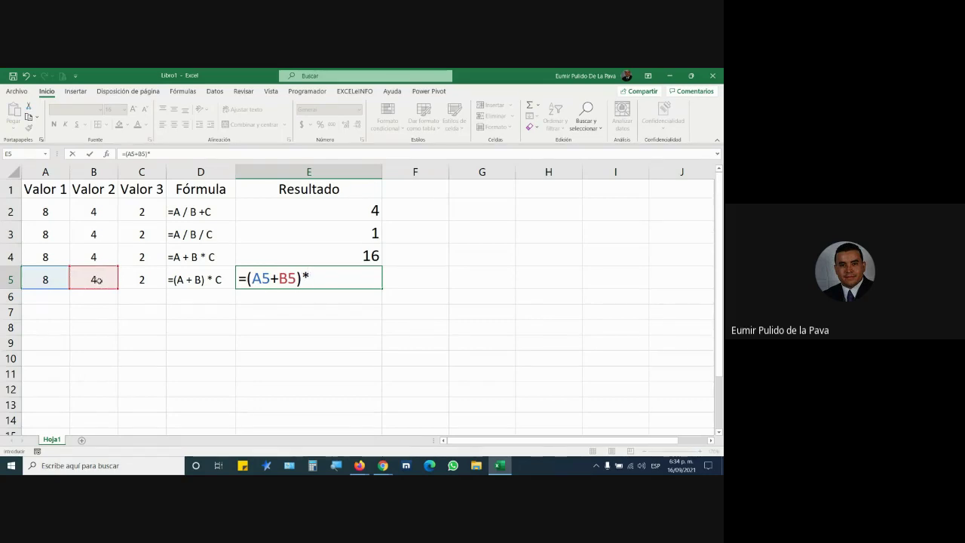
pyautogui.click(138, 279)
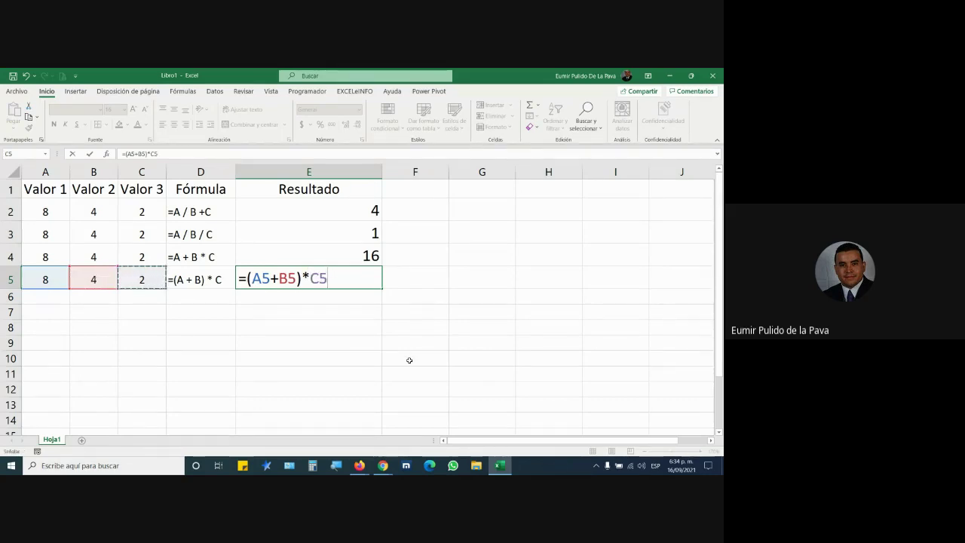
pyautogui.press('Return')
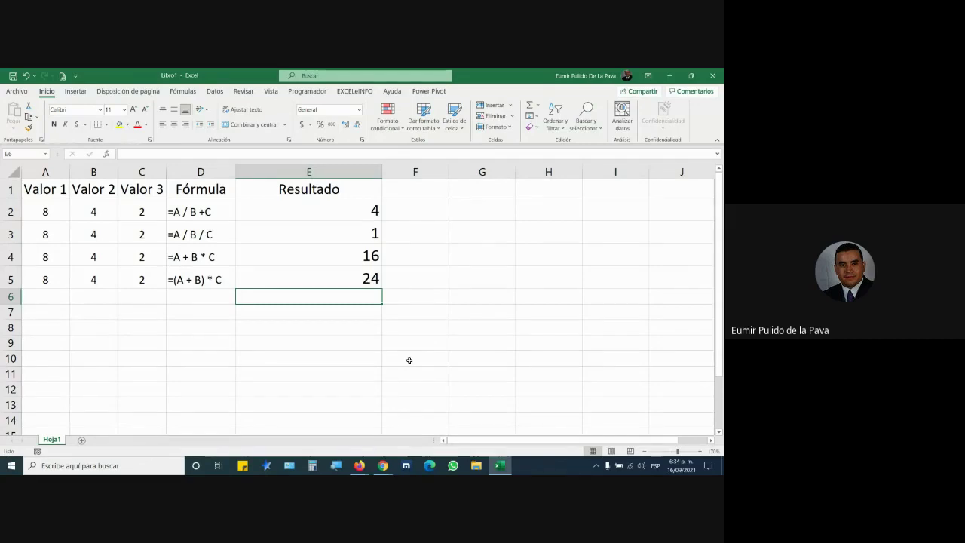
# Fill E4:E5 yellow, then bring up the Google Meet call.
pyautogui.moveTo(328, 262); pyautogui.dragTo(324, 279)
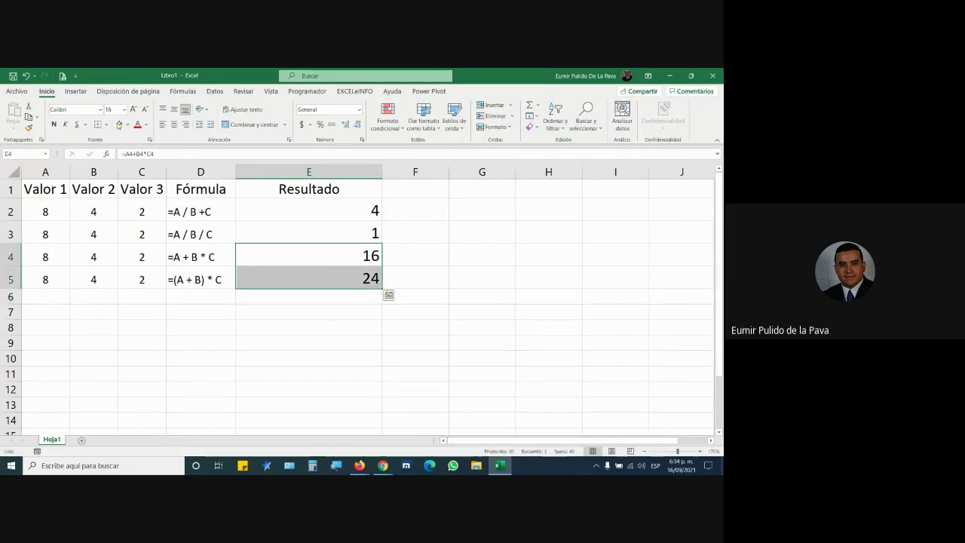
pyautogui.click(118, 125)
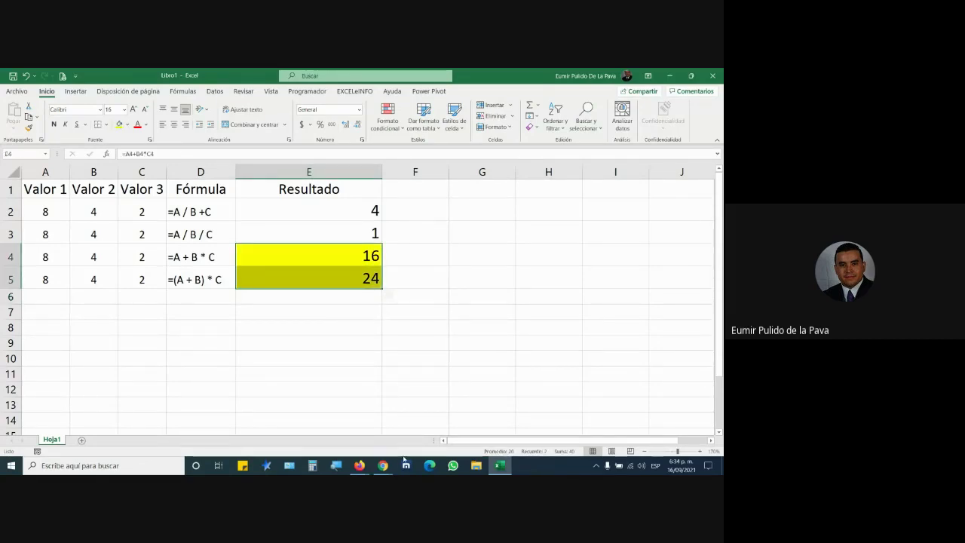
pyautogui.click(434, 422)
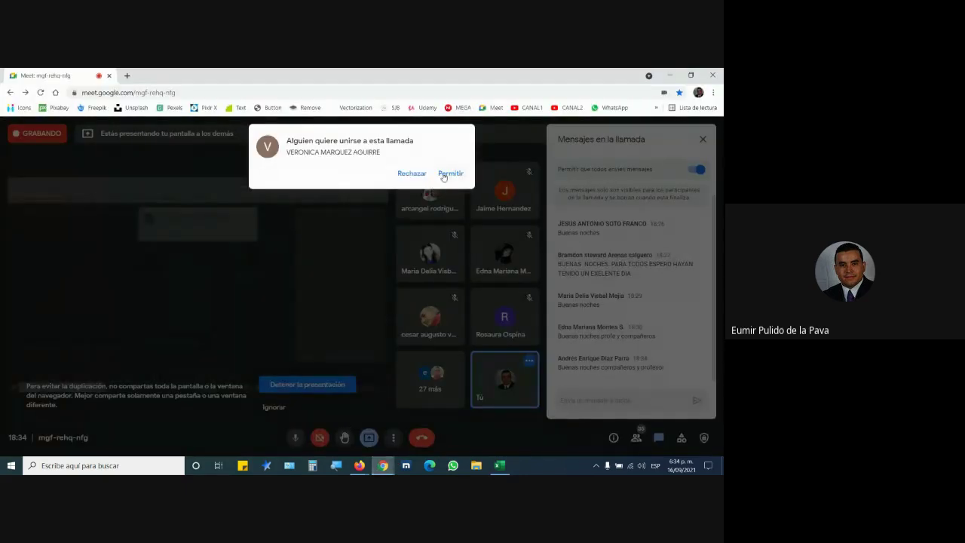
# Admit the waiting person to the Meet call and return to the Excel workbook.
pyautogui.click(444, 174)
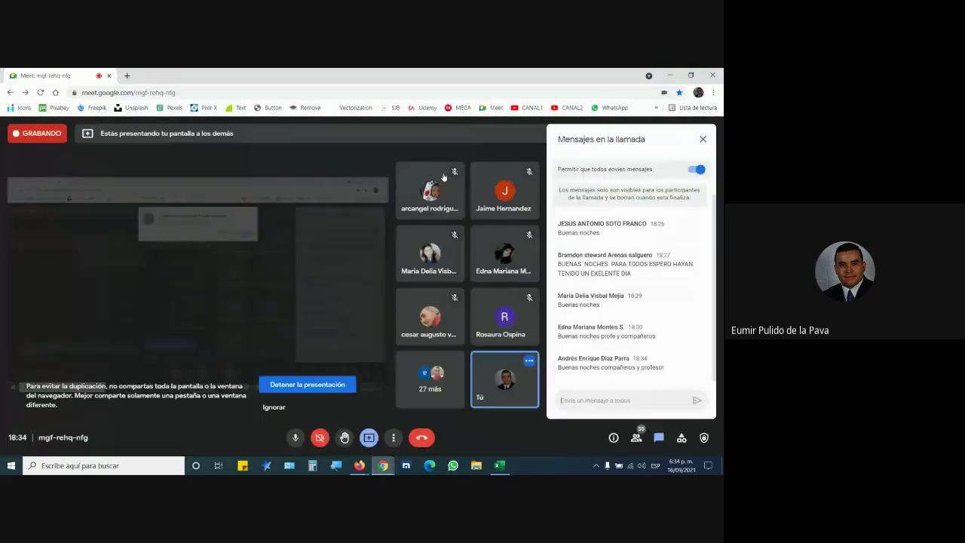
pyautogui.click(500, 466)
pyautogui.click(329, 324)
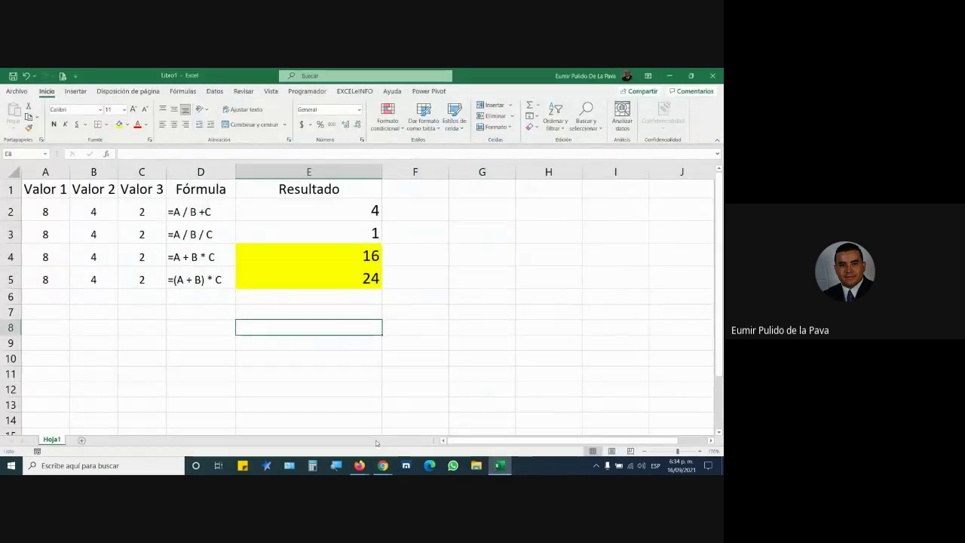
# Admit the next join request in Meet, then return to the exercise guide PDF.
pyautogui.moveTo(383, 465)
pyautogui.click(434, 422)
pyautogui.click(460, 185)
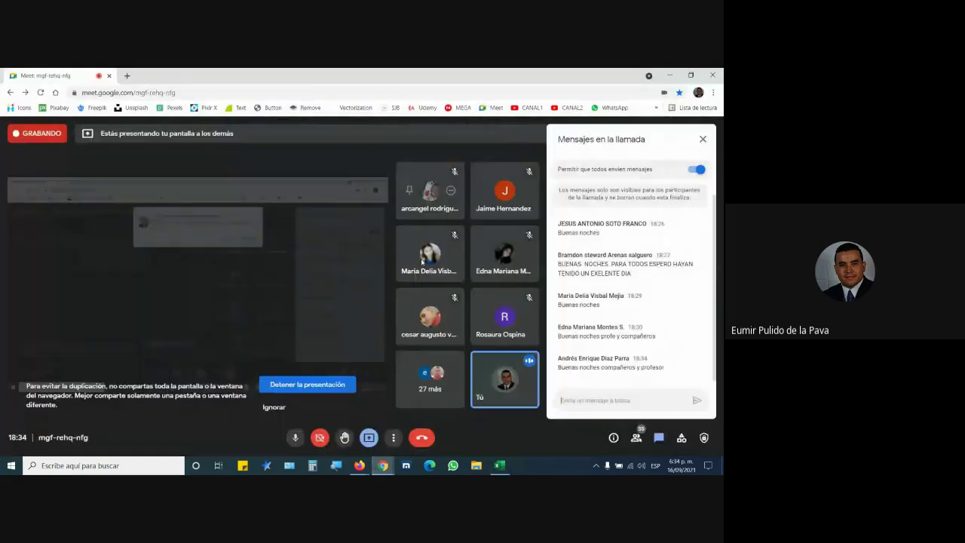
pyautogui.click(404, 439)
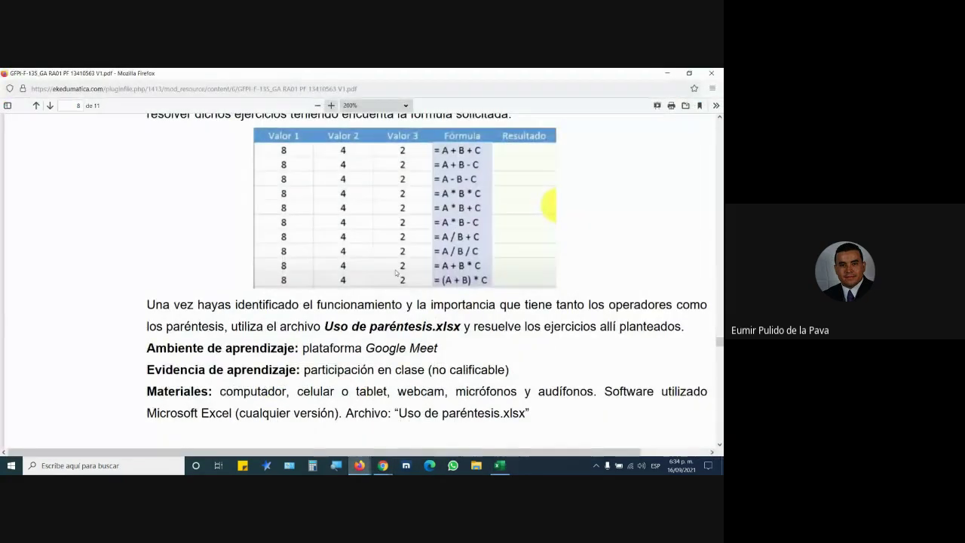
# Highlight the PDF's parentheses-in-Excel heading, scroll to its exercise table, and launch Microsoft Word.
pyautogui.scroll(5, 396, 273)
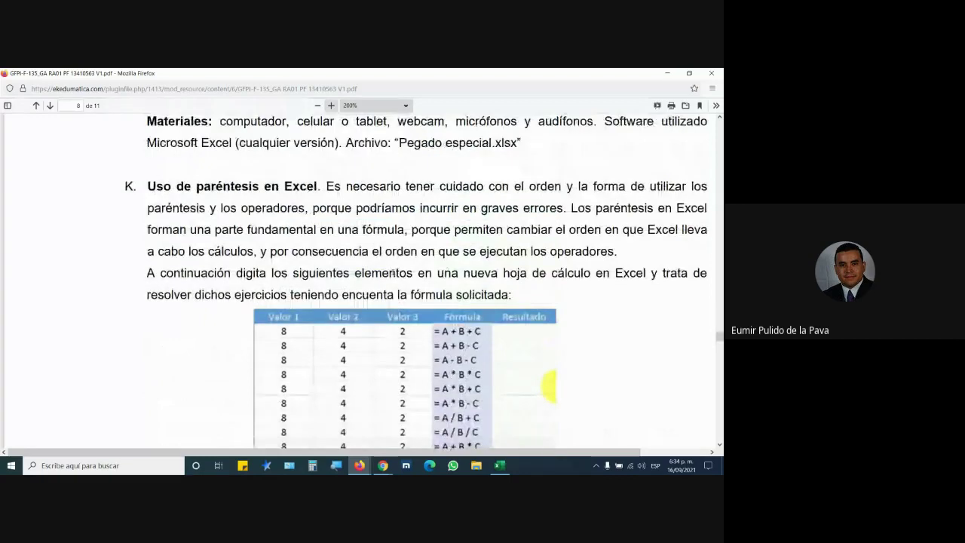
pyautogui.moveTo(148, 187); pyautogui.dragTo(271, 187)
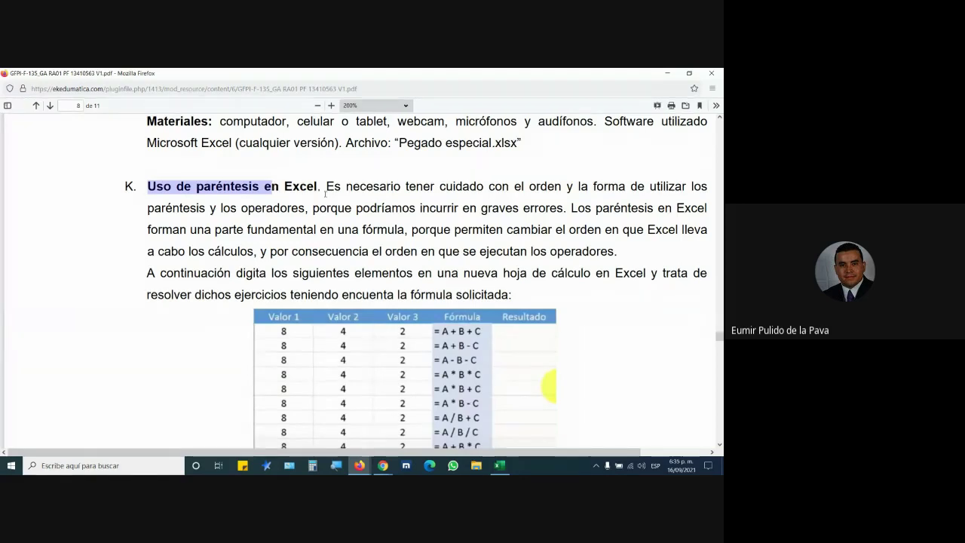
pyautogui.scroll(-1, 325, 205)
pyautogui.scroll(-1, 325, 204)
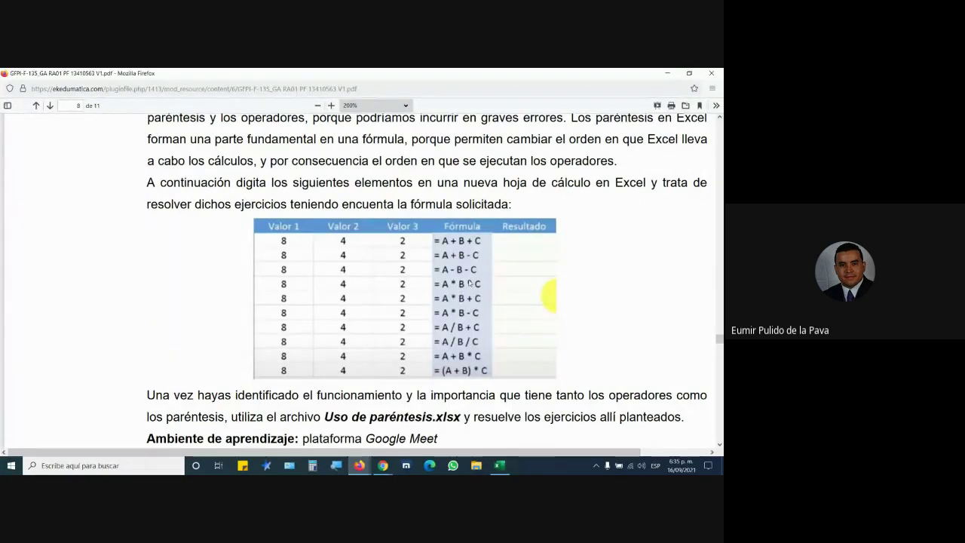
pyautogui.click(11, 465)
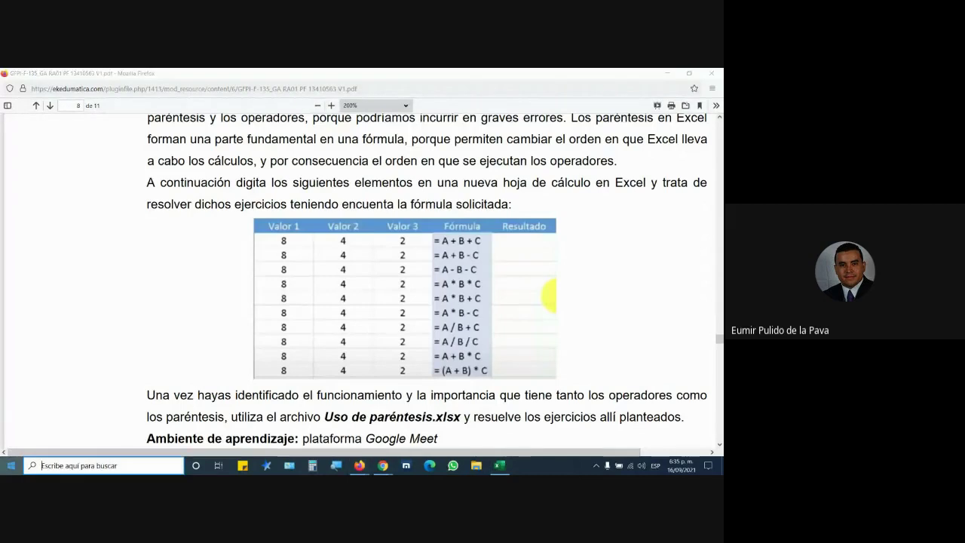
pyautogui.click(176, 398)
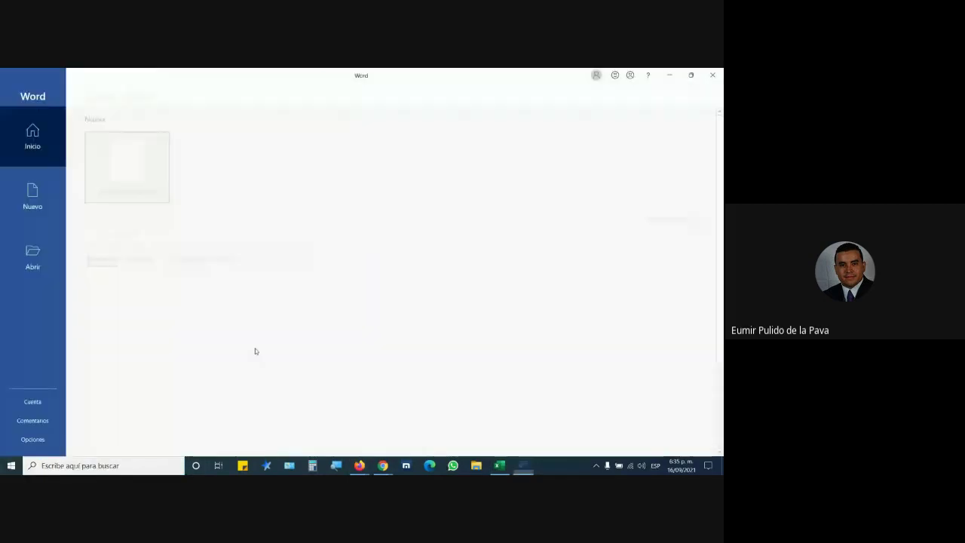
# In a new blank document, type the title JERARQUÍA DE OPERADORES EN EXCEL at size 26, justifying the next line.
pyautogui.click(137, 166)
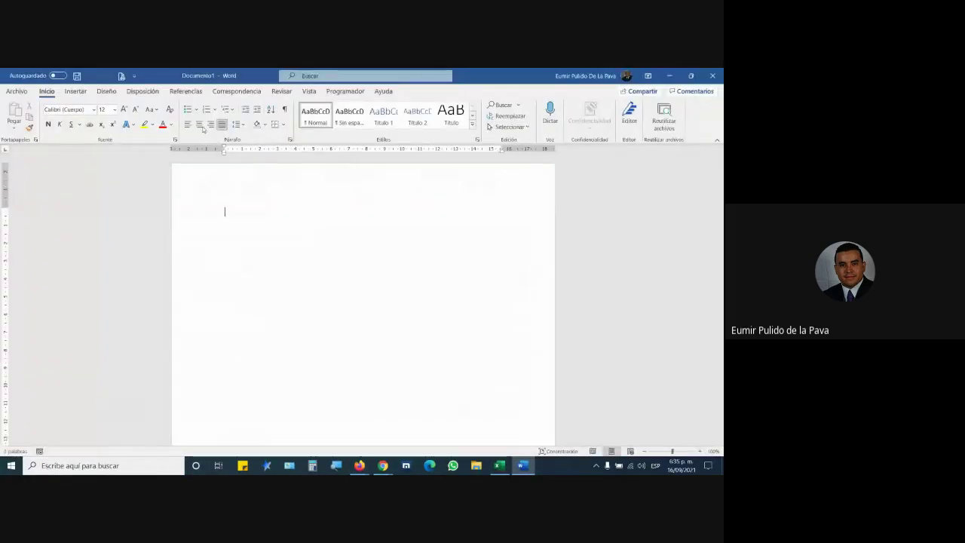
pyautogui.click(124, 109)
pyautogui.click(124, 110)
pyautogui.click(123, 110)
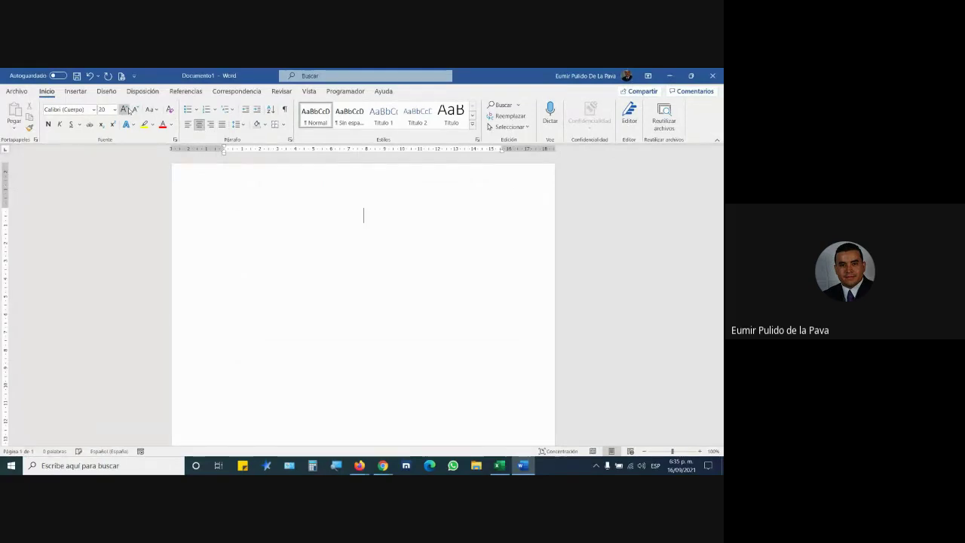
pyautogui.click(123, 109)
pyautogui.write('JERARQU')
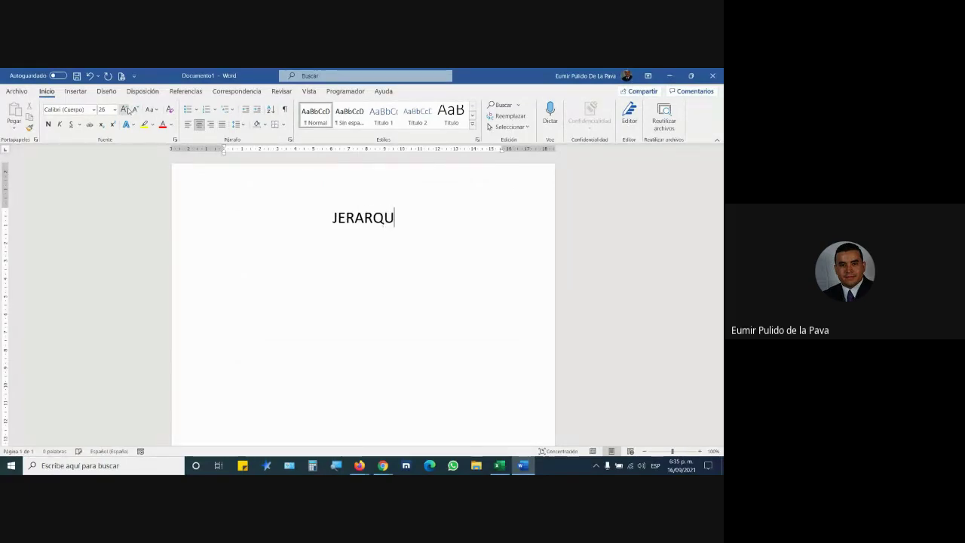
pyautogui.write('ÍA DE OP')
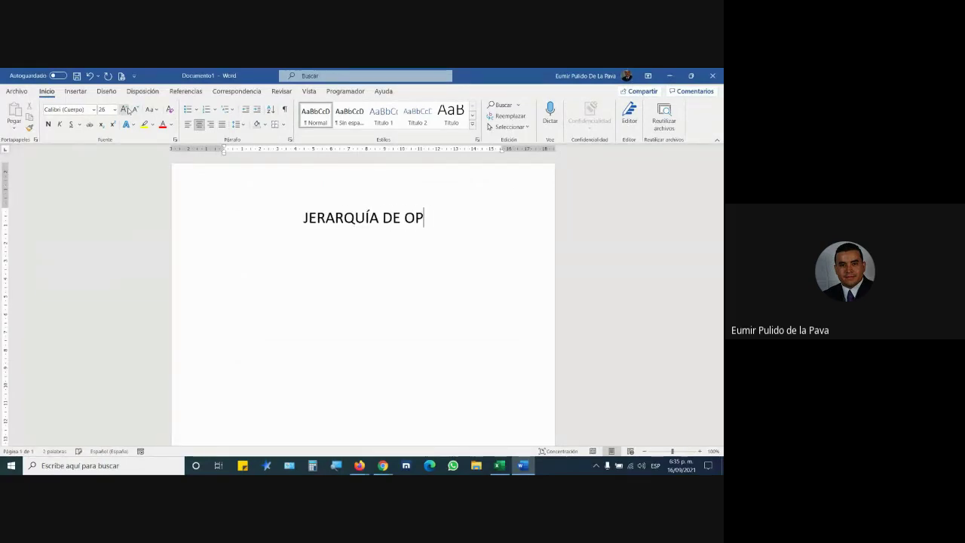
pyautogui.write('ERADORES EN EXC')
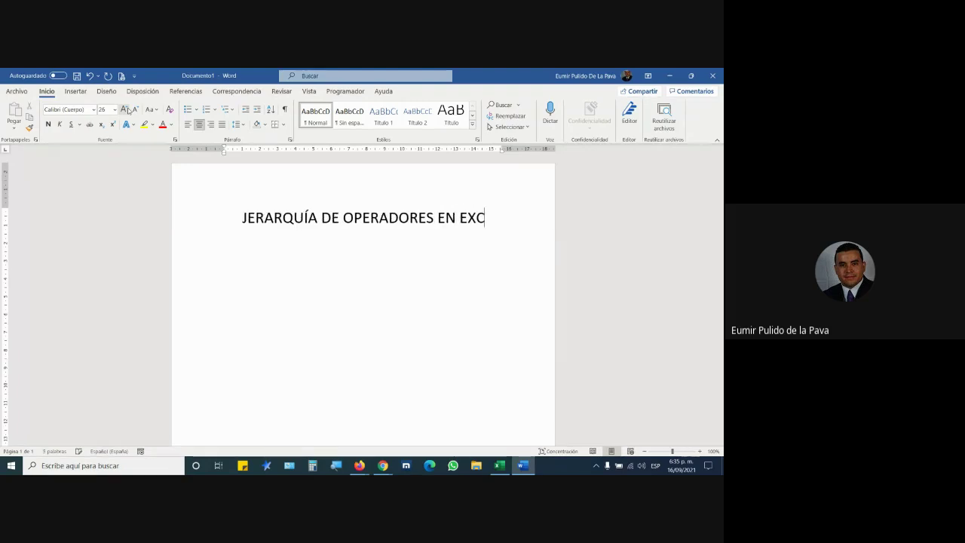
pyautogui.write('EL')
pyautogui.press('Return')
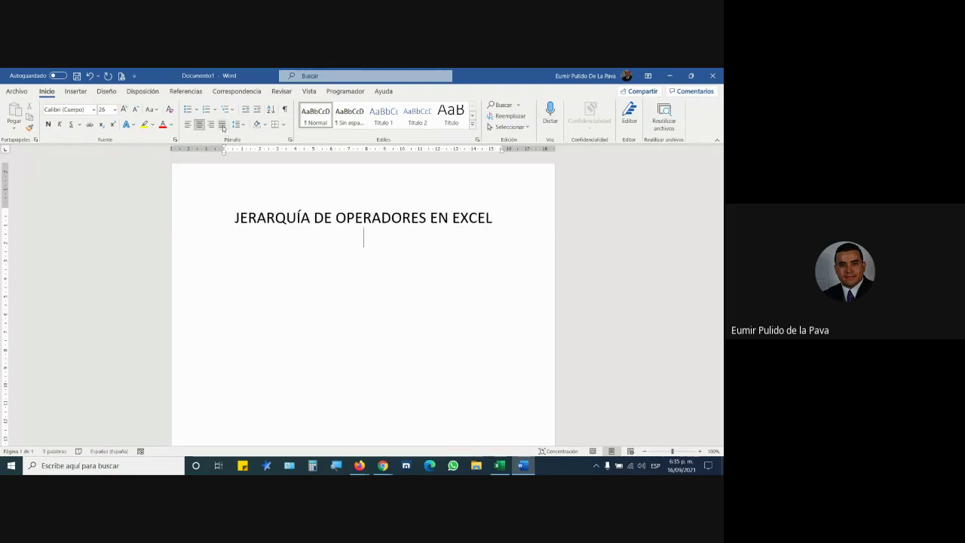
pyautogui.click(222, 124)
# Admit another Meet join request, then start a numbered list under the Word title.
pyautogui.hotkey('alt', 'Tab')
pyautogui.moveTo(384, 465)
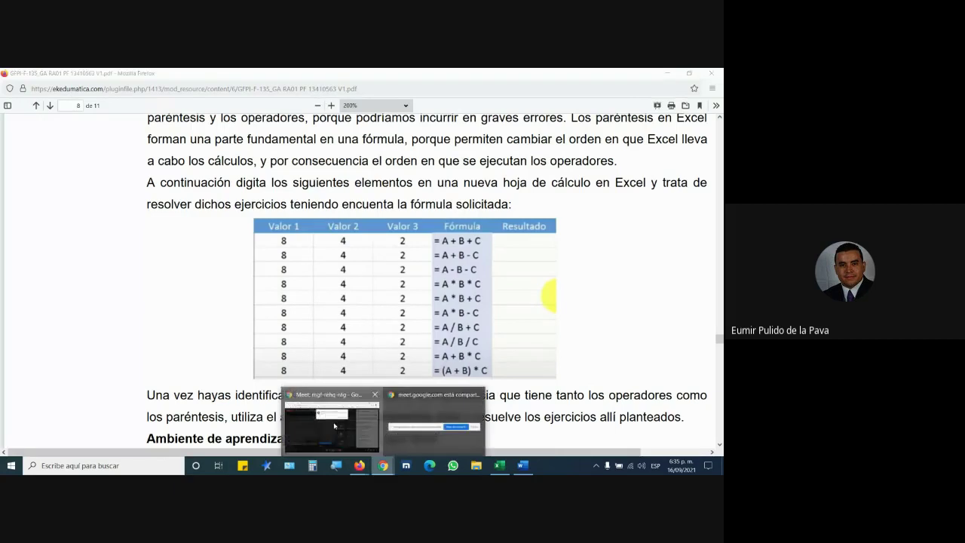
pyautogui.click(435, 425)
pyautogui.click(460, 186)
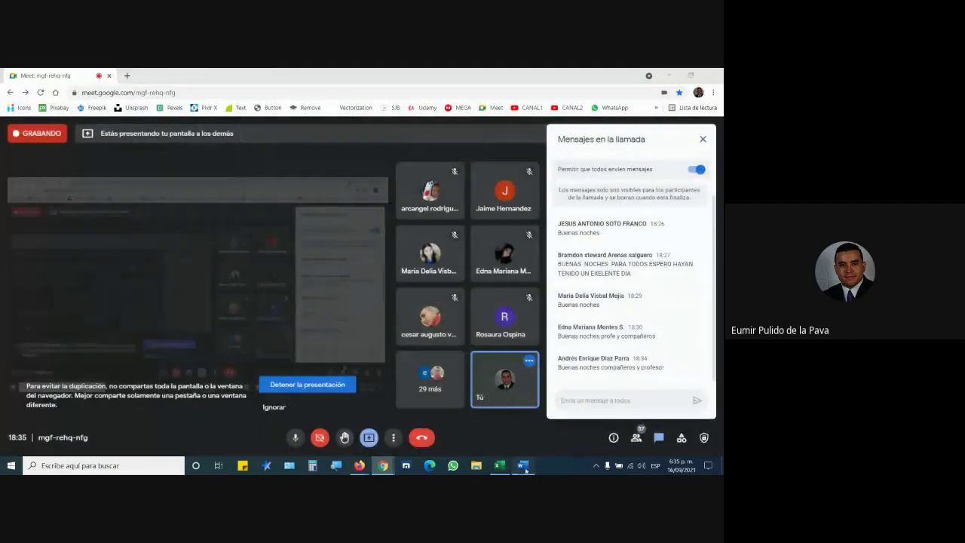
pyautogui.hotkey('alt', 'Tab')
pyautogui.click(206, 109)
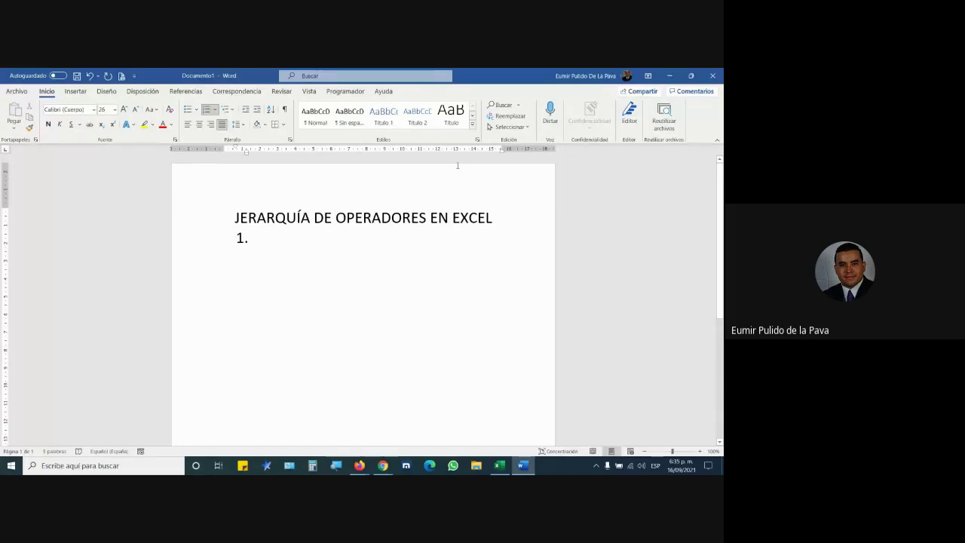
# Enter the numbered items (, ^ (EXPONENCIACIÓN), RAIZ and / * + - one per line.
pyautogui.write('(')
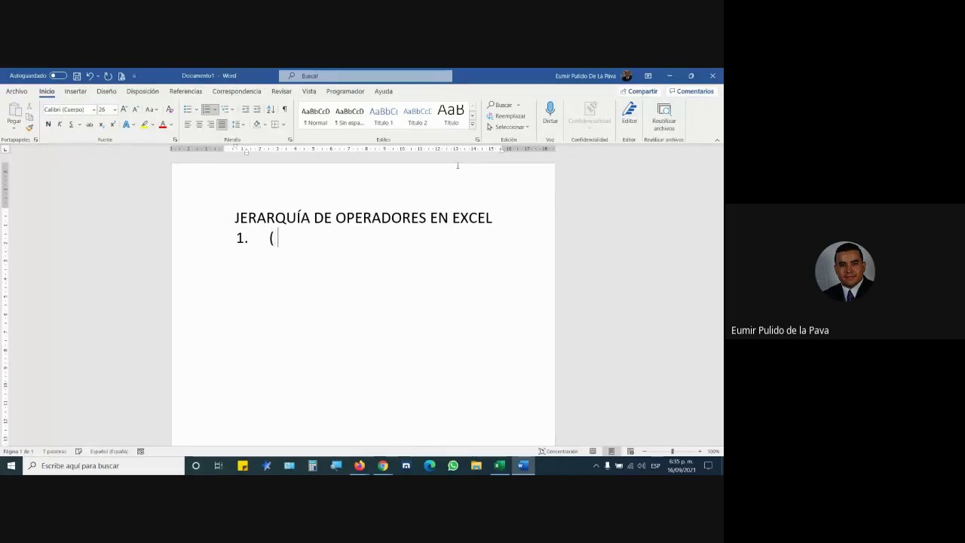
pyautogui.press('Return')
pyautogui.write('^ (E')
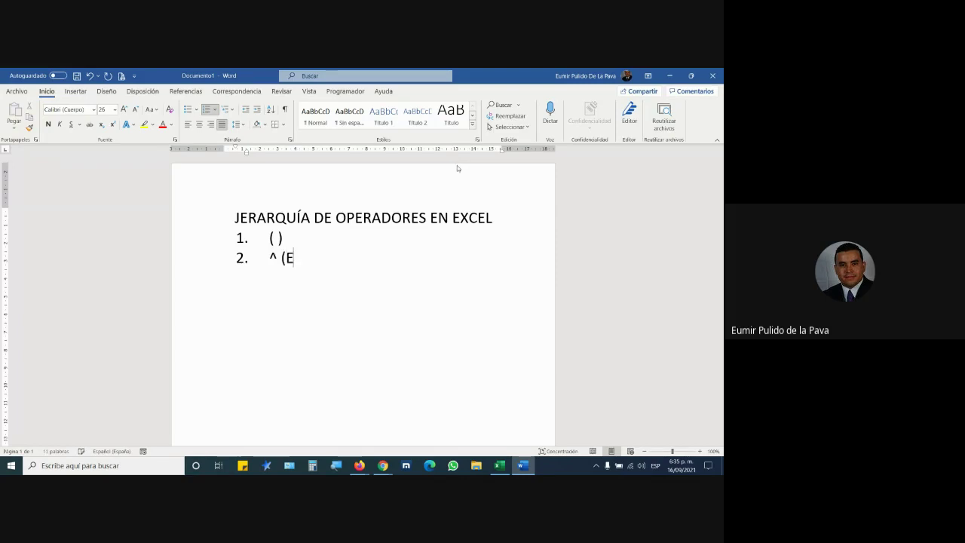
pyautogui.write('XPONENCIACIÓ')
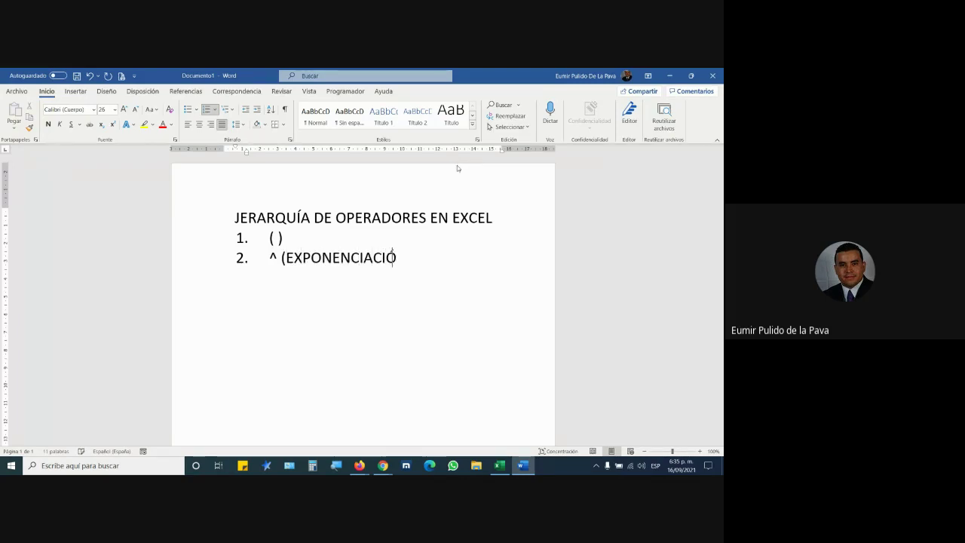
pyautogui.write('N)')
pyautogui.press('Return')
pyautogui.write('RAI')
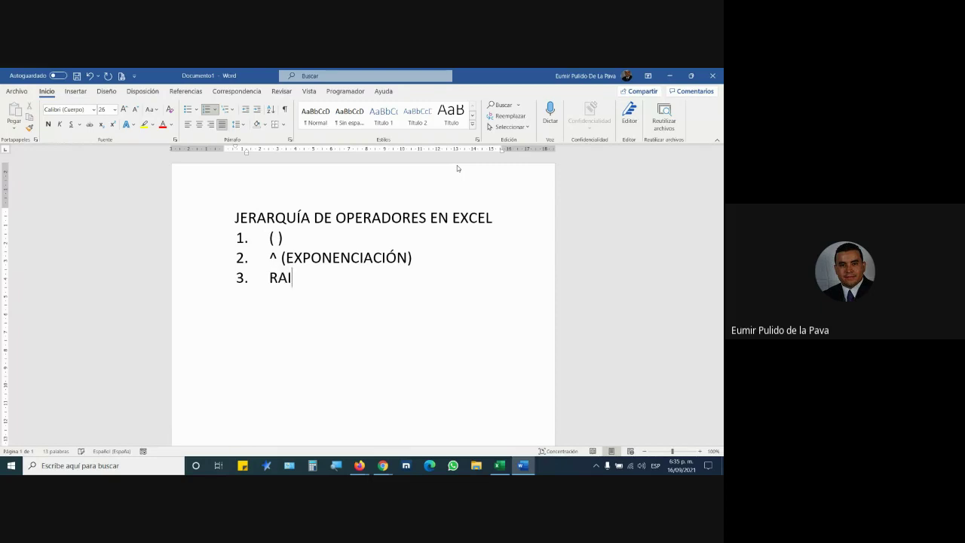
pyautogui.write('Z')
pyautogui.press('Return')
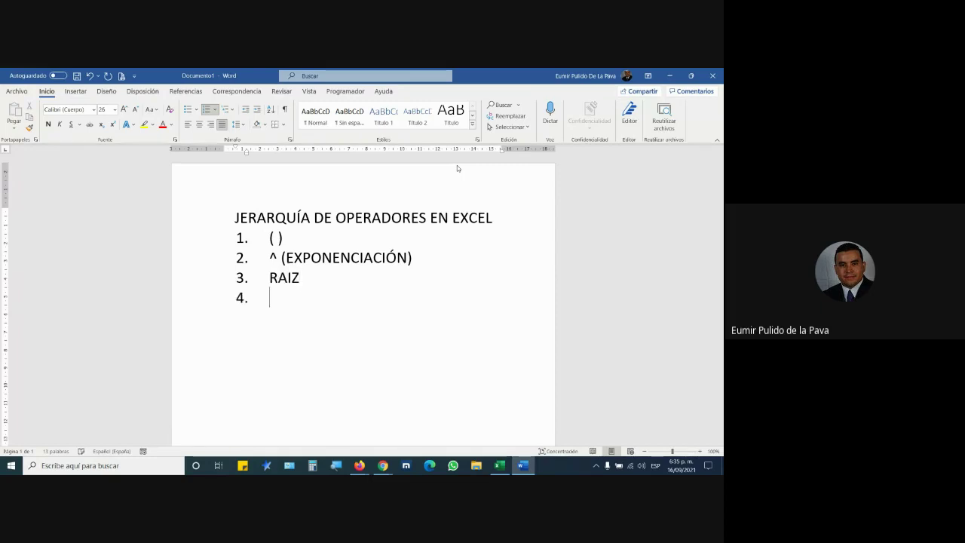
pyautogui.write('/')
pyautogui.write(' * + ')
pyautogui.write('-')
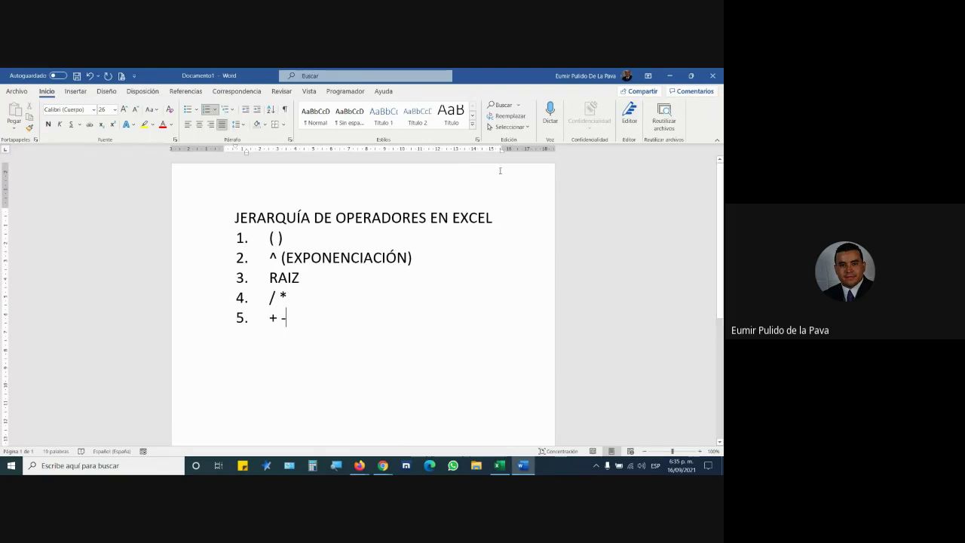
# Make the title JERARQUÍA DE OPERADORES EN EXCEL bold and underlined.
pyautogui.click(195, 225)
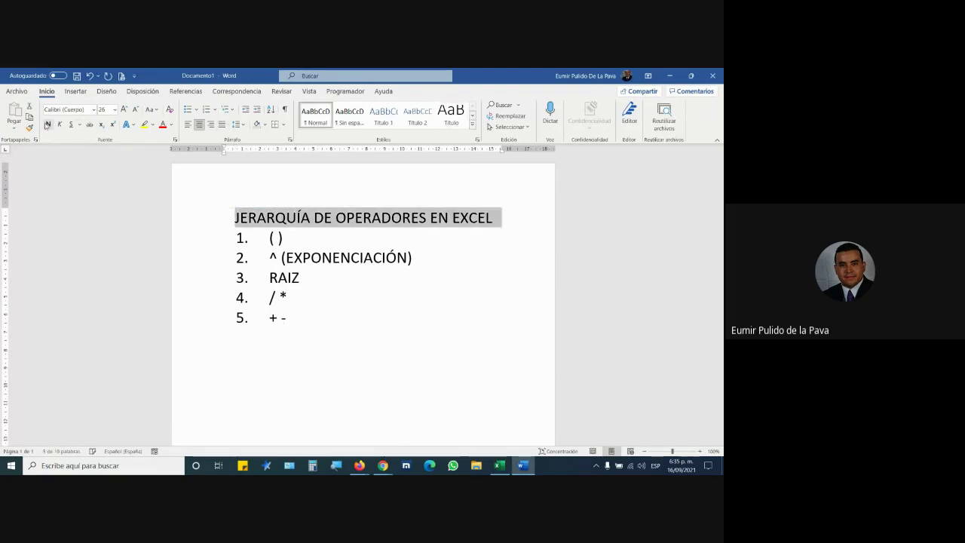
pyautogui.click(49, 124)
pyautogui.click(79, 125)
pyautogui.click(92, 149)
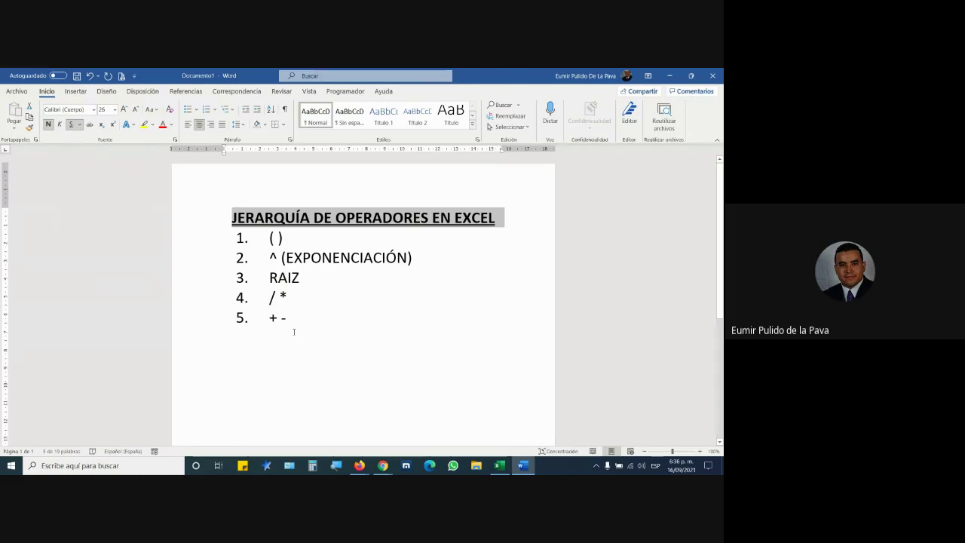
pyautogui.click(403, 360)
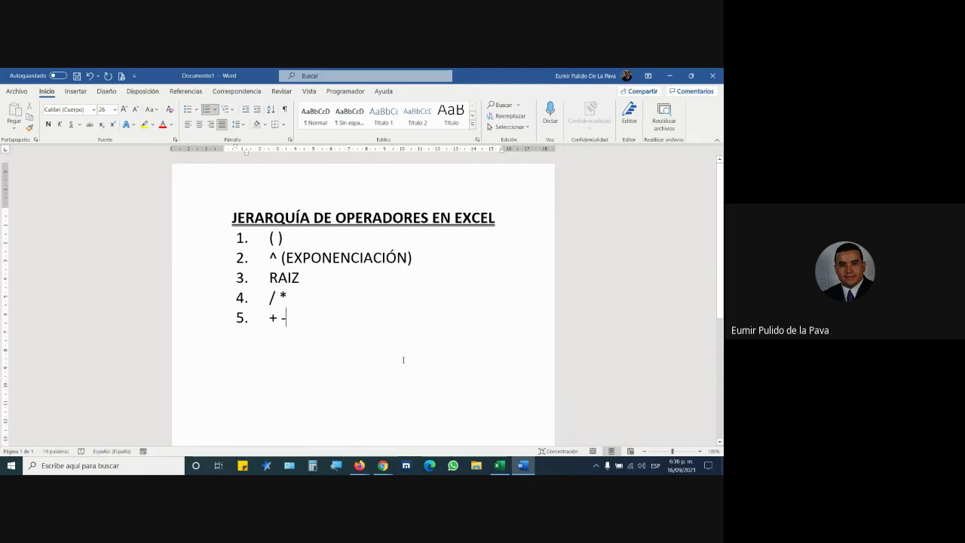
# Add 'Siempre EXCEL evalúa de izquierda a derecha' below the list and highlight it yellow.
pyautogui.moveTo(193, 244); pyautogui.dragTo(191, 315)
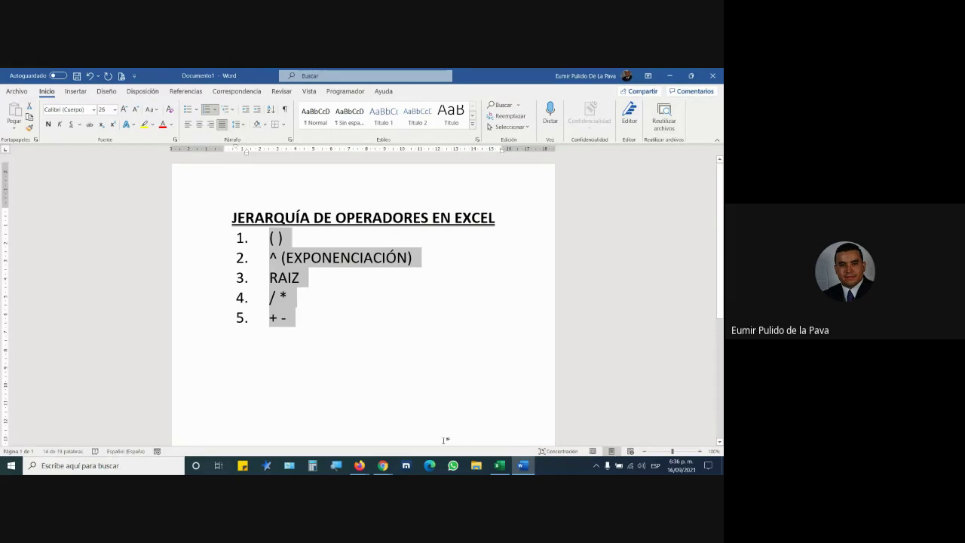
pyautogui.click(308, 319)
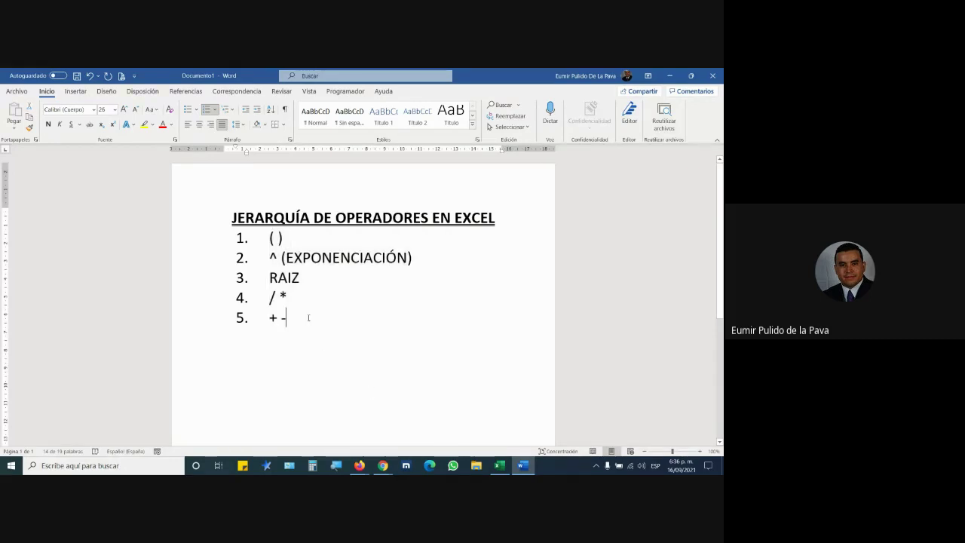
pyautogui.press('Return')
pyautogui.press('Return')
pyautogui.press('Return')
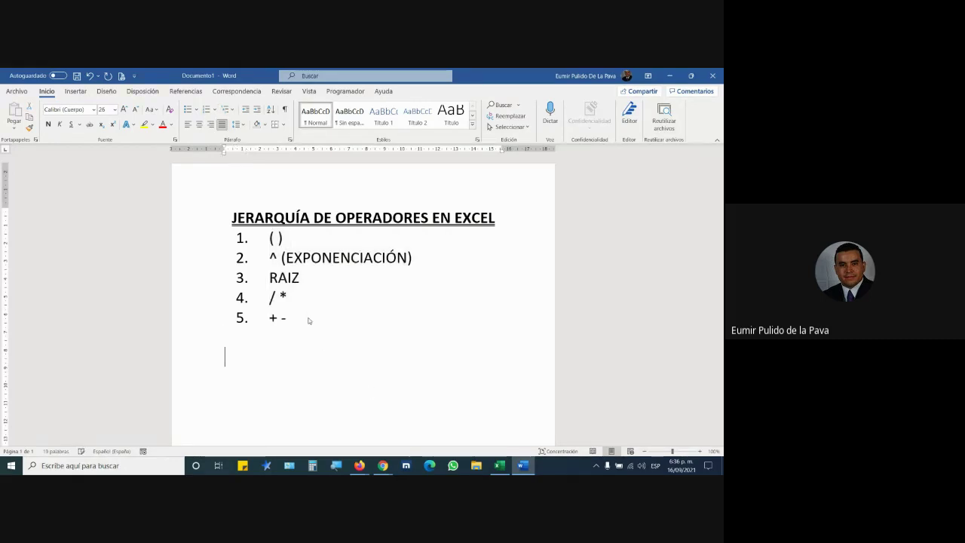
pyautogui.write('Siemp')
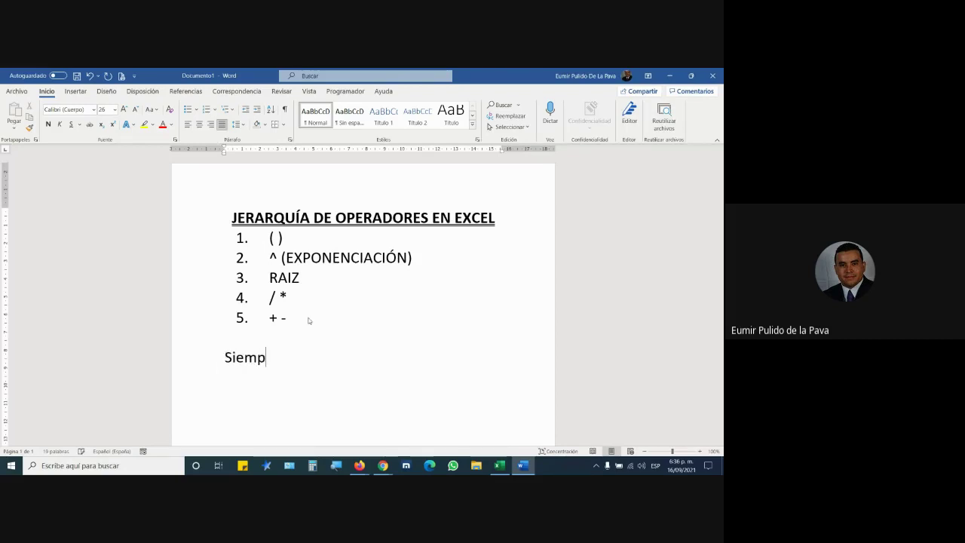
pyautogui.write('re EXCEL')
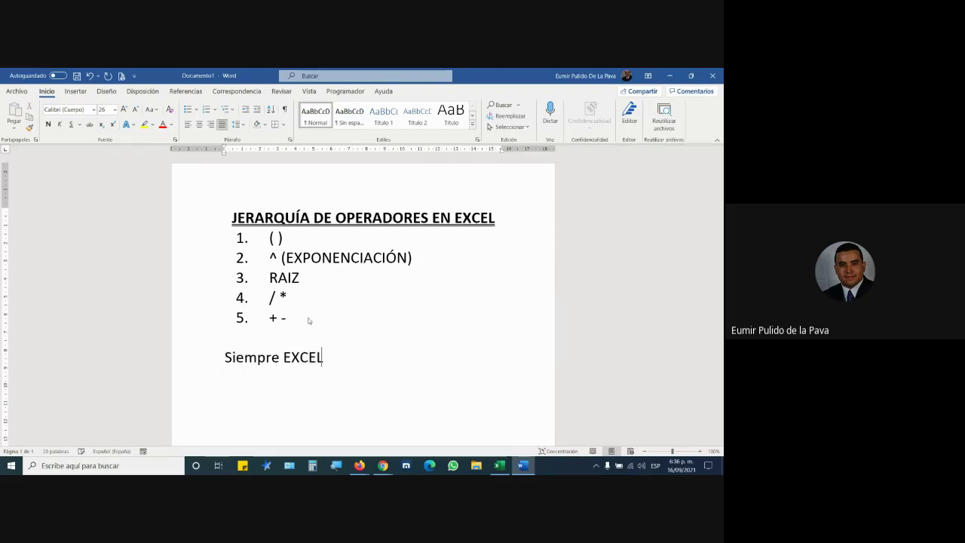
pyautogui.write(' evalúa ')
pyautogui.write('de ')
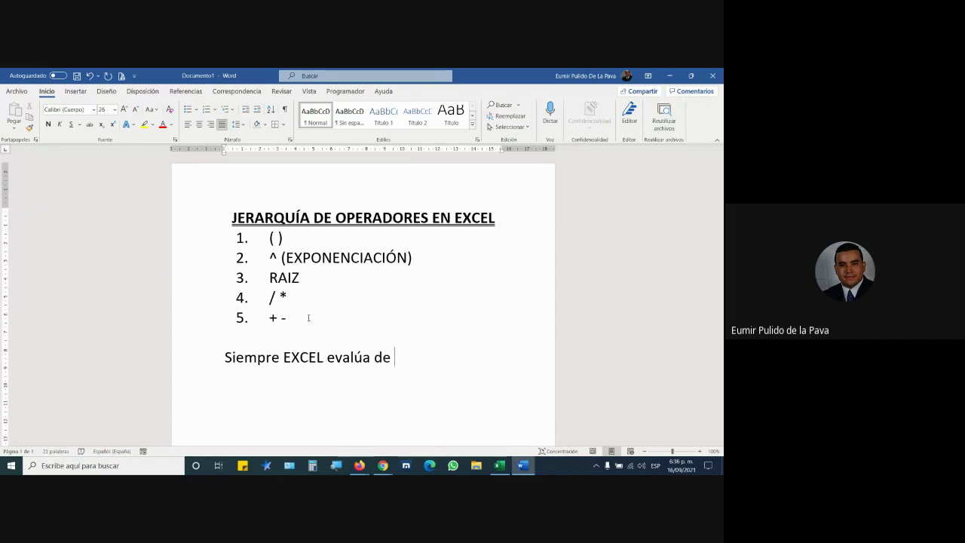
pyautogui.write('izquierda a')
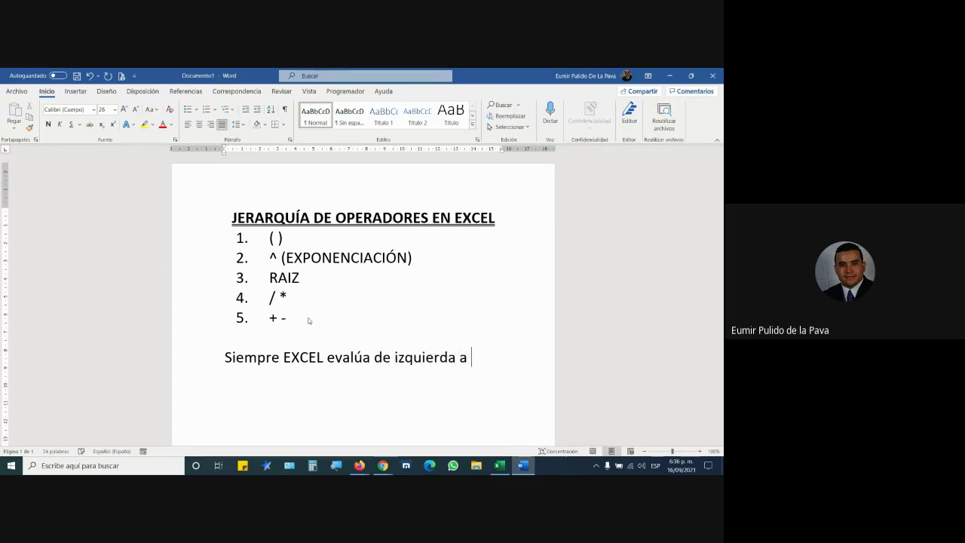
pyautogui.write(' derec')
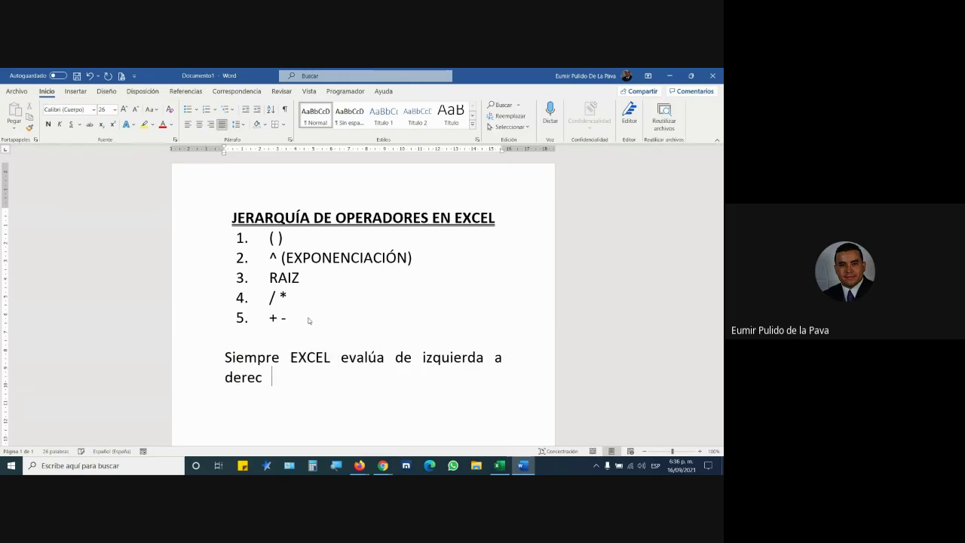
pyautogui.write('ha')
pyautogui.press('Return')
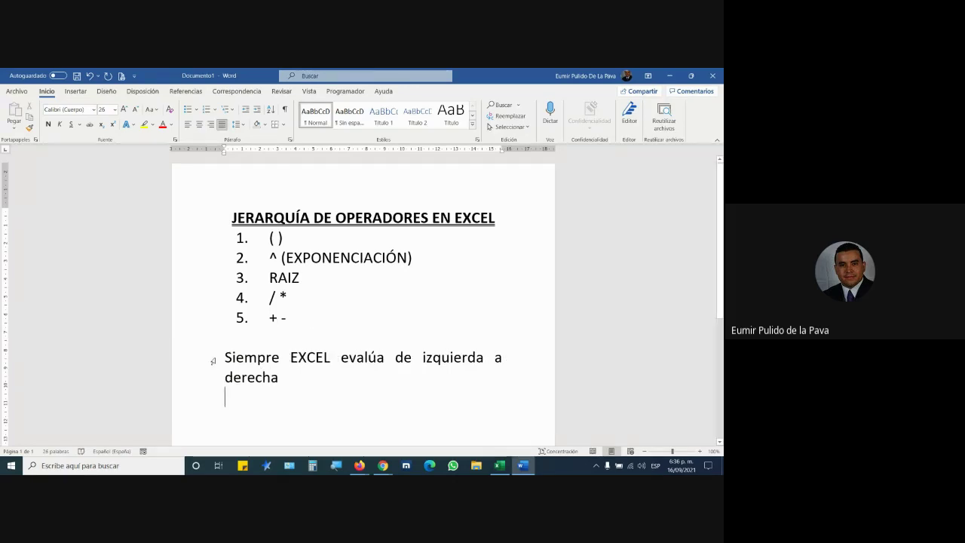
pyautogui.moveTo(211, 359); pyautogui.dragTo(211, 370)
pyautogui.click(144, 126)
pyautogui.click(357, 397)
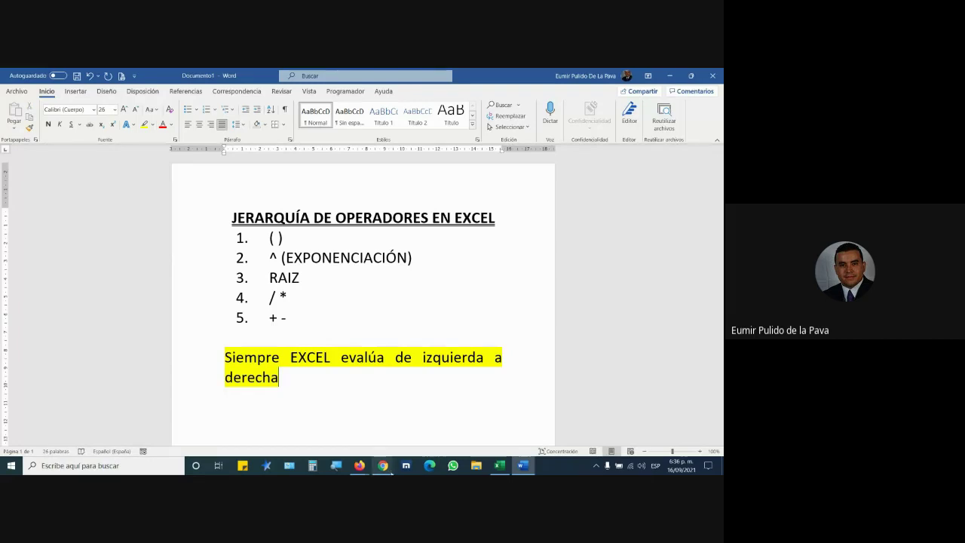
# Admit both people asking to join the Meet call, then return to the Word document.
pyautogui.moveTo(383, 465)
pyautogui.click(434, 430)
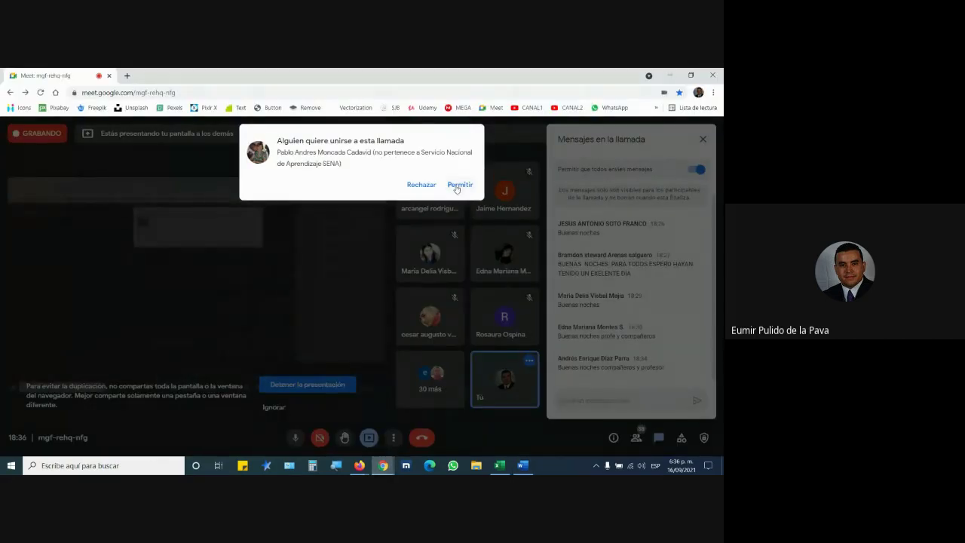
pyautogui.click(456, 186)
pyautogui.click(457, 186)
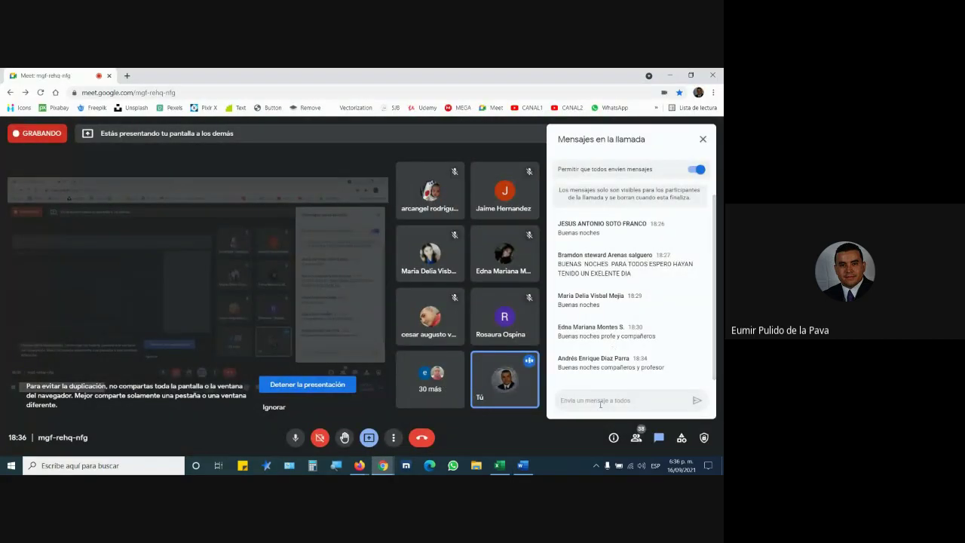
pyautogui.click(500, 465)
pyautogui.click(520, 466)
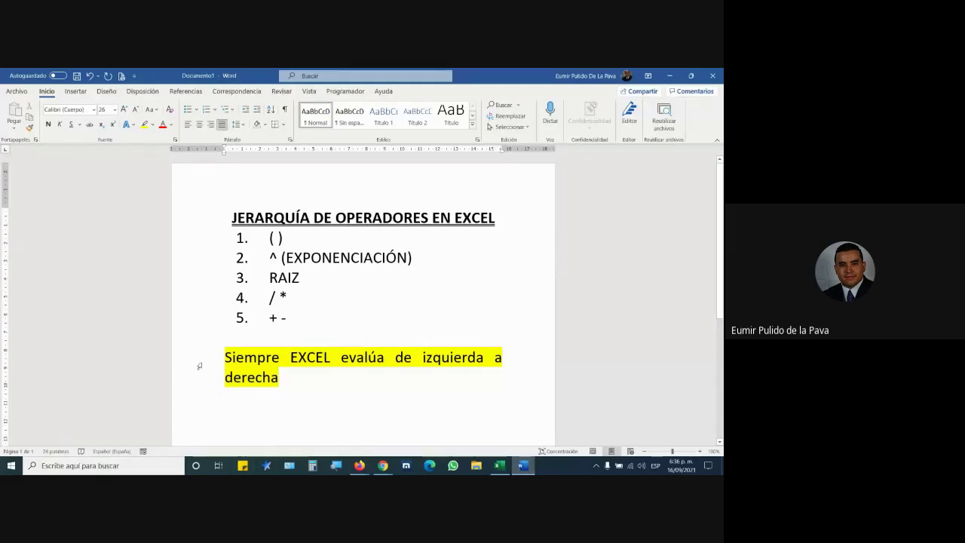
# Switch to the Excel workbook and open E2's formula =A2/B2+C2 for review.
pyautogui.moveTo(199, 366); pyautogui.dragTo(194, 383)
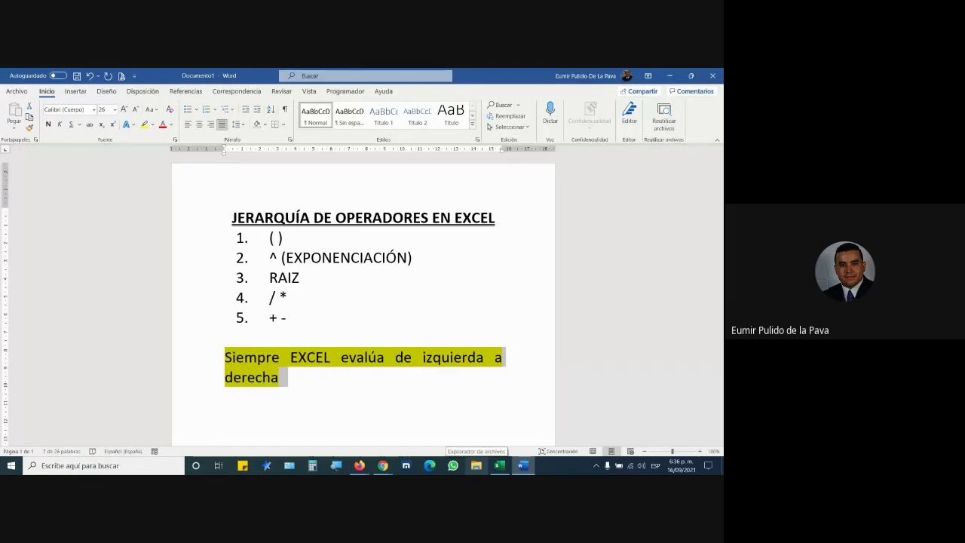
pyautogui.moveTo(498, 466)
pyautogui.click(497, 419)
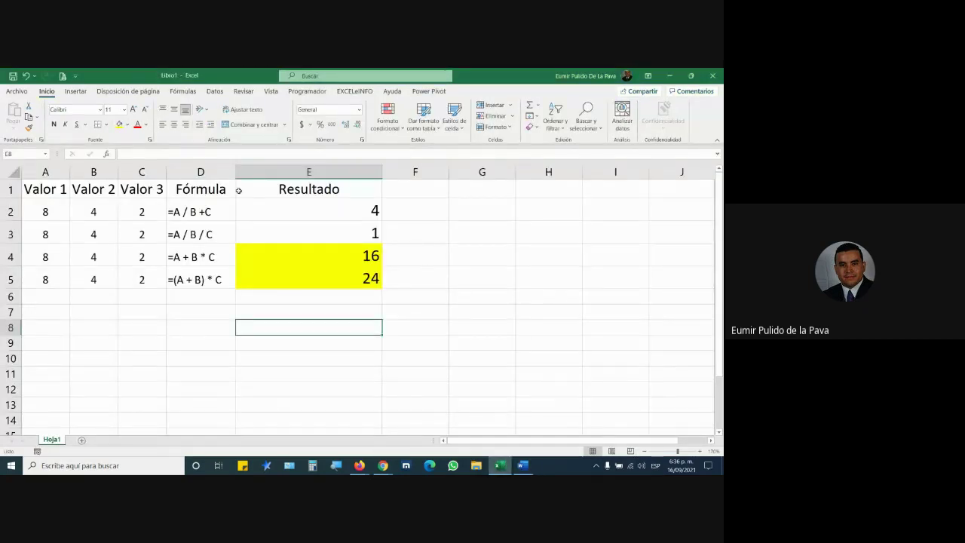
pyautogui.click(309, 216)
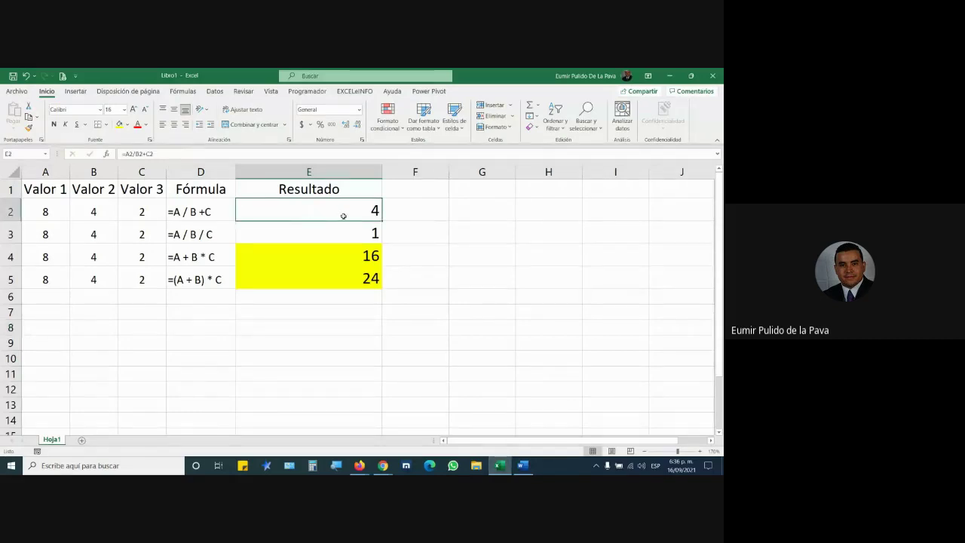
pyautogui.doubleClick(344, 217)
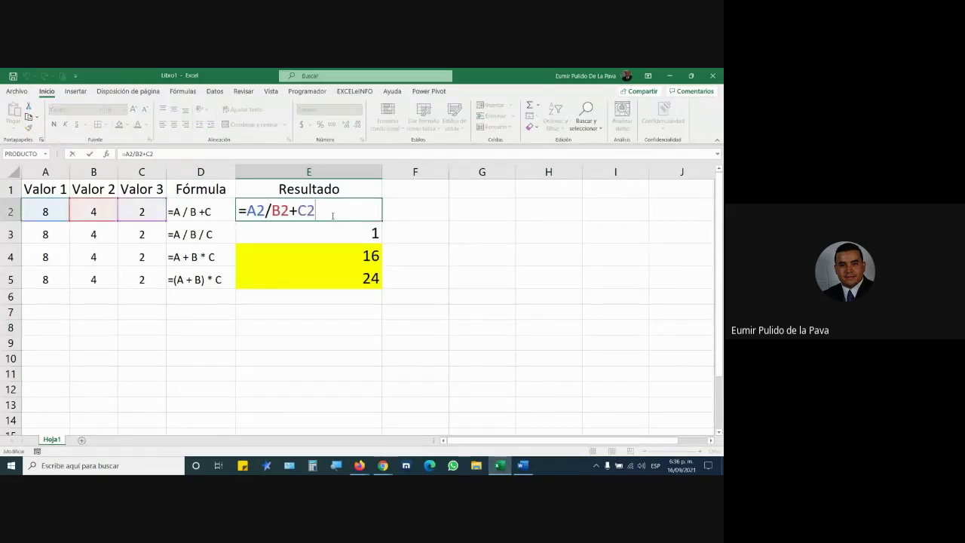
pyautogui.moveTo(239, 211); pyautogui.dragTo(328, 217)
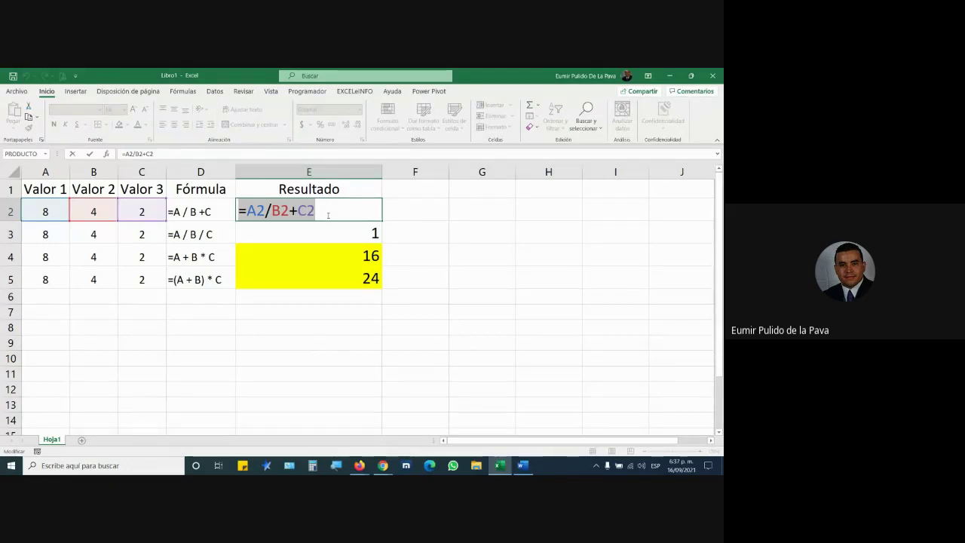
pyautogui.press('Return')
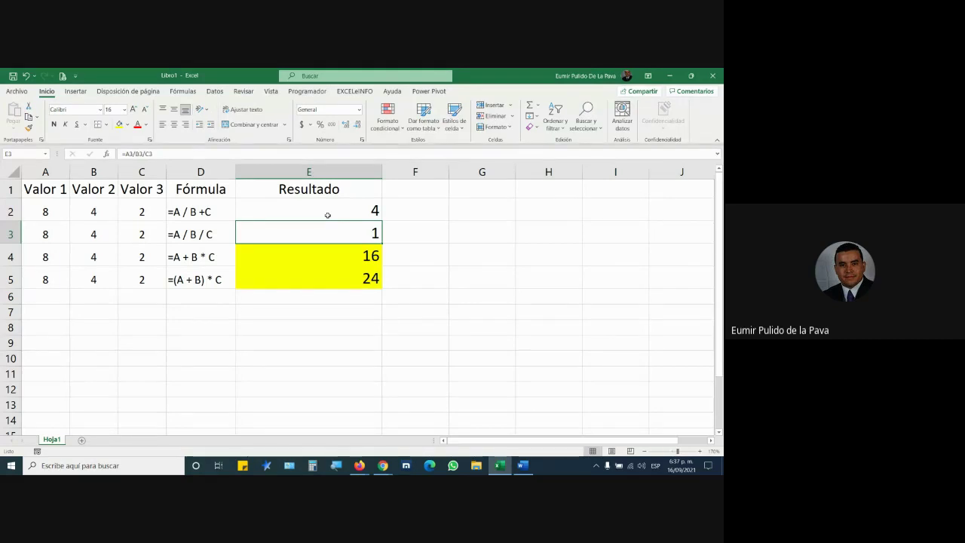
# Reopen E2's formula and highlight the whole formula, then just the A2 reference.
pyautogui.doubleClick(336, 210)
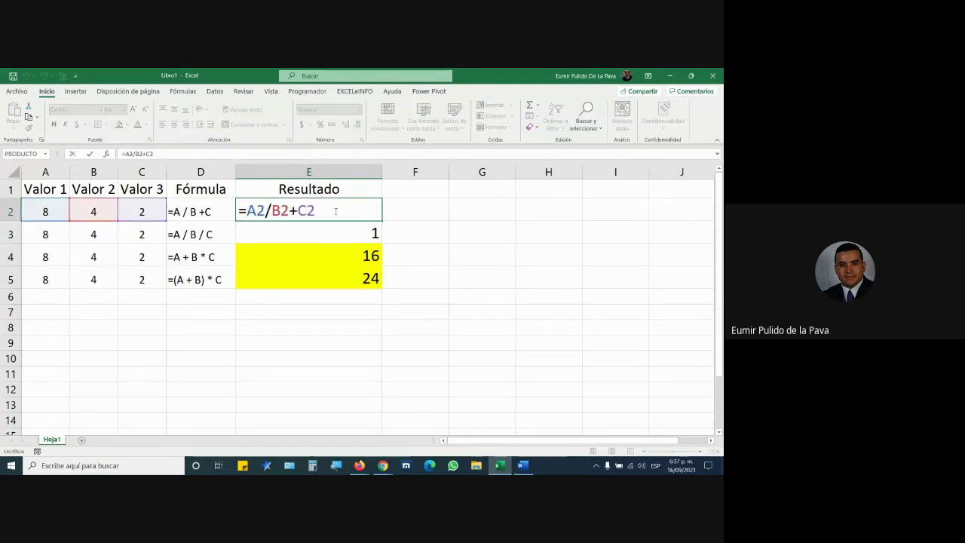
pyautogui.press('Return')
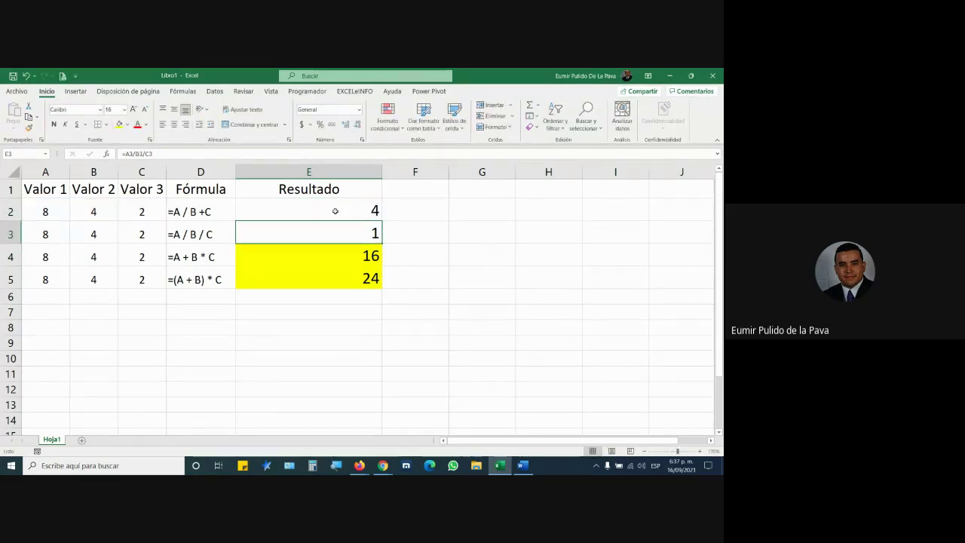
pyautogui.doubleClick(336, 211)
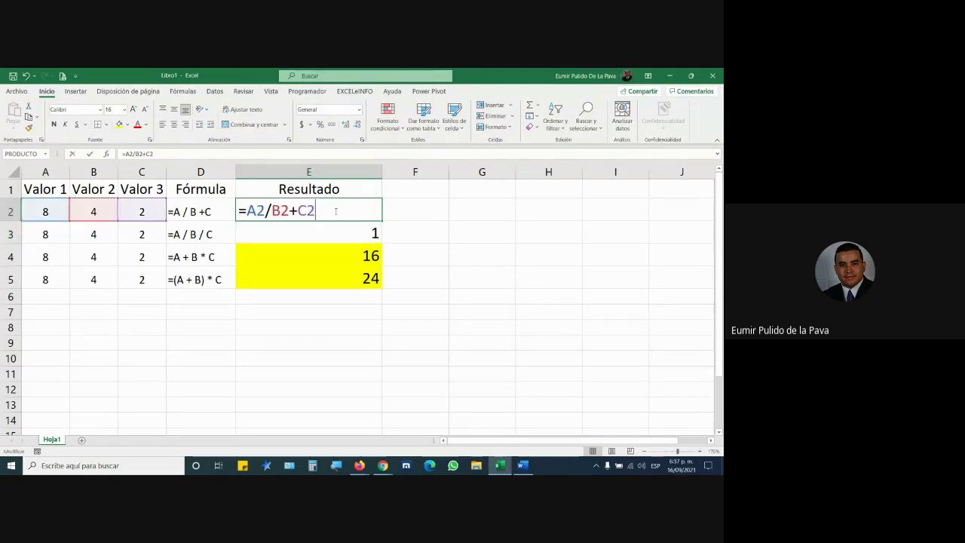
pyautogui.click(242, 211)
pyautogui.moveTo(248, 212); pyautogui.dragTo(342, 211)
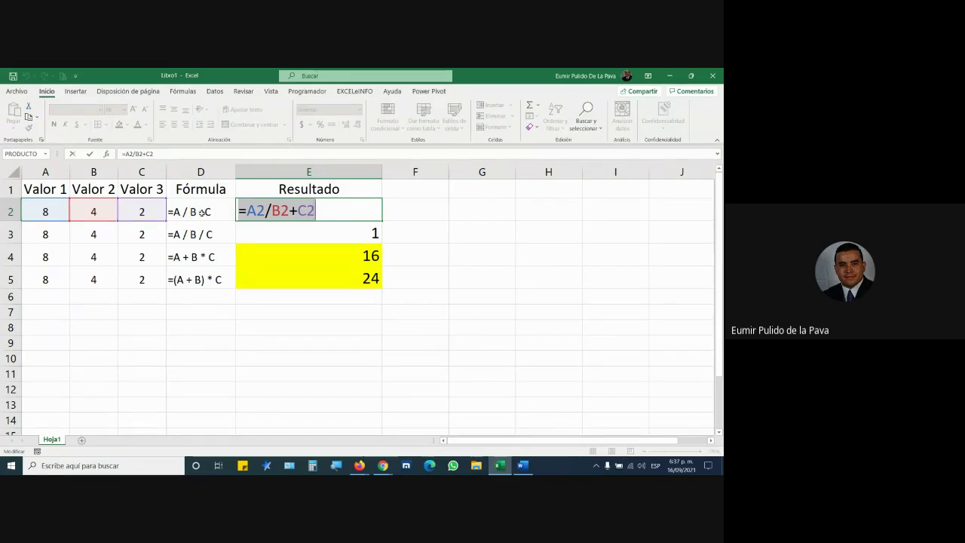
pyautogui.moveTo(257, 211); pyautogui.dragTo(297, 210)
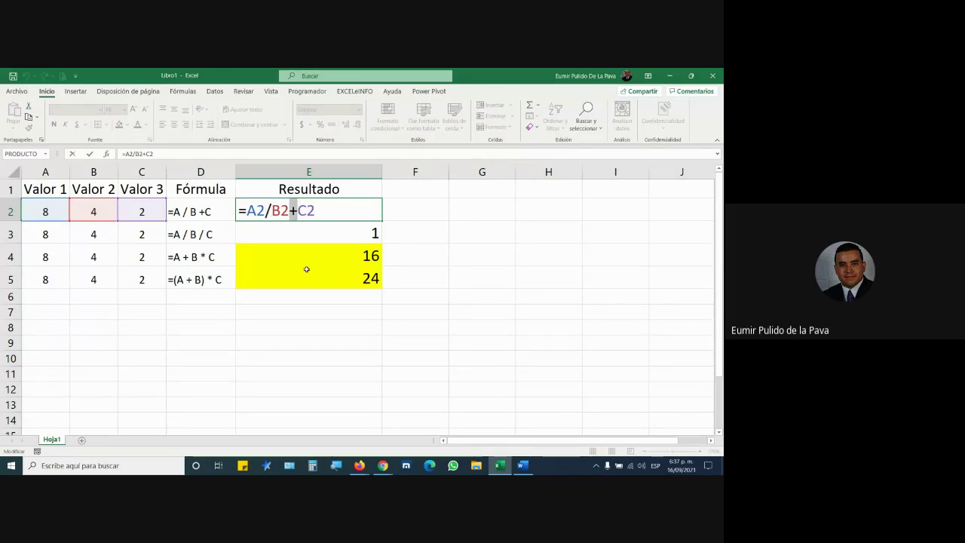
# Point out the / * line in the Word notes, then highlight A2/B2 and C2, leaving E2 at 4.
pyautogui.hotkey('alt', 'Tab')
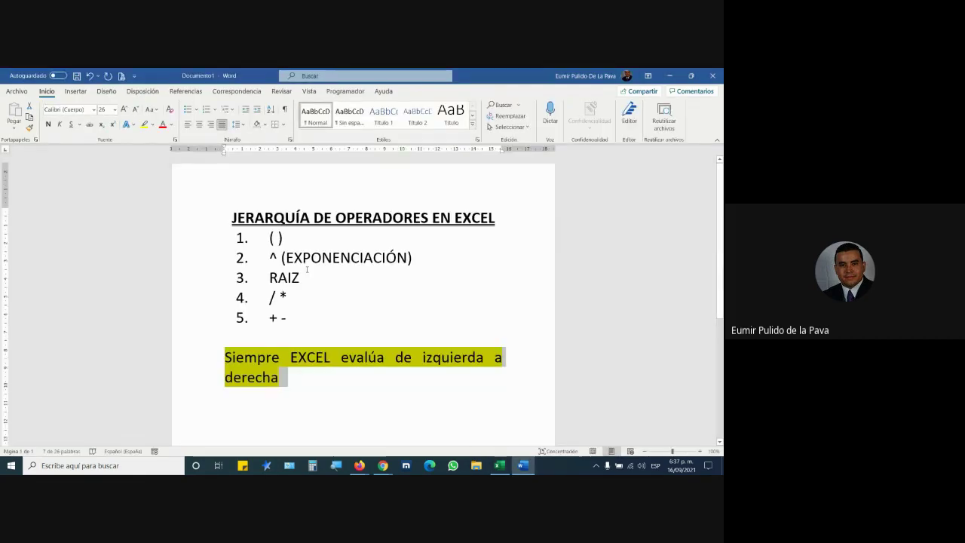
pyautogui.click(210, 304)
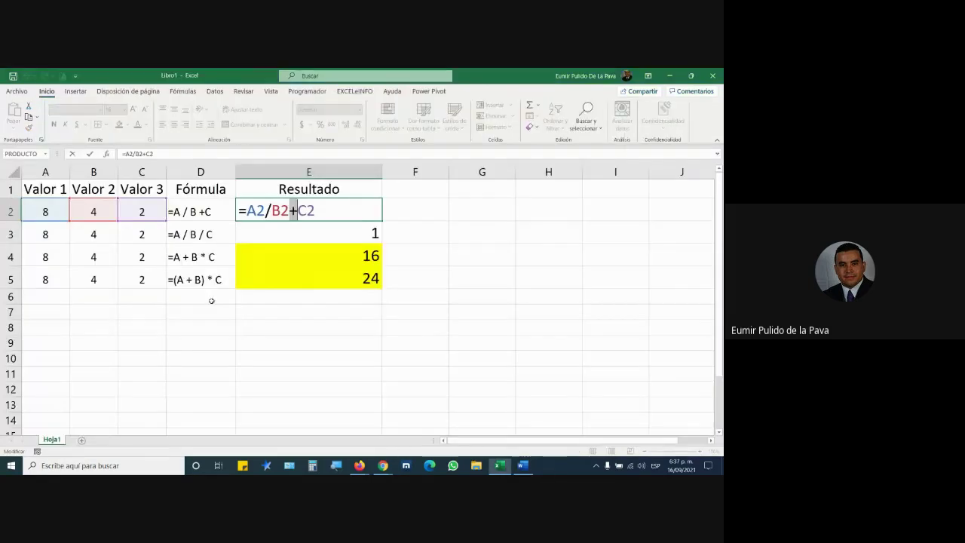
pyautogui.hotkey('alt', 'Tab')
pyautogui.moveTo(248, 211); pyautogui.dragTo(290, 211)
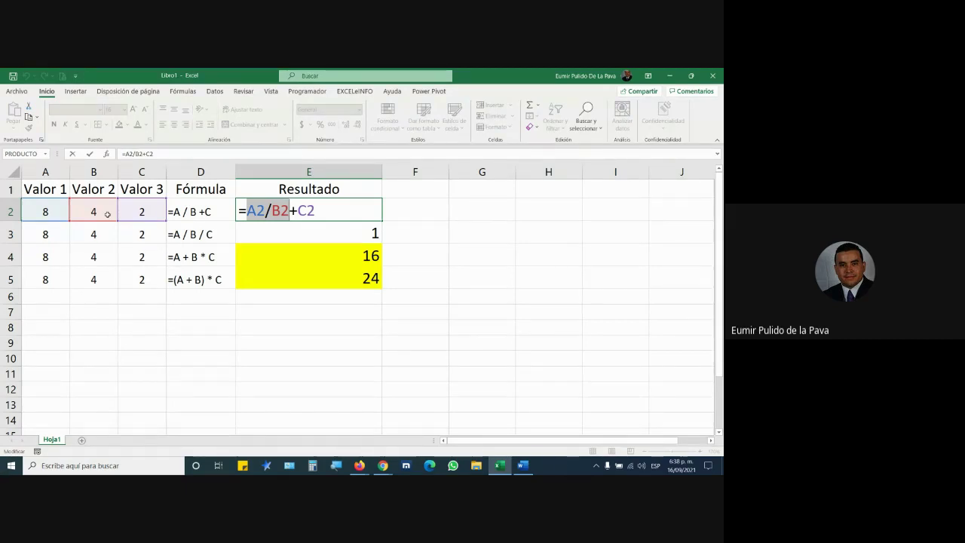
pyautogui.moveTo(297, 211); pyautogui.dragTo(319, 213)
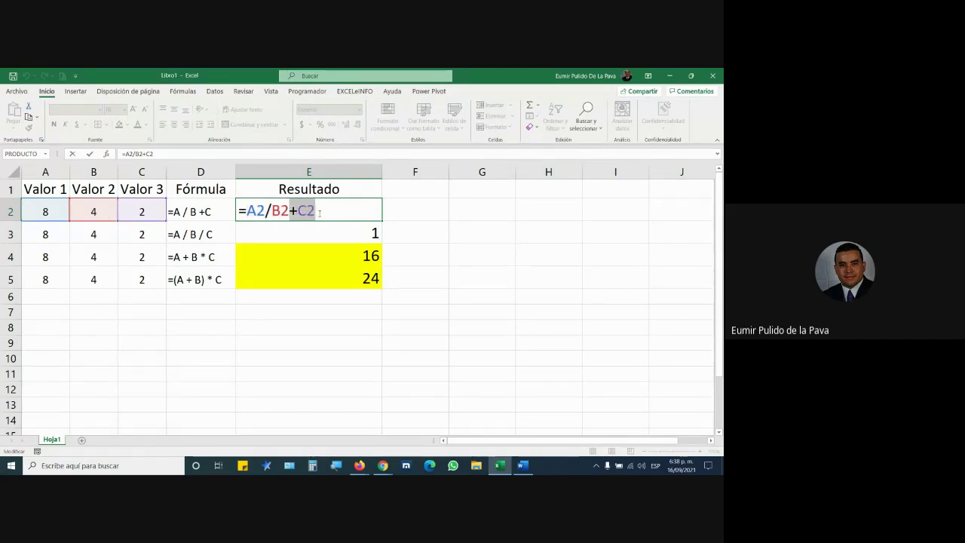
pyautogui.press('Return')
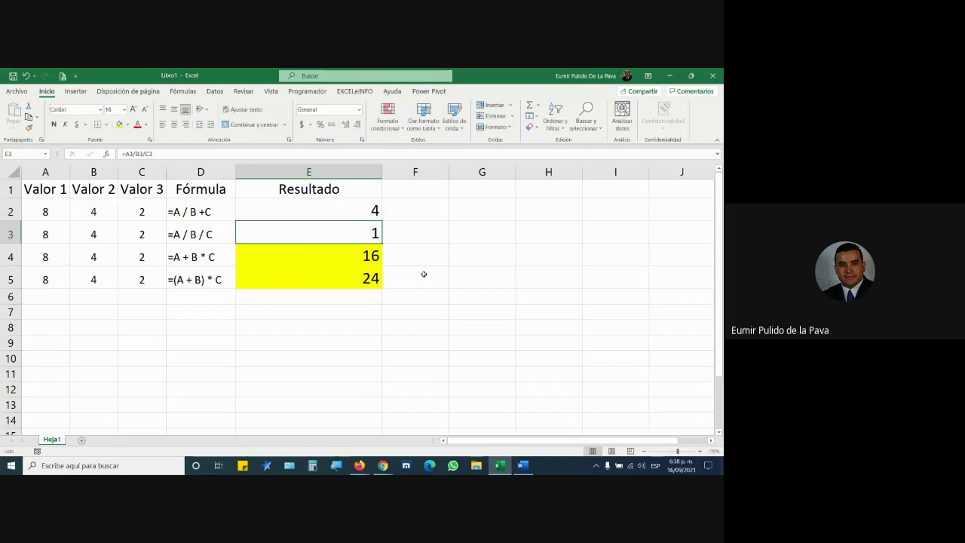
pyautogui.doubleClick(335, 210)
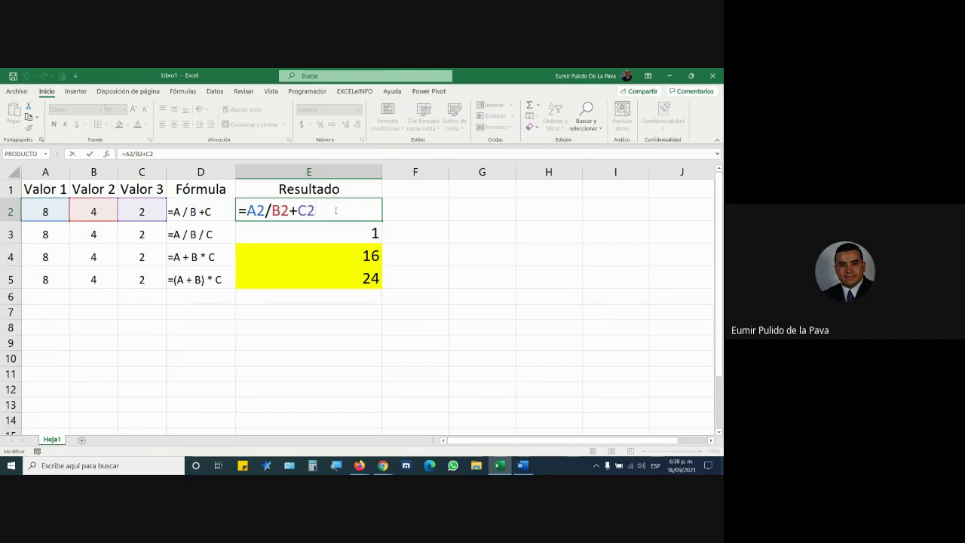
pyautogui.press('Return')
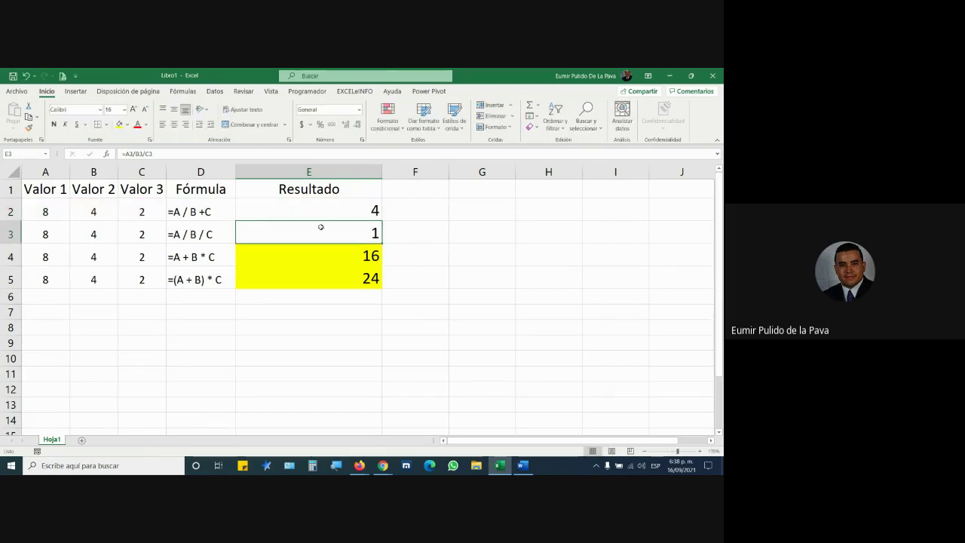
# Check E3's =A3/B3/C3 against the notes' left-to-right division rule and enter it to give 1.
pyautogui.doubleClick(318, 231)
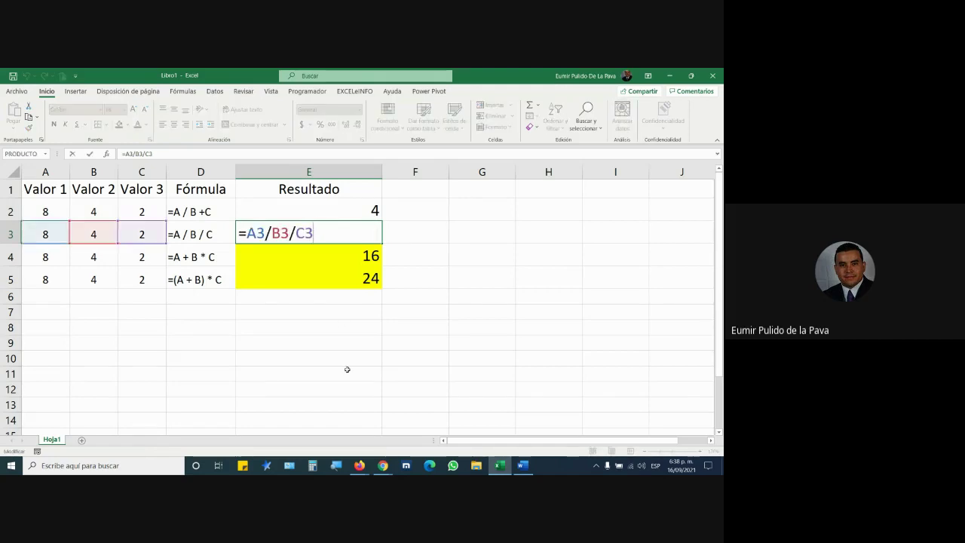
pyautogui.moveTo(240, 233); pyautogui.dragTo(341, 235)
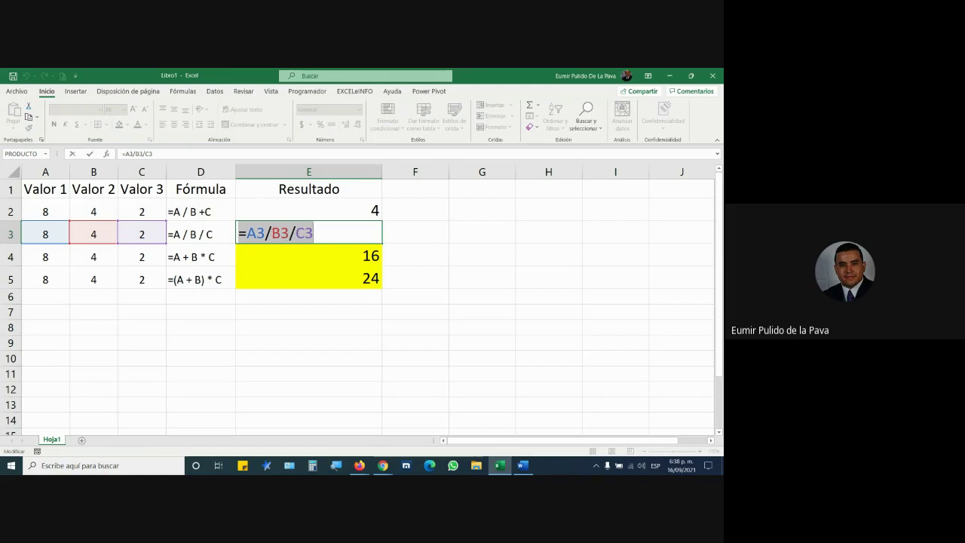
pyautogui.moveTo(266, 234); pyautogui.dragTo(295, 233)
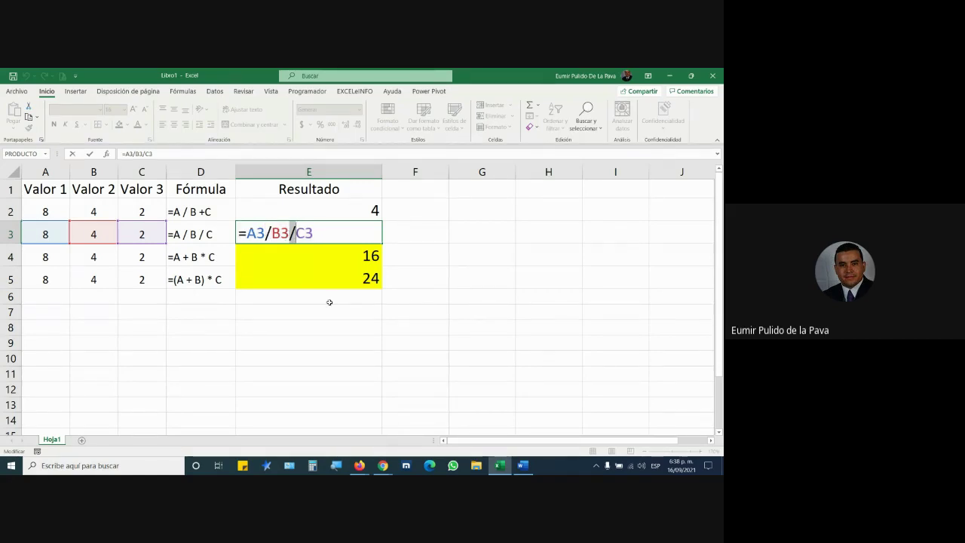
pyautogui.hotkey('alt', 'Tab')
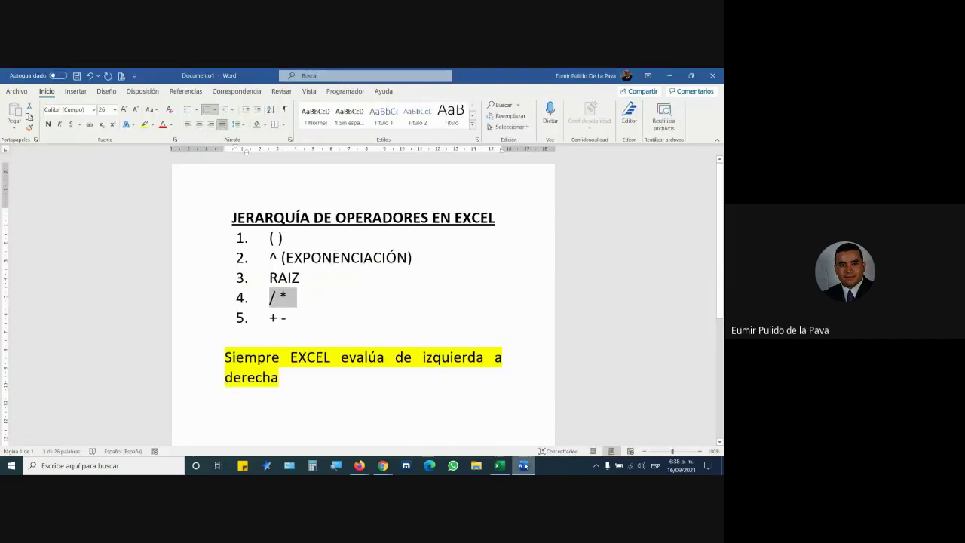
pyautogui.moveTo(269, 298); pyautogui.dragTo(278, 298)
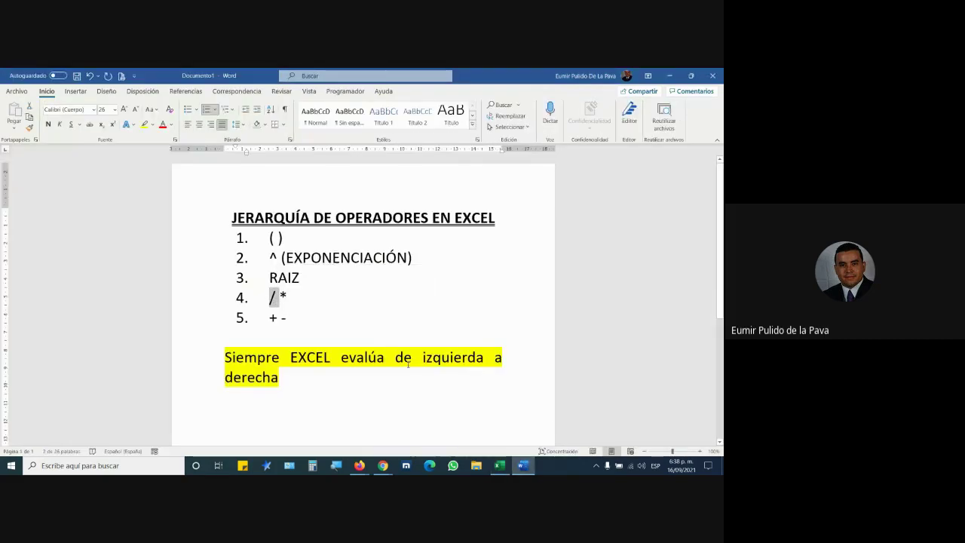
pyautogui.moveTo(186, 360); pyautogui.dragTo(185, 379)
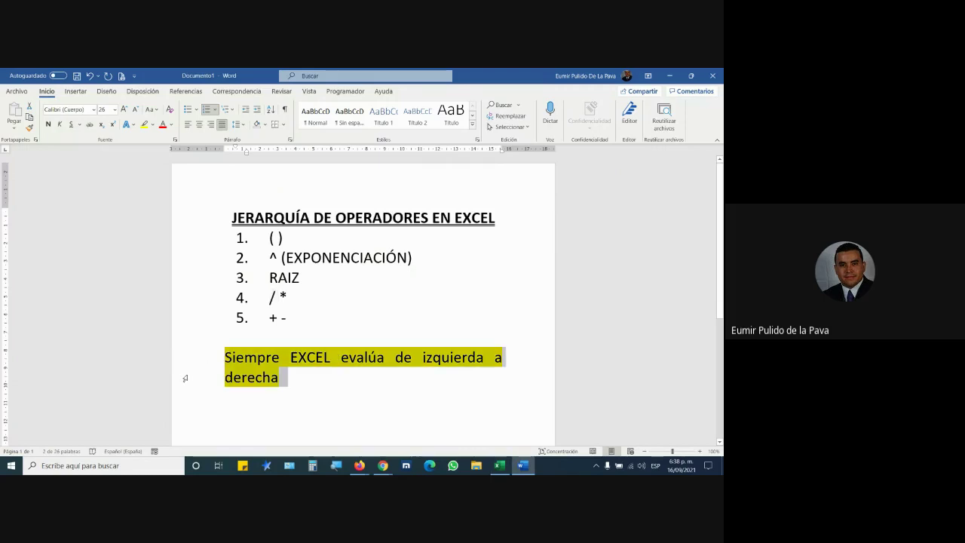
pyautogui.click(500, 465)
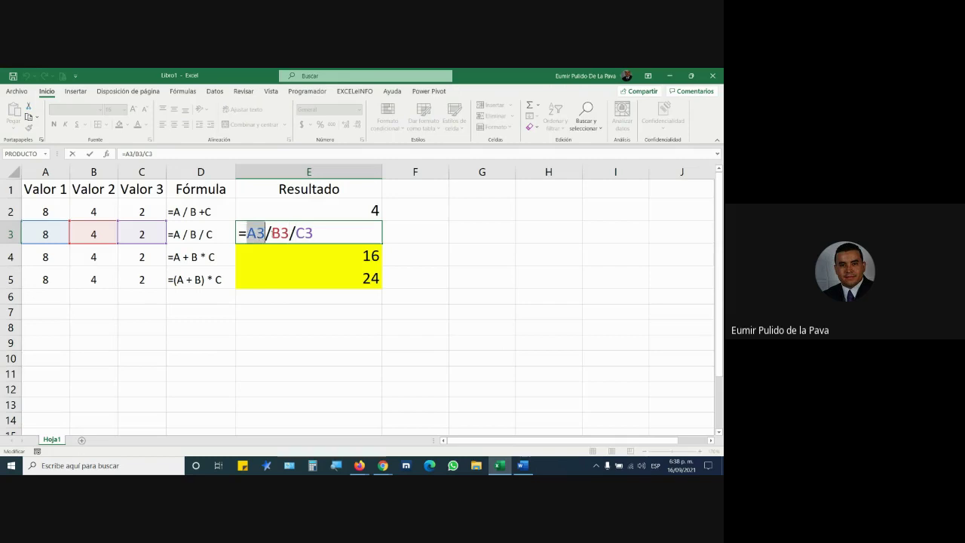
pyautogui.moveTo(248, 234); pyautogui.dragTo(289, 234)
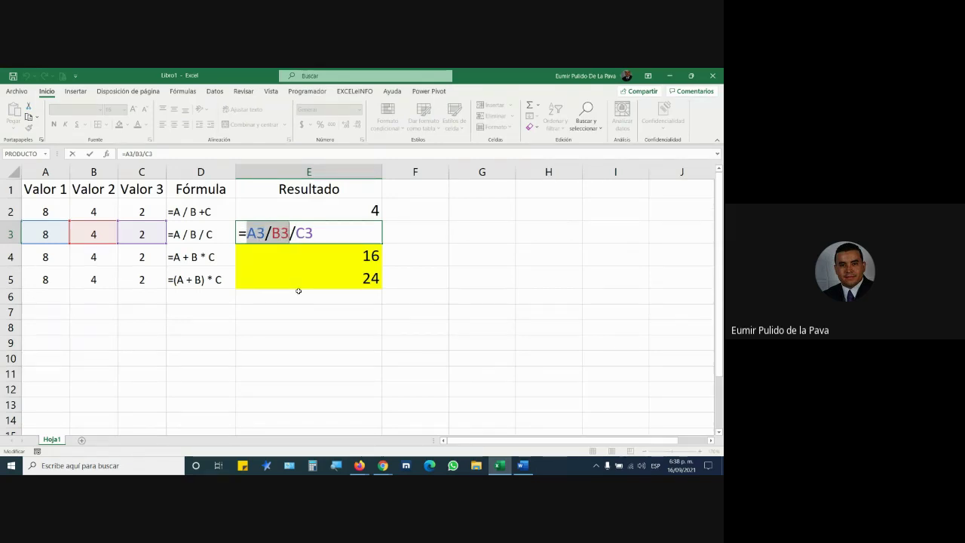
pyautogui.moveTo(295, 234); pyautogui.dragTo(313, 234)
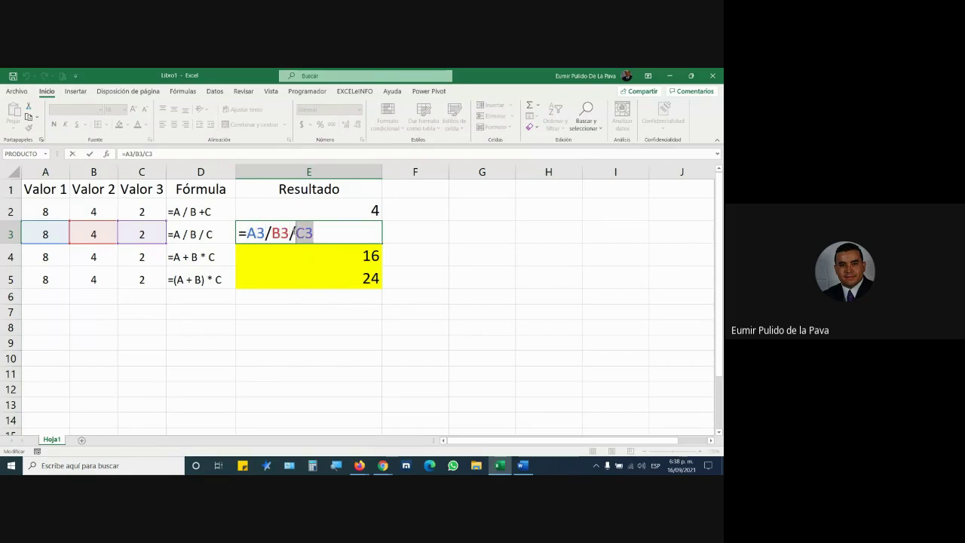
pyautogui.press('Return')
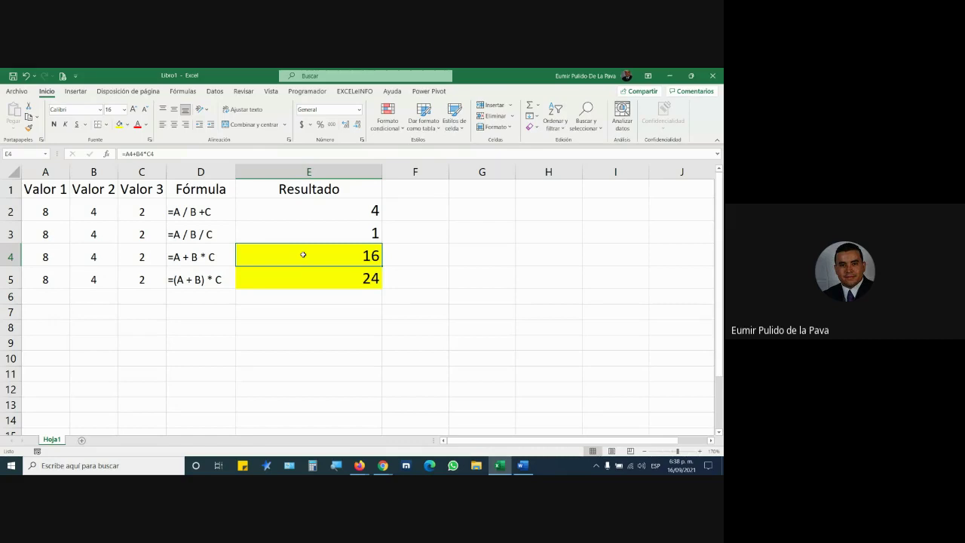
pyautogui.doubleClick(302, 255)
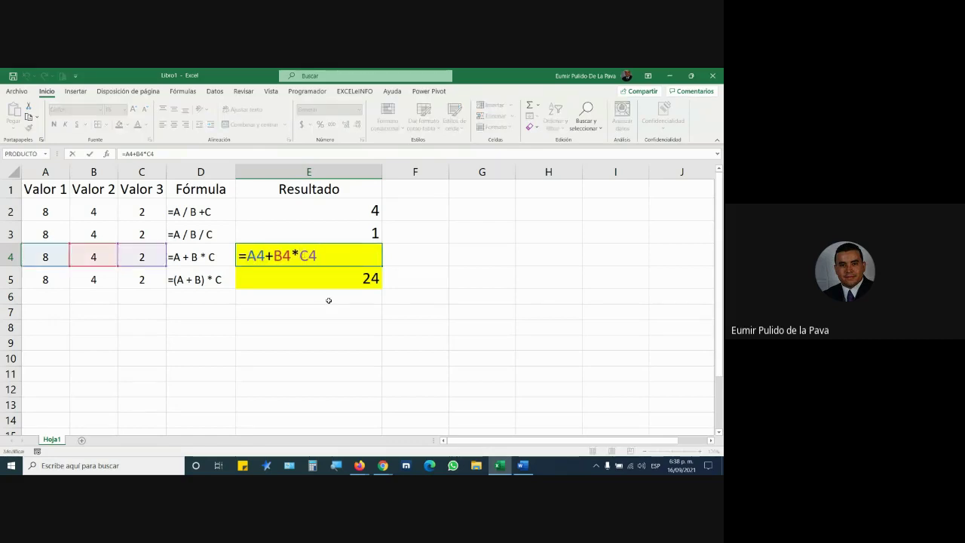
pyautogui.moveTo(239, 256); pyautogui.dragTo(317, 256)
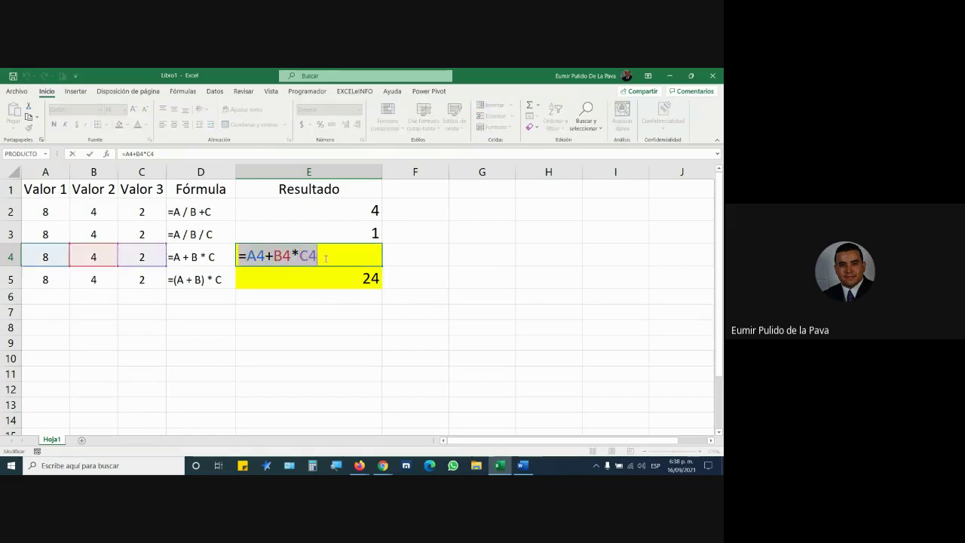
pyautogui.click(276, 255)
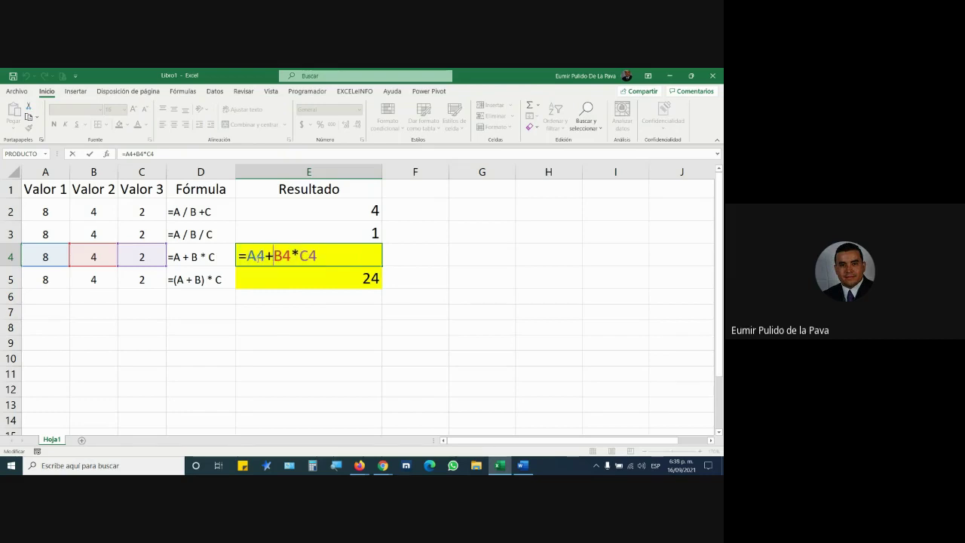
pyautogui.moveTo(257, 256)
pyautogui.mouseDown()
pyautogui.moveTo(282, 256)
pyautogui.moveTo(287, 270)
pyautogui.mouseUp()
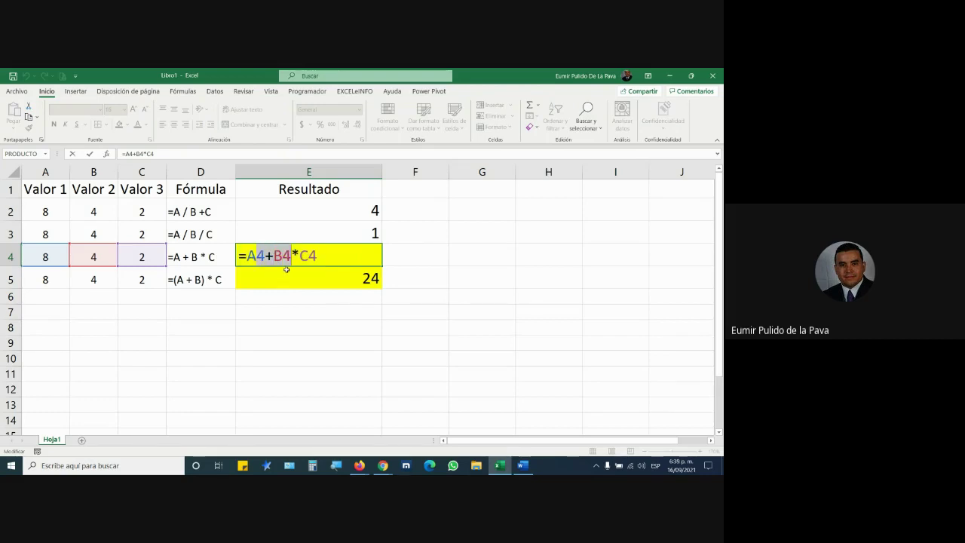
pyautogui.moveTo(292, 255); pyautogui.dragTo(299, 256)
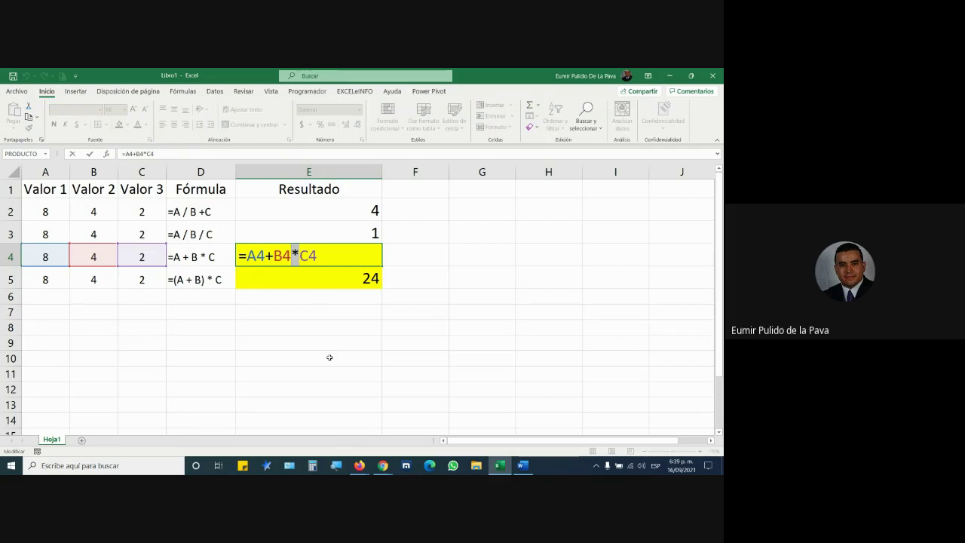
pyautogui.moveTo(246, 256); pyautogui.dragTo(292, 256)
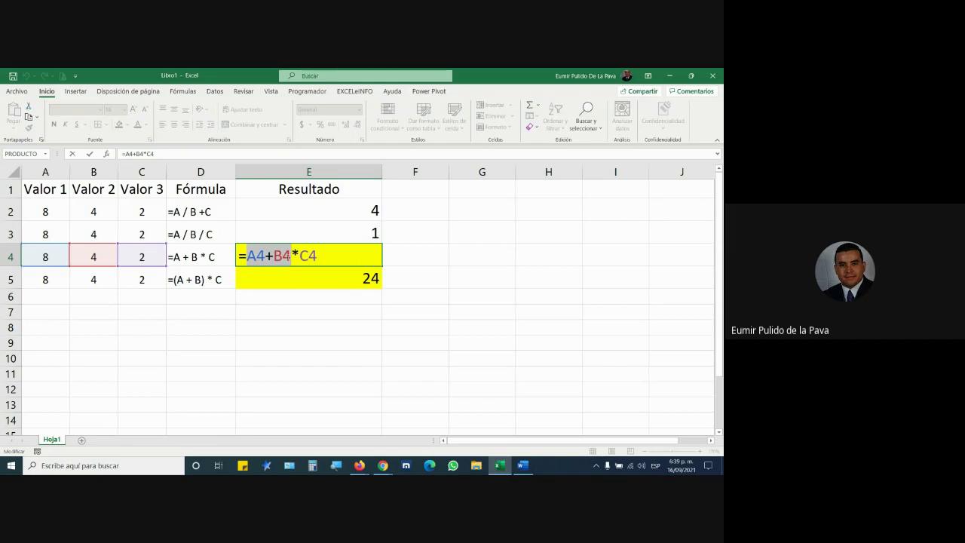
pyautogui.moveTo(273, 256); pyautogui.dragTo(349, 257)
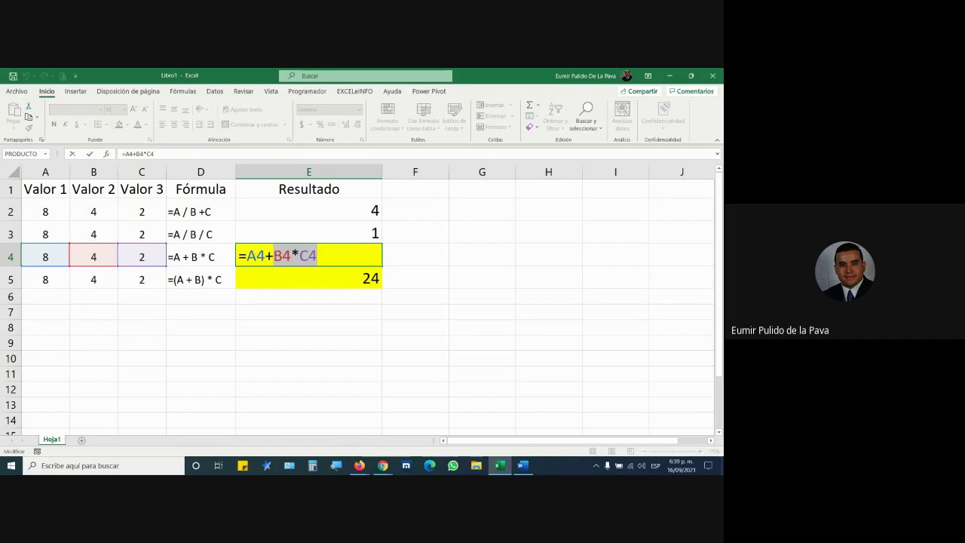
pyautogui.moveTo(247, 255); pyautogui.dragTo(265, 255)
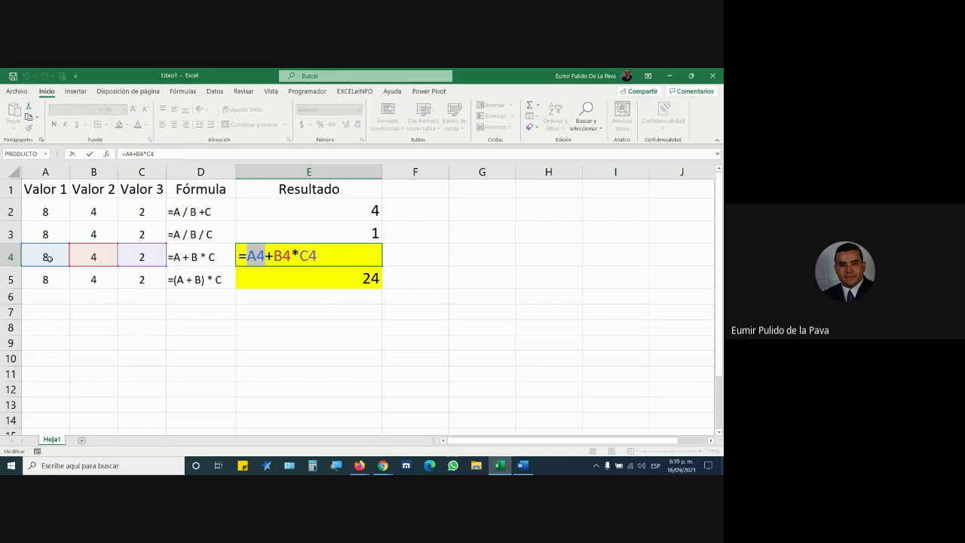
pyautogui.press('Return')
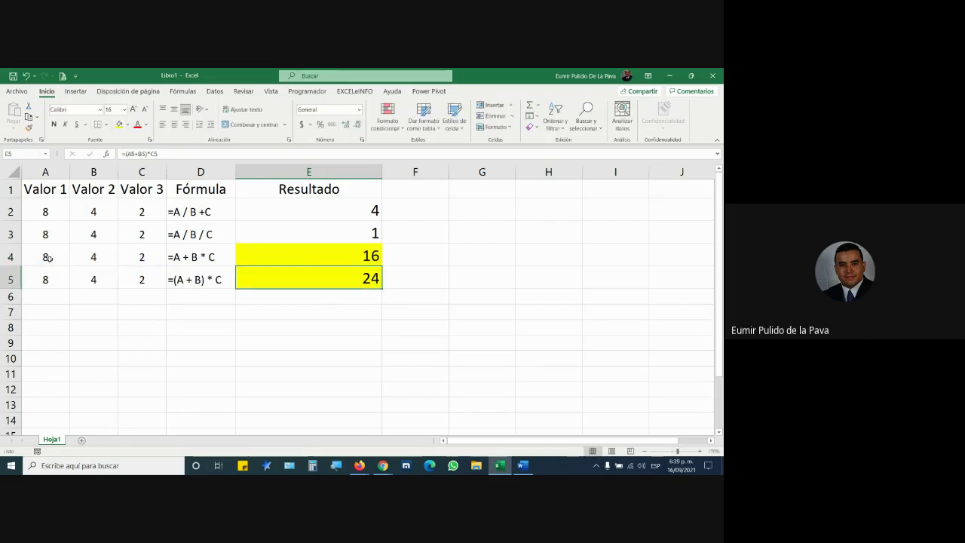
# Answer the Meet join request, then return to Excel and open E5's formula =(A5+B5)*C5.
pyautogui.click(383, 465)
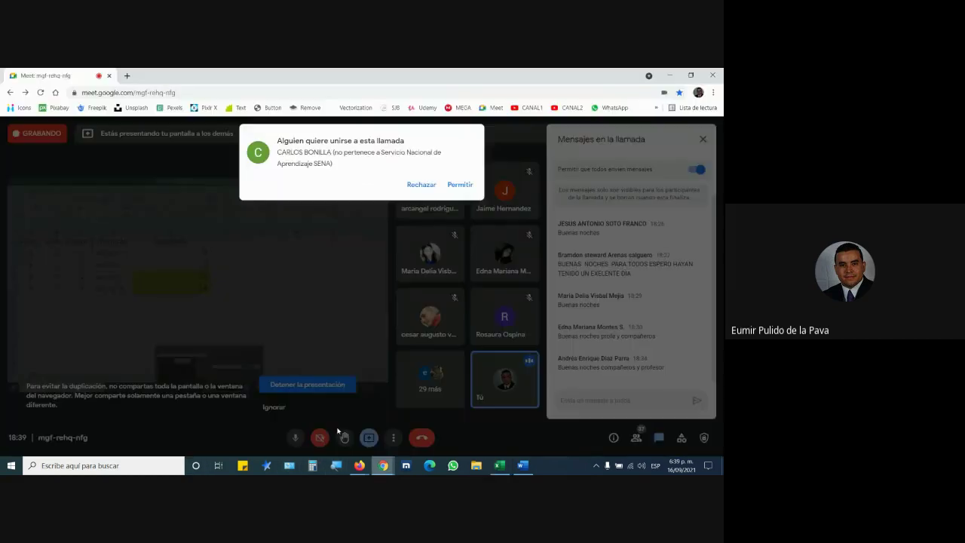
pyautogui.click(461, 184)
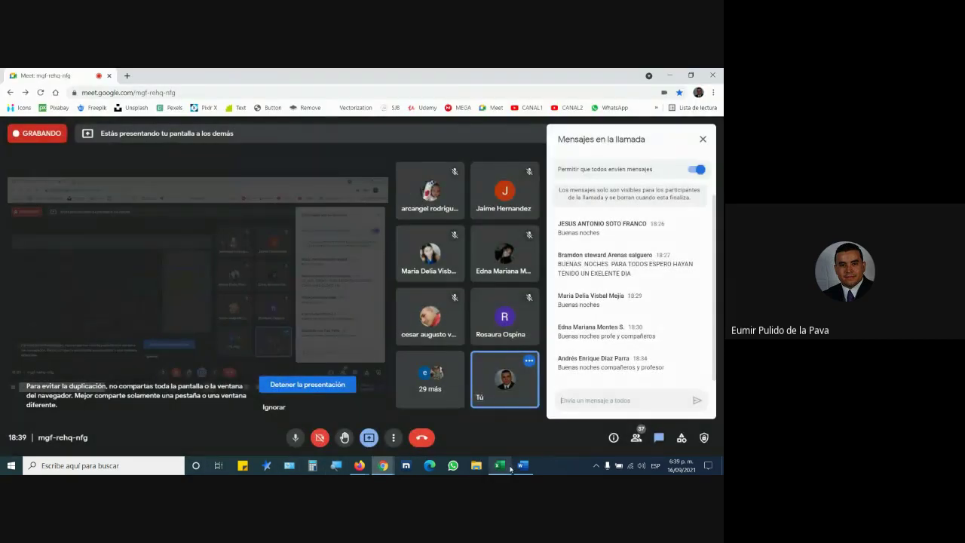
pyautogui.click(505, 466)
pyautogui.doubleClick(324, 276)
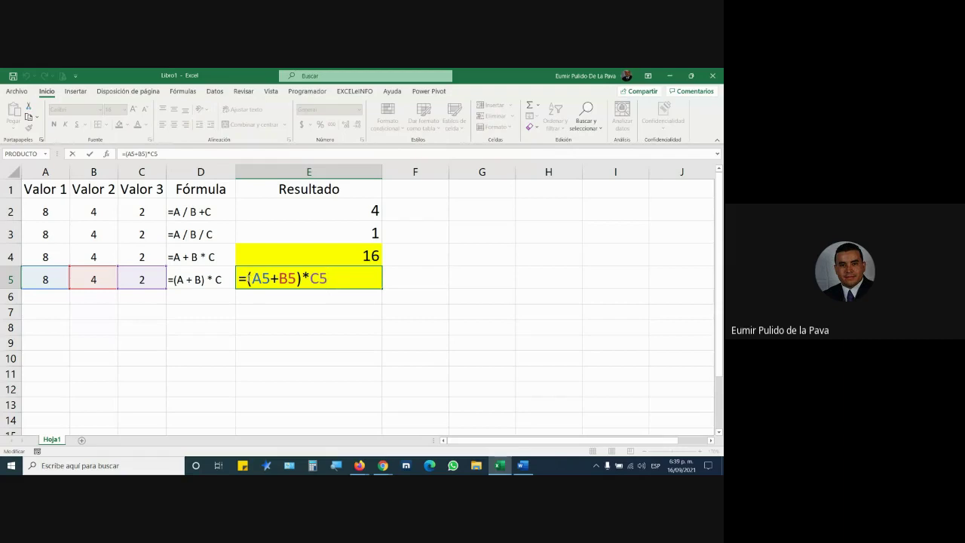
pyautogui.moveTo(248, 278); pyautogui.dragTo(302, 279)
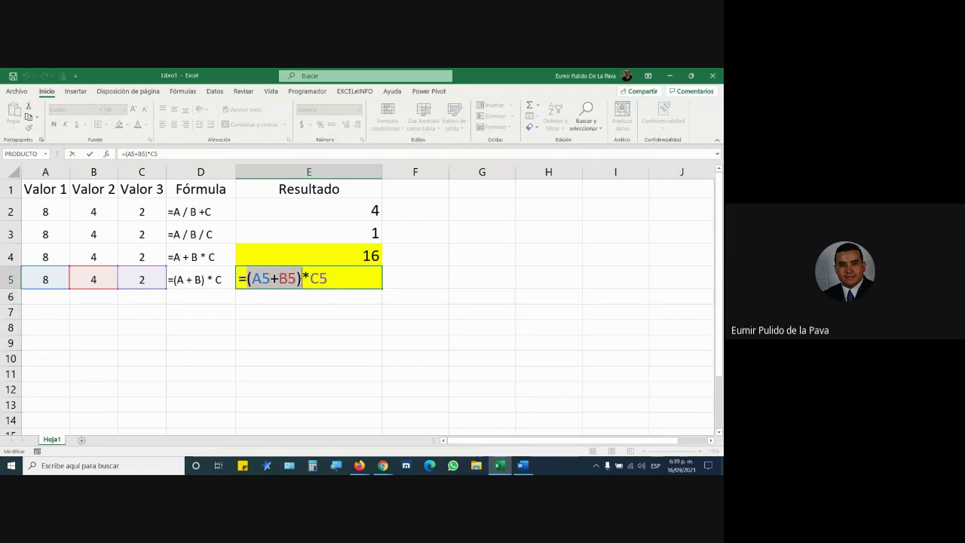
pyautogui.click(383, 465)
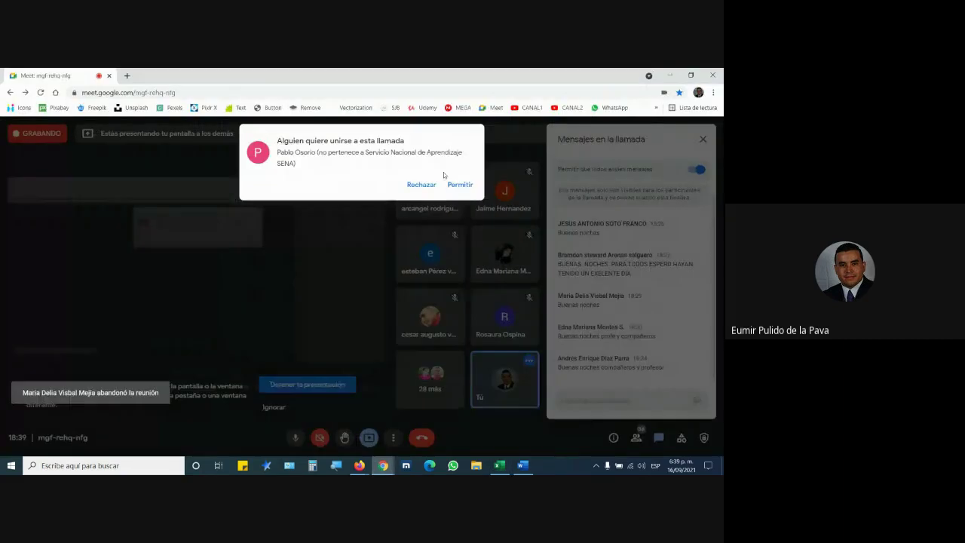
pyautogui.click(460, 185)
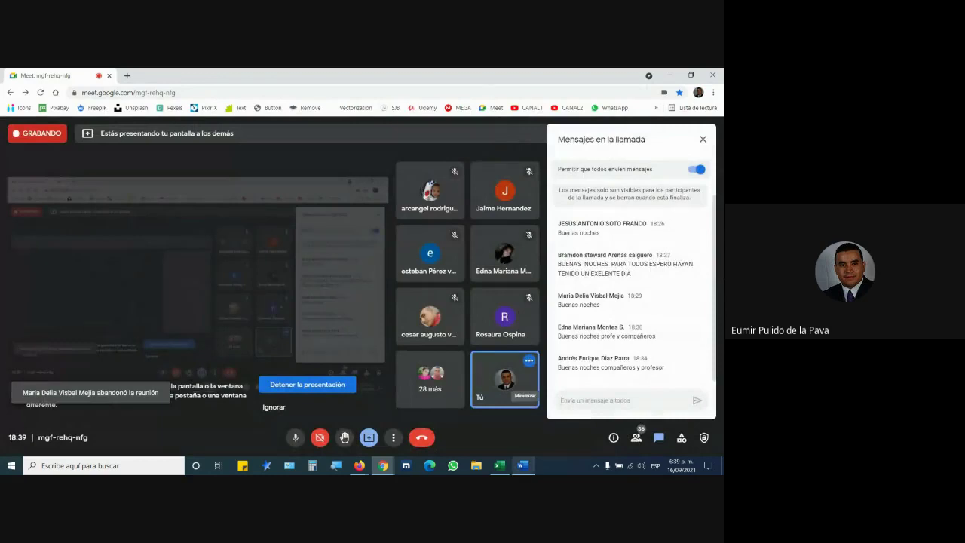
pyautogui.click(524, 469)
pyautogui.click(191, 244)
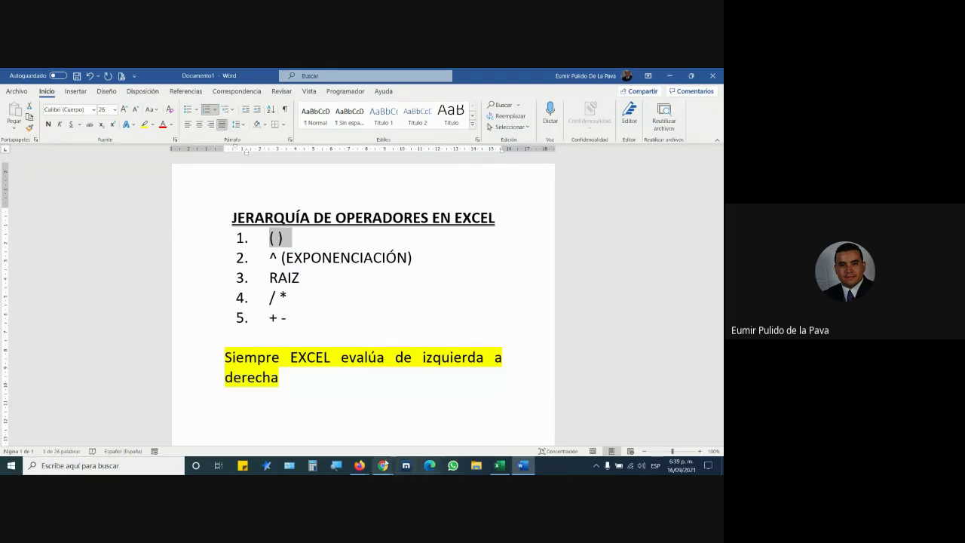
pyautogui.click(384, 465)
pyautogui.click(362, 445)
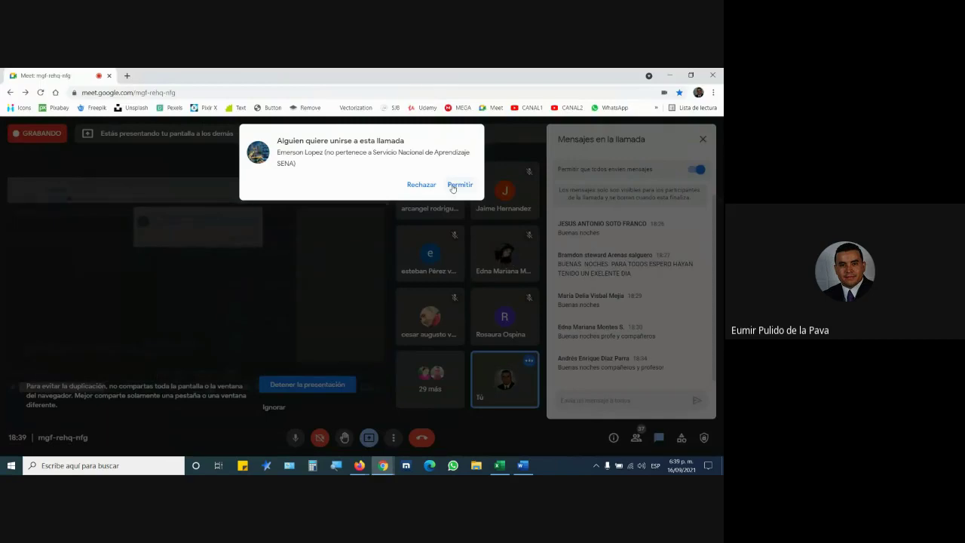
pyautogui.click(457, 185)
pyautogui.click(499, 465)
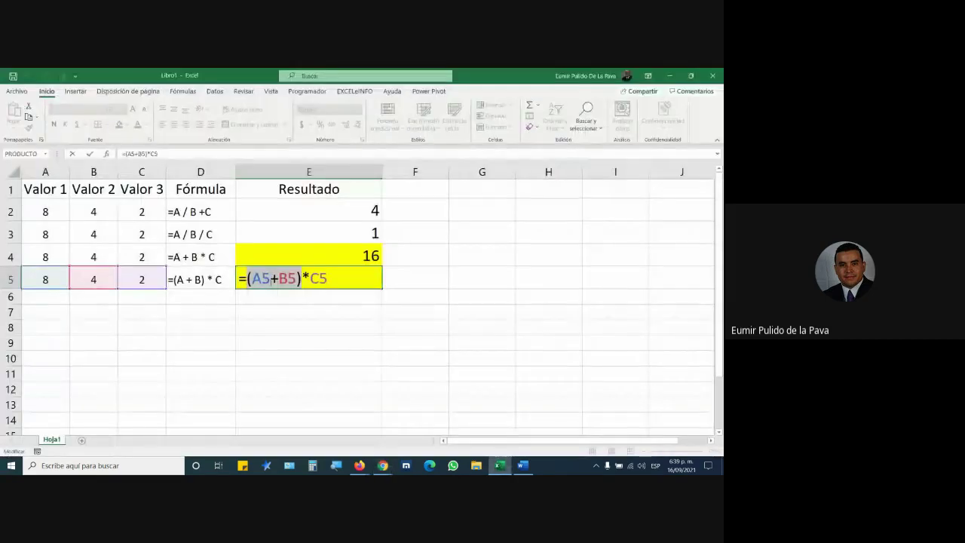
pyautogui.moveTo(247, 278); pyautogui.dragTo(303, 279)
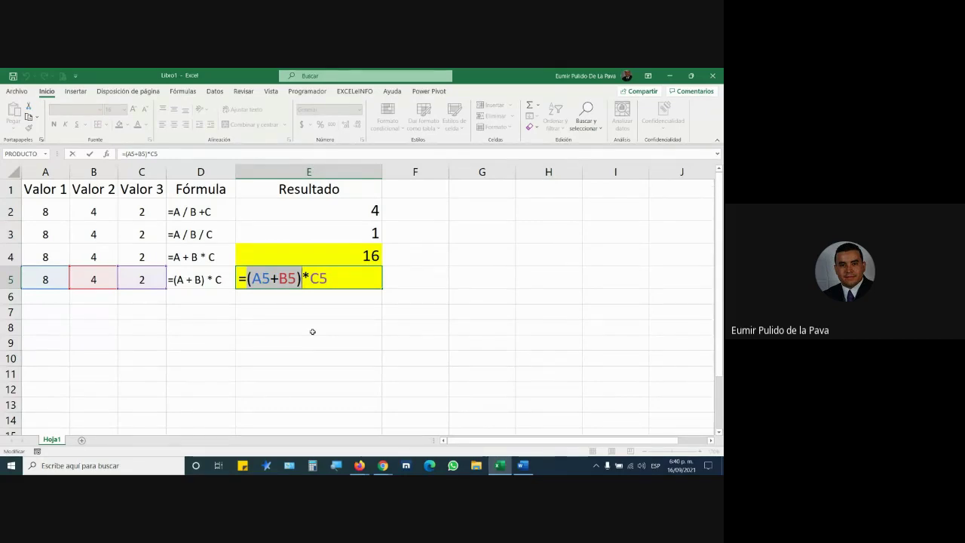
pyautogui.press('Right')
pyautogui.press('Right')
pyautogui.hotkey('shift', 'End')
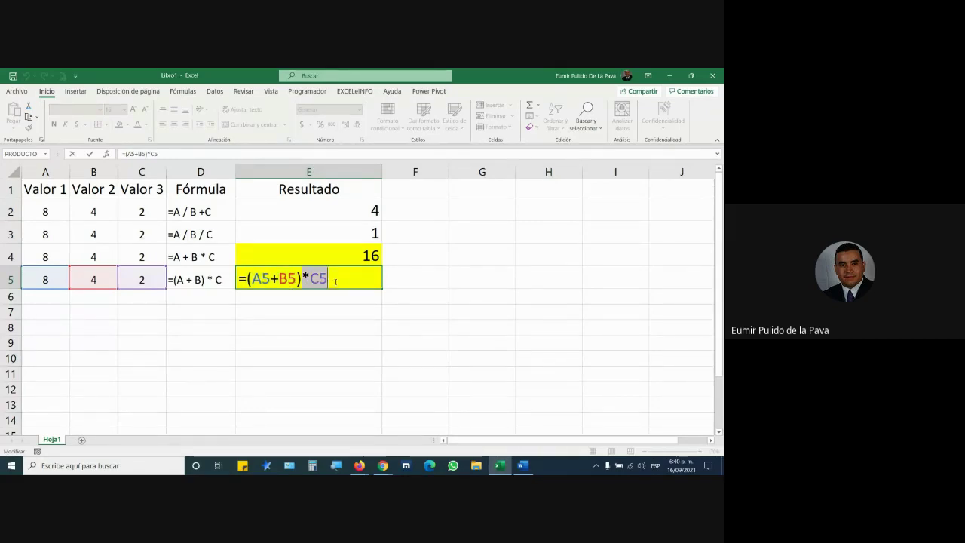
pyautogui.press('Return')
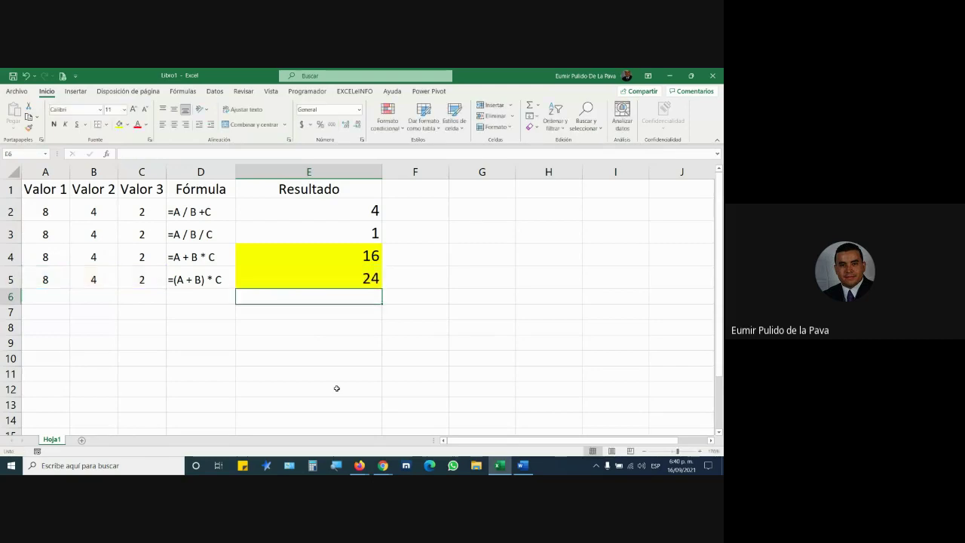
pyautogui.doubleClick(292, 255)
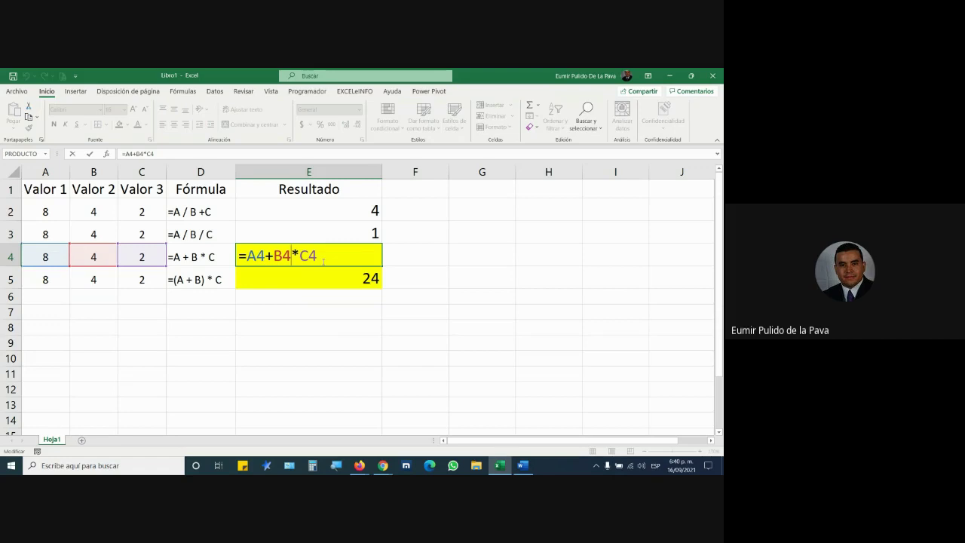
pyautogui.press('Return')
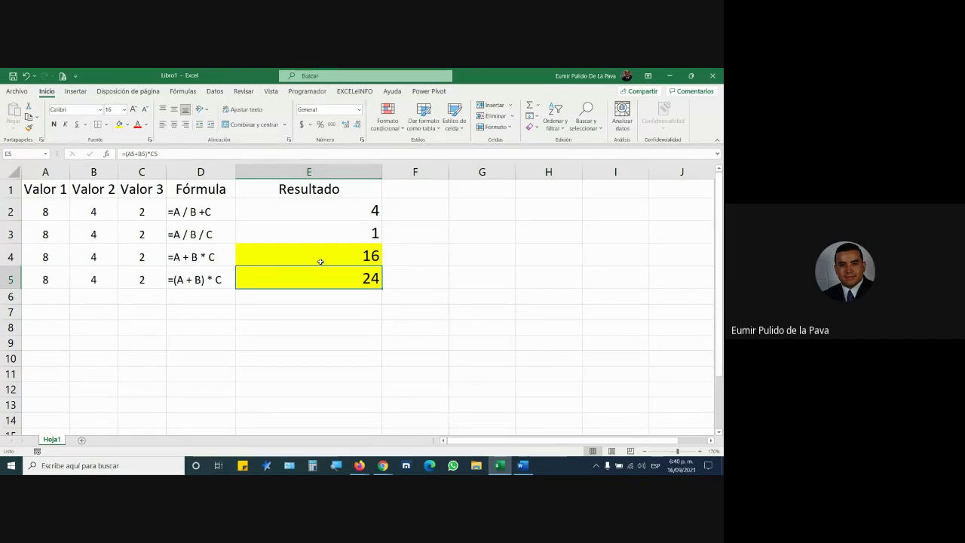
# Bring the Meet call forward and answer the new join request.
pyautogui.moveTo(383, 468)
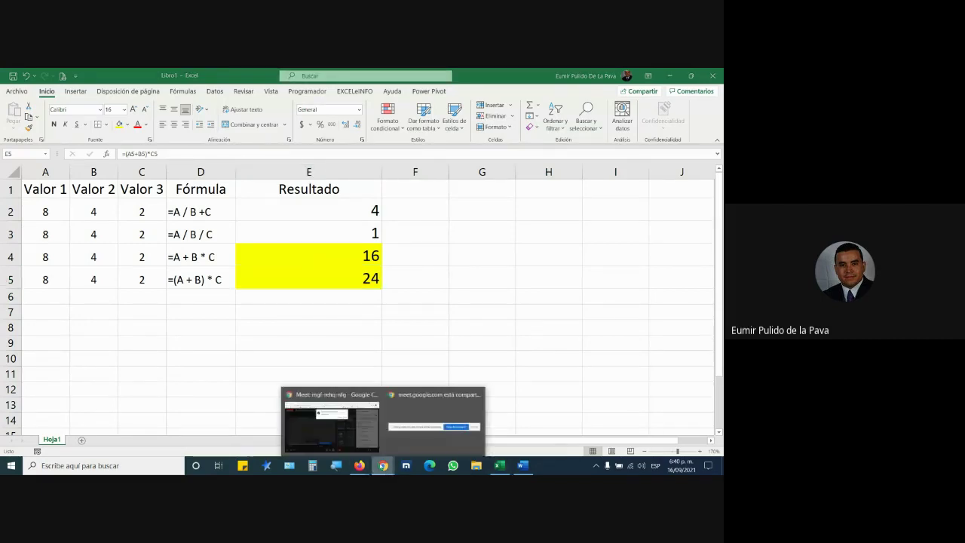
pyautogui.click(332, 422)
pyautogui.click(459, 187)
pyautogui.click(459, 186)
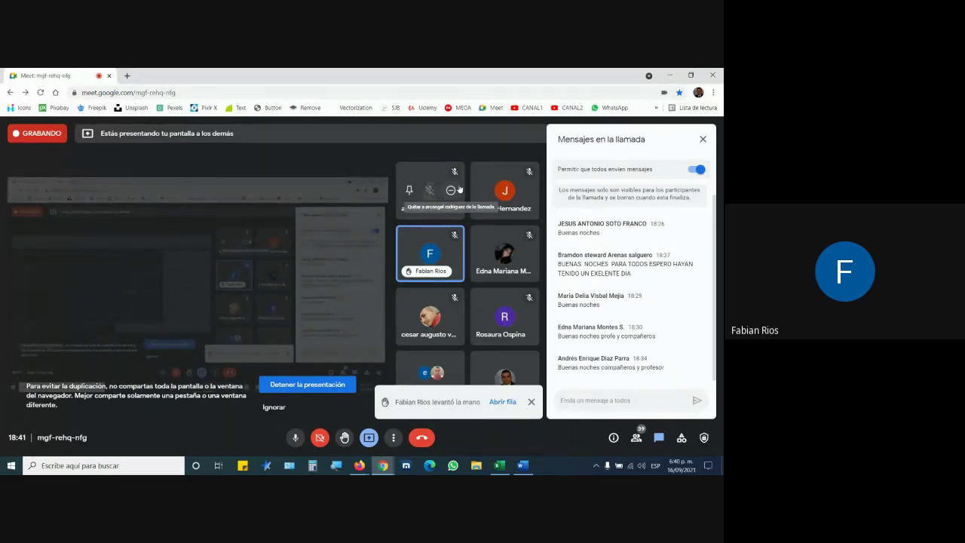
# Show Word's operator hierarchy list, then return to Excel with cell A6 selected.
pyautogui.click(522, 465)
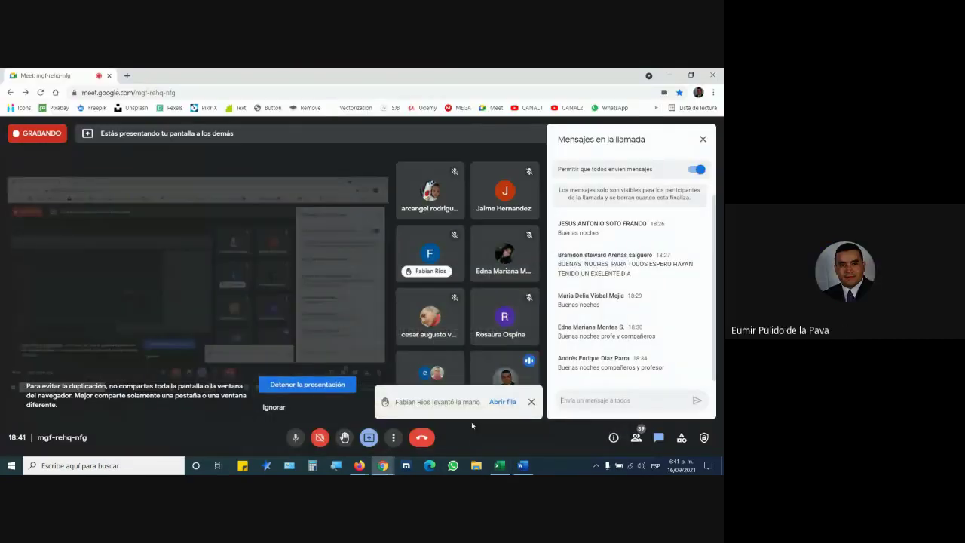
pyautogui.click(501, 466)
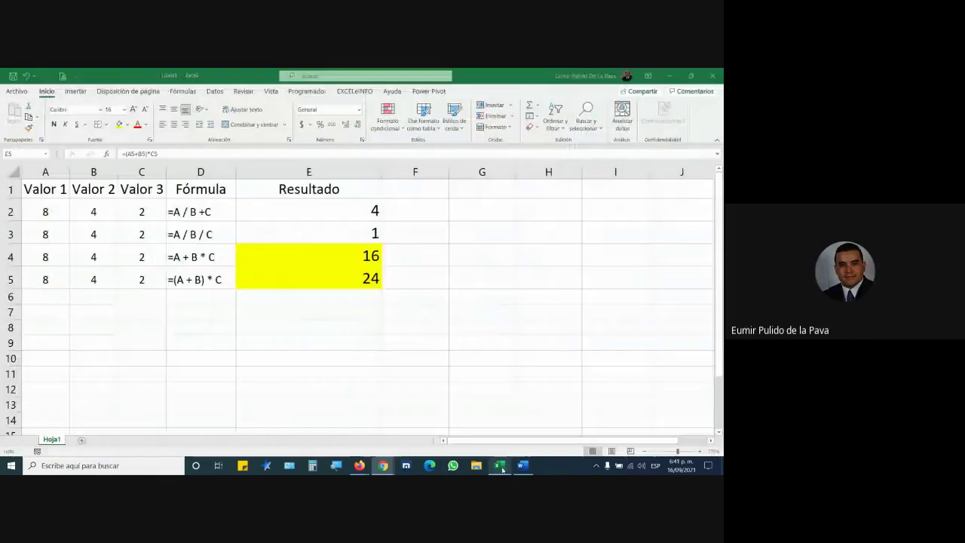
pyautogui.click(57, 296)
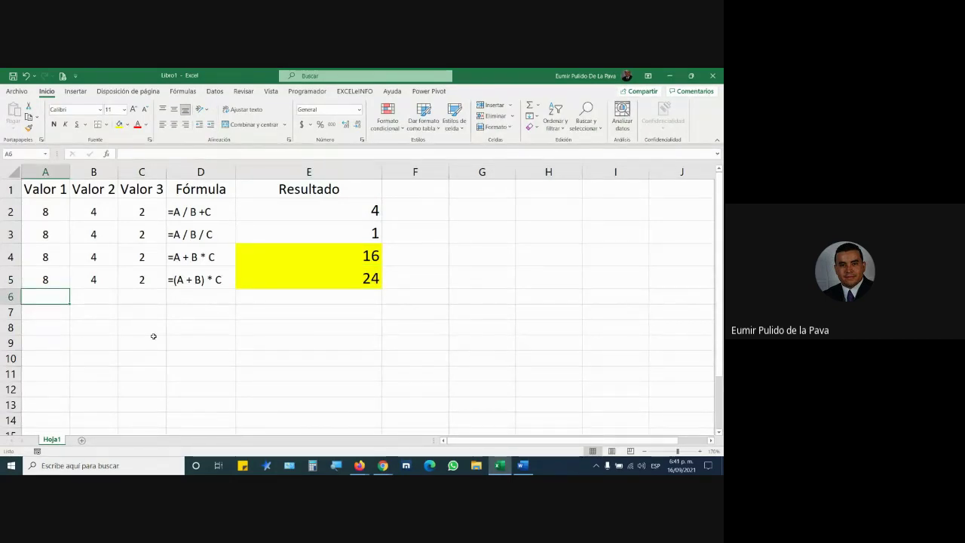
pyautogui.hotkey('alt', 'Tab')
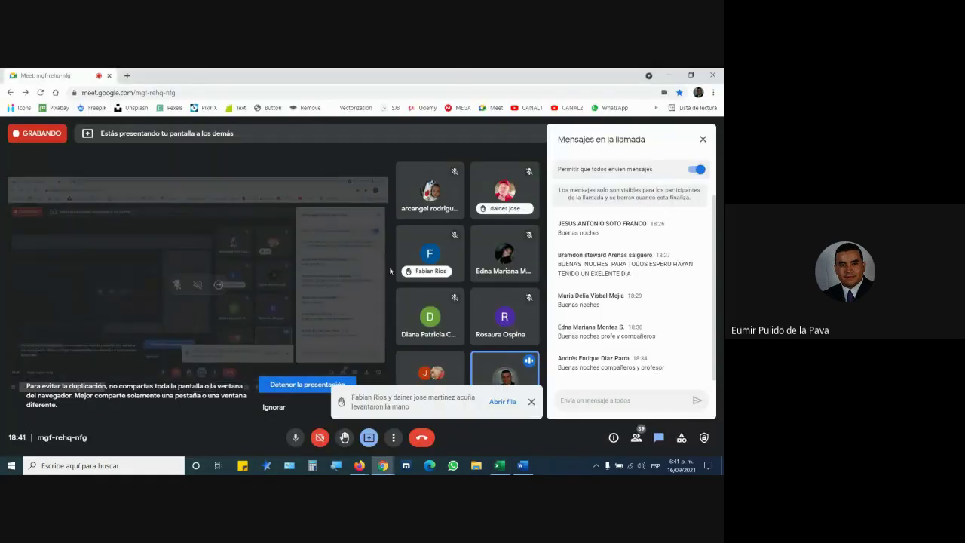
pyautogui.hotkey('alt', 'Tab')
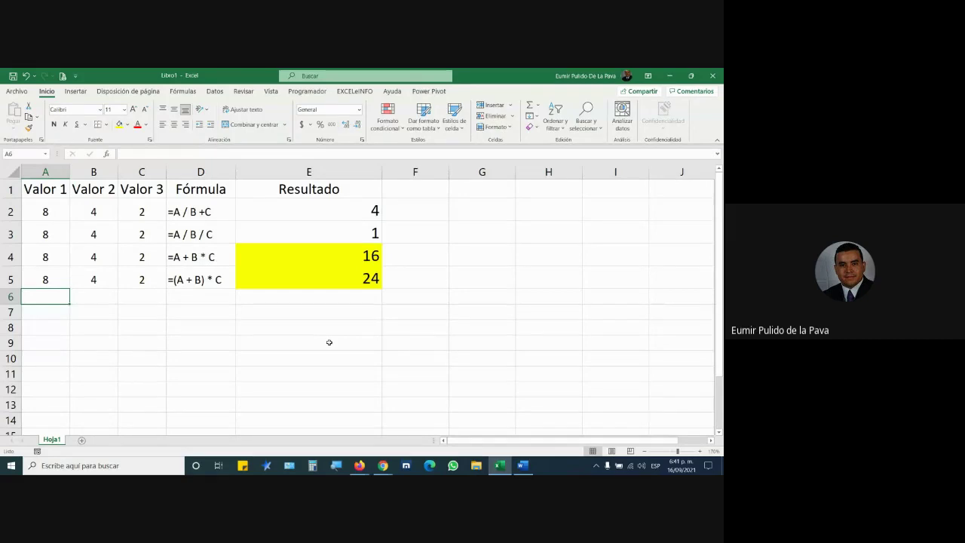
# Enter 5 in A6, 3 in B6, and =A6^B6 in E6 to get 125.
pyautogui.write('5')
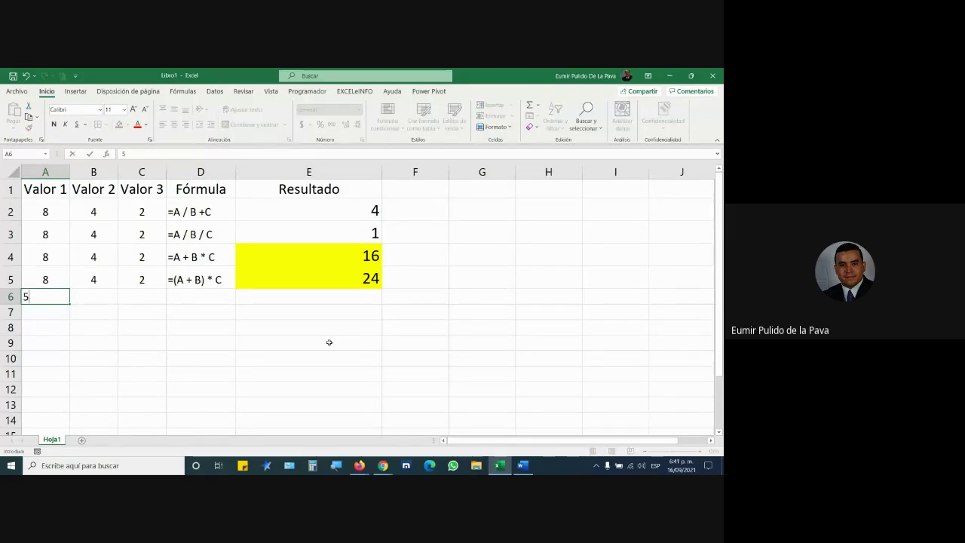
pyautogui.press('Tab')
pyautogui.write('3')
pyautogui.press('Tab')
pyautogui.press('Tab')
pyautogui.press('Tab')
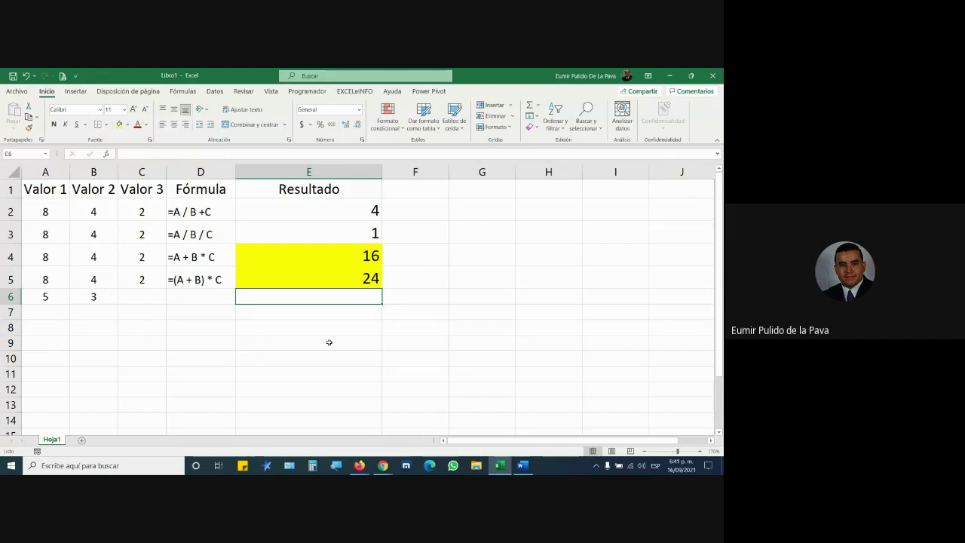
pyautogui.write('=')
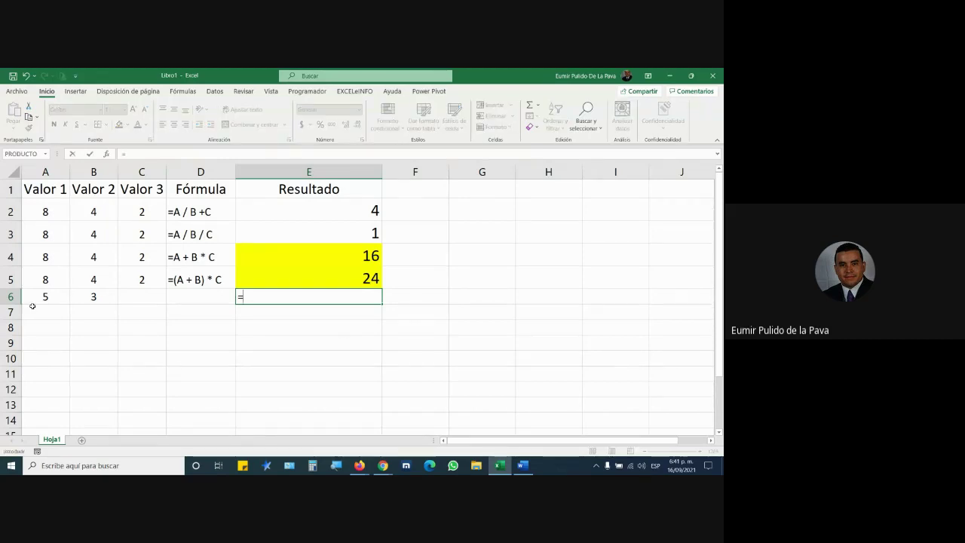
pyautogui.click(45, 296)
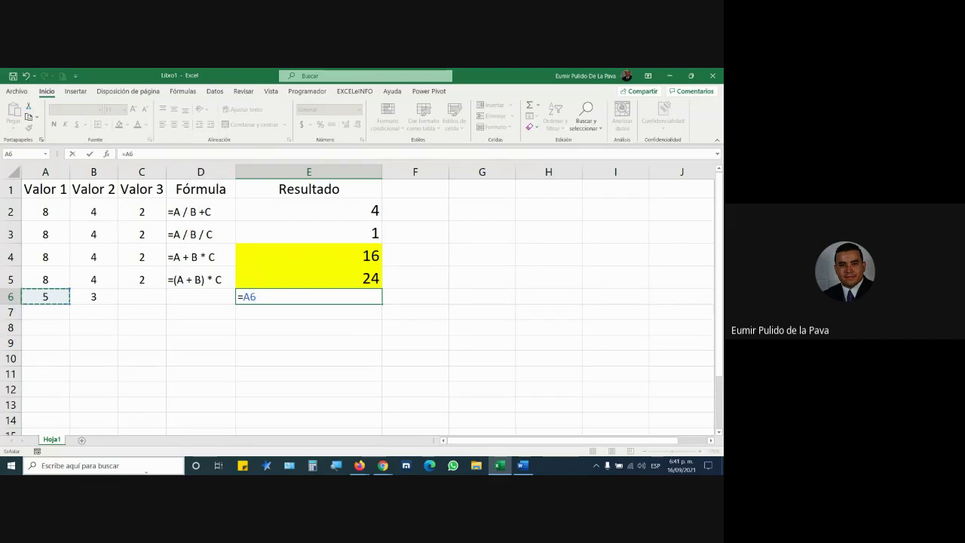
pyautogui.write('^')
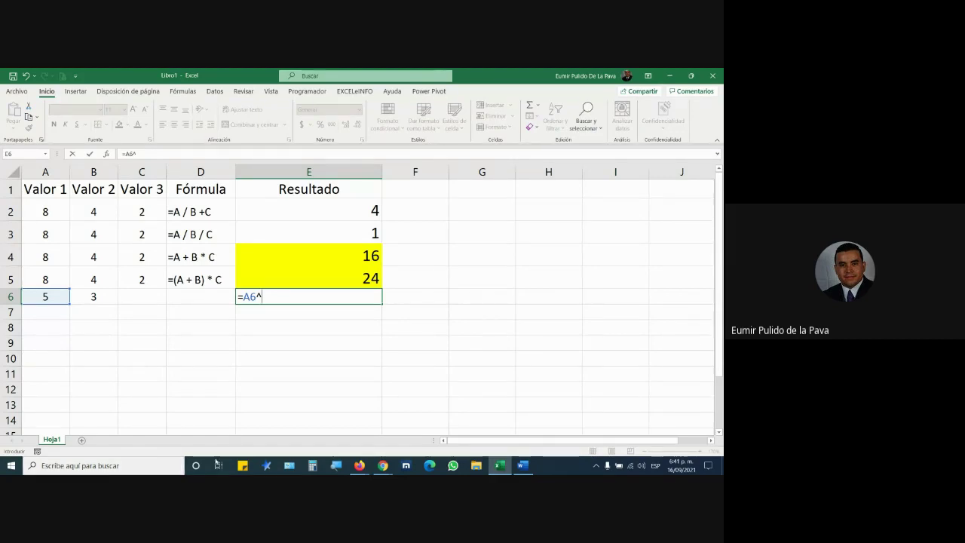
pyautogui.click(94, 296)
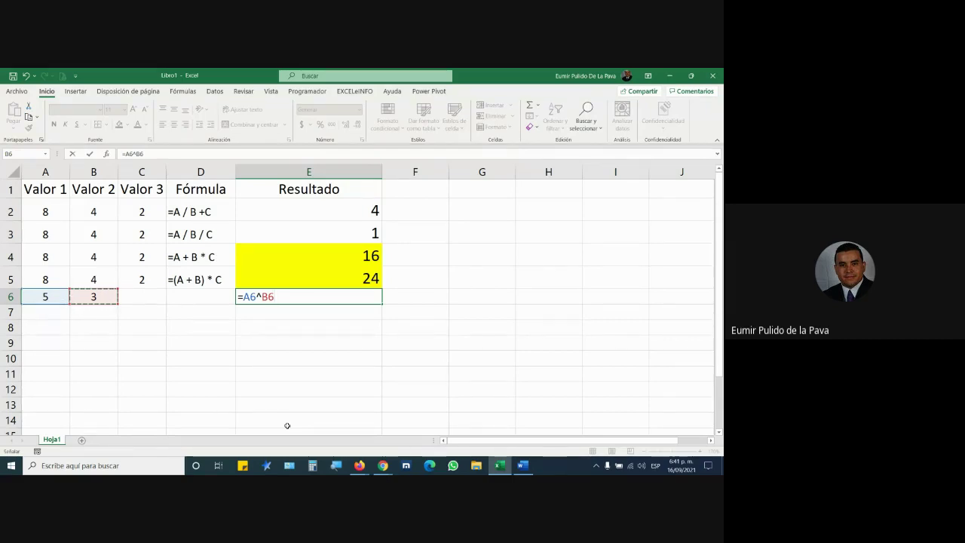
pyautogui.press('Return')
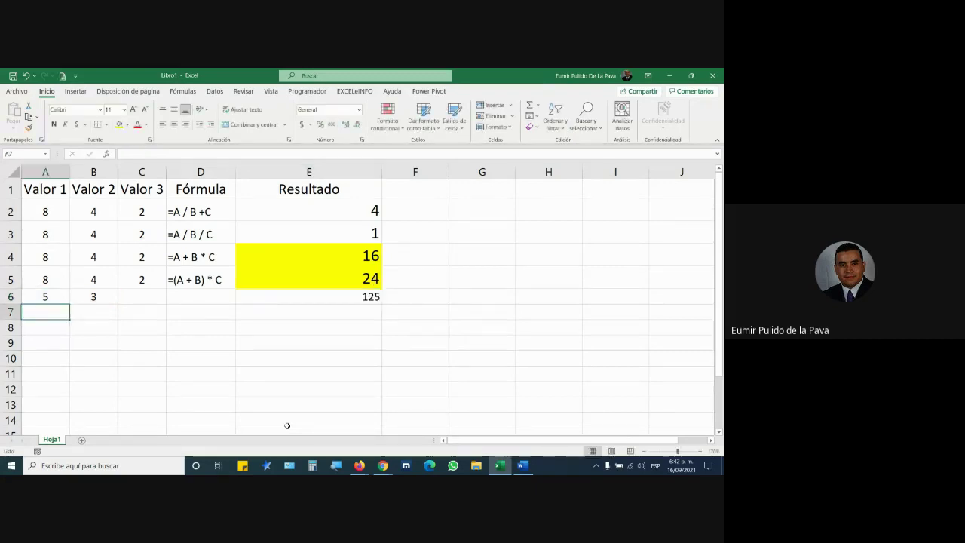
# Enlarge the font of E6's 125 result by two sizes.
pyautogui.click(314, 298)
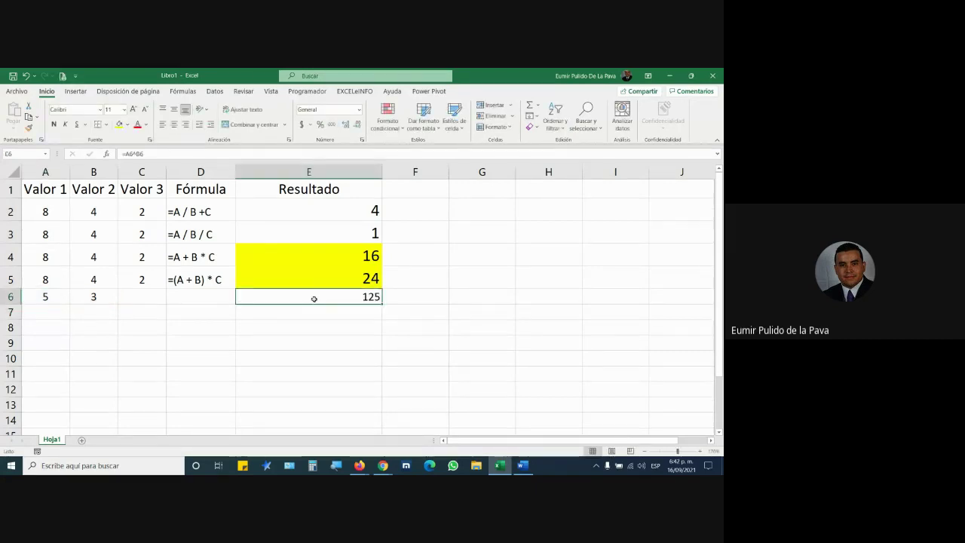
pyautogui.click(133, 109)
pyautogui.click(132, 109)
pyautogui.click(401, 298)
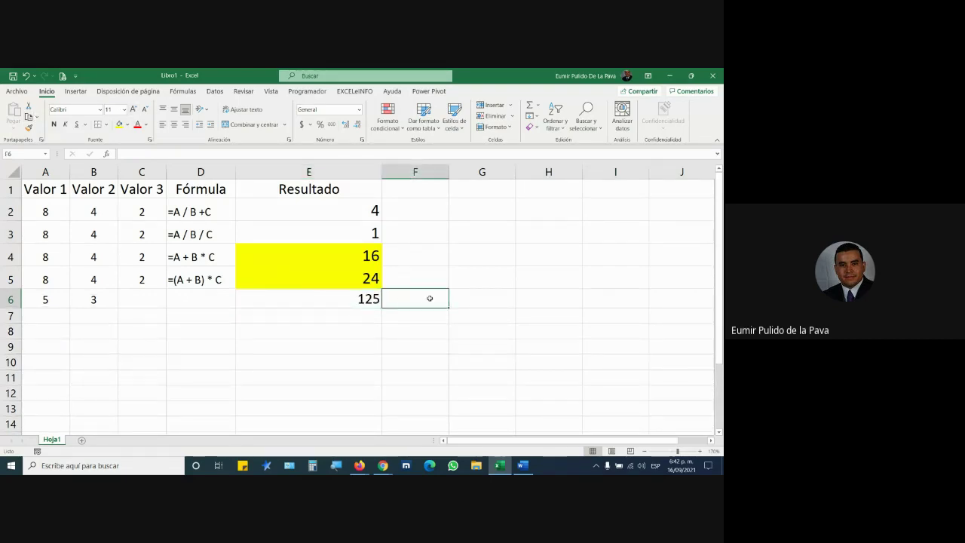
# With the magnifier at 200%, enter =POTENCIA(A6;B6) in F6 to return 125.
pyautogui.write('=po')
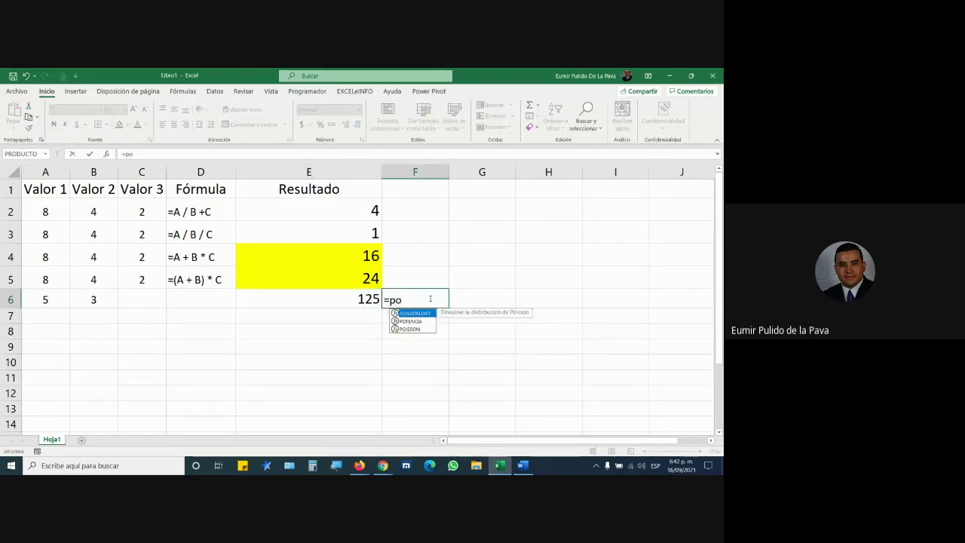
pyautogui.press('Tab')
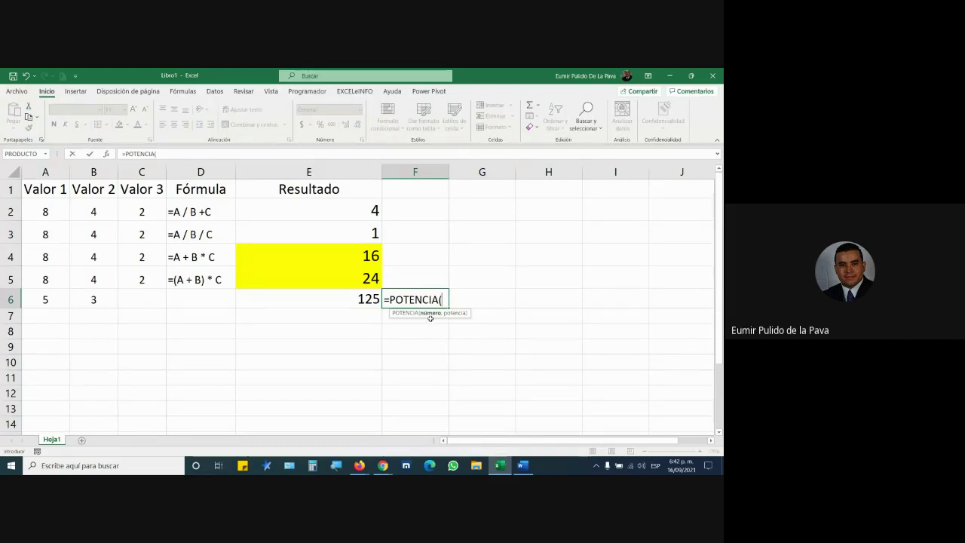
pyautogui.click(336, 465)
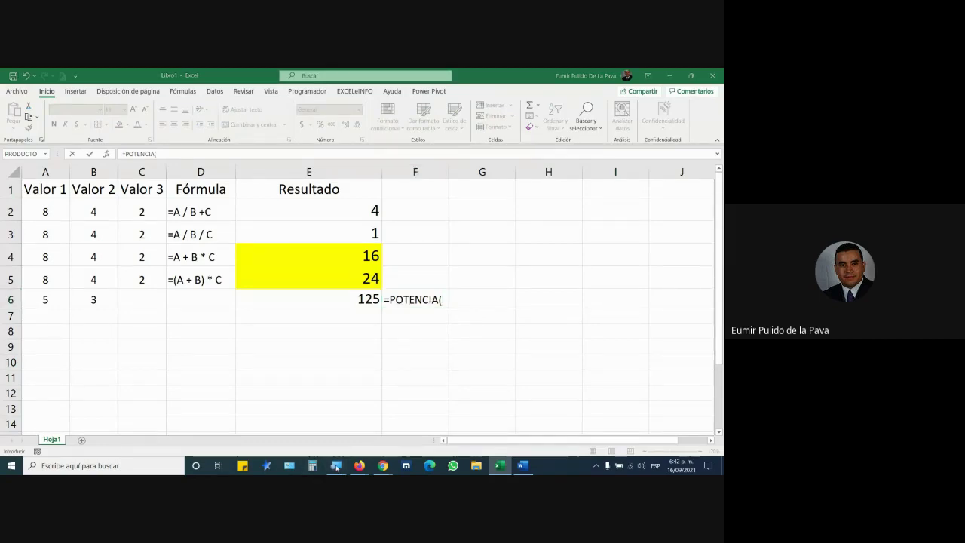
pyautogui.click(335, 432)
pyautogui.click(523, 197)
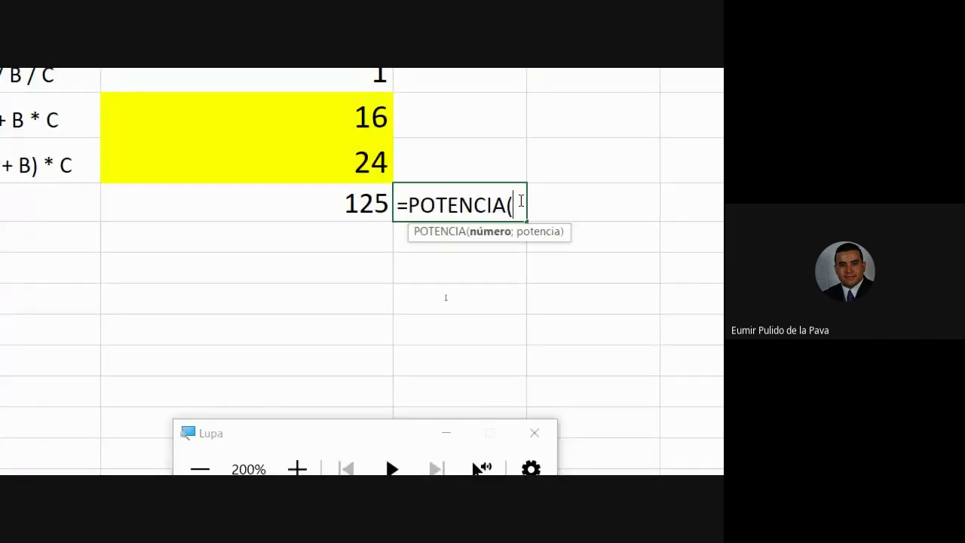
pyautogui.click(93, 198)
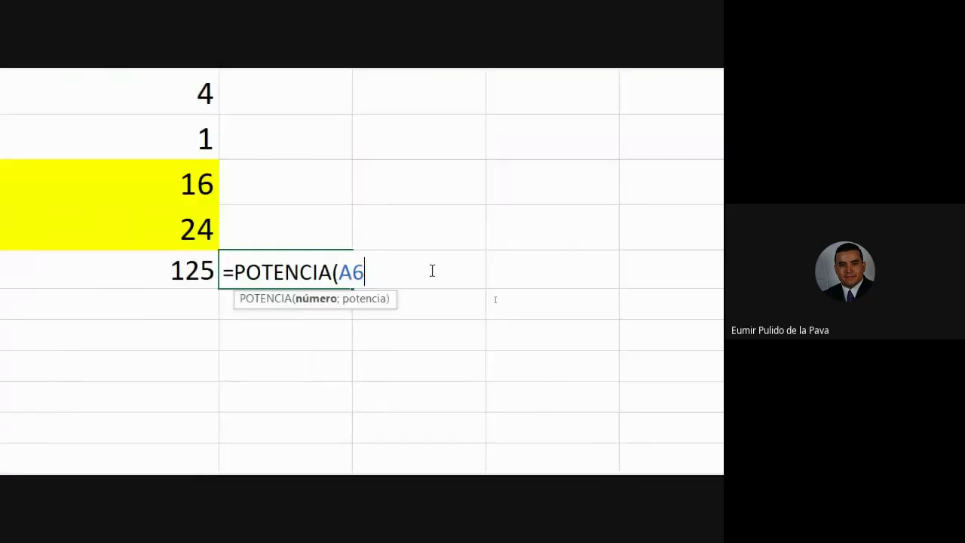
pyautogui.write(';')
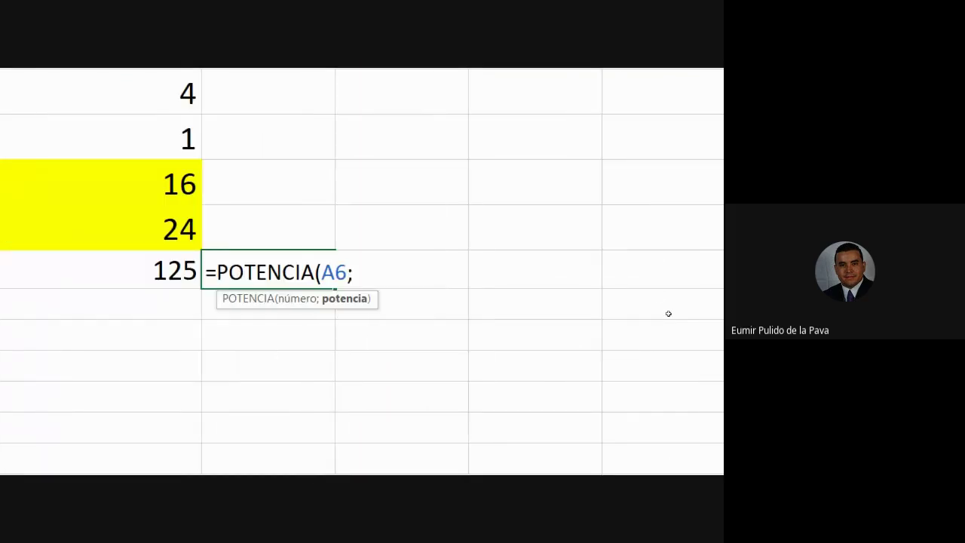
pyautogui.click(162, 272)
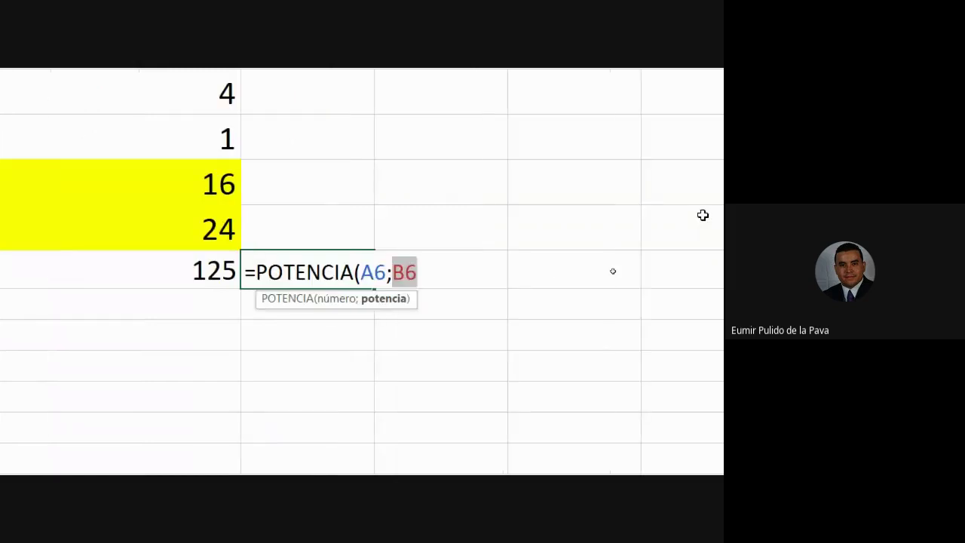
pyautogui.write(')')
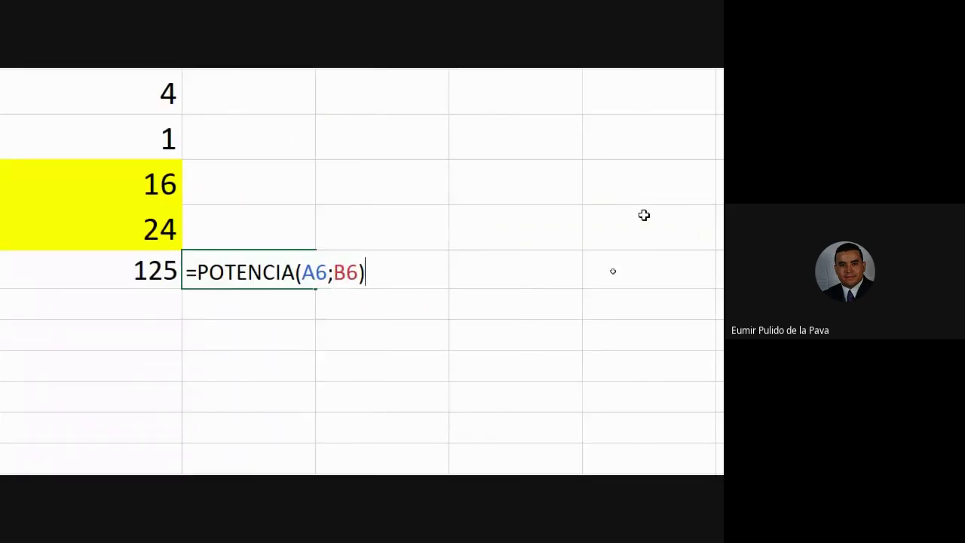
pyautogui.press('Return')
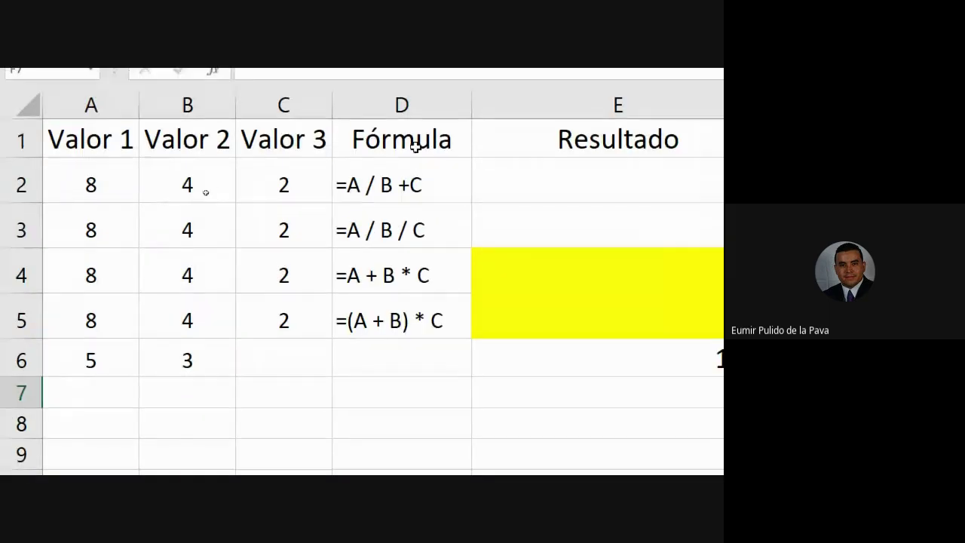
# Copy row 5's values 8, 4, 2 down into row 6.
pyautogui.rightClick(382, 104)
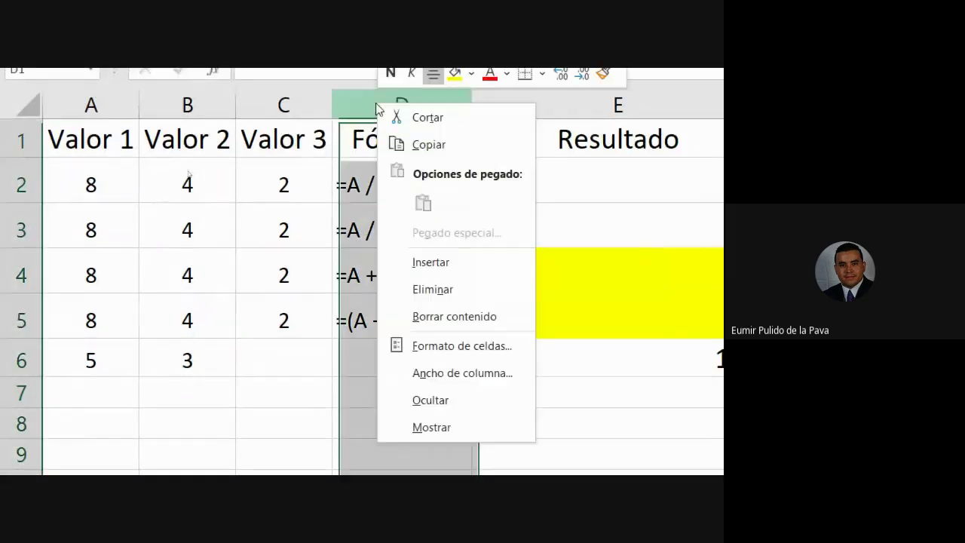
pyautogui.click(319, 345)
pyautogui.click(349, 364)
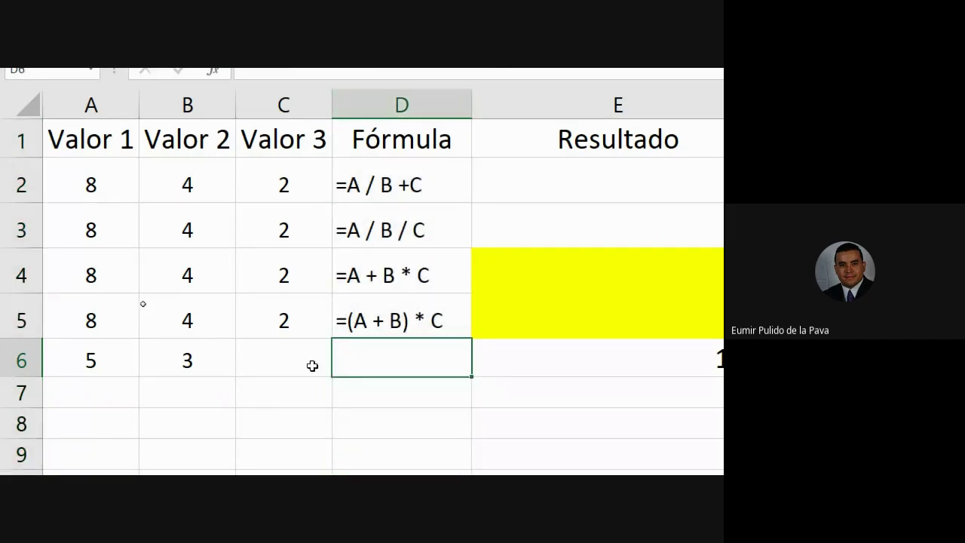
pyautogui.moveTo(80, 317); pyautogui.dragTo(253, 328)
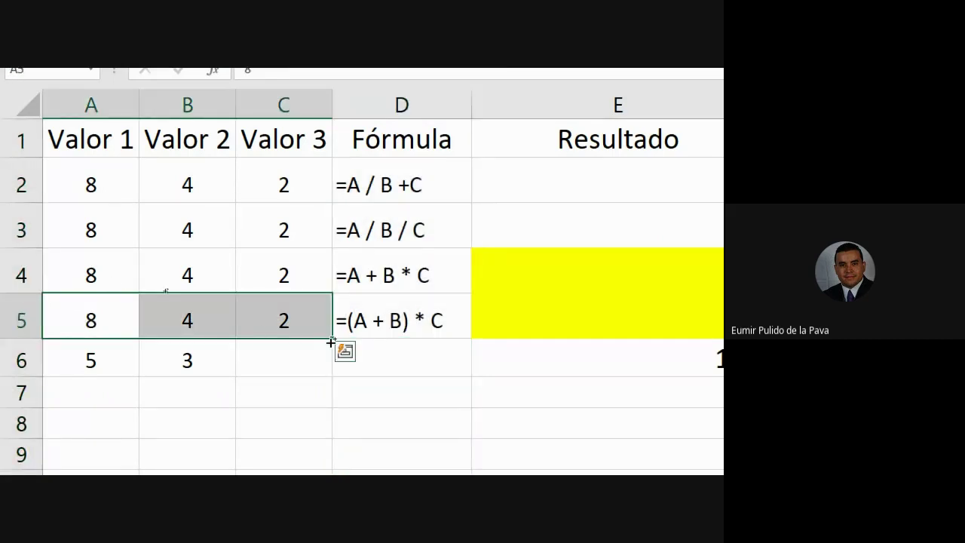
pyautogui.moveTo(331, 339); pyautogui.dragTo(332, 361)
pyautogui.click(414, 368)
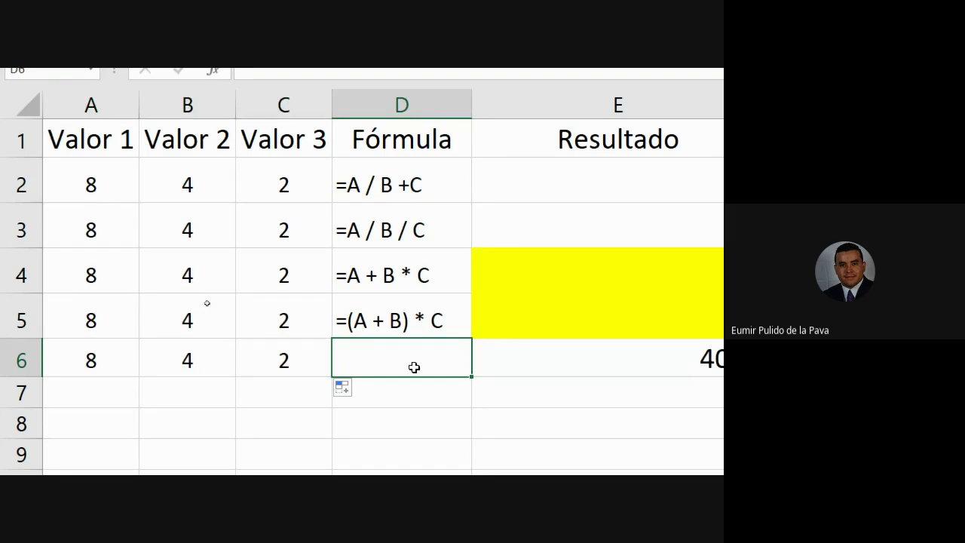
# Label D6 with the text '=A + B ^ C'.
pyautogui.write('=')
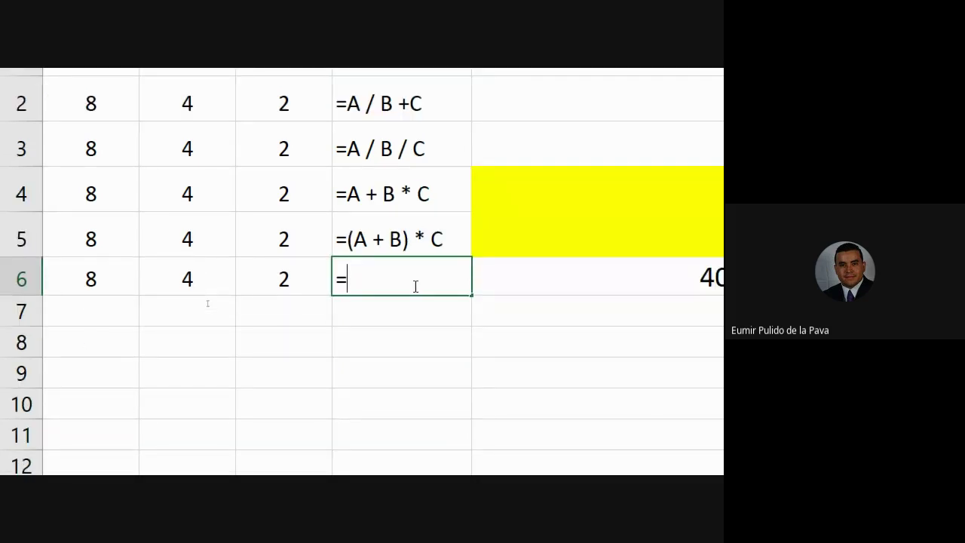
pyautogui.write('a')
pyautogui.press('BackSpace')
pyautogui.press('BackSpace')
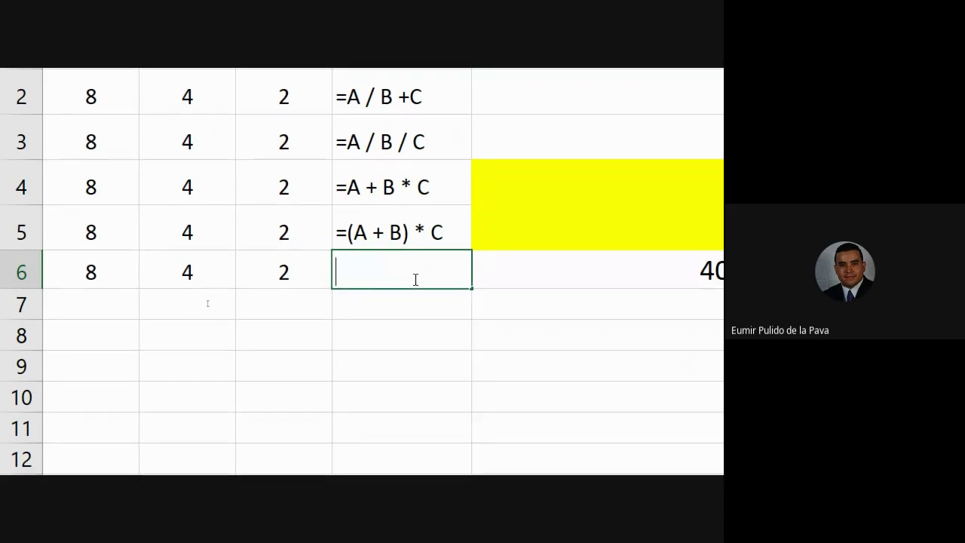
pyautogui.write("'=a")
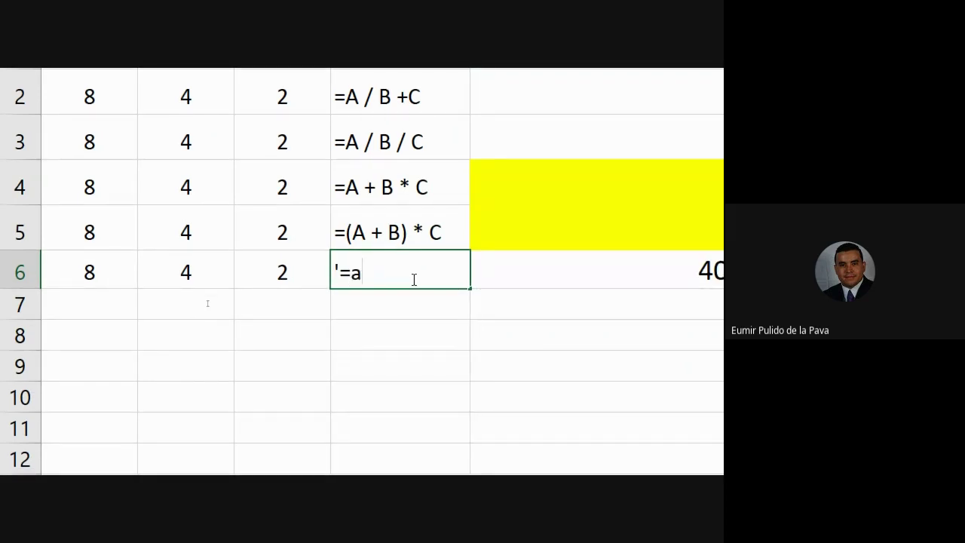
pyautogui.press('BackSpace')
pyautogui.write('A ')
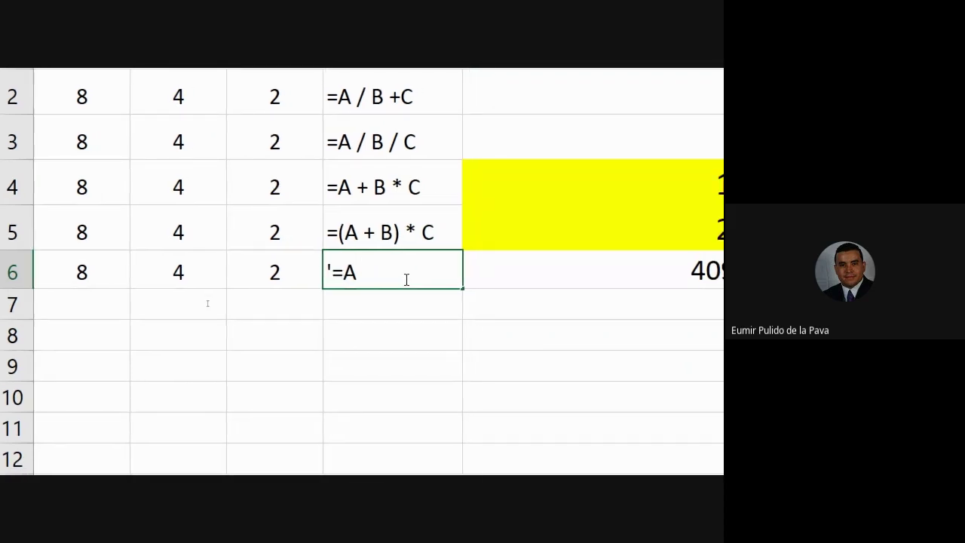
pyautogui.write('+')
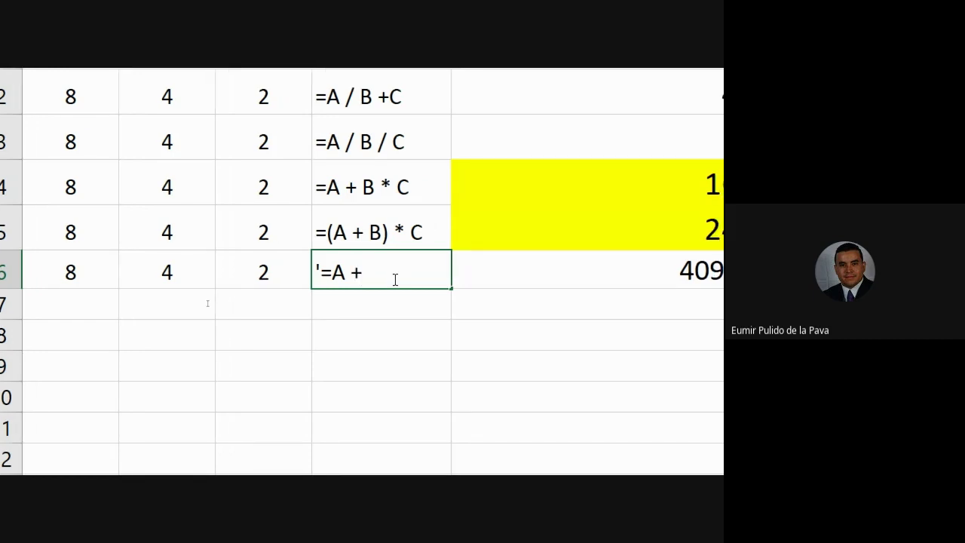
pyautogui.write(' B ')
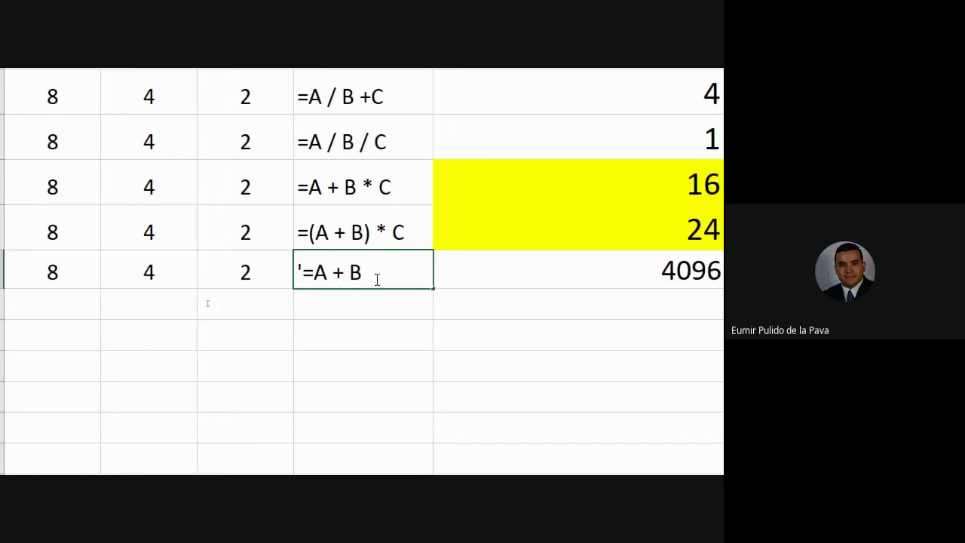
pyautogui.write('^')
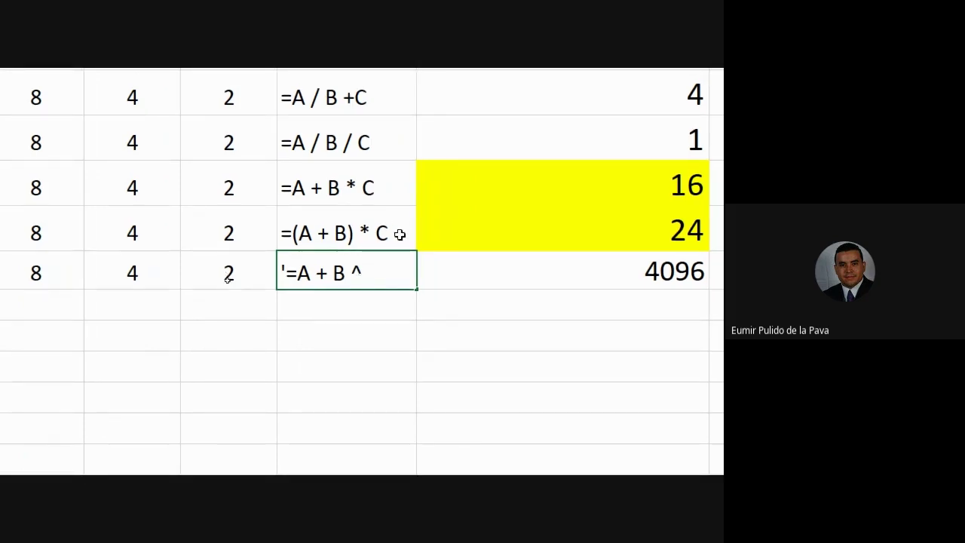
pyautogui.write(' C')
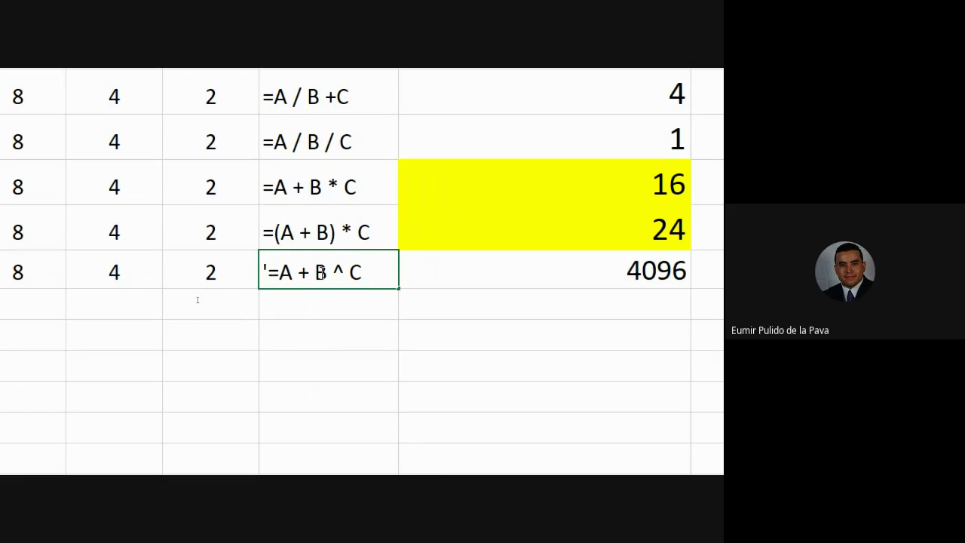
pyautogui.moveTo(322, 273); pyautogui.dragTo(362, 272)
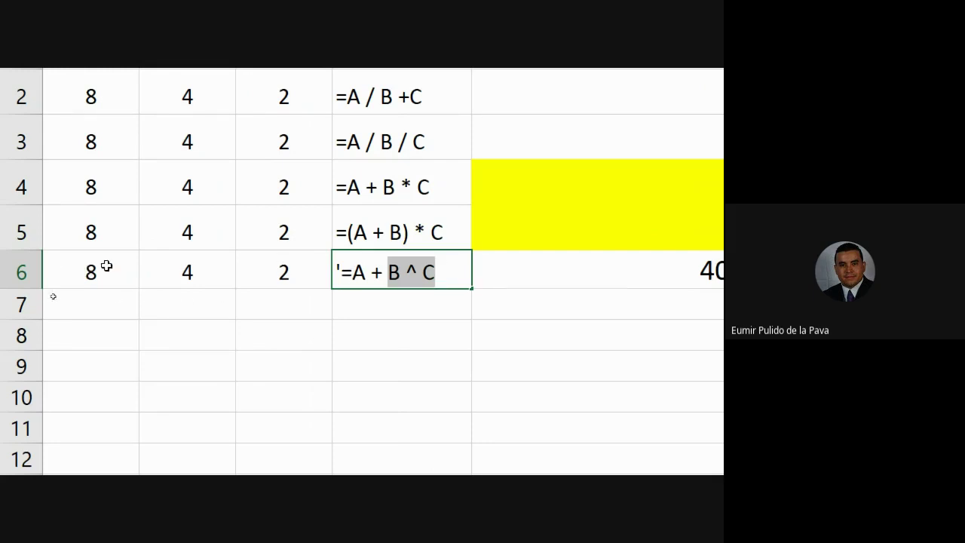
# Clear the old 4096 from E6 and start a new formula referencing A6.
pyautogui.hscroll(2, 558, 306)
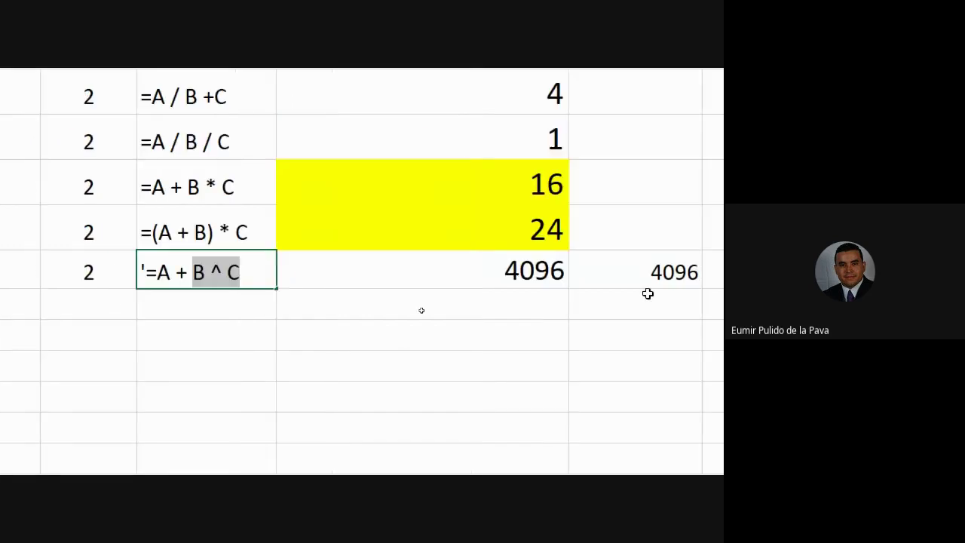
pyautogui.click(514, 280)
pyautogui.press('Delete')
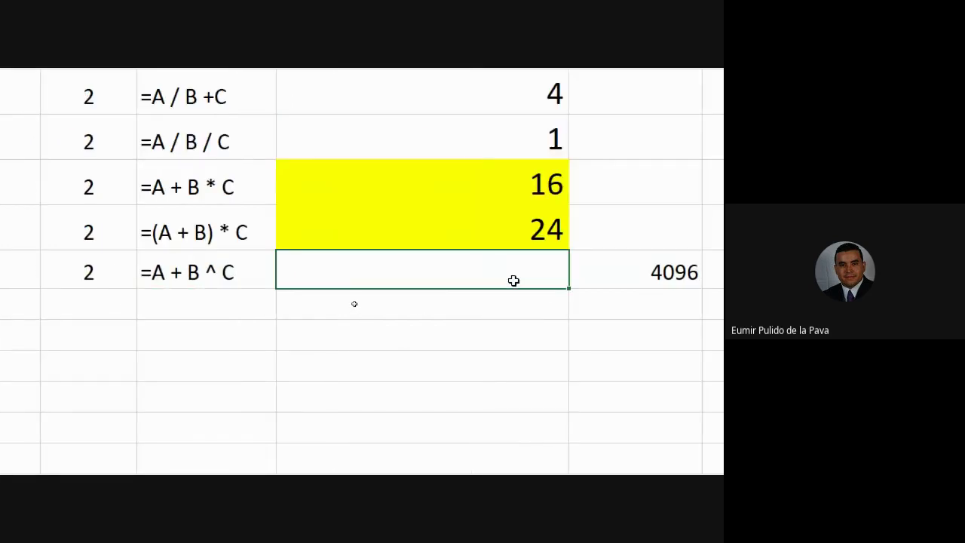
pyautogui.write('=')
pyautogui.hscroll(-1, 528, 281)
pyautogui.hscroll(-1, 156, 283)
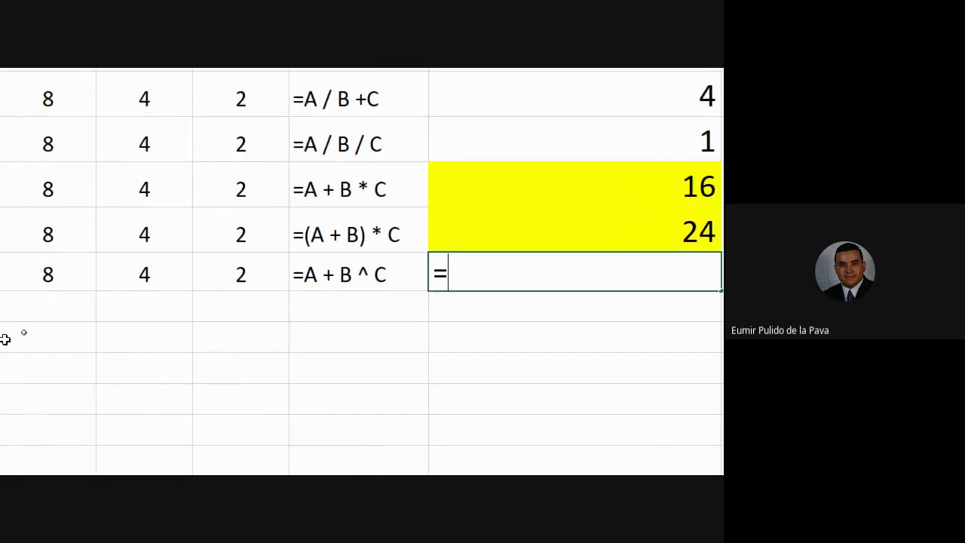
pyautogui.click(48, 277)
# Complete E6 as =A6+B6^C6 so it shows 24.
pyautogui.write('+')
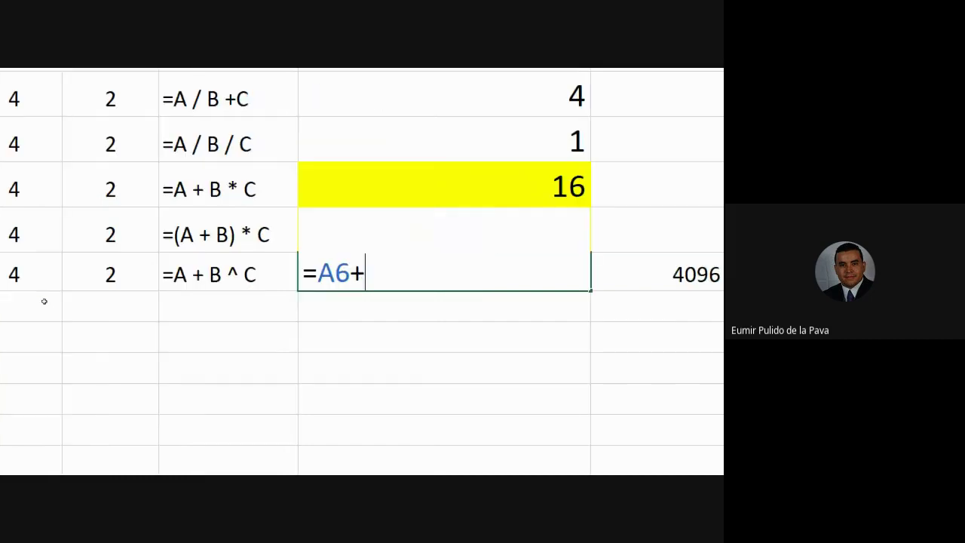
pyautogui.write('B')
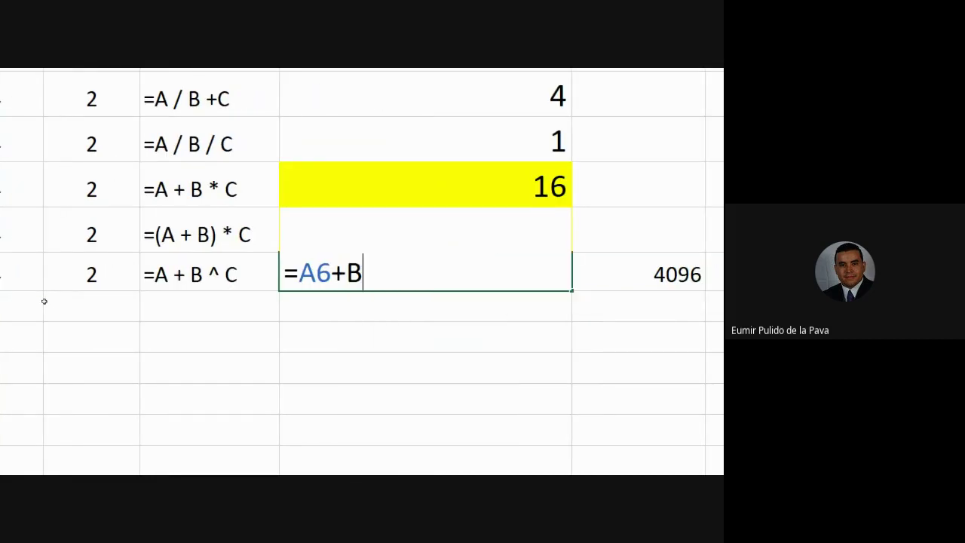
pyautogui.hscroll(-2, 44, 301)
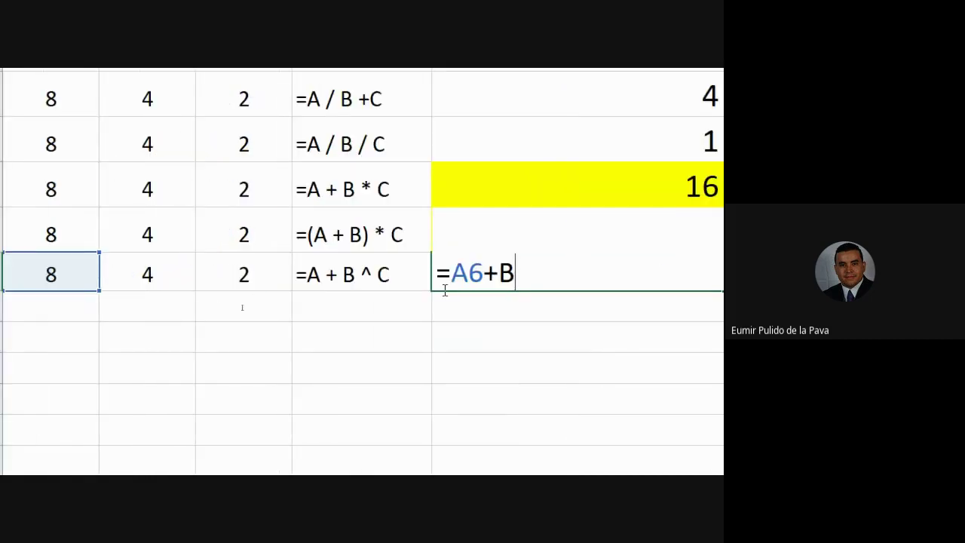
pyautogui.press('BackSpace')
pyautogui.hscroll(2, 319, 268)
pyautogui.click(45, 276)
pyautogui.hscroll(-1, 47, 273)
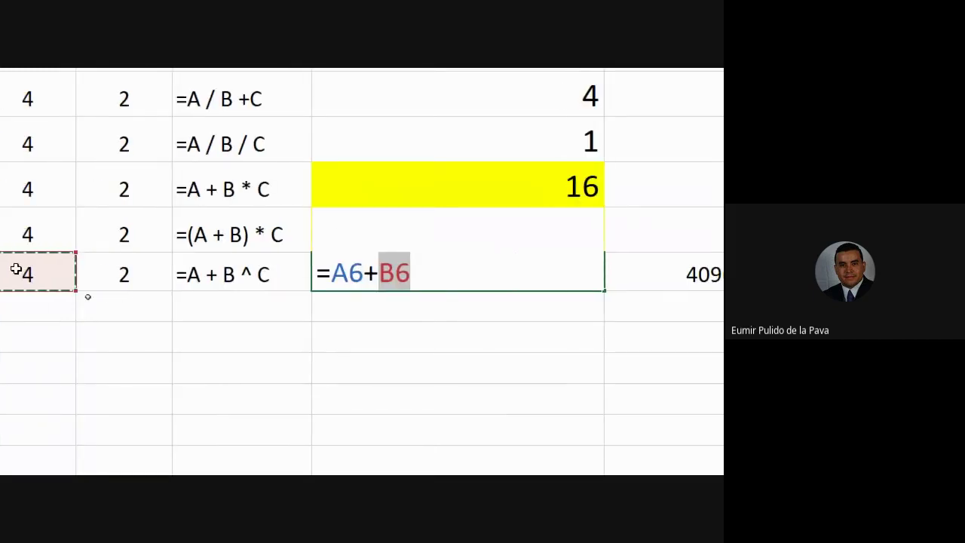
pyautogui.write('^')
pyautogui.hscroll(2, 30, 269)
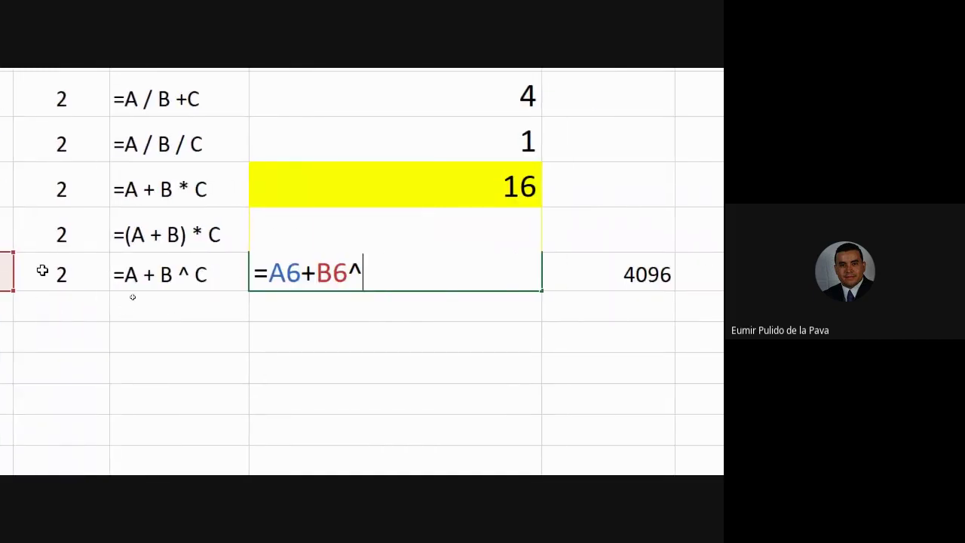
pyautogui.click(48, 269)
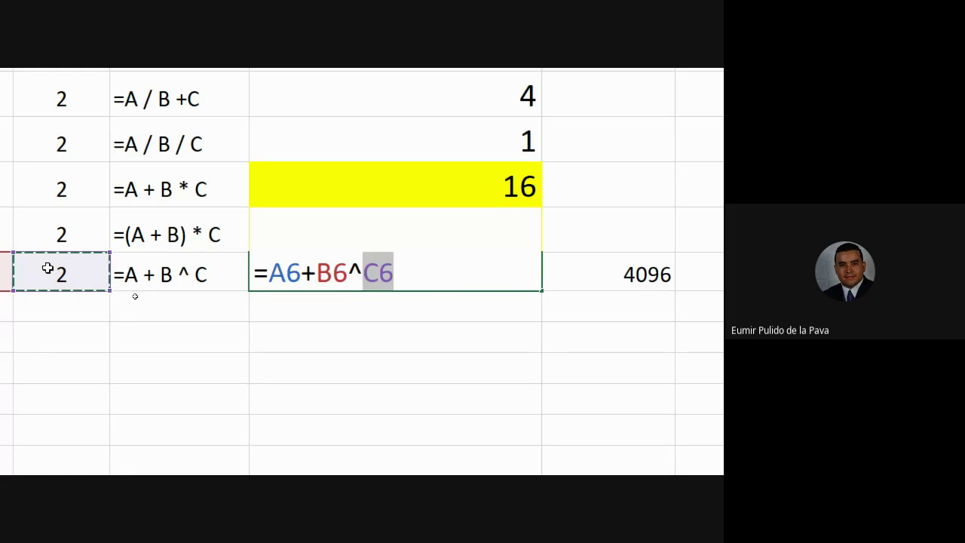
pyautogui.hscroll(-2, 49, 269)
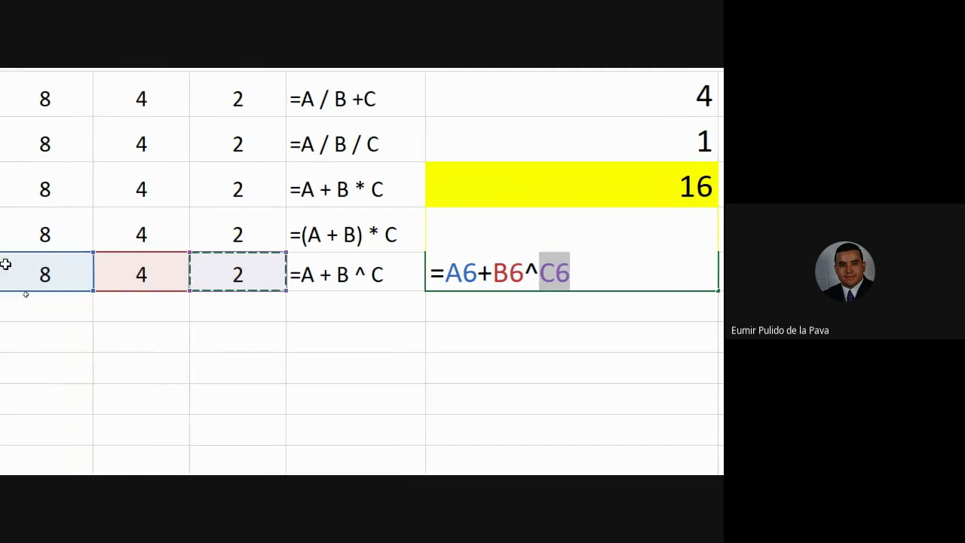
pyautogui.press('Return')
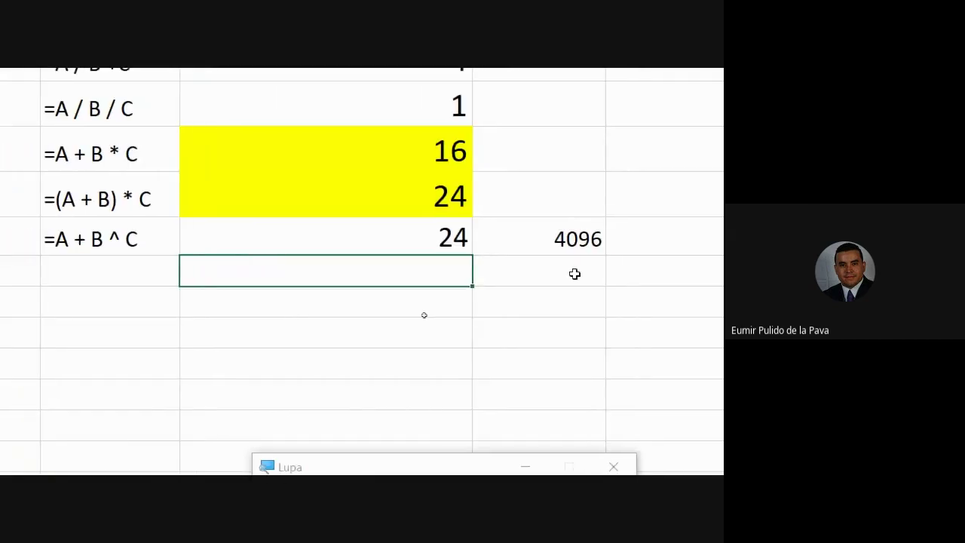
# Review the B6^C6 part of E6's formula and leave it unchanged at 24.
pyautogui.click(414, 238)
pyautogui.doubleClick(360, 234)
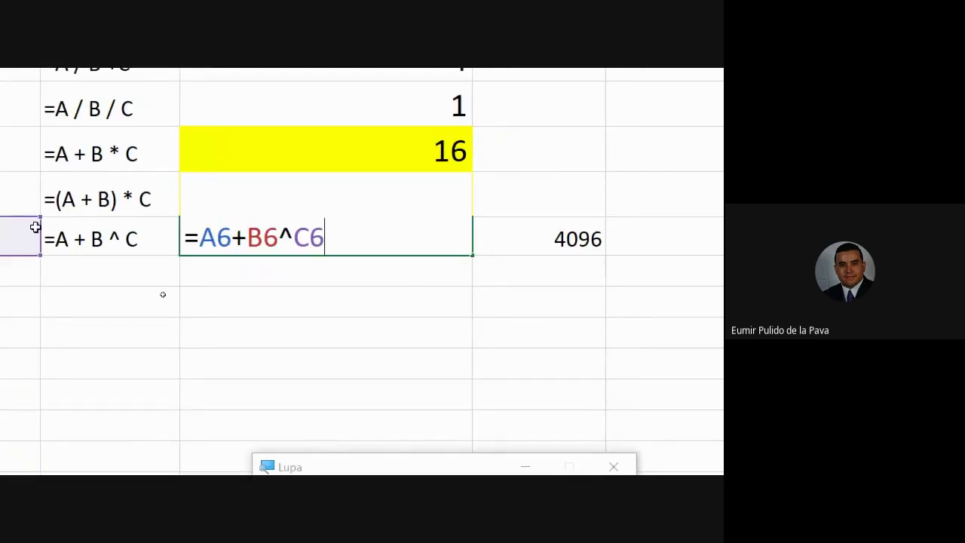
pyautogui.moveTo(499, 236); pyautogui.dragTo(609, 242)
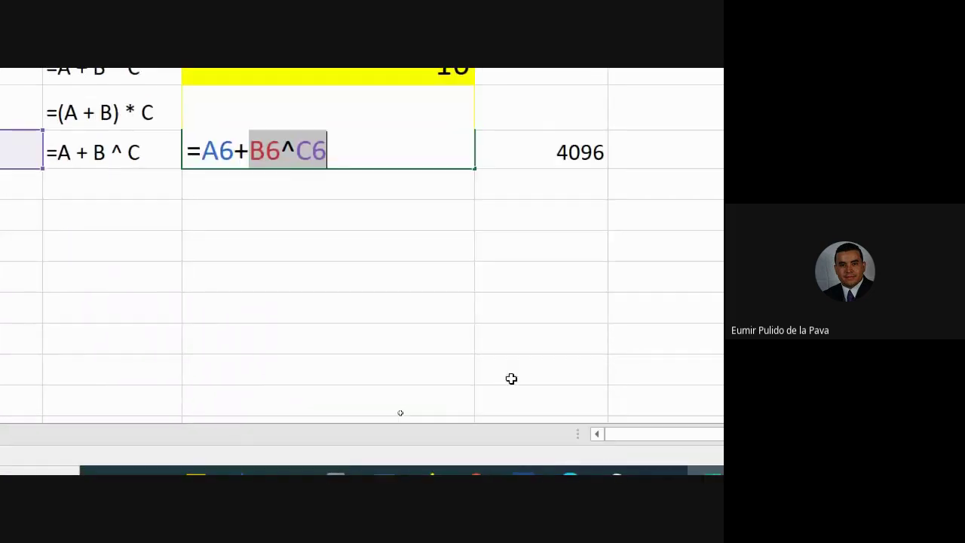
pyautogui.click(377, 238)
pyautogui.press('Escape')
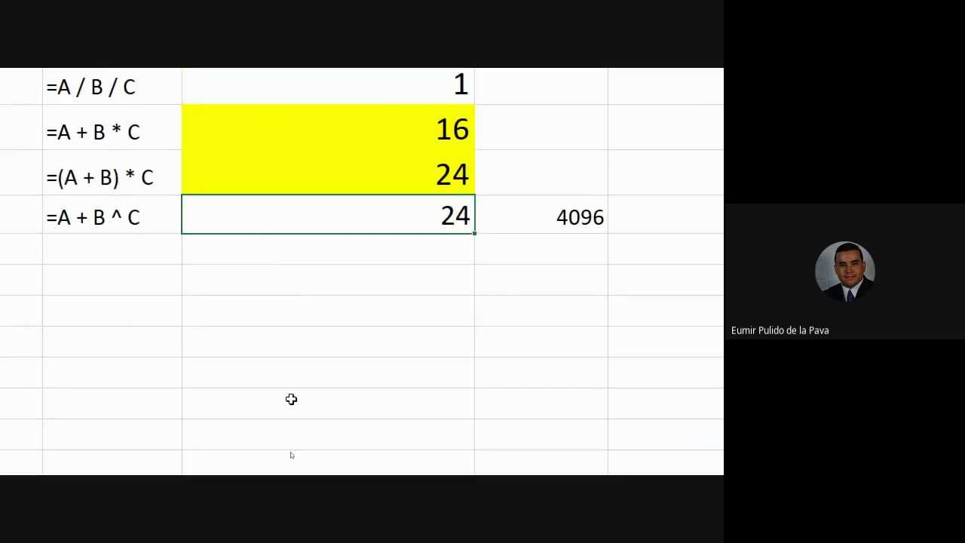
pyautogui.click(385, 460)
# Admit the waiting person to the Meet call and open the participant list.
pyautogui.click(289, 396)
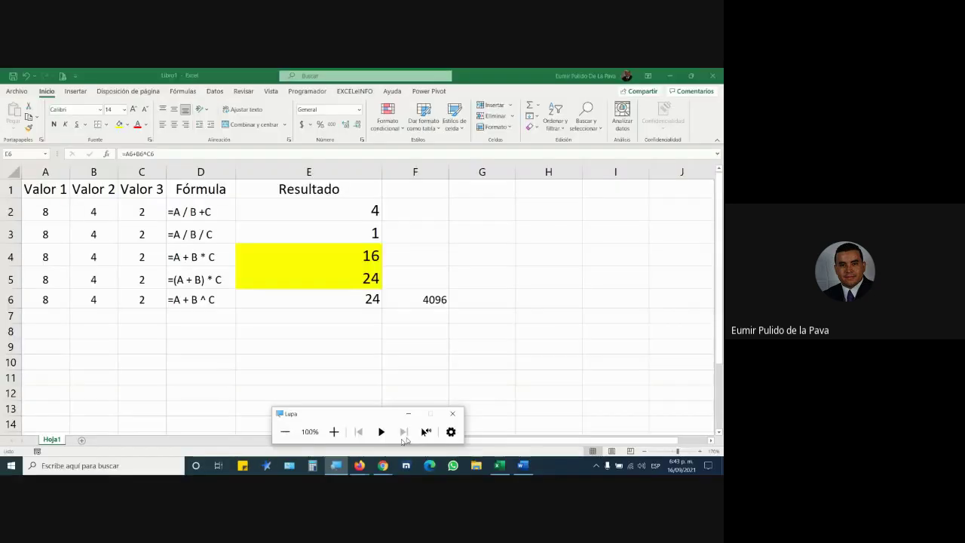
pyautogui.click(408, 414)
pyautogui.moveTo(383, 466)
pyautogui.click(434, 423)
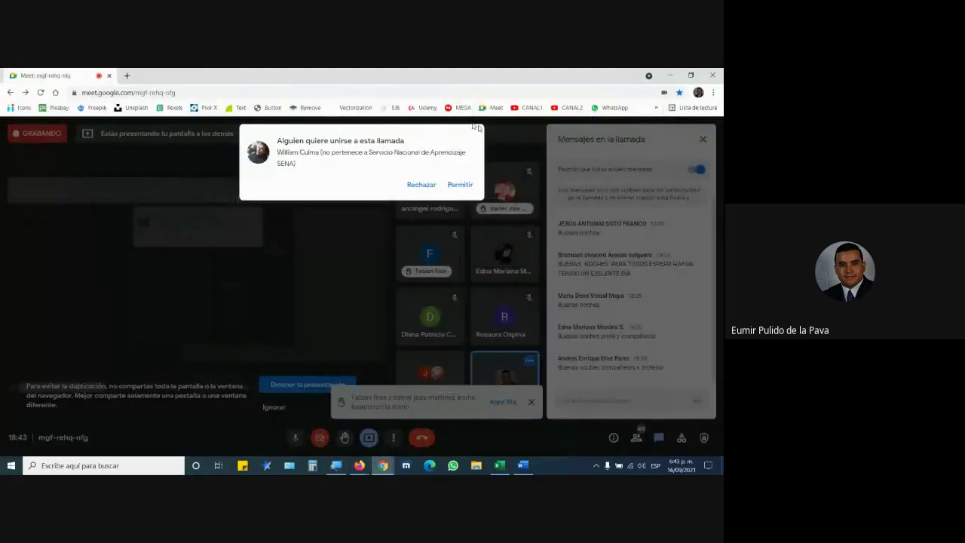
pyautogui.click(454, 186)
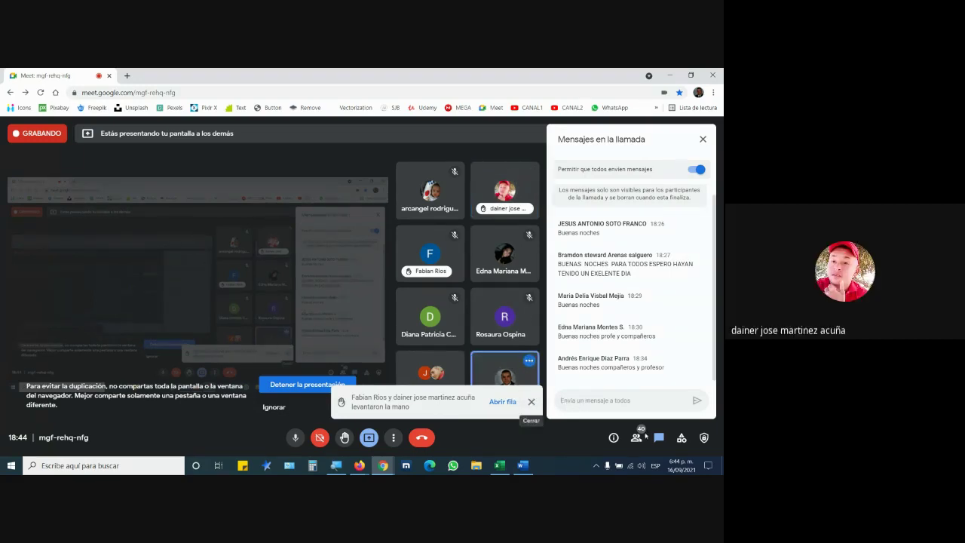
pyautogui.click(641, 438)
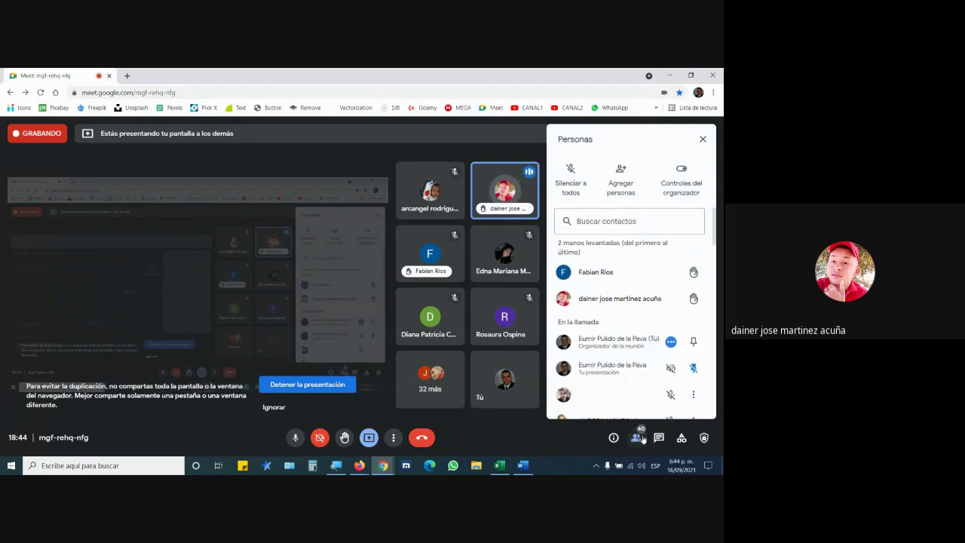
pyautogui.click(522, 465)
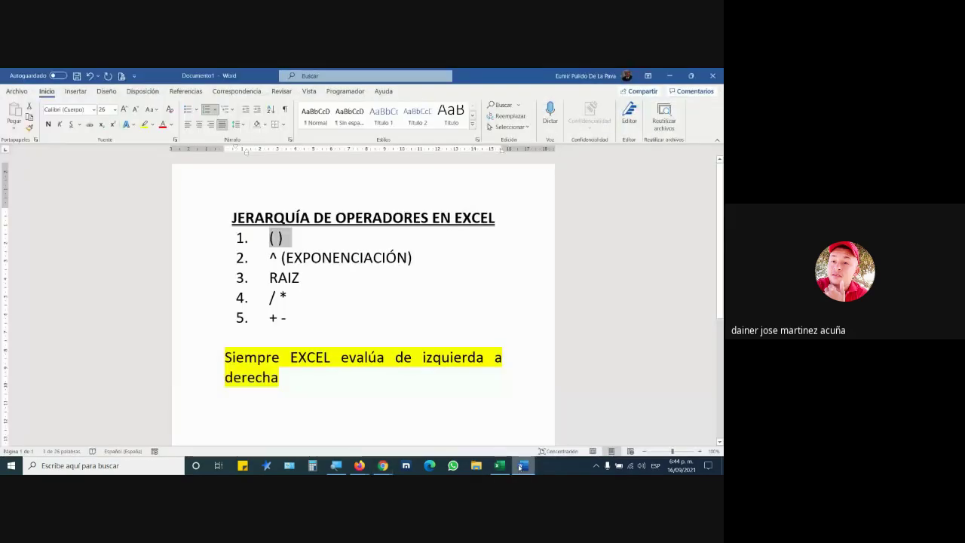
pyautogui.click(499, 465)
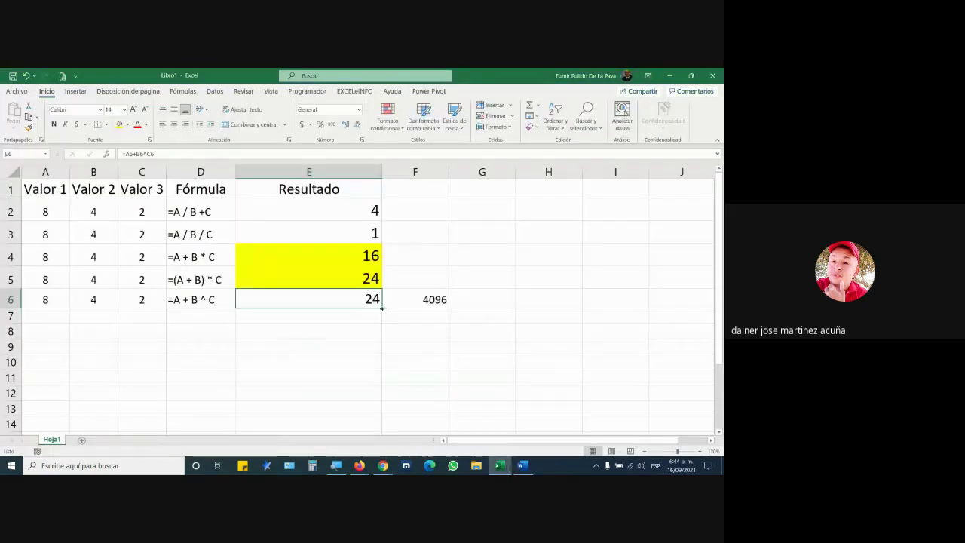
pyautogui.click(405, 299)
pyautogui.press('Delete')
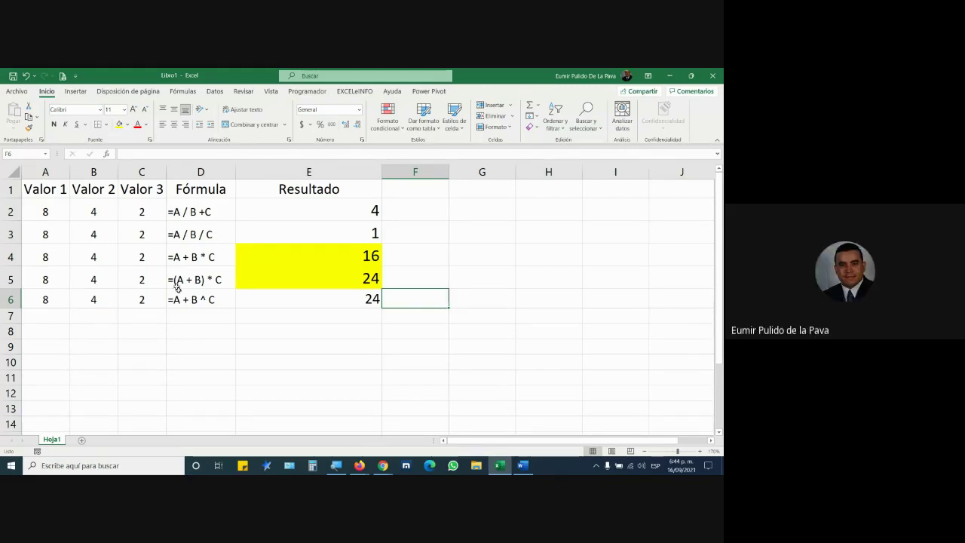
pyautogui.moveTo(43, 211); pyautogui.dragTo(139, 299)
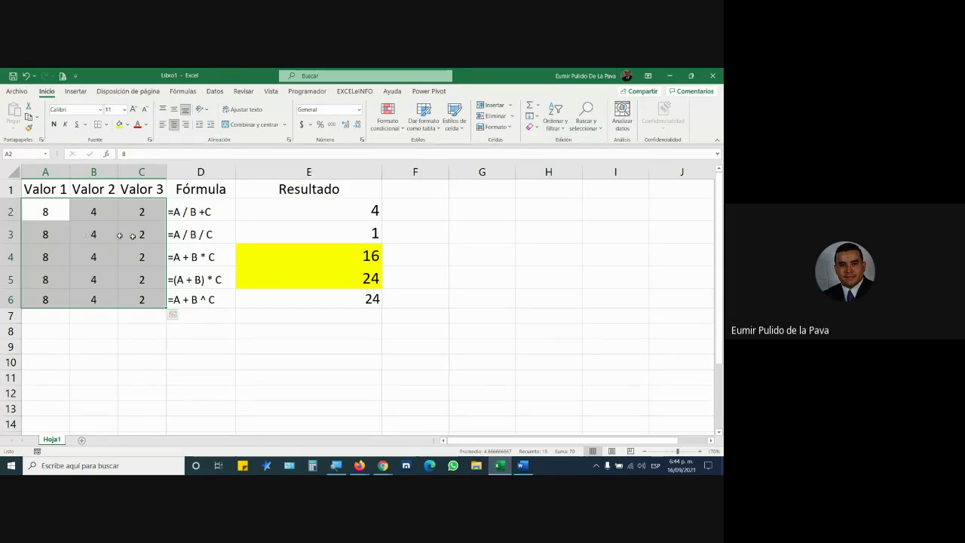
pyautogui.press('Right')
pyautogui.press('Right')
pyautogui.press('Right')
pyautogui.hotkey('shift', 'Down')
pyautogui.hotkey('shift', 'Down')
pyautogui.hotkey('shift', 'Down')
pyautogui.hotkey('shift', 'Down')
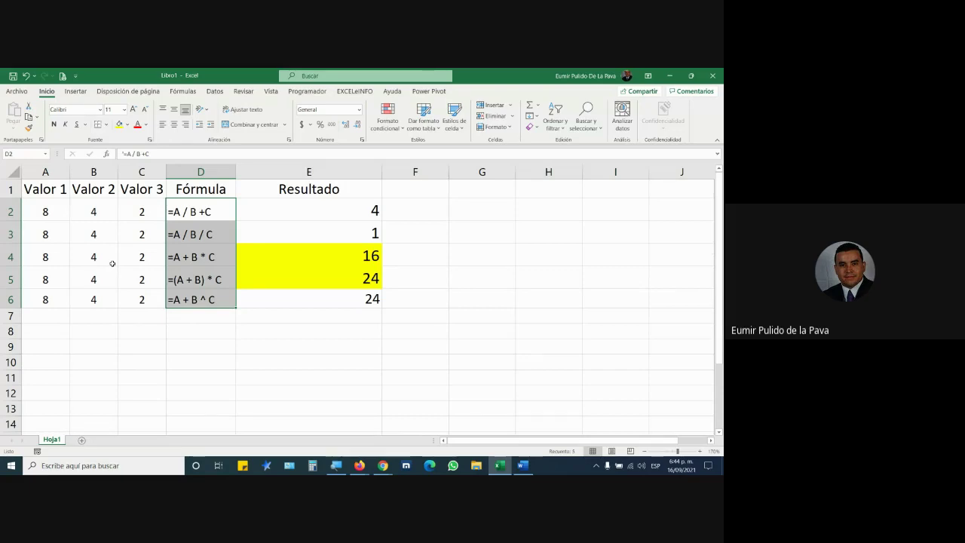
pyautogui.moveTo(45, 211); pyautogui.dragTo(141, 299)
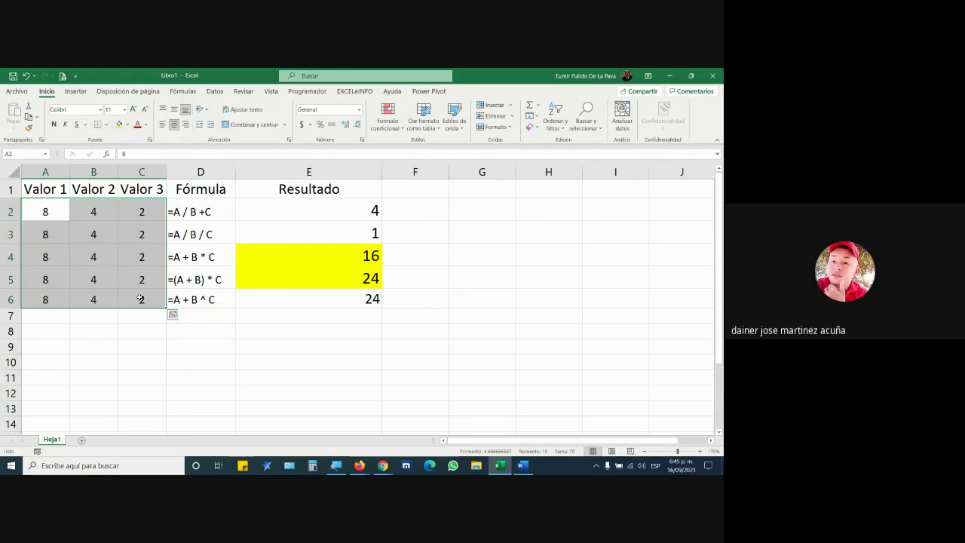
pyautogui.click(383, 465)
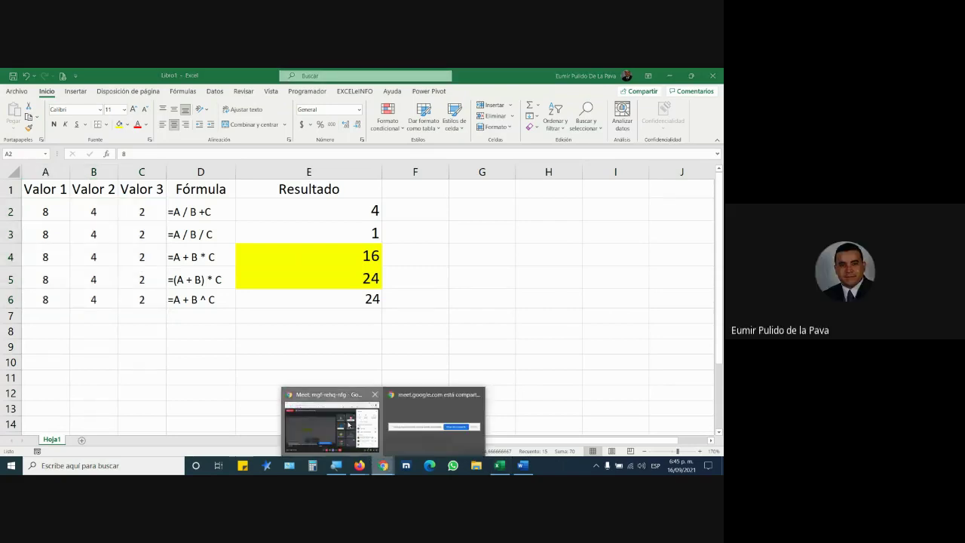
# Glance at the Meet call, then select the Resultado values E2 to E6 in Excel.
pyautogui.click(348, 425)
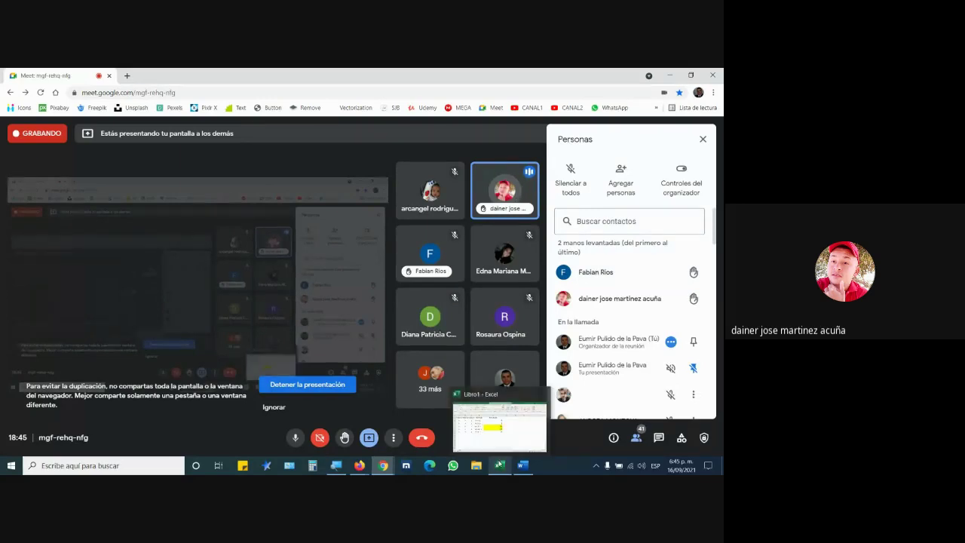
pyautogui.click(499, 464)
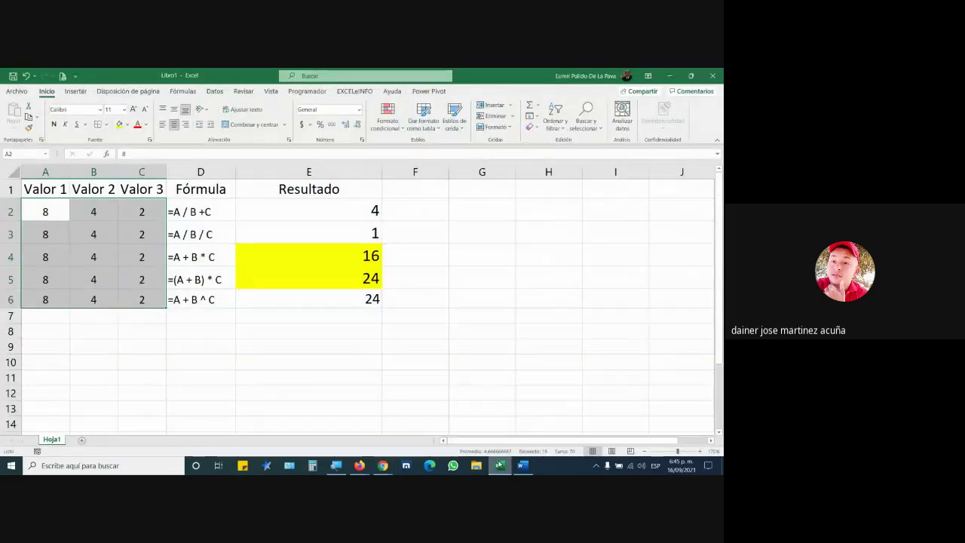
pyautogui.moveTo(362, 210); pyautogui.dragTo(339, 293)
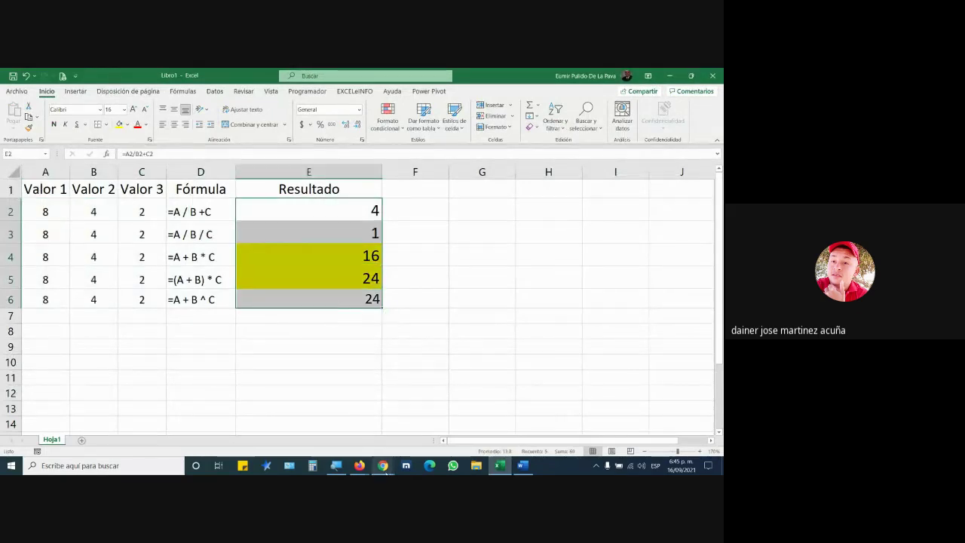
# Admit everyone waiting to join the Meet call and return to Excel.
pyautogui.moveTo(384, 468)
pyautogui.click(363, 444)
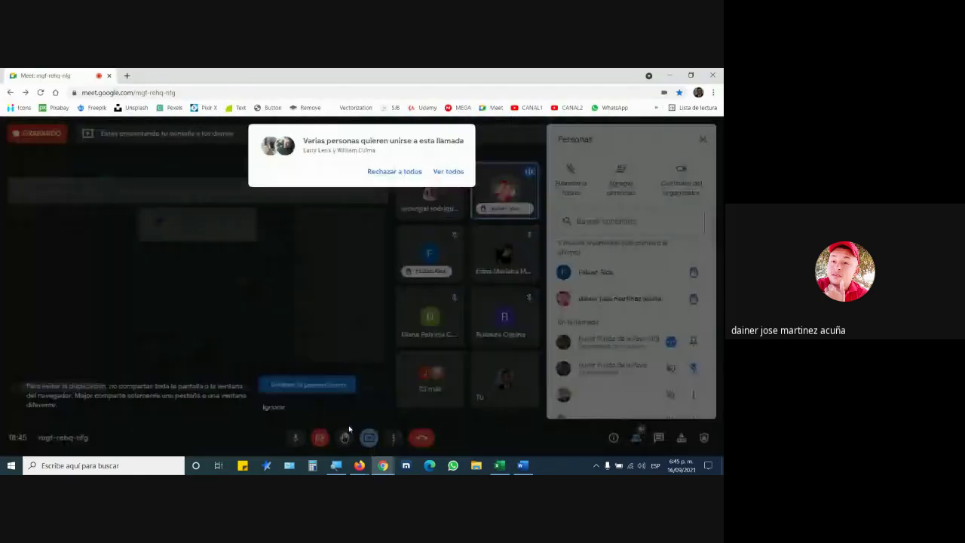
pyautogui.click(448, 171)
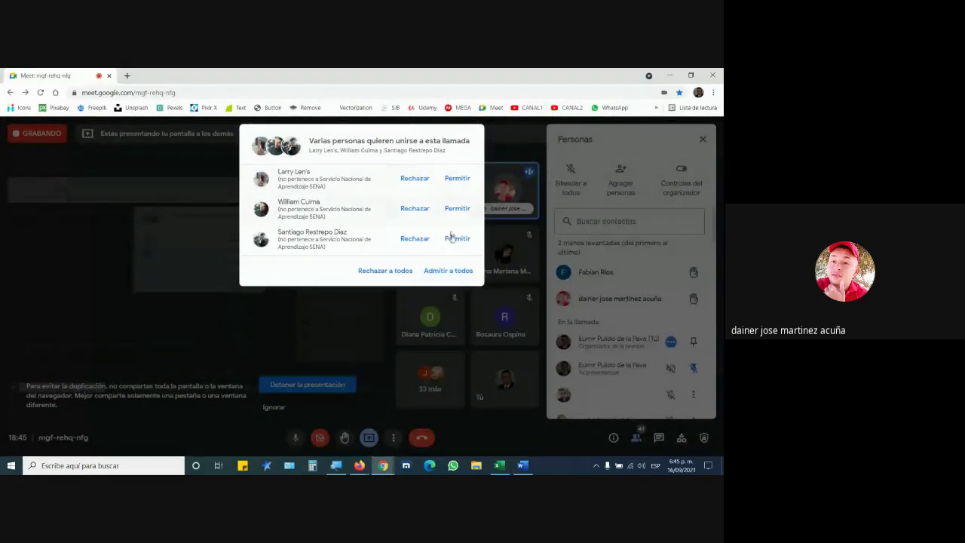
pyautogui.click(447, 271)
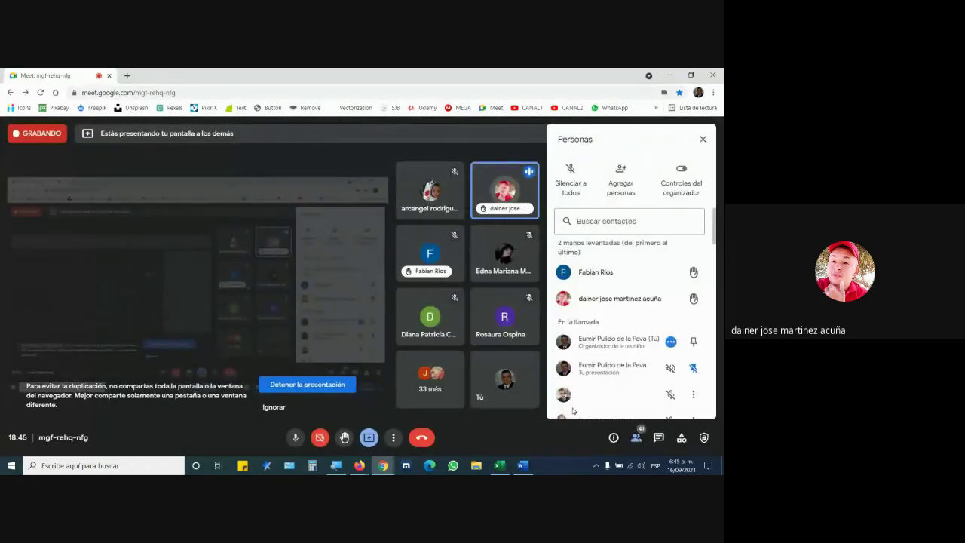
pyautogui.click(500, 466)
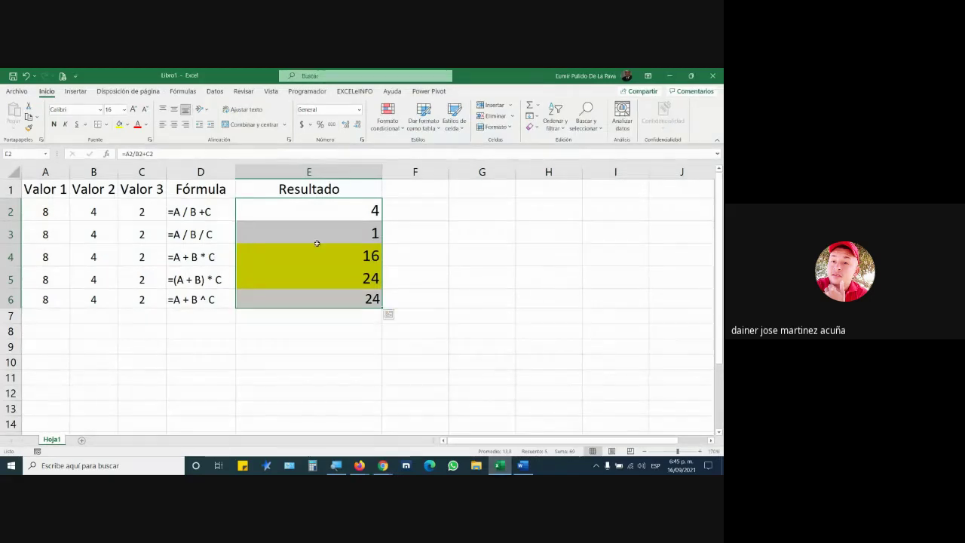
# Review E2's formula, marking its addition operator, and commit it unchanged.
pyautogui.doubleClick(331, 207)
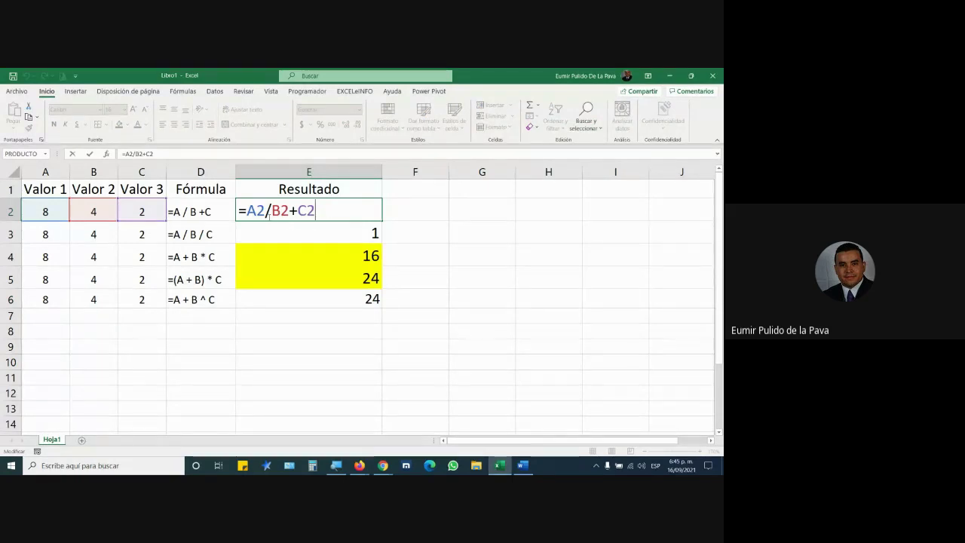
pyautogui.doubleClick(294, 211)
pyautogui.press('Return')
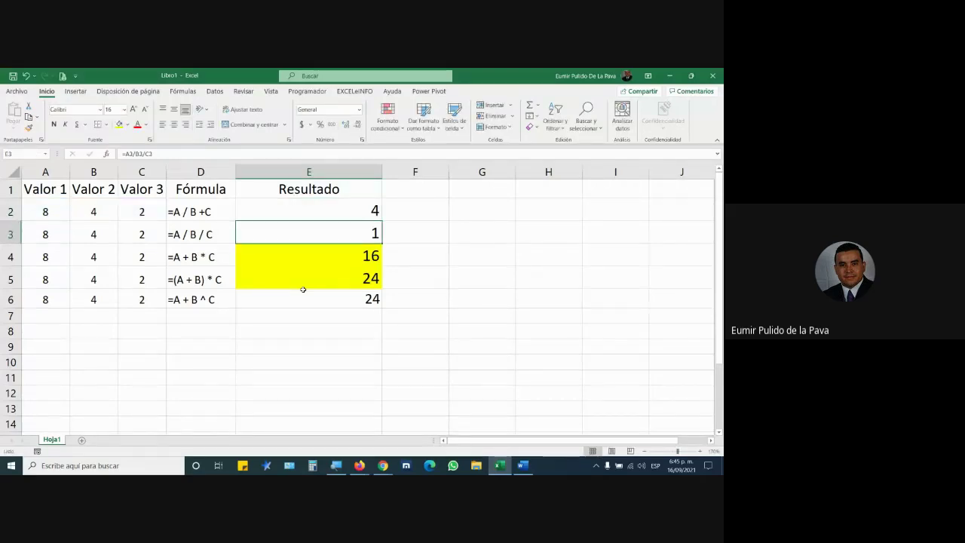
# Inspect E4's formula =A4+B4*C4, then select precedence items 1–3 in Word's list.
pyautogui.click(306, 277)
pyautogui.click(298, 257)
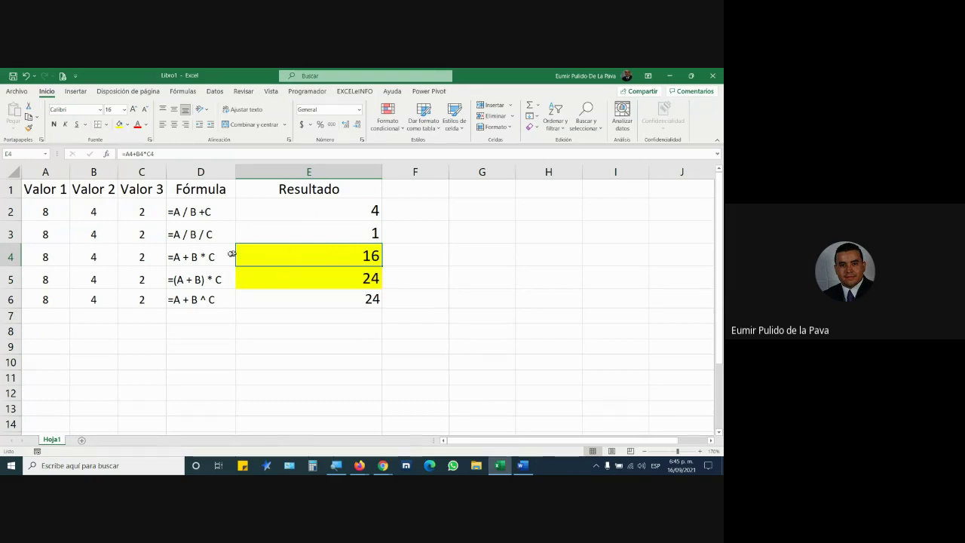
pyautogui.moveTo(232, 254); pyautogui.dragTo(302, 254)
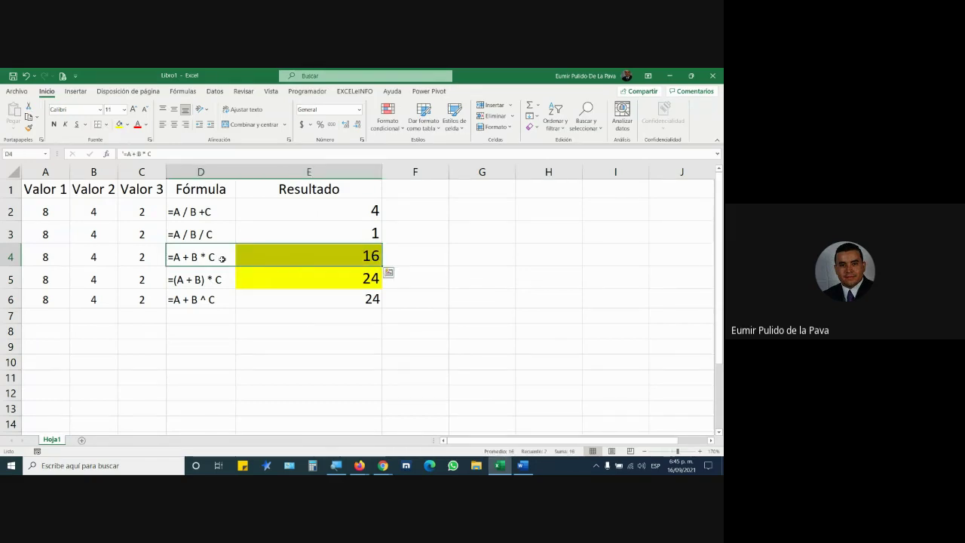
pyautogui.doubleClick(271, 255)
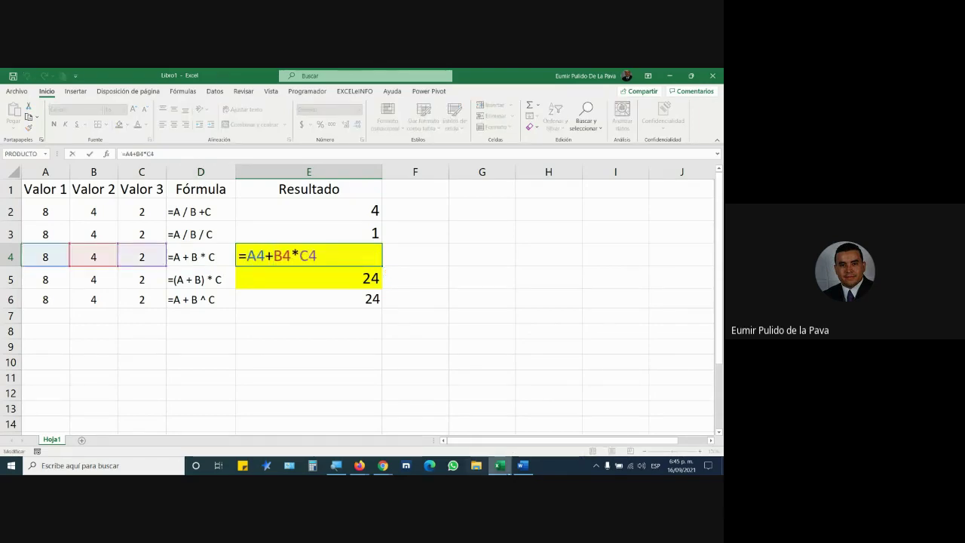
pyautogui.click(523, 465)
pyautogui.moveTo(194, 239)
pyautogui.mouseDown()
pyautogui.moveTo(186, 289)
pyautogui.moveTo(282, 391)
pyautogui.mouseUp()
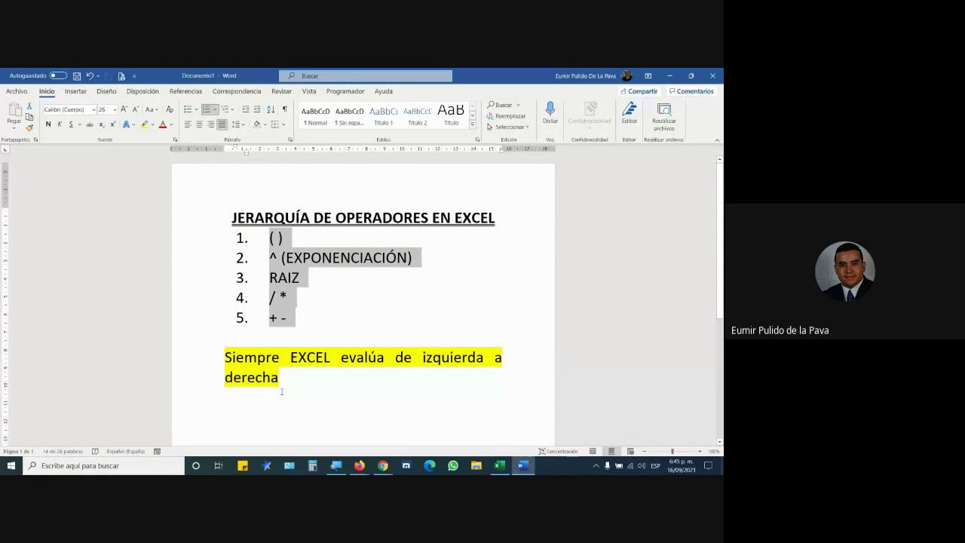
# Confirm E4's formula =A4+B4*C4 still gives 16, then view E5's =(A5+B5)*C5 unchanged.
pyautogui.click(498, 465)
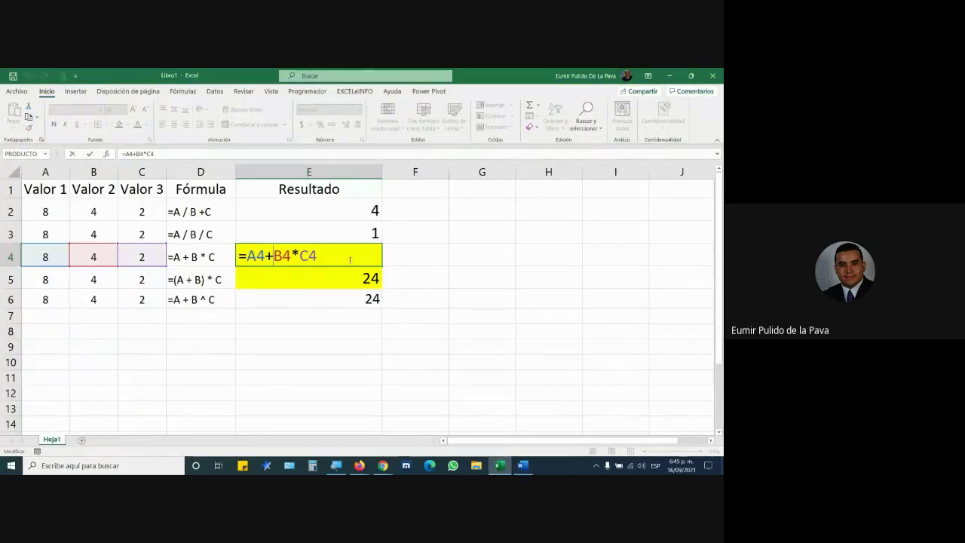
pyautogui.press('Return')
pyautogui.click(350, 259)
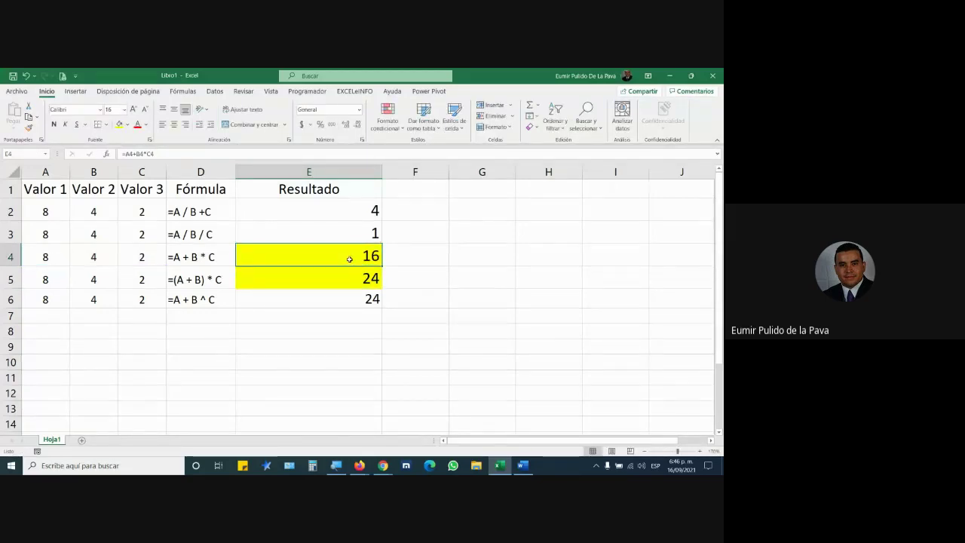
pyautogui.doubleClick(336, 281)
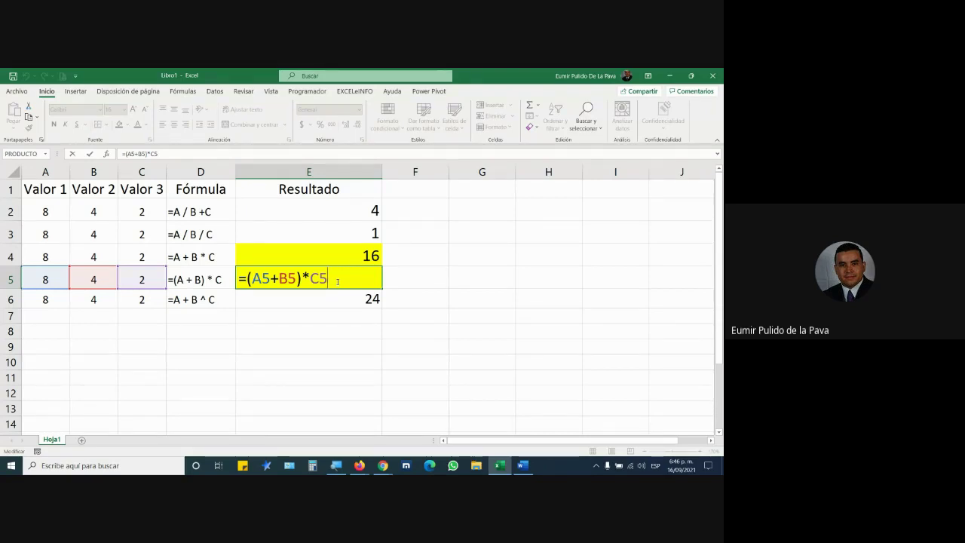
pyautogui.press('Escape')
# Highlight B4*C4 in E4's formula, mark row 4 values 8, 4, 2, and reopen E5's formula.
pyautogui.doubleClick(334, 249)
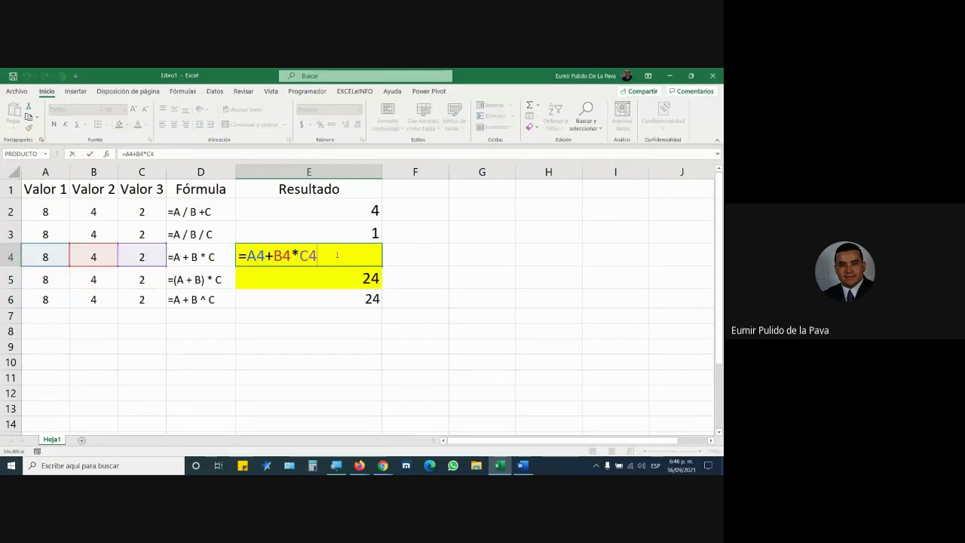
pyautogui.moveTo(274, 256)
pyautogui.mouseDown()
pyautogui.moveTo(317, 256)
pyautogui.moveTo(247, 257)
pyautogui.mouseUp()
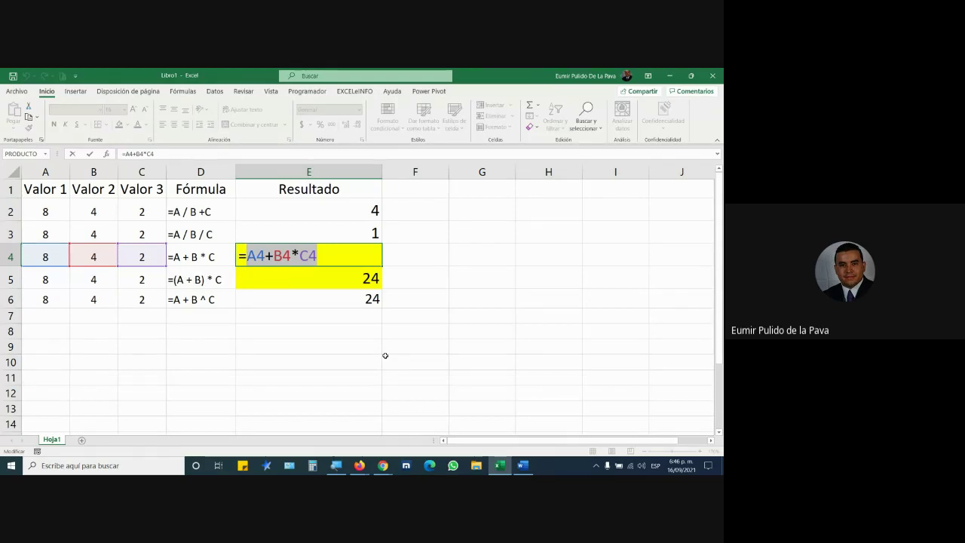
pyautogui.press('Return')
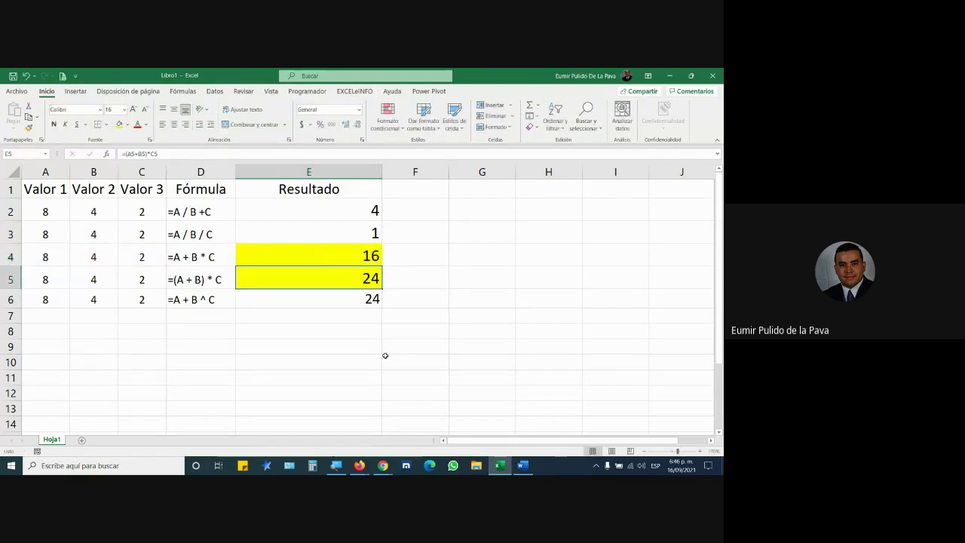
pyautogui.moveTo(45, 256); pyautogui.dragTo(156, 260)
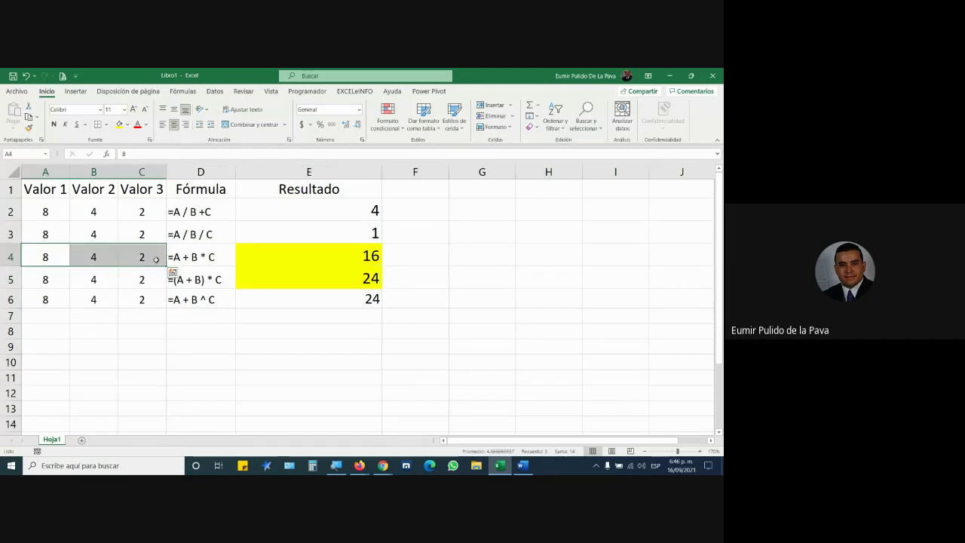
pyautogui.click(339, 281)
pyautogui.doubleClick(339, 281)
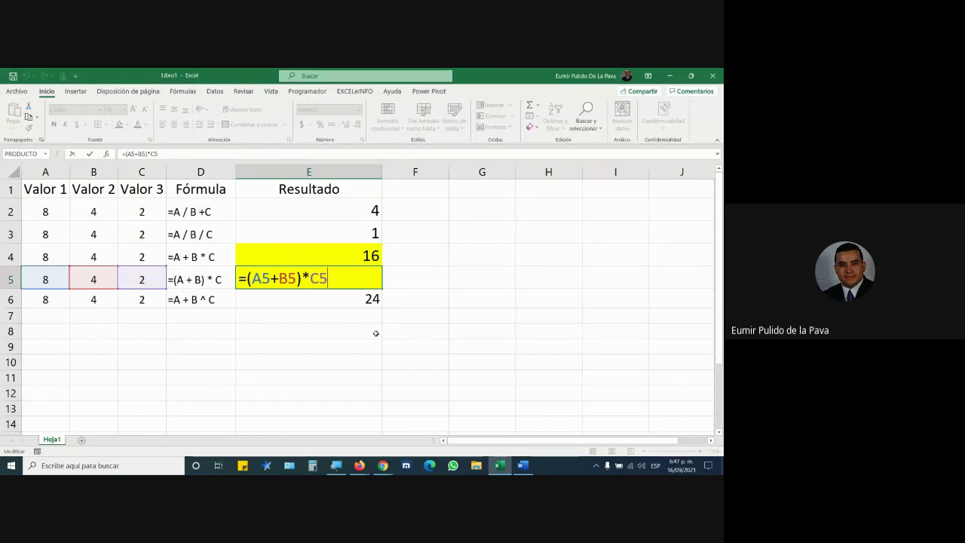
# Commit E5 so it shows 24, then add a parenthesis before B3 in E3's formula.
pyautogui.press('Return')
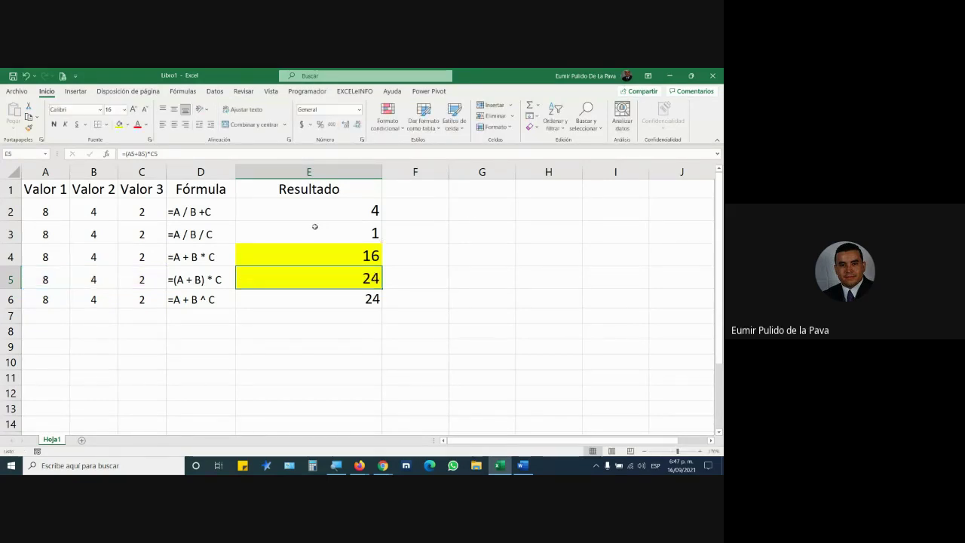
pyautogui.doubleClick(315, 234)
pyautogui.moveTo(317, 232)
pyautogui.mouseDown()
pyautogui.moveTo(241, 231)
pyautogui.moveTo(290, 232)
pyautogui.mouseUp()
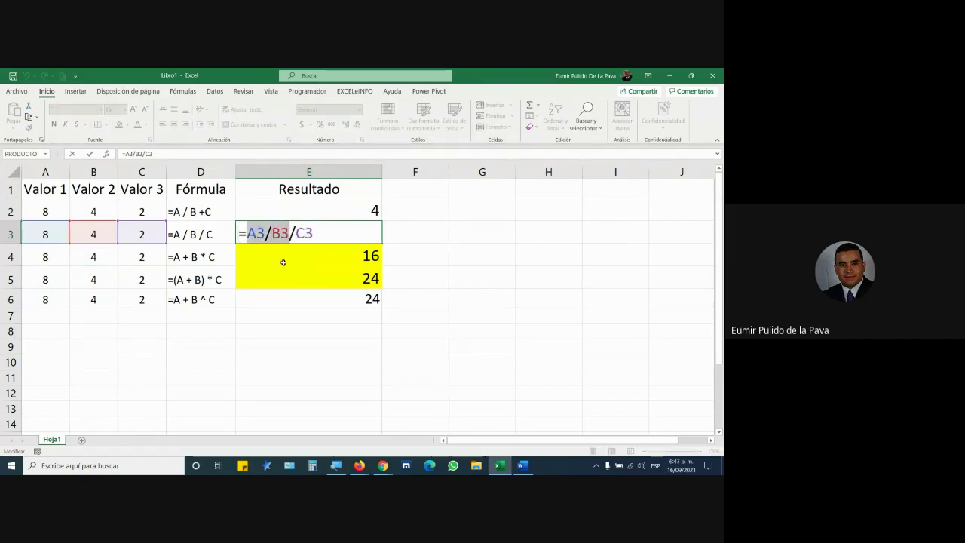
pyautogui.moveTo(246, 232); pyautogui.dragTo(297, 233)
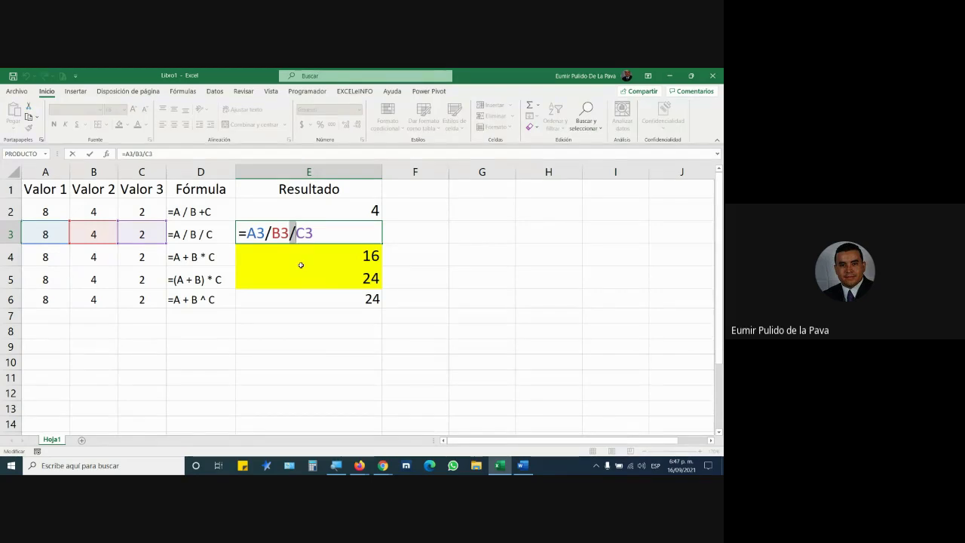
pyautogui.moveTo(273, 233); pyautogui.dragTo(313, 234)
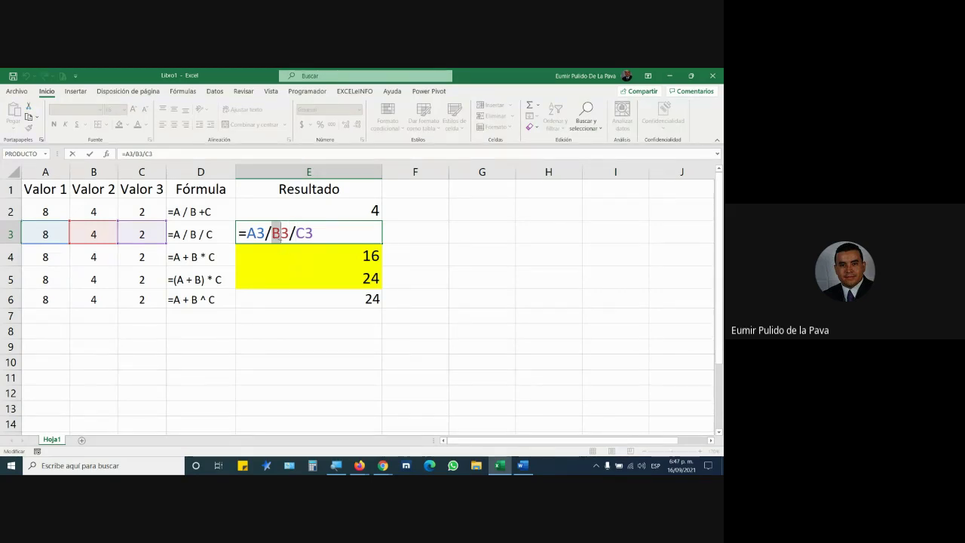
pyautogui.click(272, 233)
pyautogui.write('(')
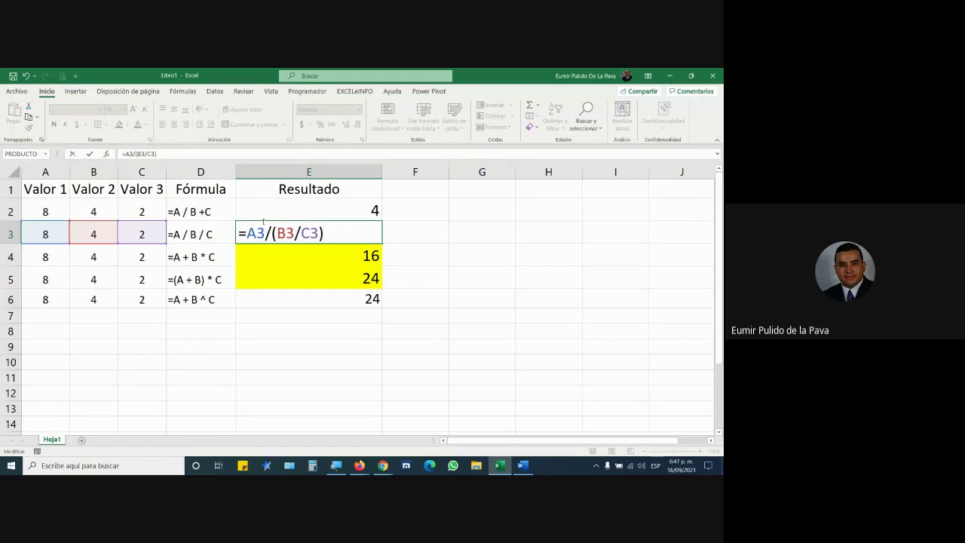
# Remove the parenthesis so E3 stays =A3/B3/C3, returning 1.
pyautogui.moveTo(277, 233); pyautogui.dragTo(320, 234)
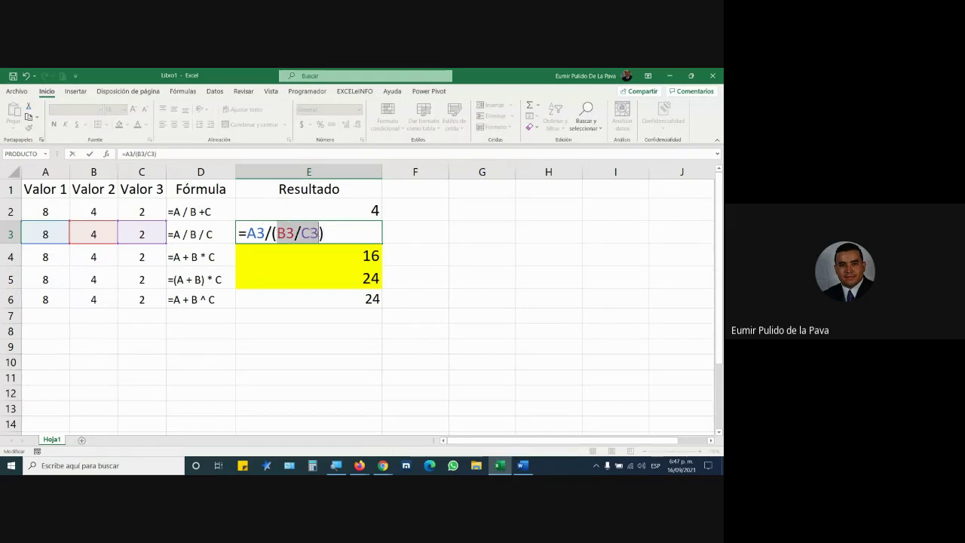
pyautogui.doubleClick(254, 233)
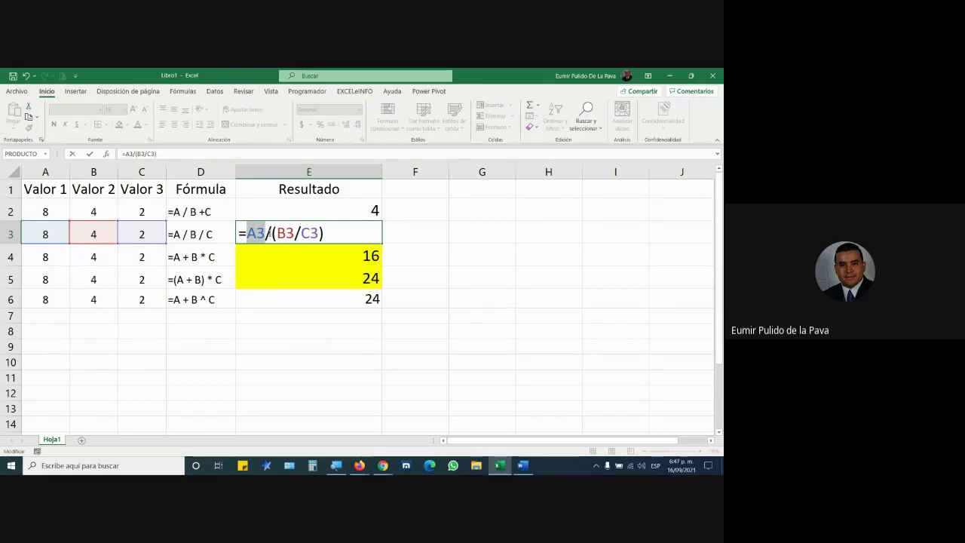
pyautogui.click(281, 239)
pyautogui.press('BackSpace')
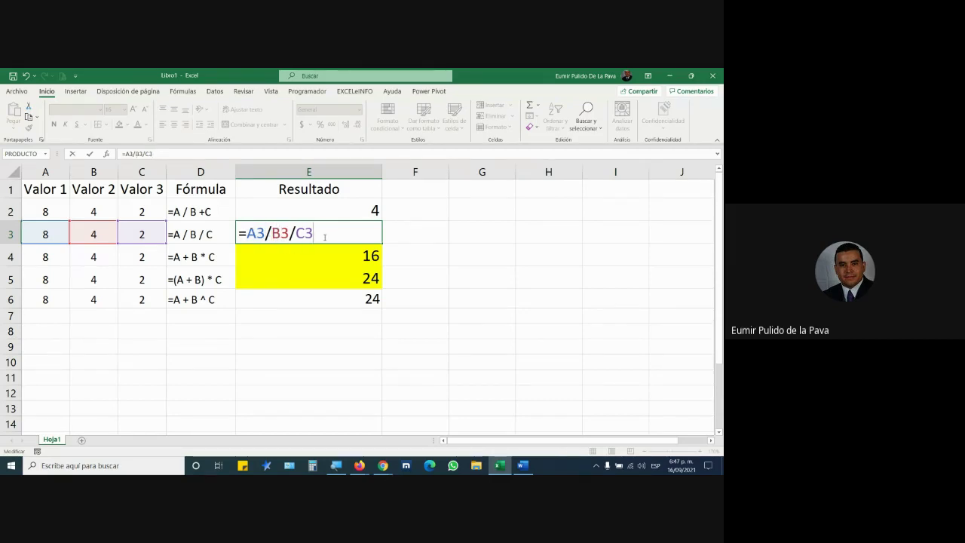
pyautogui.moveTo(247, 233); pyautogui.dragTo(291, 233)
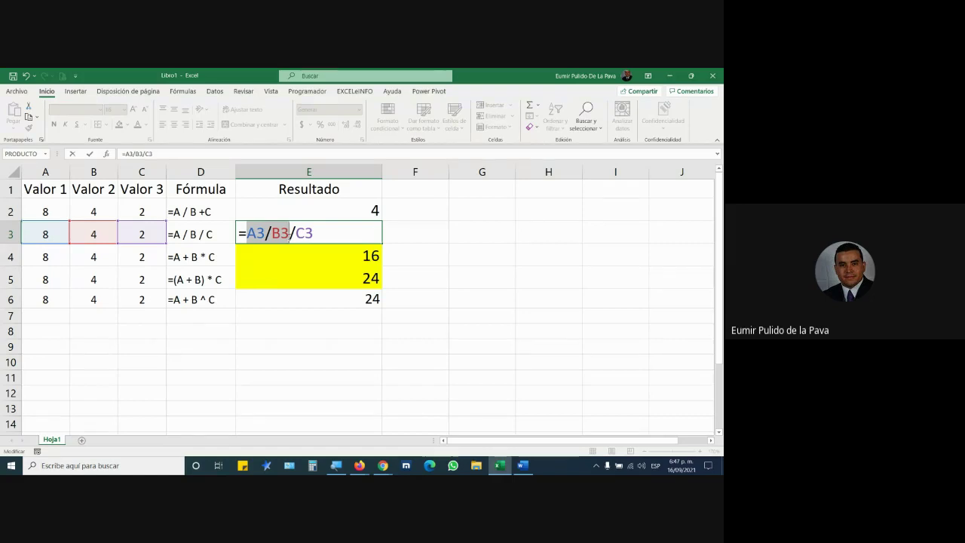
pyautogui.moveTo(290, 234); pyautogui.dragTo(324, 236)
pyautogui.press('Return')
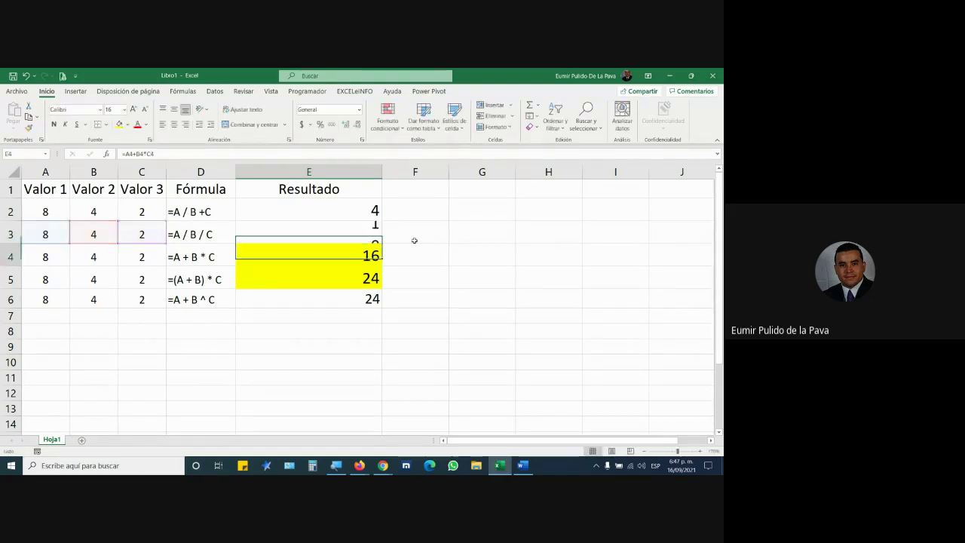
# Lower the participant's raised hand in Meet's People list, then go back to Excel.
pyautogui.moveTo(383, 465)
pyautogui.click(349, 429)
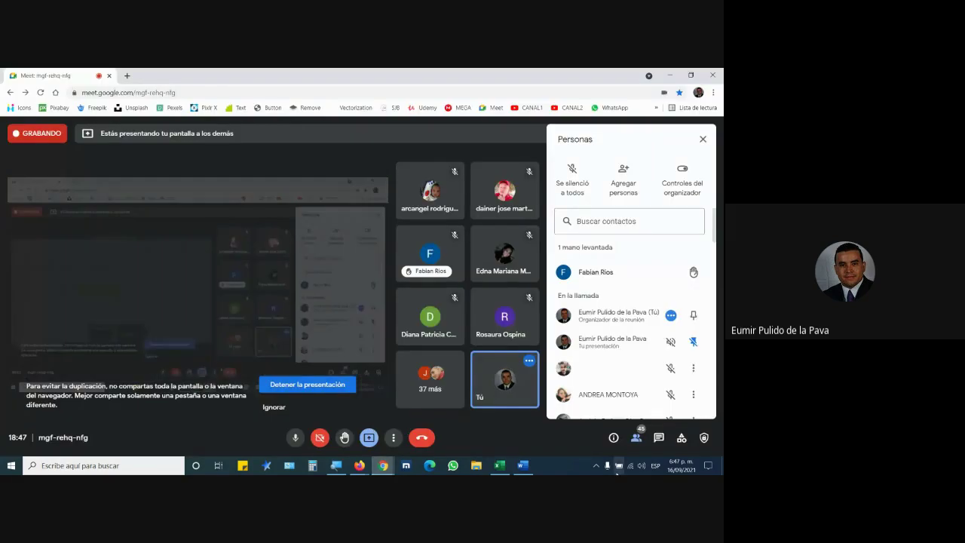
pyautogui.click(659, 438)
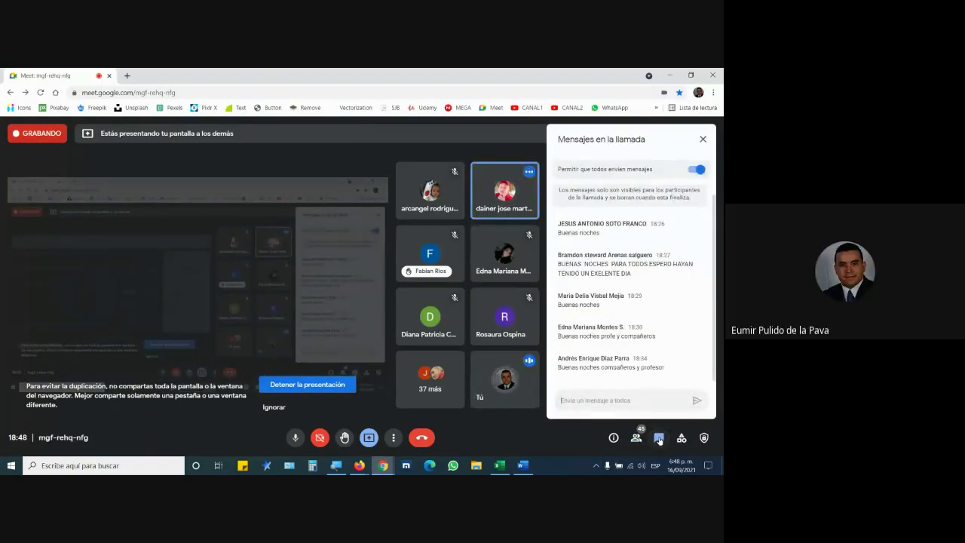
pyautogui.click(636, 443)
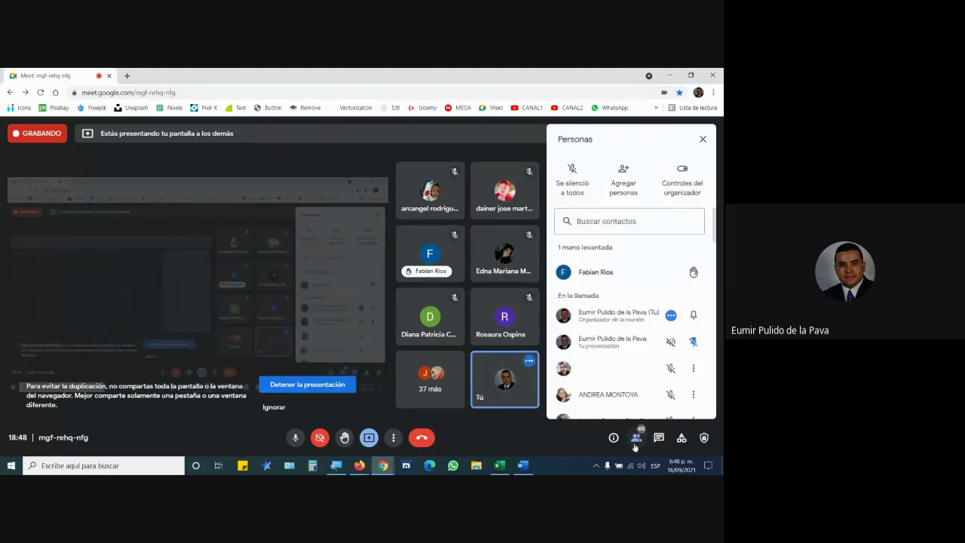
pyautogui.click(693, 272)
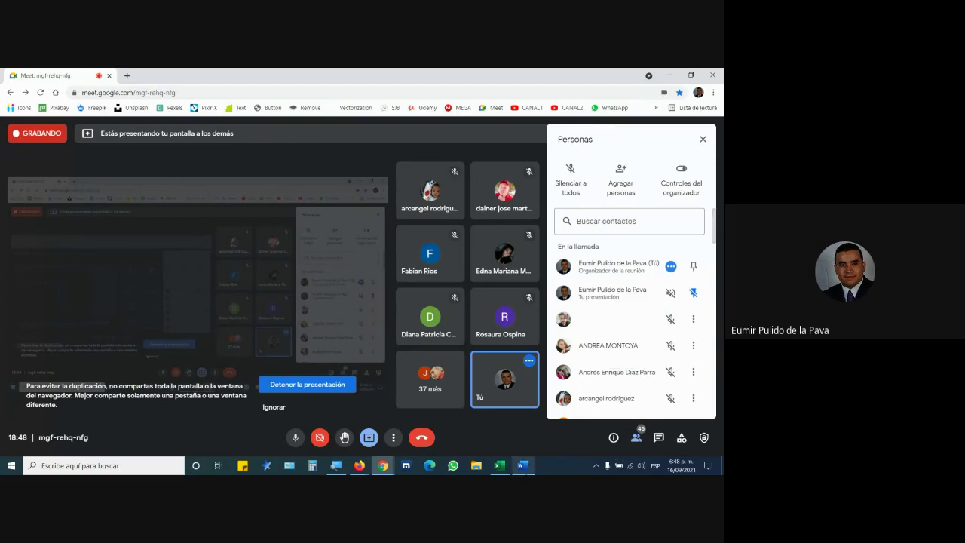
pyautogui.click(498, 467)
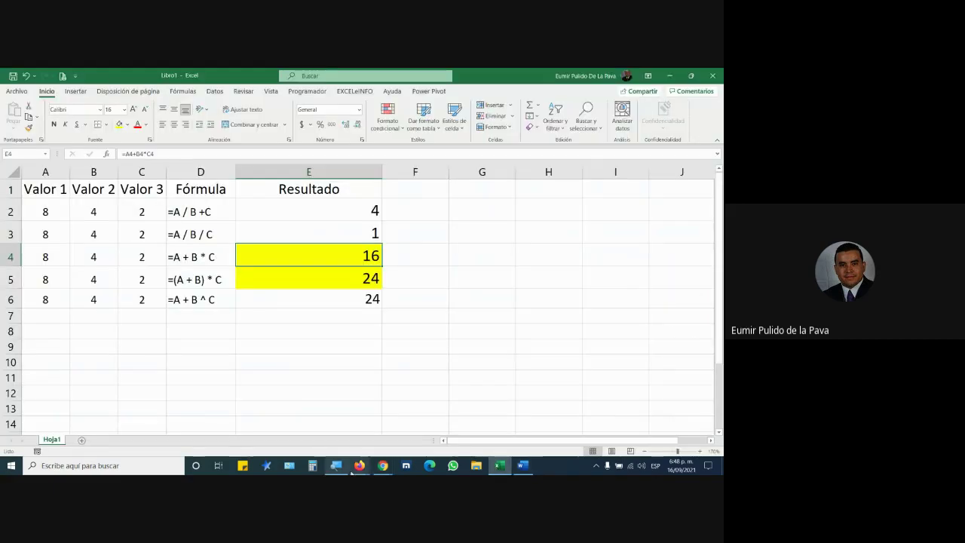
# Find the Uso de paréntesis.xlsx file name in the course guide PDF.
pyautogui.moveTo(360, 466)
pyautogui.click(408, 422)
pyautogui.scroll(-3, 389, 330)
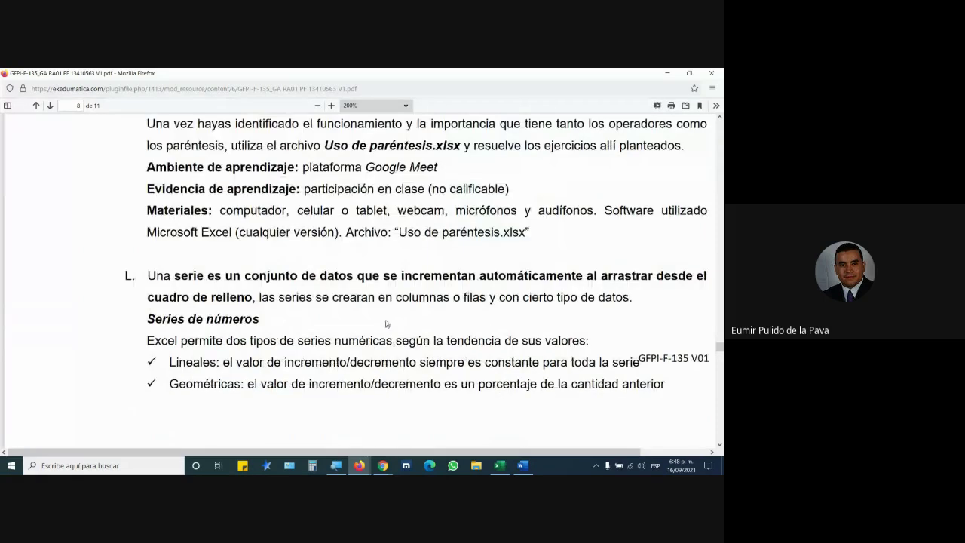
pyautogui.scroll(2, 386, 324)
pyautogui.moveTo(325, 236); pyautogui.dragTo(460, 236)
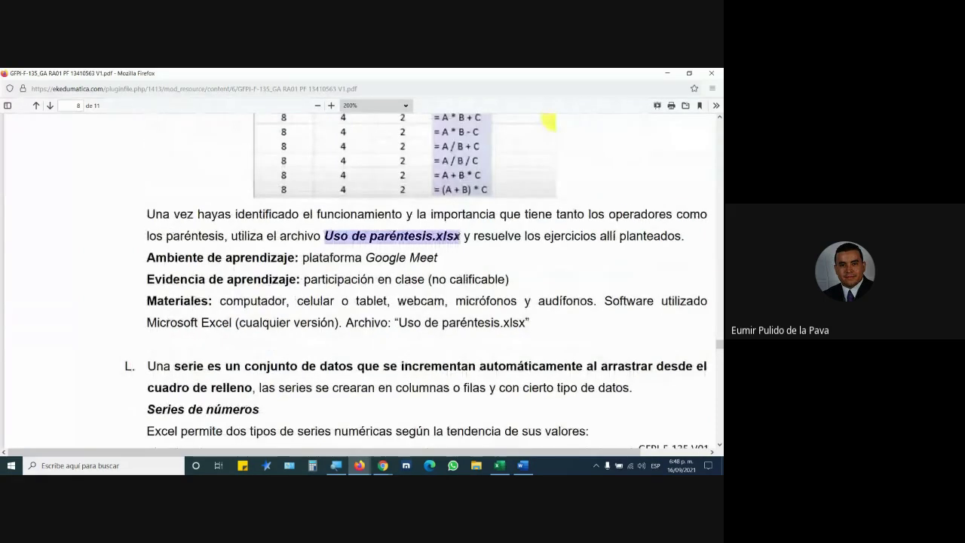
# Download and open Uso de paréntesis.xlsx from the Moodle ARCHIVOS PARA DESCARGAR folder.
pyautogui.moveTo(360, 465)
pyautogui.click(336, 422)
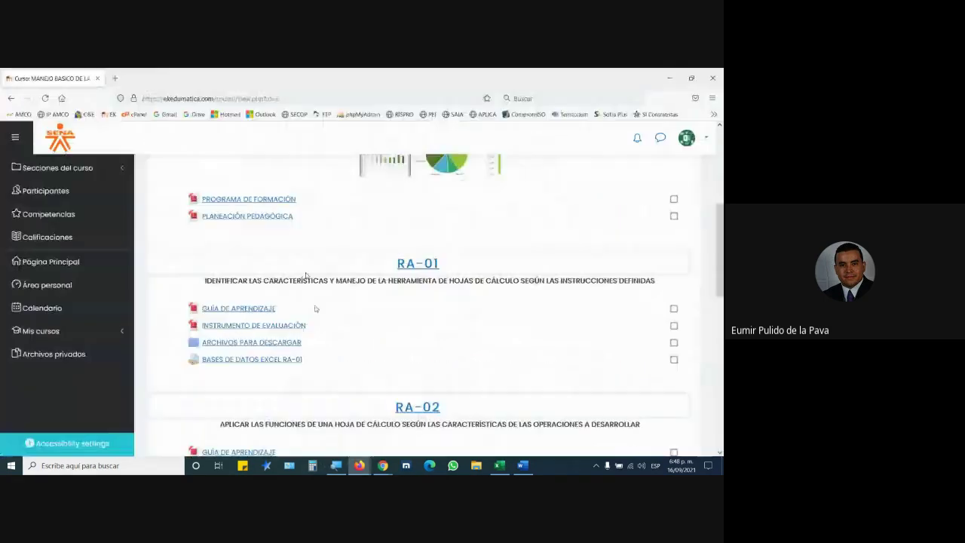
pyautogui.click(258, 344)
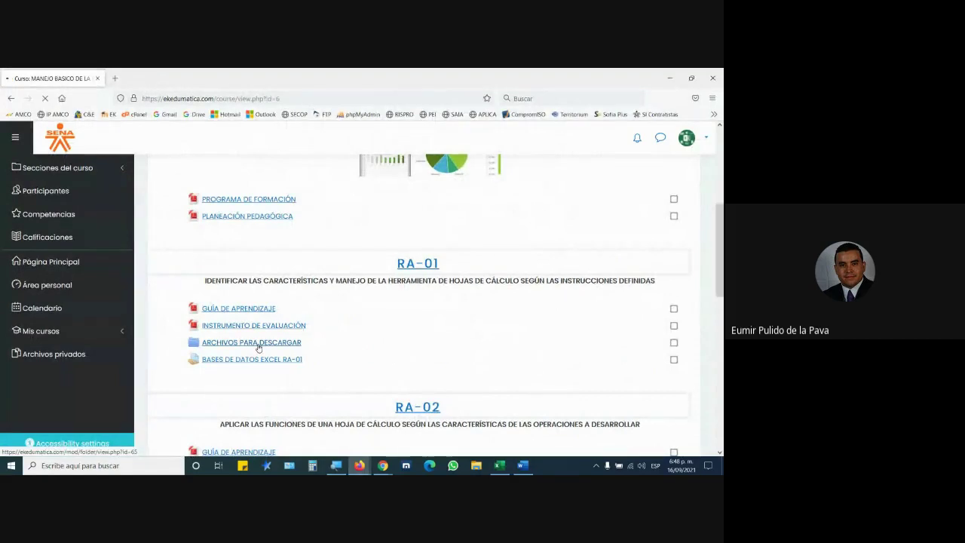
pyautogui.scroll(-1, 252, 347)
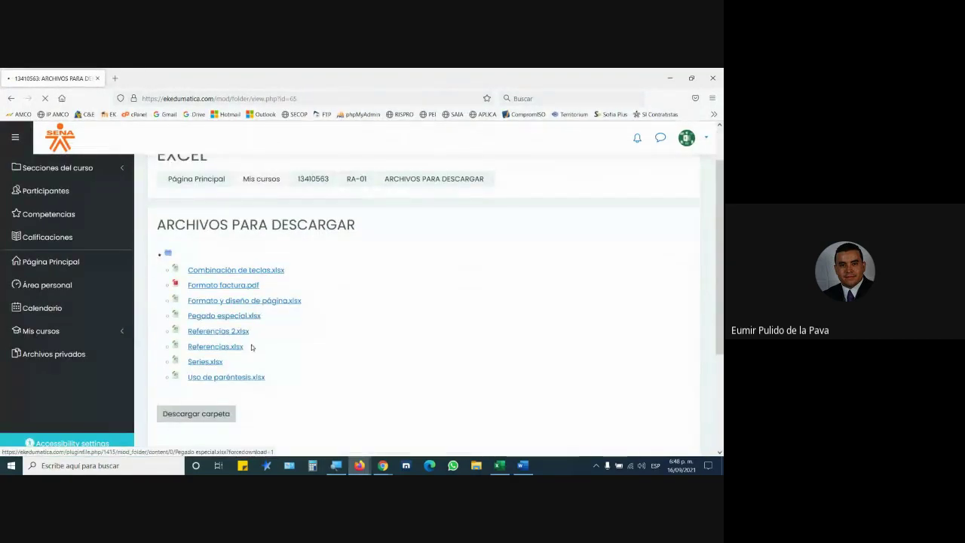
pyautogui.click(243, 379)
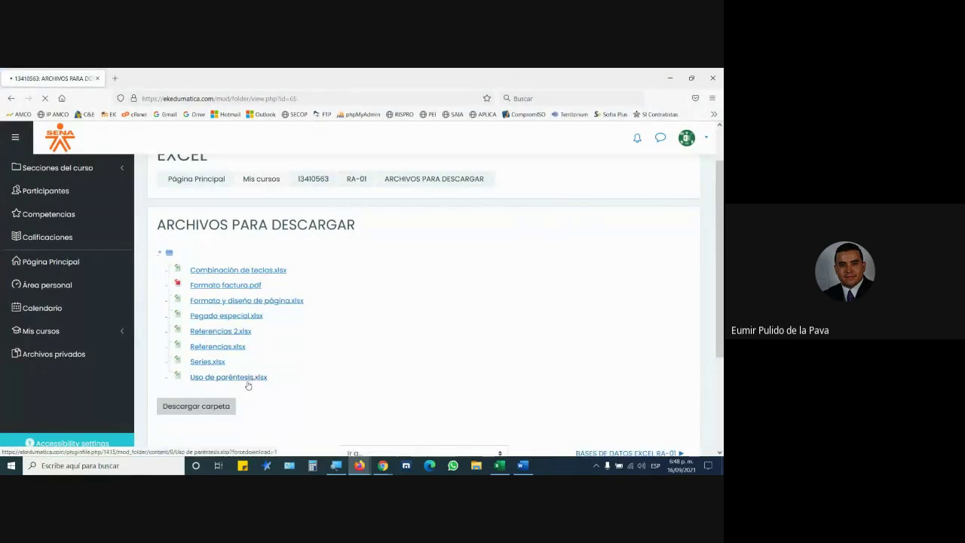
pyautogui.click(142, 204)
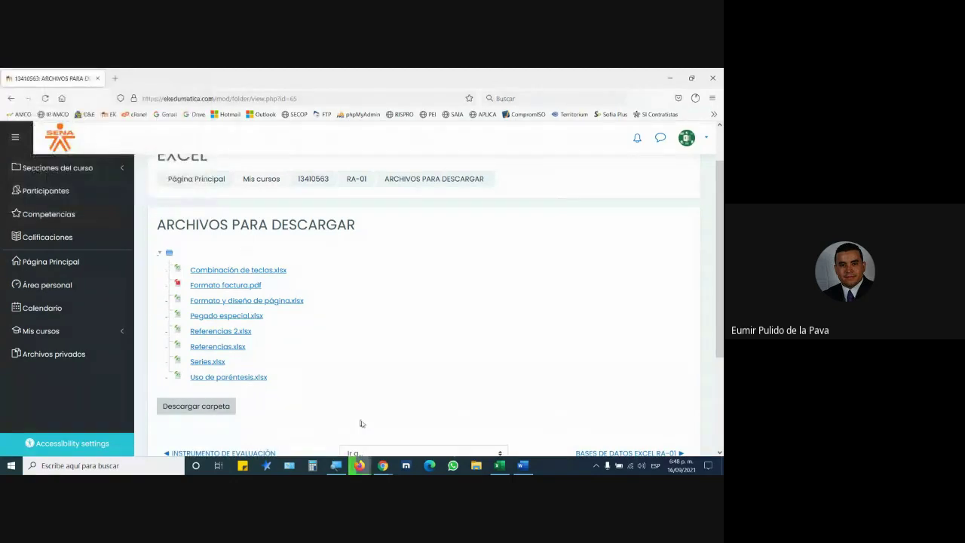
# Check the Meet chat, then switch to the Uso de paréntesis workbook.
pyautogui.moveTo(390, 469)
pyautogui.click(441, 411)
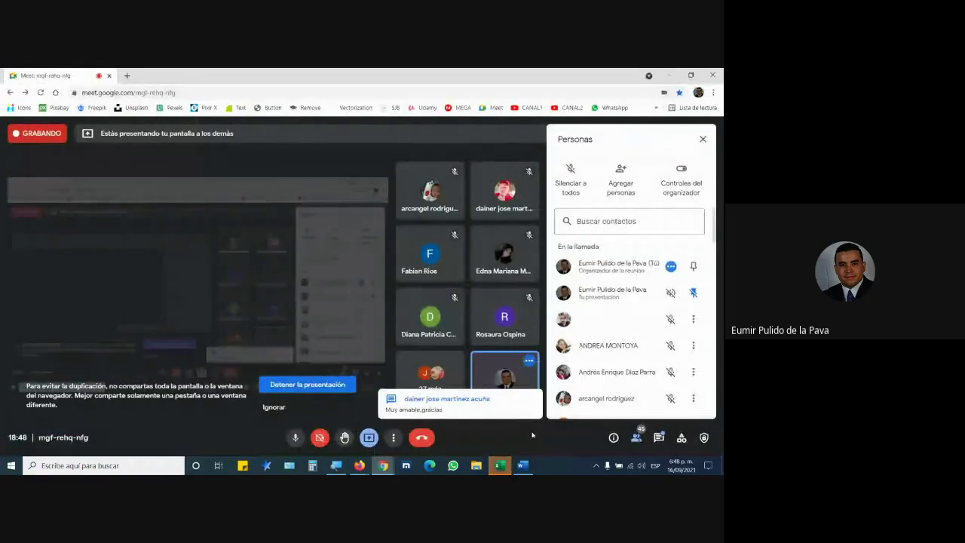
pyautogui.click(660, 438)
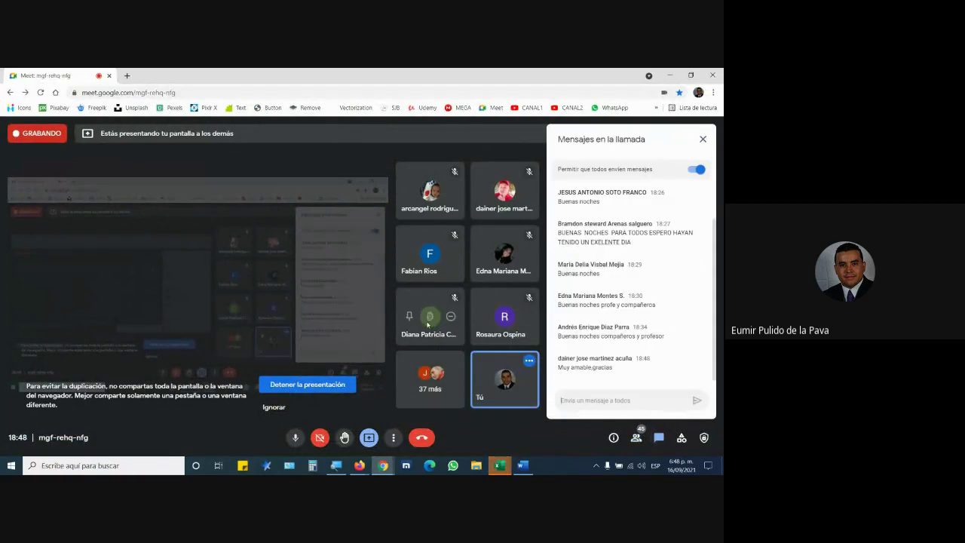
pyautogui.moveTo(500, 465)
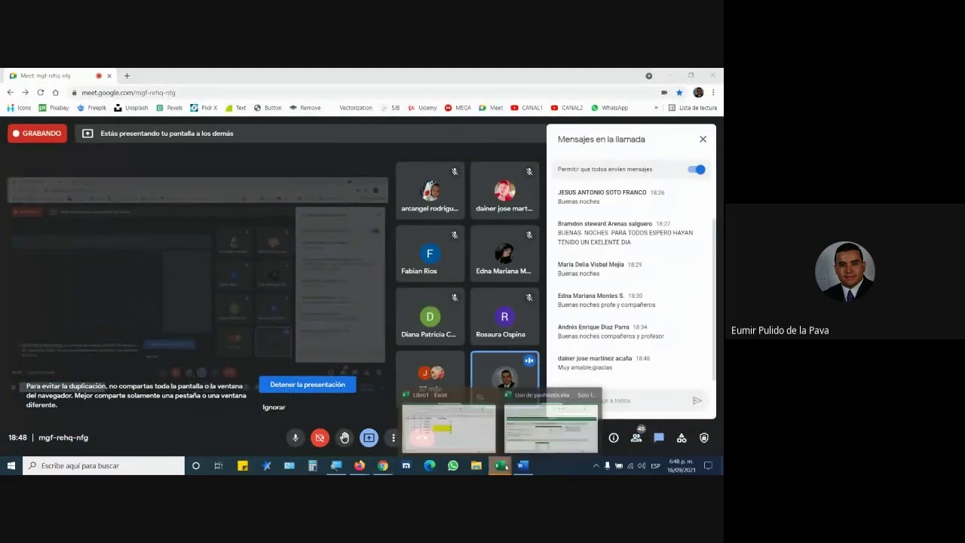
pyautogui.click(474, 384)
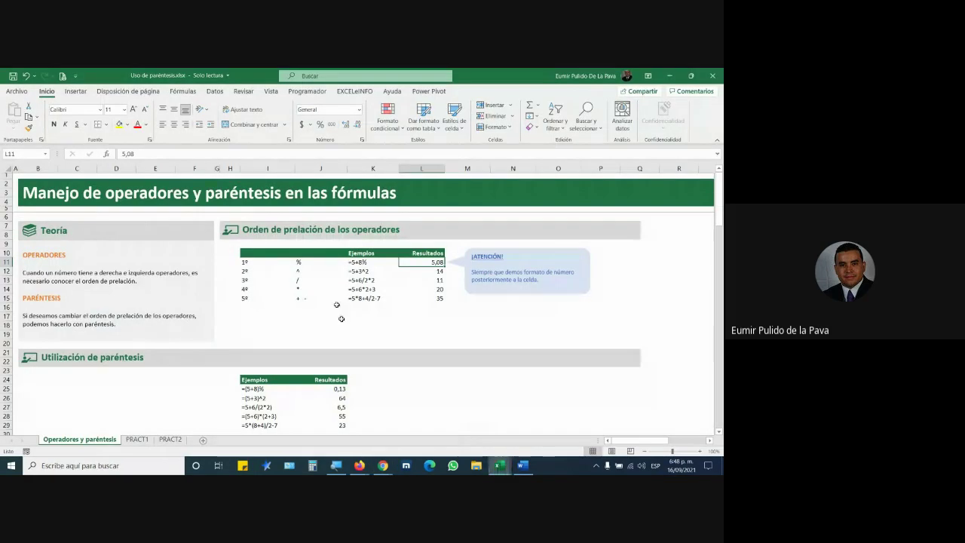
# Review the PRACT1 values in A1:C1 and results in D1–D2, then display PRACT2.
pyautogui.click(137, 439)
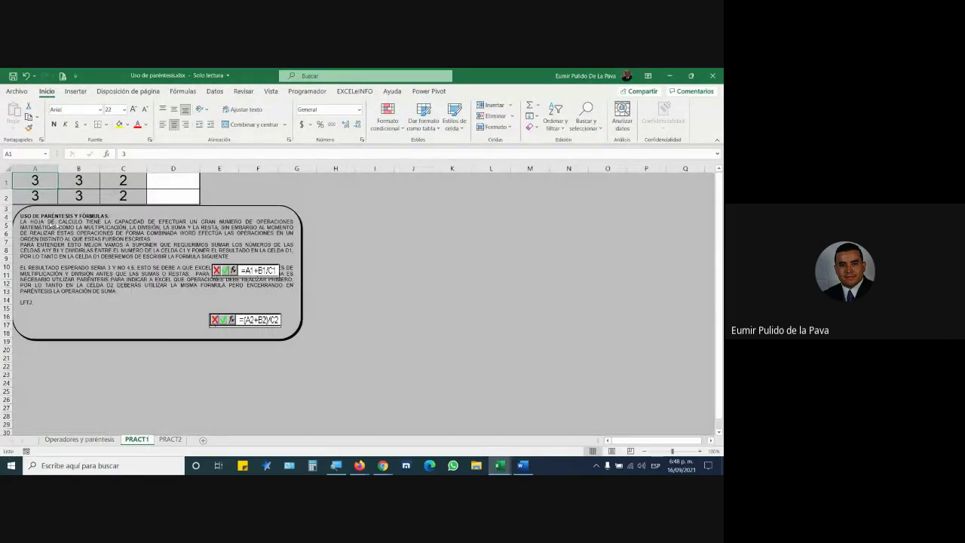
pyautogui.click(155, 185)
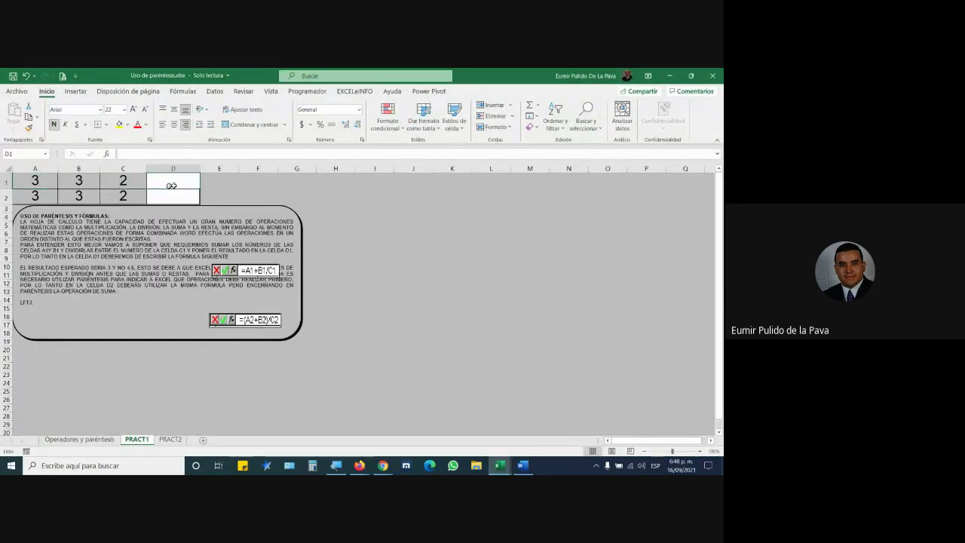
pyautogui.click(34, 179)
pyautogui.moveTo(35, 180); pyautogui.dragTo(117, 180)
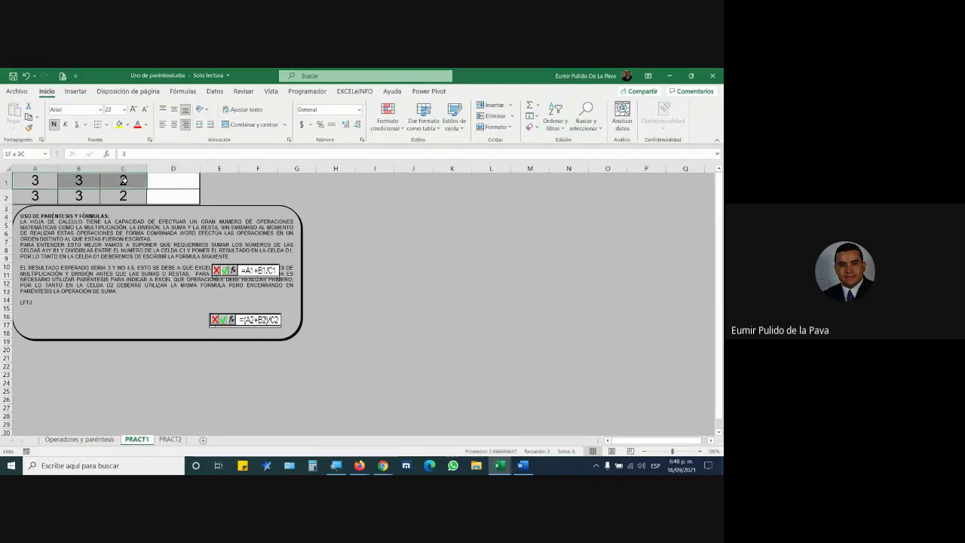
pyautogui.moveTo(125, 180); pyautogui.dragTo(173, 182)
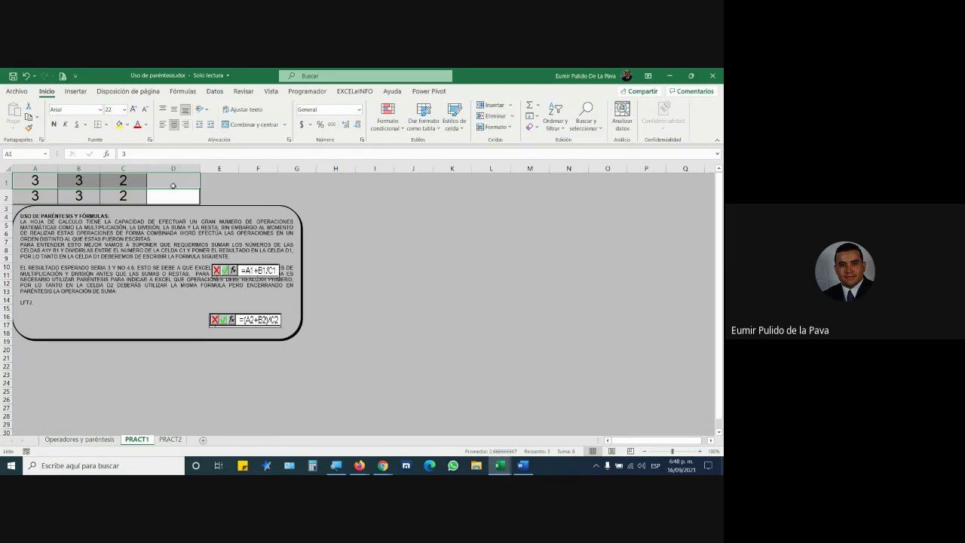
pyautogui.click(174, 185)
pyautogui.click(173, 195)
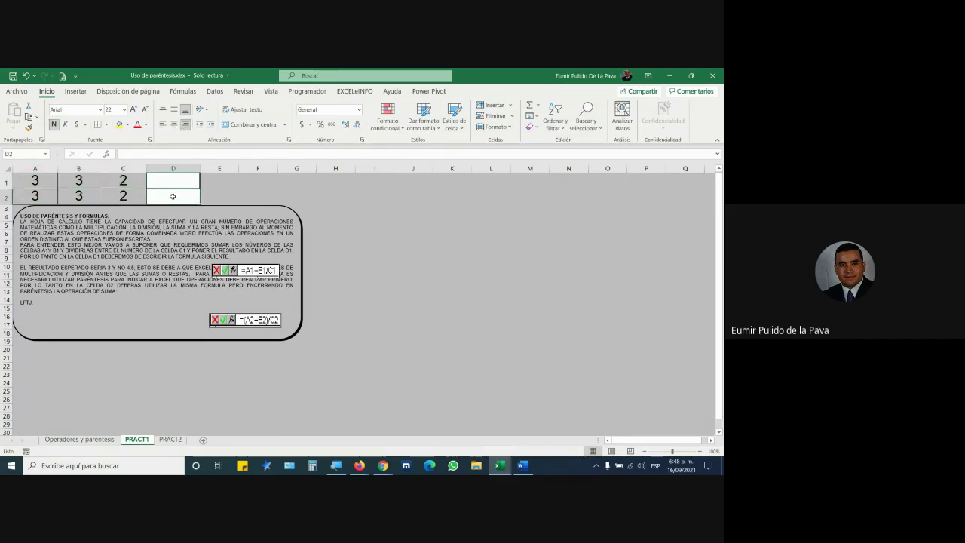
pyautogui.click(169, 439)
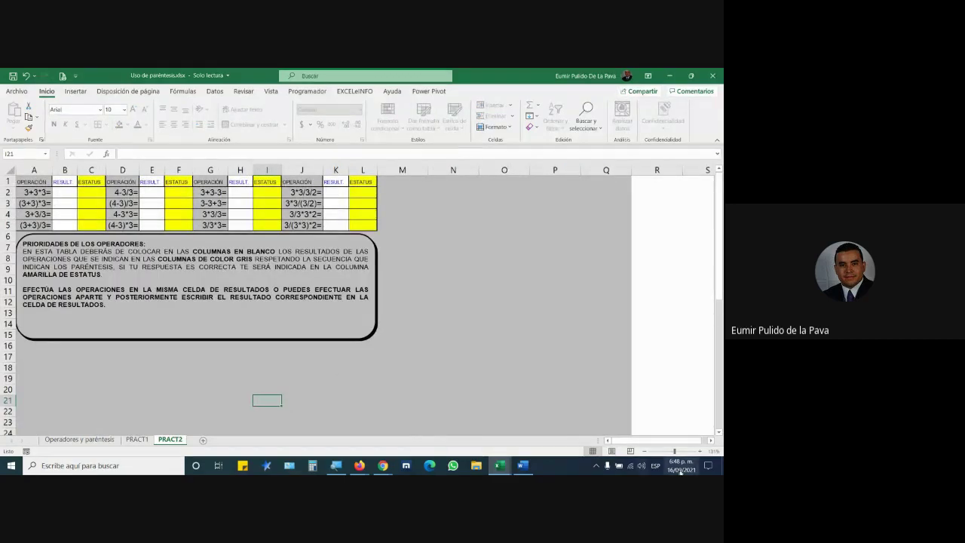
# Zoom the PRACT2 sheet in and select the operation 3*3/3/2= in J2.
pyautogui.moveTo(676, 451); pyautogui.dragTo(686, 450)
pyautogui.scroll(1, 279, 301)
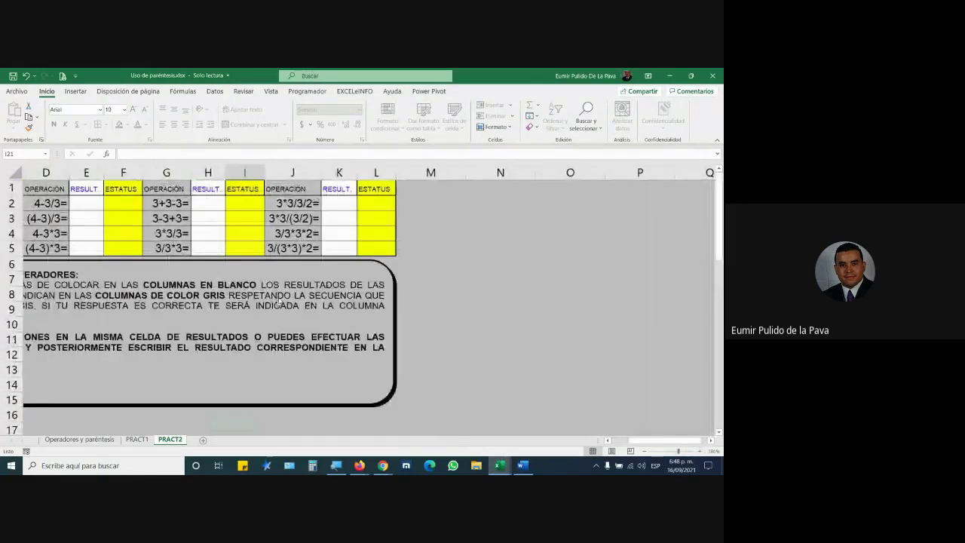
pyautogui.click(291, 203)
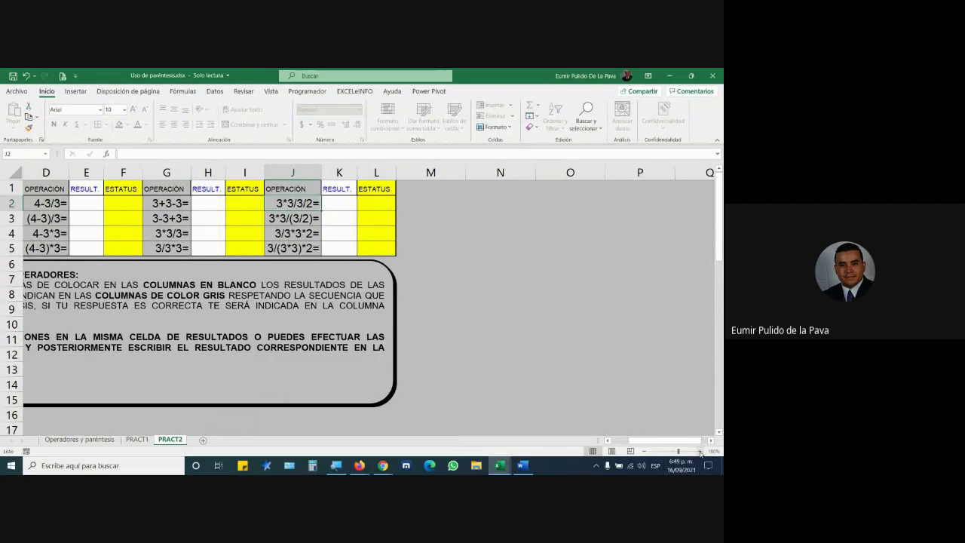
pyautogui.click(700, 451)
pyautogui.click(701, 451)
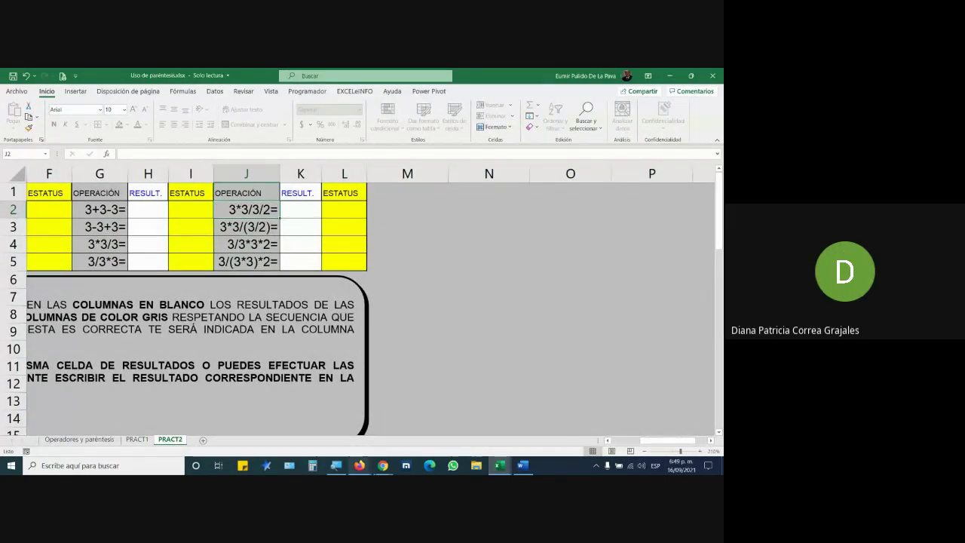
pyautogui.moveTo(388, 473)
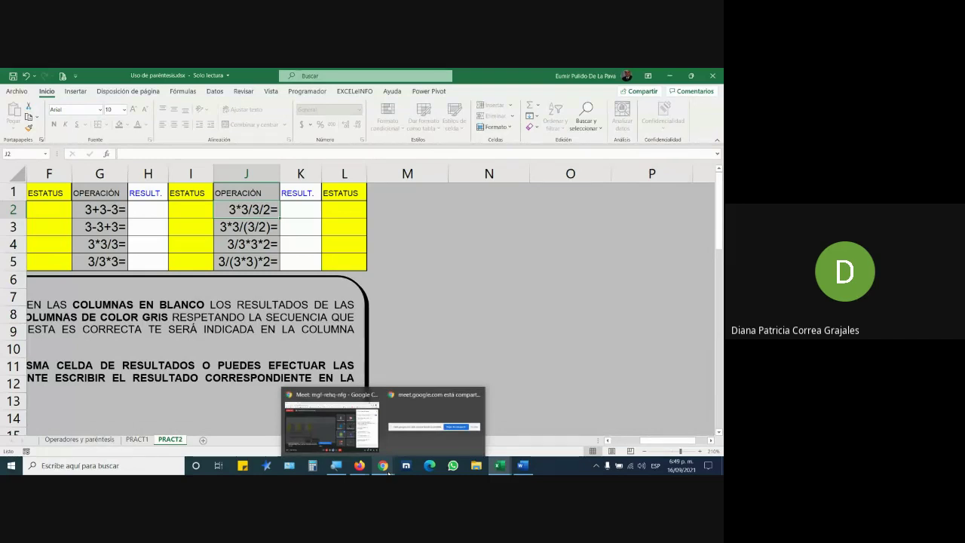
pyautogui.click(410, 296)
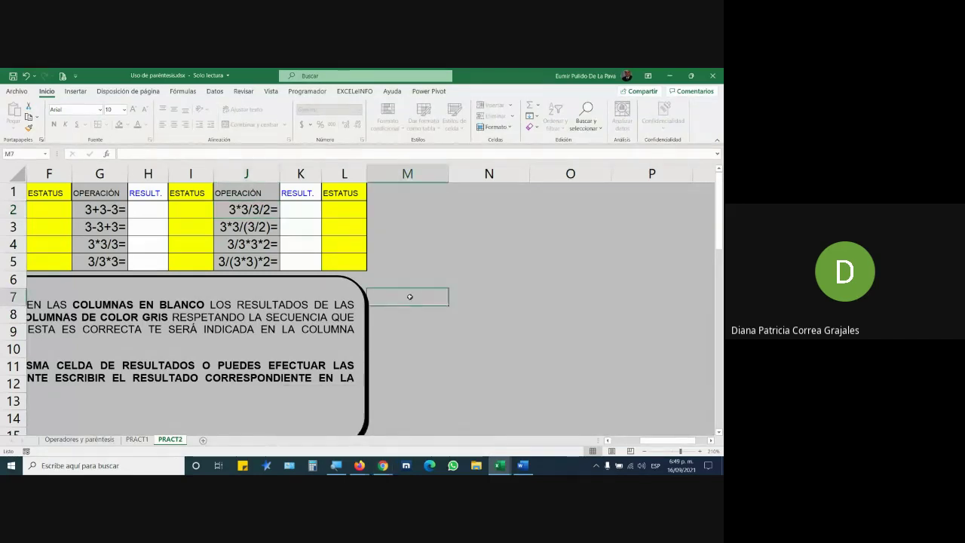
pyautogui.moveTo(647, 444); pyautogui.dragTo(613, 446)
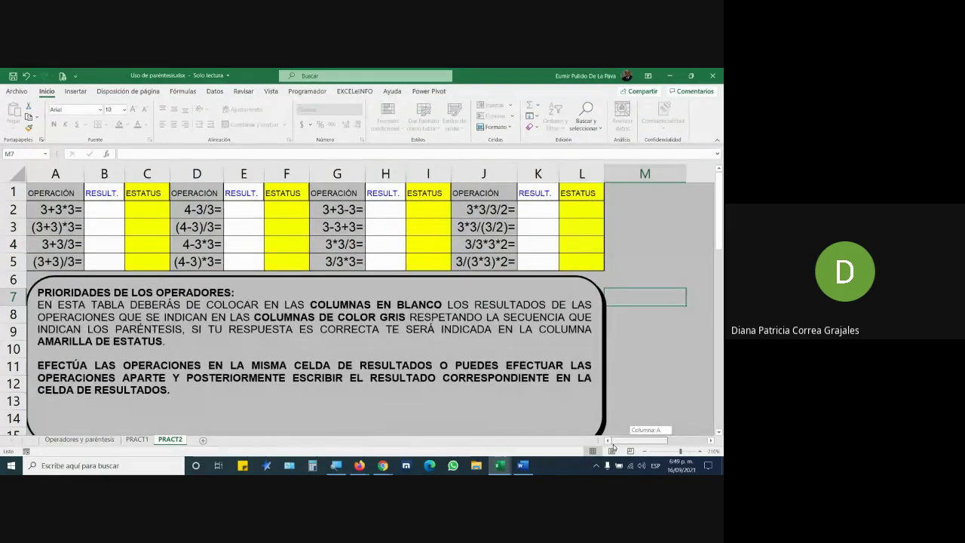
pyautogui.moveTo(614, 447); pyautogui.dragTo(633, 446)
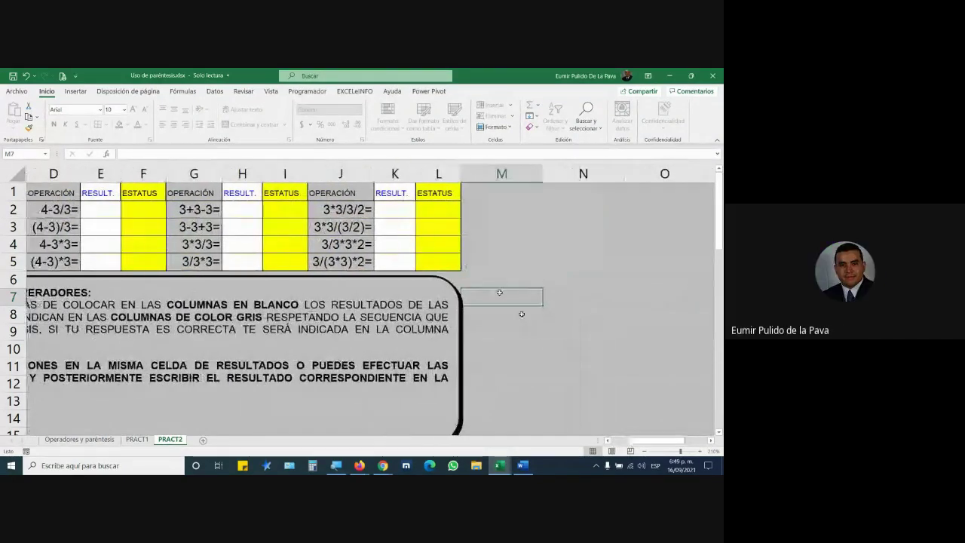
pyautogui.click(332, 210)
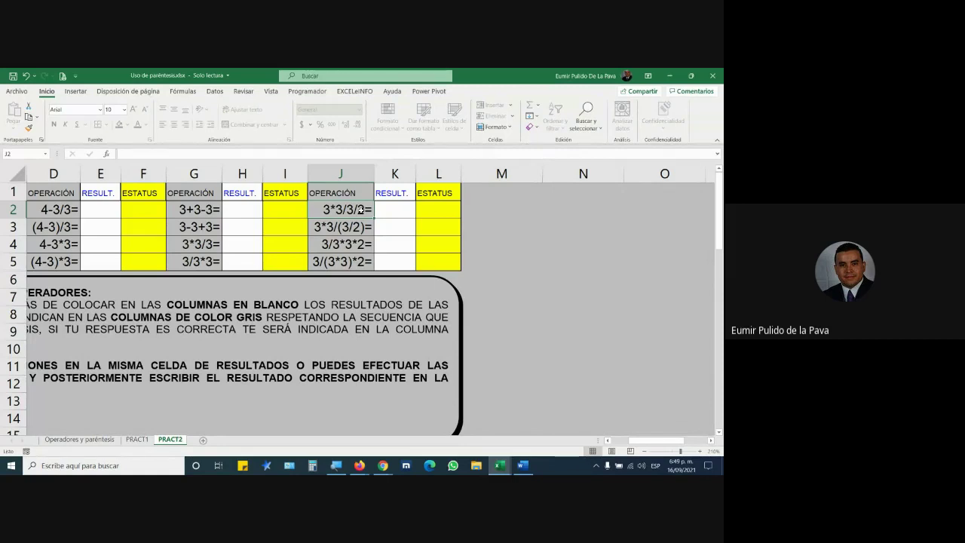
# Answer K2 with 1,5, overwrite it with 2, and move to result cell K5.
pyautogui.click(383, 212)
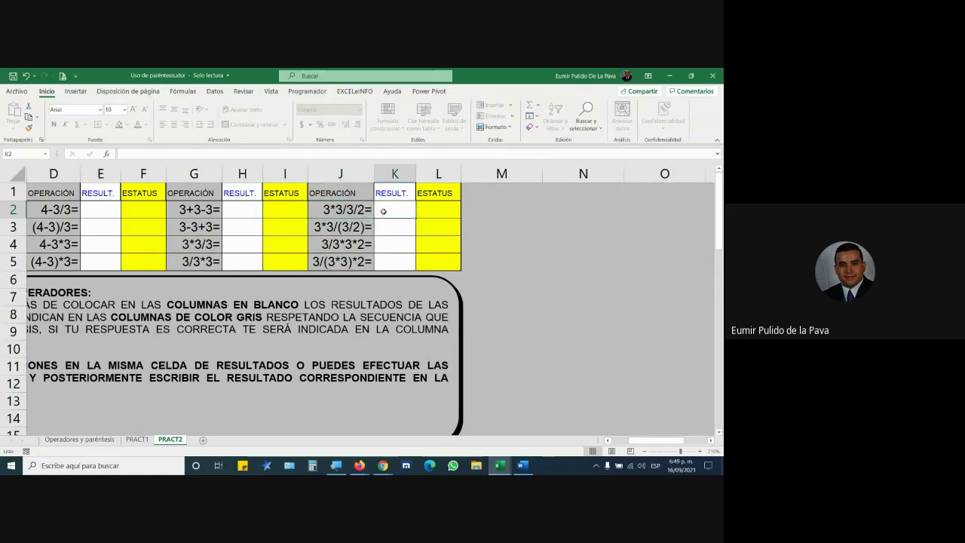
pyautogui.write('1,5')
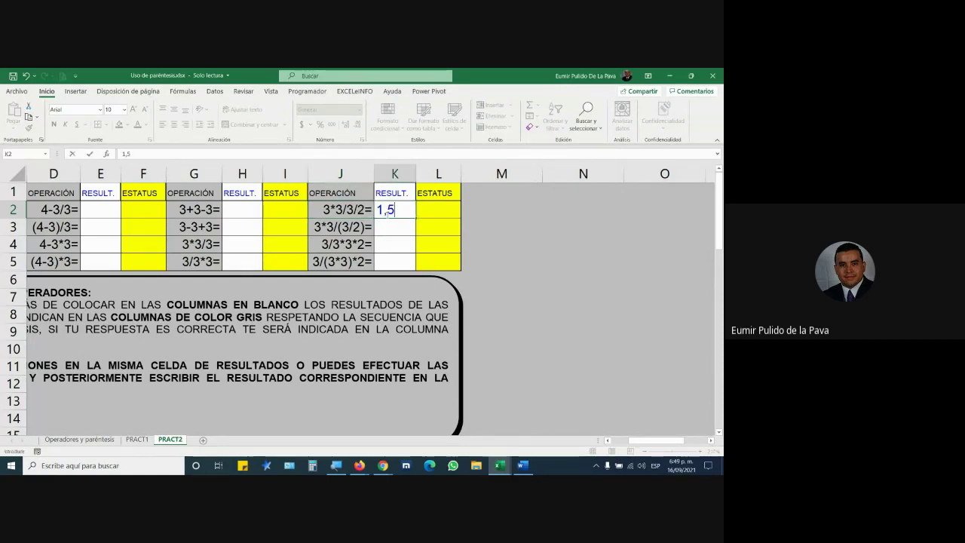
pyautogui.press('Return')
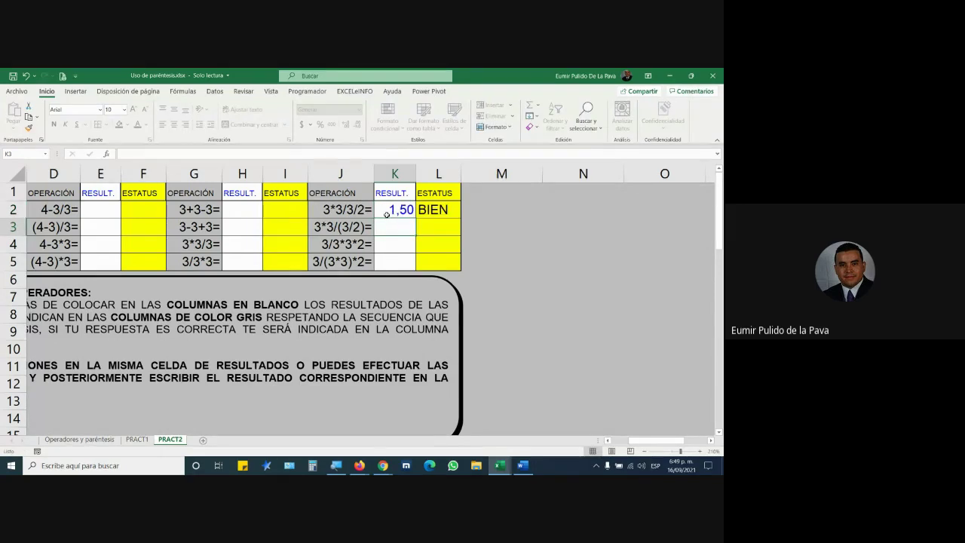
pyautogui.moveTo(395, 211); pyautogui.dragTo(437, 211)
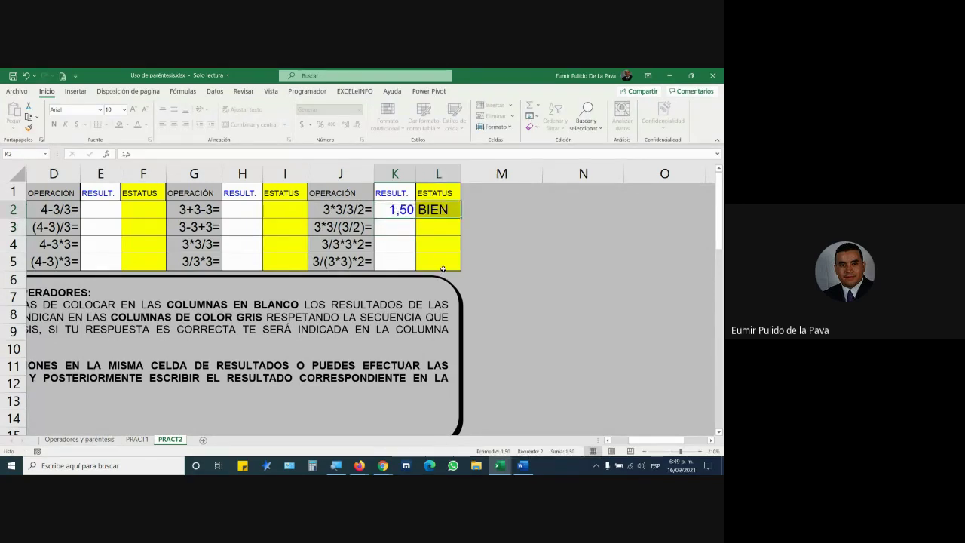
pyautogui.click(399, 213)
pyautogui.write('2')
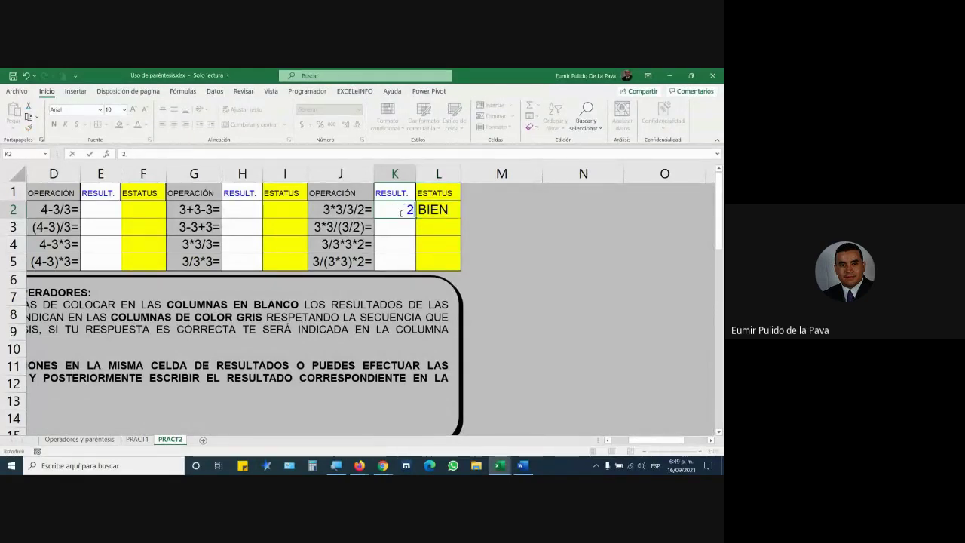
pyautogui.press('Return')
pyautogui.click(409, 210)
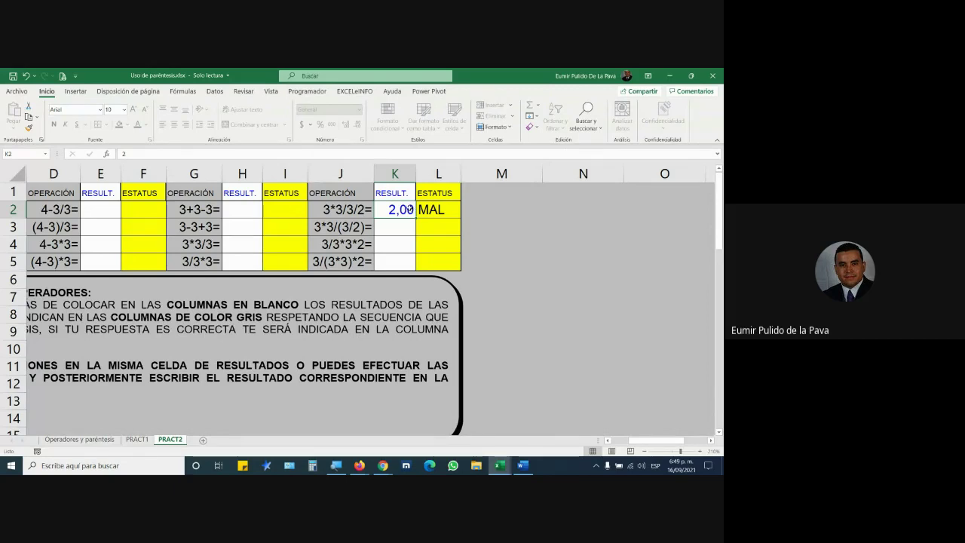
pyautogui.click(369, 261)
pyautogui.click(377, 261)
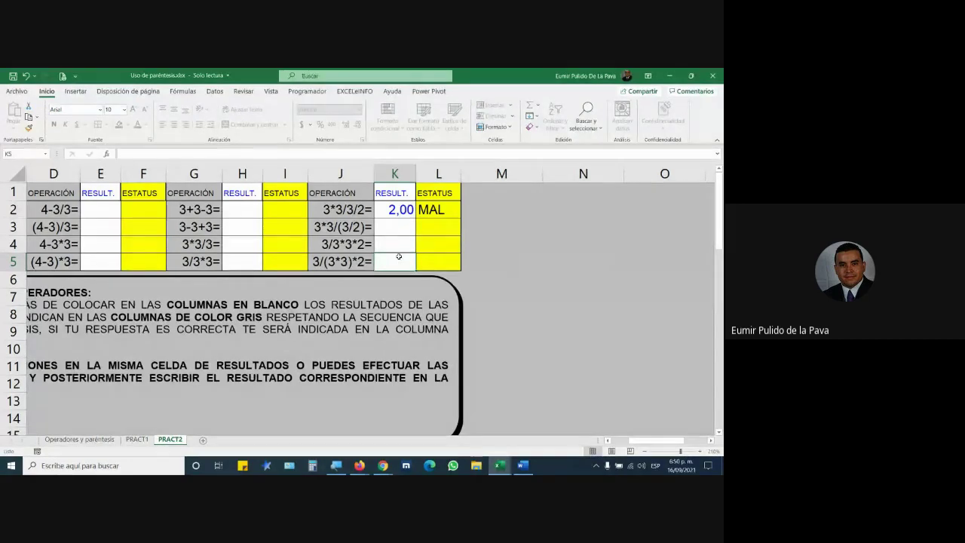
# Enter =3/(3*3)*2 in K5, then replace it with the typed value 0,67.
pyautogui.write('=3/')
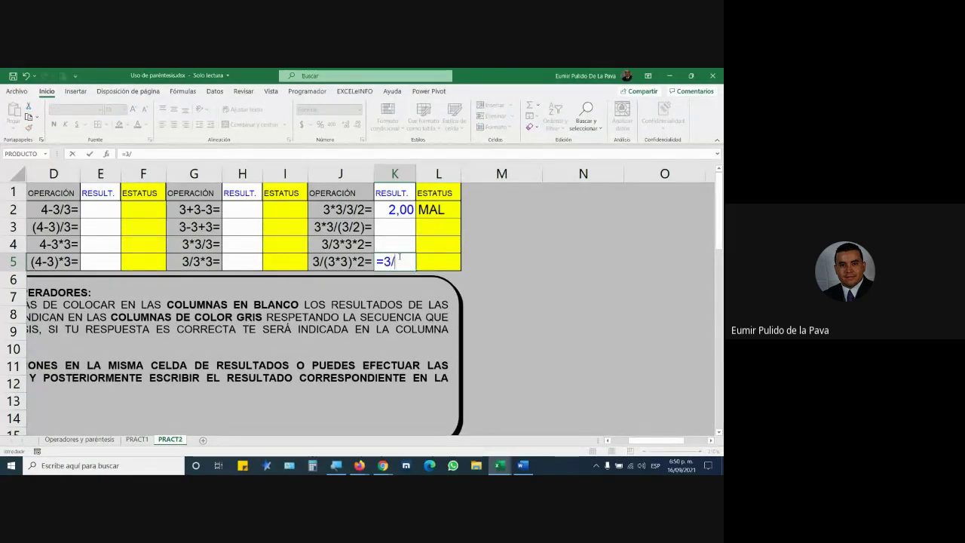
pyautogui.write('(39')
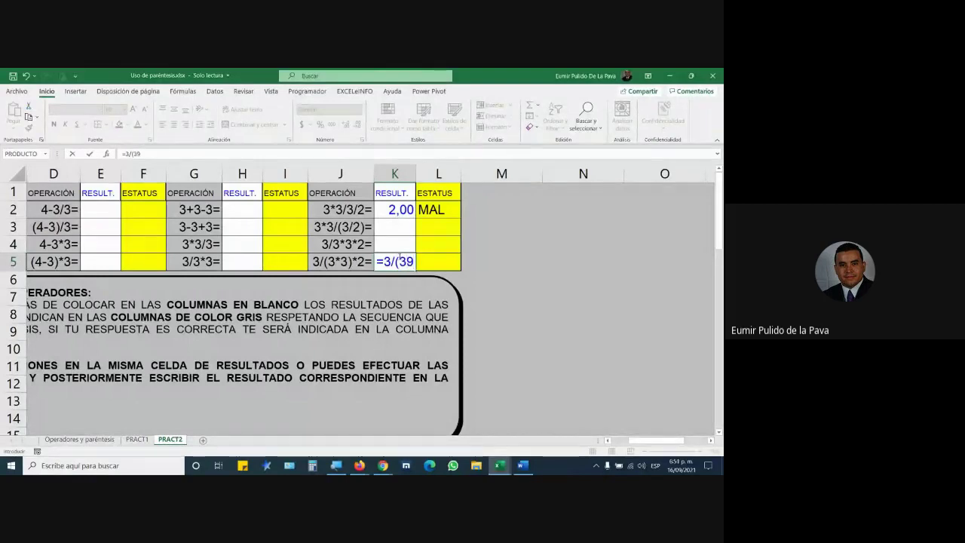
pyautogui.press('BackSpace')
pyautogui.write('*3')
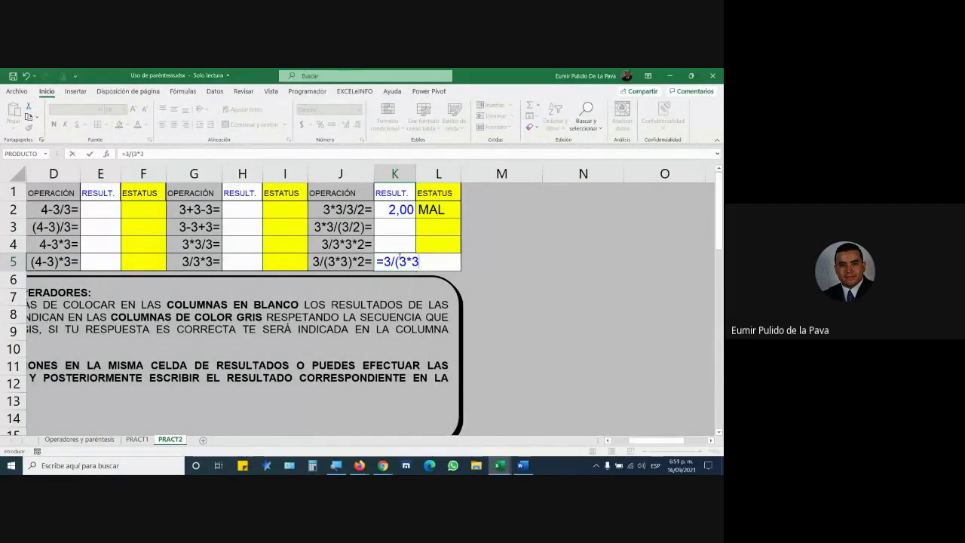
pyautogui.write(')*2')
pyautogui.hotkey('ctrl', 'Return')
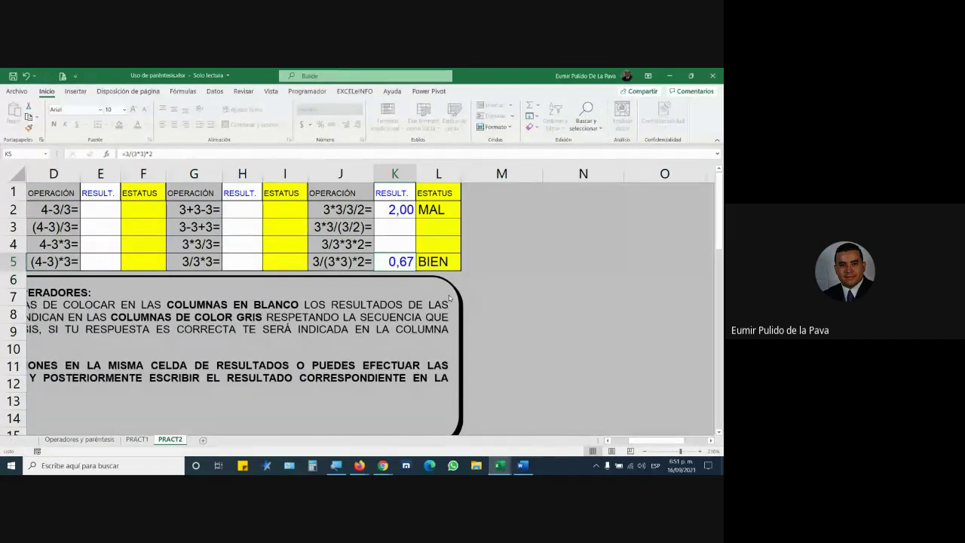
pyautogui.write('0,6')
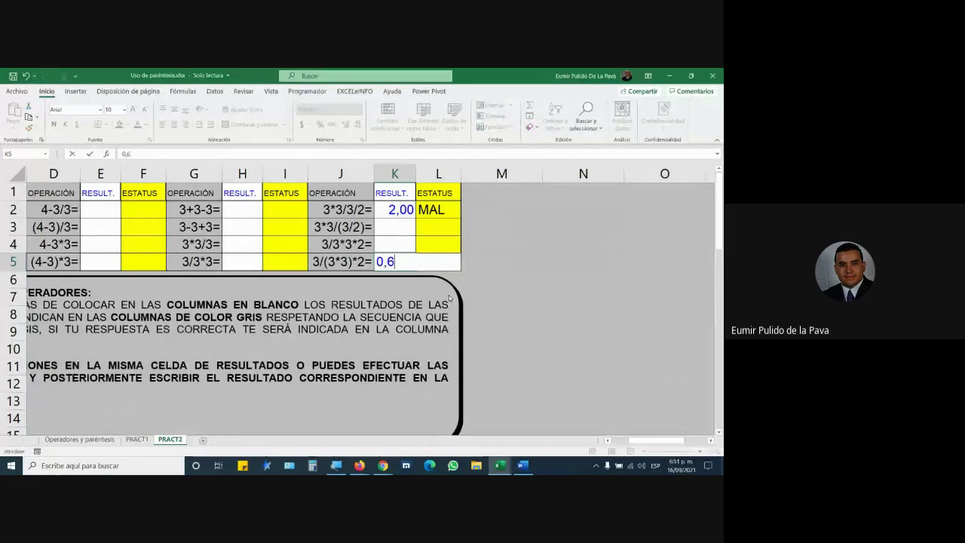
pyautogui.write('7')
pyautogui.press('Return')
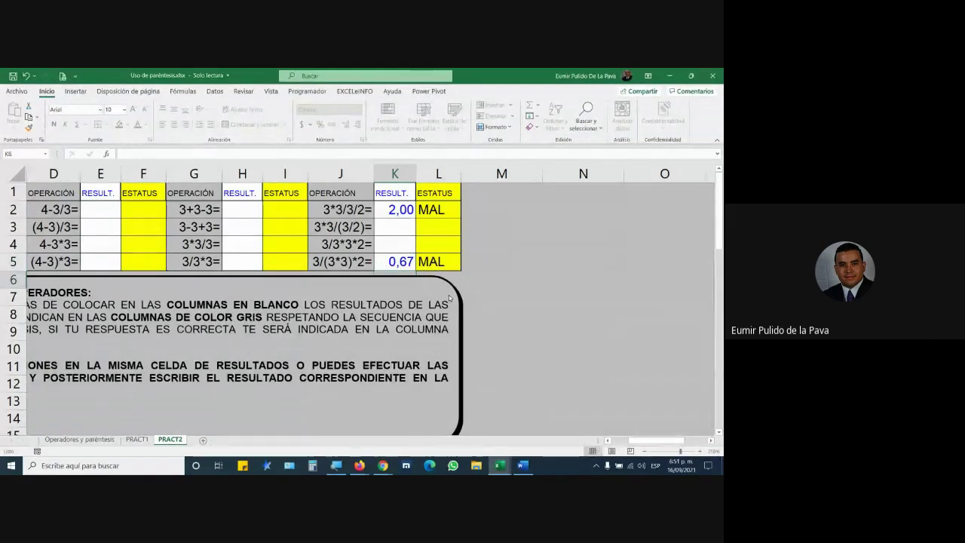
pyautogui.click(400, 263)
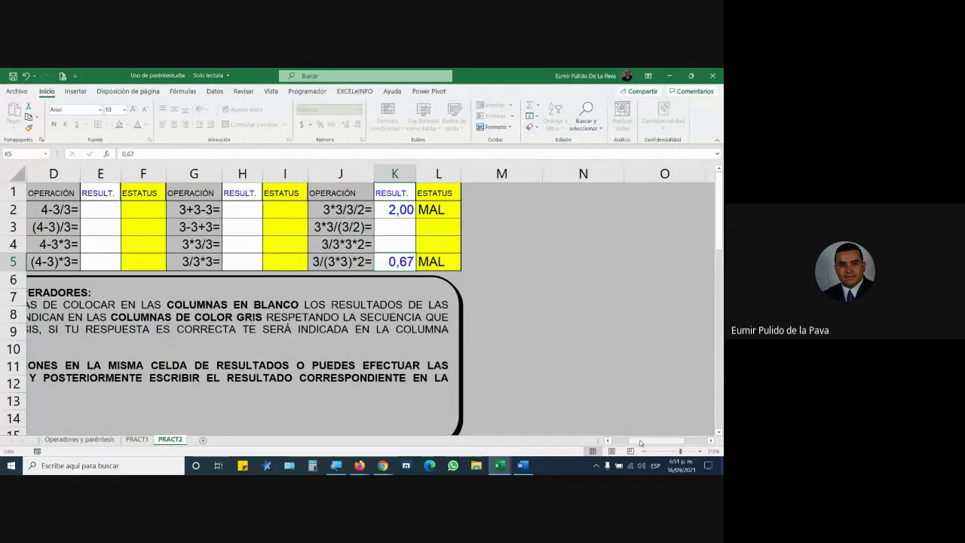
# Start a =3+3/3 entry in B4, cancel it, and switch to the Meet call.
pyautogui.moveTo(656, 441); pyautogui.dragTo(634, 440)
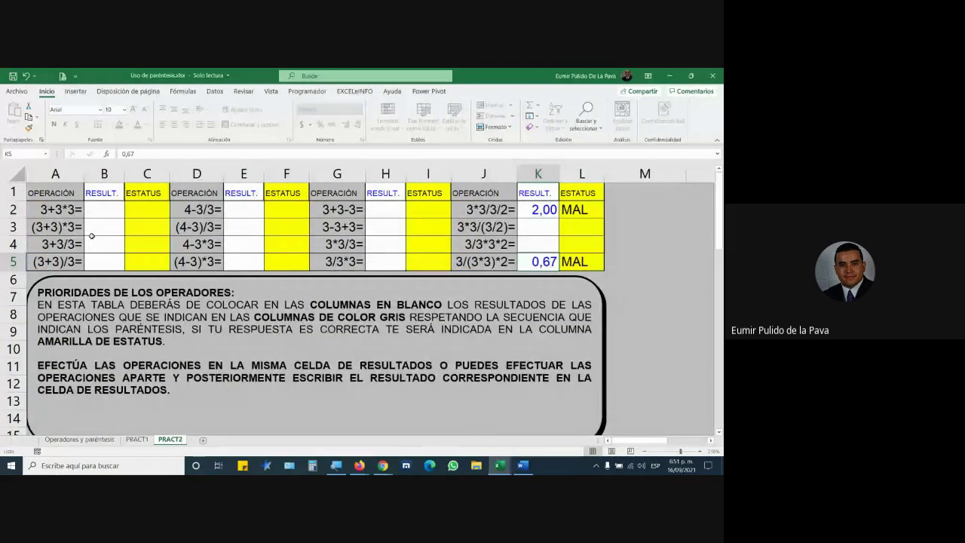
pyautogui.click(95, 210)
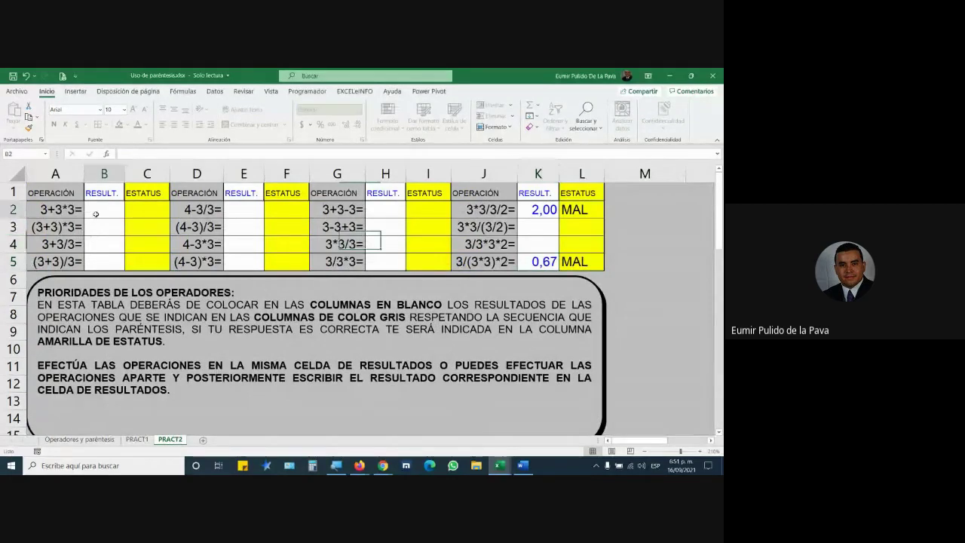
pyautogui.click(95, 229)
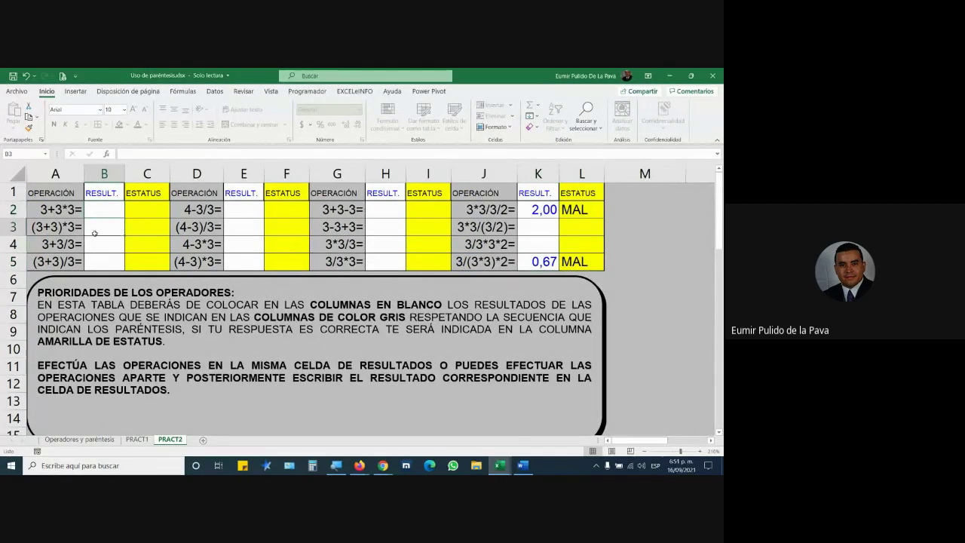
pyautogui.click(95, 244)
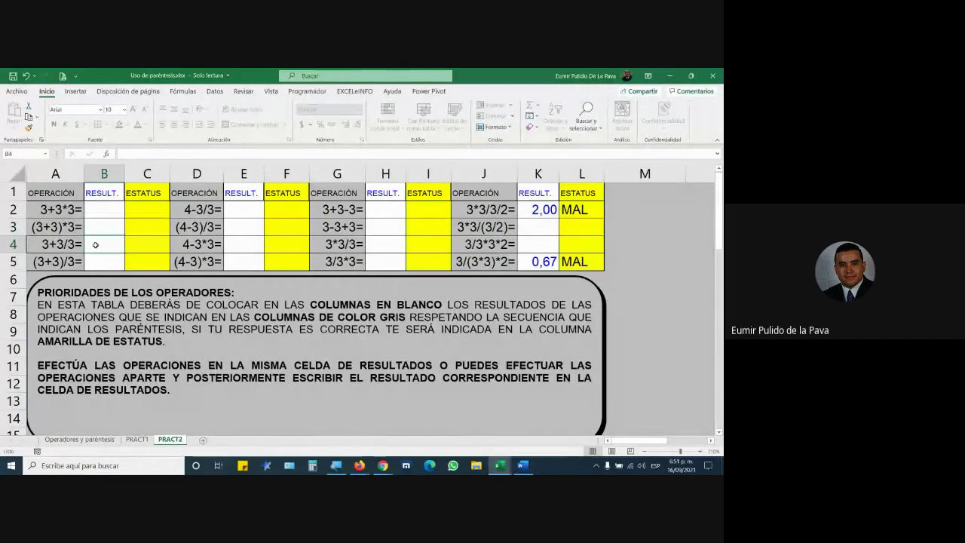
pyautogui.write('=')
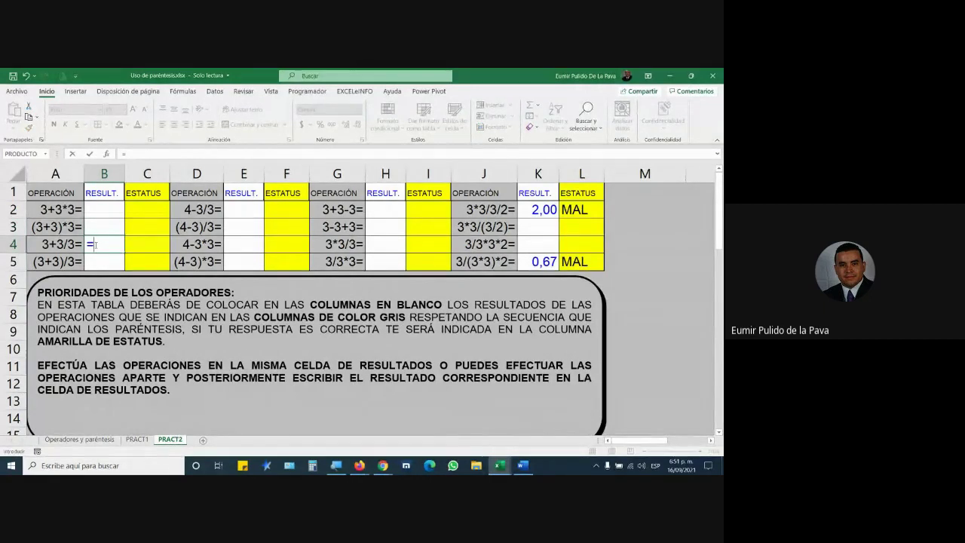
pyautogui.write('3+3/3')
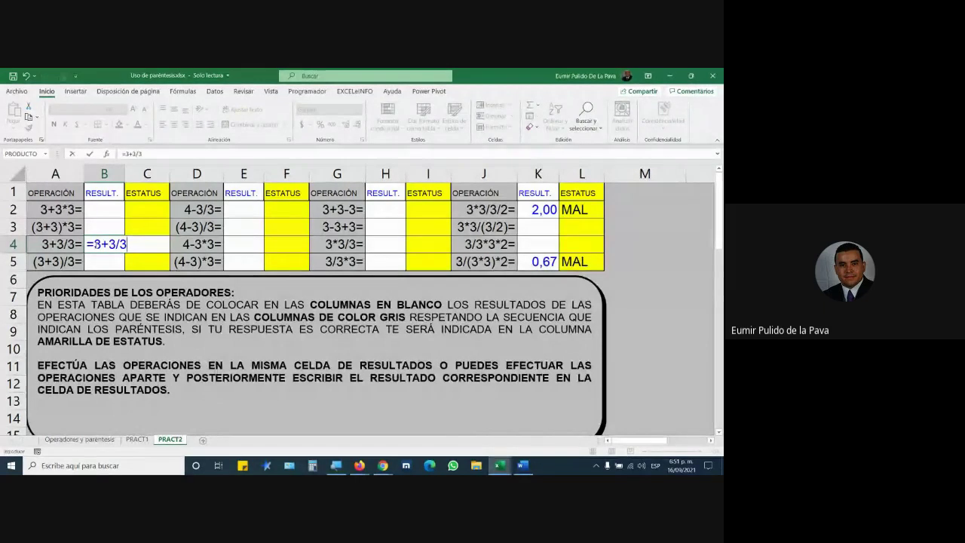
pyautogui.press('Escape')
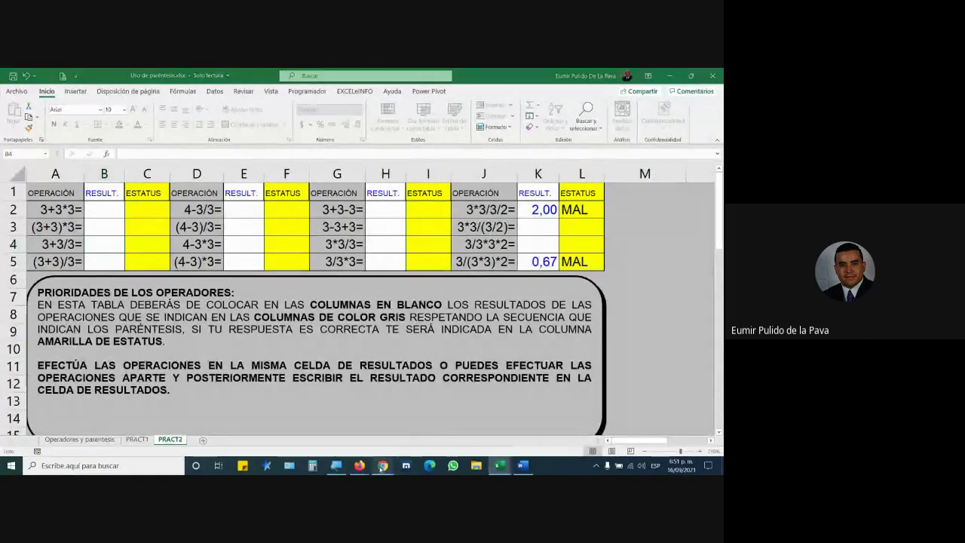
pyautogui.click(362, 436)
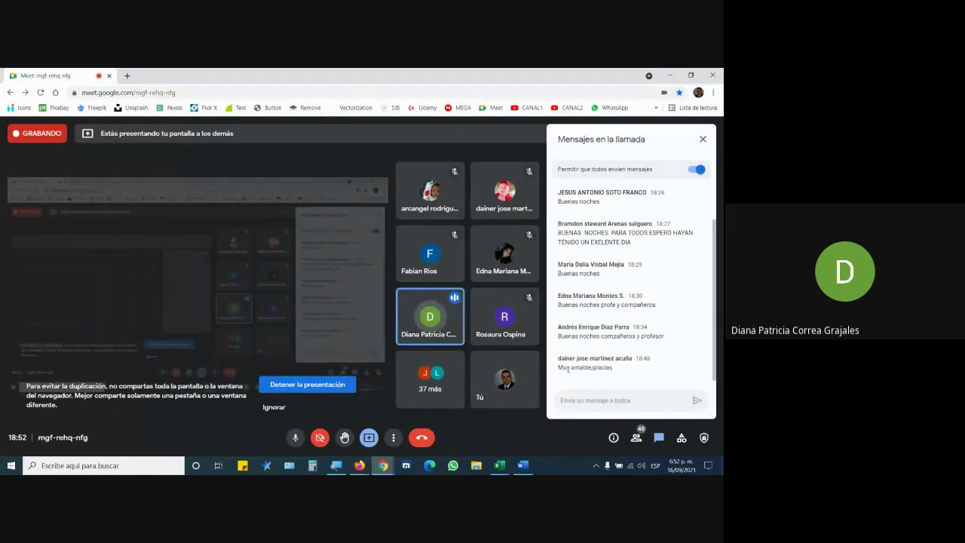
# Close Uso de paréntesis.xlsx and Libro1 with No guardar, quitting Excel.
pyautogui.moveTo(505, 469)
pyautogui.click(528, 427)
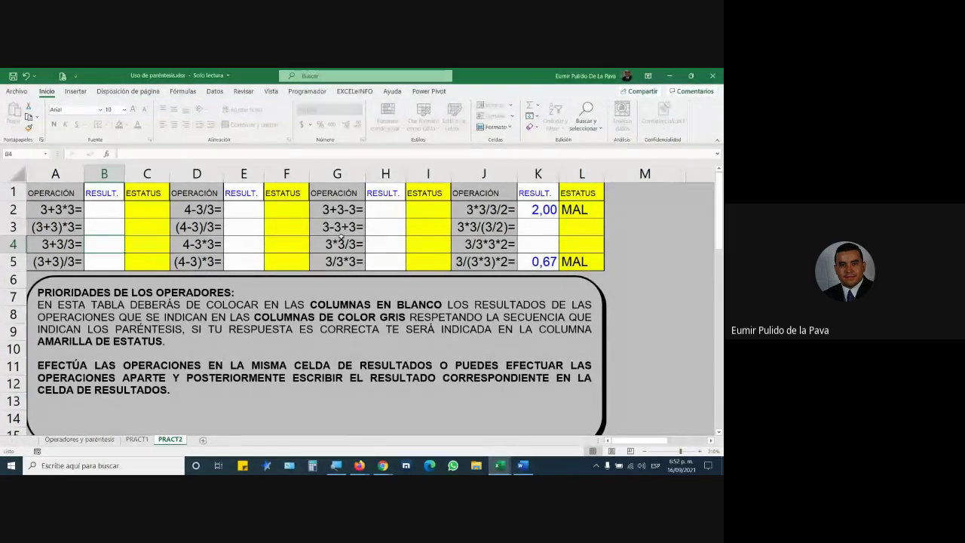
pyautogui.hotkey('alt', 'F4')
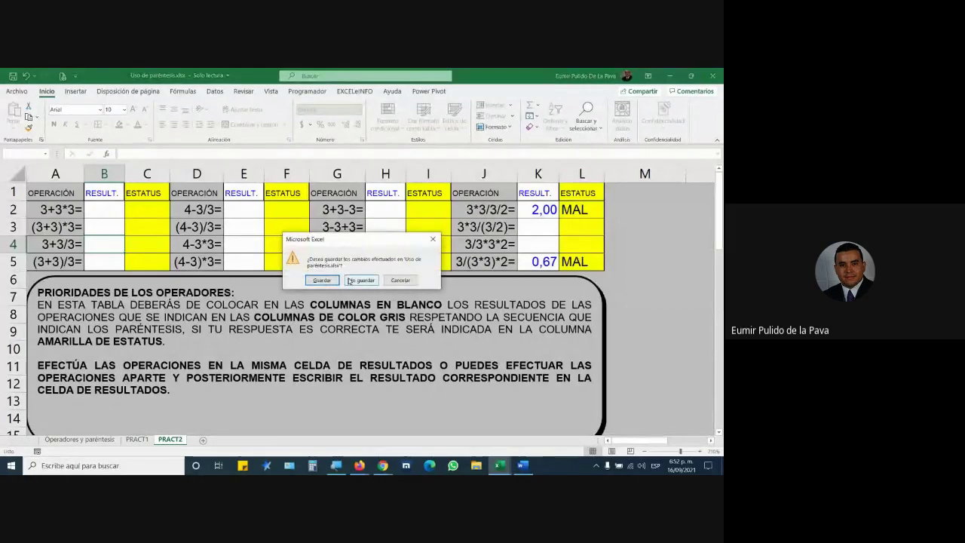
pyautogui.click(362, 280)
pyautogui.moveTo(360, 465)
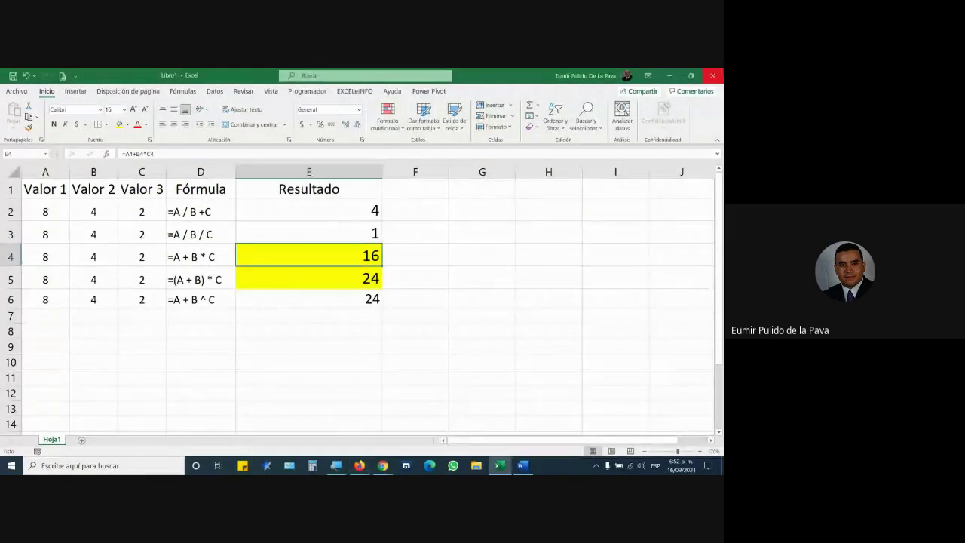
pyautogui.hotkey('alt', 'F4')
pyautogui.click(377, 318)
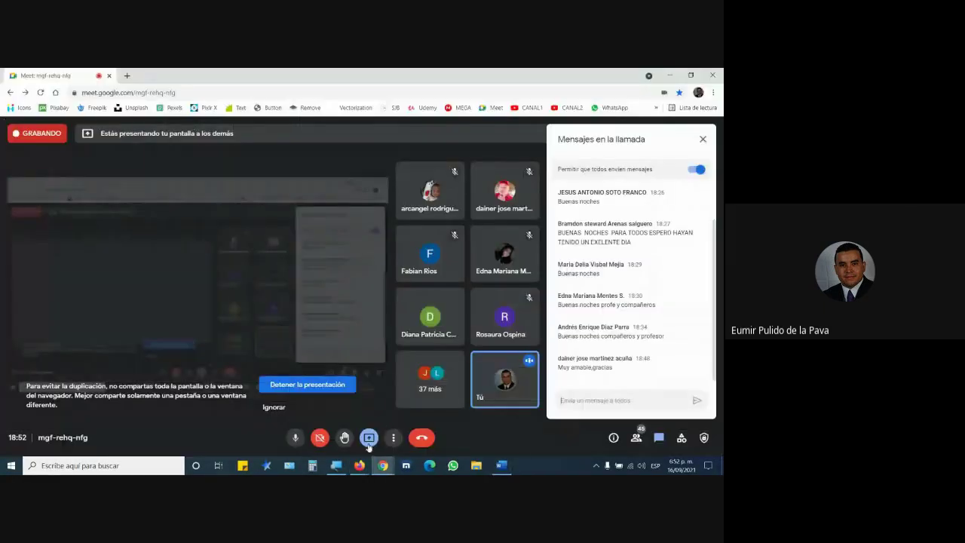
# Scroll the PDF guide to the Series section and highlight the series definition.
pyautogui.moveTo(359, 465)
pyautogui.click(412, 422)
pyautogui.scroll(-4, 409, 343)
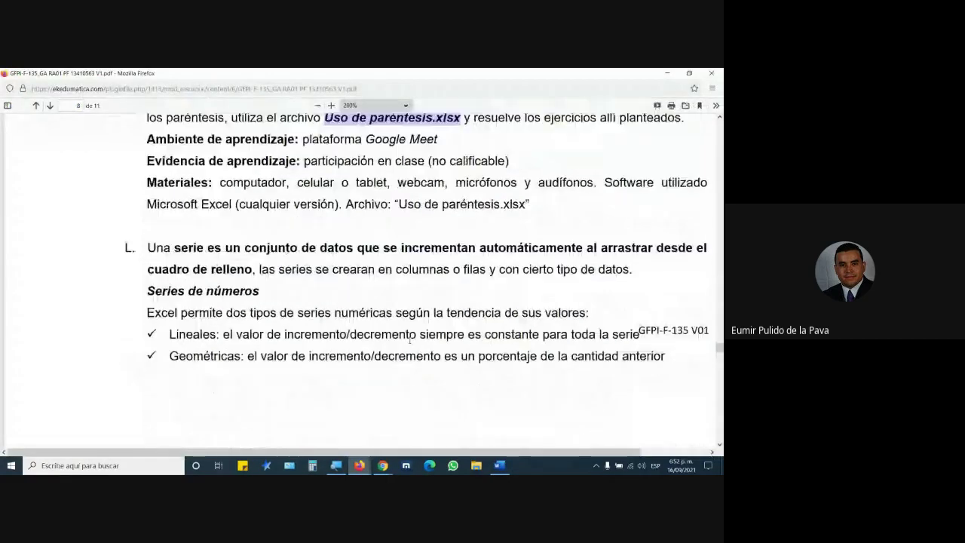
pyautogui.scroll(-1, 409, 341)
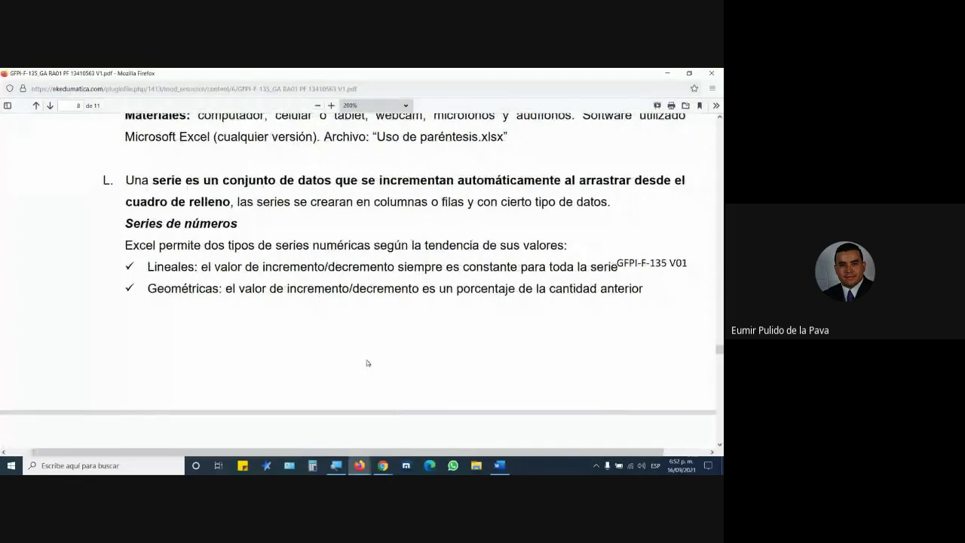
pyautogui.scroll(-5, 368, 364)
pyautogui.scroll(-5, 368, 364)
pyautogui.scroll(-5, 368, 364)
pyautogui.scroll(-5, 369, 365)
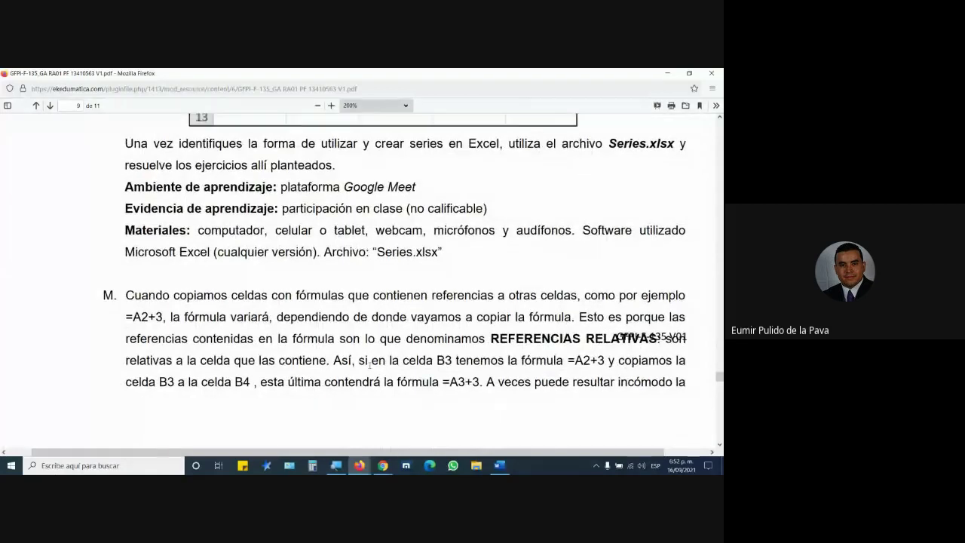
pyautogui.scroll(7, 425, 399)
pyautogui.scroll(5, 424, 392)
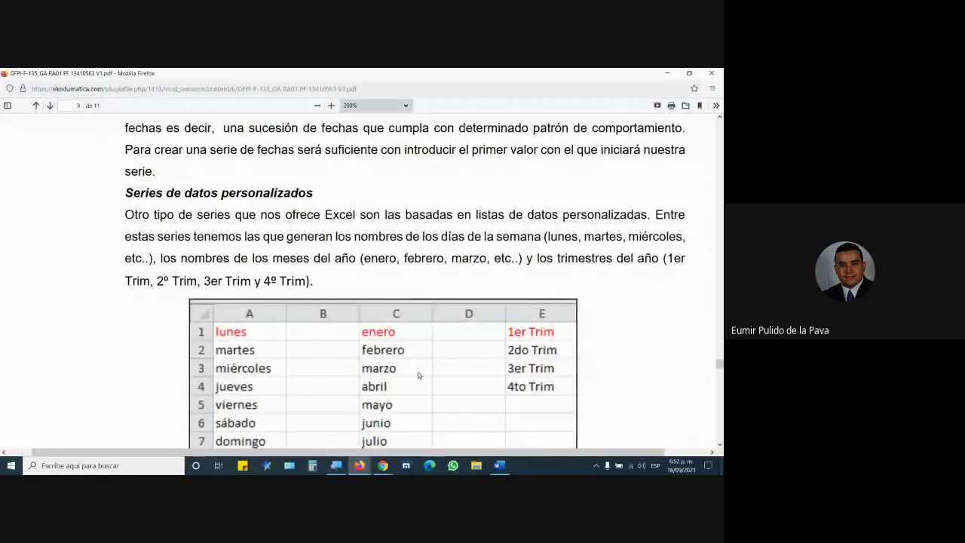
pyautogui.scroll(3, 424, 392)
pyautogui.scroll(4, 423, 392)
pyautogui.scroll(5, 188, 256)
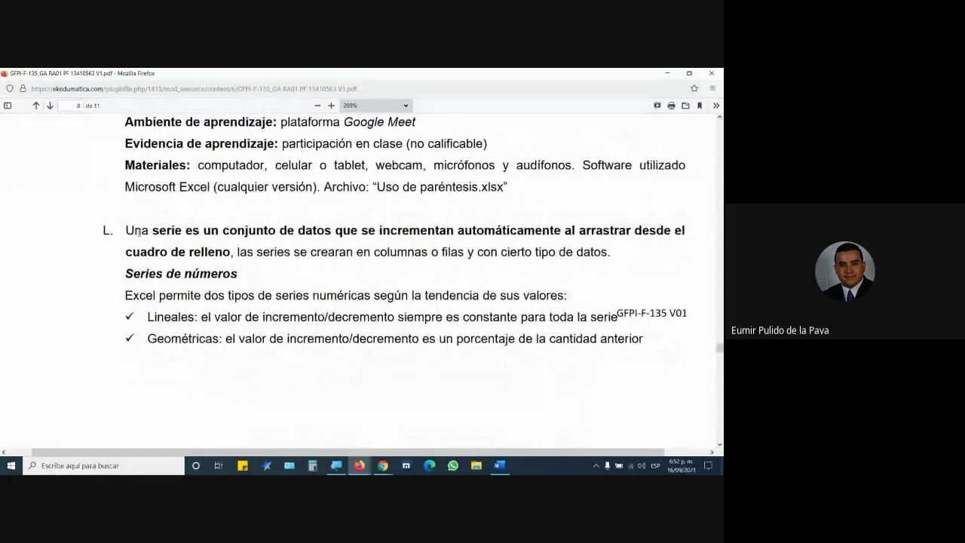
pyautogui.moveTo(125, 230); pyautogui.dragTo(343, 236)
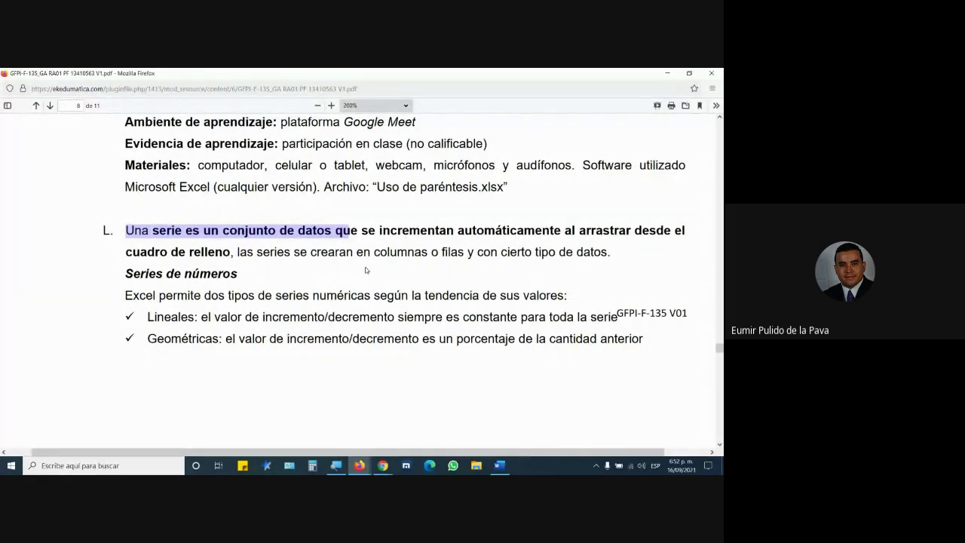
# Locate the Series.xlsx name in the guide and open it from the course downloads page.
pyautogui.scroll(-2, 360, 266)
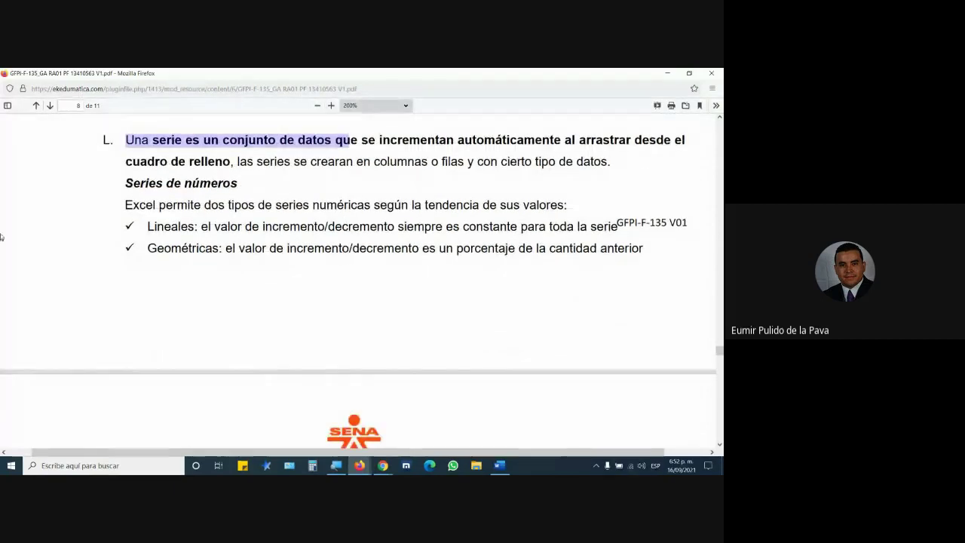
pyautogui.scroll(-3, 142, 265)
pyautogui.scroll(-3, 142, 265)
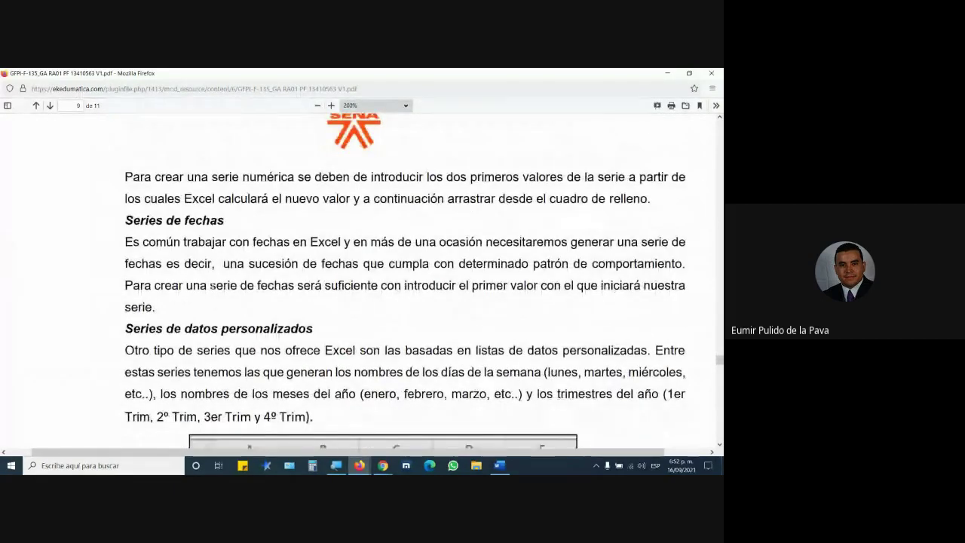
pyautogui.scroll(-3, 215, 283)
pyautogui.scroll(-5, 215, 282)
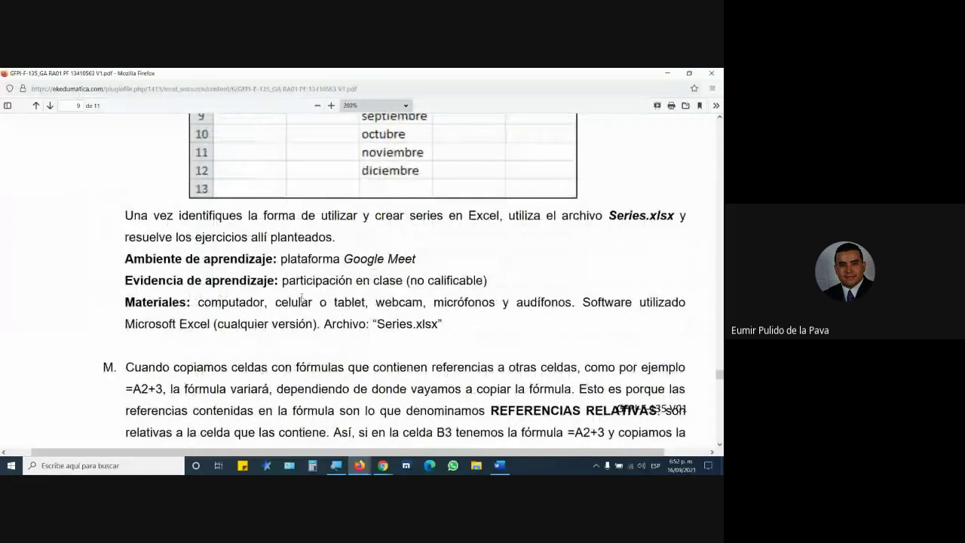
pyautogui.moveTo(608, 215); pyautogui.dragTo(663, 219)
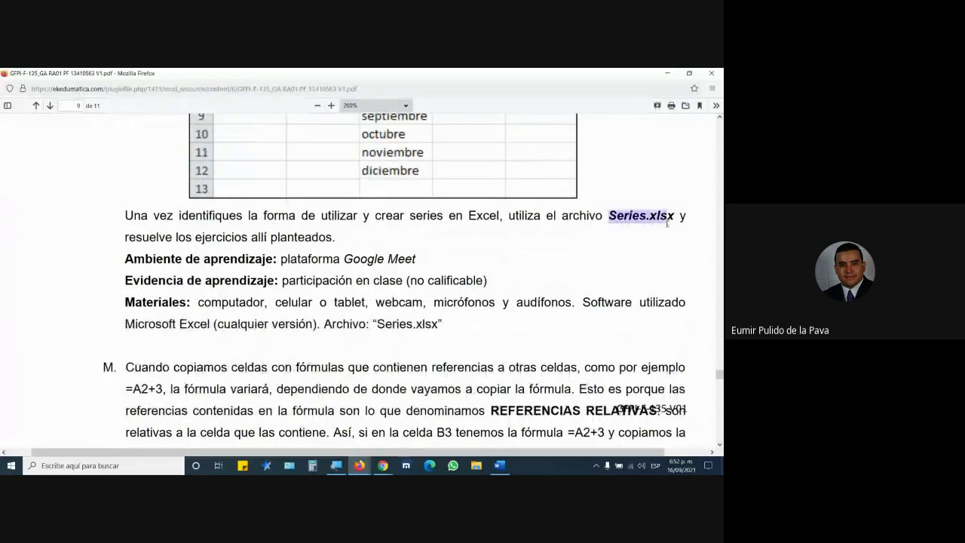
pyautogui.click(362, 360)
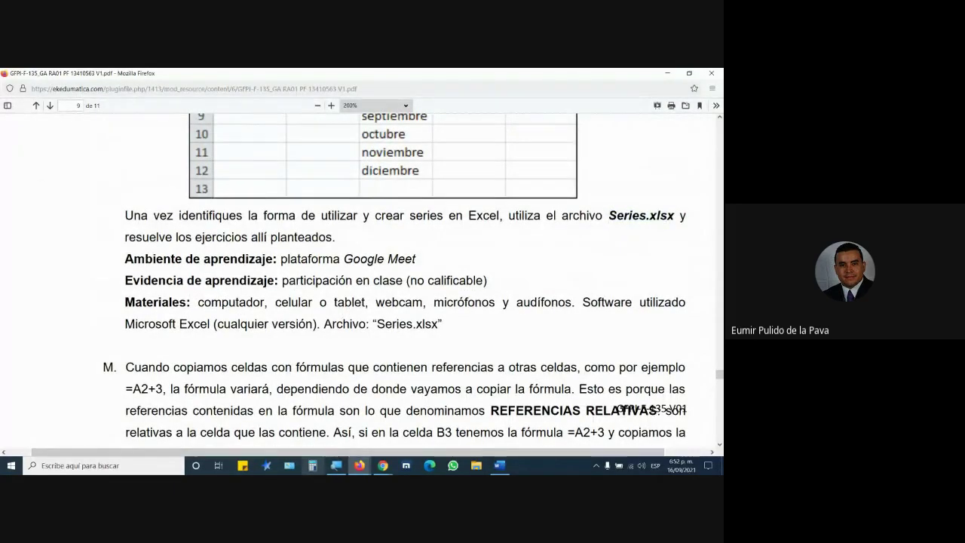
pyautogui.click(360, 465)
pyautogui.click(325, 425)
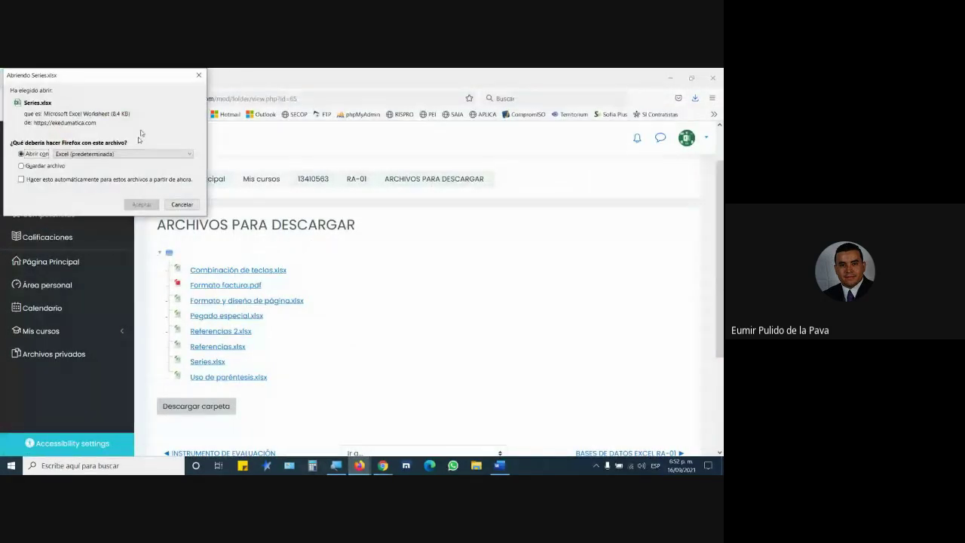
pyautogui.click(147, 204)
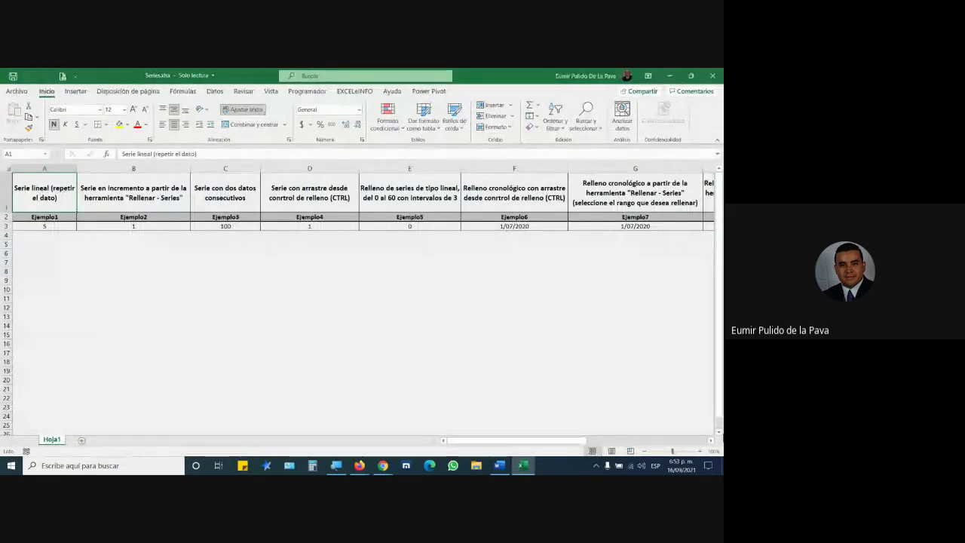
# Zoom in three levels so columns A–E fill the view, and select A3 with value 5.
pyautogui.click(701, 452)
pyautogui.click(701, 452)
pyautogui.click(701, 452)
pyautogui.click(700, 452)
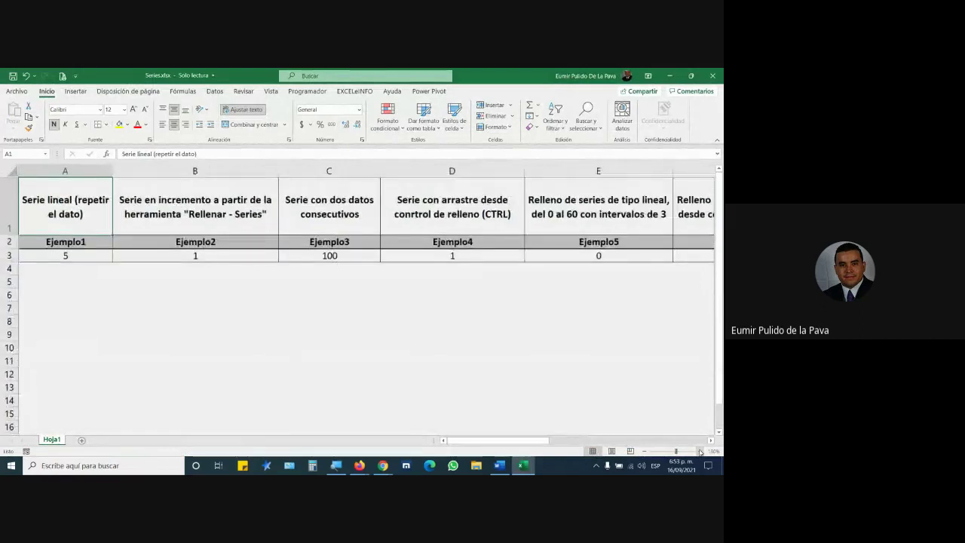
pyautogui.click(701, 452)
pyautogui.click(701, 452)
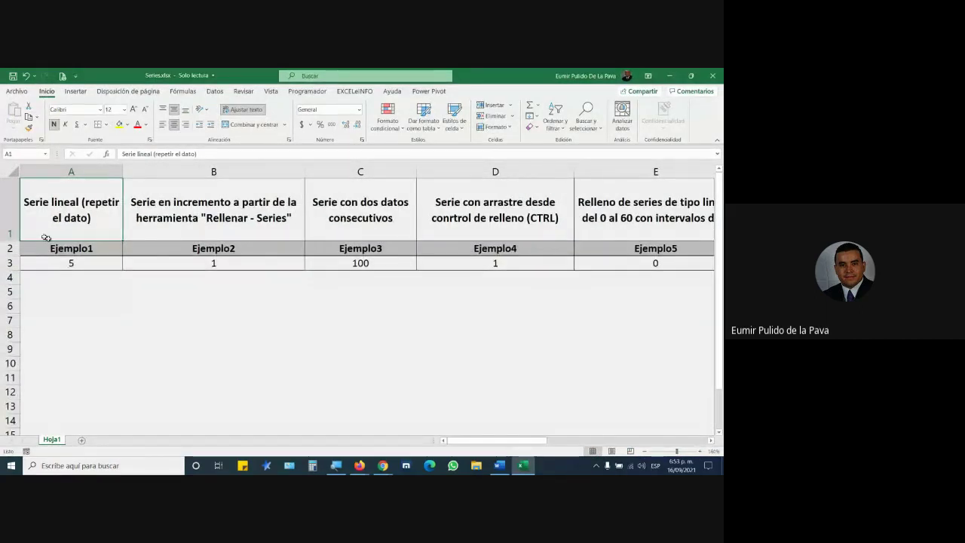
pyautogui.click(70, 172)
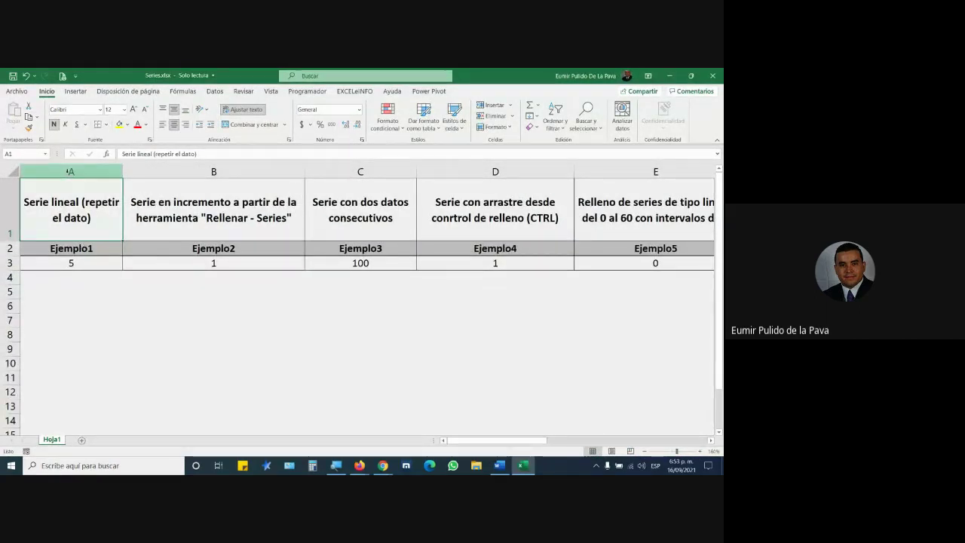
pyautogui.click(64, 212)
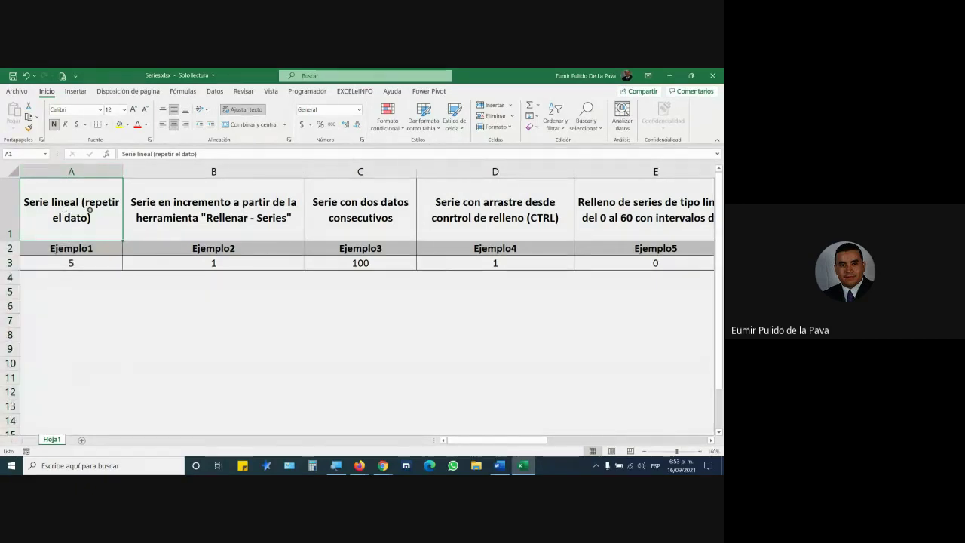
pyautogui.click(89, 265)
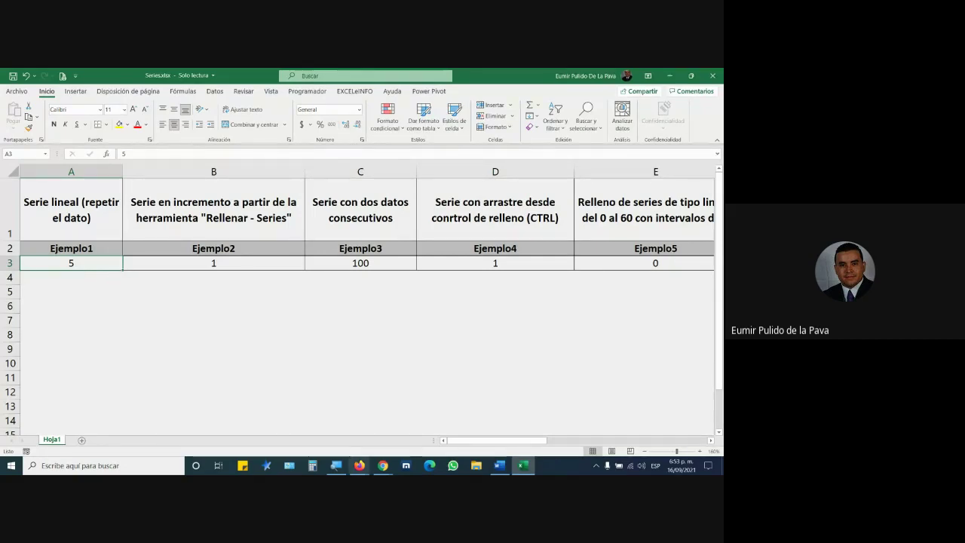
# Turn on Windows Magnifier over the sheet rows around B5.
pyautogui.press('super+plus')
pyautogui.click(450, 399)
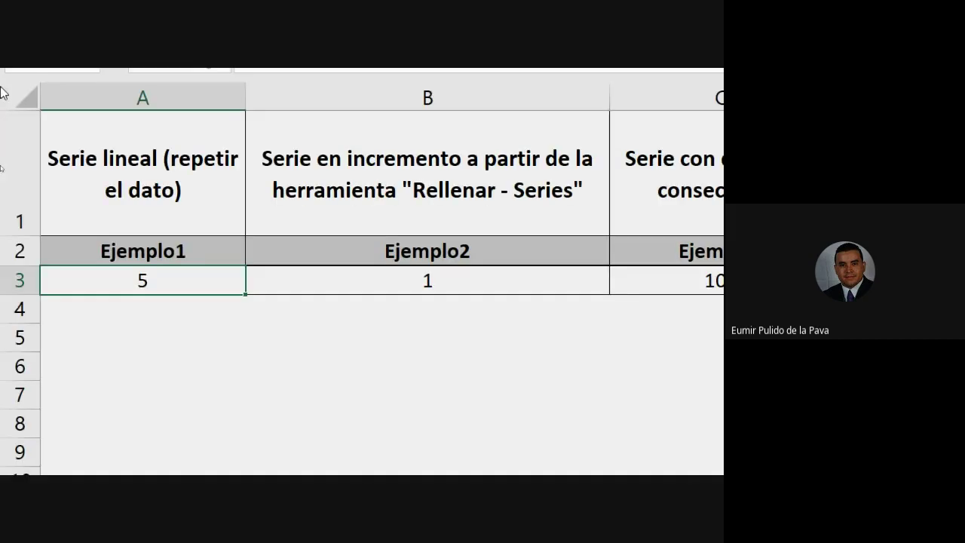
pyautogui.click(276, 345)
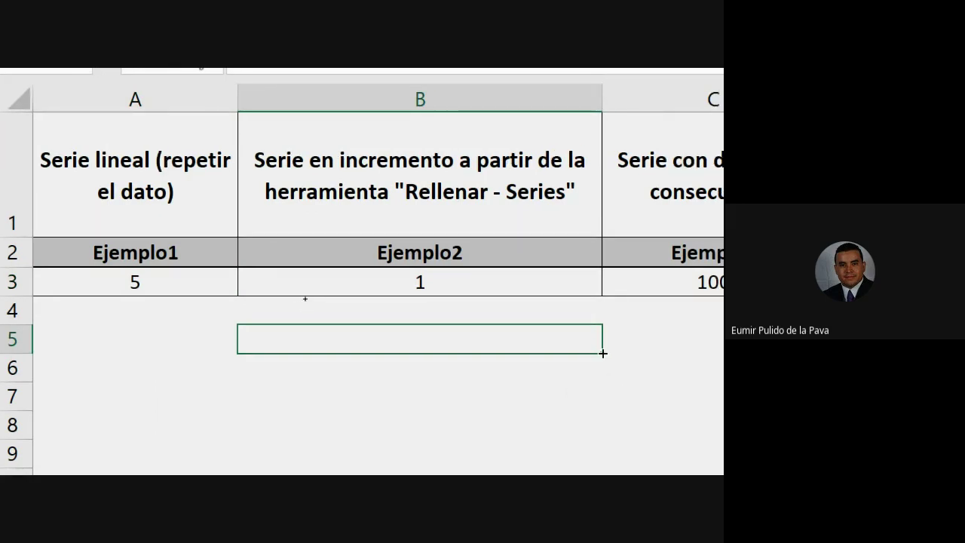
# Repeat the value 5 from A3 down to A9, then change A3 to 100.
pyautogui.click(120, 291)
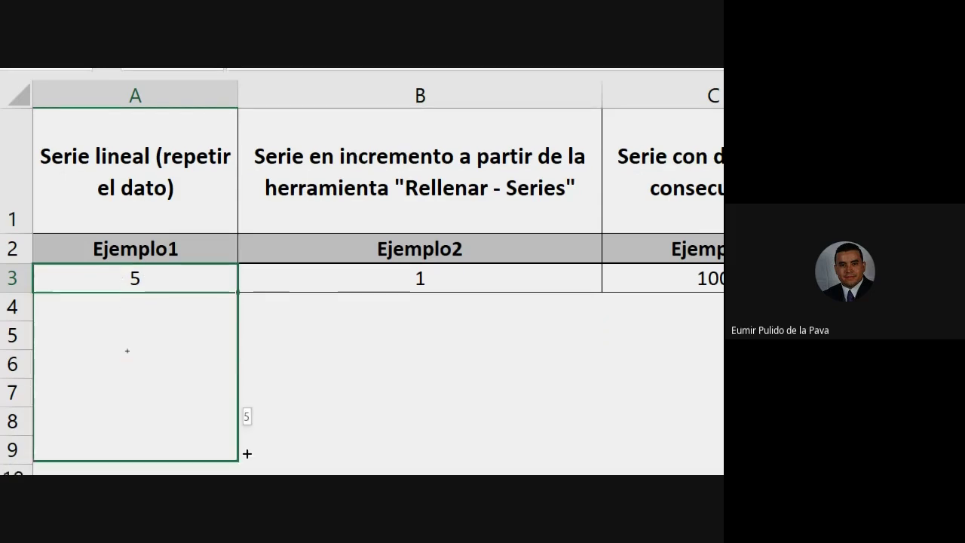
pyautogui.moveTo(240, 297); pyautogui.dragTo(248, 453)
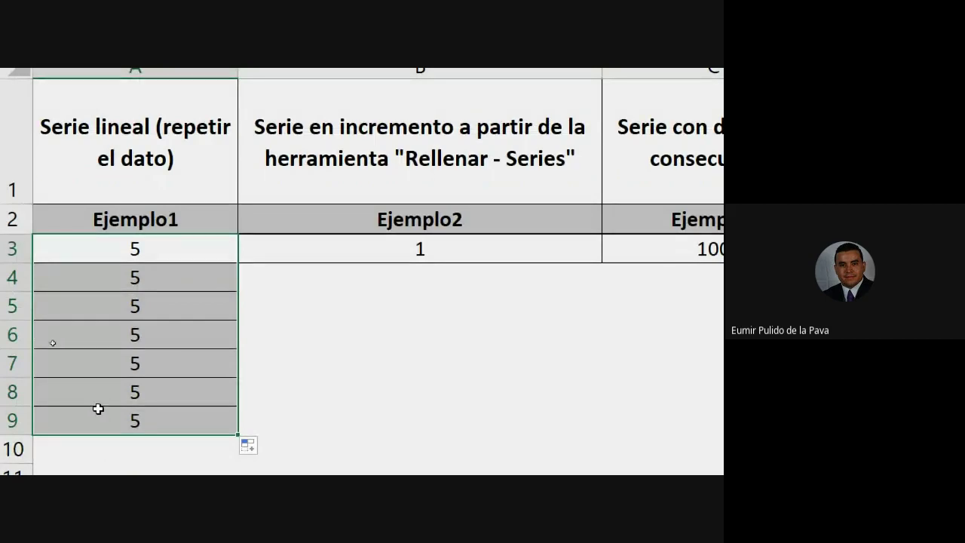
pyautogui.click(161, 240)
pyautogui.write('1')
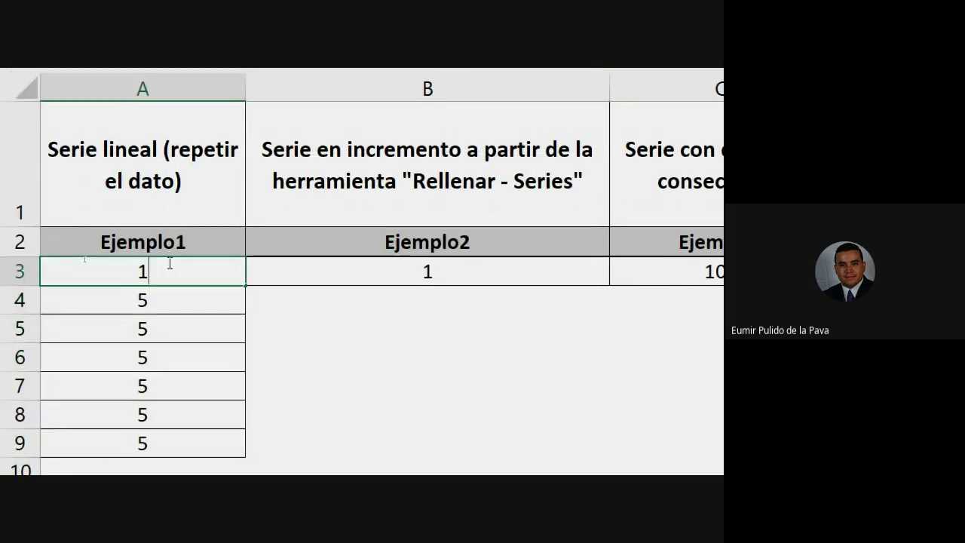
pyautogui.write('00')
pyautogui.press('Return')
# Fill 100 from A3 down to A9, then clear A4:A9 again.
pyautogui.click(166, 252)
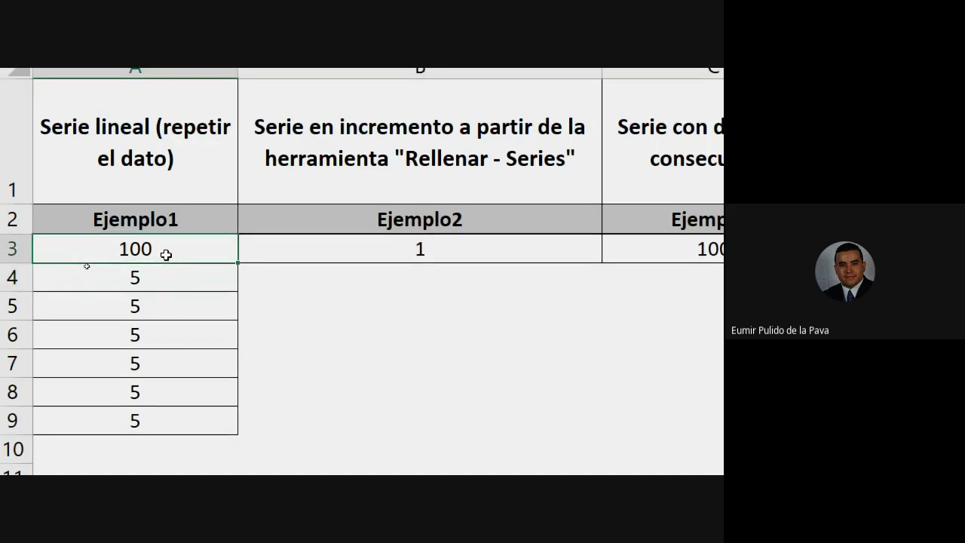
pyautogui.moveTo(237, 263); pyautogui.dragTo(231, 436)
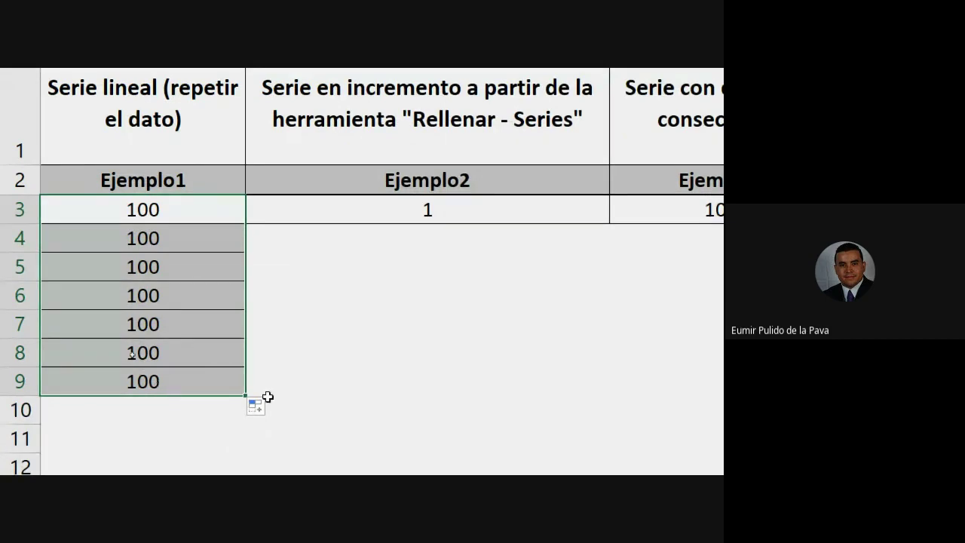
pyautogui.moveTo(189, 240); pyautogui.dragTo(174, 379)
pyautogui.press('Delete')
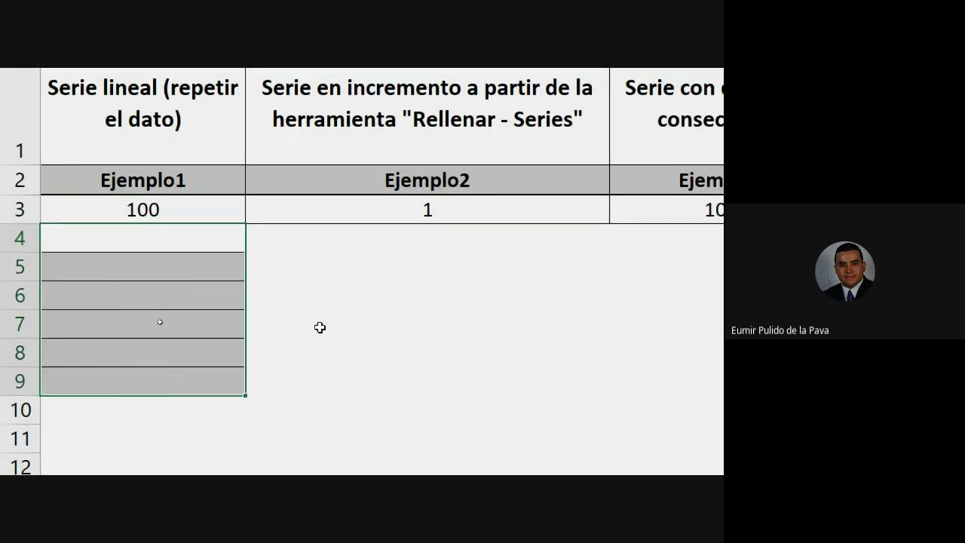
# Copy 100 from A3 down to A9, after undoing an accidental move of it to A11.
pyautogui.click(218, 216)
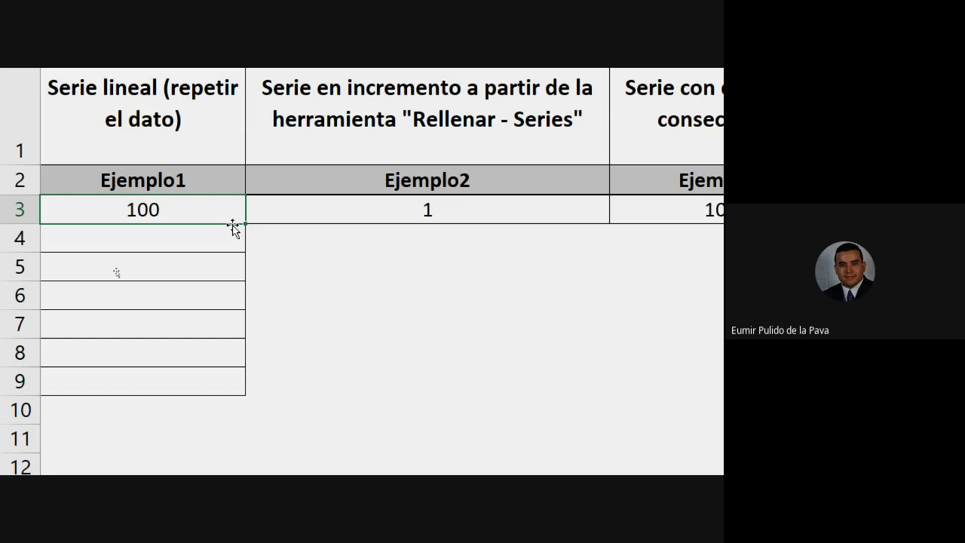
pyautogui.moveTo(236, 230); pyautogui.dragTo(356, 406)
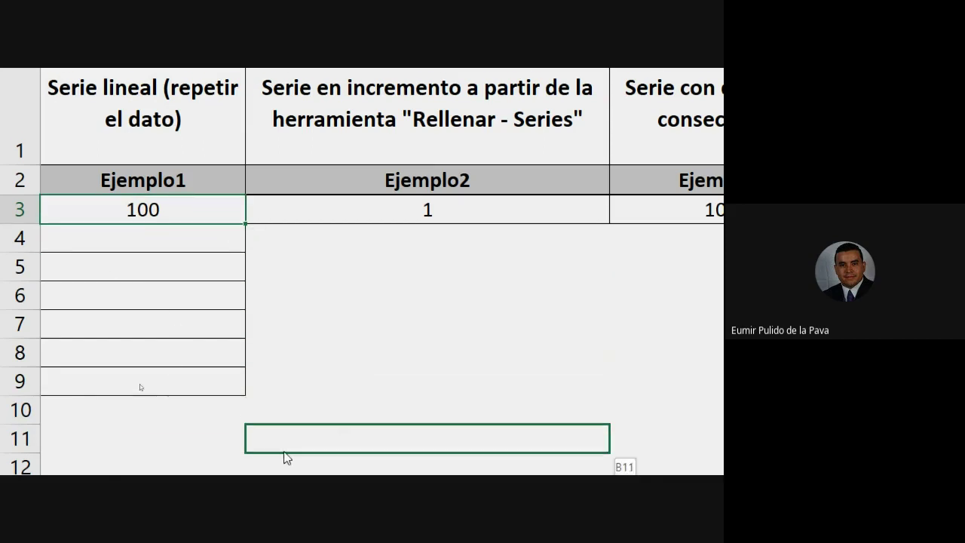
pyautogui.moveTo(356, 406); pyautogui.dragTo(146, 430)
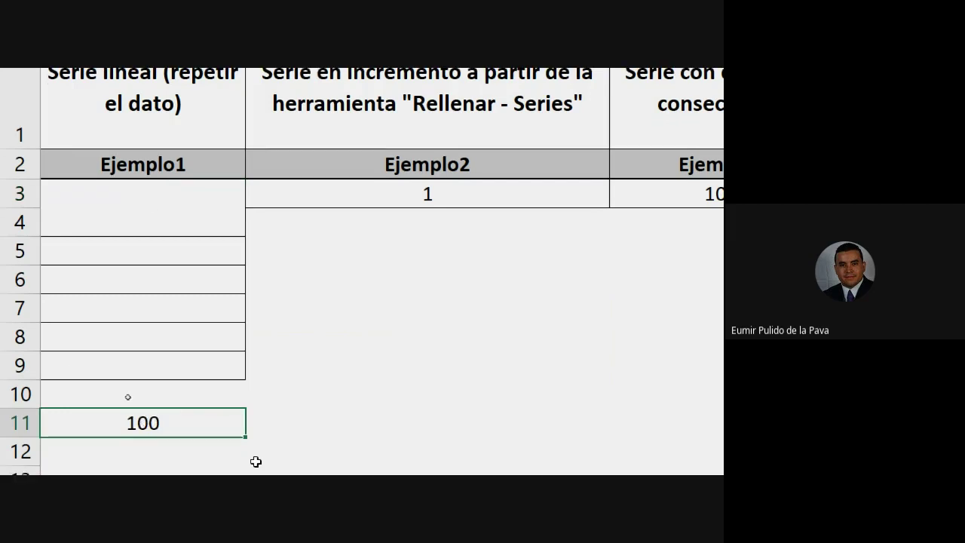
pyautogui.hotkey('ctrl', 'z')
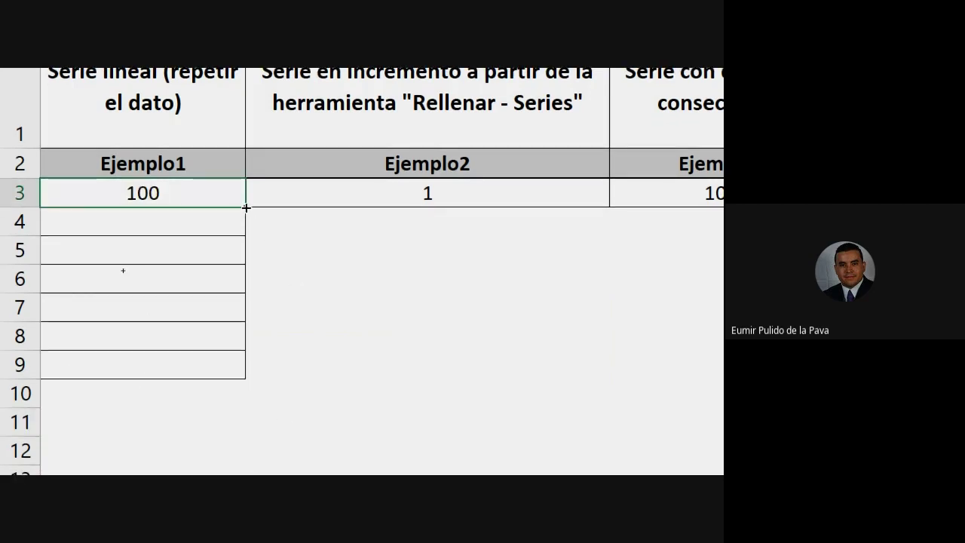
pyautogui.moveTo(246, 208); pyautogui.dragTo(247, 379)
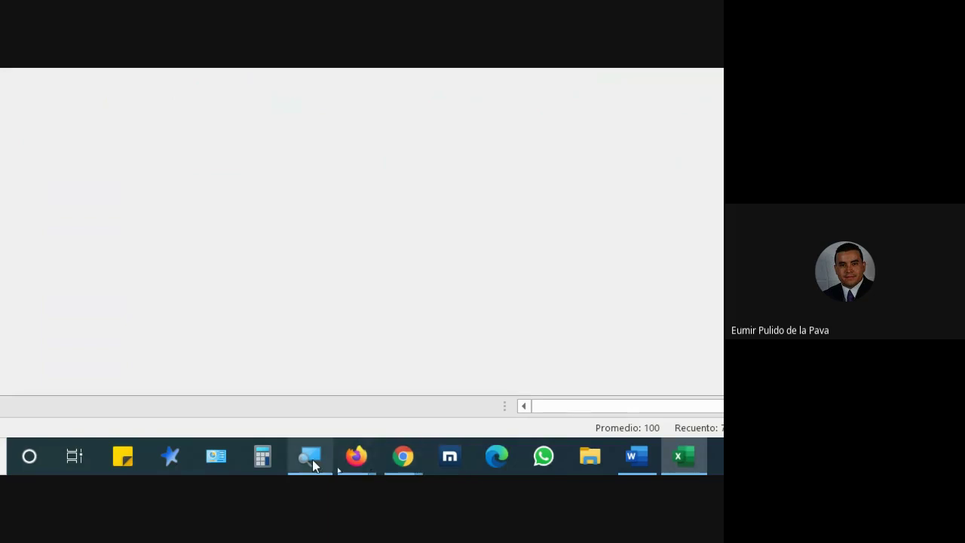
# Reset magnification to 100%, bring the Google Meet call forward and close the magnifier.
pyautogui.click(313, 463)
pyautogui.click(220, 408)
pyautogui.moveTo(384, 466)
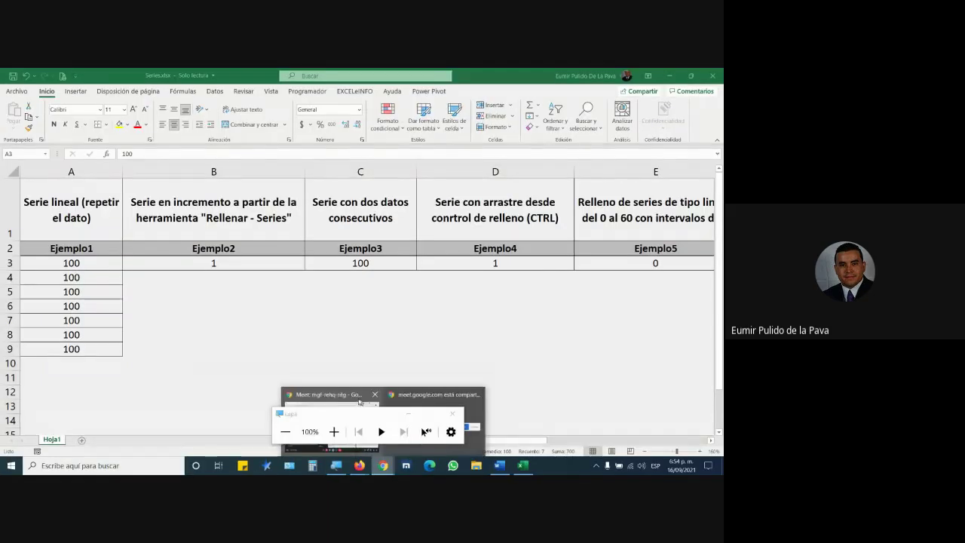
pyautogui.click(392, 409)
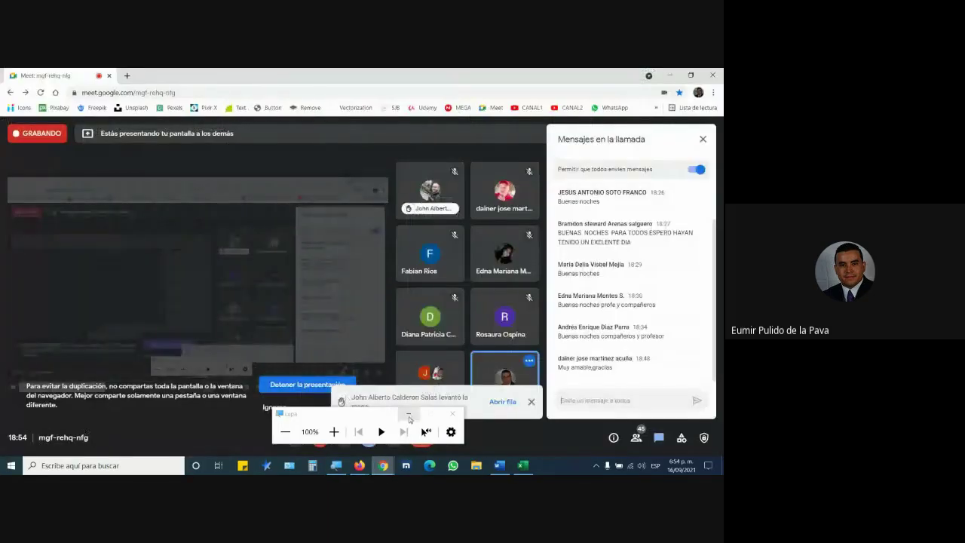
pyautogui.click(453, 413)
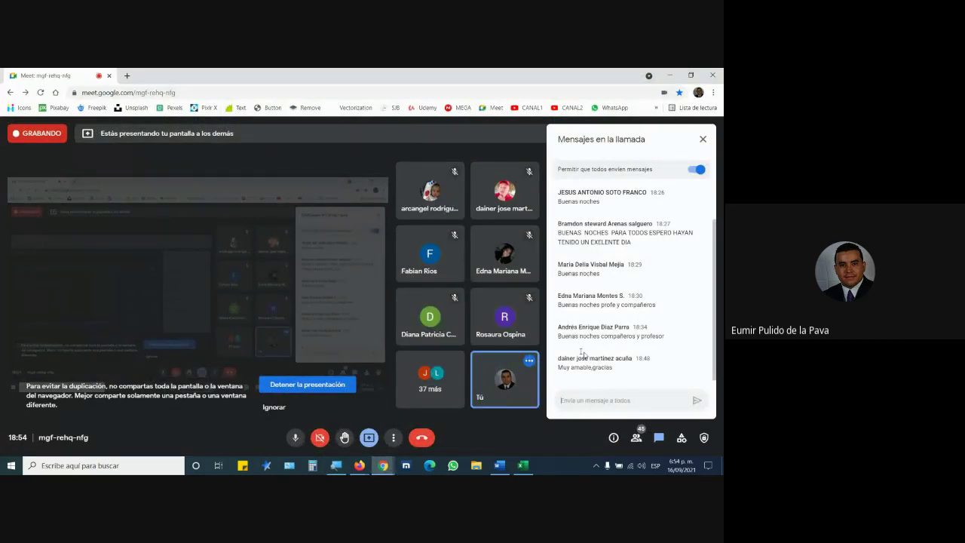
# Show the People list in the Meet call, then bring up the Firefox windows.
pyautogui.click(638, 439)
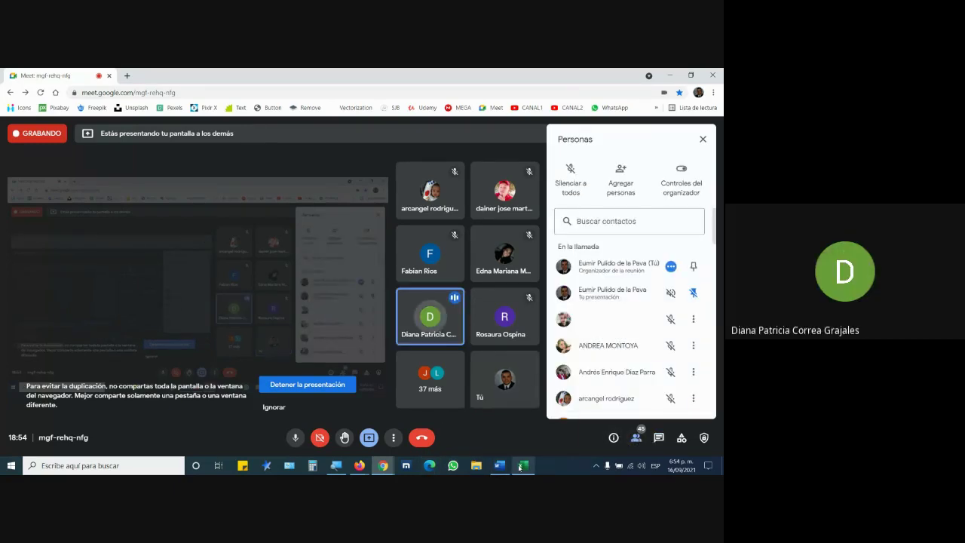
pyautogui.moveTo(520, 468)
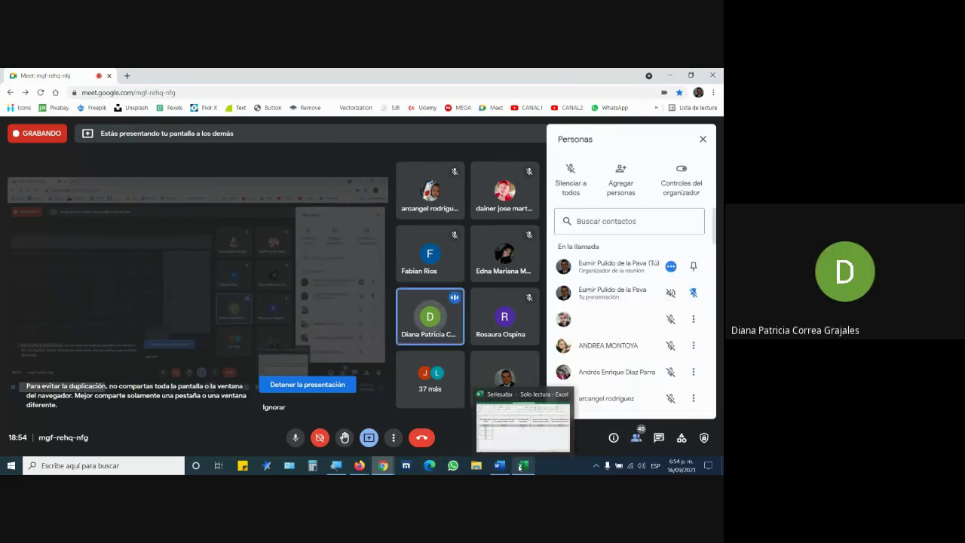
pyautogui.click(360, 468)
# Open Series.xlsx in Excel from the course downloads page.
pyautogui.click(309, 419)
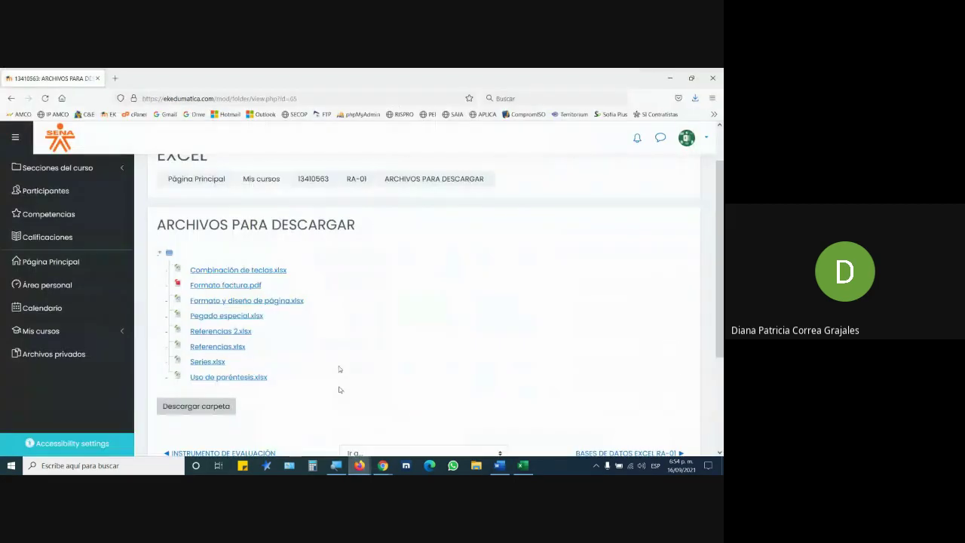
pyautogui.click(209, 362)
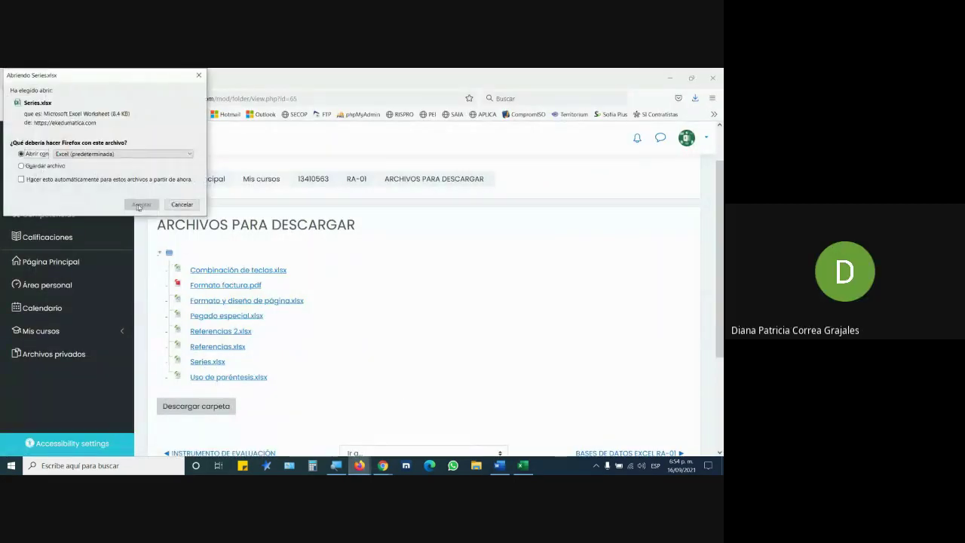
pyautogui.click(148, 203)
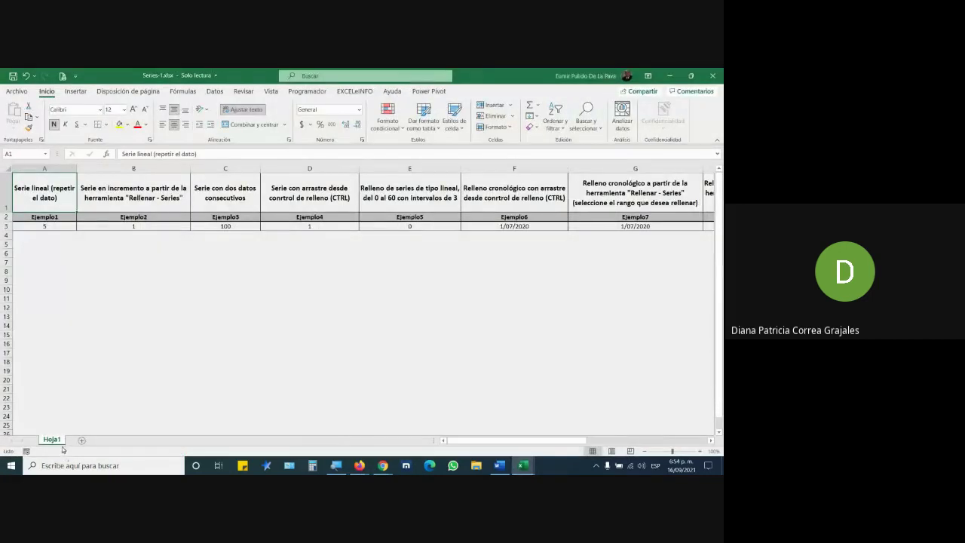
# Open Uso de paréntesis.xlsx in Excel from the same course page.
pyautogui.moveTo(360, 465)
pyautogui.click(317, 431)
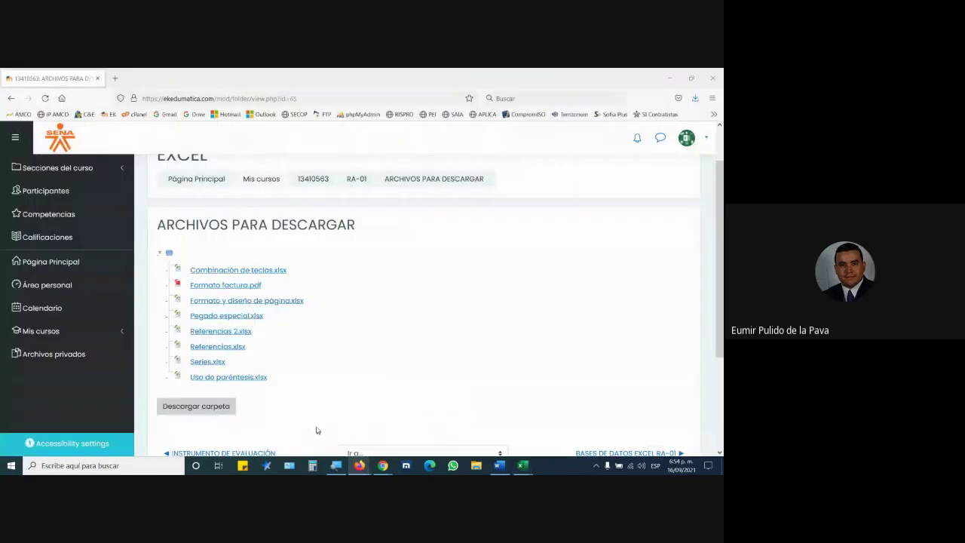
pyautogui.click(232, 379)
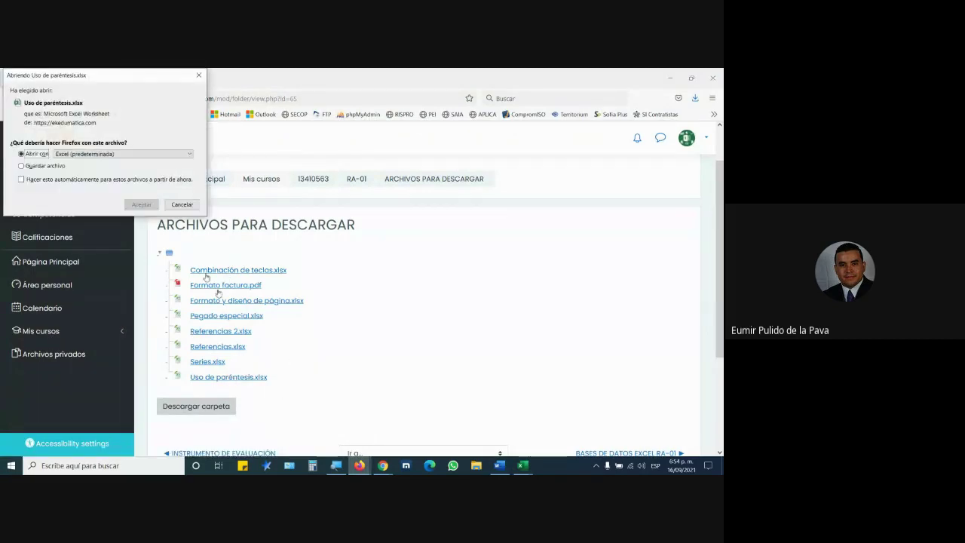
pyautogui.click(134, 205)
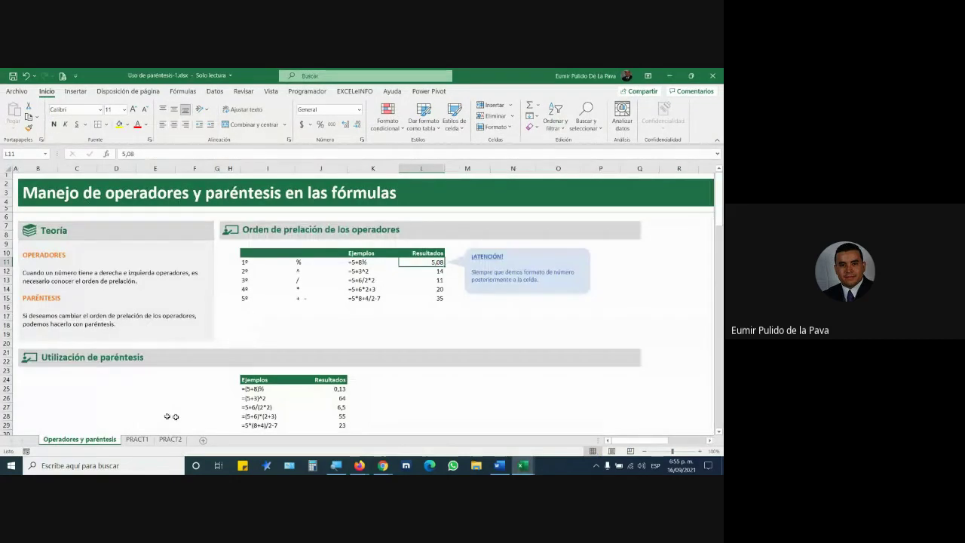
# Switch to the PRACT2 sheet, magnify the table, and select result cell E3 for (4-3)/3.
pyautogui.click(171, 439)
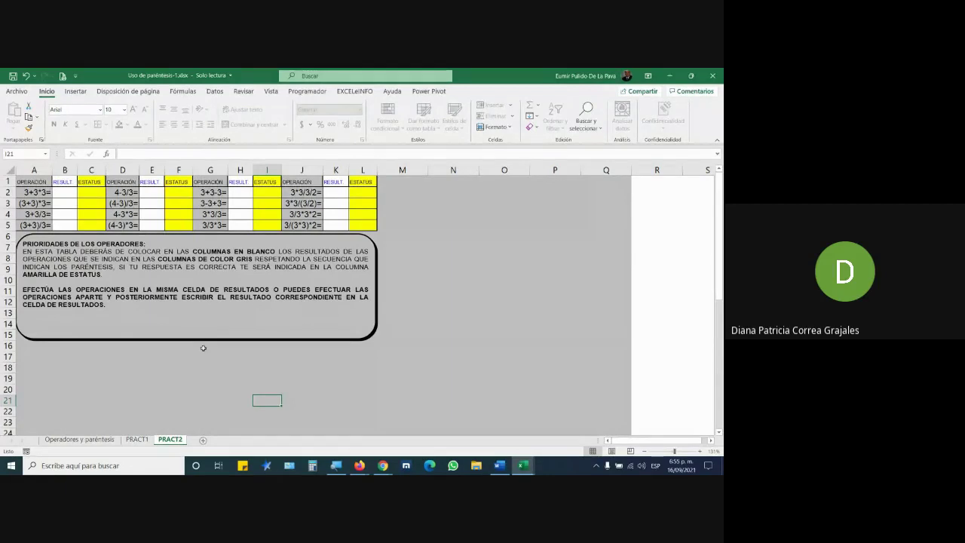
pyautogui.press('super+plus')
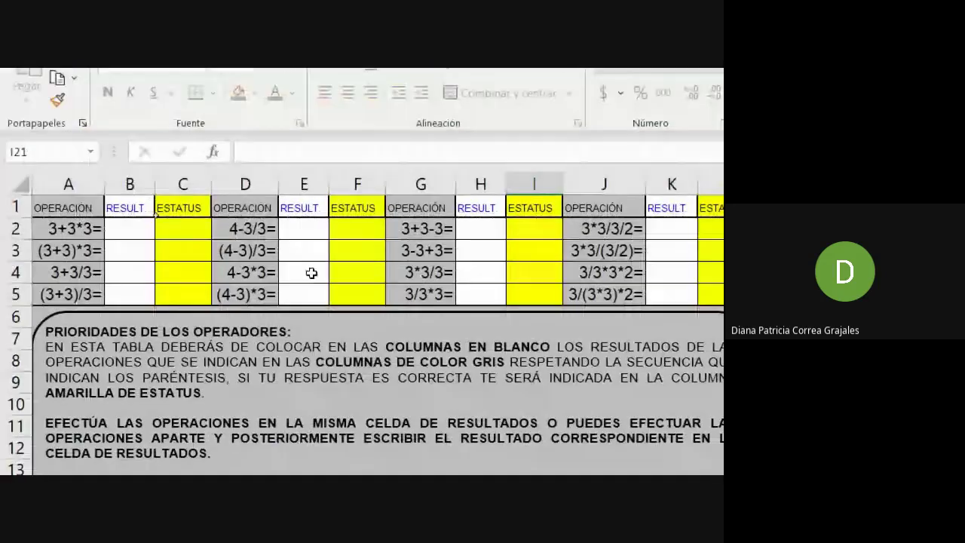
pyautogui.click(283, 247)
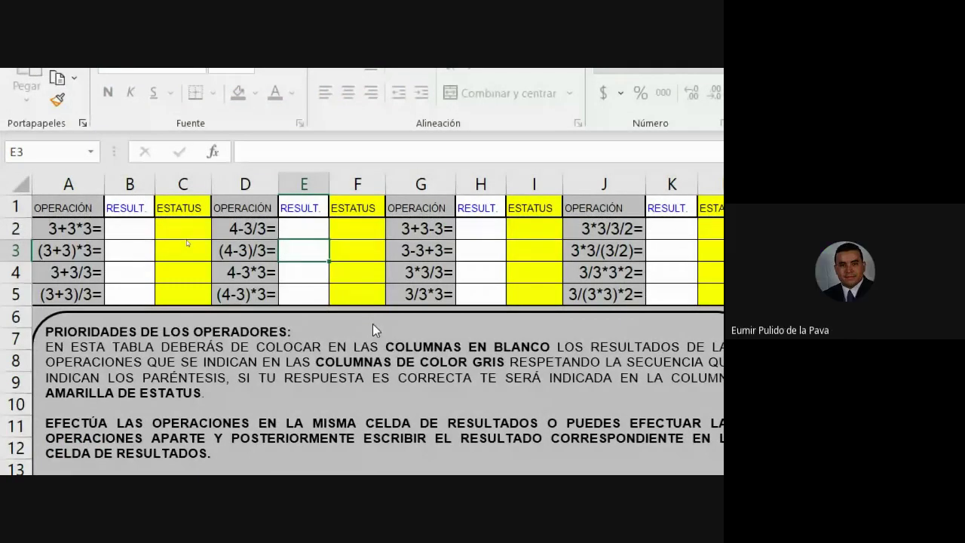
pyautogui.click(226, 250)
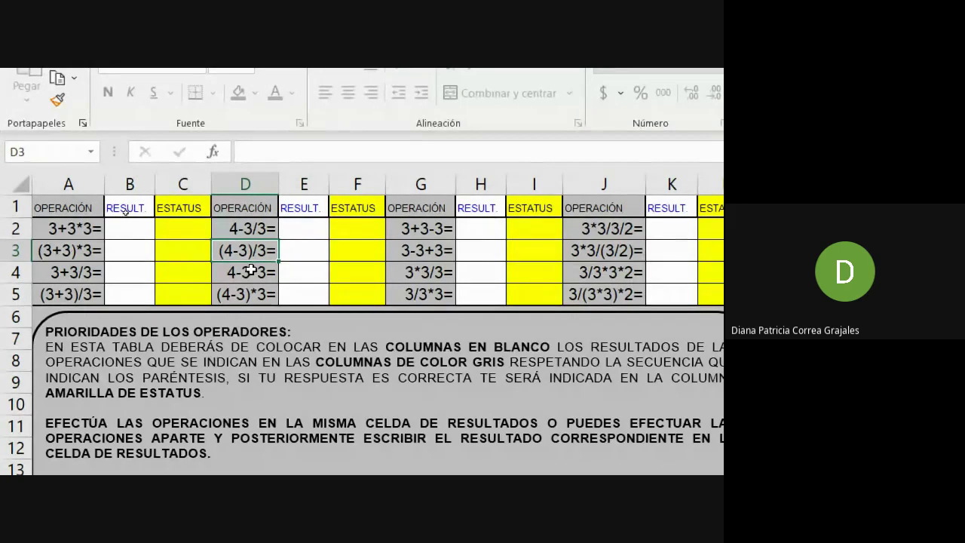
pyautogui.click(317, 247)
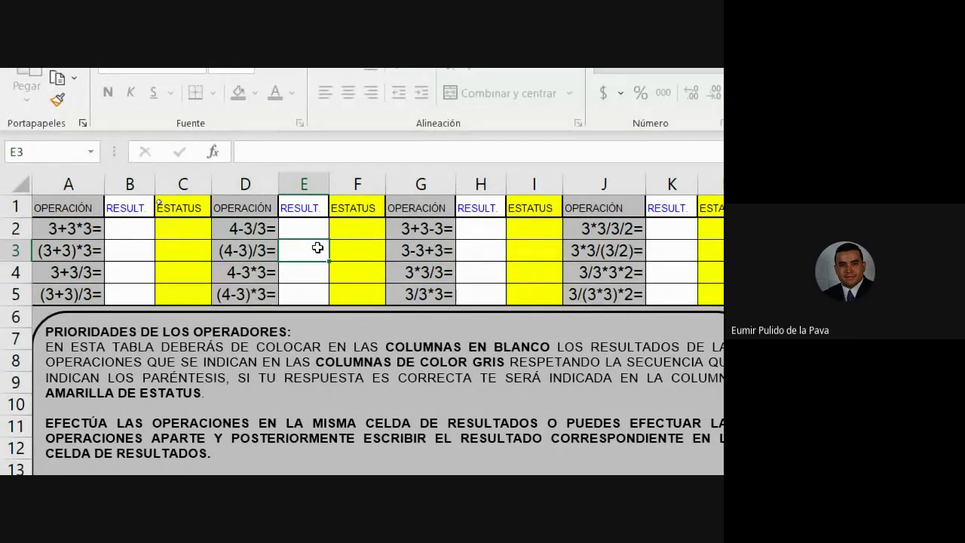
# Try typing 0,33 and then 0,33333 as E3's answer, checking the MAL status in F3.
pyautogui.write('0,33')
pyautogui.press('Return')
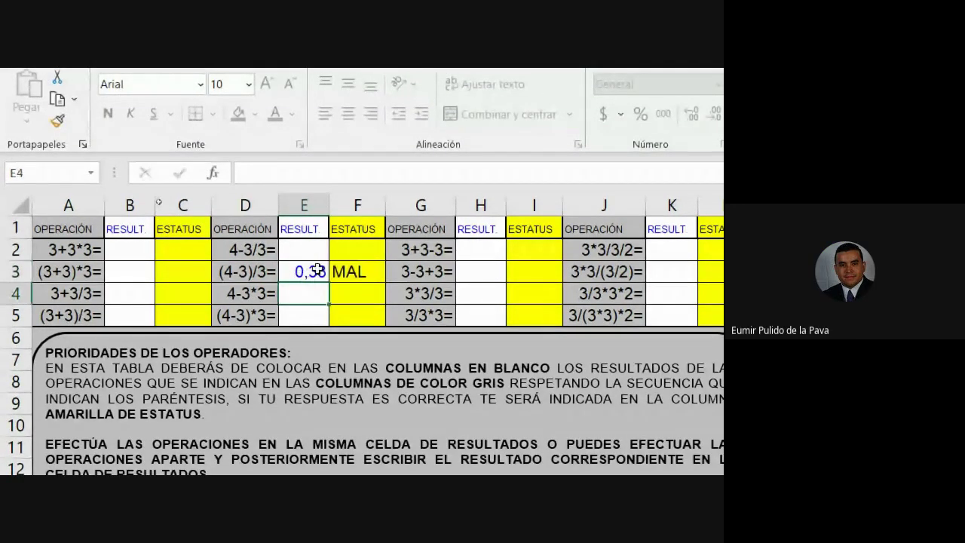
pyautogui.click(356, 250)
pyautogui.click(302, 251)
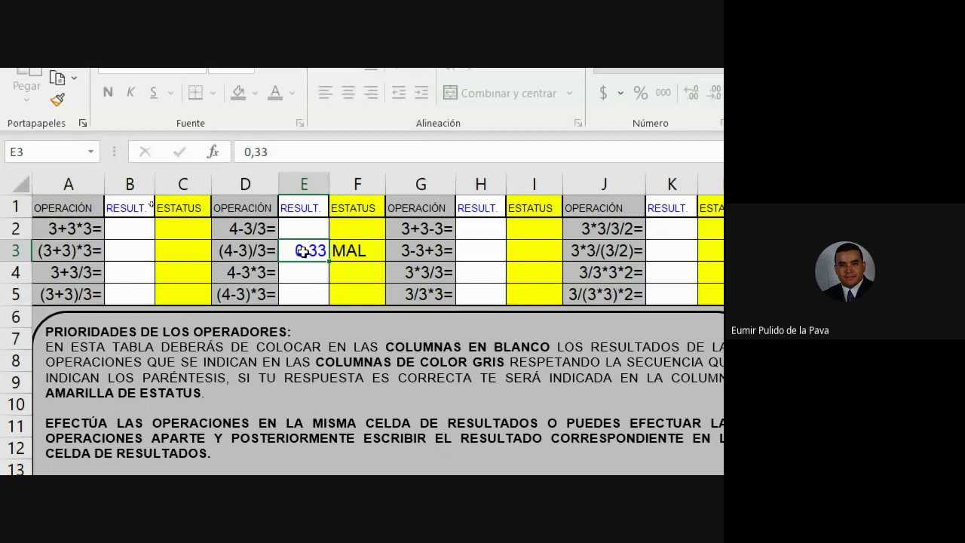
pyautogui.write('0,33333')
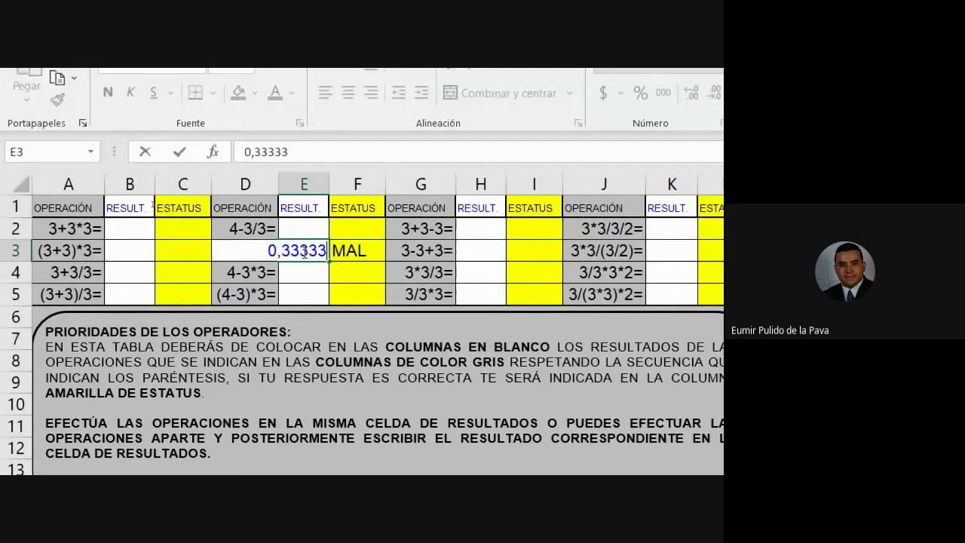
pyautogui.press('Return')
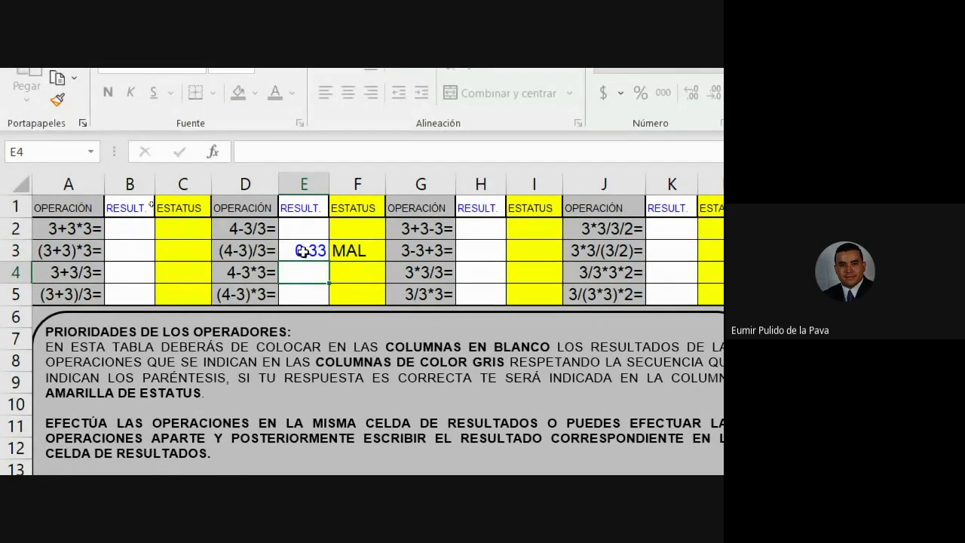
pyautogui.click(302, 253)
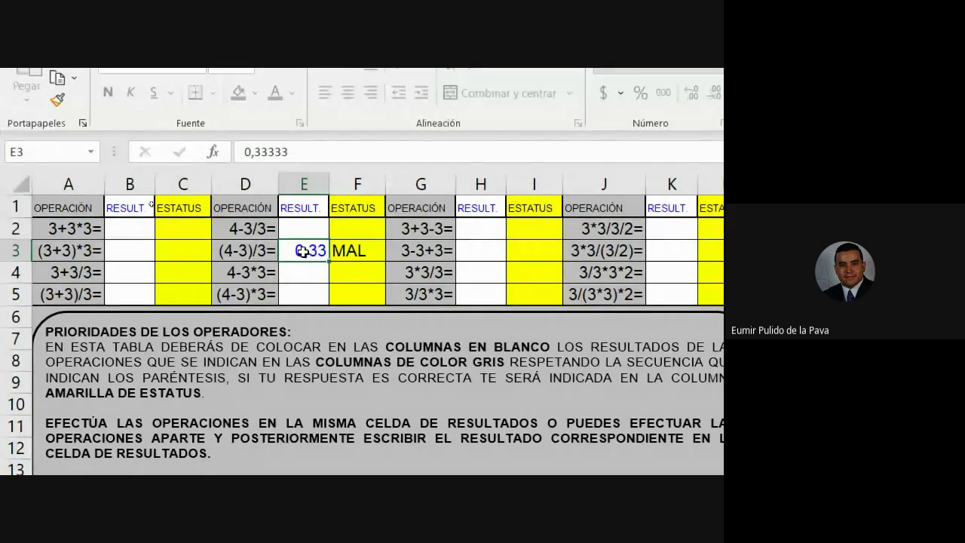
pyautogui.click(416, 322)
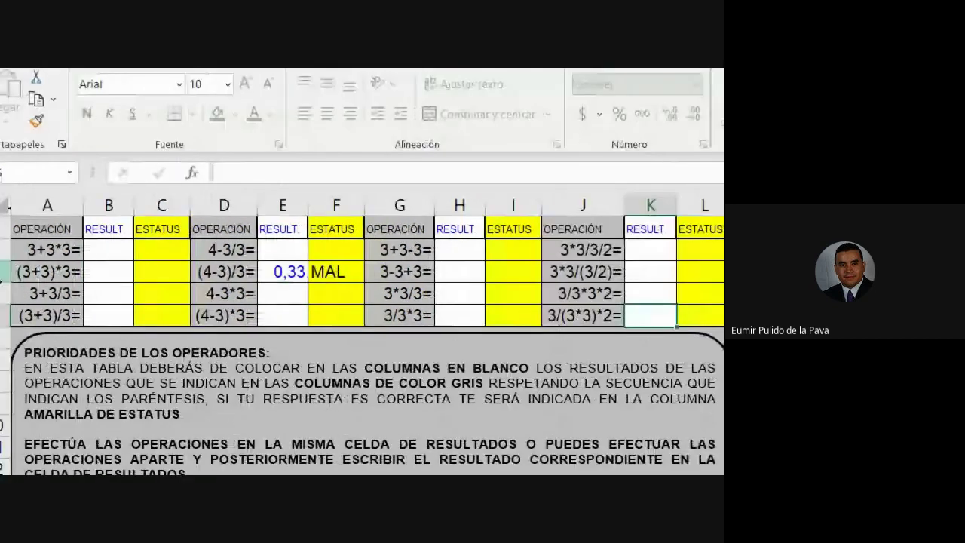
pyautogui.click(300, 273)
# Enter the formula =(4-3)/3 in E3 so F3 shows BIEN.
pyautogui.write('=')
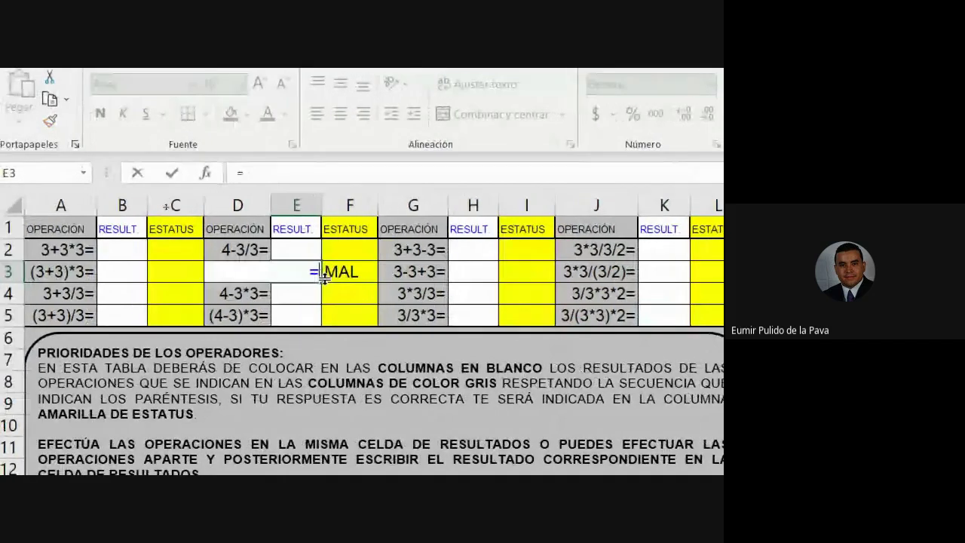
pyautogui.write('(4')
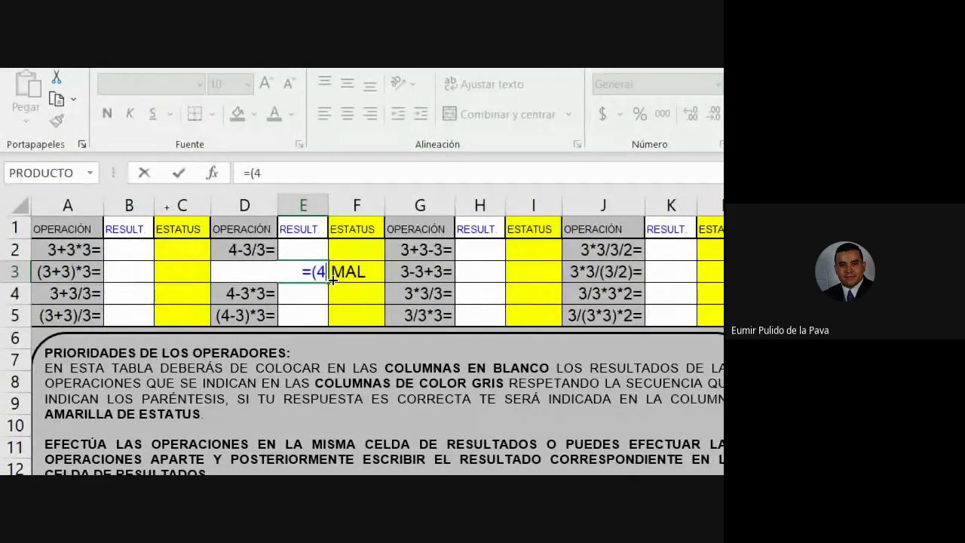
pyautogui.write('-3)')
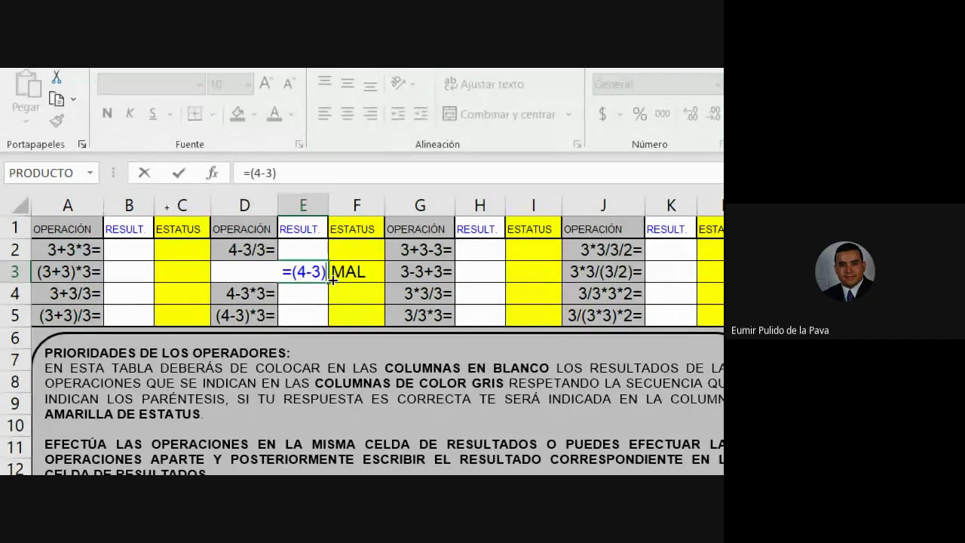
pyautogui.write('/3')
pyautogui.press('Return')
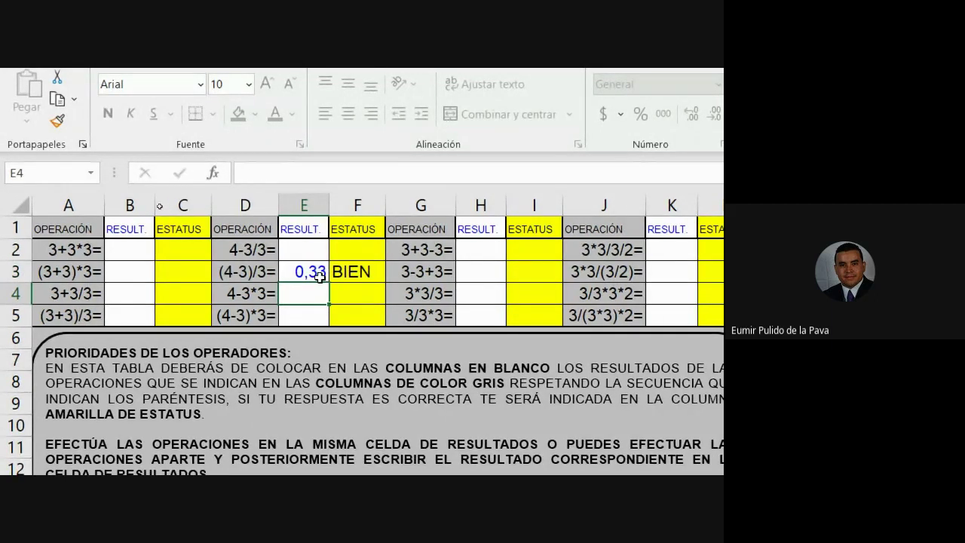
pyautogui.click(320, 276)
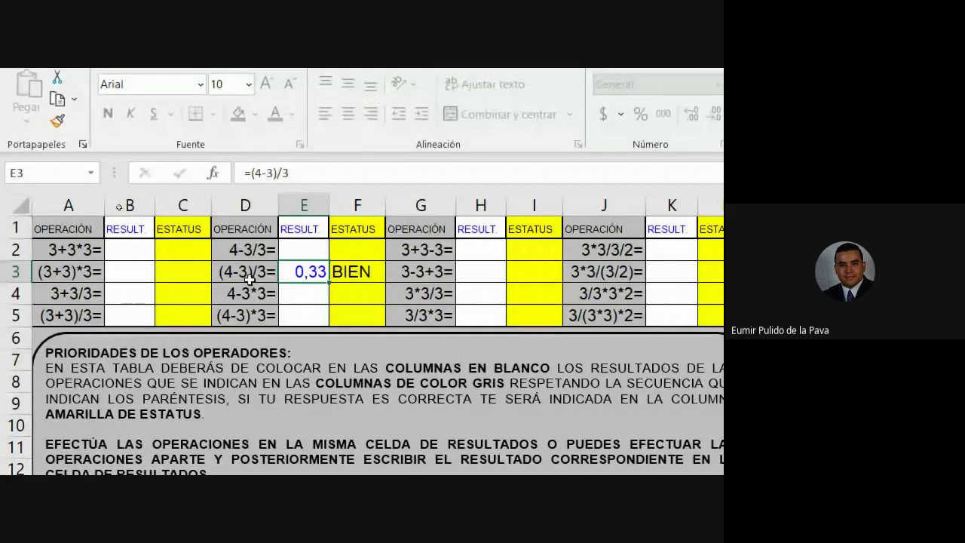
pyautogui.hscroll(3, 309, 273)
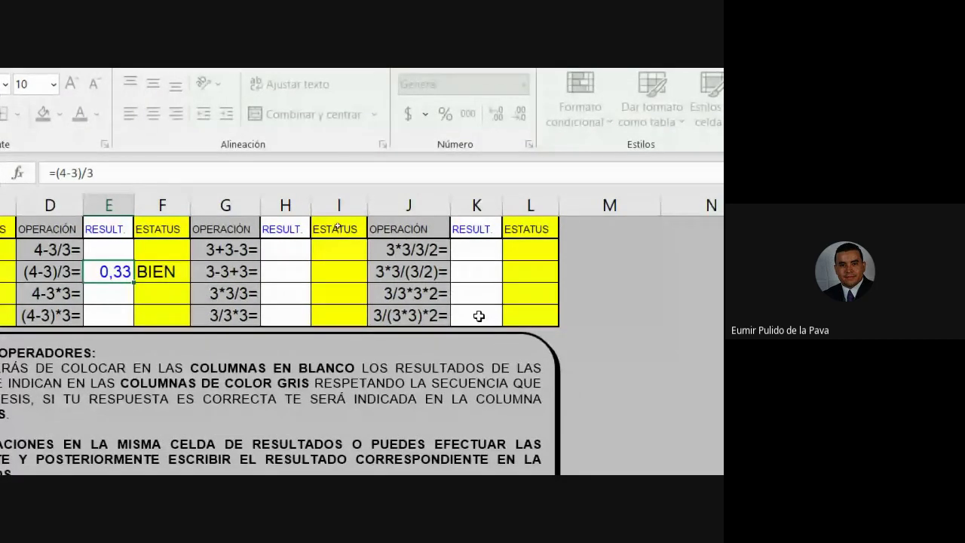
pyautogui.hscroll(-3, 483, 318)
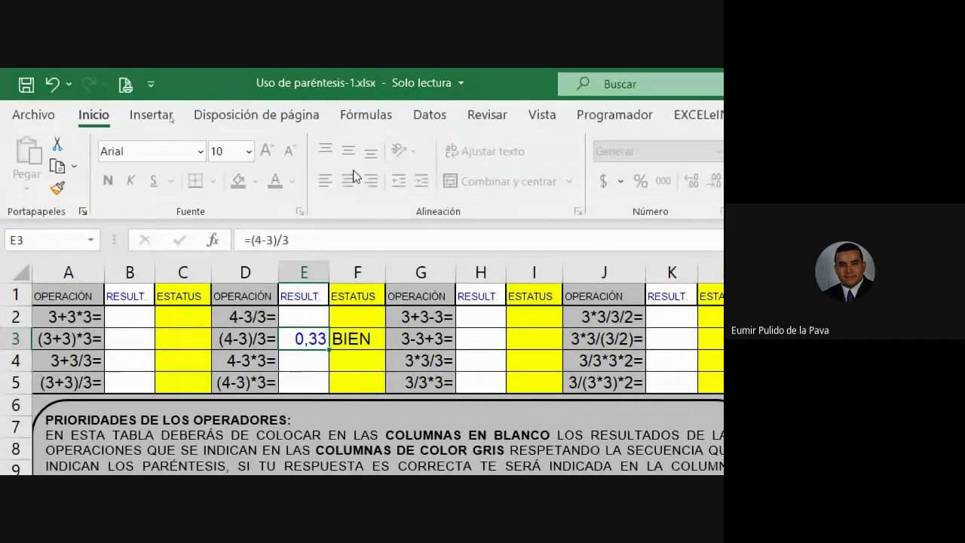
pyautogui.click(488, 115)
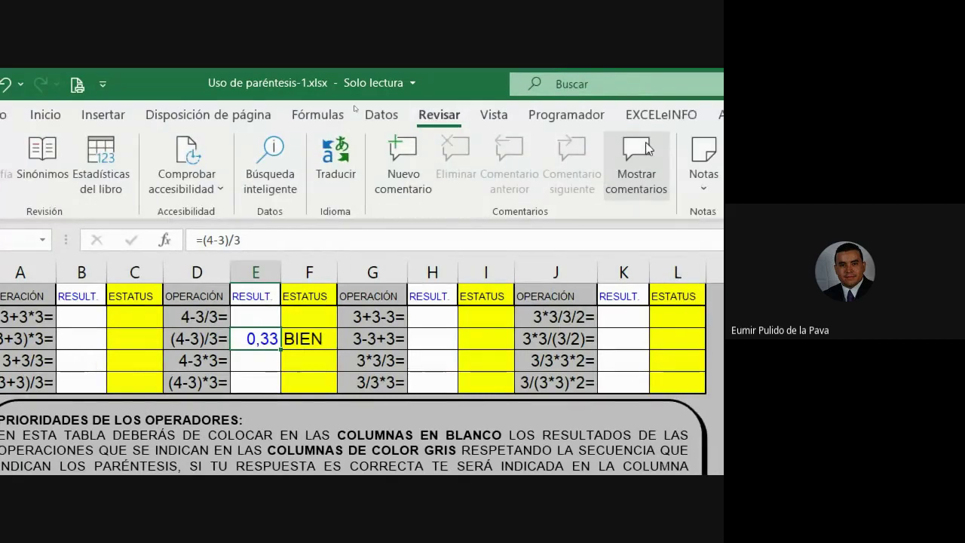
pyautogui.click(507, 151)
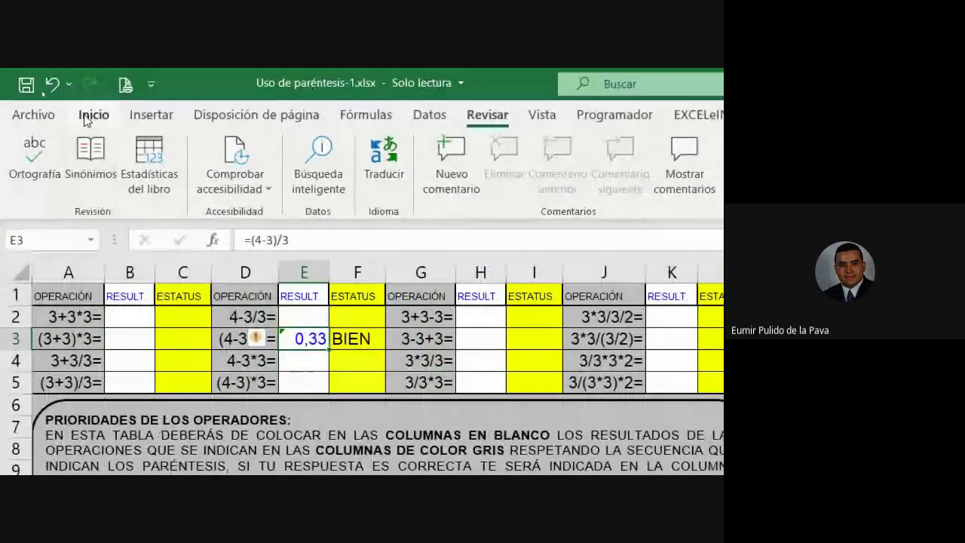
# Add decimal places to E3's result and widen column E so it fits.
pyautogui.click(94, 115)
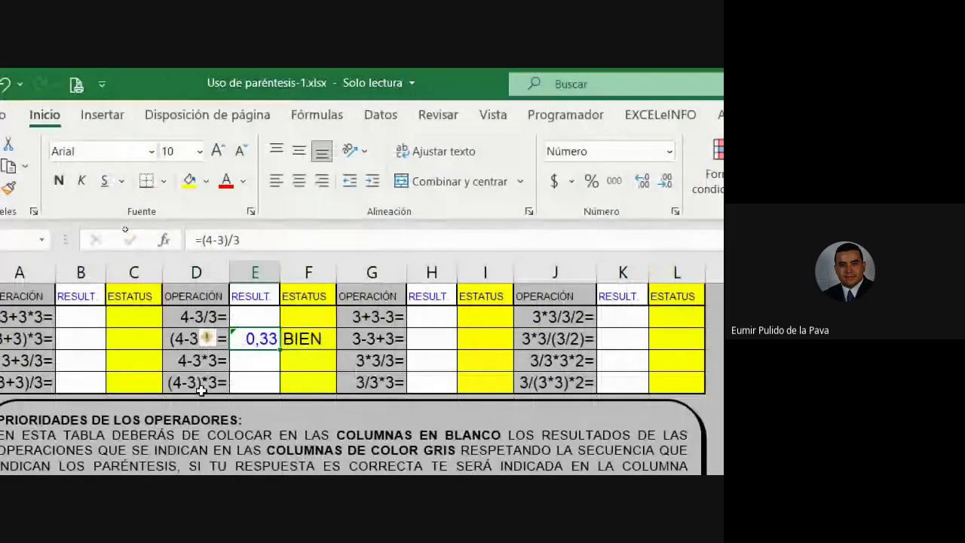
pyautogui.click(642, 182)
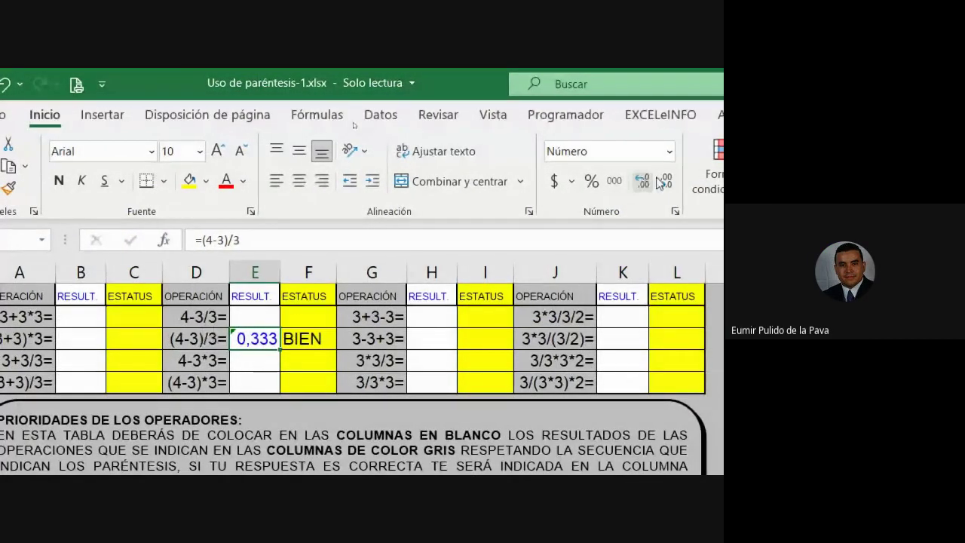
pyautogui.click(642, 183)
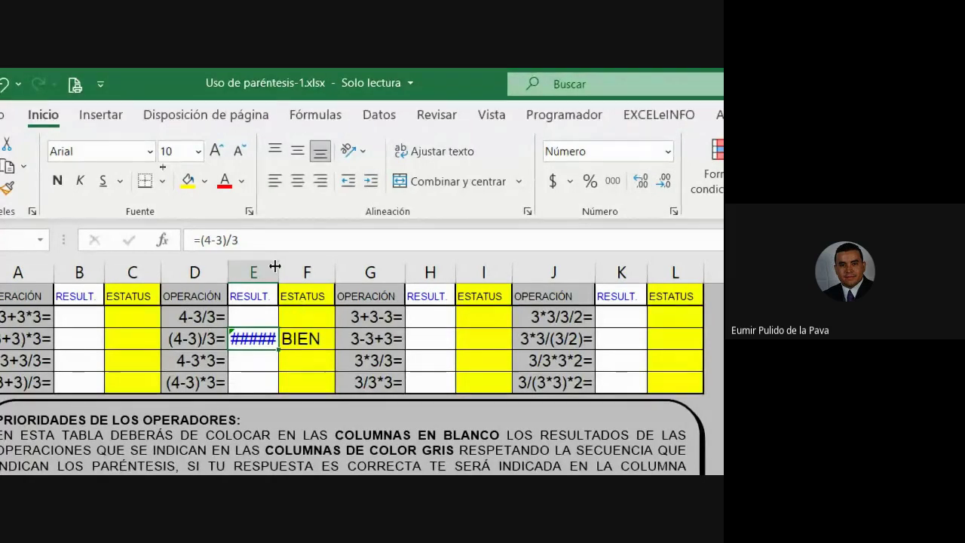
pyautogui.moveTo(279, 270); pyautogui.dragTo(361, 266)
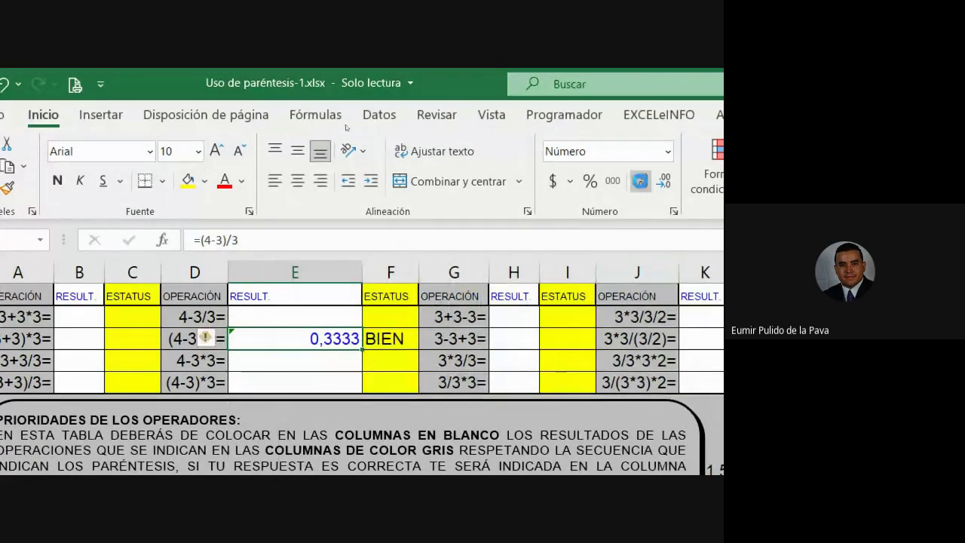
pyautogui.click(642, 182)
pyautogui.click(642, 183)
pyautogui.click(642, 183)
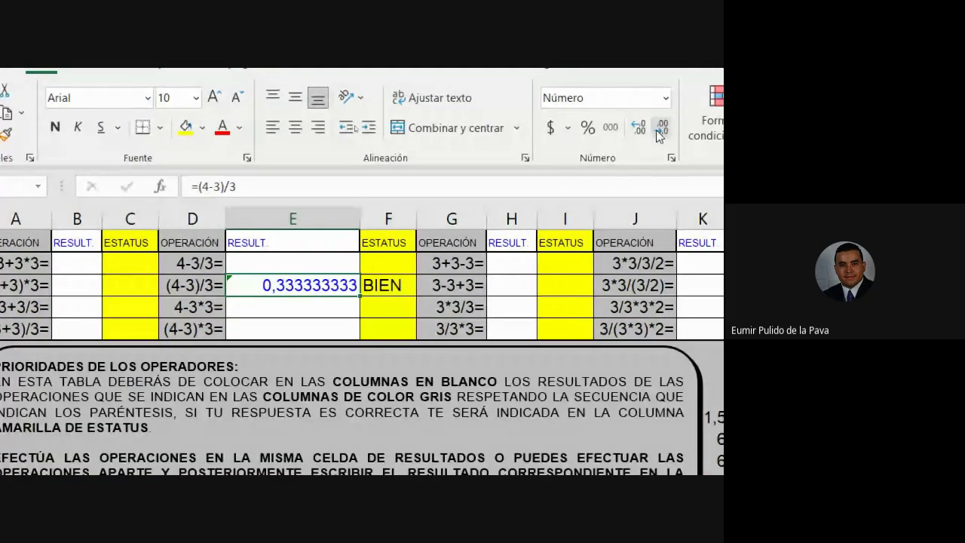
# Reduce E3 back to two decimals, showing 0,33, and confirm.
pyautogui.click(661, 128)
pyautogui.click(662, 129)
pyautogui.click(662, 128)
pyautogui.click(657, 131)
pyautogui.click(657, 130)
pyautogui.click(657, 130)
pyautogui.click(657, 131)
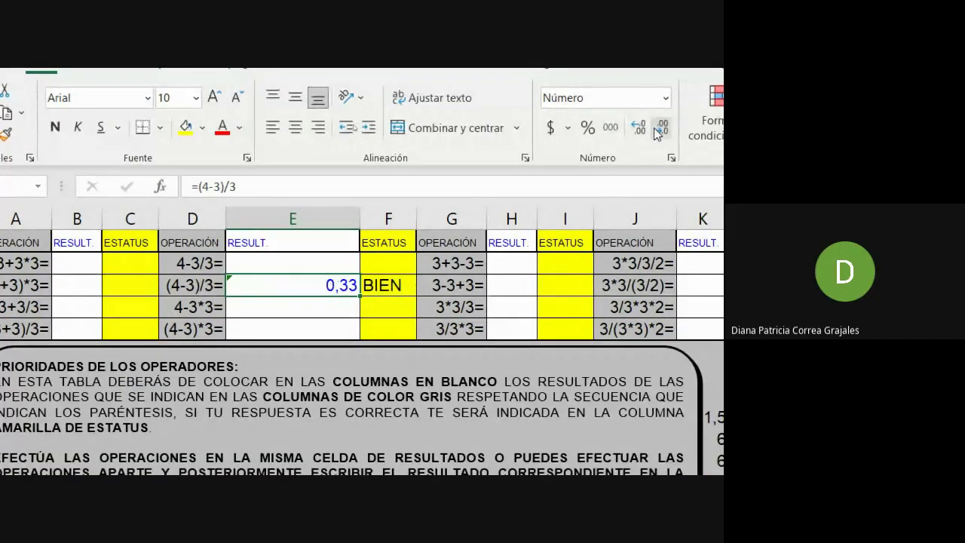
pyautogui.press('Return')
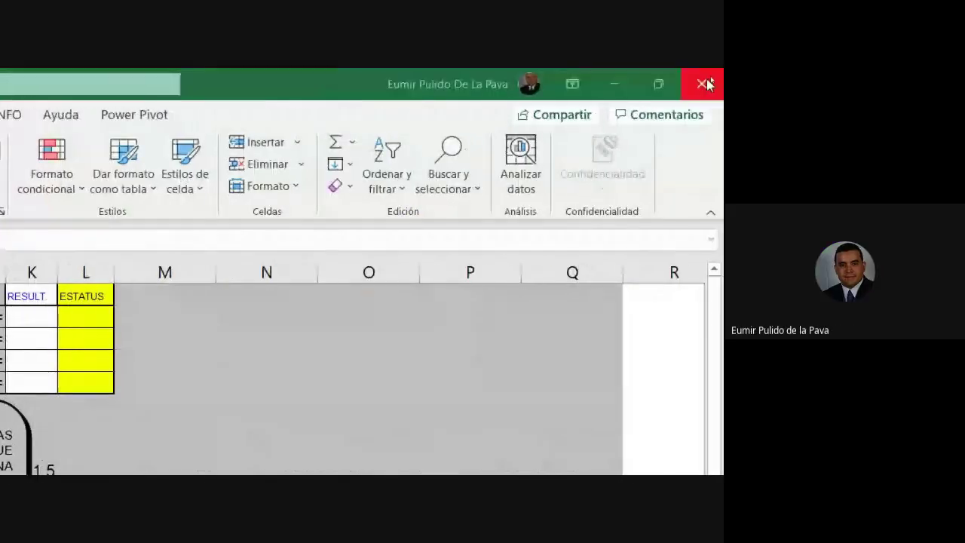
# Close Uso de paréntesis-1.xlsx without saving, then select column B and B1 in Series.xlsx.
pyautogui.click(703, 82)
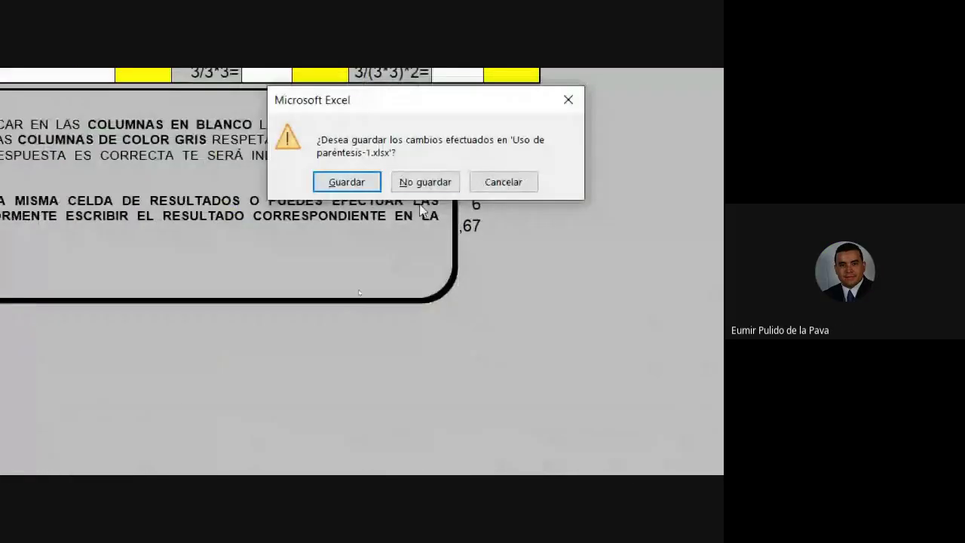
pyautogui.click(426, 182)
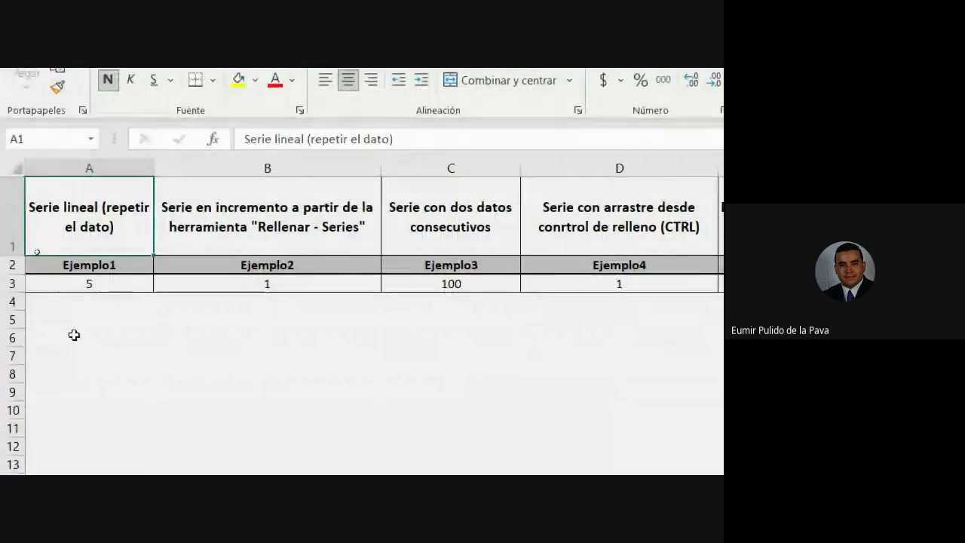
pyautogui.scroll(3, 230, 440)
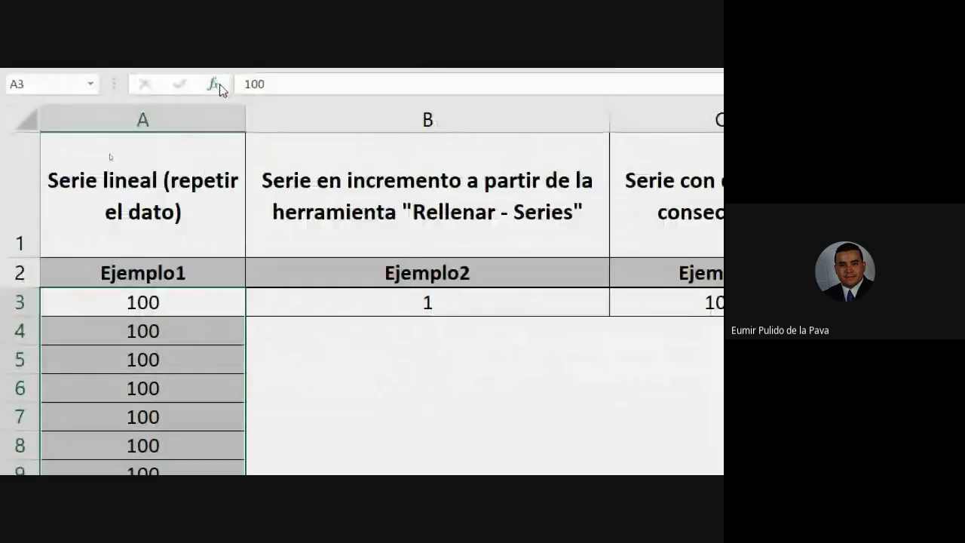
pyautogui.click(491, 122)
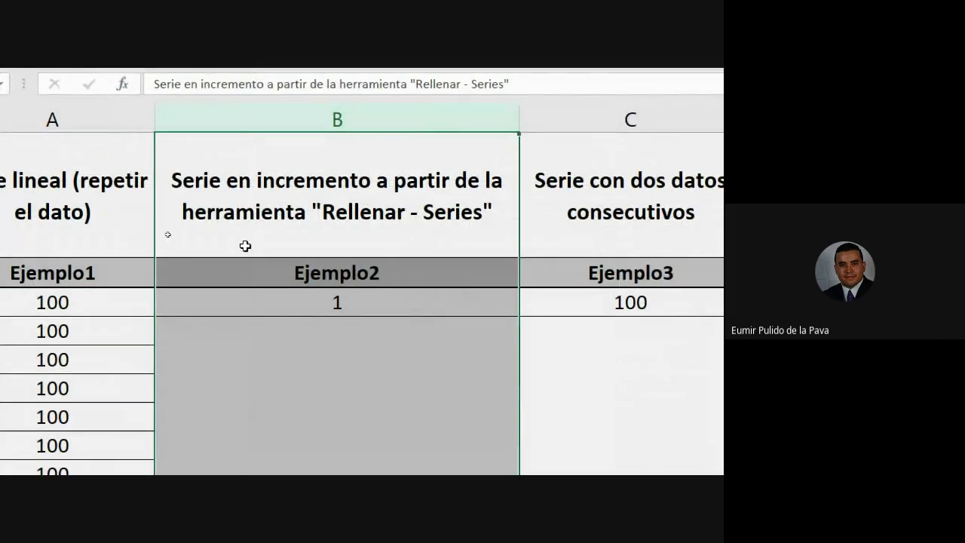
pyautogui.click(261, 201)
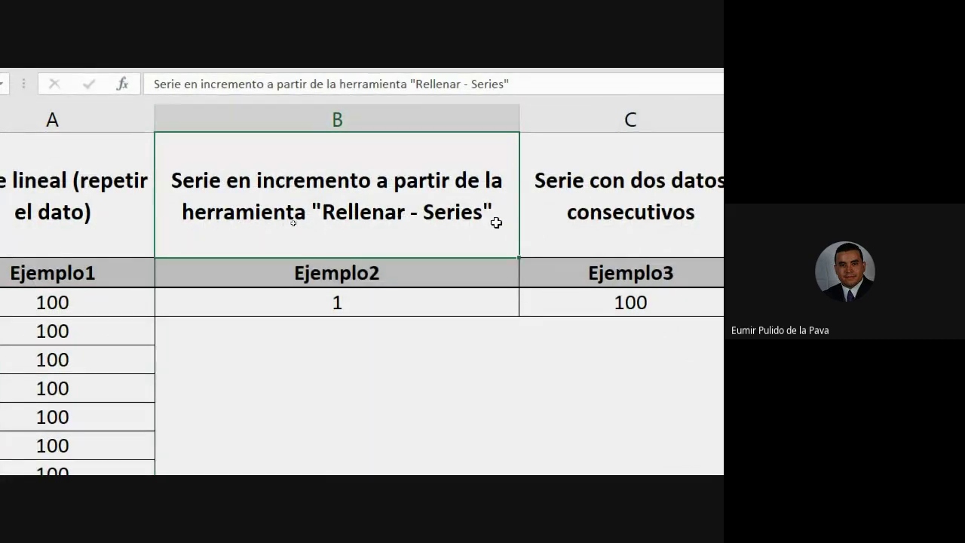
# Turn screen magnification back down and close the magnifier.
pyautogui.click(373, 460)
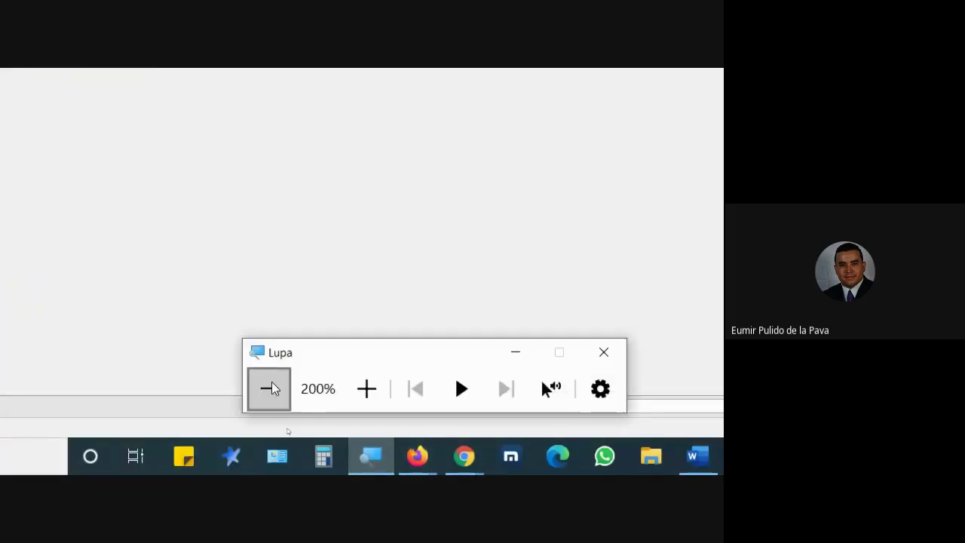
pyautogui.press('super+minus')
pyautogui.press('super+Escape')
# Bring Meet forward, check the chat, reopen the People list, then return to Series.xlsx.
pyautogui.moveTo(369, 461)
pyautogui.click(362, 437)
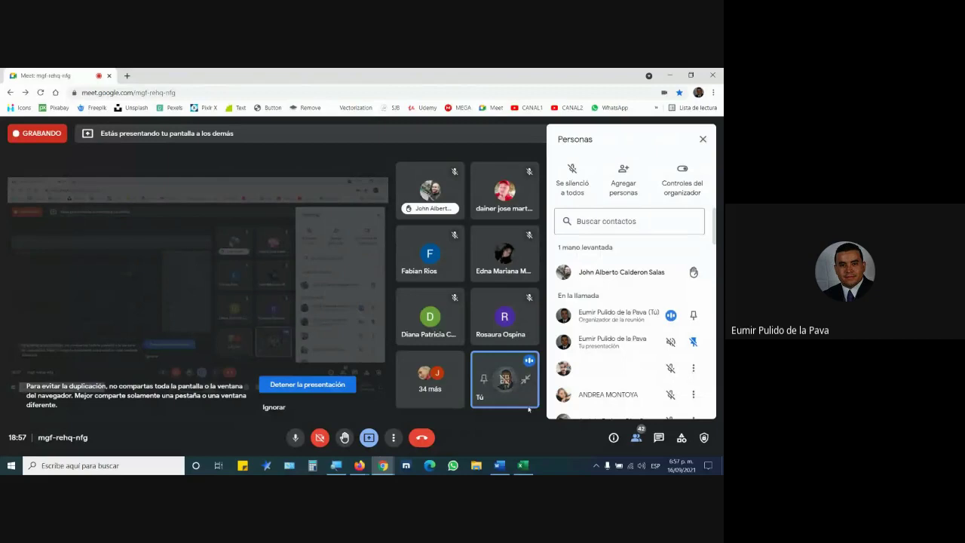
pyautogui.click(637, 439)
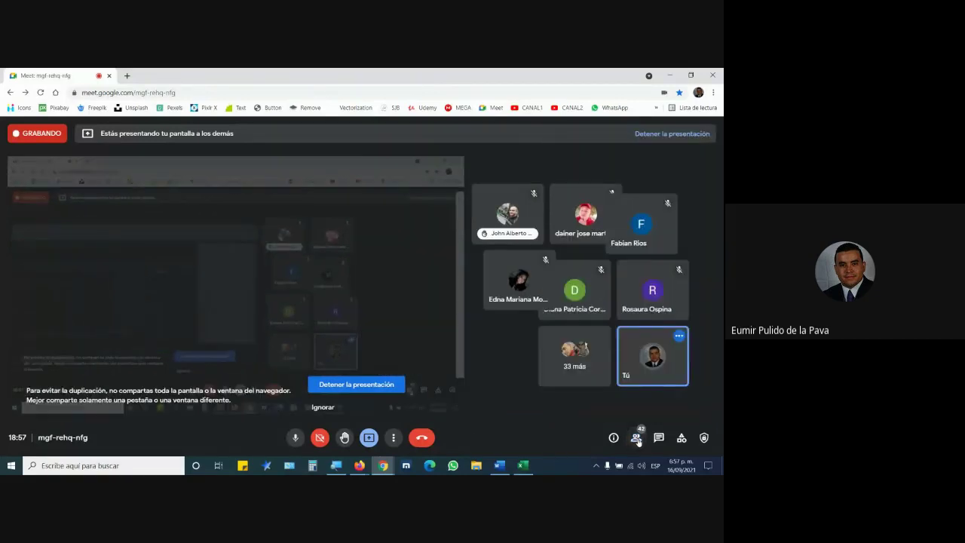
pyautogui.click(638, 439)
pyautogui.click(658, 438)
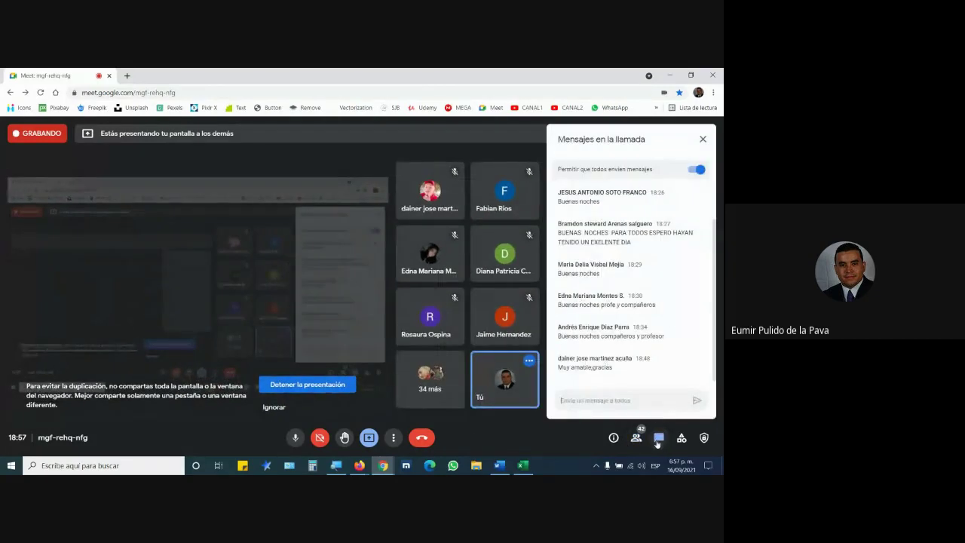
pyautogui.click(638, 440)
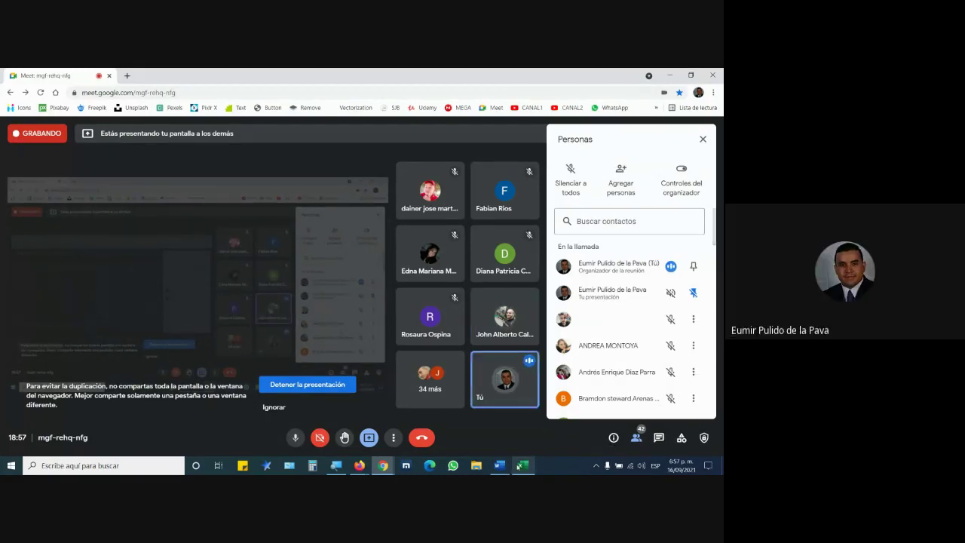
pyautogui.click(522, 465)
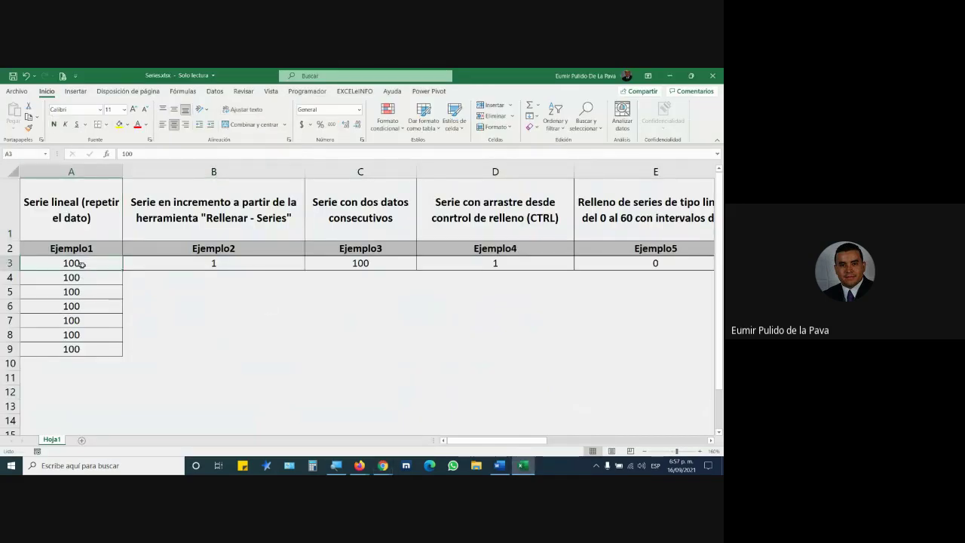
# Fill 100 from A3 down to A9, then overwrite A4 with 101.
pyautogui.moveTo(122, 270); pyautogui.dragTo(108, 362)
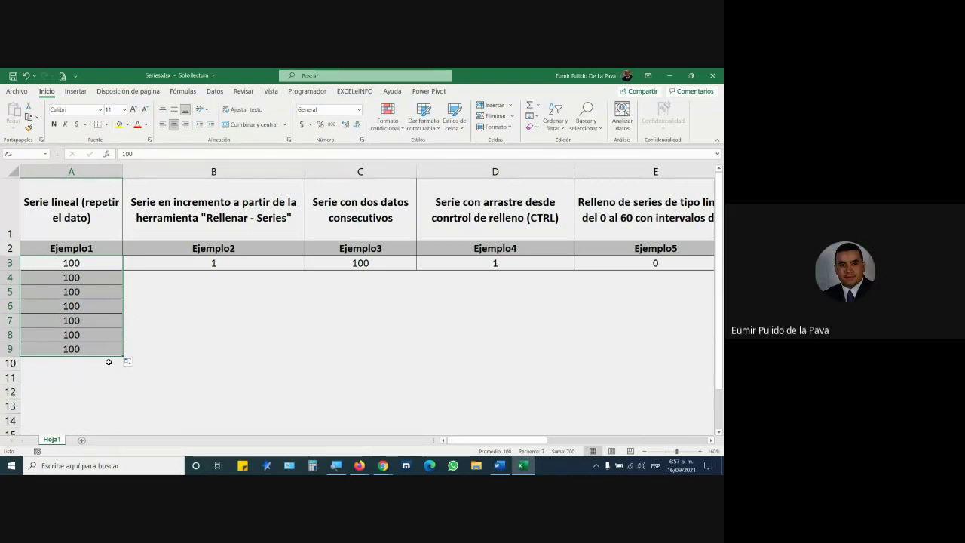
pyautogui.click(88, 278)
pyautogui.write('101')
pyautogui.press('Return')
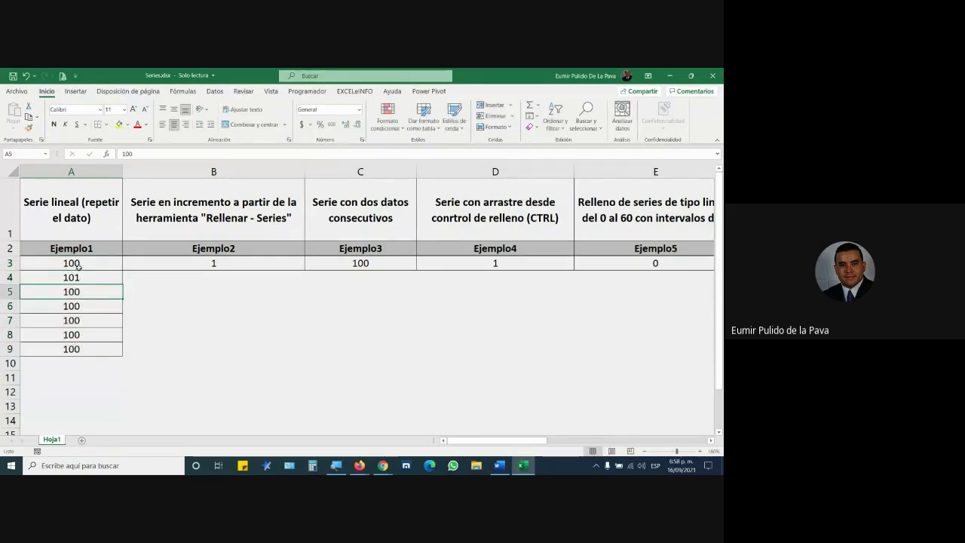
# Undo the trial fill and refill 100 from A3 to A9, replacing the 101.
pyautogui.moveTo(79, 266); pyautogui.dragTo(116, 338)
pyautogui.hotkey('ctrl', 'z')
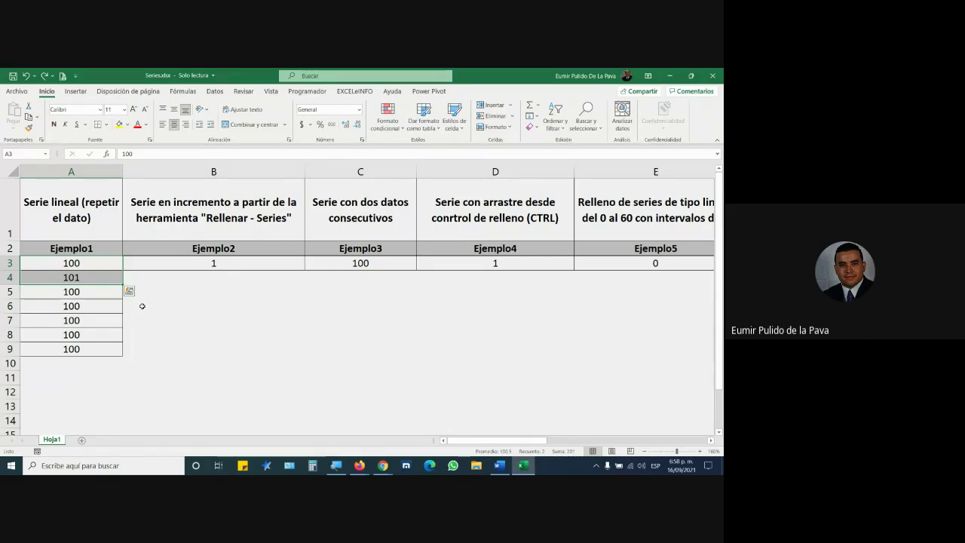
pyautogui.click(102, 266)
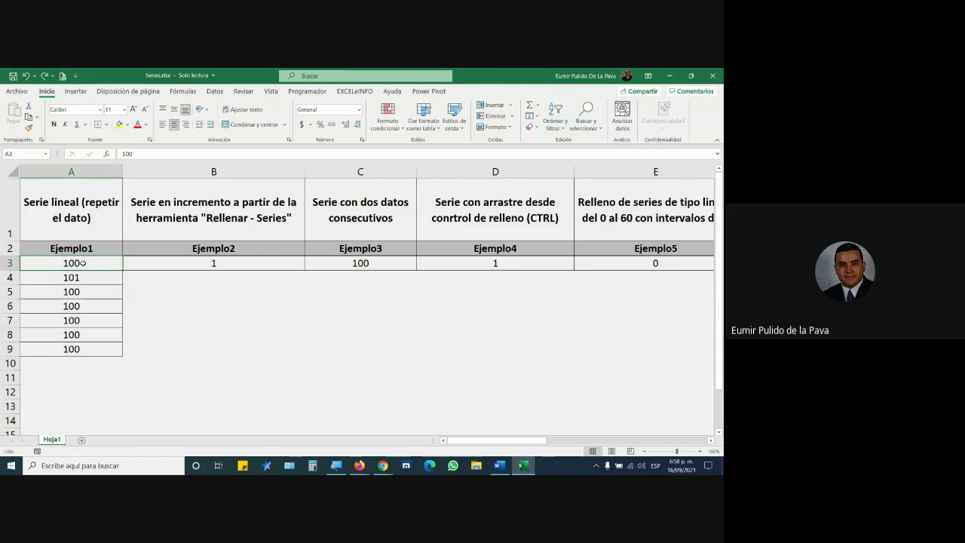
pyautogui.moveTo(122, 269); pyautogui.dragTo(117, 359)
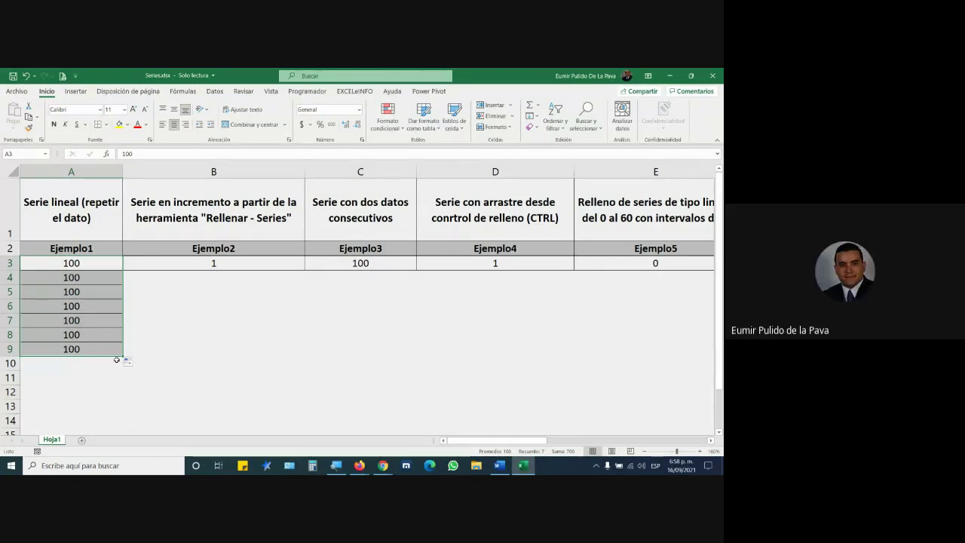
pyautogui.click(190, 210)
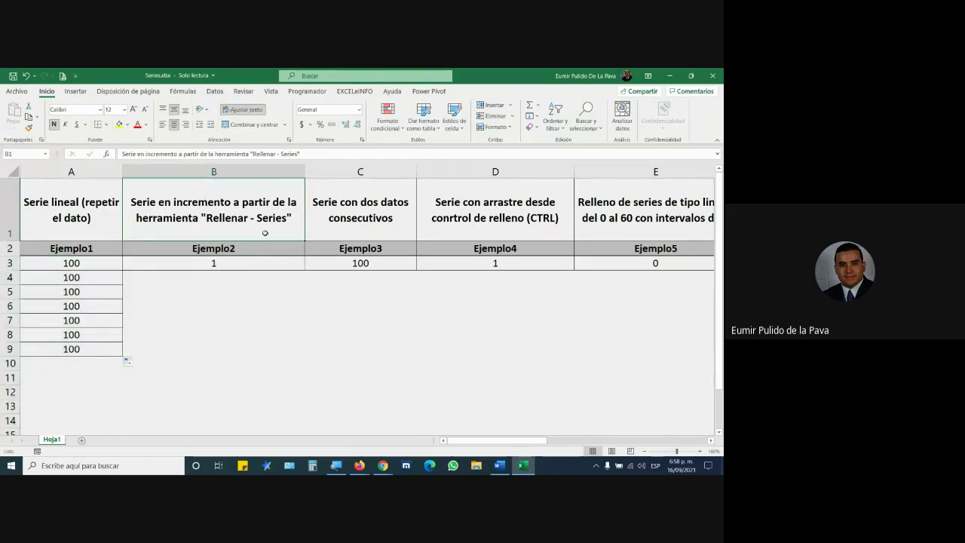
pyautogui.click(253, 264)
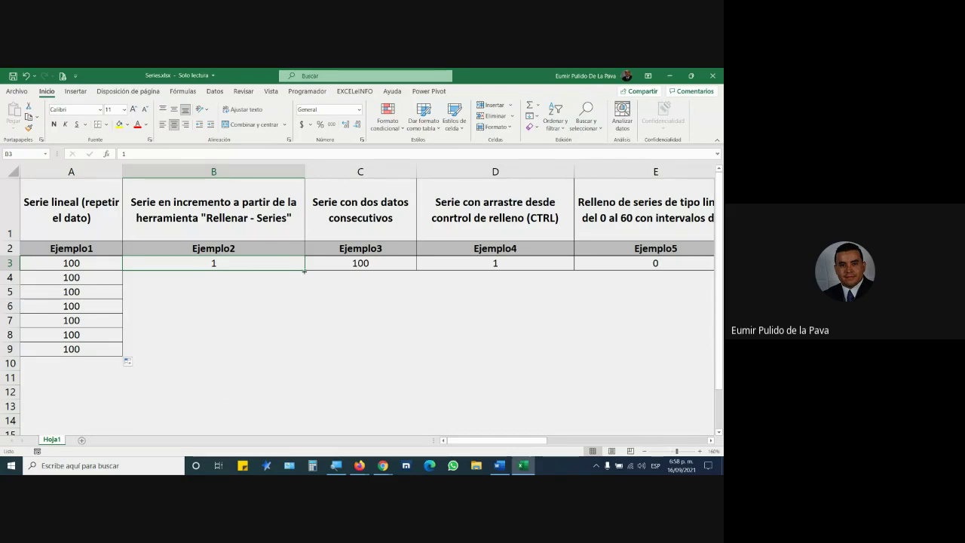
pyautogui.moveTo(305, 271)
pyautogui.mouseDown()
pyautogui.moveTo(291, 473)
pyautogui.moveTo(197, 366)
pyautogui.moveTo(242, 365)
pyautogui.moveTo(216, 264)
pyautogui.moveTo(222, 164)
pyautogui.mouseUp()
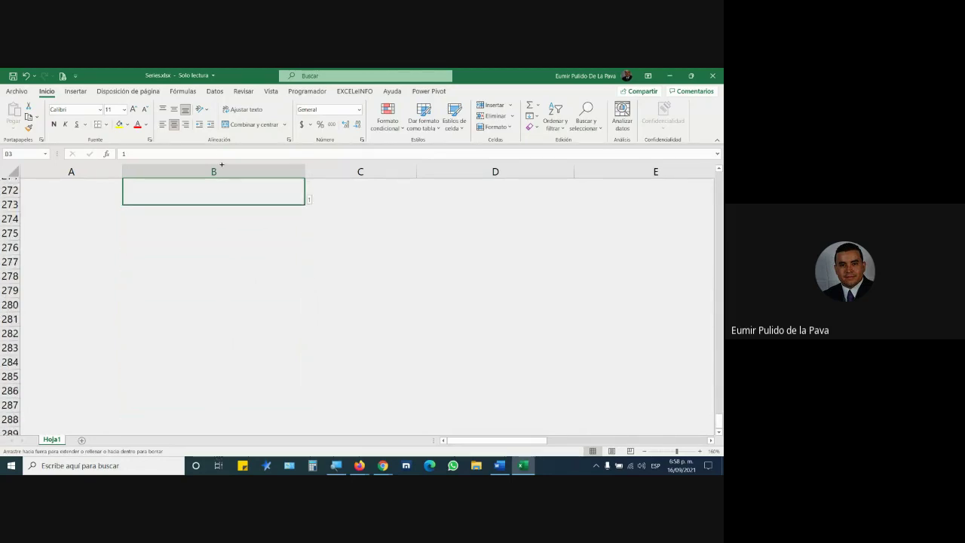
pyautogui.moveTo(222, 165); pyautogui.dragTo(196, 260)
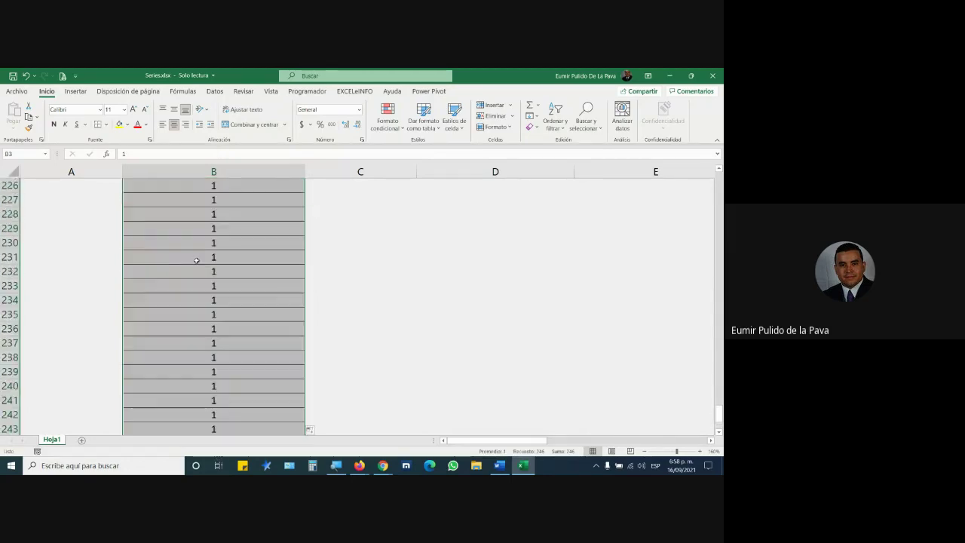
pyautogui.scroll(7, 196, 260)
pyautogui.scroll(7, 196, 260)
pyautogui.scroll(6, 196, 261)
pyautogui.hotkey('ctrl', 'z')
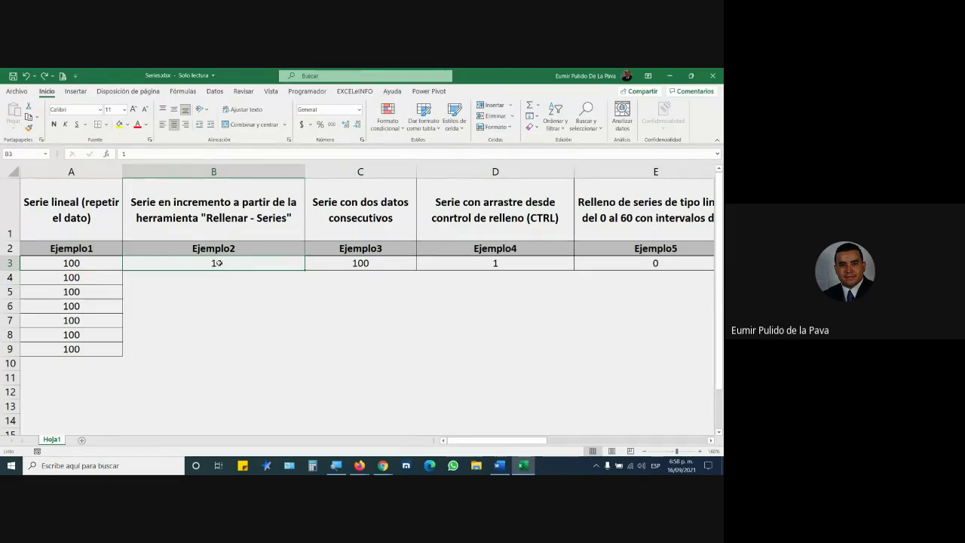
pyautogui.moveTo(217, 263); pyautogui.dragTo(216, 281)
pyautogui.click(223, 264)
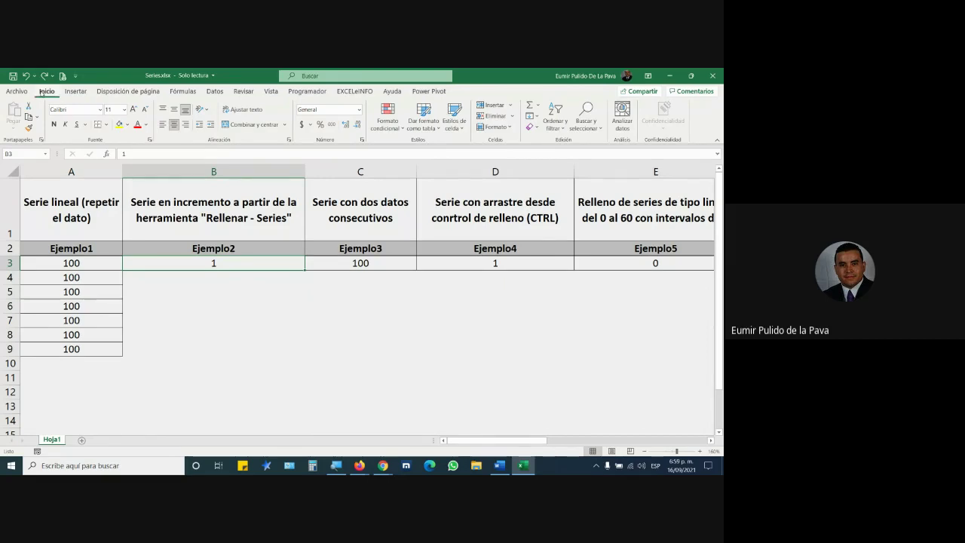
pyautogui.press('super+plus')
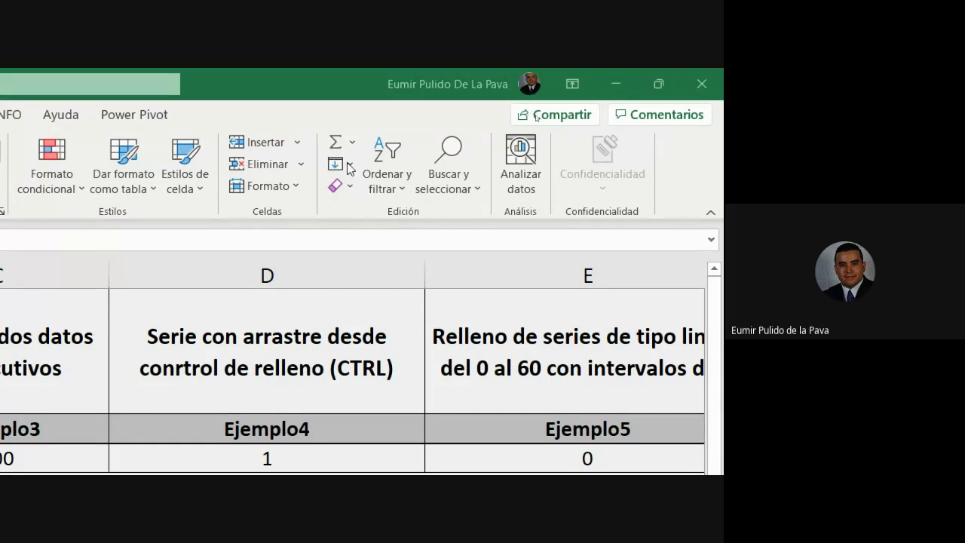
# Open the Series dialog for B3 and set the series to run down Columnas.
pyautogui.click(350, 166)
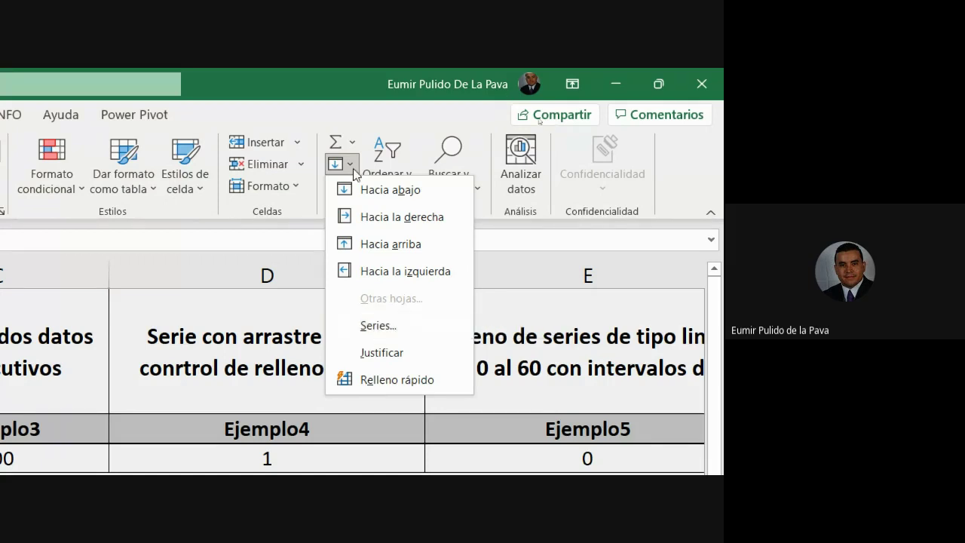
pyautogui.click(337, 164)
pyautogui.click(338, 164)
pyautogui.click(369, 326)
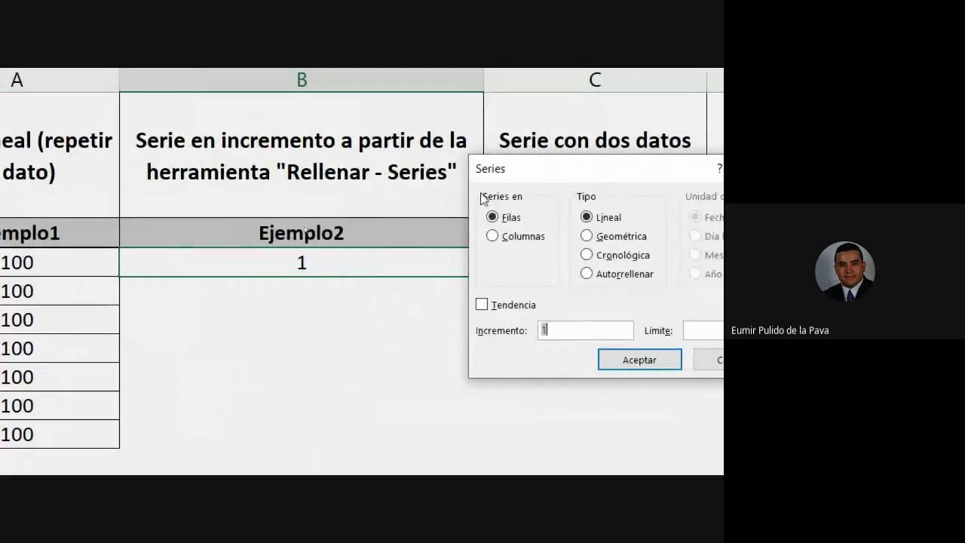
pyautogui.moveTo(515, 181); pyautogui.dragTo(531, 175)
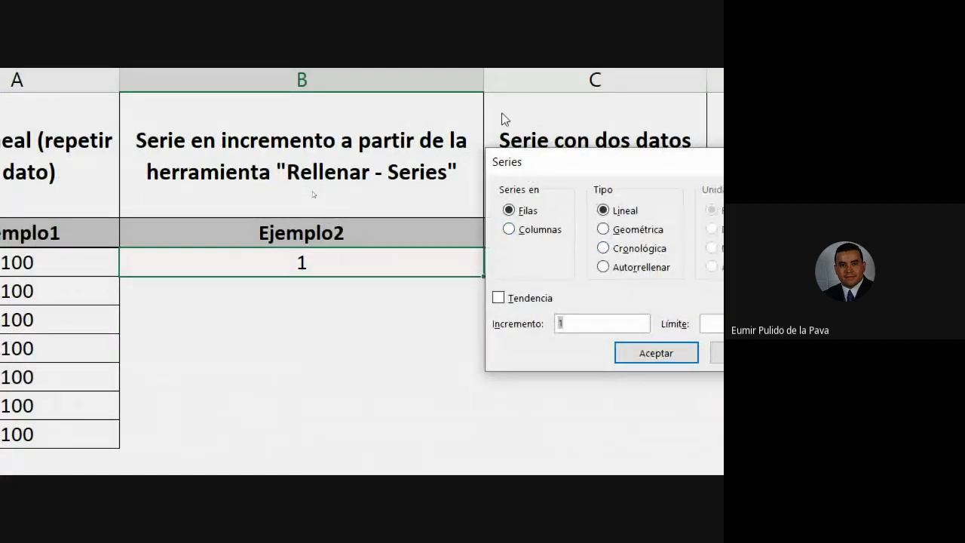
pyautogui.click(509, 229)
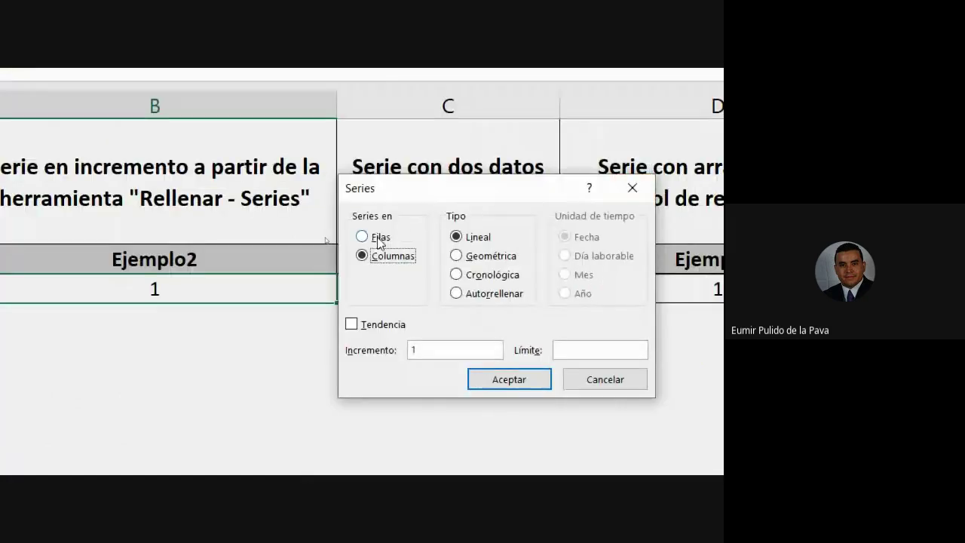
pyautogui.click(380, 238)
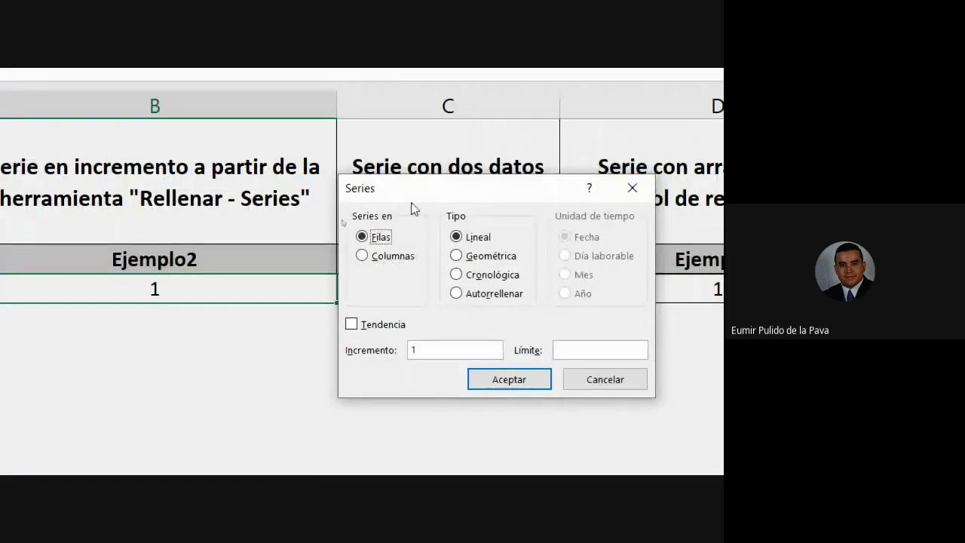
pyautogui.moveTo(413, 189); pyautogui.dragTo(367, 355)
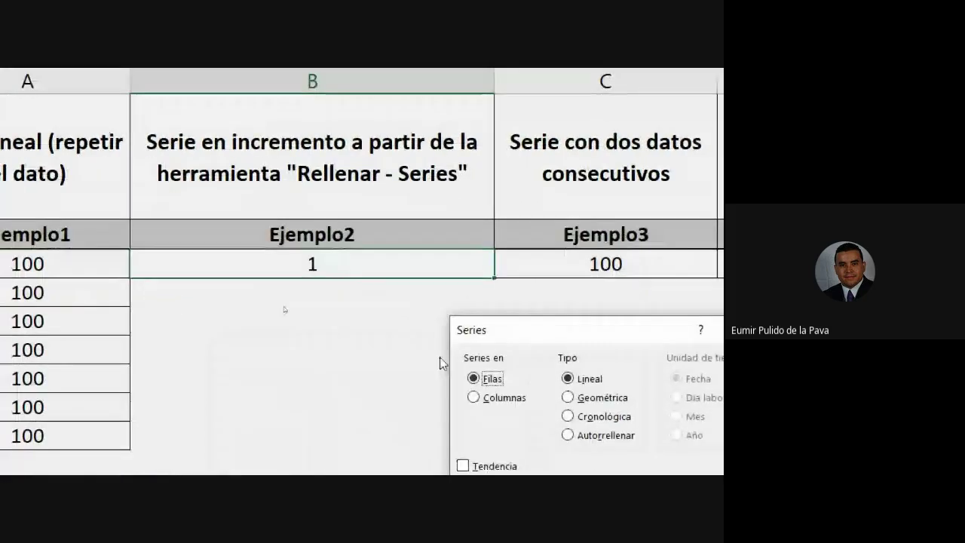
pyautogui.moveTo(513, 338); pyautogui.dragTo(553, 159)
pyautogui.click(522, 217)
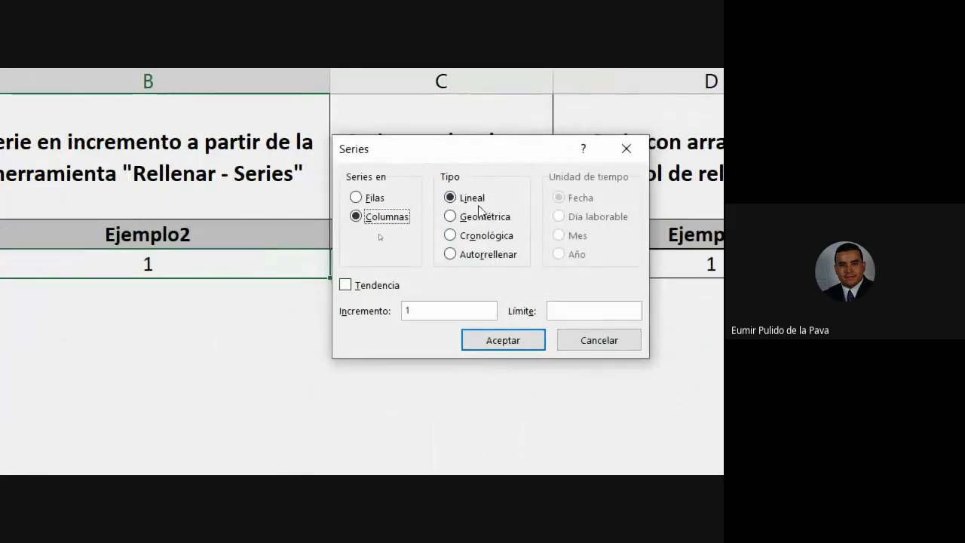
# Use Incremento 1 and Límite 1548, create the series, and check it reaches 1548.
pyautogui.click(411, 311)
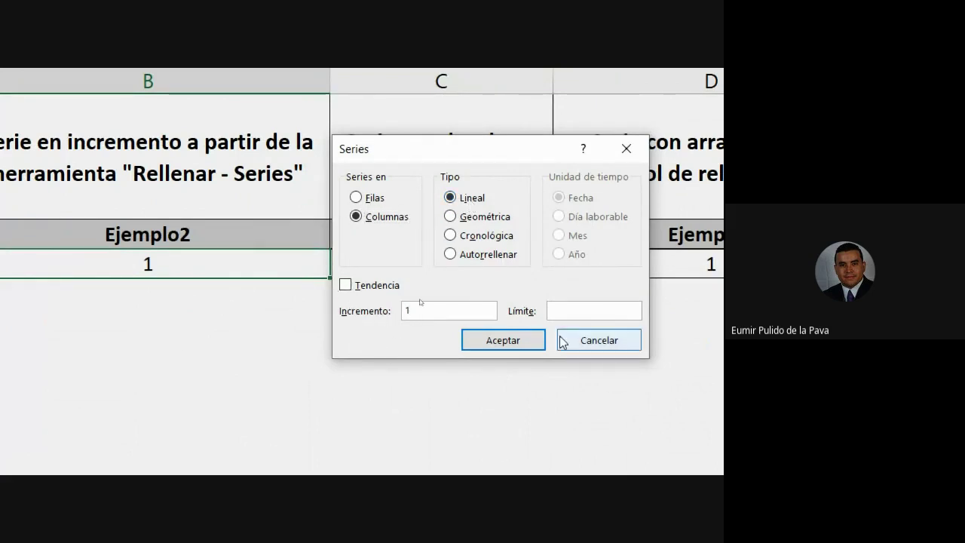
pyautogui.click(577, 312)
pyautogui.write('15')
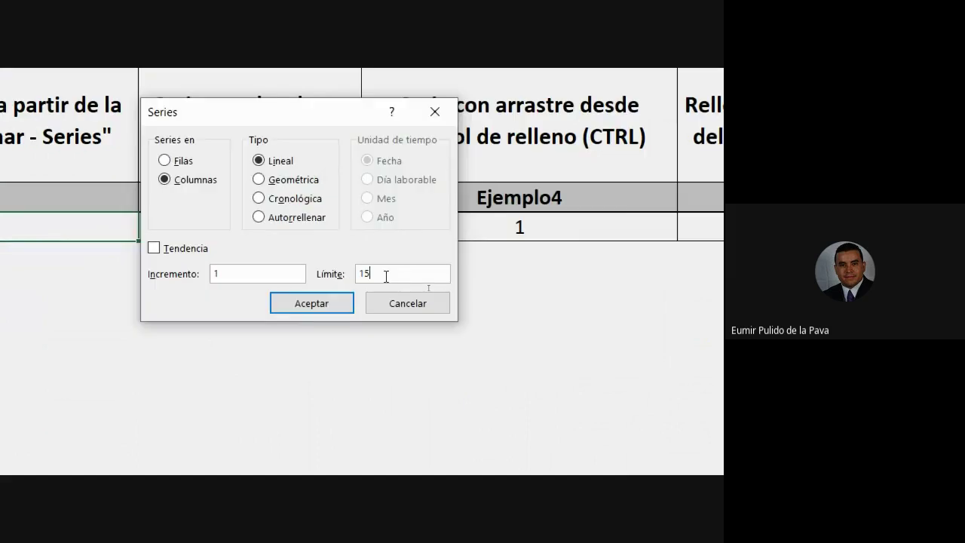
pyautogui.write('48')
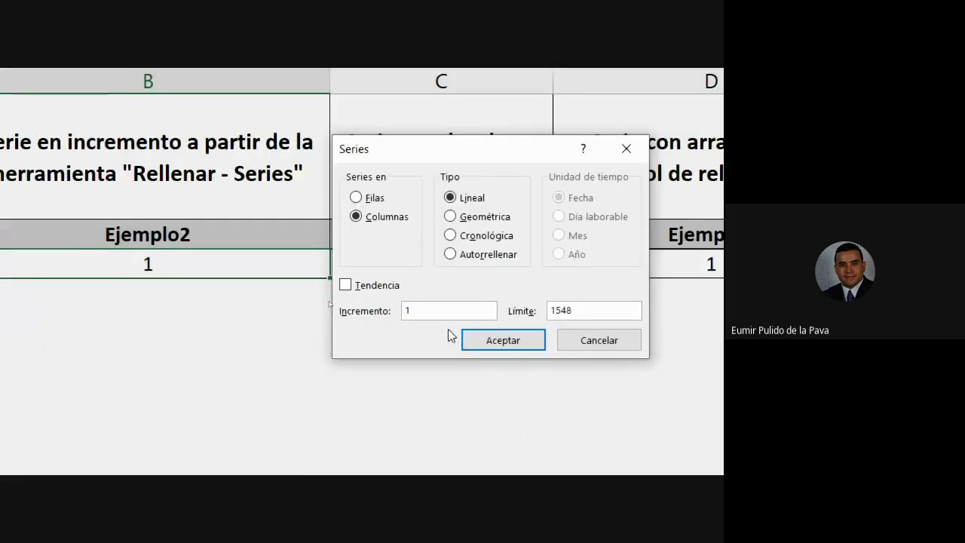
pyautogui.click(279, 302)
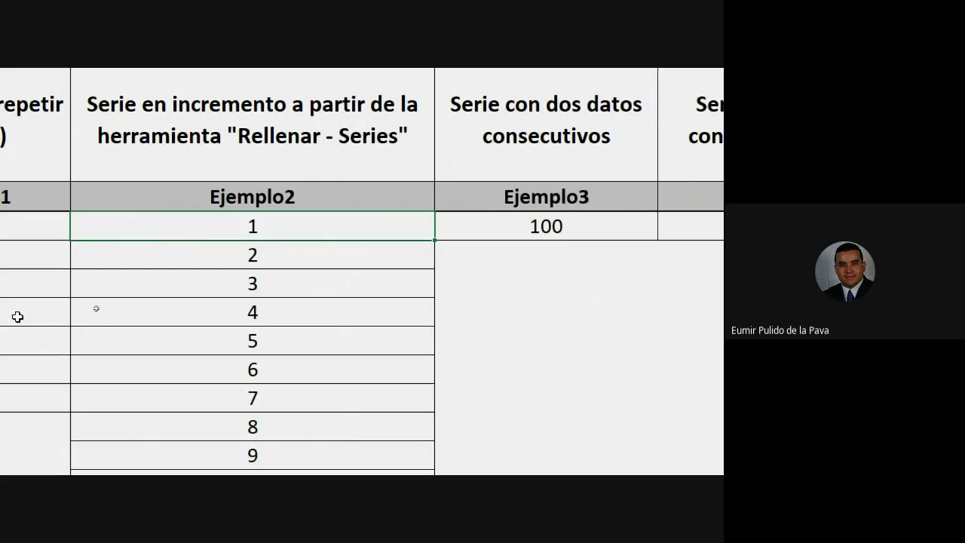
pyautogui.hotkey('ctrl', 'Down')
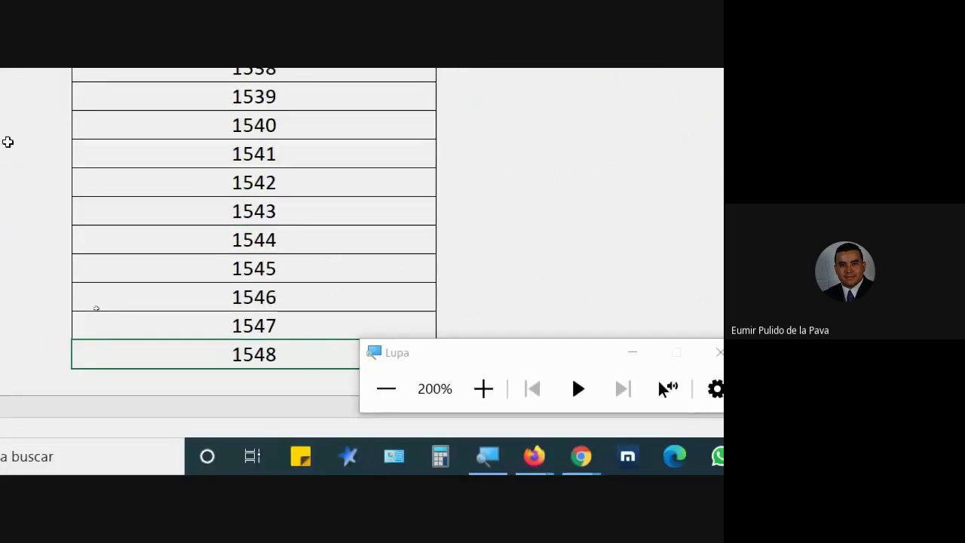
pyautogui.hotkey('ctrl', 'Up')
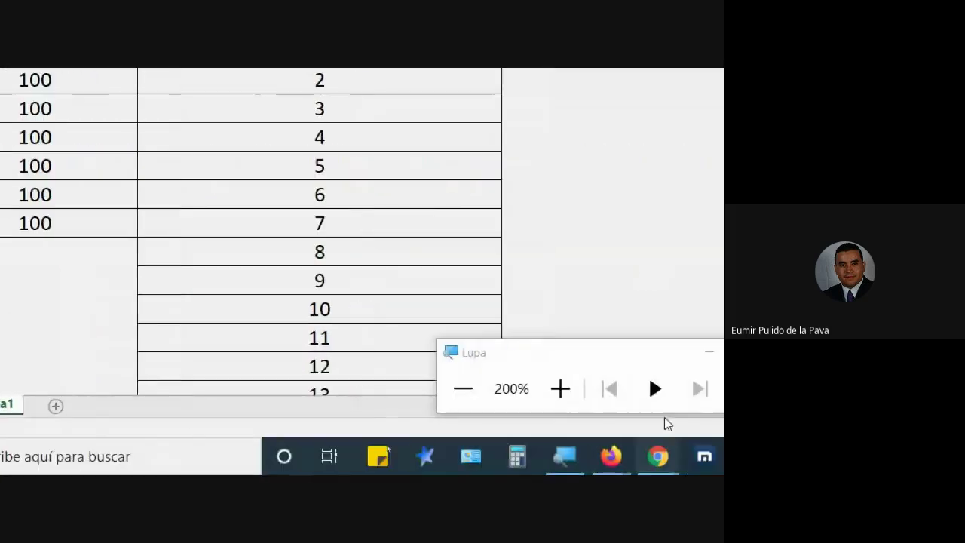
pyautogui.click(560, 351)
# Admit the waiting guest to the Meet call and return to the Series spreadsheet.
pyautogui.click(511, 456)
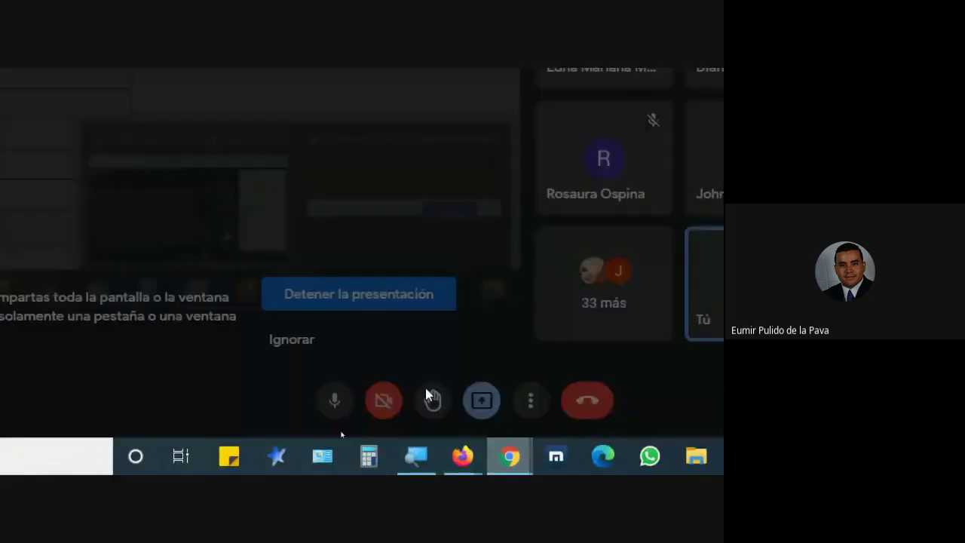
pyautogui.click(575, 237)
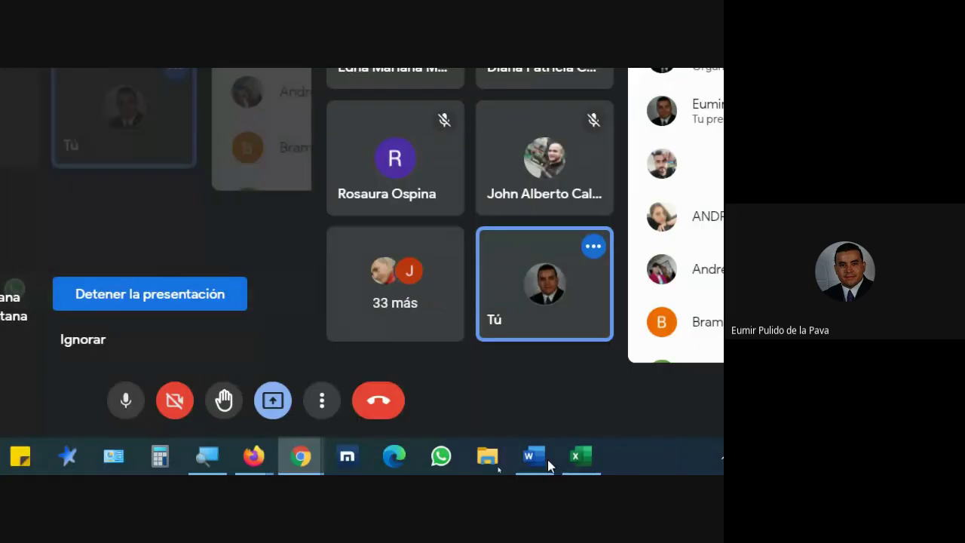
pyautogui.click(582, 458)
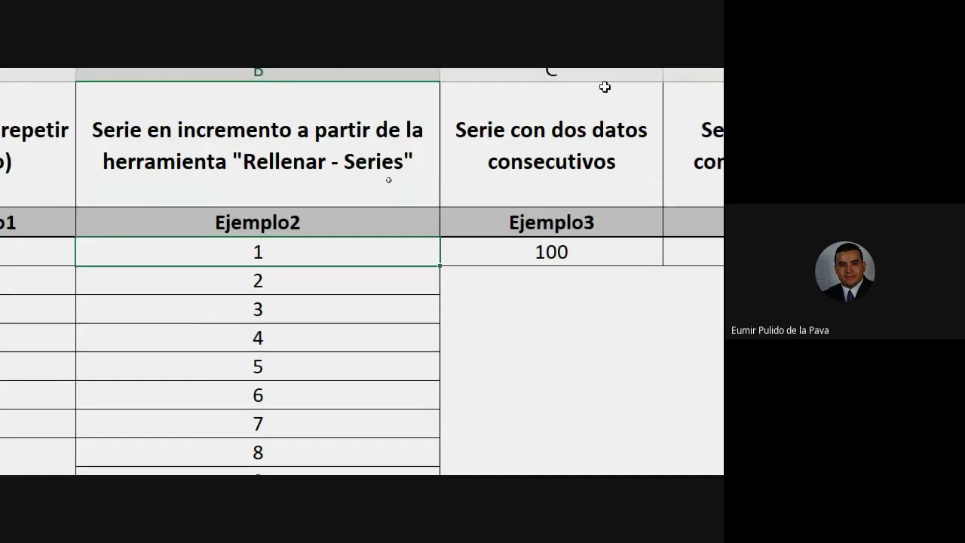
# Enter 101 under the 100 in C4 and fill the pair down to 109 in C12.
pyautogui.click(541, 96)
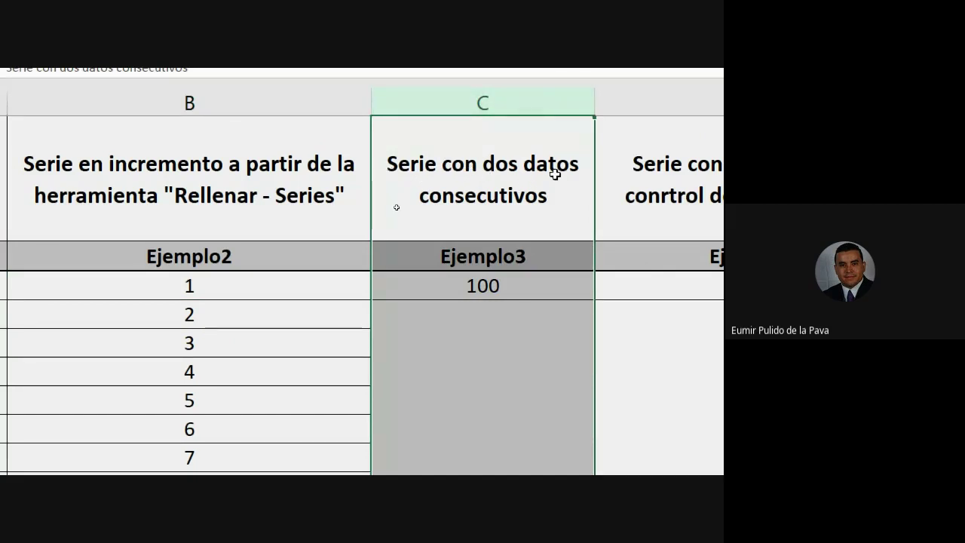
pyautogui.click(487, 286)
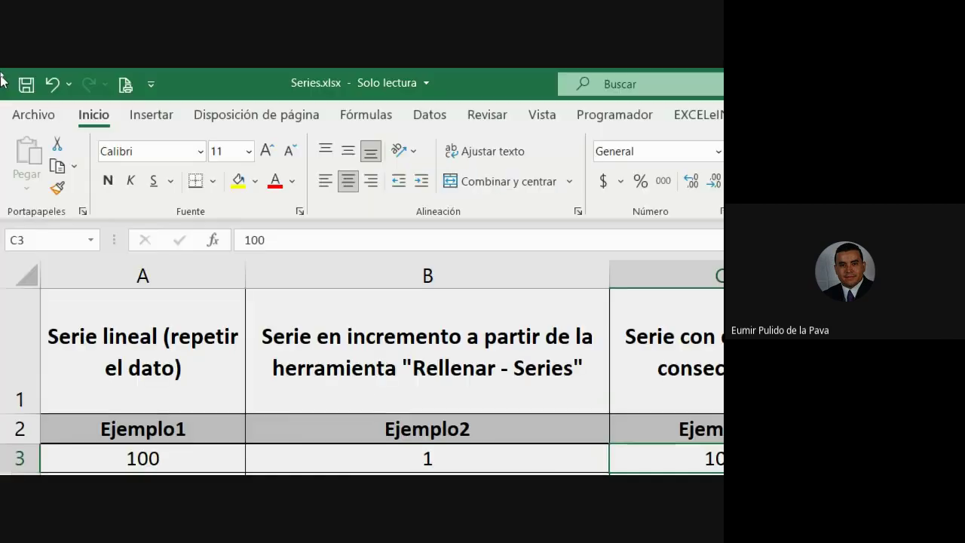
pyautogui.hotkey('ctrl', 'c')
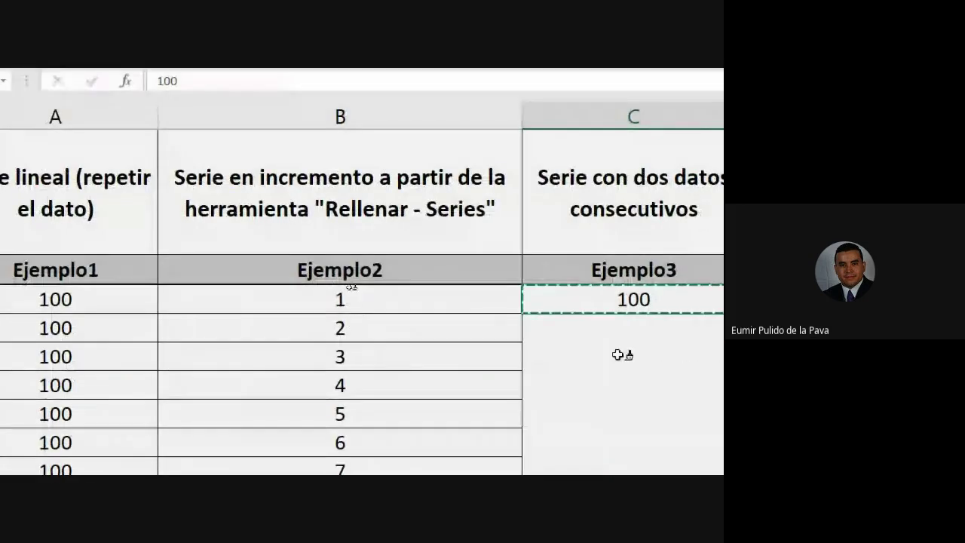
pyautogui.press('Down')
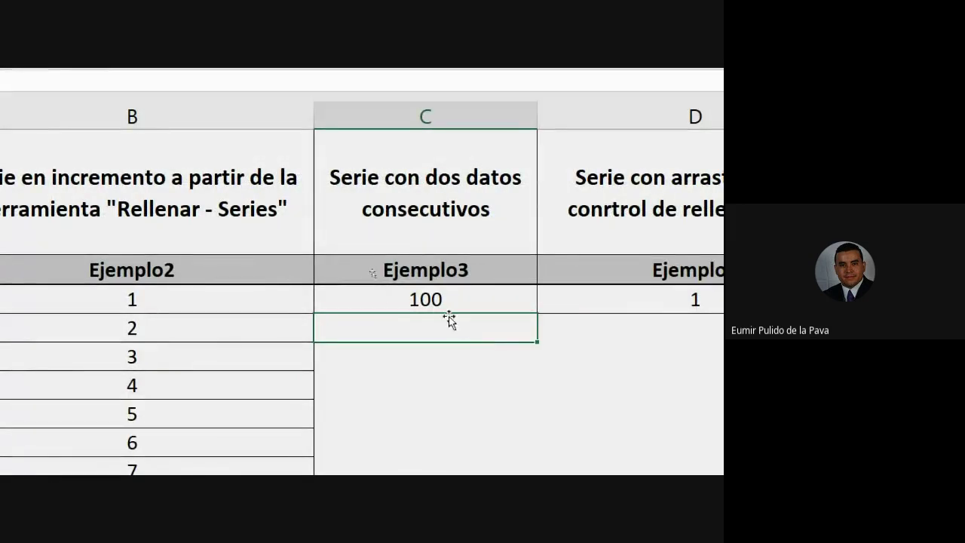
pyautogui.write('101')
pyautogui.press('Return')
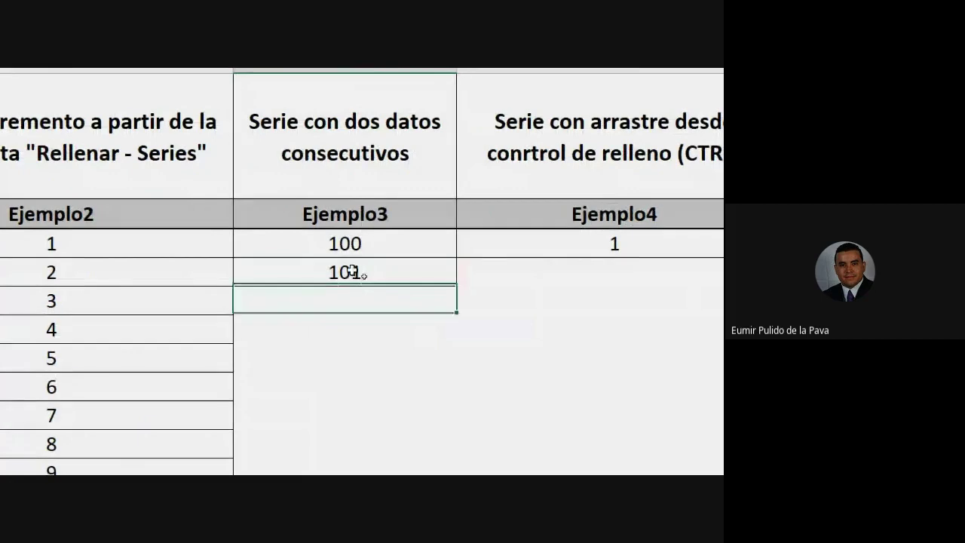
pyautogui.moveTo(413, 301); pyautogui.dragTo(412, 326)
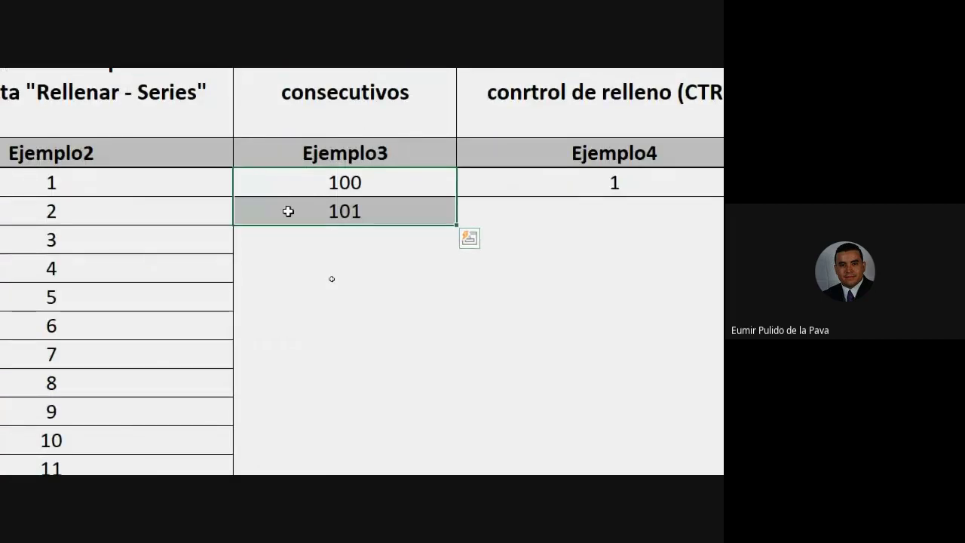
pyautogui.moveTo(283, 179); pyautogui.dragTo(281, 204)
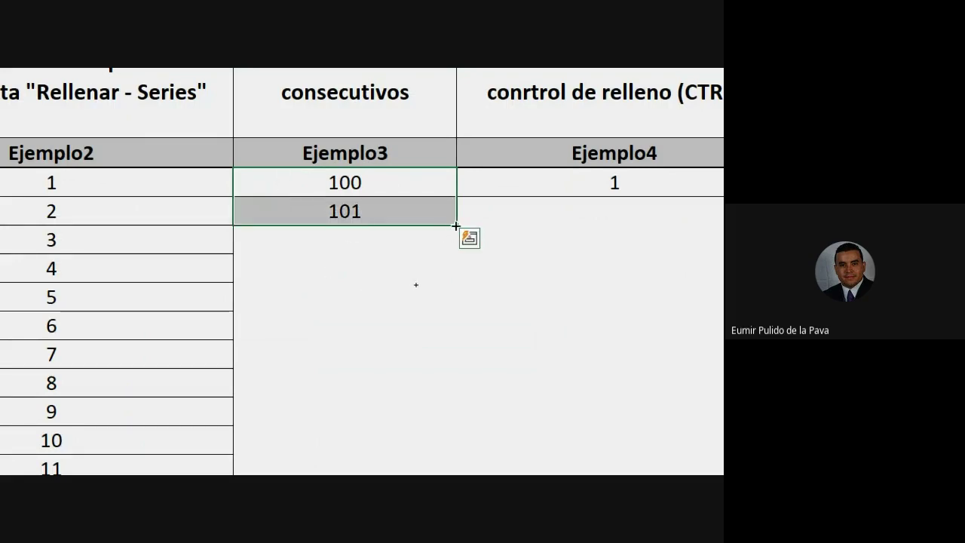
pyautogui.moveTo(448, 228); pyautogui.dragTo(455, 443)
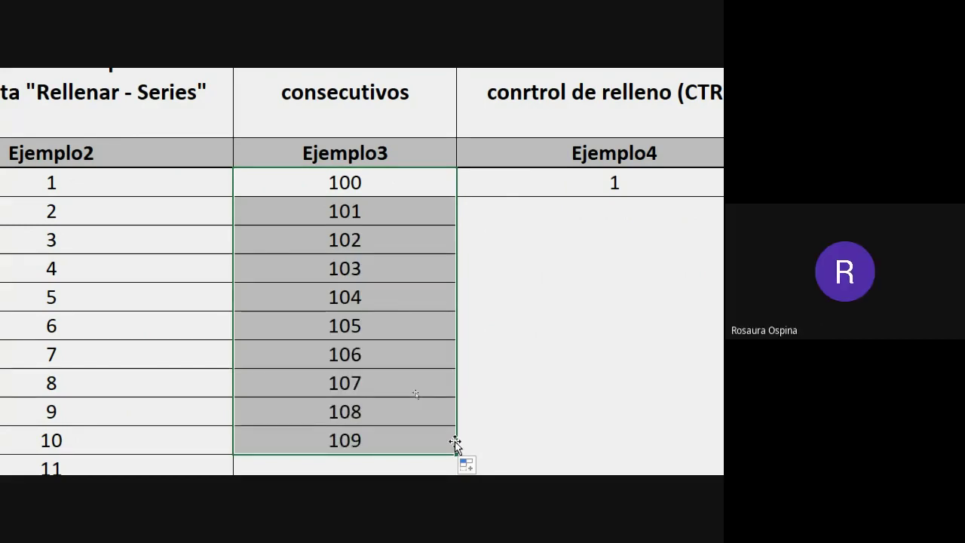
# Overwrite C3:C4 with 19 and 20, then fill the pair down to 28 in C12.
pyautogui.click(331, 195)
pyautogui.moveTo(330, 194); pyautogui.dragTo(330, 200)
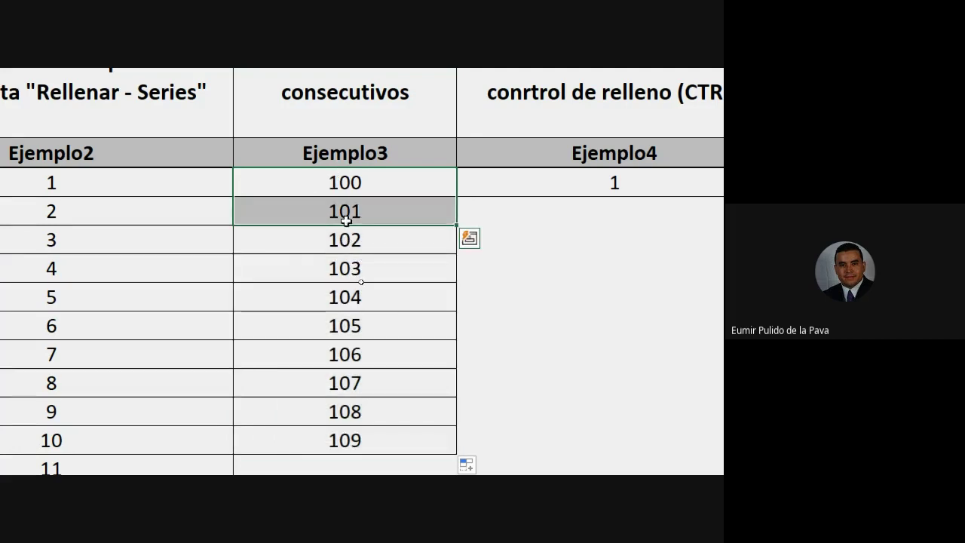
pyautogui.click(346, 187)
pyautogui.write('19')
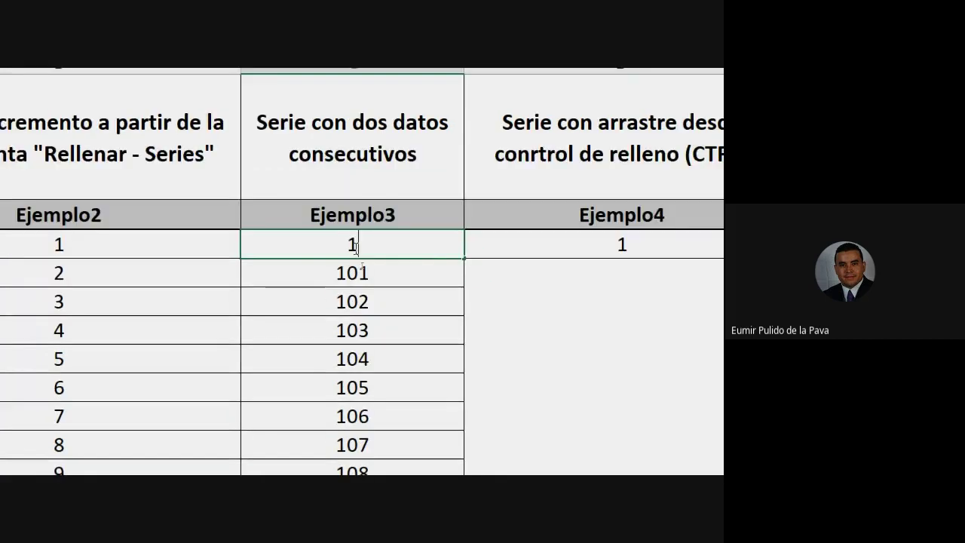
pyautogui.press('Return')
pyautogui.write('20')
pyautogui.press('Return')
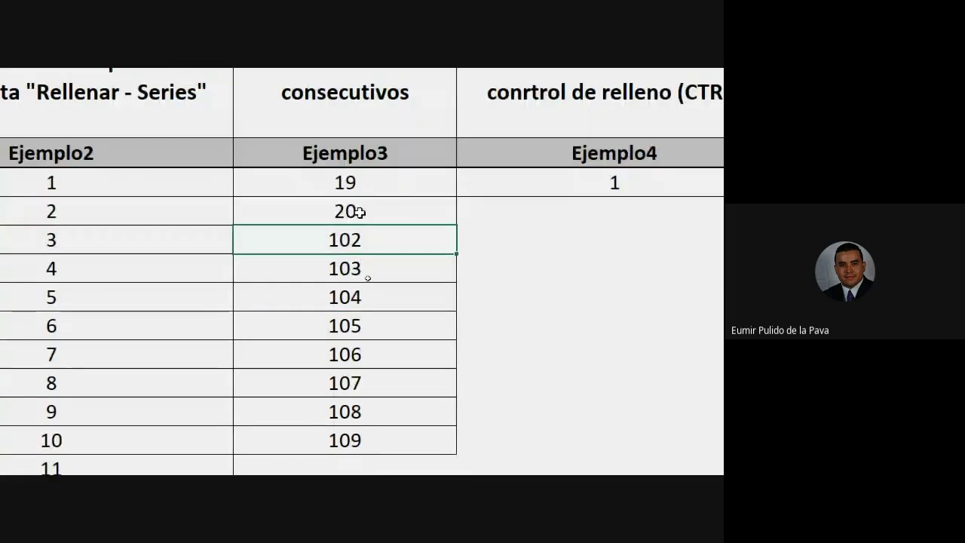
pyautogui.moveTo(367, 183); pyautogui.dragTo(362, 209)
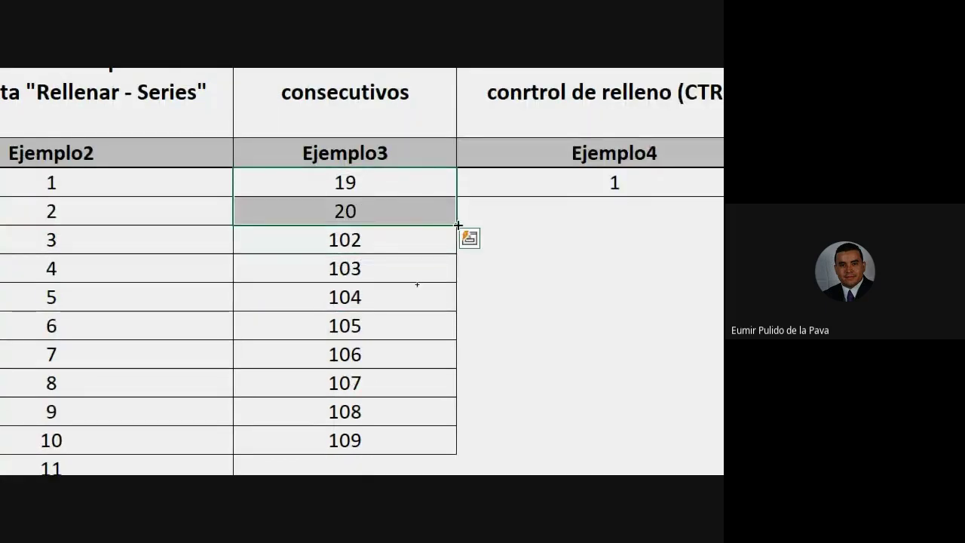
pyautogui.moveTo(456, 225); pyautogui.dragTo(456, 460)
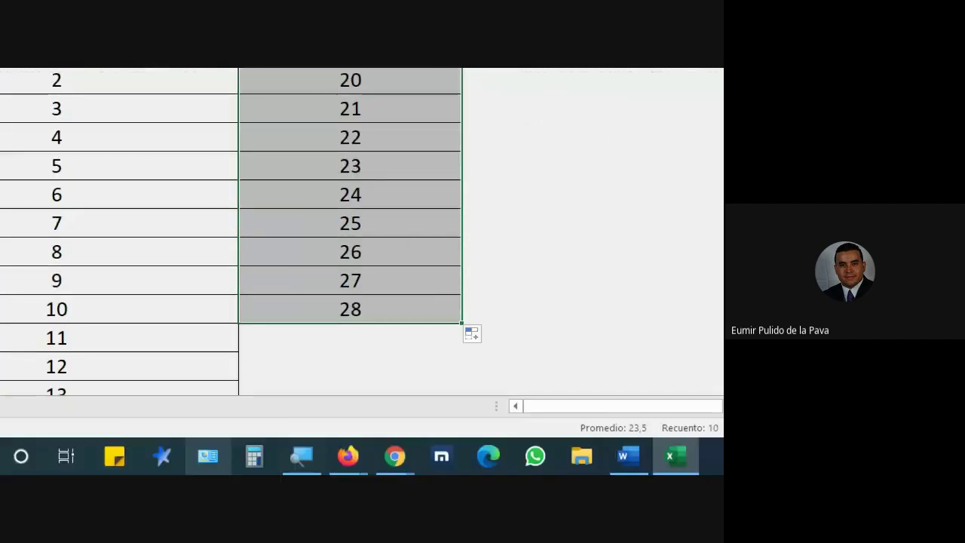
# Set Meet's Lupa to 100%, click Permitir for the waiting guest, and return to Series.xlsx.
pyautogui.moveTo(395, 457)
pyautogui.click(389, 422)
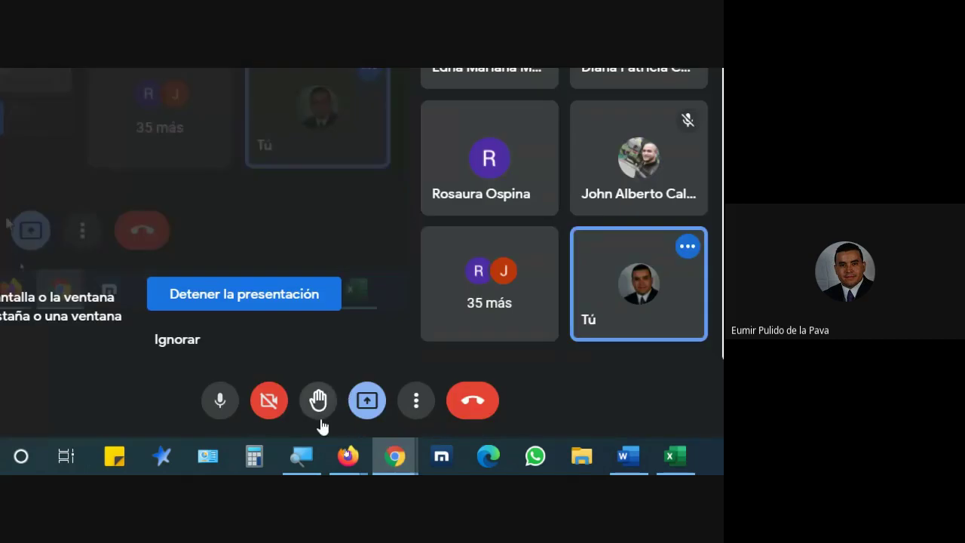
pyautogui.click(302, 456)
pyautogui.click(199, 390)
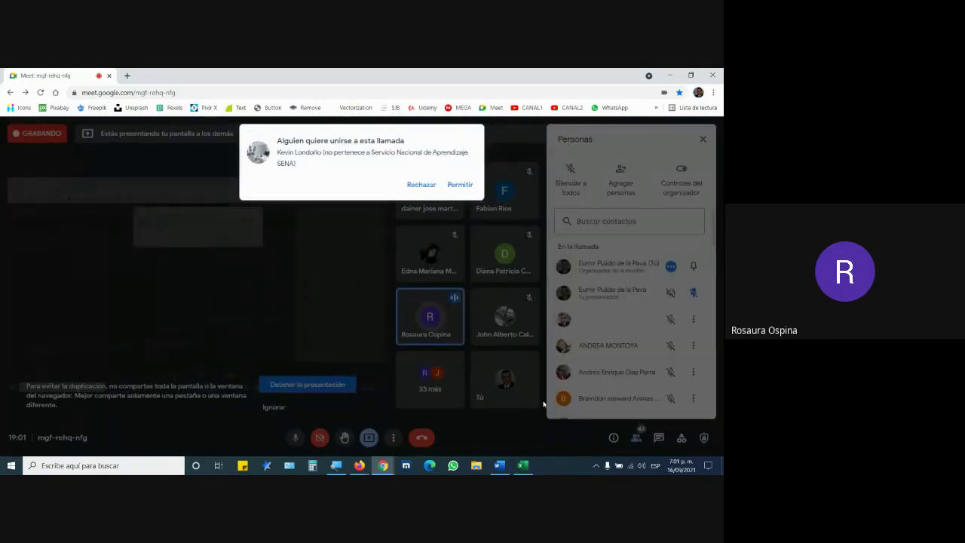
pyautogui.click(461, 189)
pyautogui.click(523, 463)
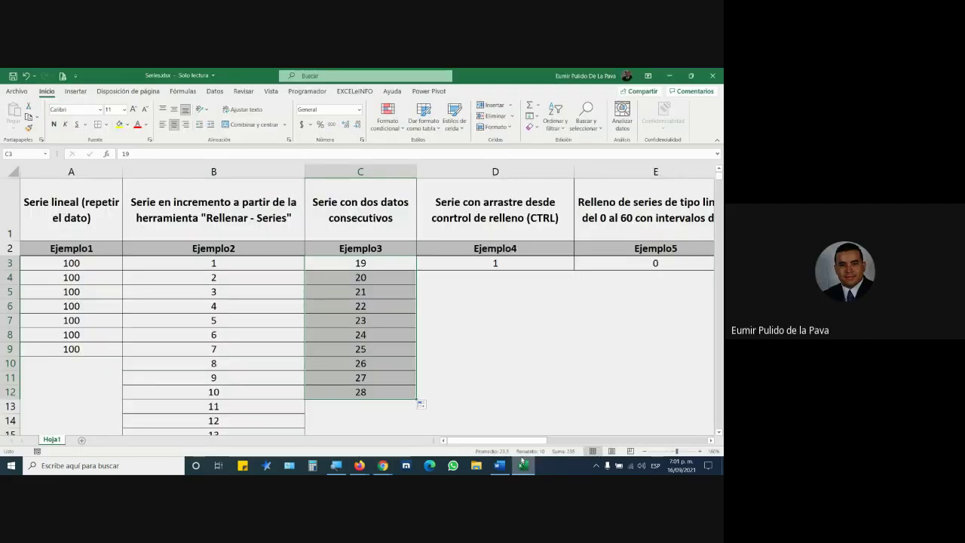
pyautogui.click(212, 265)
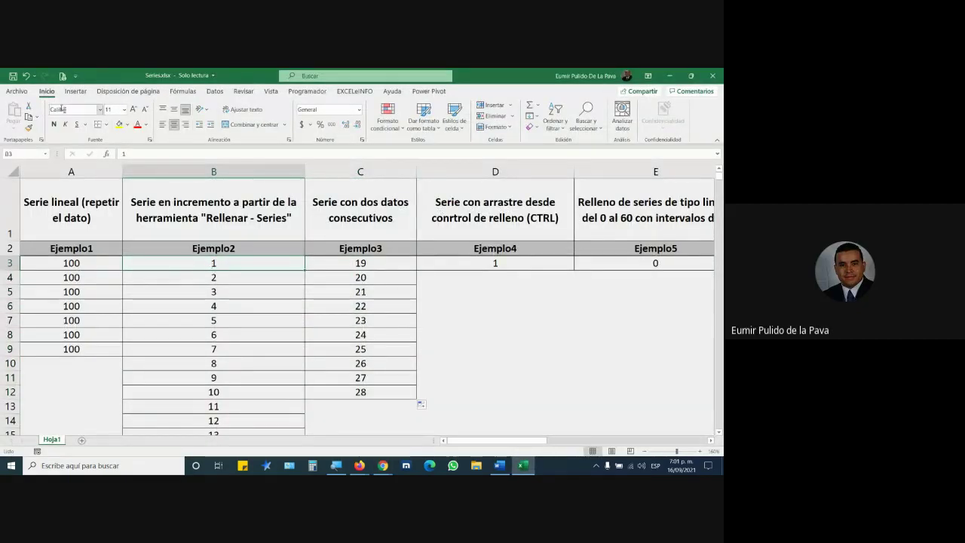
pyautogui.click(531, 116)
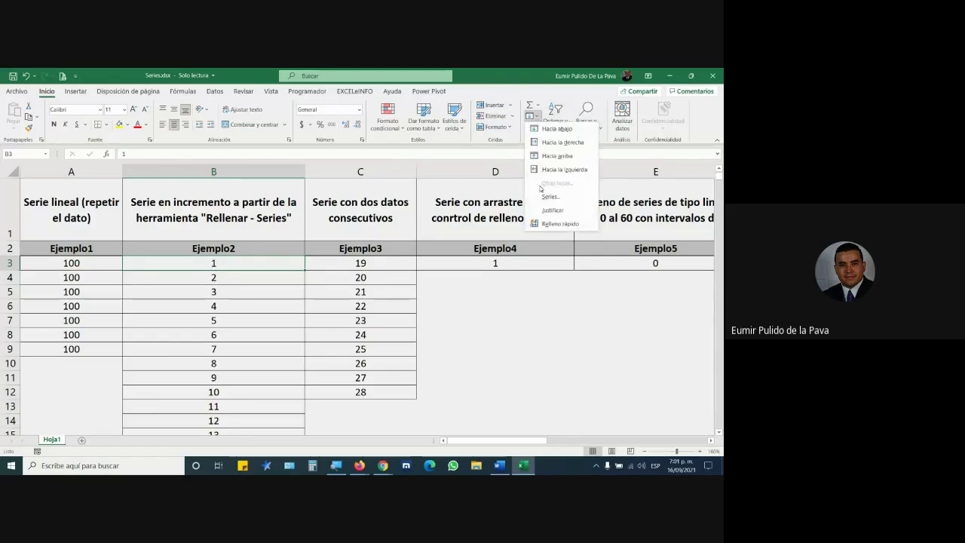
pyautogui.click(545, 197)
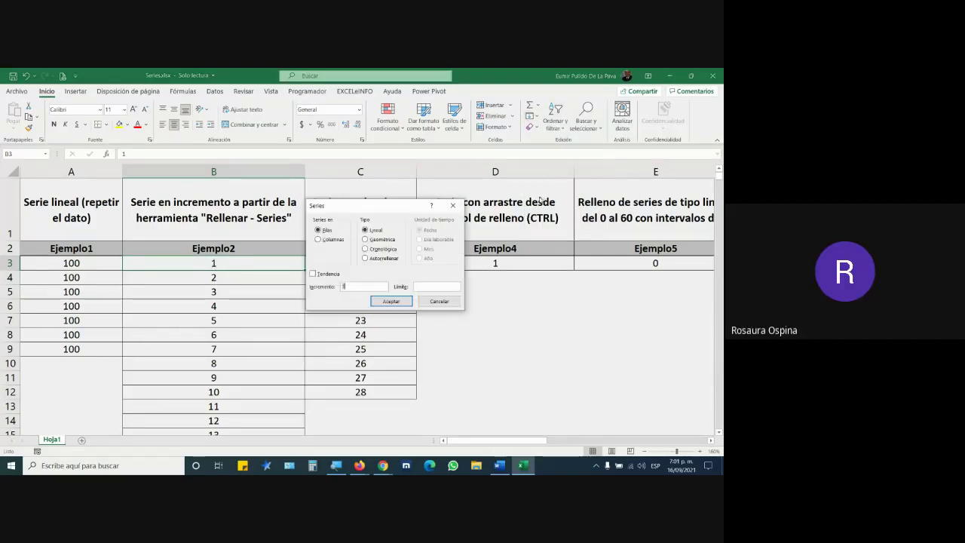
pyautogui.click(319, 240)
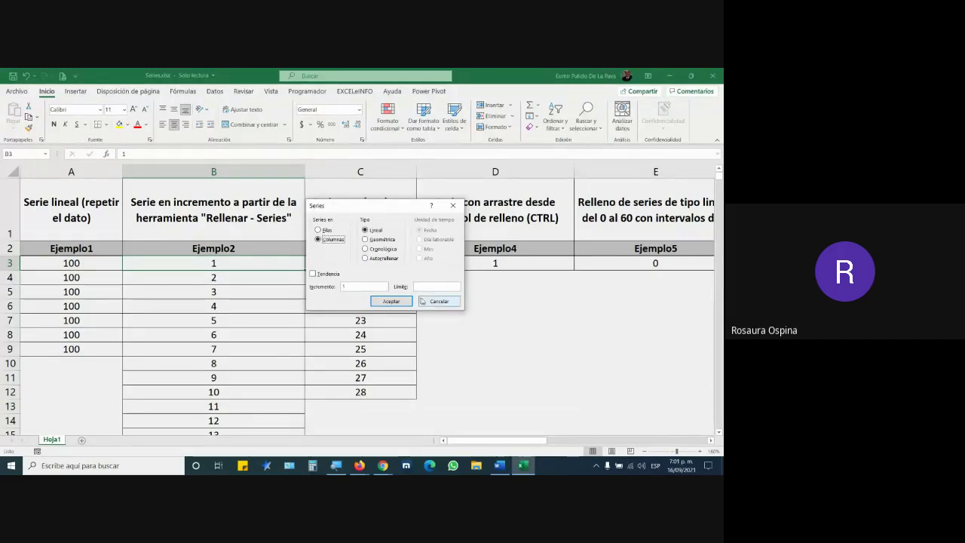
pyautogui.click(439, 302)
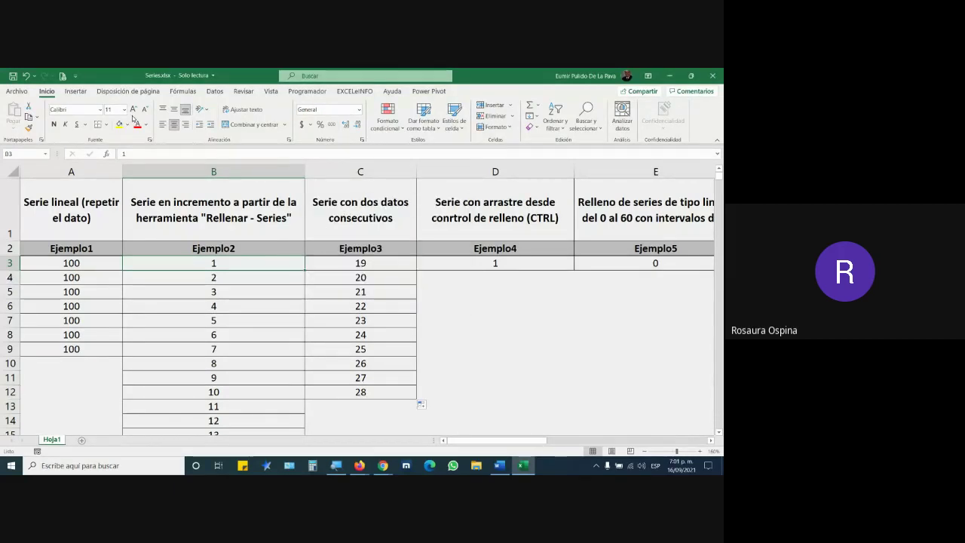
pyautogui.click(336, 466)
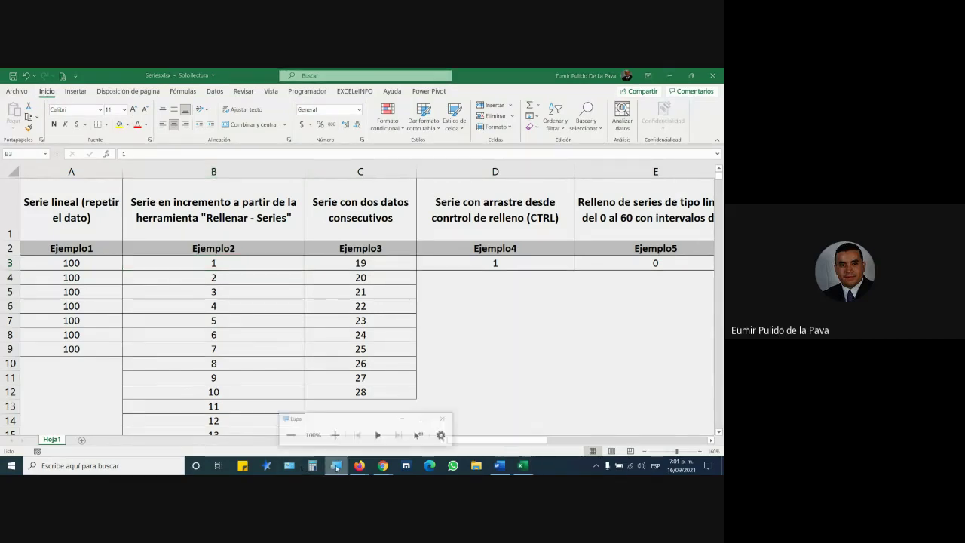
pyautogui.click(332, 431)
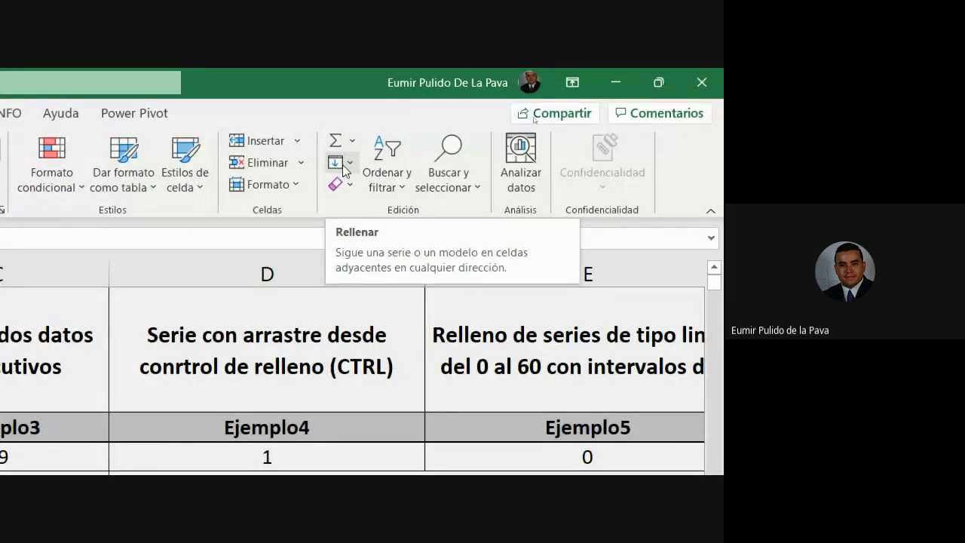
pyautogui.click(339, 169)
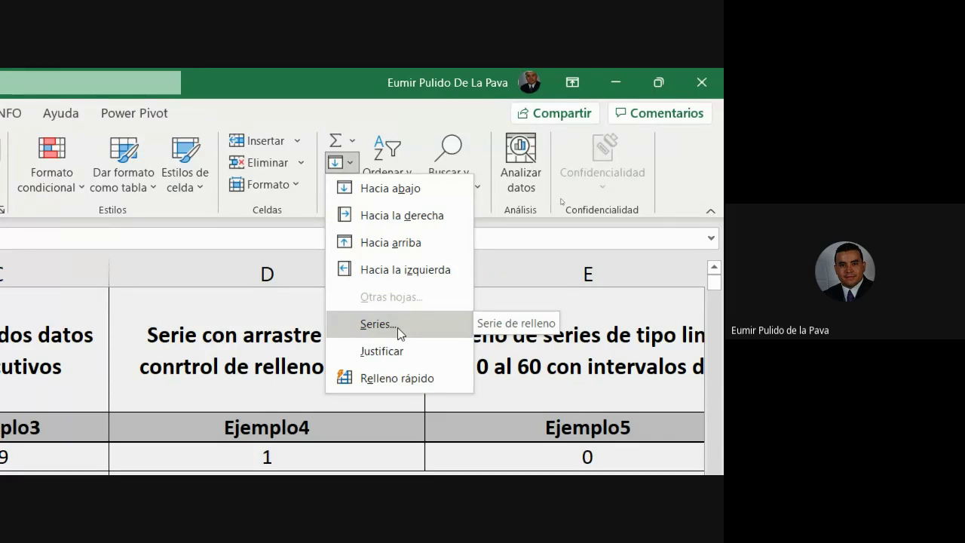
pyautogui.click(324, 132)
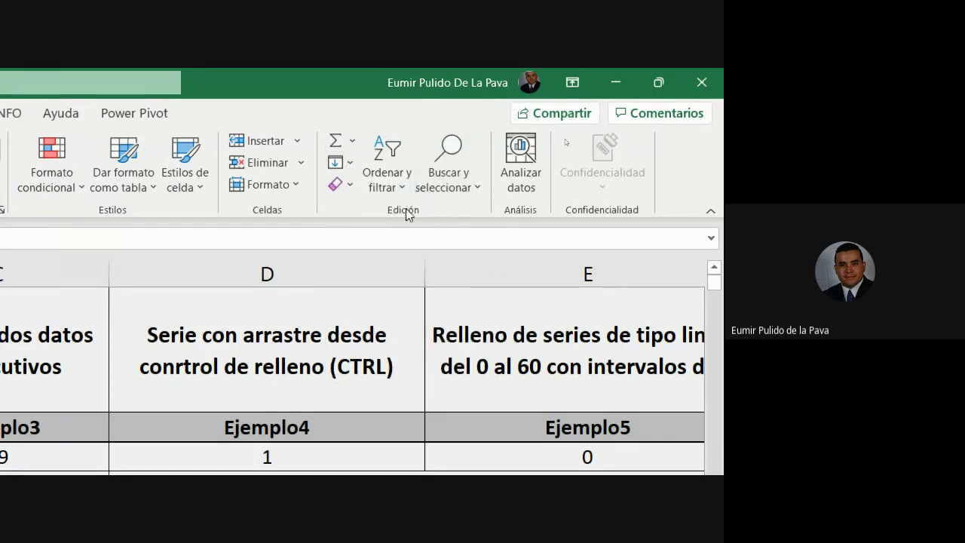
pyautogui.rightClick(347, 169)
pyautogui.click(348, 168)
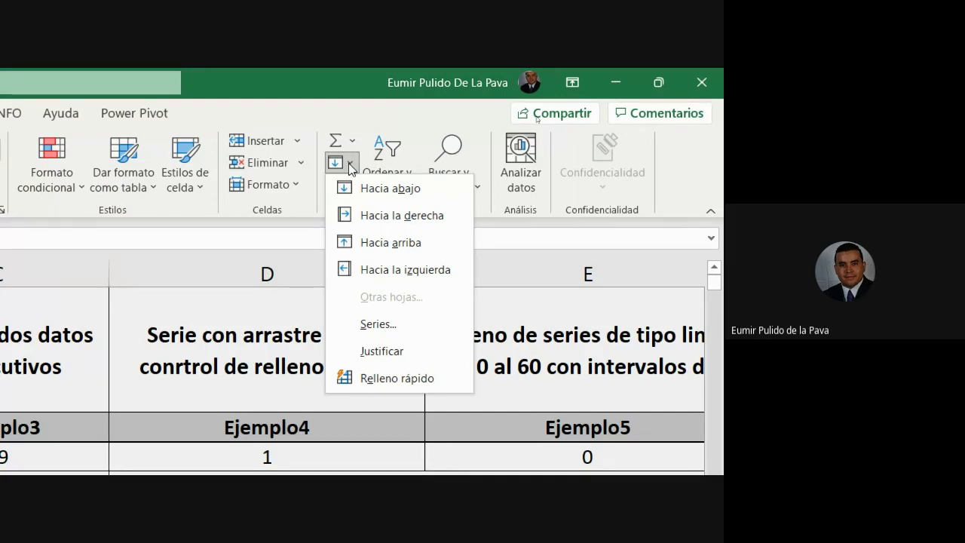
pyautogui.click(351, 165)
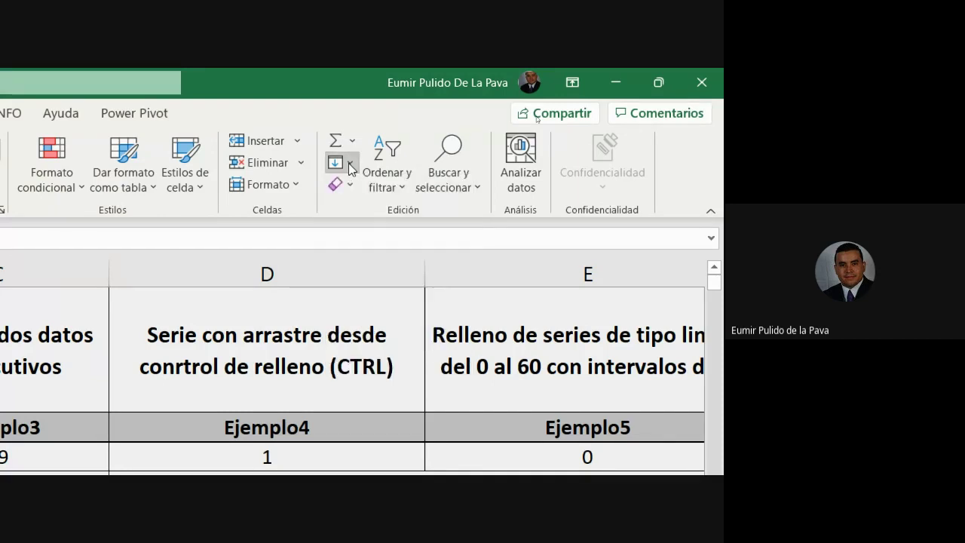
pyautogui.press('super+plus')
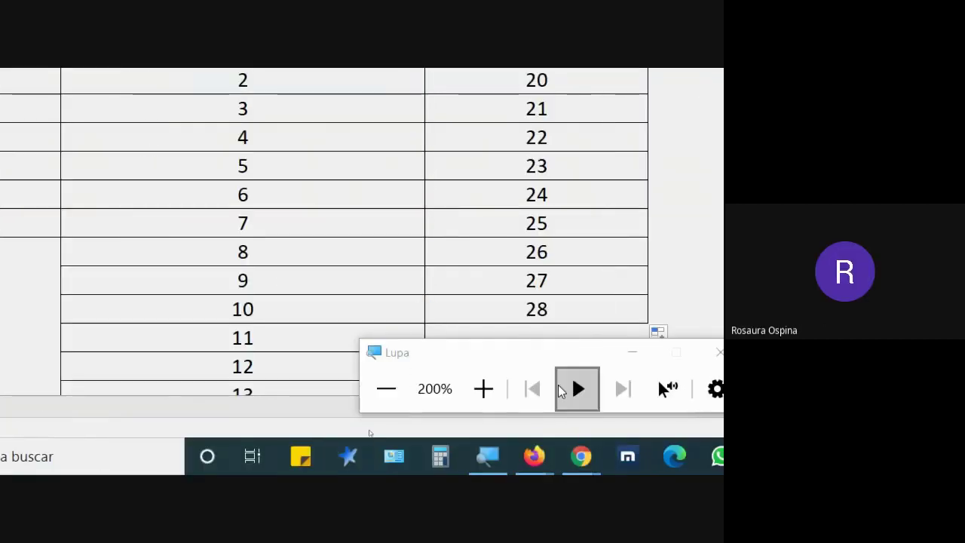
pyautogui.click(386, 389)
pyautogui.click(408, 416)
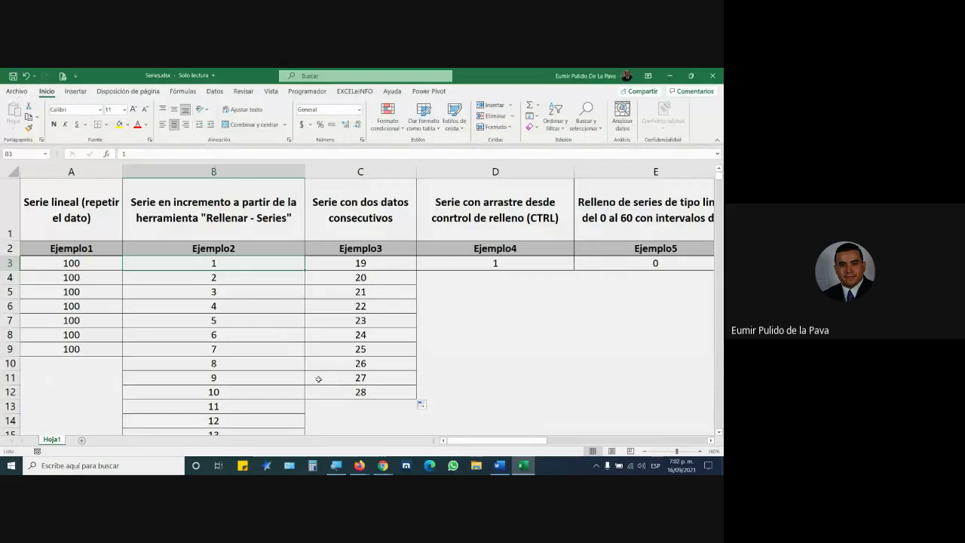
pyautogui.click(337, 465)
pyautogui.click(334, 431)
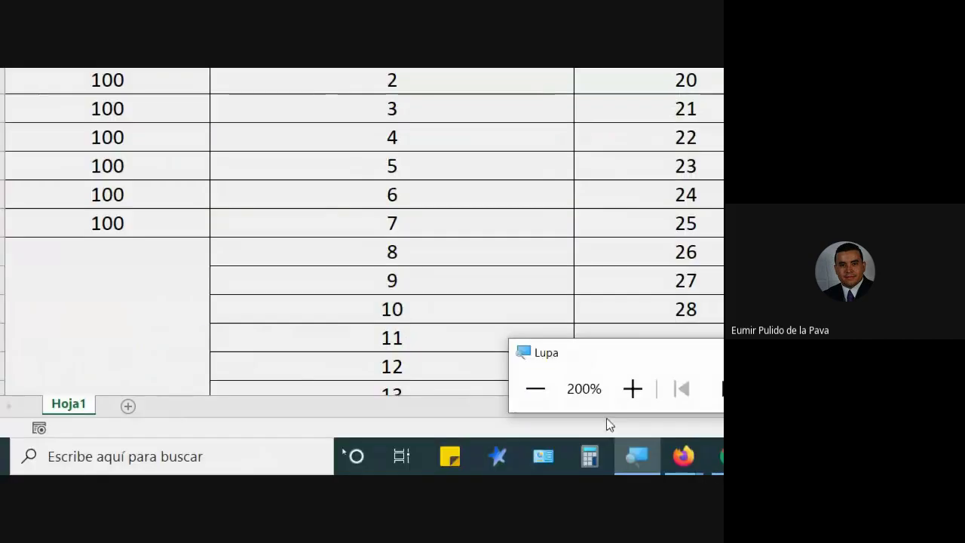
pyautogui.click(455, 391)
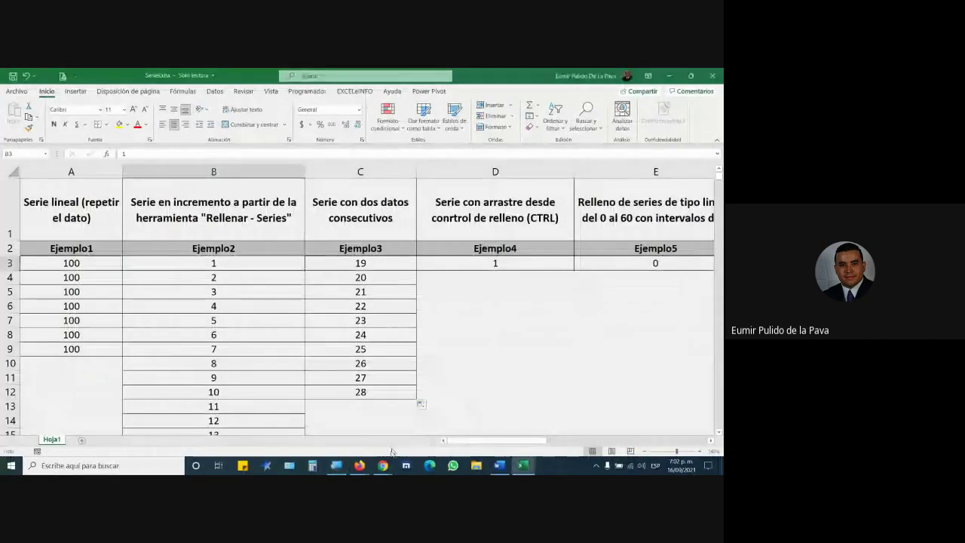
pyautogui.click(384, 465)
pyautogui.scroll(-1, 601, 262)
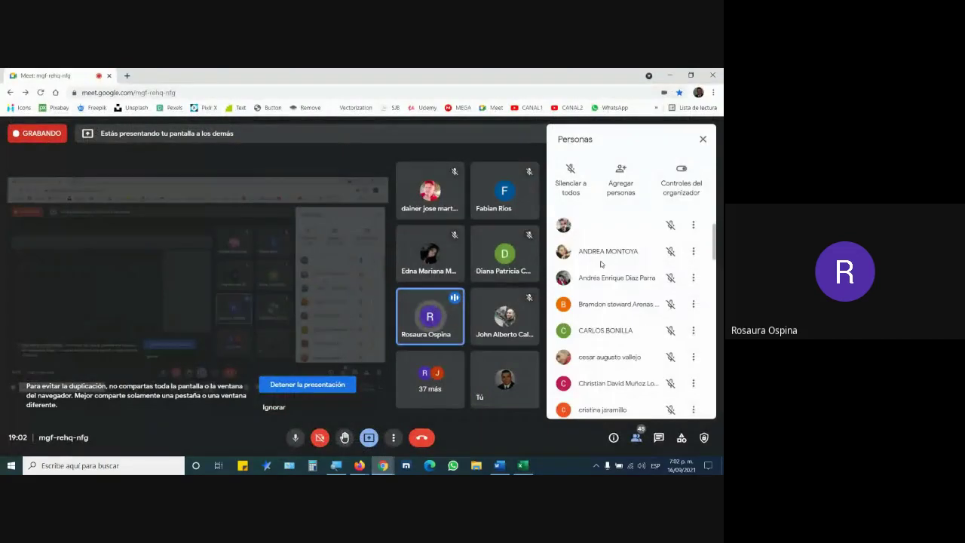
pyautogui.scroll(3, 642, 359)
pyautogui.click(659, 437)
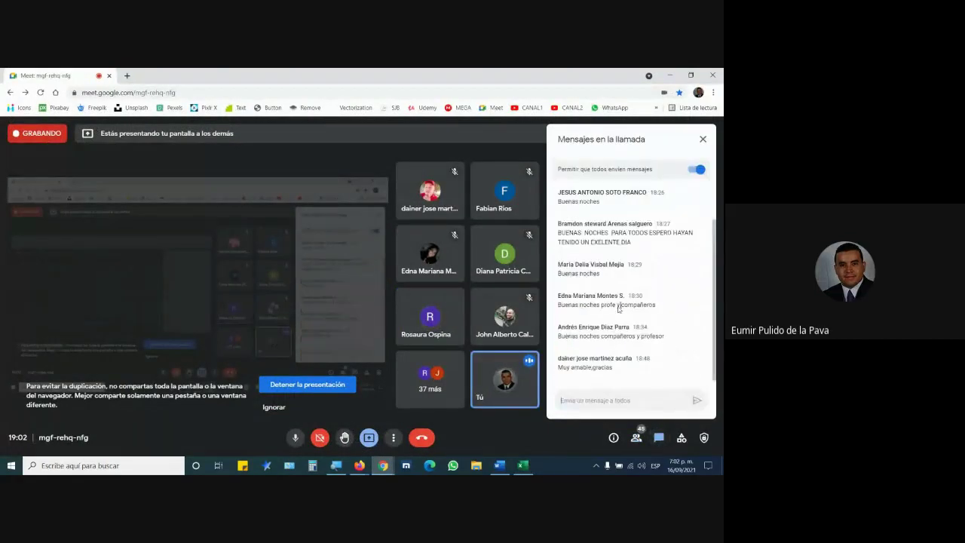
pyautogui.click(525, 468)
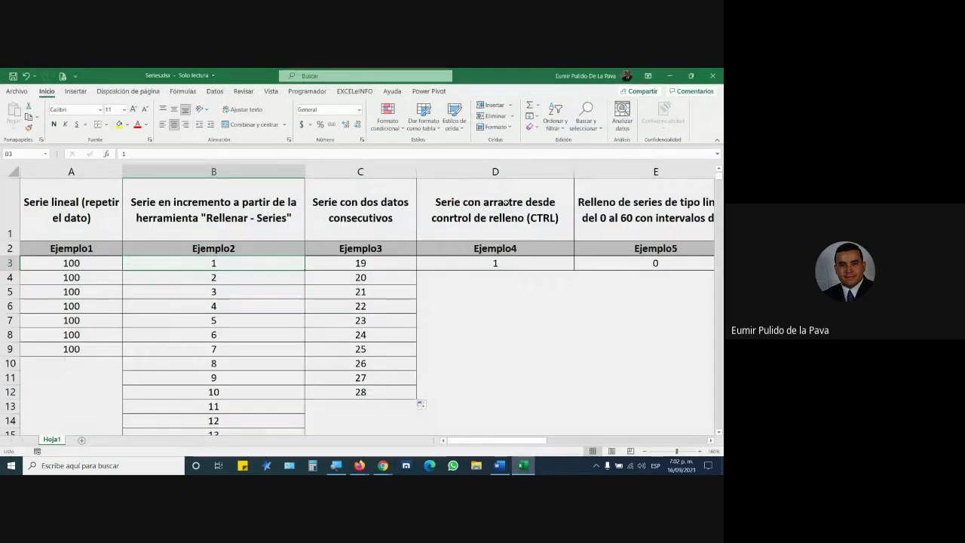
pyautogui.click(495, 172)
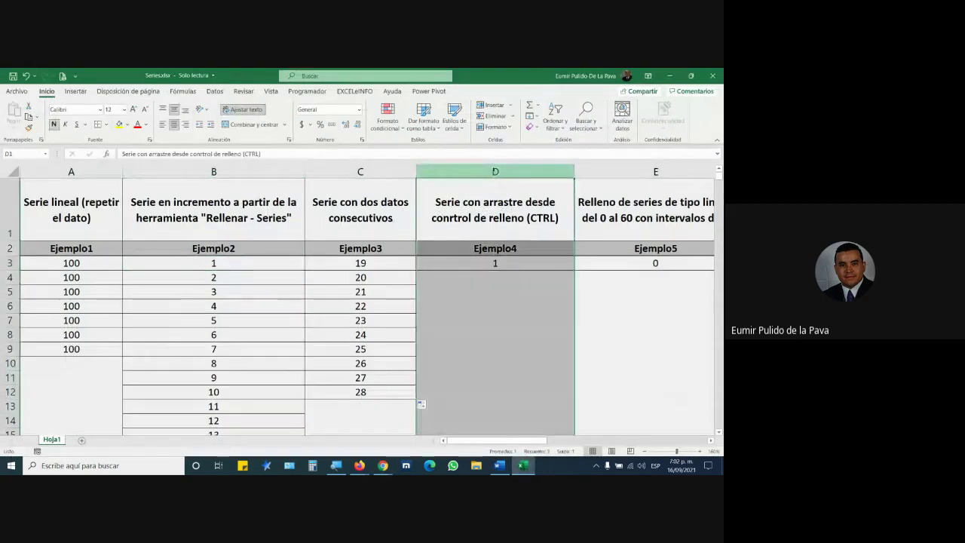
pyautogui.click(490, 216)
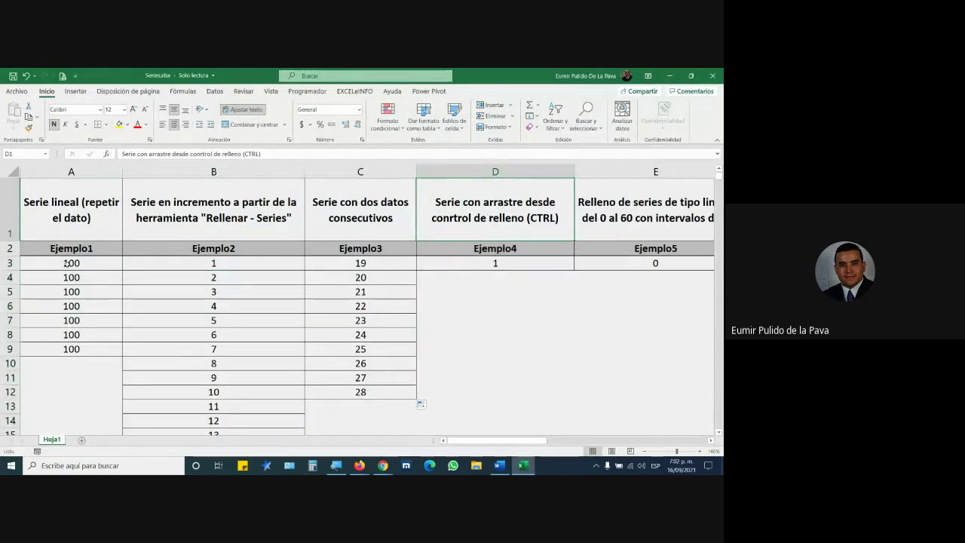
pyautogui.moveTo(65, 269); pyautogui.dragTo(66, 279)
pyautogui.moveTo(383, 265)
pyautogui.mouseDown()
pyautogui.moveTo(325, 311)
pyautogui.moveTo(324, 393)
pyautogui.mouseUp()
pyautogui.click(343, 265)
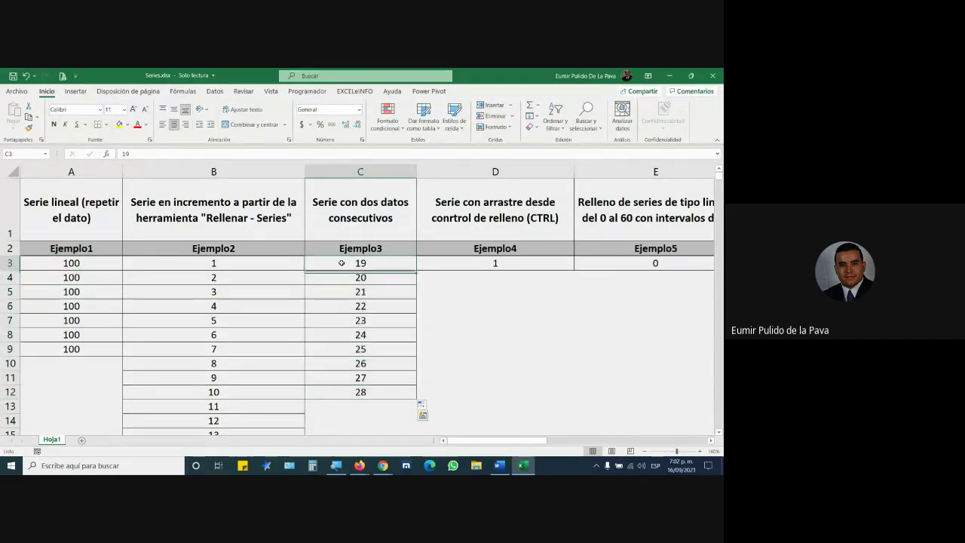
pyautogui.moveTo(341, 264); pyautogui.dragTo(340, 278)
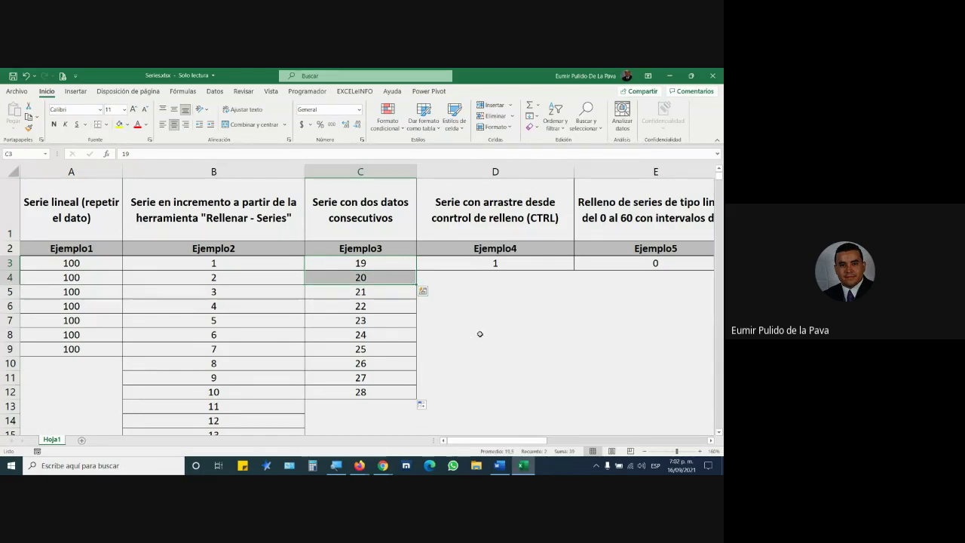
pyautogui.click(488, 261)
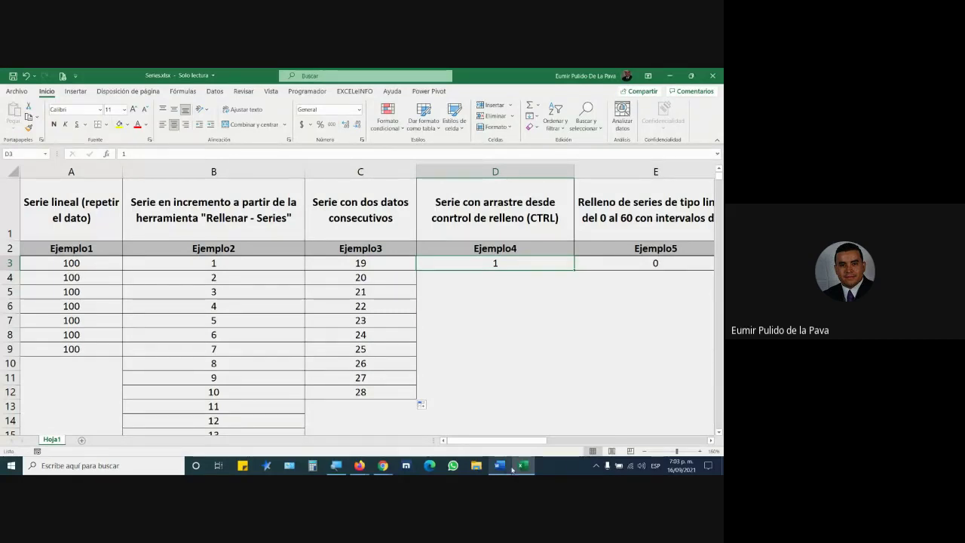
pyautogui.press('super+plus')
pyautogui.click(341, 439)
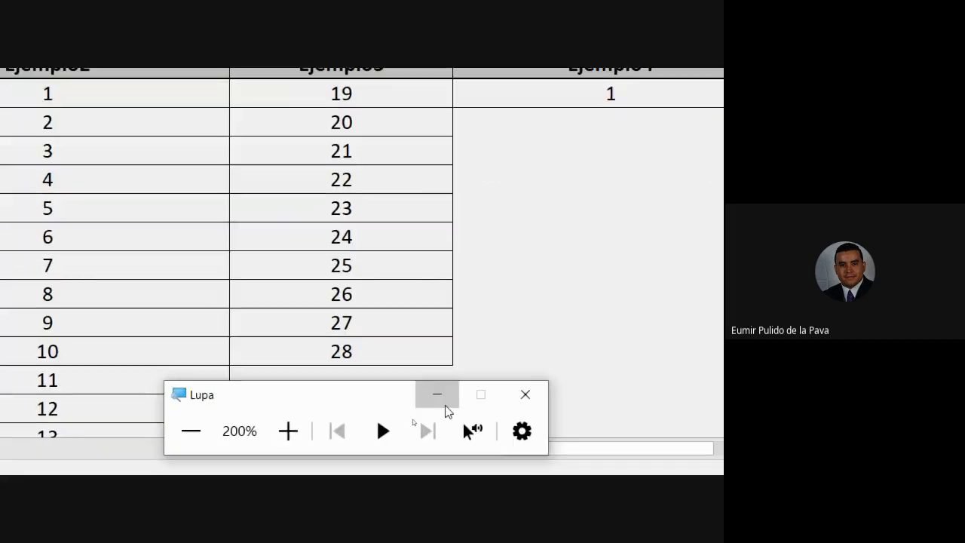
pyautogui.write('1')
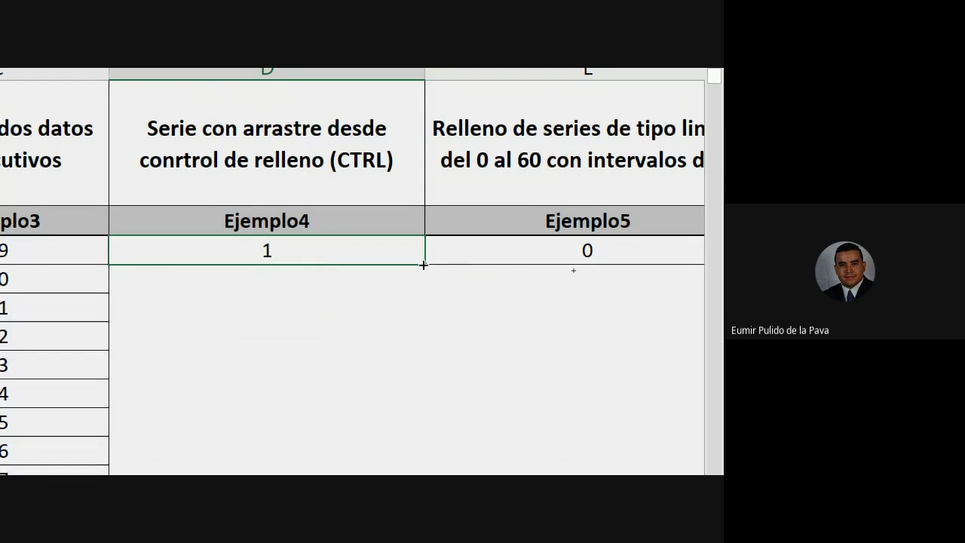
# Copy the 1 in D3 down through D7 with the fill handle, then reselect D3.
pyautogui.moveTo(424, 265); pyautogui.dragTo(415, 367)
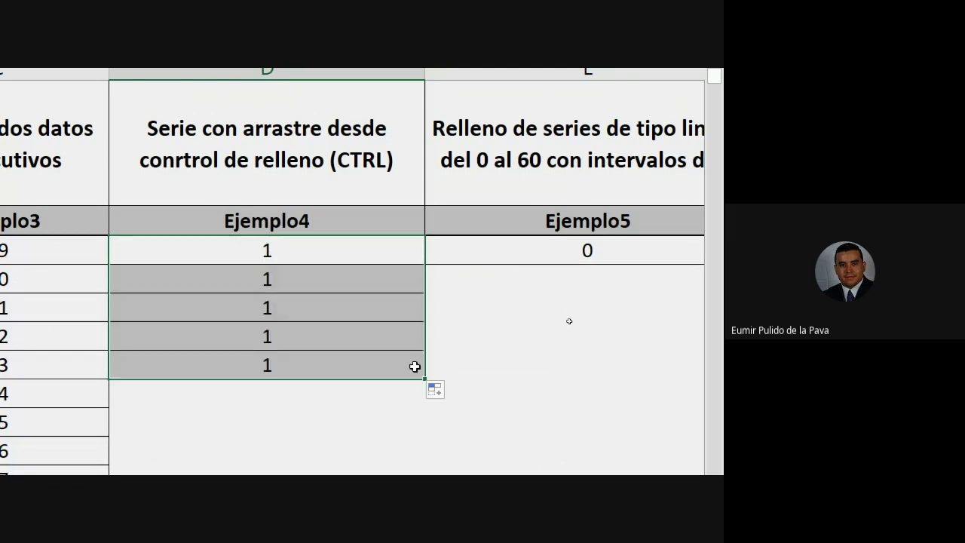
pyautogui.click(354, 259)
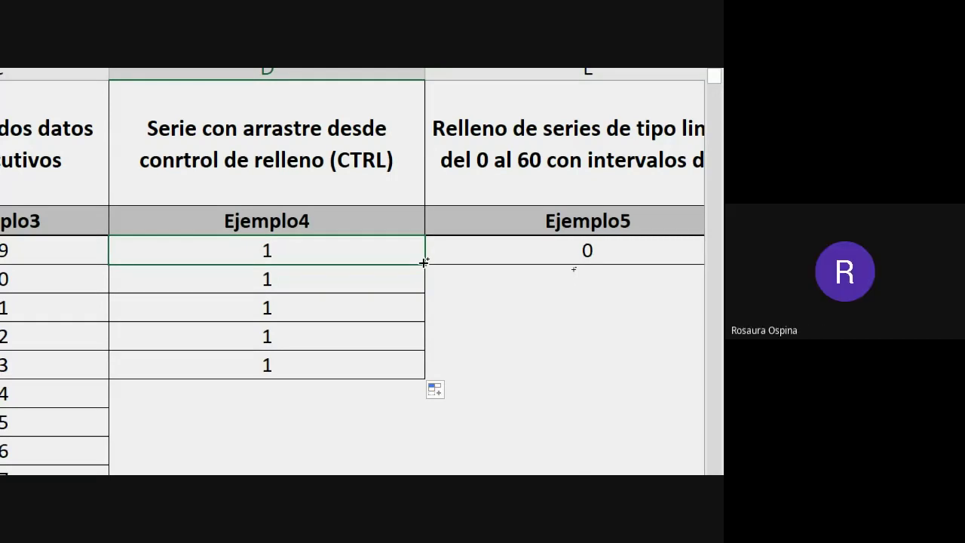
pyautogui.moveTo(250, 455)
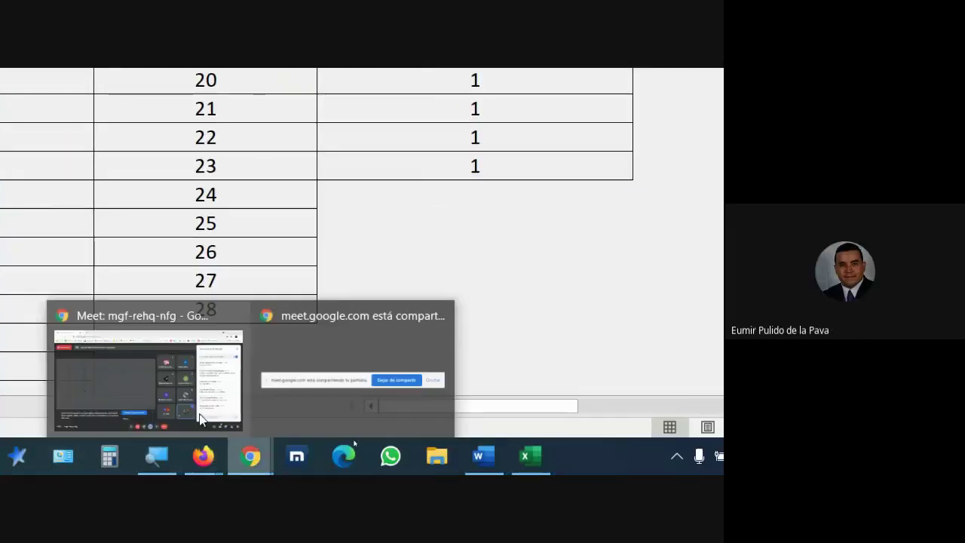
pyautogui.click(200, 419)
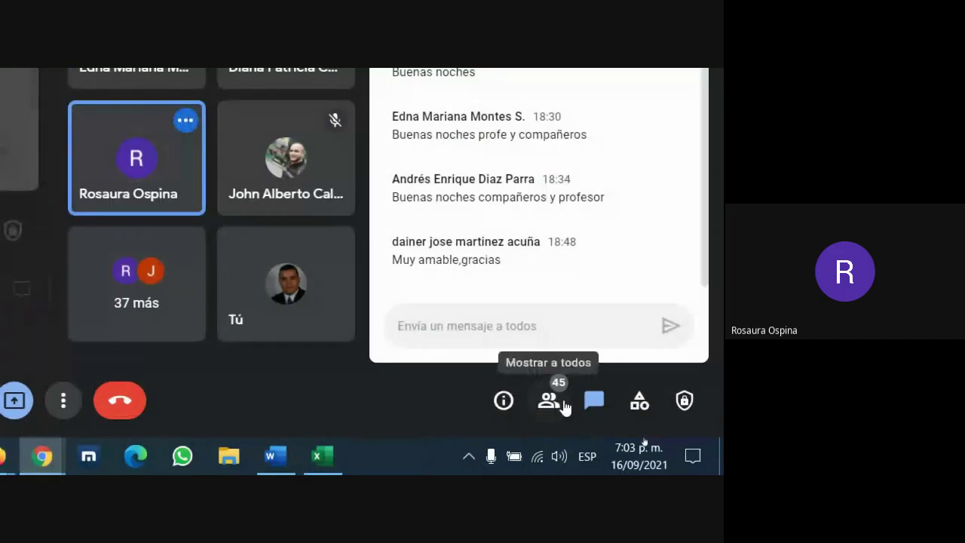
pyautogui.click(566, 408)
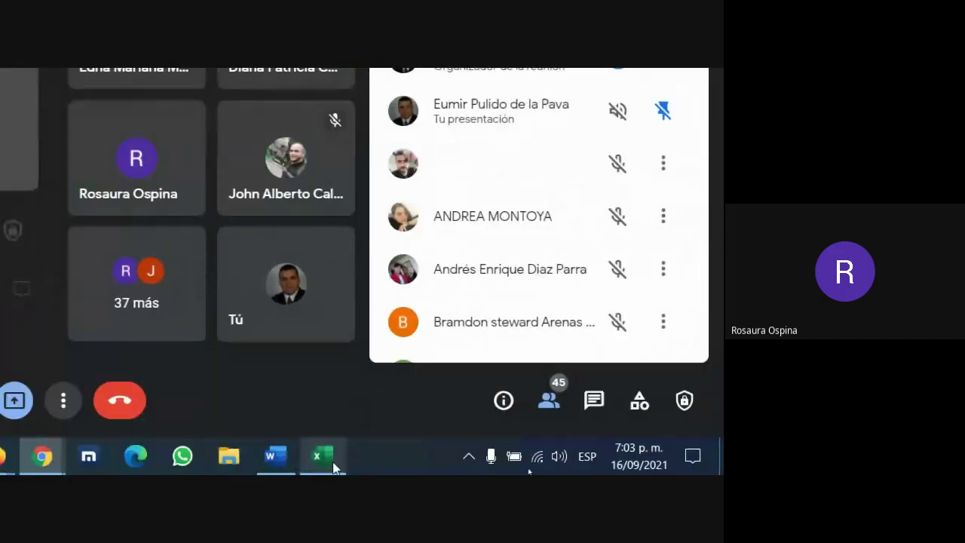
pyautogui.click(333, 465)
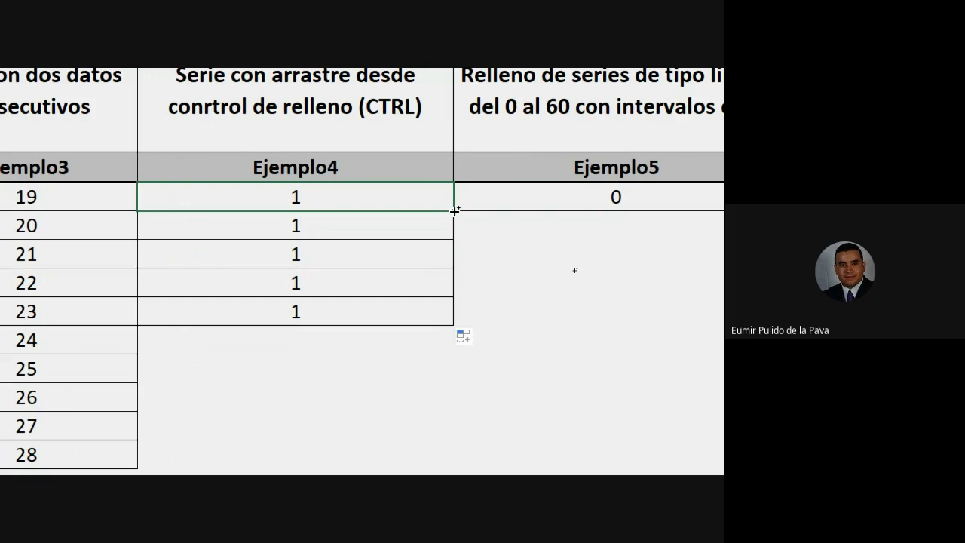
# Try a 1-to-10 fill in Ejemplo4, then clear the cells below and enter 2 under the 1.
pyautogui.moveTo(455, 212); pyautogui.dragTo(438, 456)
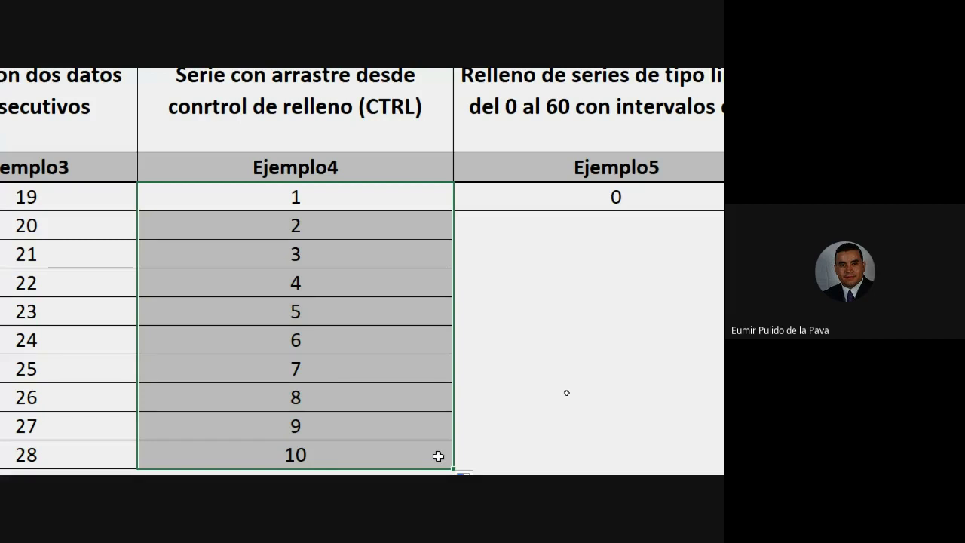
pyautogui.moveTo(340, 237); pyautogui.dragTo(324, 408)
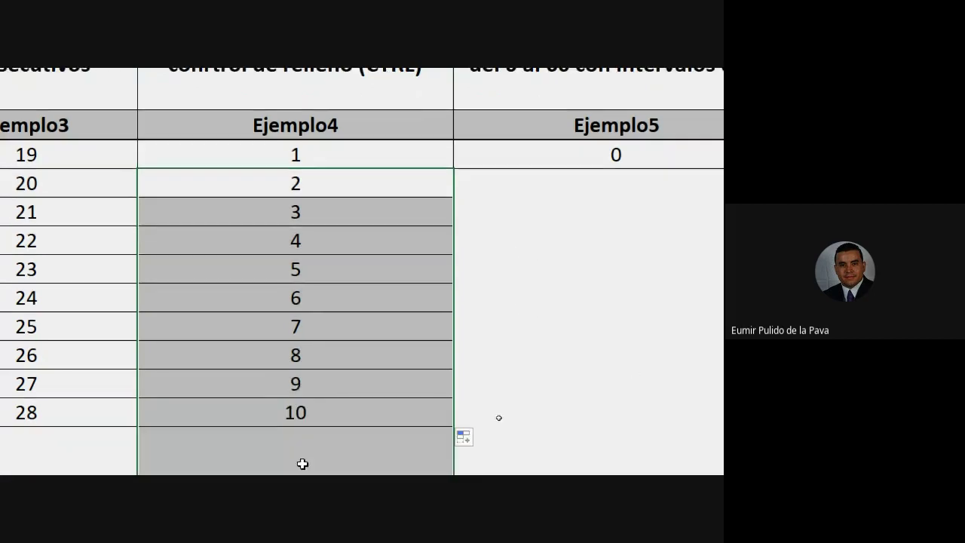
pyautogui.press('Delete')
pyautogui.click(319, 183)
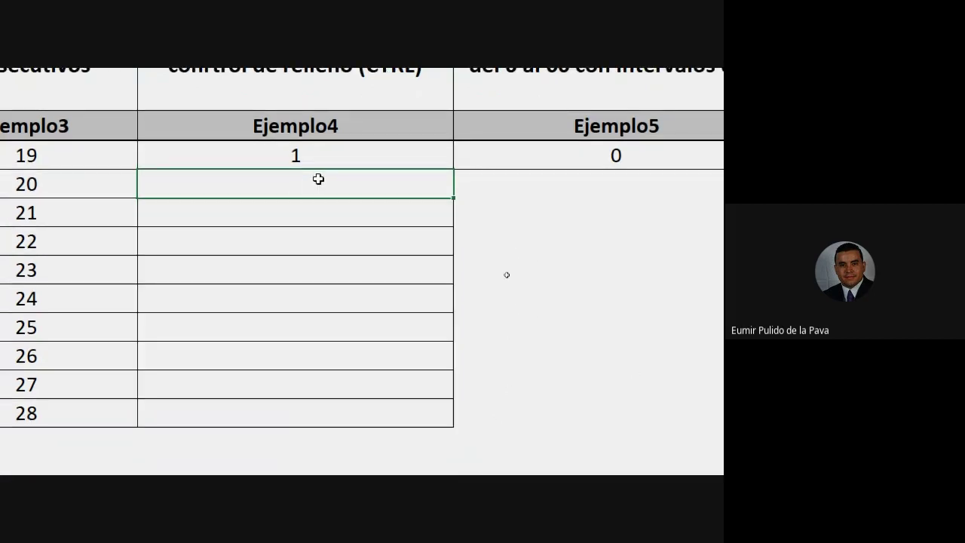
pyautogui.write('2')
pyautogui.press('Return')
pyautogui.moveTo(295, 155); pyautogui.dragTo(290, 185)
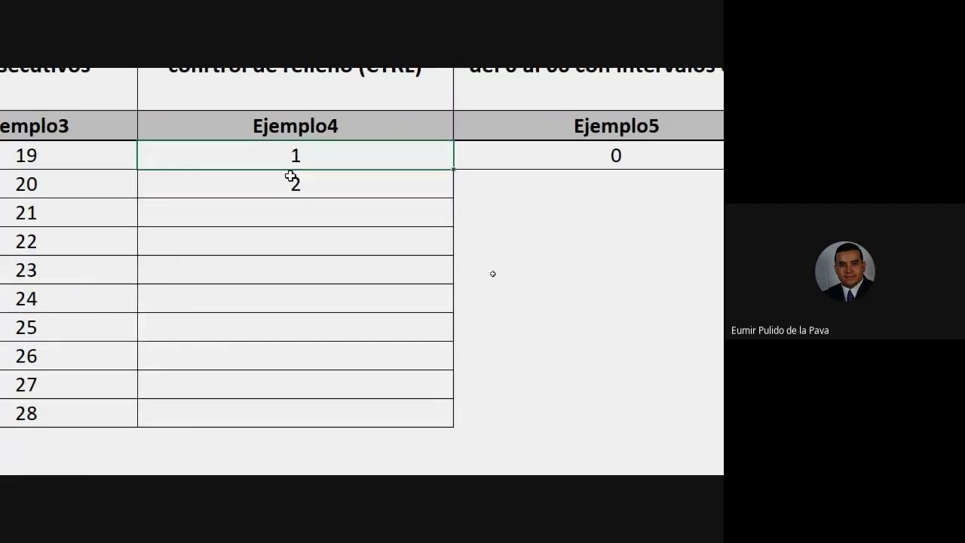
# Change D3 to 50 and Ctrl-drag the fill handle to create 50 through 59.
pyautogui.click(355, 156)
pyautogui.write('50')
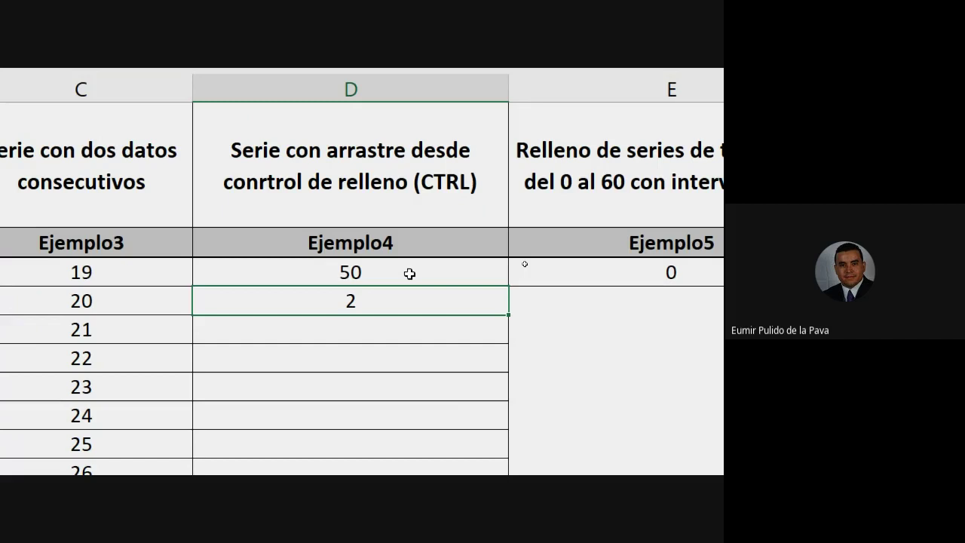
pyautogui.click(410, 273)
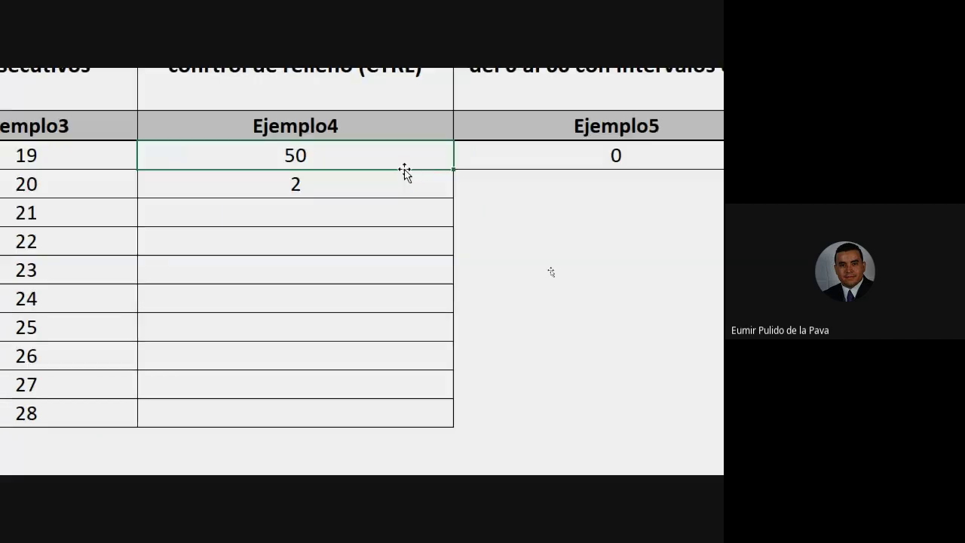
pyautogui.moveTo(508, 287); pyautogui.dragTo(497, 462)
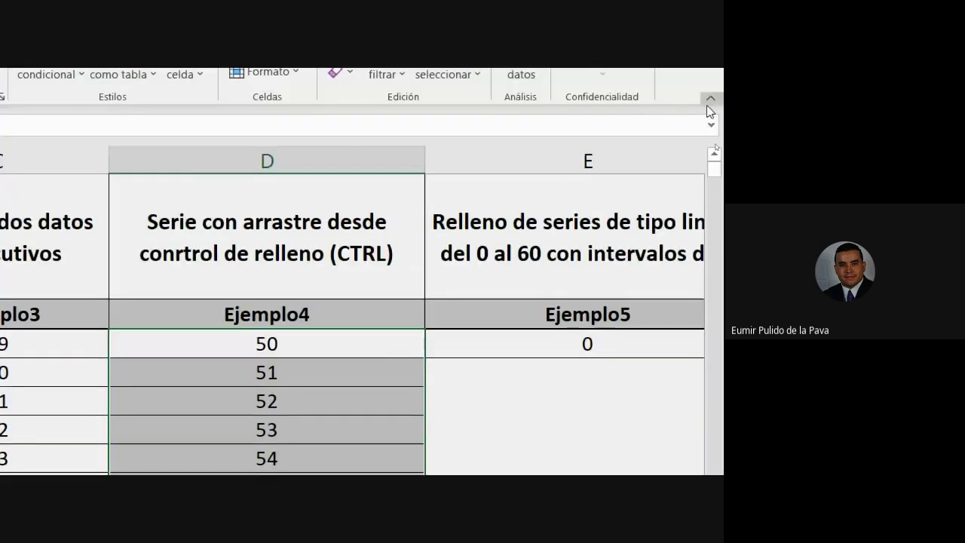
# Select the Ejemplo5 column and reset the screen magnifier to 100%.
pyautogui.click(603, 157)
pyautogui.click(698, 405)
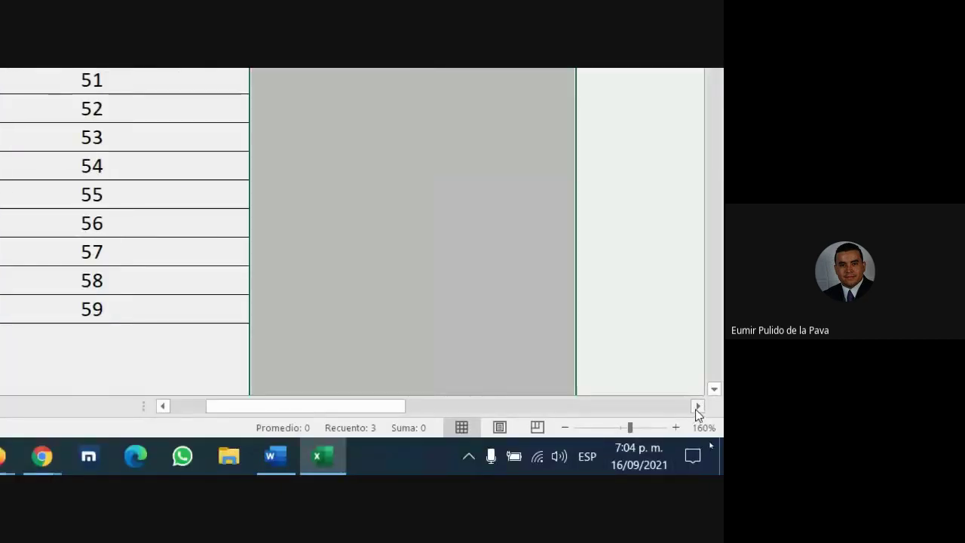
pyautogui.click(63, 456)
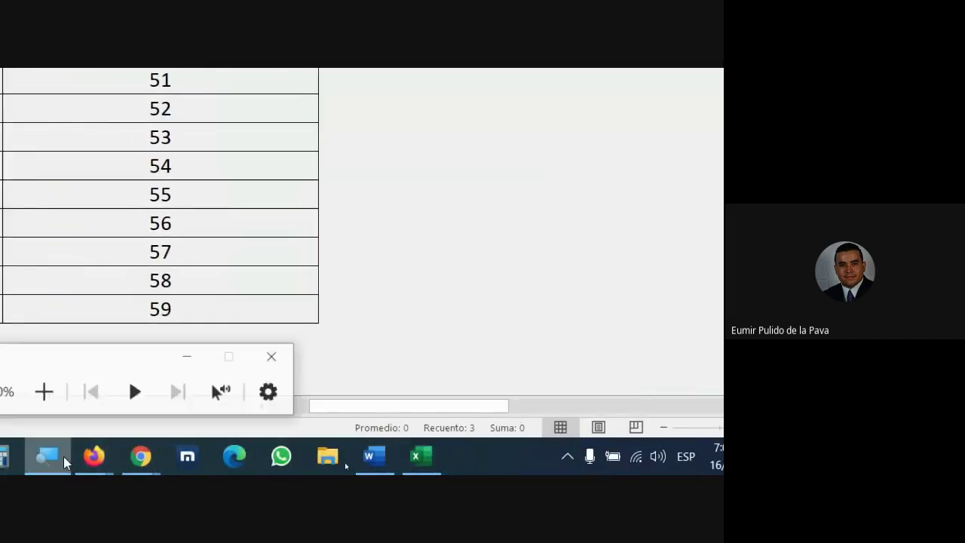
pyautogui.click(55, 396)
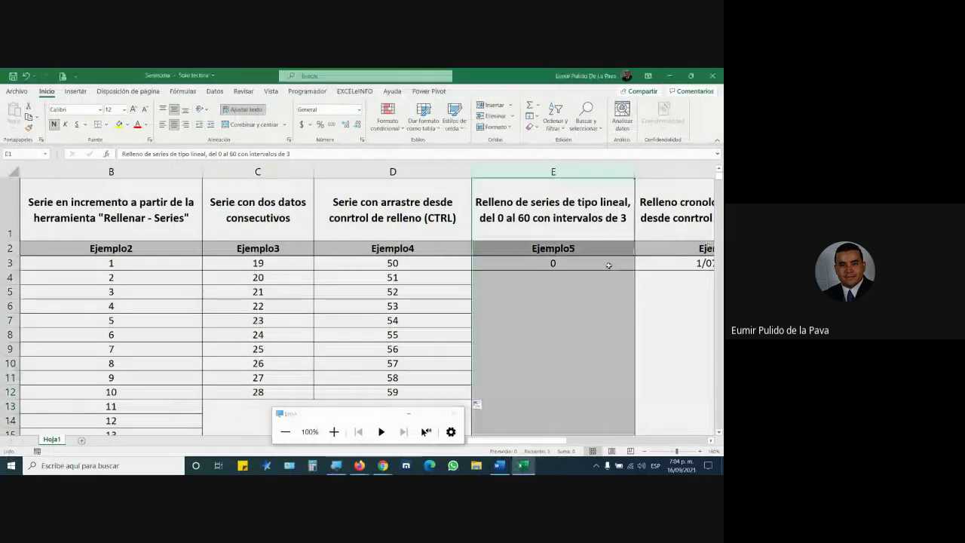
# Read the Ejemplo5 instructions, check that the cells below the 0 are empty, and select E3.
pyautogui.doubleClick(553, 205)
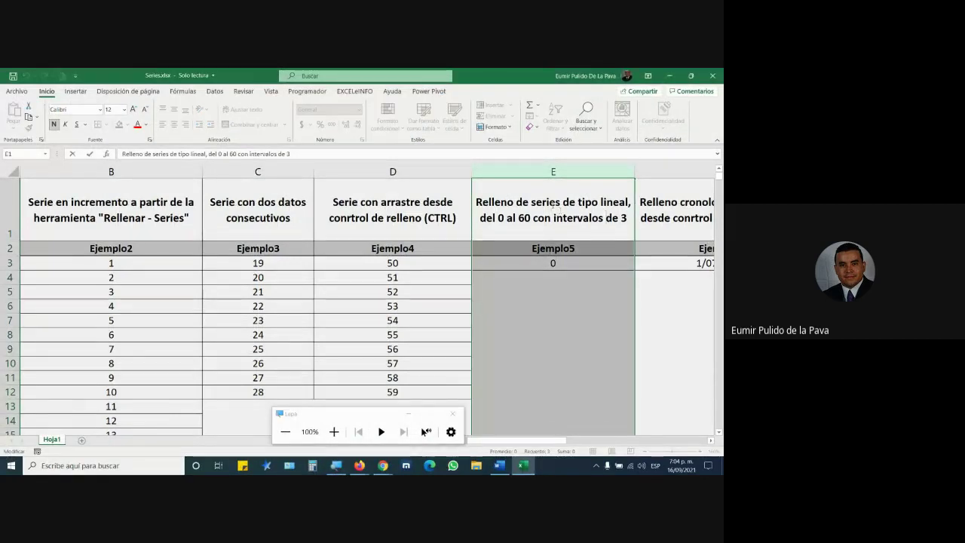
pyautogui.click(569, 260)
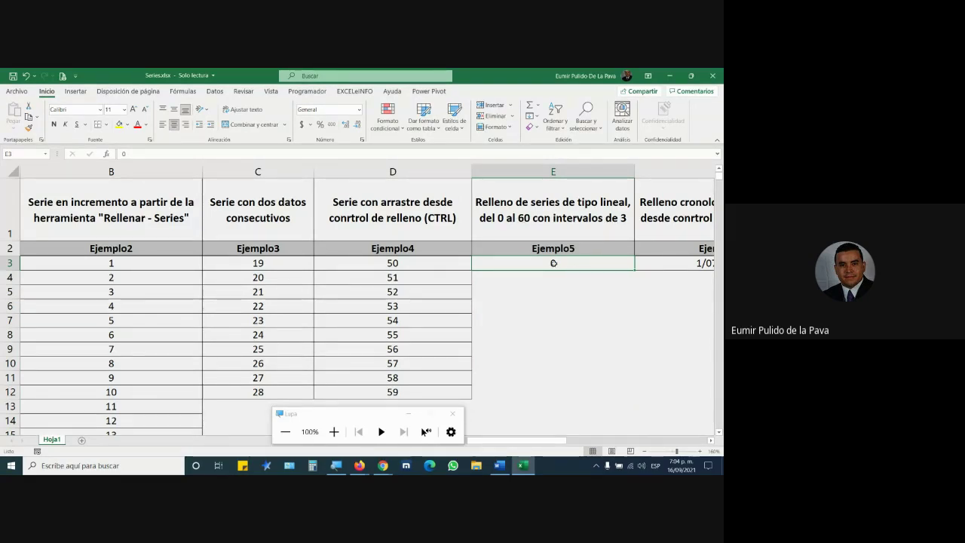
pyautogui.moveTo(554, 264); pyautogui.dragTo(552, 321)
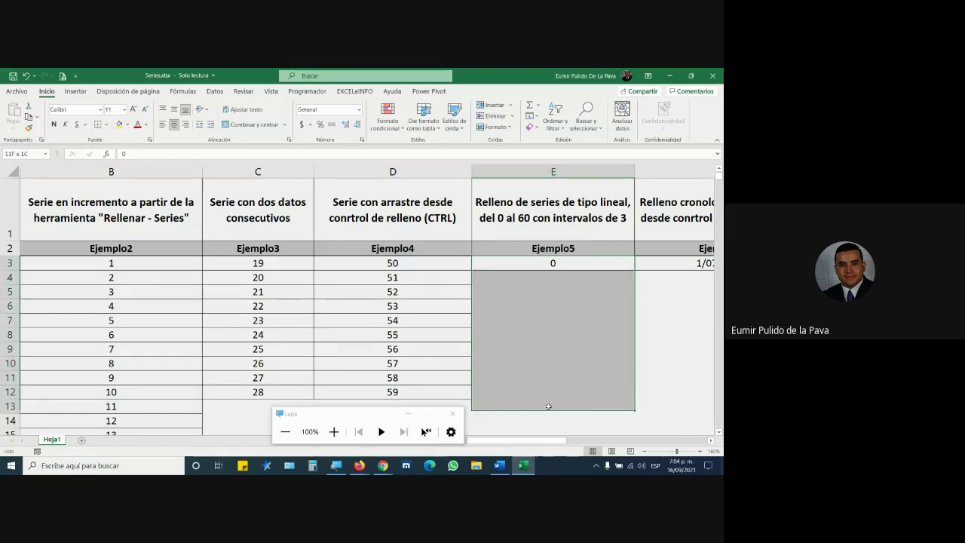
pyautogui.click(553, 265)
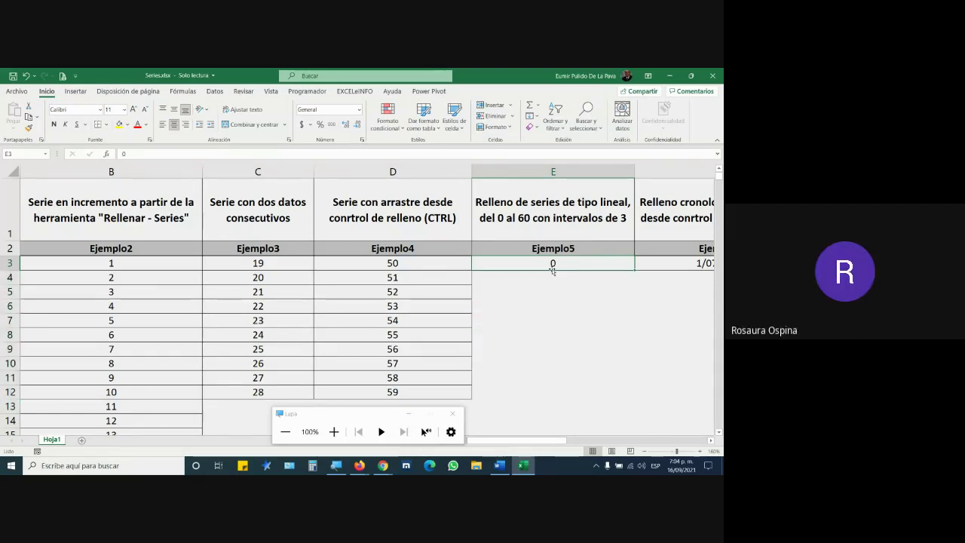
pyautogui.click(552, 280)
pyautogui.click(553, 292)
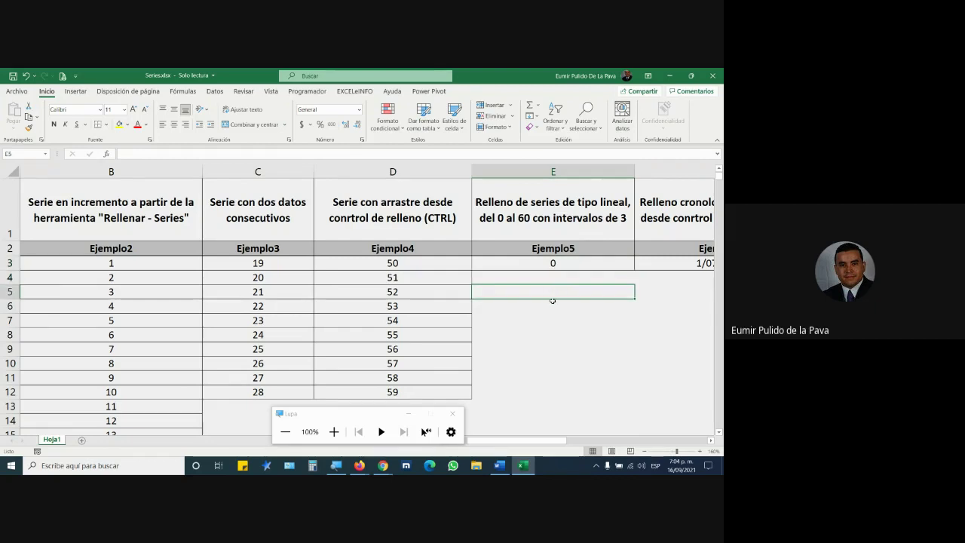
pyautogui.click(552, 305)
pyautogui.click(553, 320)
pyautogui.click(549, 351)
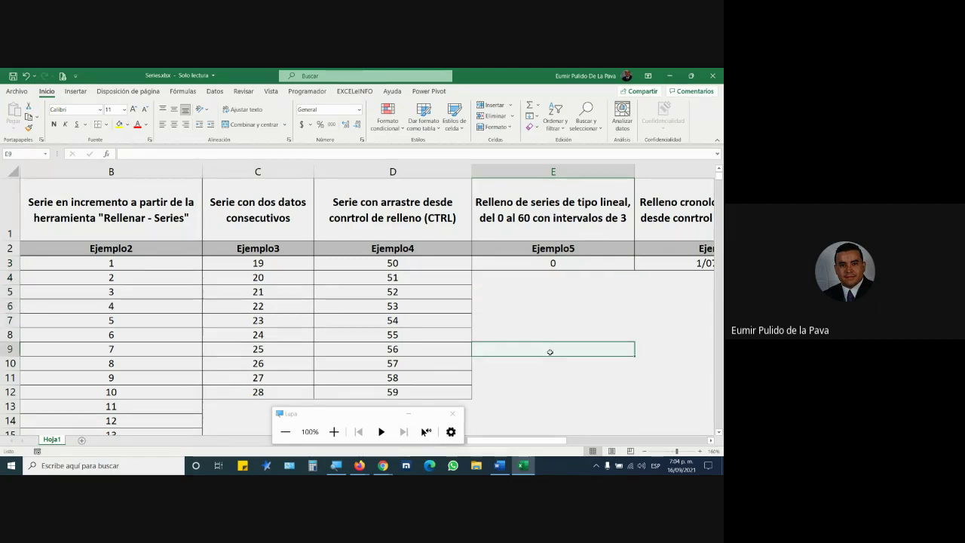
pyautogui.click(553, 264)
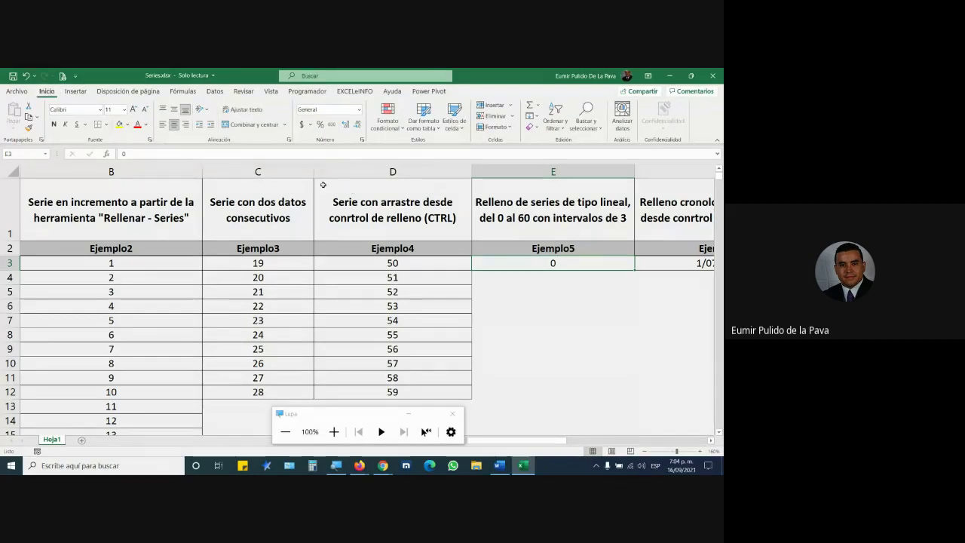
# Fill from E3 down the column as a linear series with step 3 and stop value 60.
pyautogui.click(531, 116)
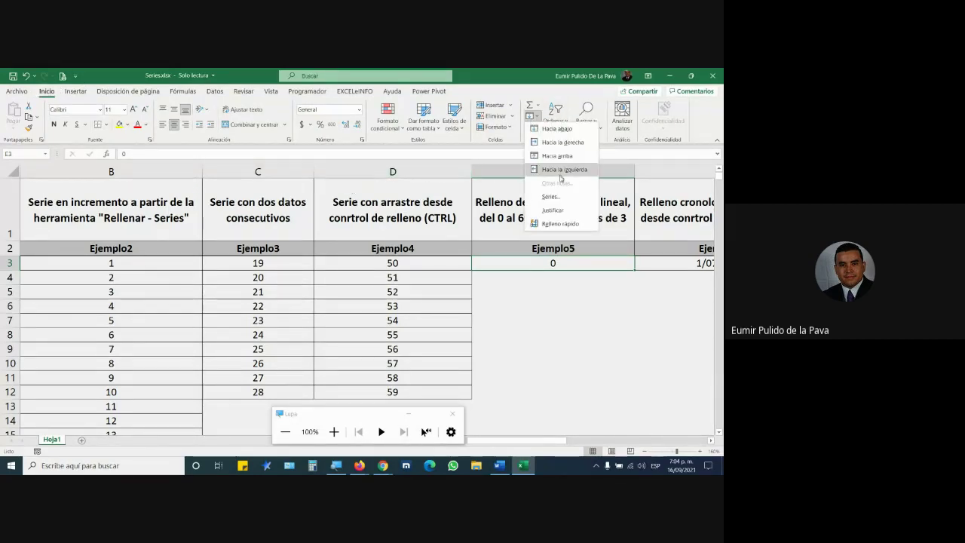
pyautogui.click(551, 196)
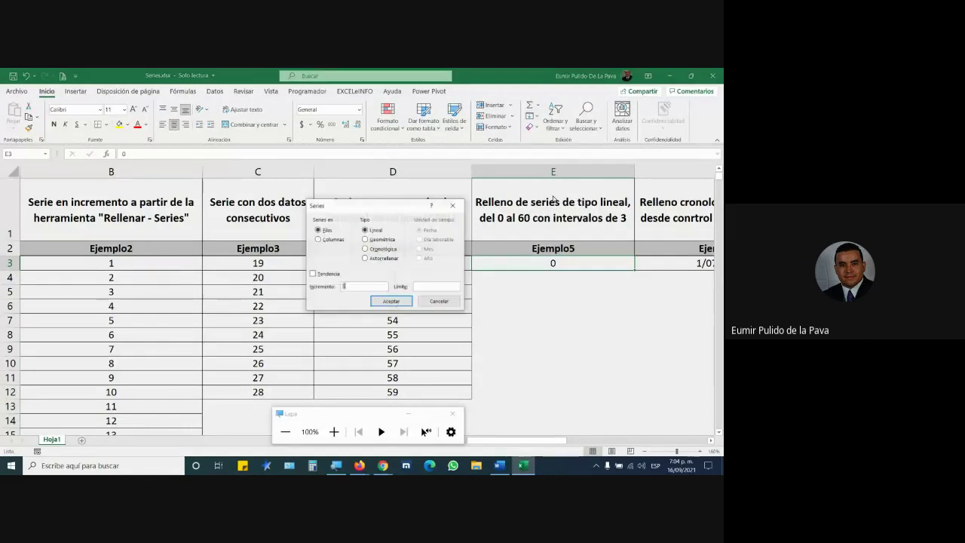
pyautogui.click(318, 240)
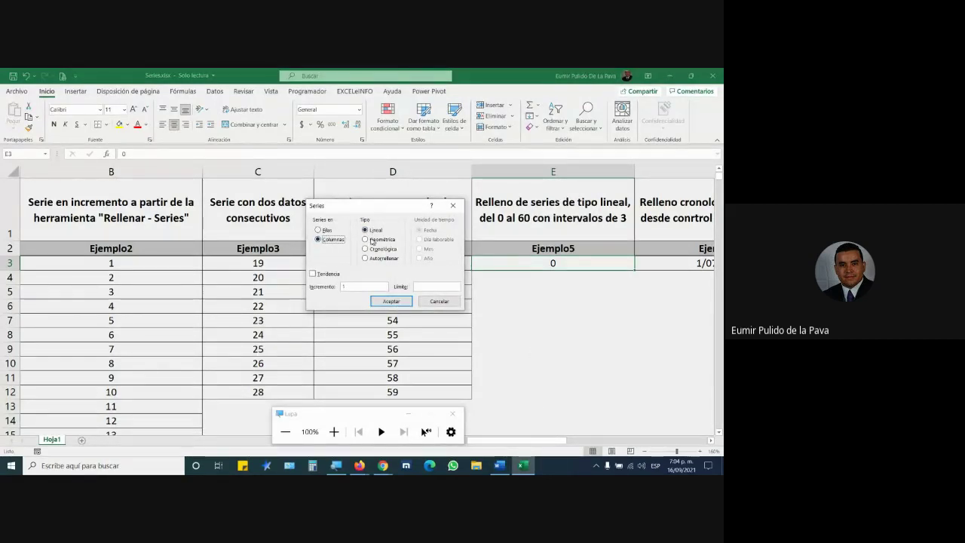
pyautogui.click(361, 283)
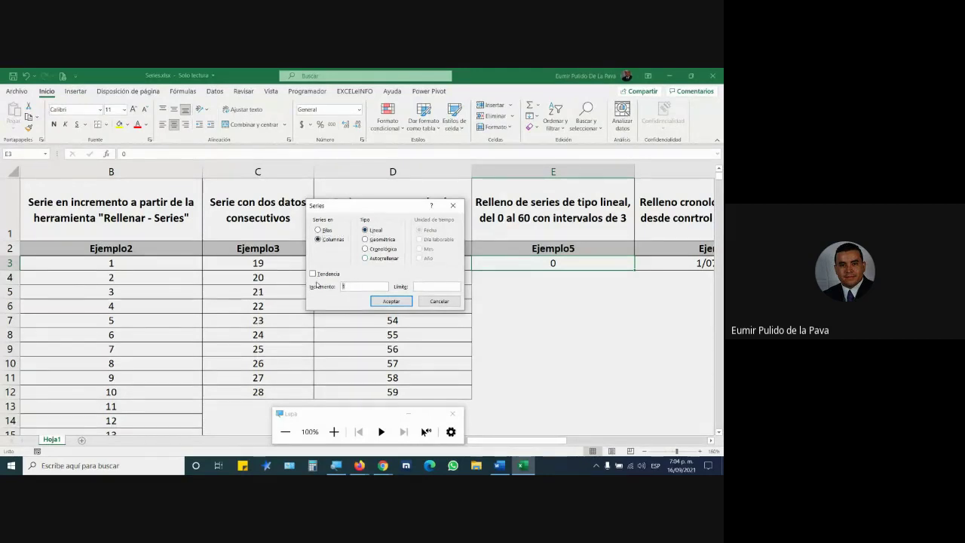
pyautogui.write('3')
pyautogui.click(421, 285)
pyautogui.write('6')
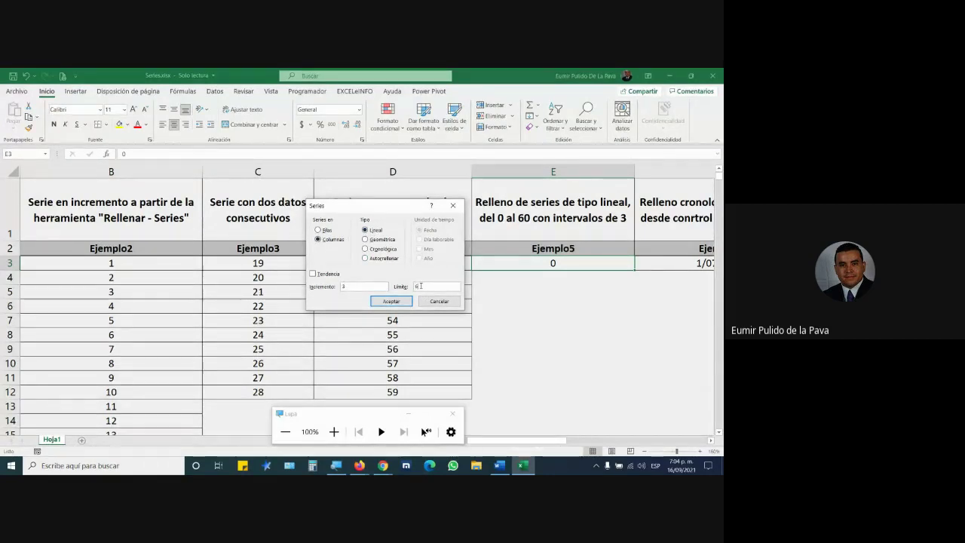
pyautogui.write('0')
pyautogui.click(399, 302)
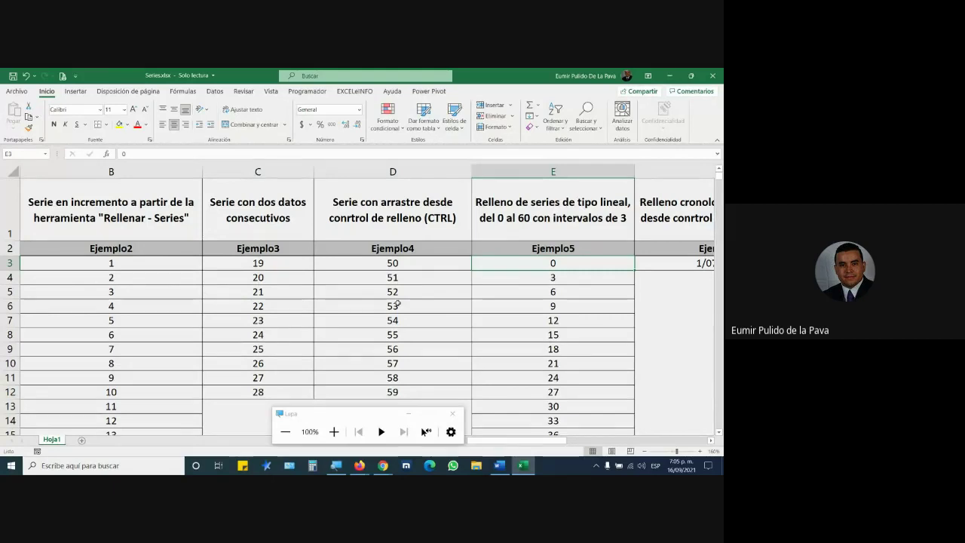
# Enter 5 and 10 in D22:D23 and fill the step-5 series down to 35 in D28.
pyautogui.scroll(-4, 414, 391)
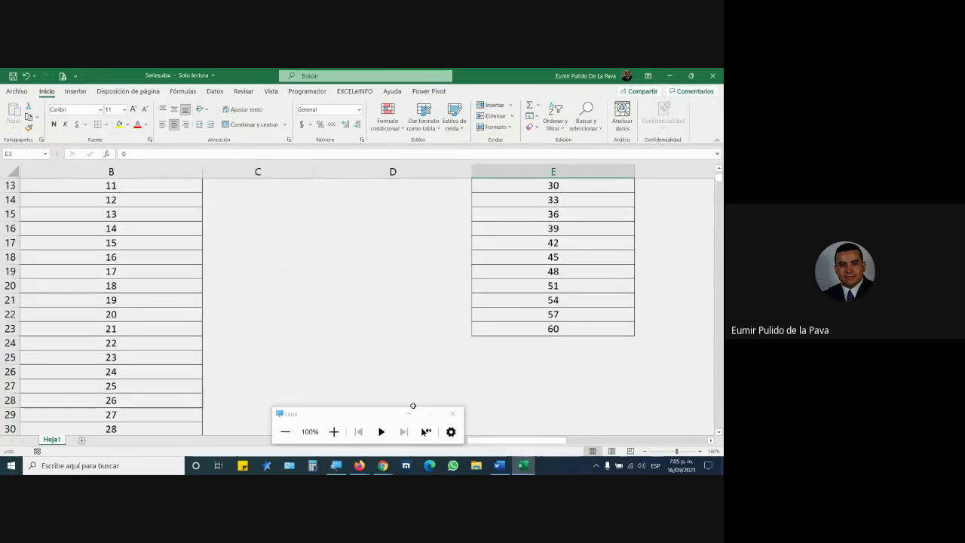
pyautogui.click(410, 415)
pyautogui.click(354, 317)
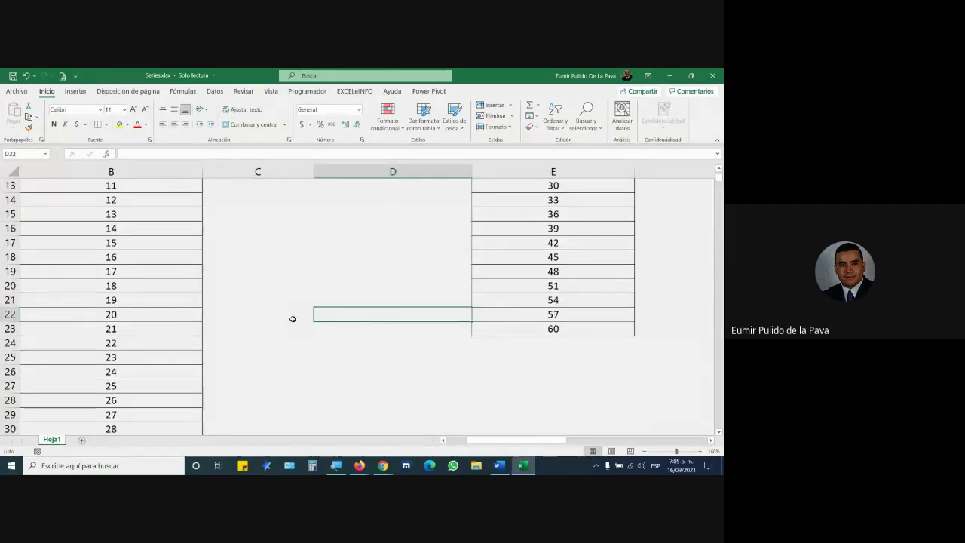
pyautogui.write('5')
pyautogui.press('Return')
pyautogui.write('10')
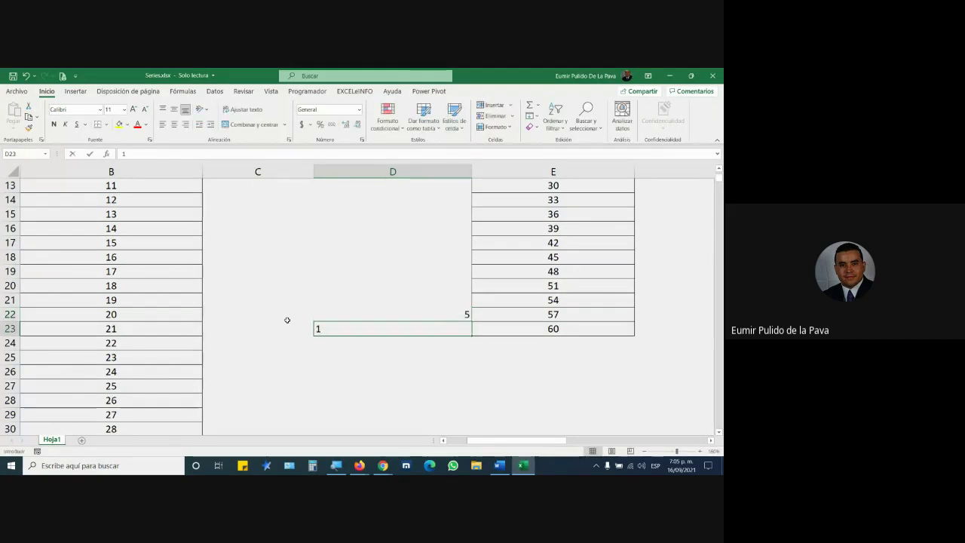
pyautogui.press('Return')
pyautogui.moveTo(377, 311); pyautogui.dragTo(375, 326)
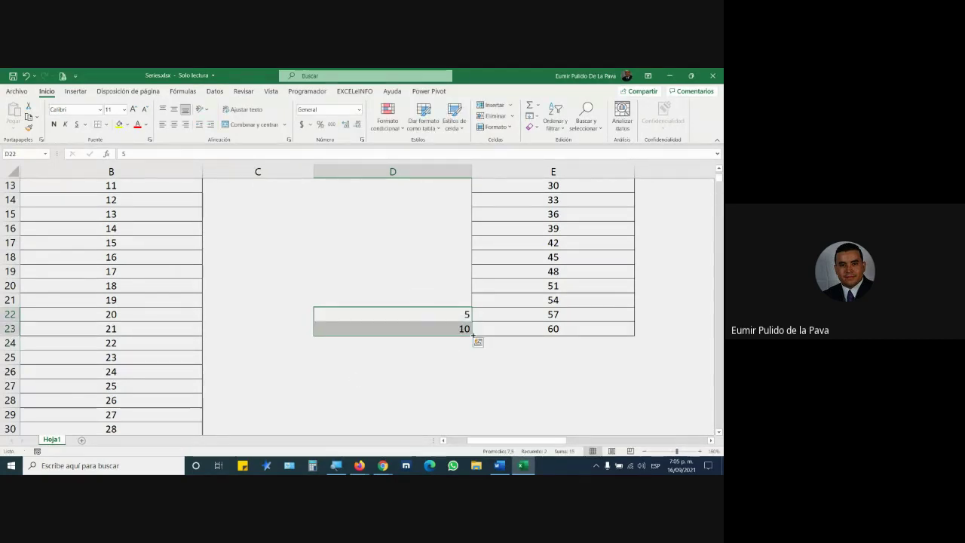
pyautogui.moveTo(472, 336); pyautogui.dragTo(470, 406)
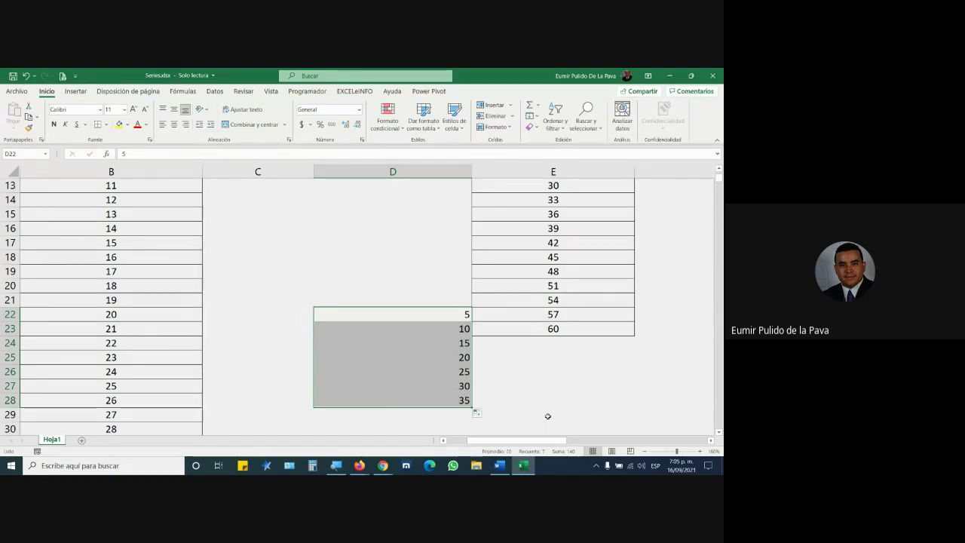
# Enter 1 and 3 in C22:C23 and fill the odd numbers down to 15 in C29.
pyautogui.click(276, 314)
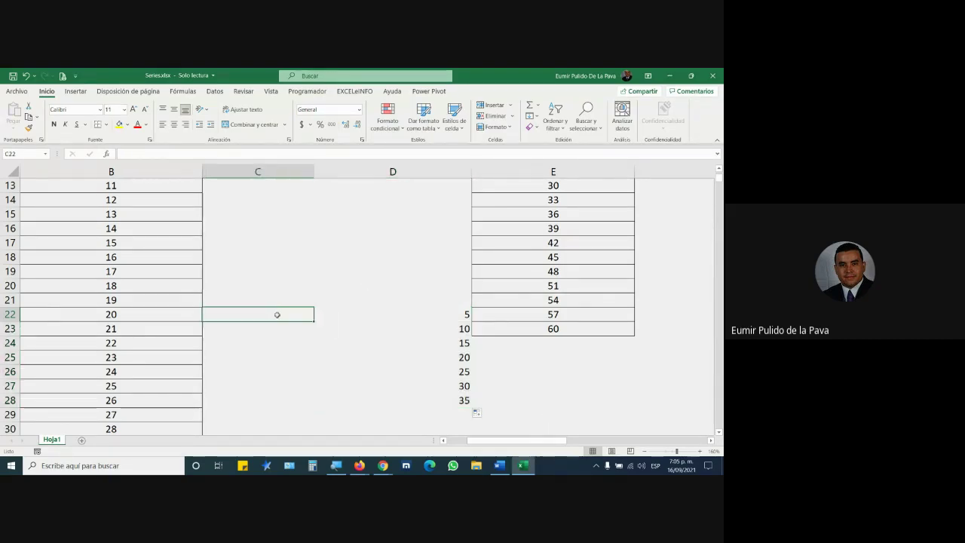
pyautogui.doubleClick(278, 315)
pyautogui.write('1')
pyautogui.press('Return')
pyautogui.write('3')
pyautogui.press('Return')
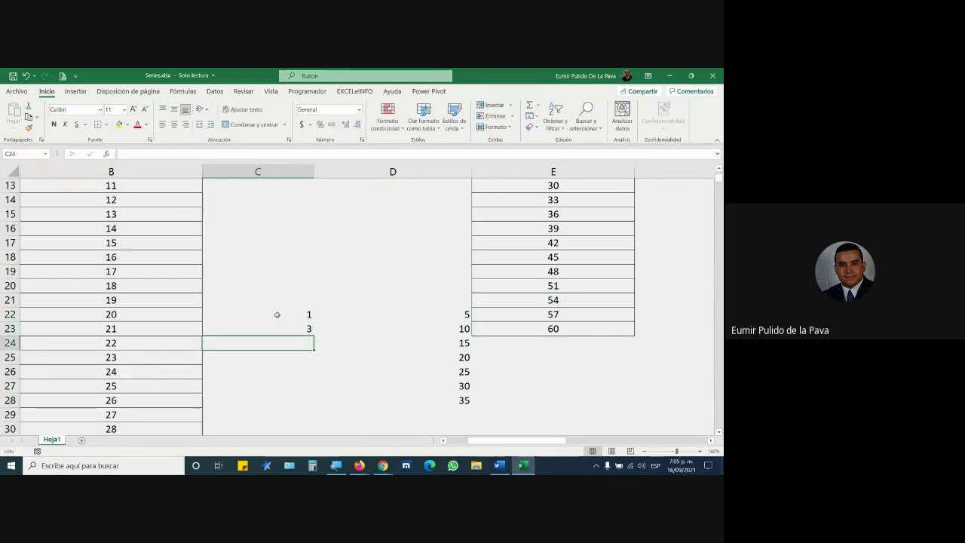
pyautogui.moveTo(277, 314); pyautogui.dragTo(215, 330)
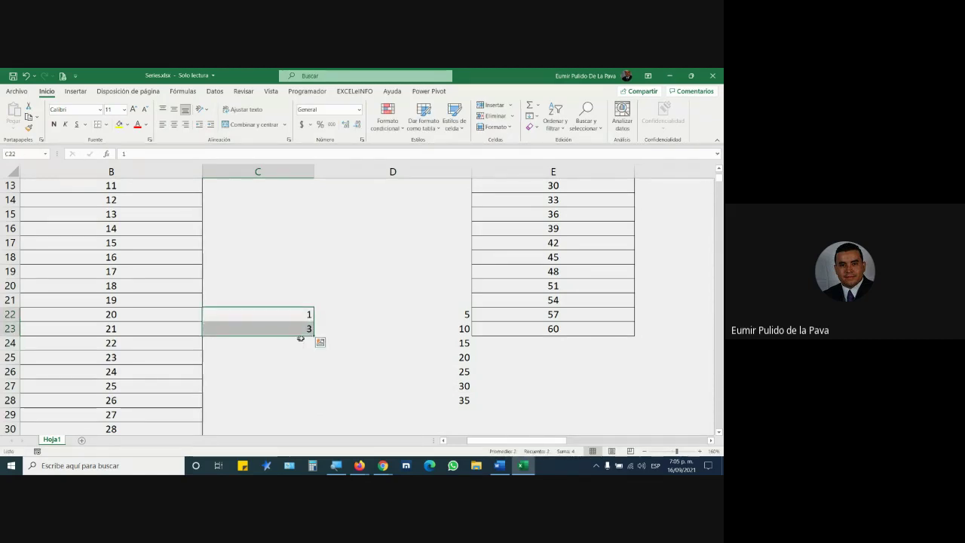
pyautogui.moveTo(315, 335); pyautogui.dragTo(314, 417)
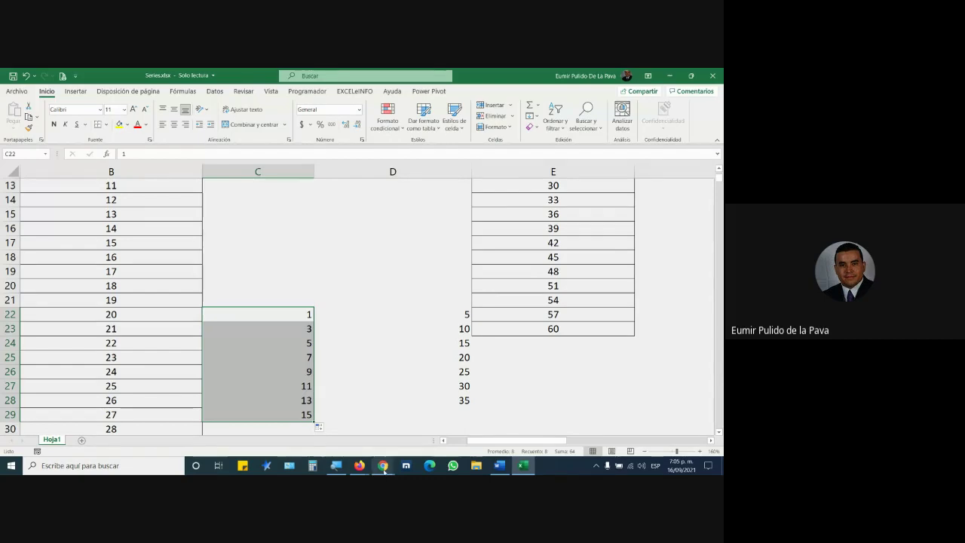
# Switch to the Google Meet tab in Chrome and open the 'Mensajes en la llamada' chat panel.
pyautogui.click(383, 465)
pyautogui.click(321, 407)
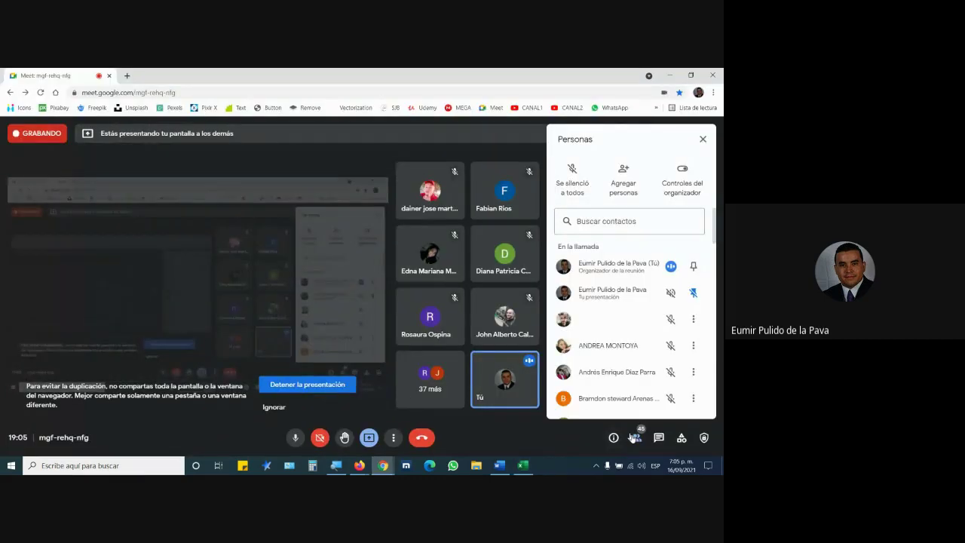
pyautogui.click(659, 438)
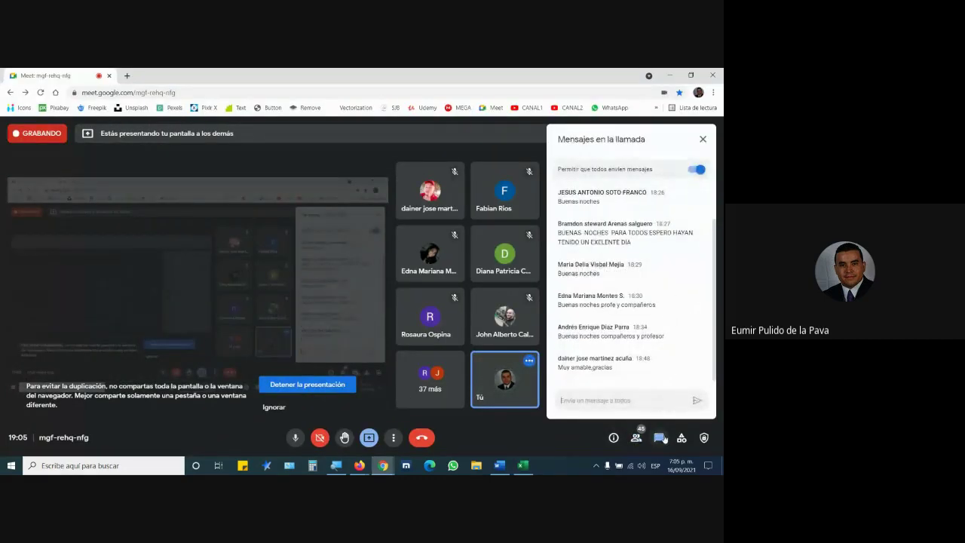
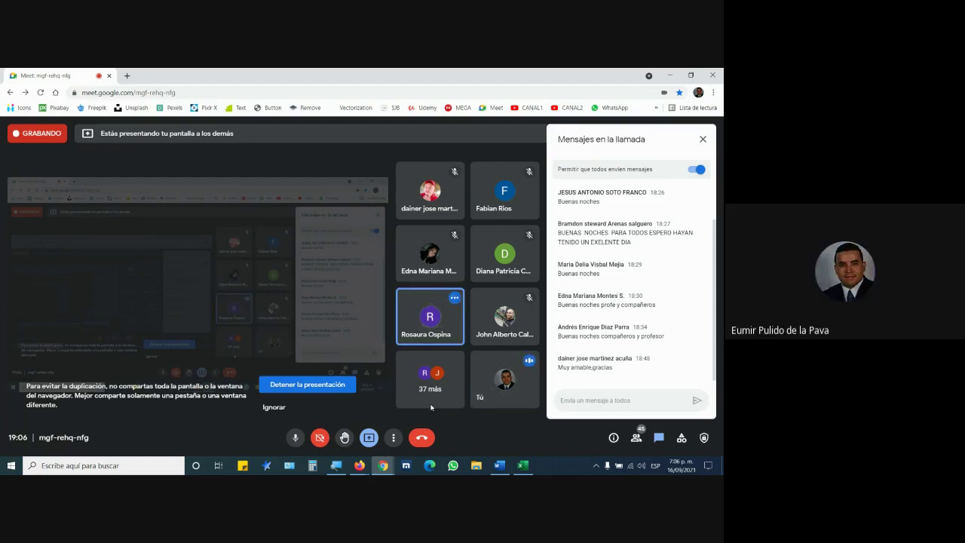
# Repeat the unchanged date 1/07/2020 in every Ejemplo6 cell from F3 to F11.
pyautogui.click(523, 465)
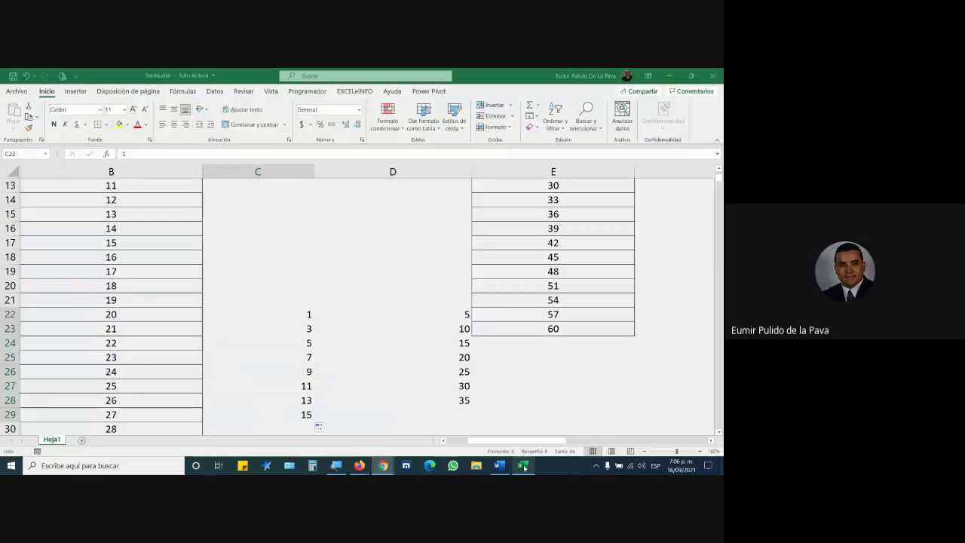
pyautogui.scroll(4, 584, 395)
pyautogui.moveTo(564, 441); pyautogui.dragTo(617, 440)
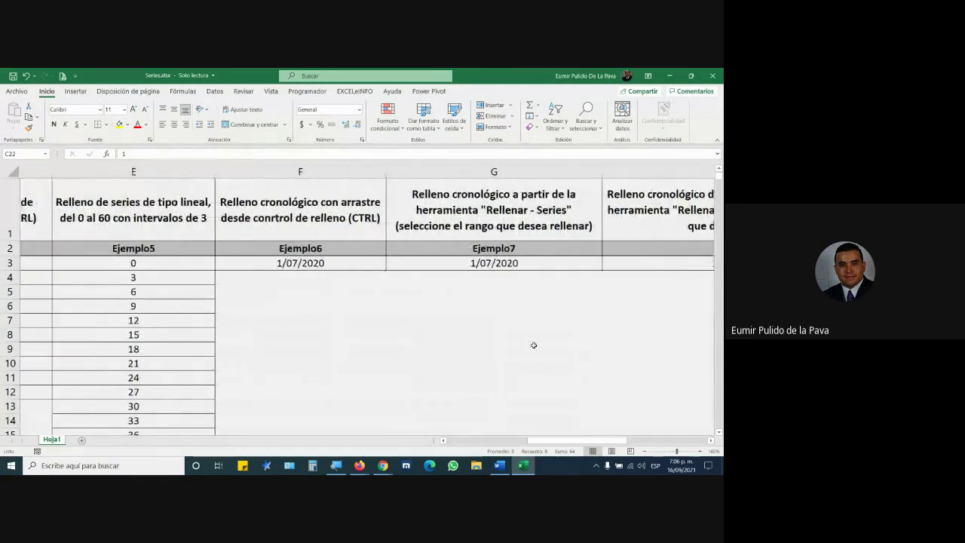
pyautogui.click(241, 205)
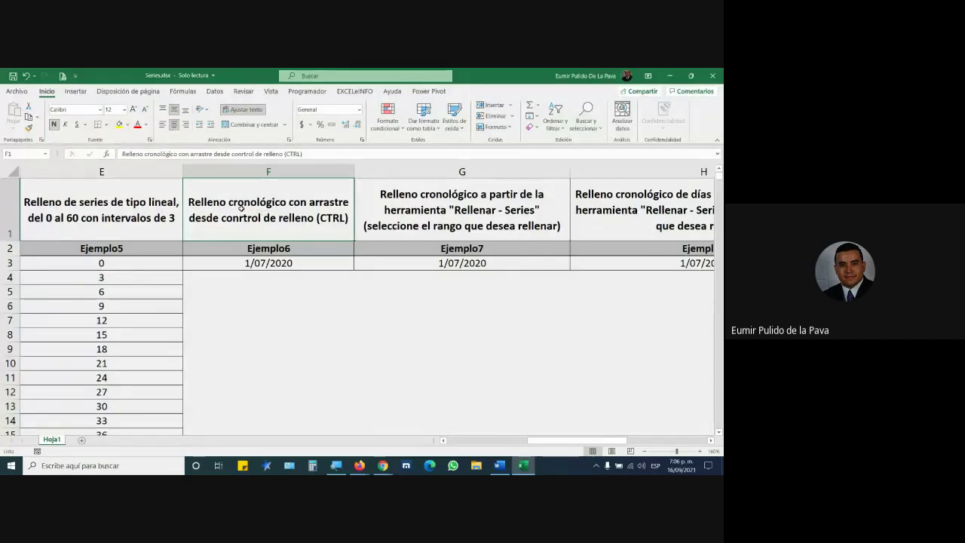
pyautogui.click(270, 264)
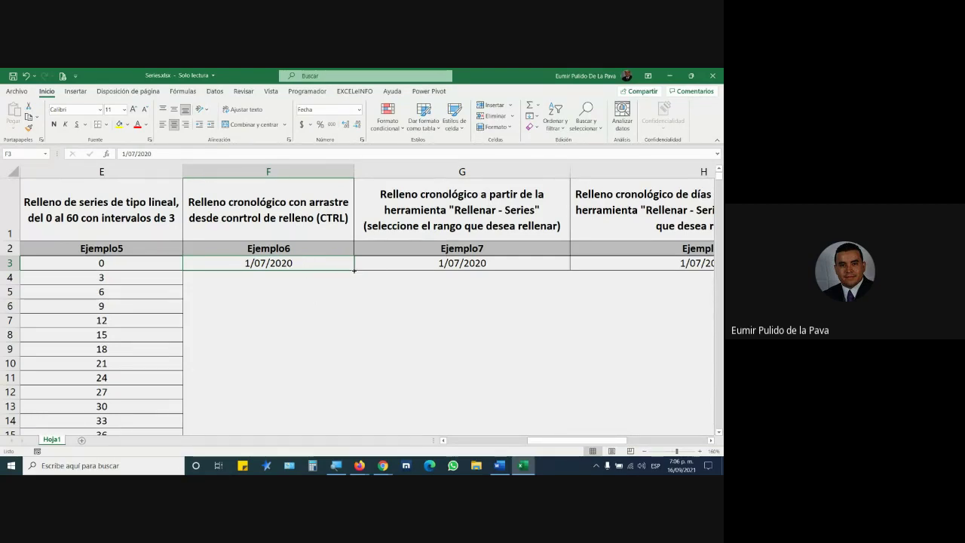
pyautogui.moveTo(354, 270); pyautogui.dragTo(349, 388)
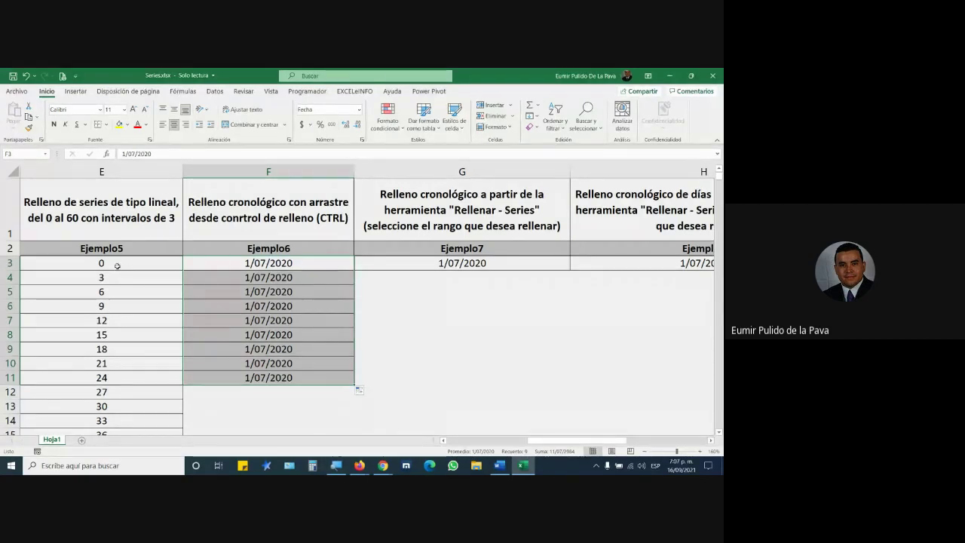
# Enter 10 in F21 and extend it into a 10–15 test series down to F26.
pyautogui.scroll(-2, 265, 410)
pyautogui.scroll(-2, 252, 302)
pyautogui.click(265, 299)
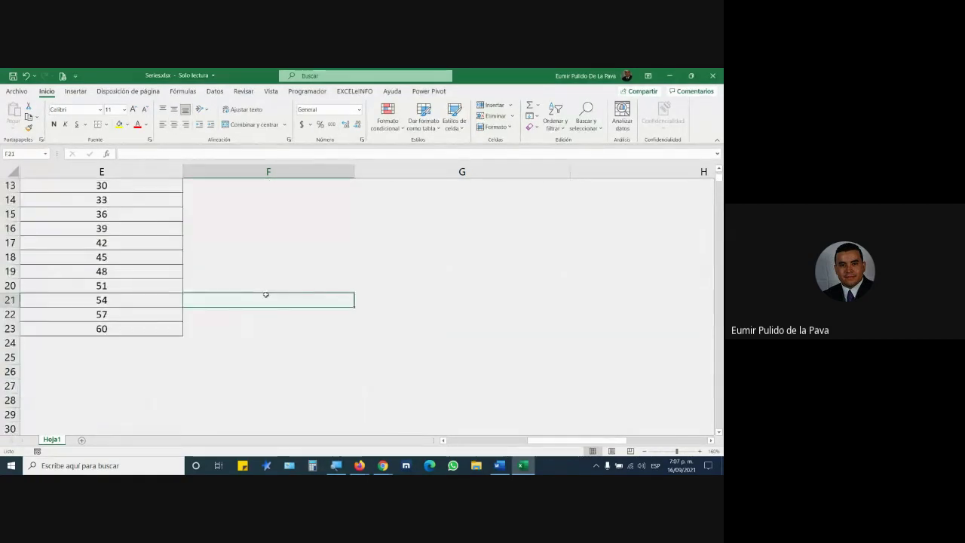
pyautogui.write('10')
pyautogui.press('Return')
pyautogui.click(189, 300)
pyautogui.moveTo(355, 305); pyautogui.dragTo(352, 375)
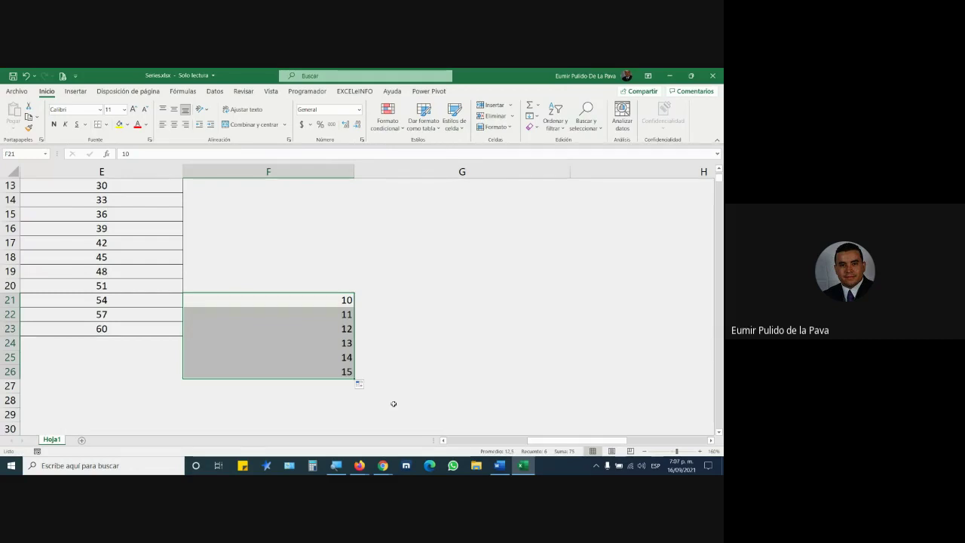
# Turn Ejemplo6 into consecutive daily dates, 1/07/2020 in F3 through 11/07/2020 in F13.
pyautogui.scroll(4, 405, 362)
pyautogui.click(311, 265)
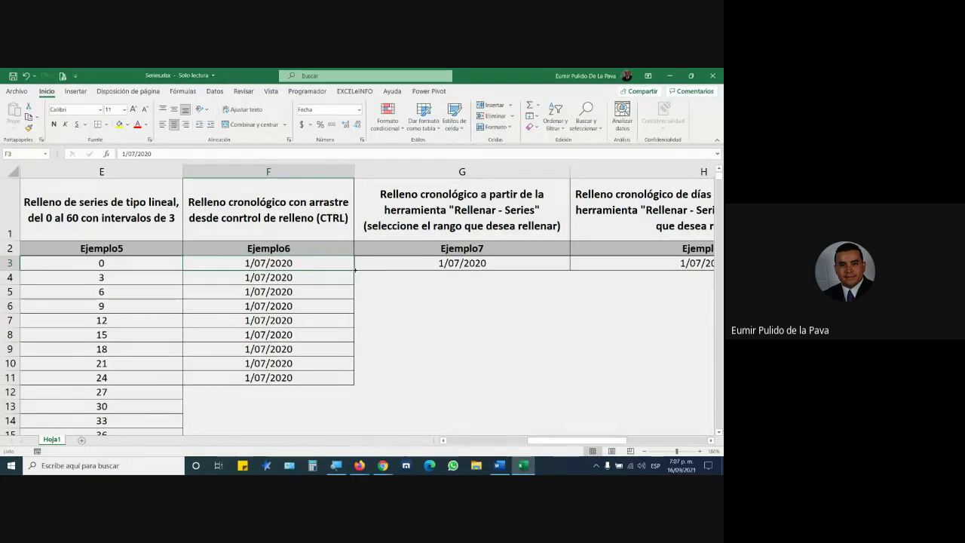
pyautogui.moveTo(356, 270); pyautogui.dragTo(356, 388)
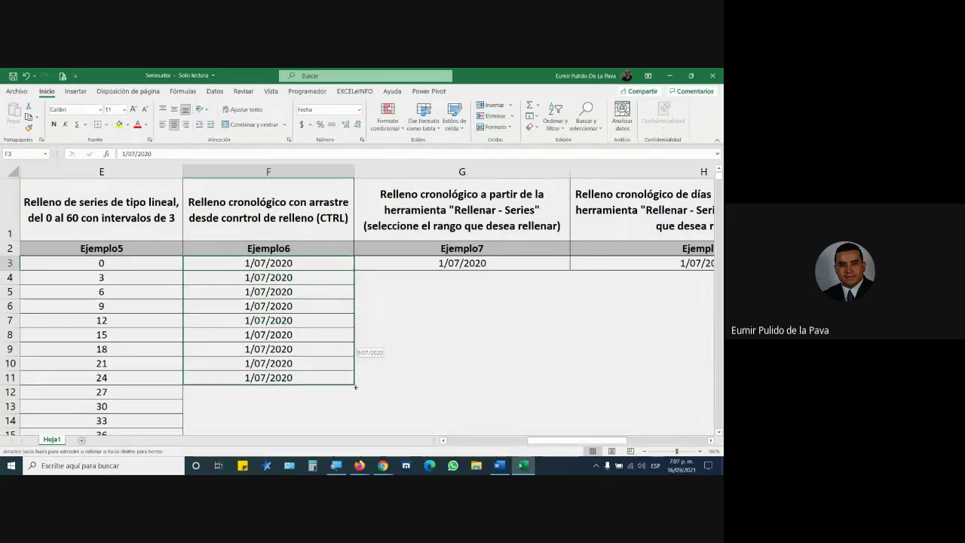
pyautogui.moveTo(356, 387); pyautogui.dragTo(355, 387)
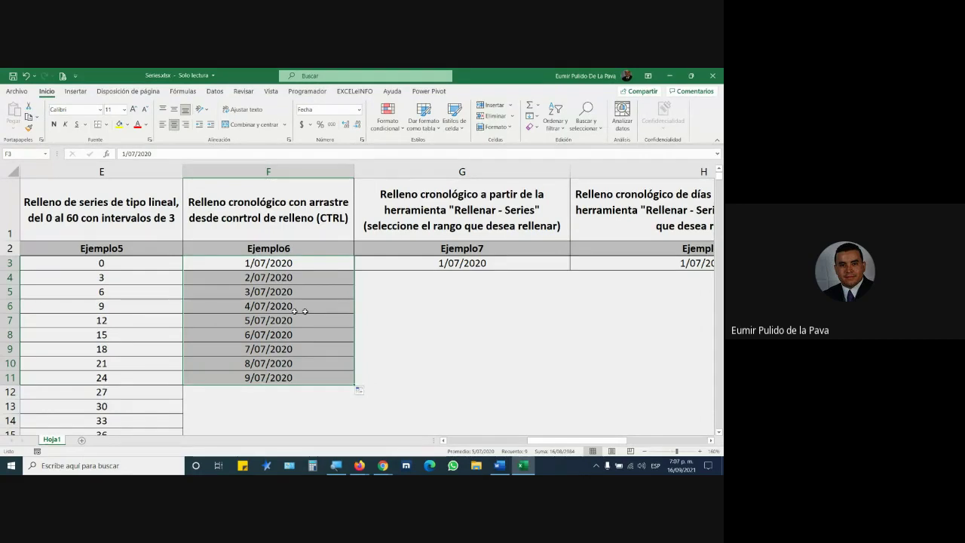
pyautogui.click(259, 279)
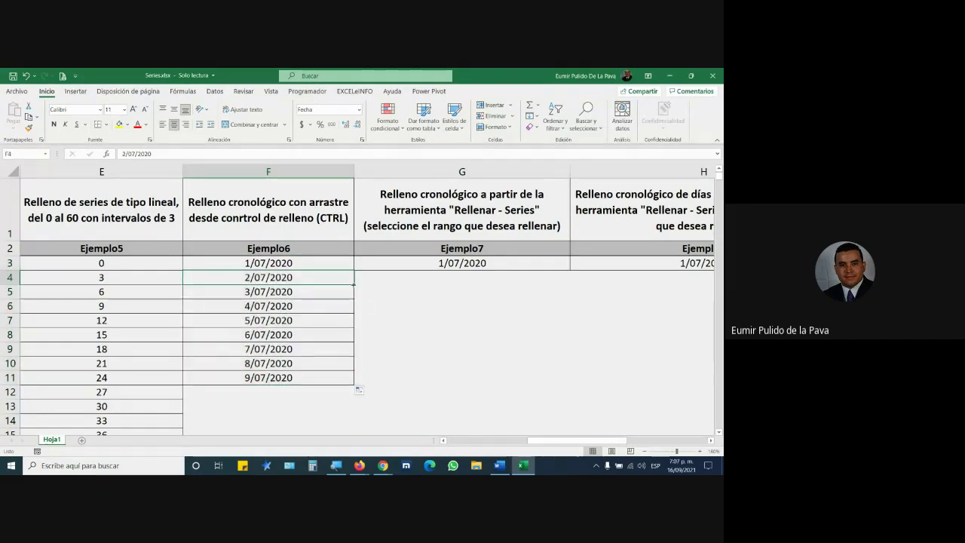
pyautogui.moveTo(354, 285); pyautogui.dragTo(344, 419)
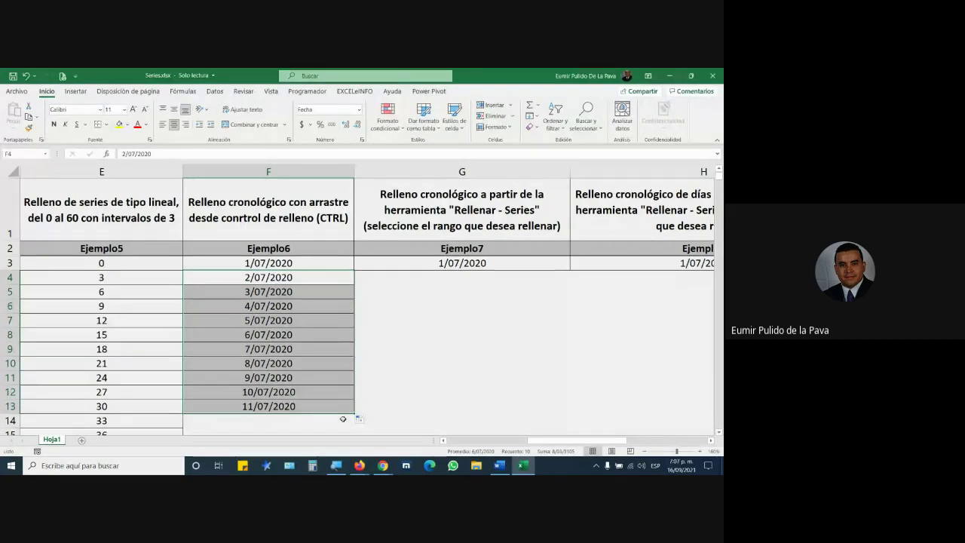
# Fill G3:G22 with a chronological daily date series, step 1, magnifying the screen for viewers.
pyautogui.click(467, 166)
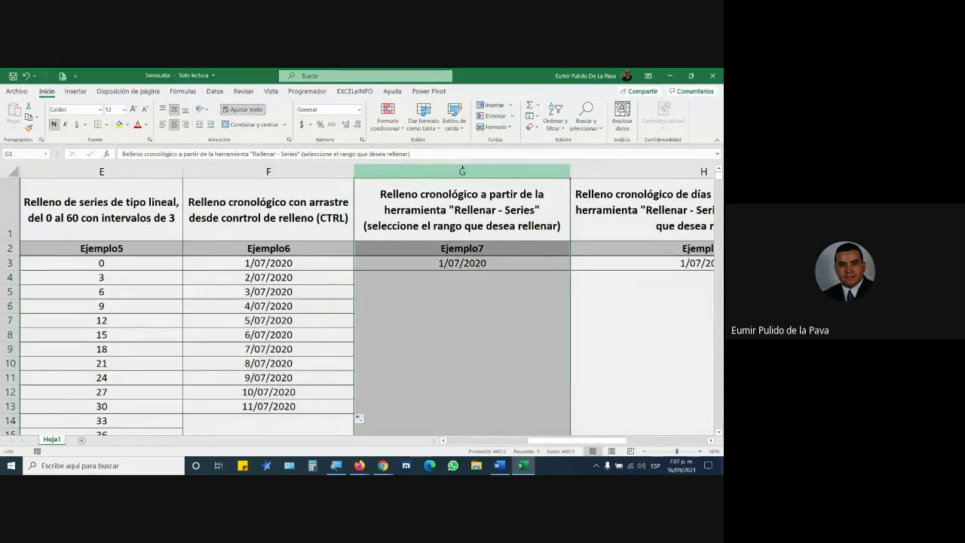
pyautogui.click(441, 196)
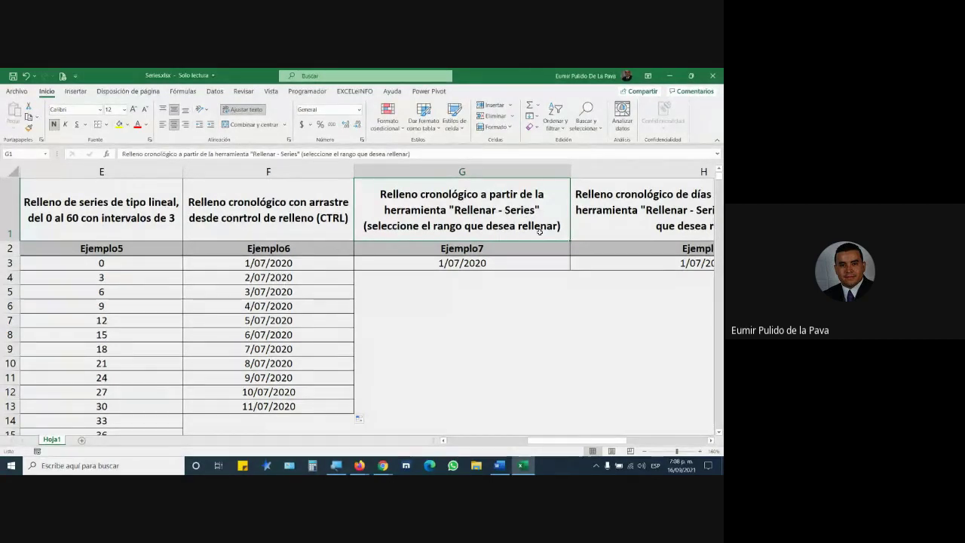
pyautogui.moveTo(463, 263)
pyautogui.mouseDown()
pyautogui.moveTo(457, 310)
pyautogui.moveTo(491, 297)
pyautogui.mouseUp()
pyautogui.scroll(5, 522, 327)
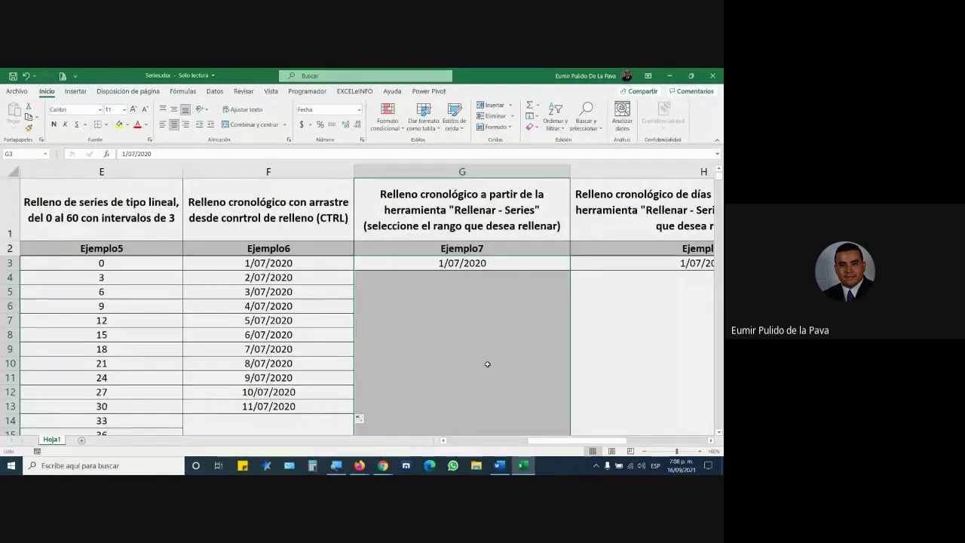
pyautogui.click(531, 116)
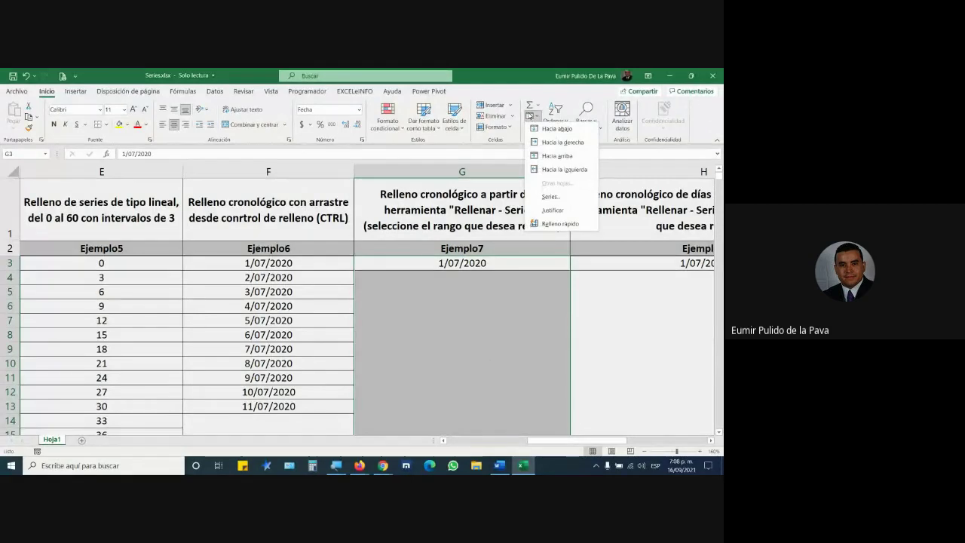
pyautogui.click(551, 197)
pyautogui.moveTo(373, 206); pyautogui.dragTo(319, 186)
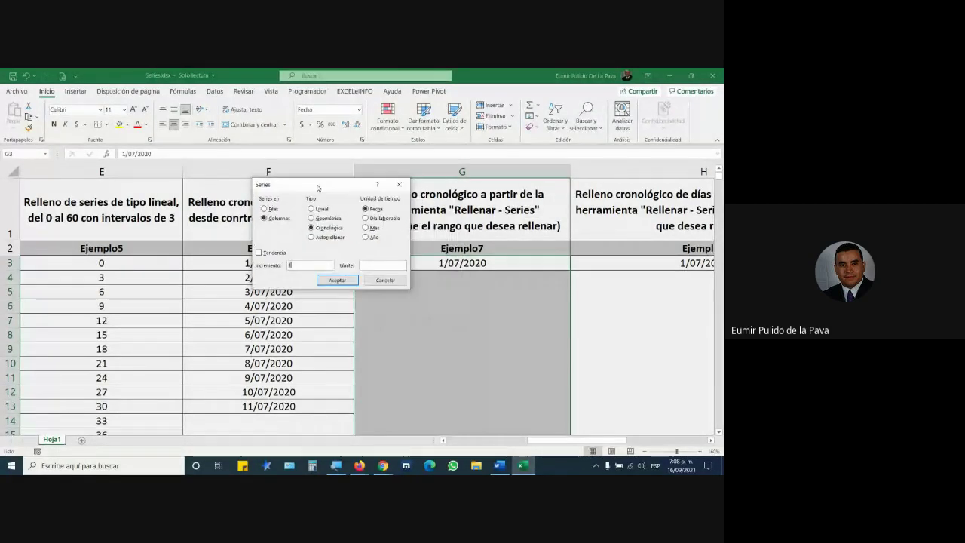
pyautogui.click(335, 465)
pyautogui.click(336, 432)
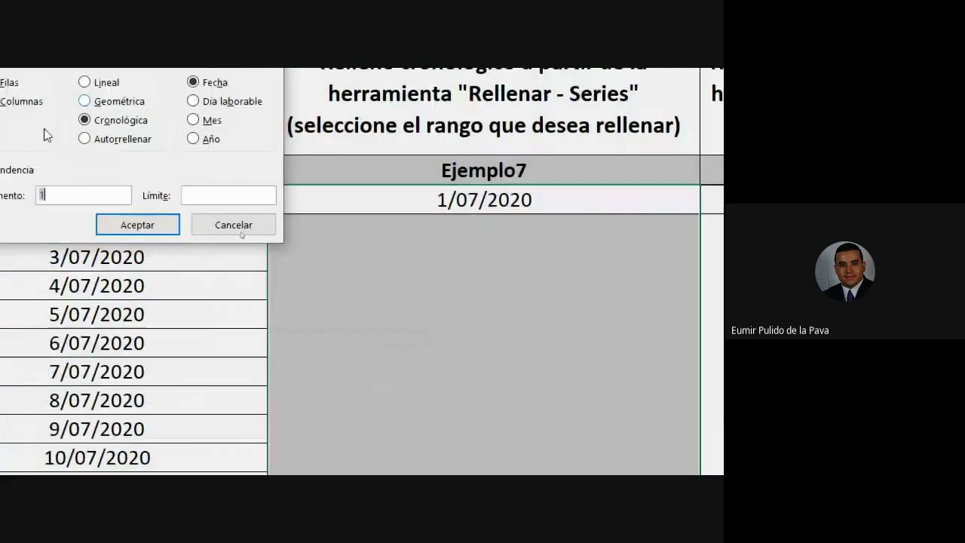
pyautogui.click(143, 225)
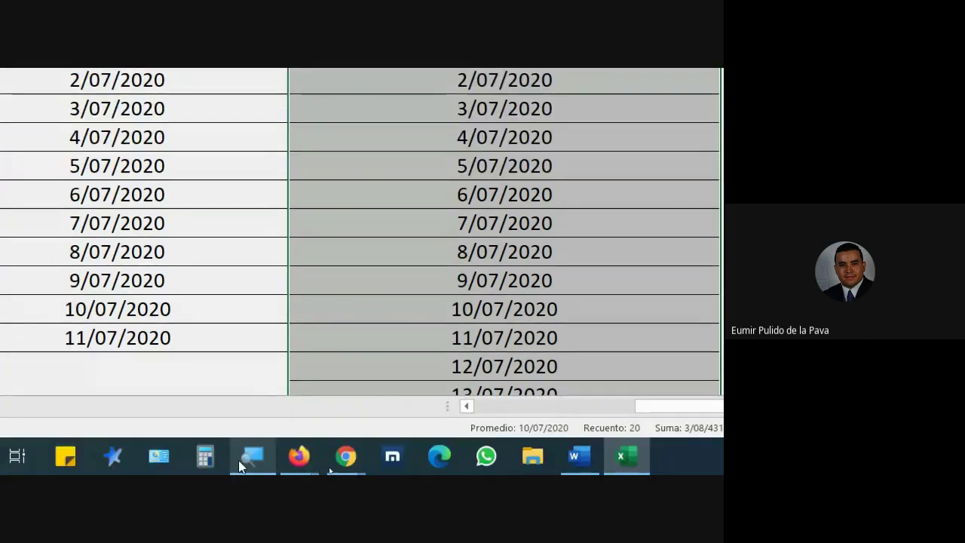
# Return the screen to normal size and close the magnifier.
pyautogui.click(238, 460)
pyautogui.click(150, 388)
pyautogui.click(453, 413)
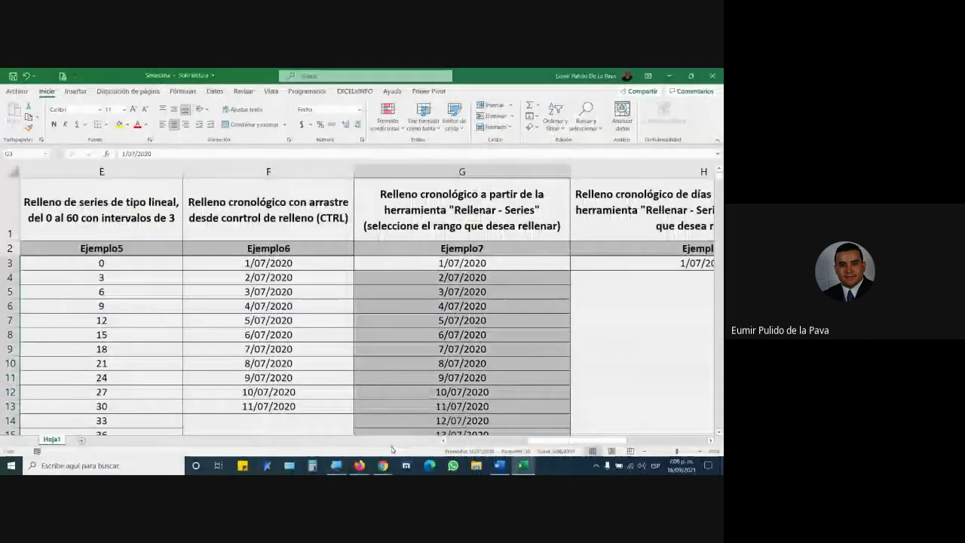
# Mute all participants in the Google Meet call, then go back to Excel.
pyautogui.click(383, 465)
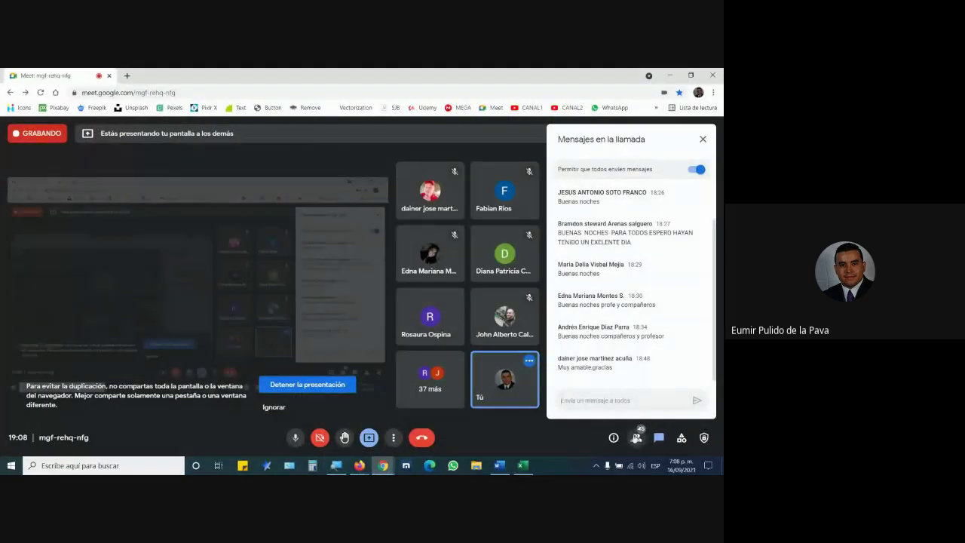
pyautogui.click(637, 437)
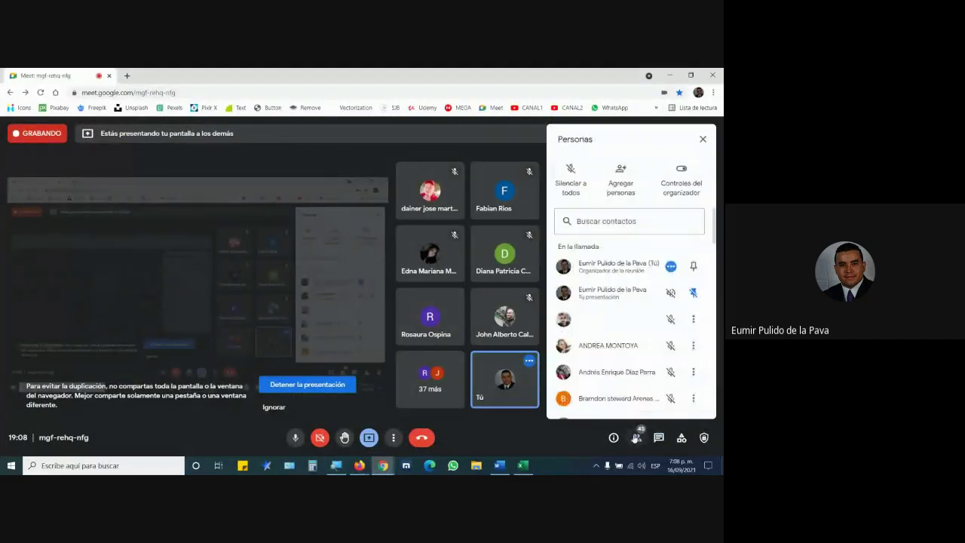
pyautogui.click(571, 177)
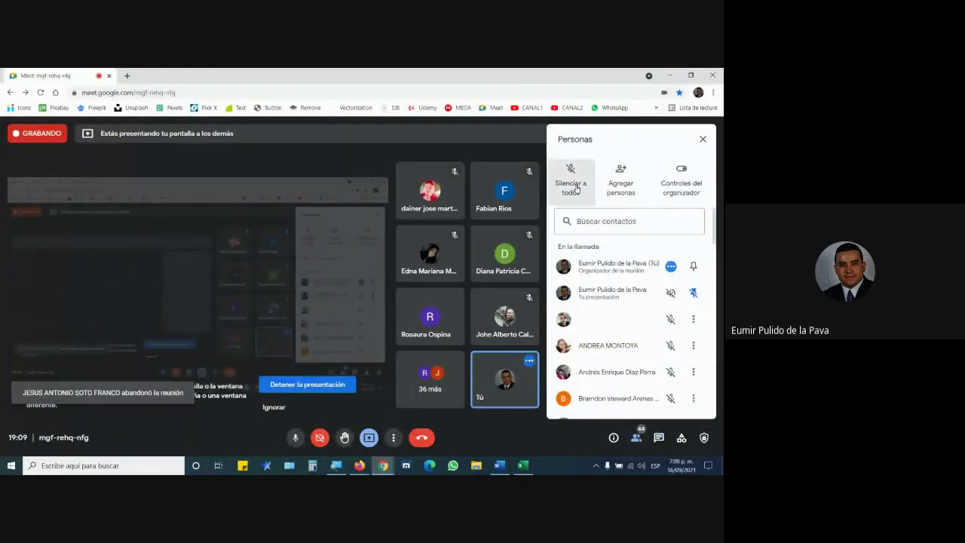
pyautogui.click(531, 469)
# Fill H3 downward with a working-day date series starting 1/07/2020.
pyautogui.hscroll(3, 391, 196)
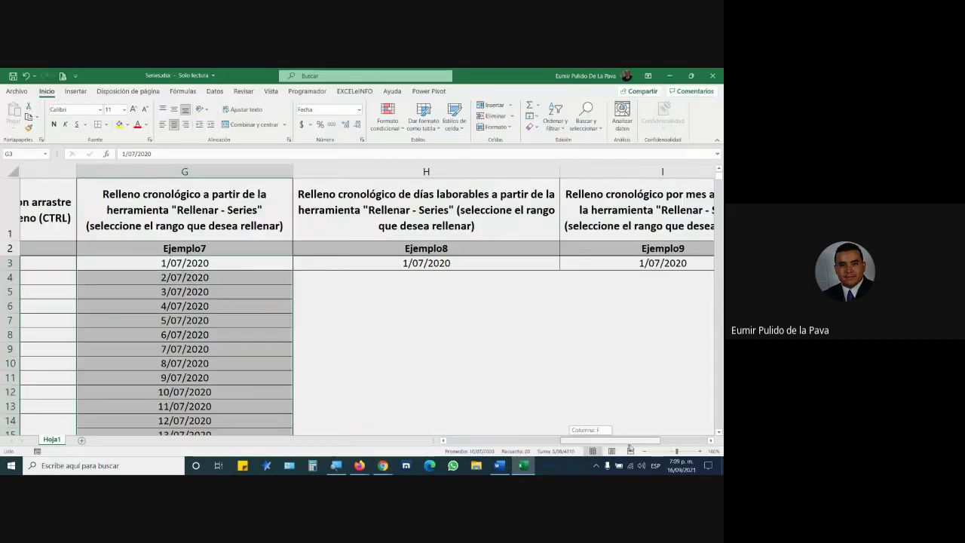
pyautogui.click(389, 170)
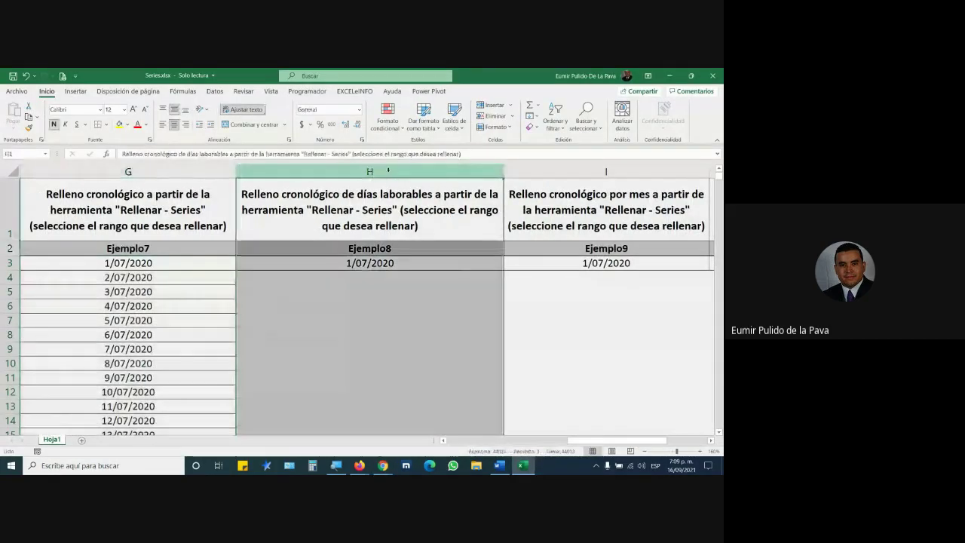
pyautogui.click(322, 198)
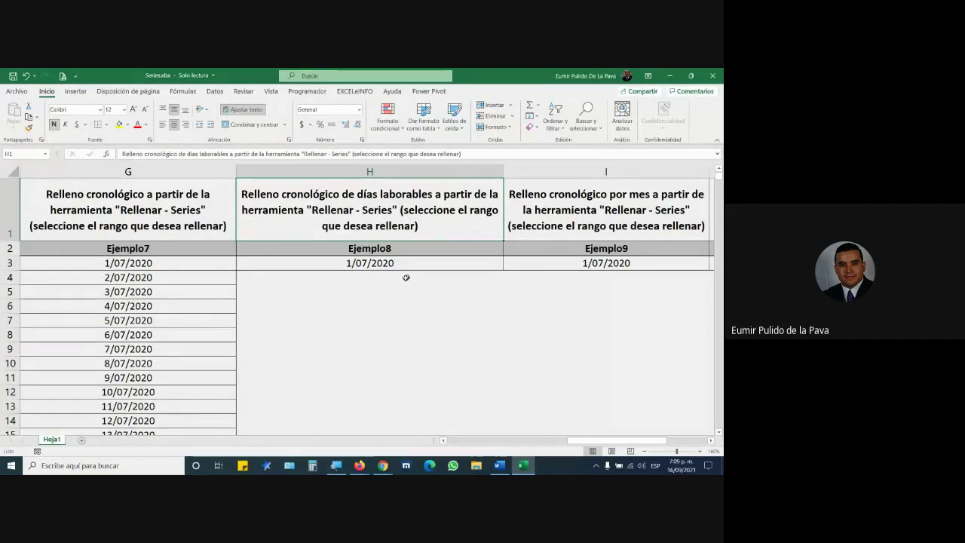
pyautogui.moveTo(411, 264)
pyautogui.mouseDown()
pyautogui.moveTo(380, 452)
pyautogui.moveTo(390, 383)
pyautogui.mouseUp()
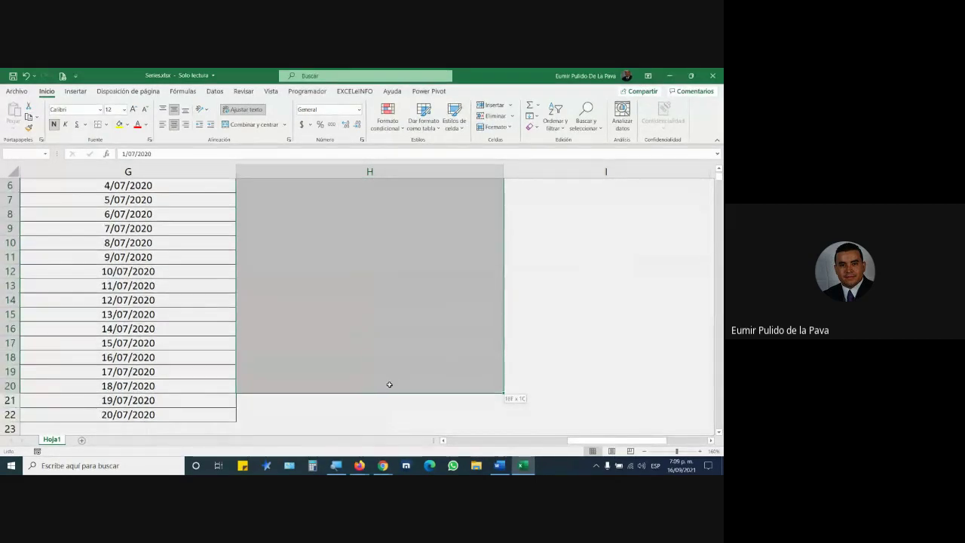
pyautogui.scroll(2, 429, 293)
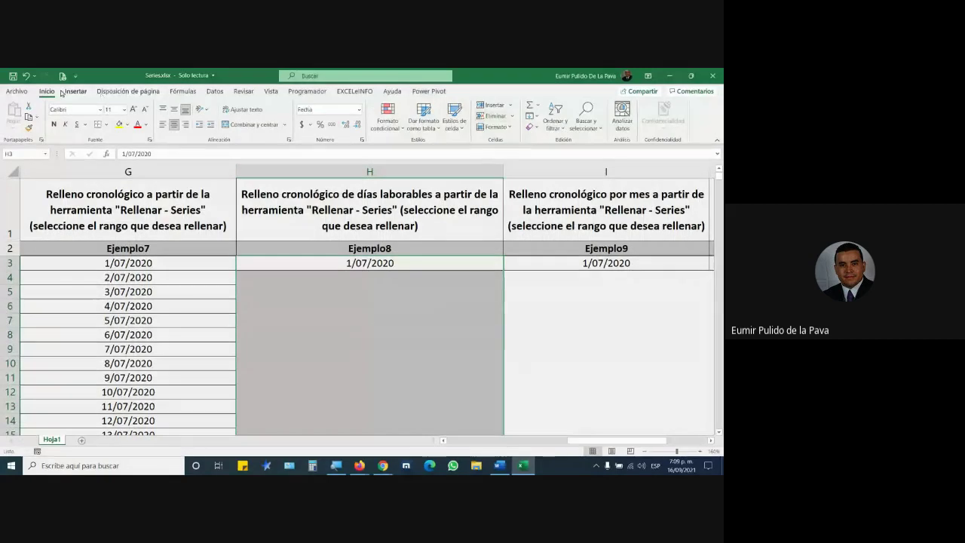
pyautogui.click(535, 117)
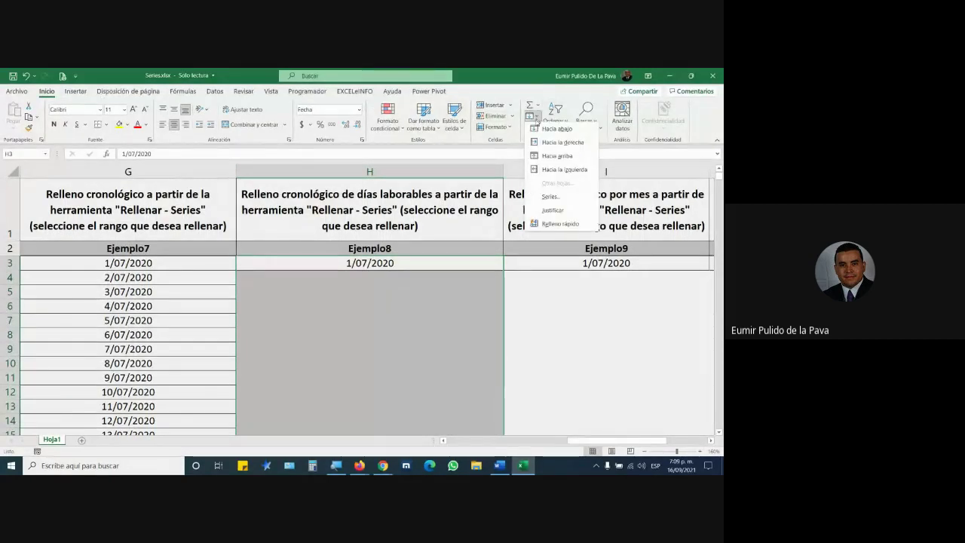
pyautogui.click(550, 196)
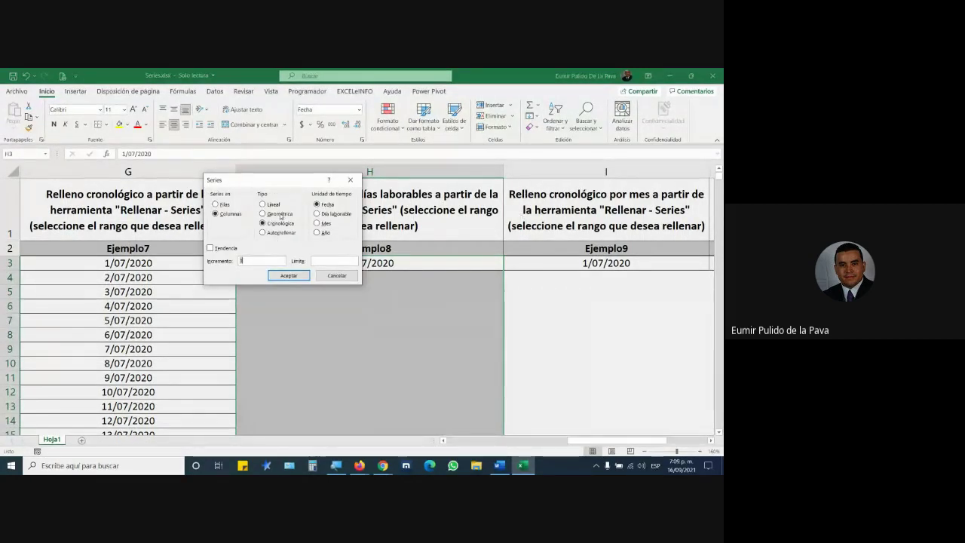
pyautogui.click(336, 213)
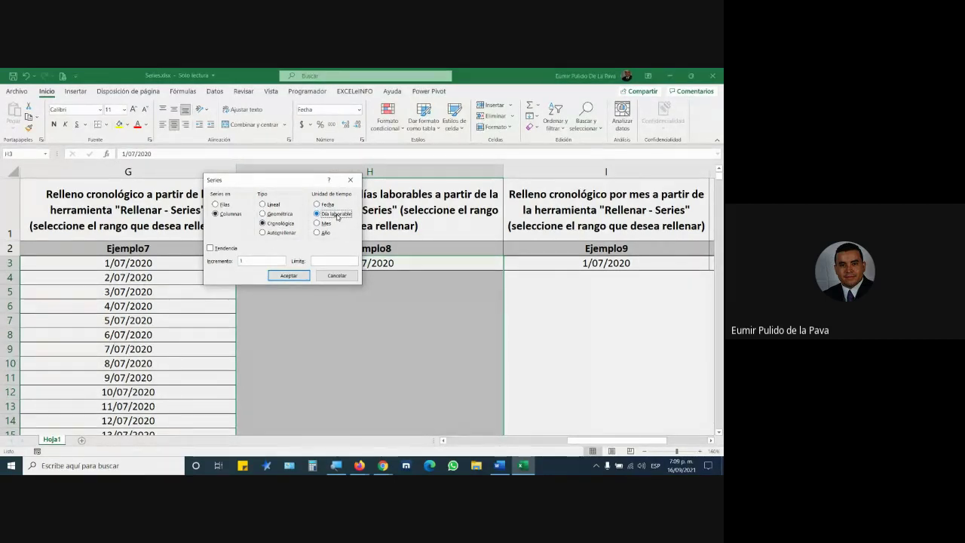
pyautogui.click(302, 273)
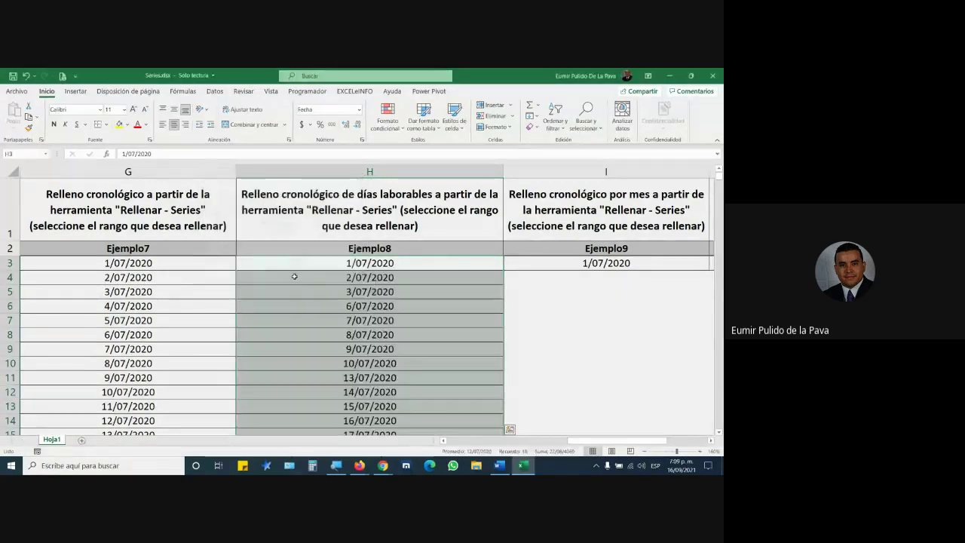
# Select the Ejemplo8 dates from H3 down to H6 to inspect the weekend skip.
pyautogui.scroll(-1, 433, 312)
pyautogui.scroll(1, 433, 313)
pyautogui.scroll(1, 432, 312)
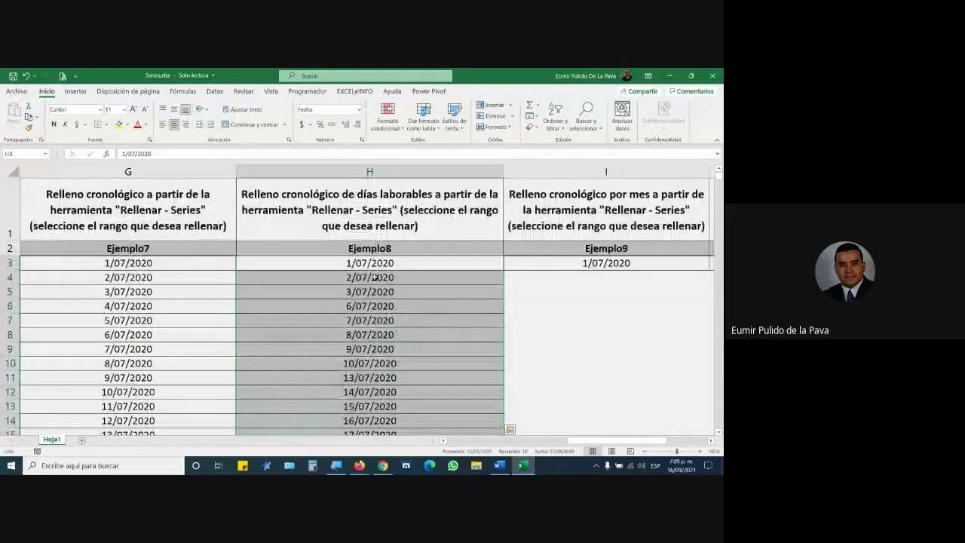
pyautogui.click(356, 263)
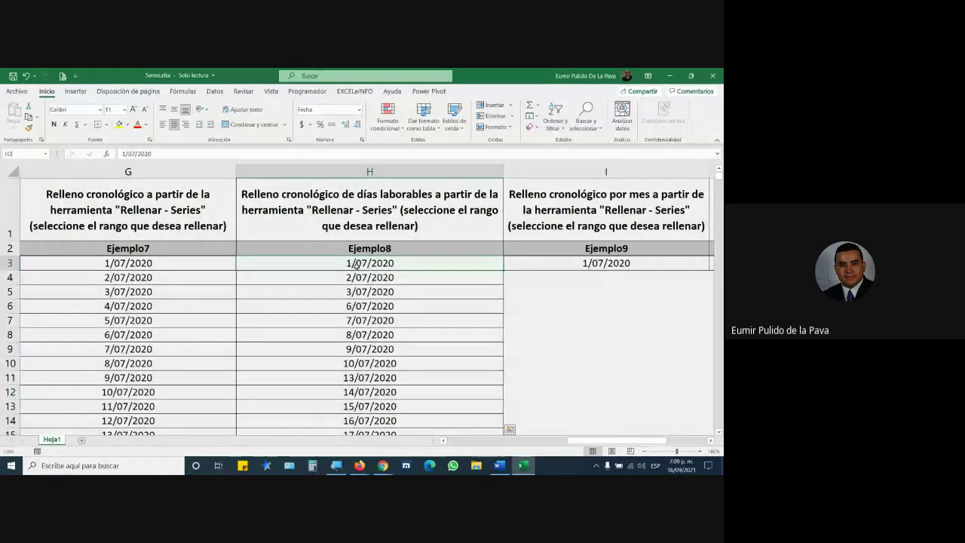
pyautogui.moveTo(355, 262); pyautogui.dragTo(356, 291)
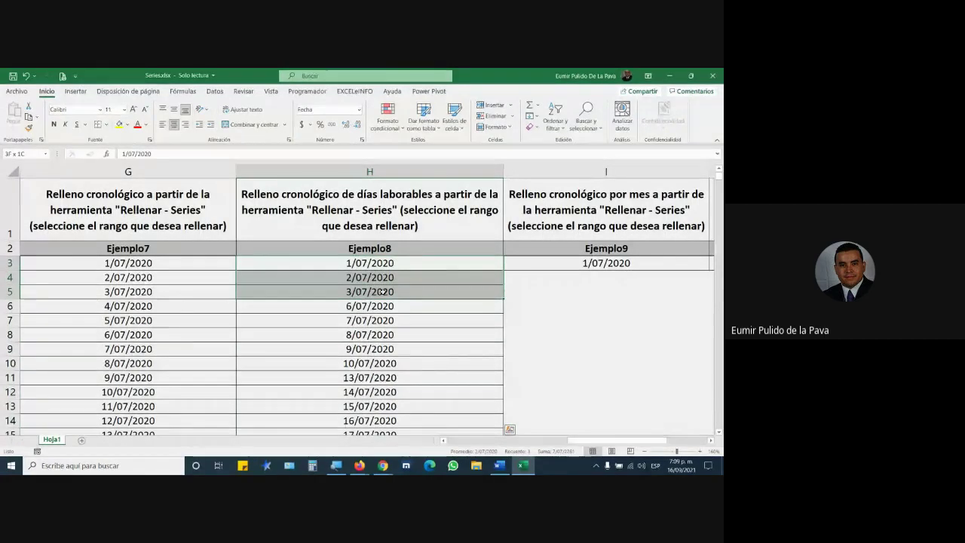
pyautogui.moveTo(383, 295)
pyautogui.mouseDown()
pyautogui.moveTo(361, 438)
pyautogui.moveTo(370, 345)
pyautogui.mouseUp()
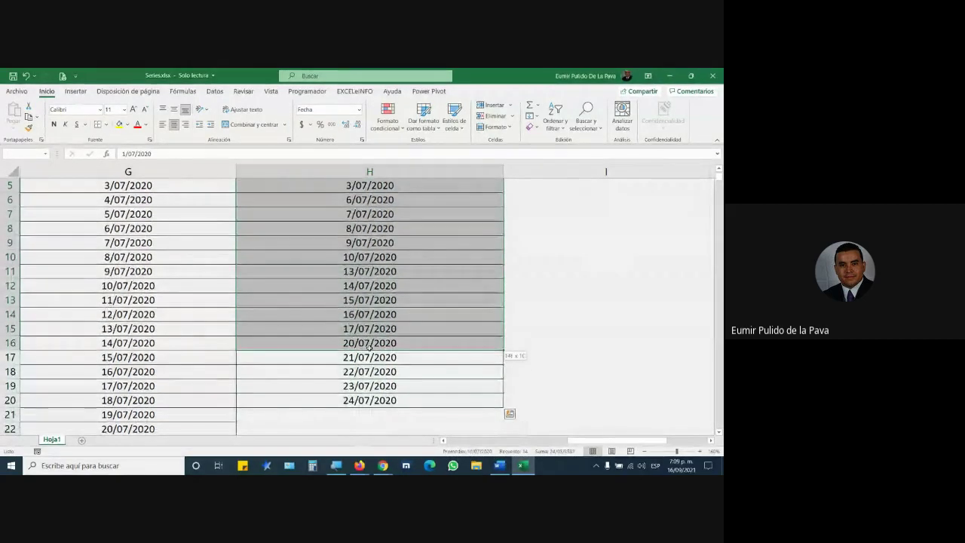
# Search Chrome for 'CALENDARIO 2020' and open the Colombia 2020 calendar result.
pyautogui.moveTo(384, 465)
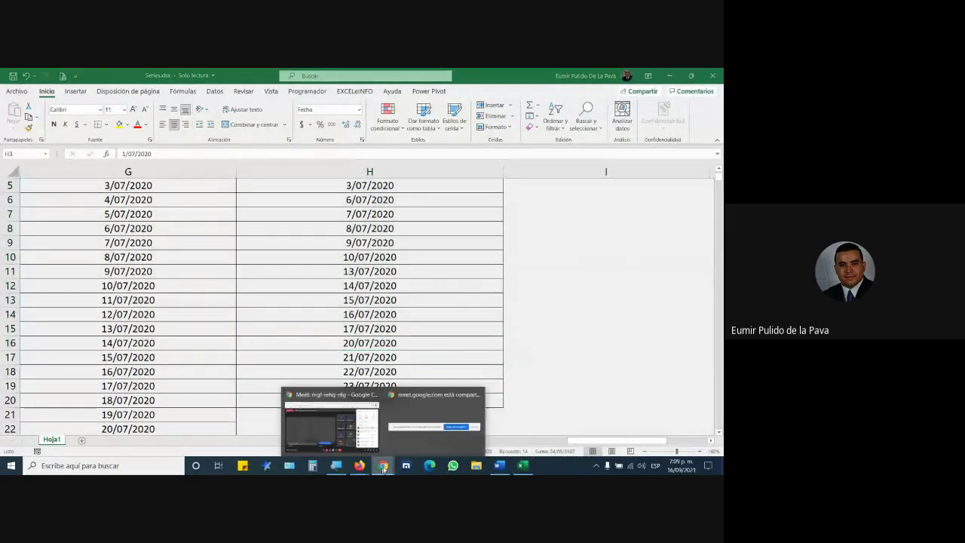
pyautogui.click(366, 399)
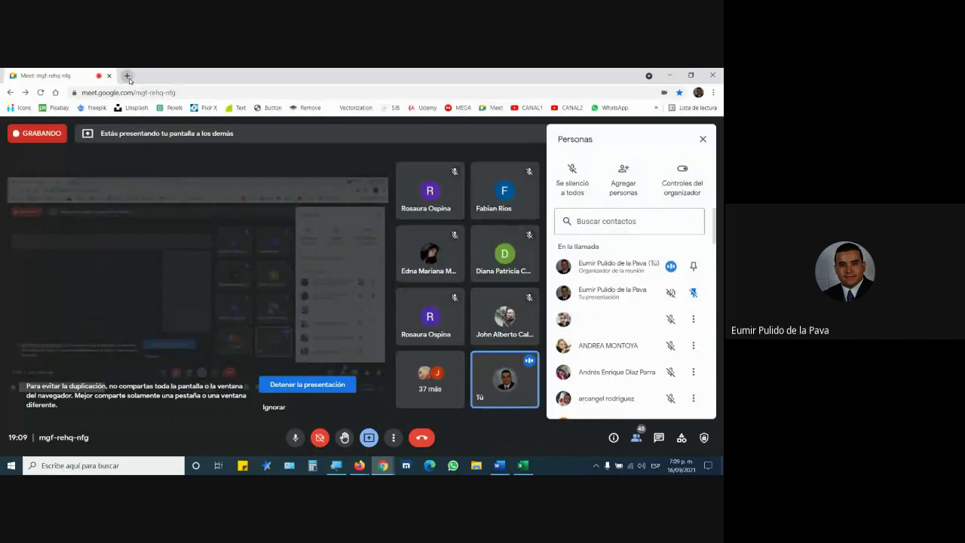
pyautogui.click(128, 76)
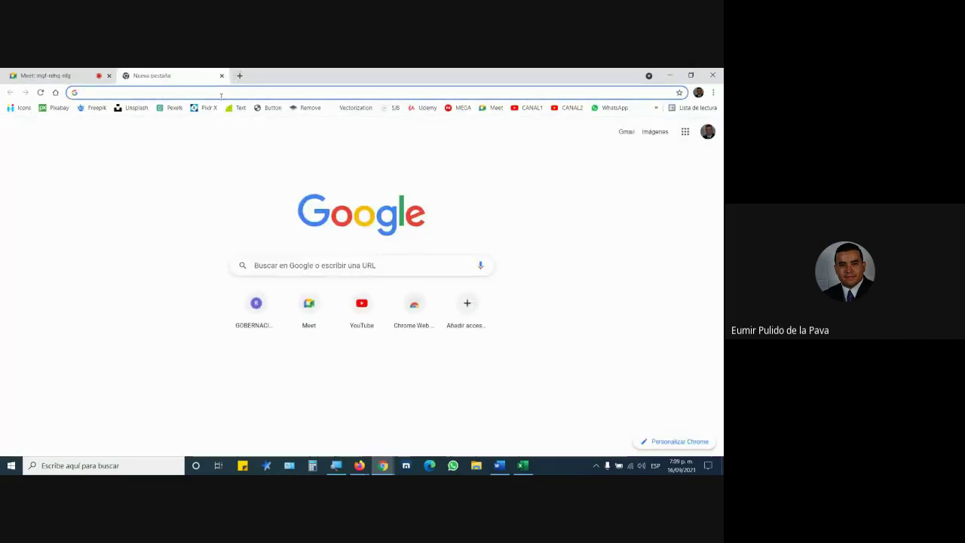
pyautogui.write('CALENDARIO')
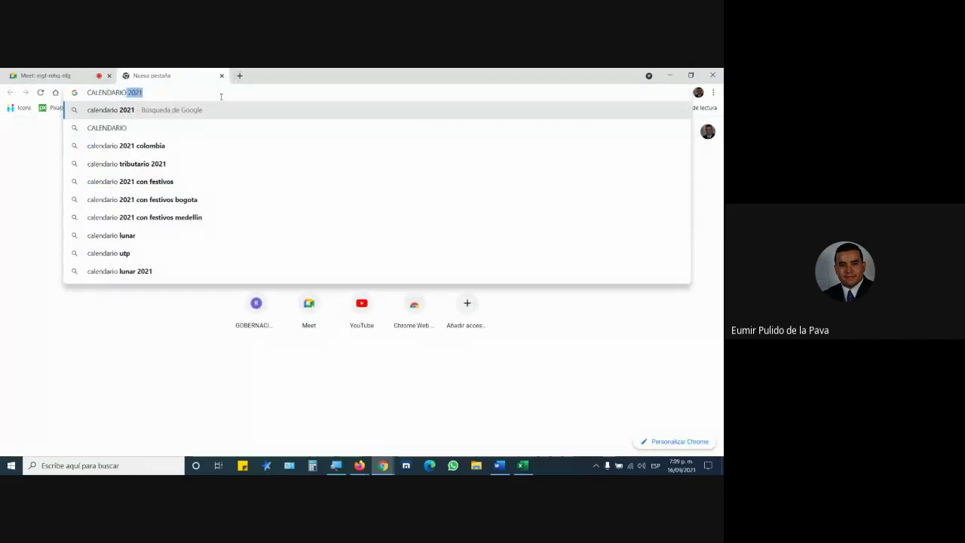
pyautogui.write(' 2020')
pyautogui.press('Return')
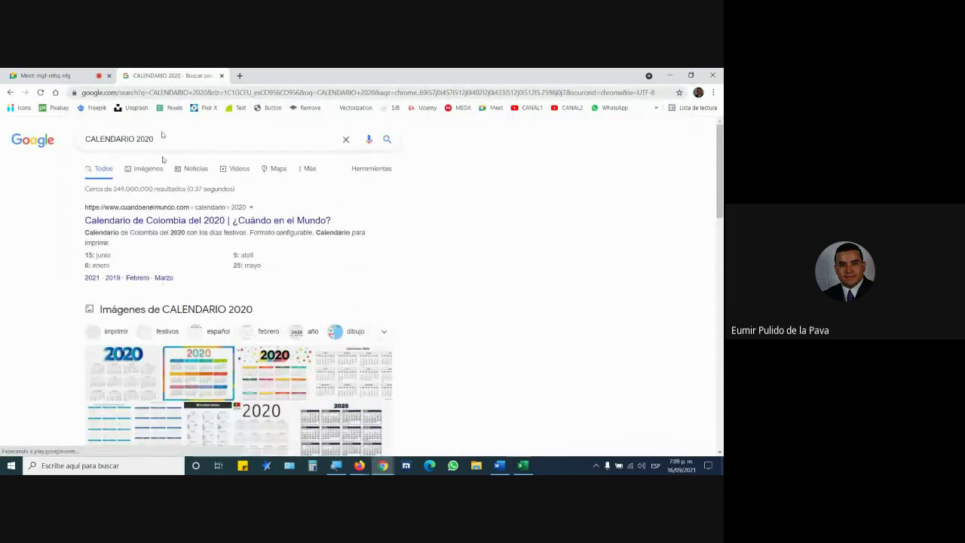
pyautogui.click(174, 221)
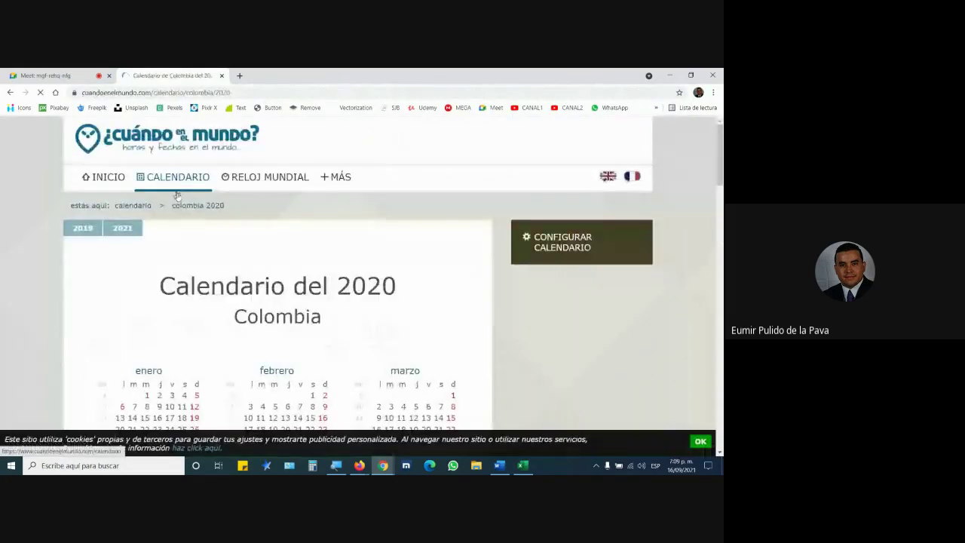
# Mark 1 and 6 July and the 4–5 July weekend on the calendar, then return to Excel.
pyautogui.scroll(-2, 177, 226)
pyautogui.scroll(-3, 174, 256)
pyautogui.scroll(-3, 171, 280)
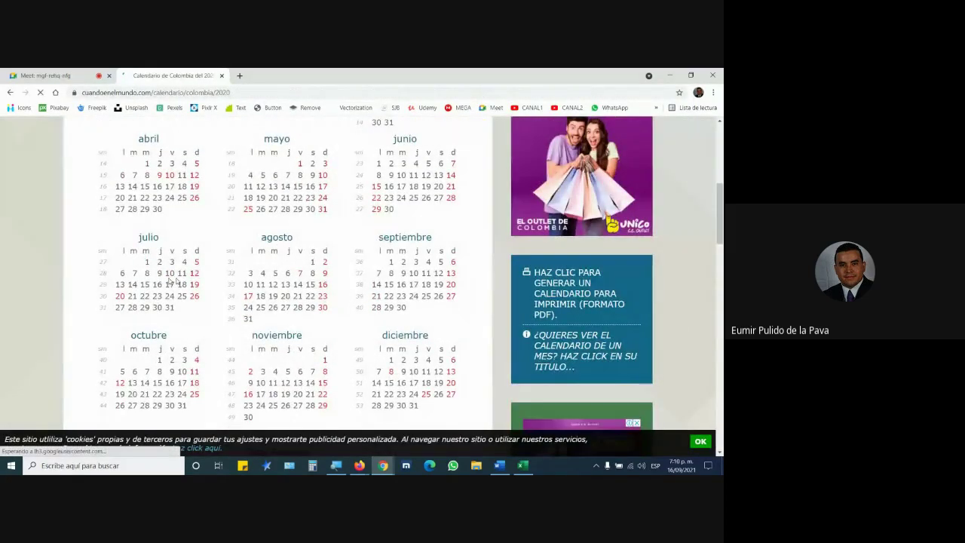
pyautogui.doubleClick(147, 262)
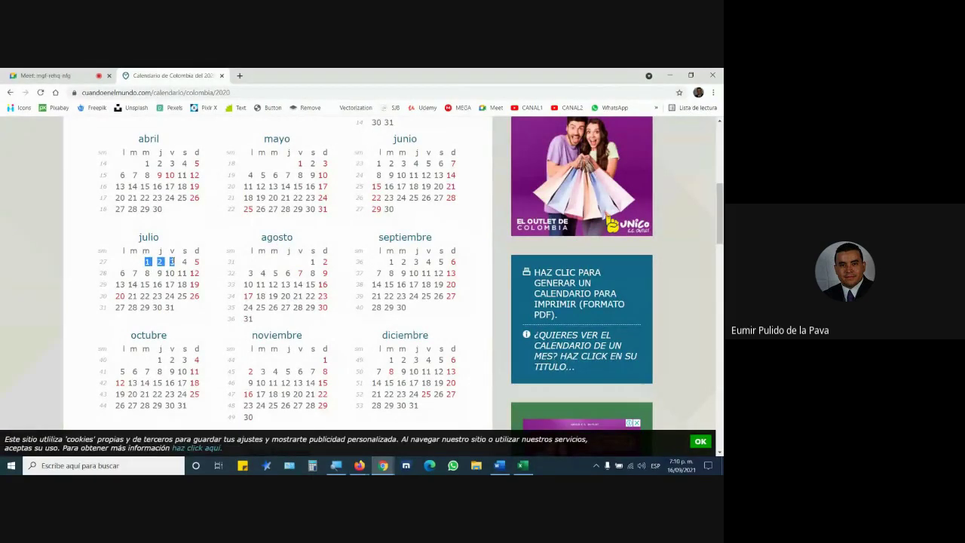
pyautogui.doubleClick(123, 274)
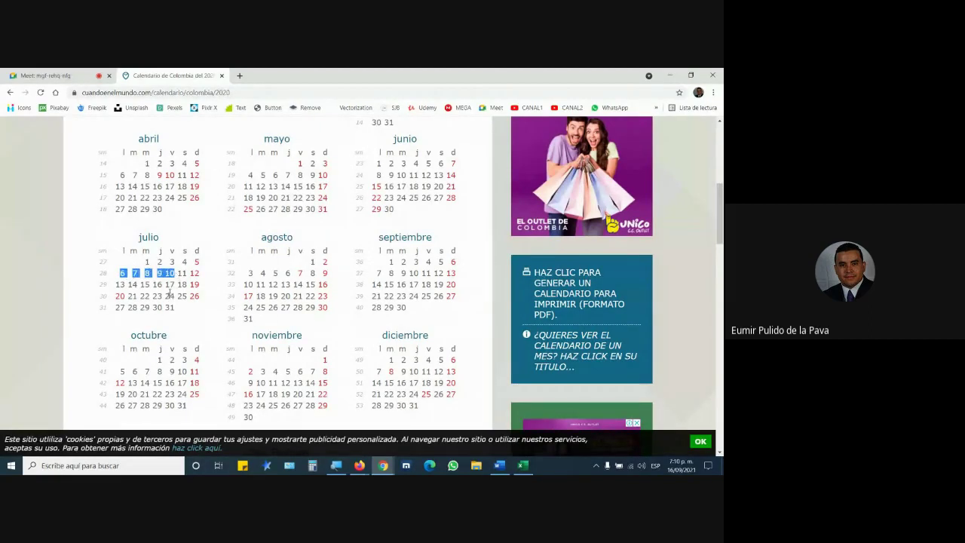
pyautogui.moveTo(183, 264); pyautogui.dragTo(192, 267)
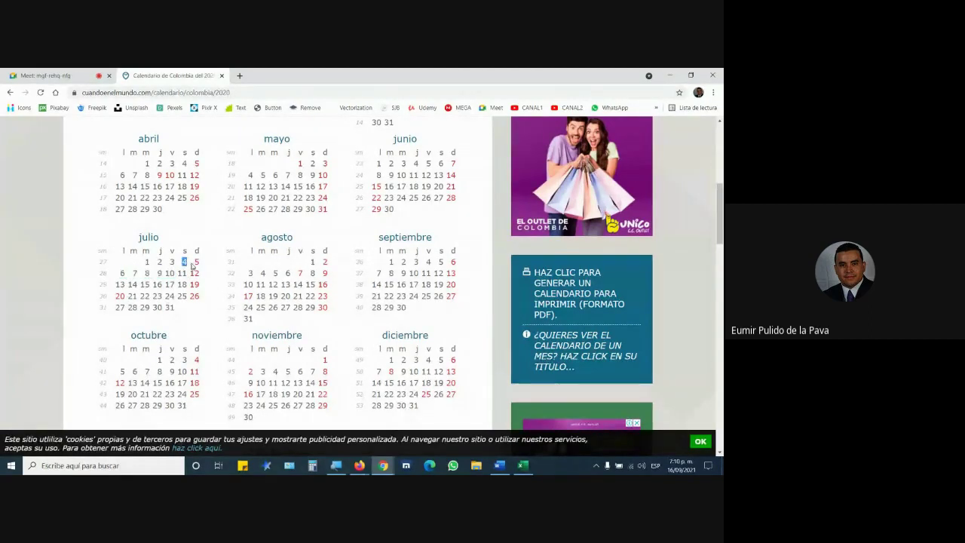
pyautogui.click(522, 465)
pyautogui.scroll(2, 438, 272)
# Compare the Ejemplo8 jumps 3/07–6/07 and 17/07–20/07, then reopen the 2020 calendar.
pyautogui.click(358, 294)
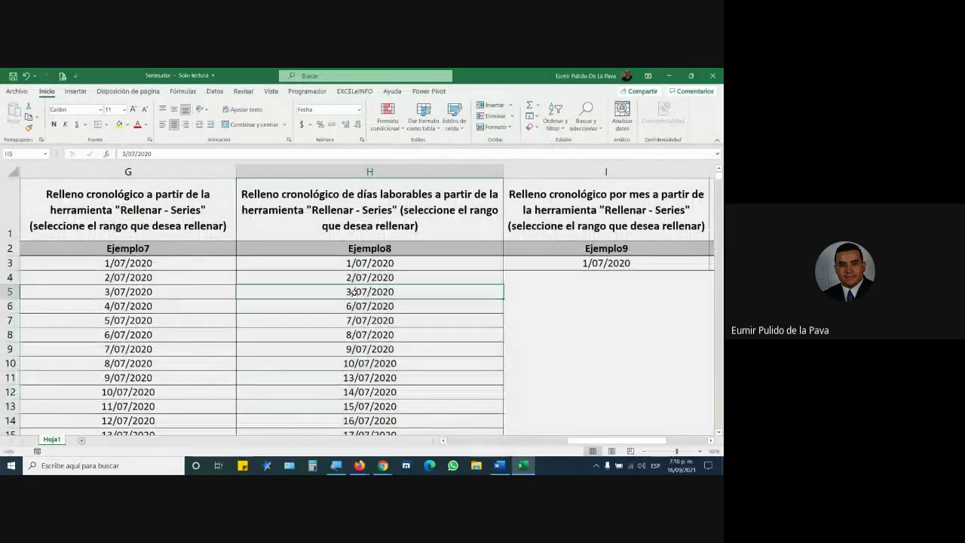
pyautogui.click(354, 305)
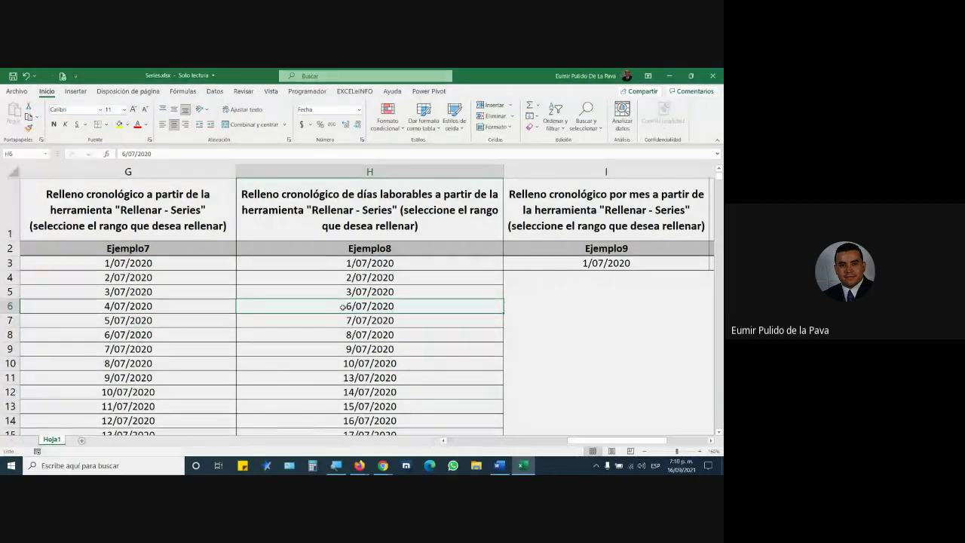
pyautogui.scroll(-2, 353, 317)
pyautogui.moveTo(353, 300); pyautogui.dragTo(354, 329)
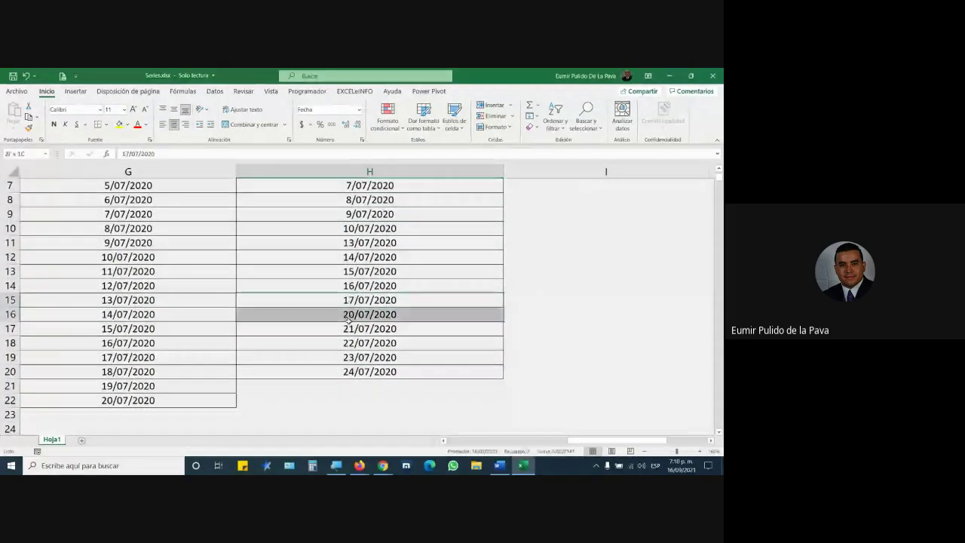
pyautogui.moveTo(378, 466)
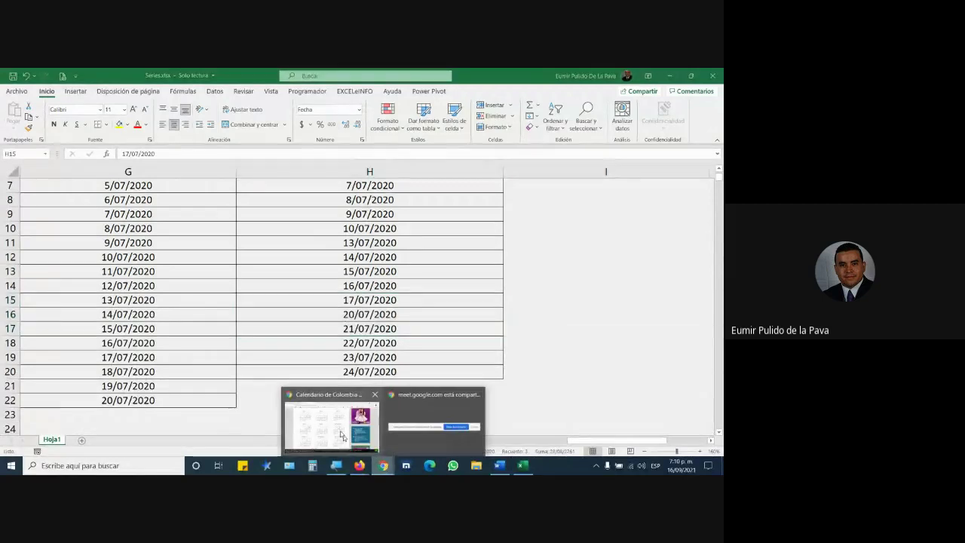
pyautogui.click(326, 415)
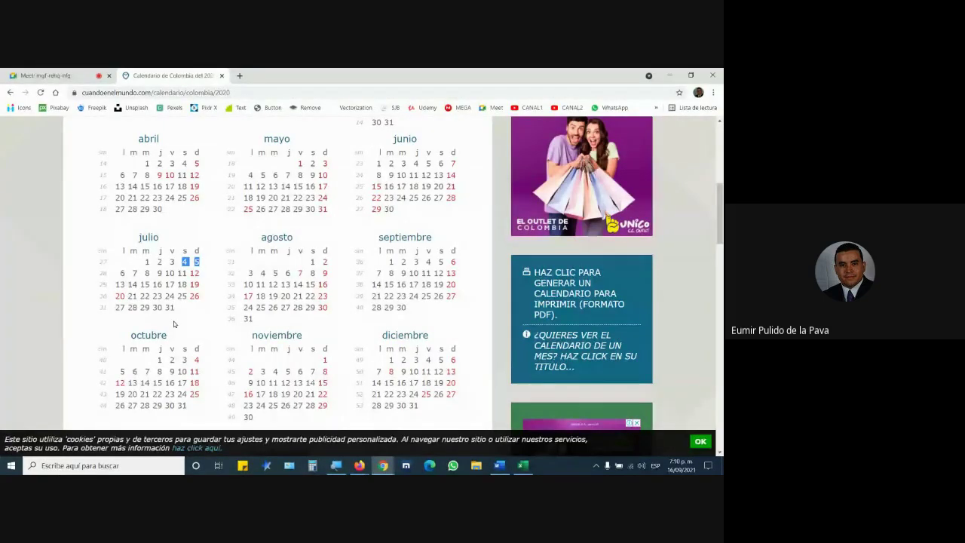
# Mark 20 July on the 2020 calendar and return to the Excel workbook.
pyautogui.doubleClick(118, 297)
pyautogui.click(522, 465)
# Select the 20/07–23/07 dates and view the Fill Series settings, closing them unchanged.
pyautogui.moveTo(342, 312); pyautogui.dragTo(369, 356)
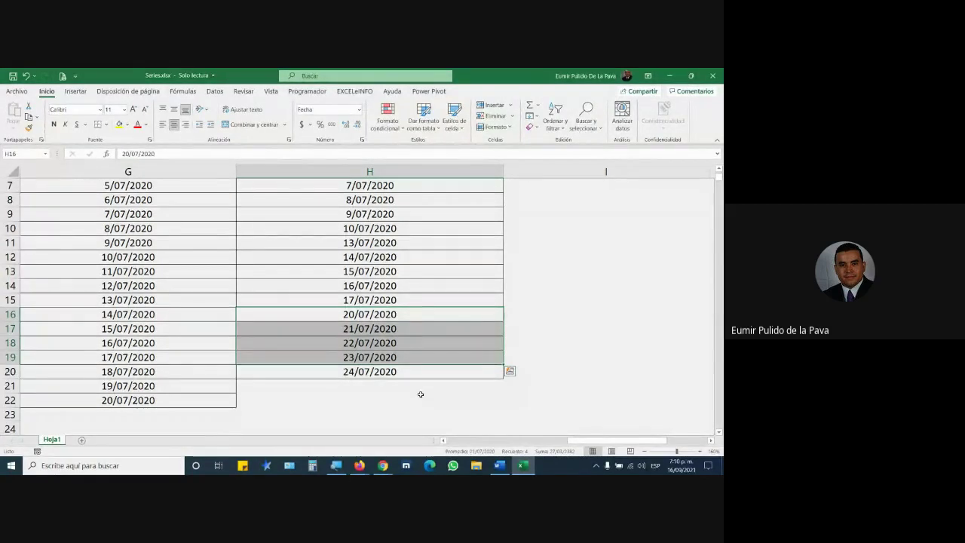
pyautogui.scroll(2, 422, 391)
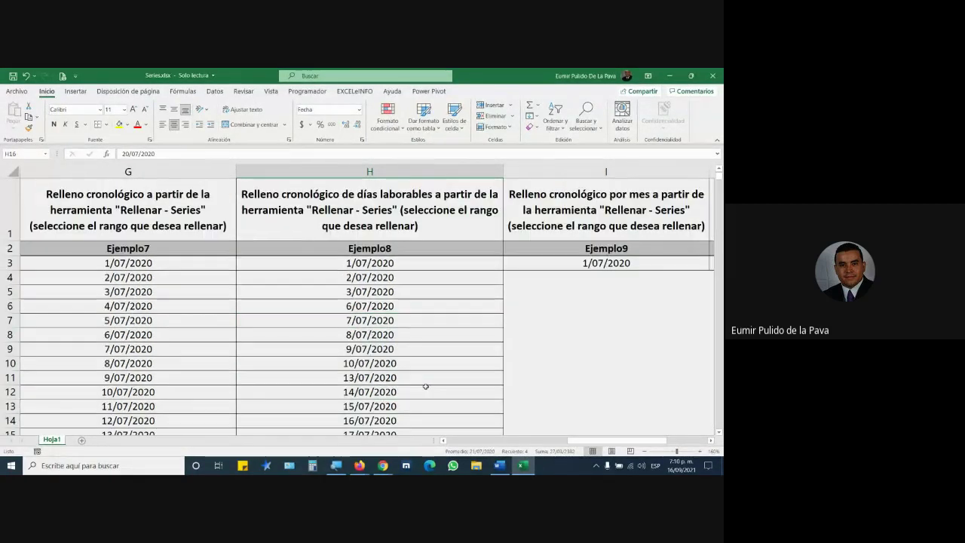
pyautogui.click(530, 116)
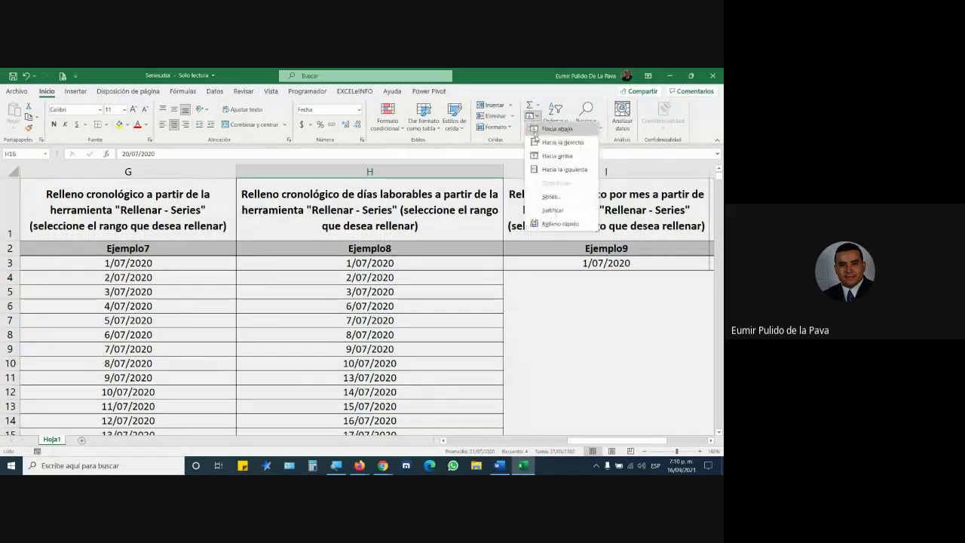
pyautogui.click(549, 197)
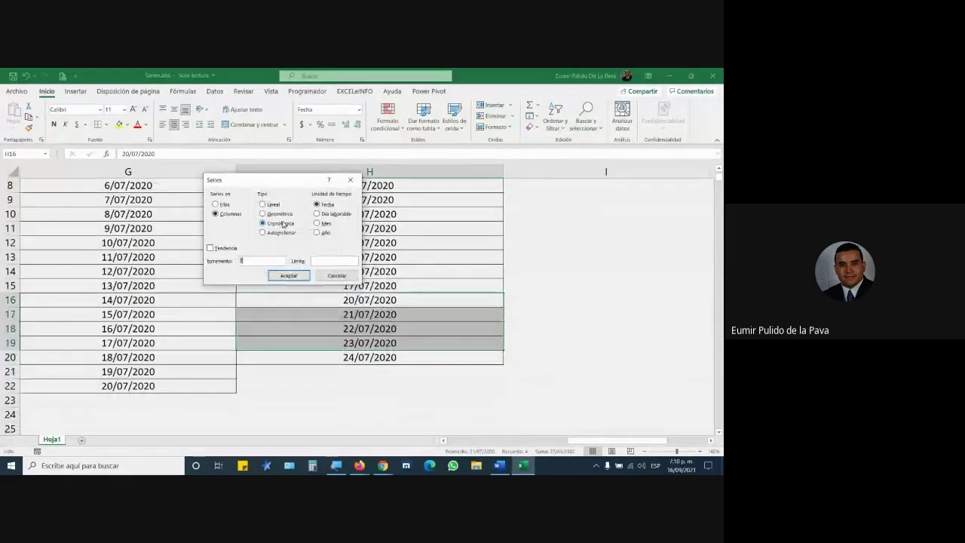
pyautogui.click(336, 275)
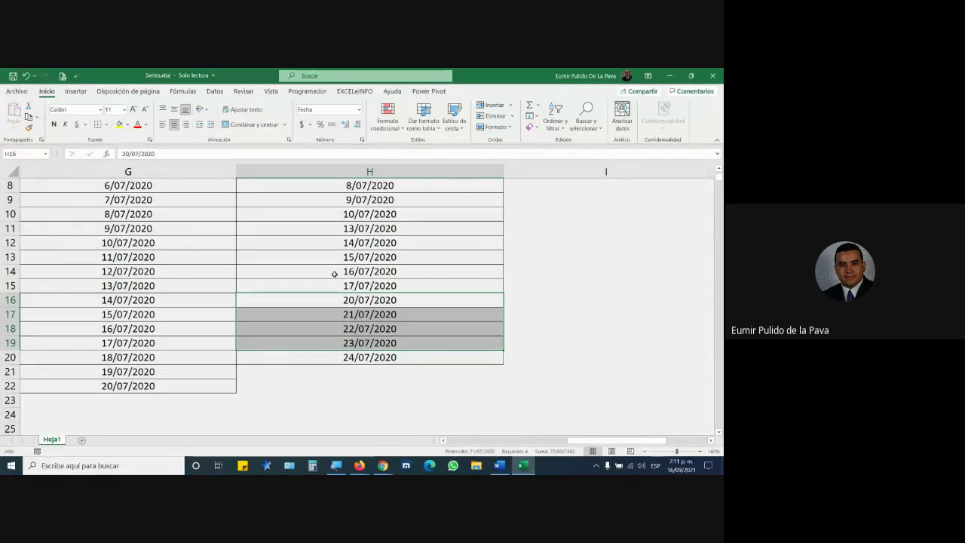
pyautogui.scroll(2, 419, 250)
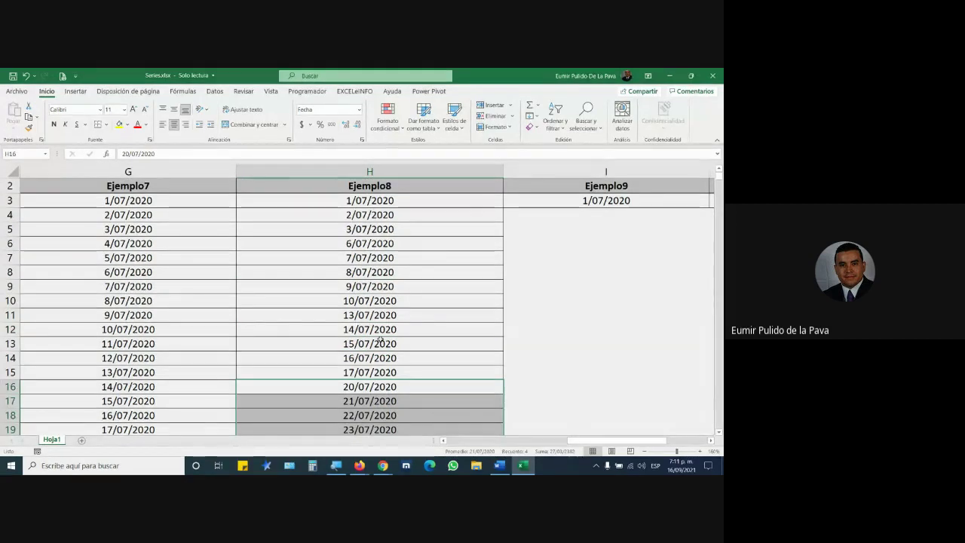
pyautogui.scroll(1, 384, 321)
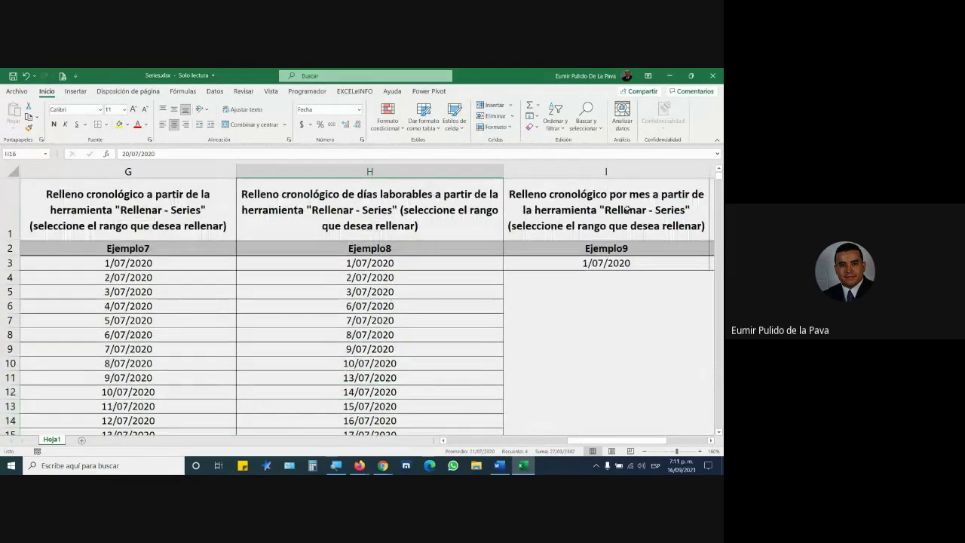
# Fill I3:I13 with a month-step date series, 1/07/2020 through 1/05/2021.
pyautogui.click(620, 168)
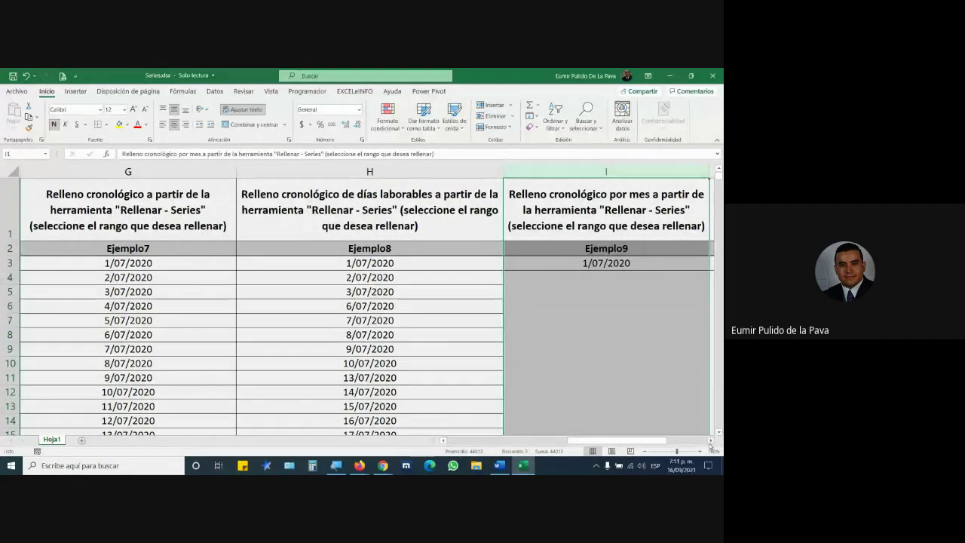
pyautogui.click(711, 440)
pyautogui.click(389, 198)
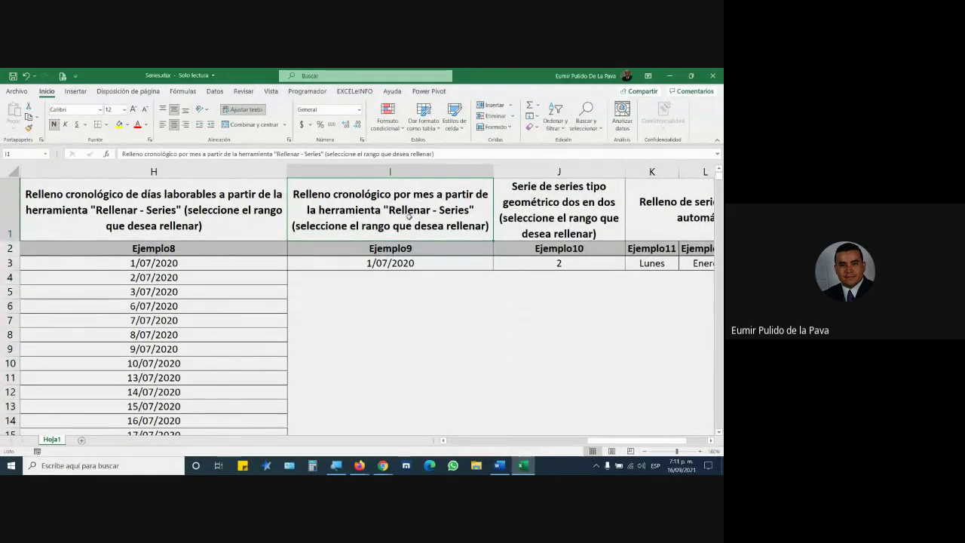
pyautogui.moveTo(410, 263); pyautogui.dragTo(401, 407)
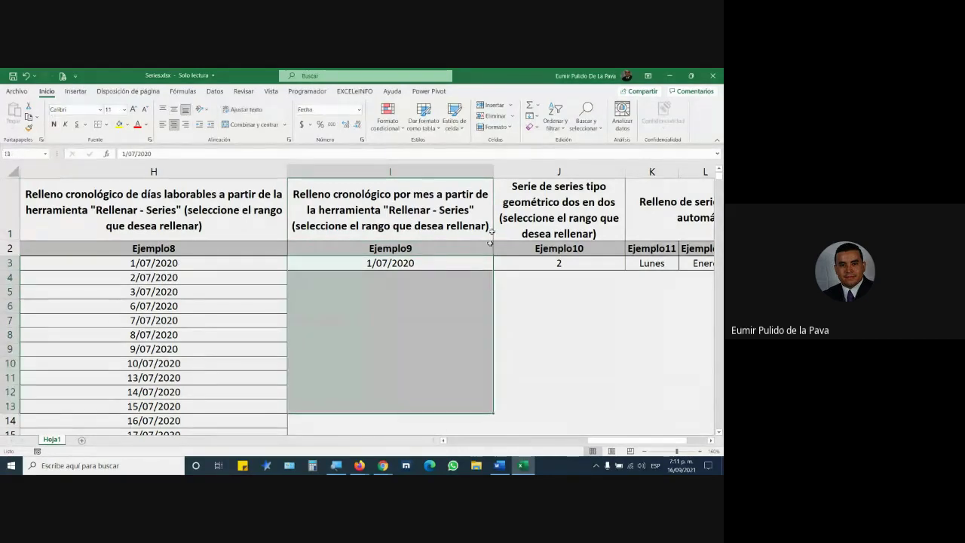
pyautogui.click(531, 116)
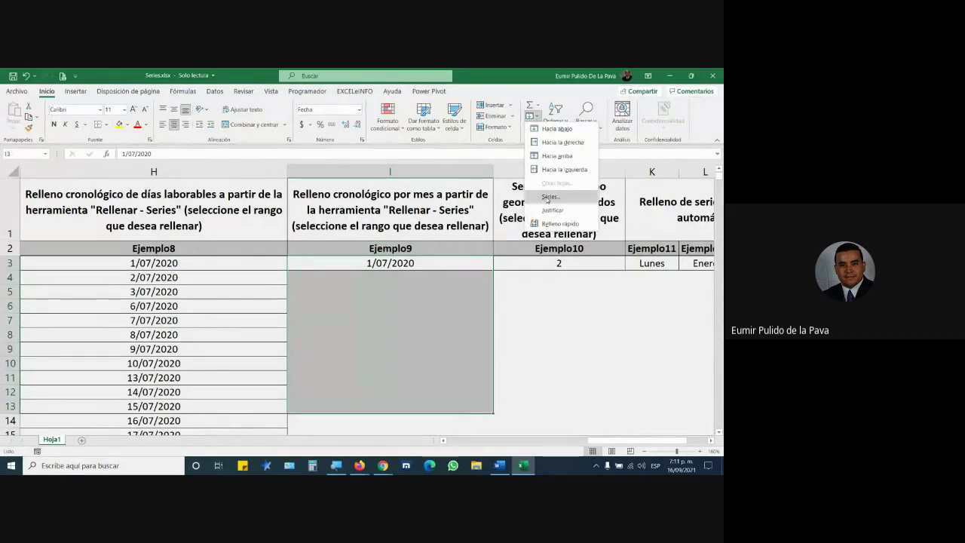
pyautogui.click(550, 197)
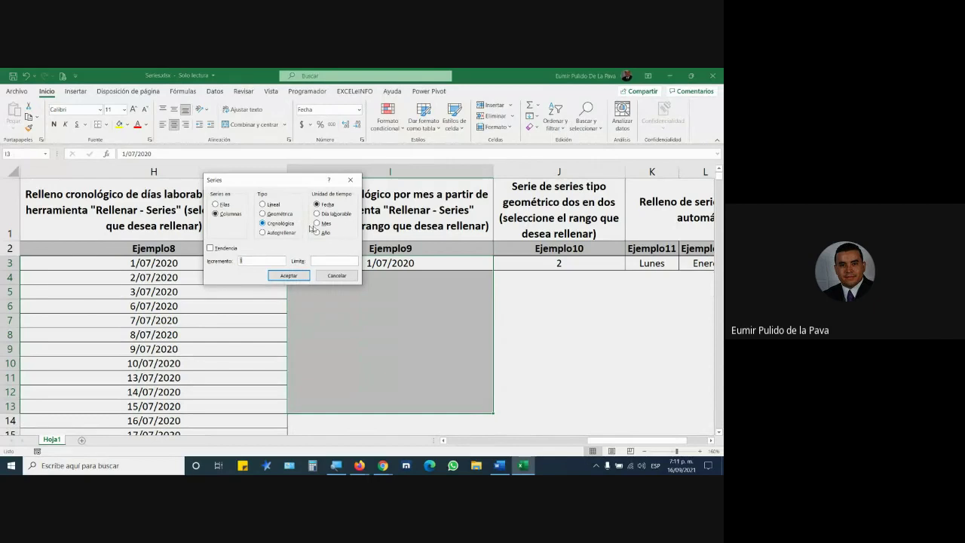
pyautogui.click(318, 224)
pyautogui.click(288, 275)
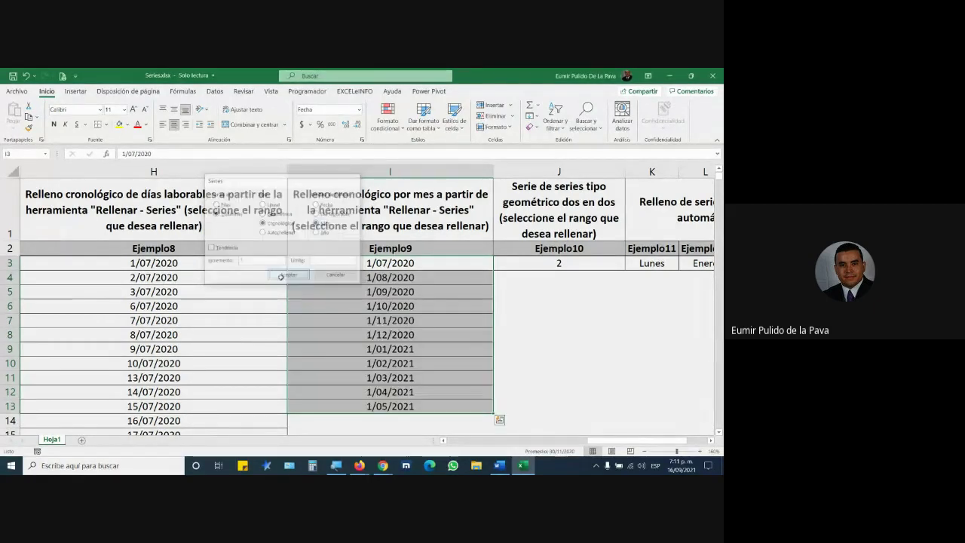
pyautogui.moveTo(391, 267); pyautogui.dragTo(384, 347)
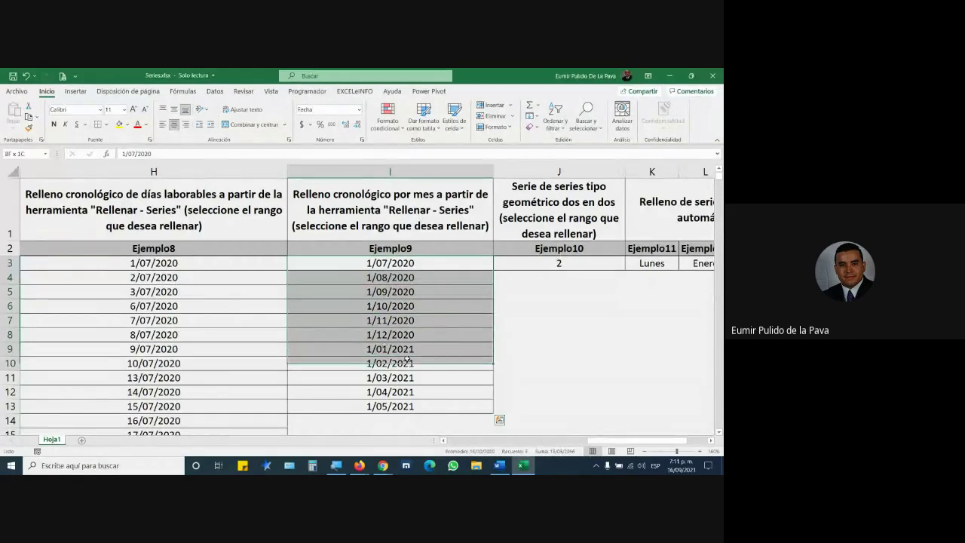
pyautogui.moveTo(385, 347)
pyautogui.mouseDown()
pyautogui.moveTo(426, 379)
pyautogui.moveTo(425, 405)
pyautogui.mouseUp()
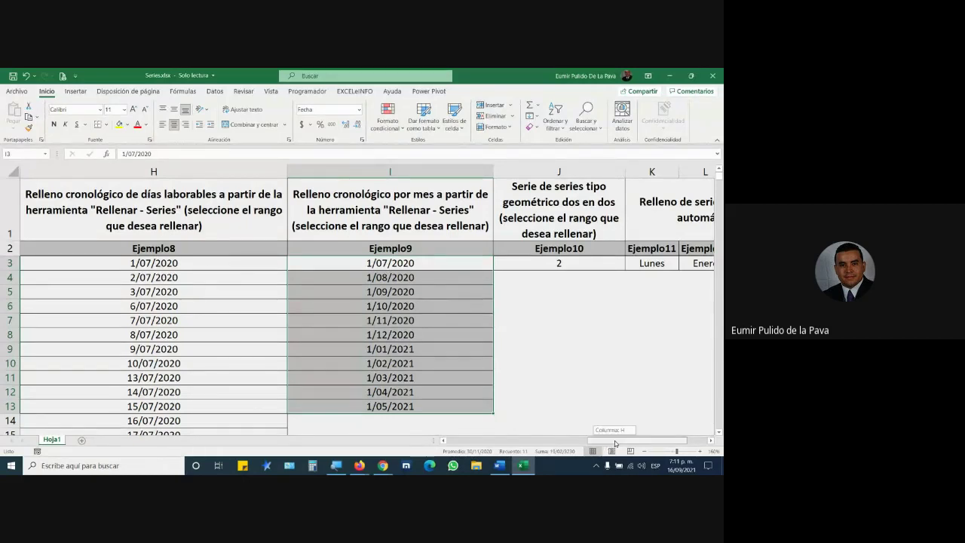
pyautogui.moveTo(614, 441); pyautogui.dragTo(615, 447)
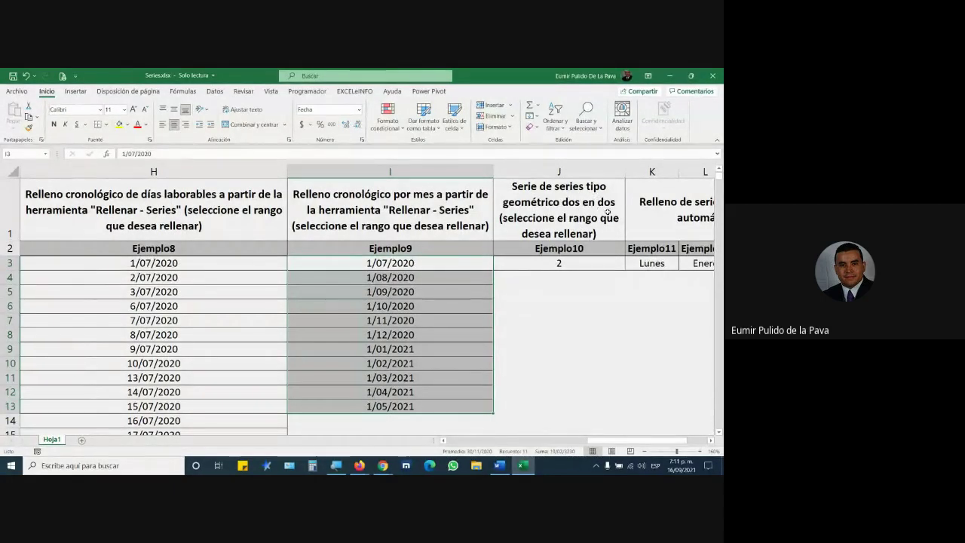
# Fill J3:J13 with a geometric series of increment 2, doubling from 2 to 2048.
pyautogui.moveTo(577, 263); pyautogui.dragTo(566, 406)
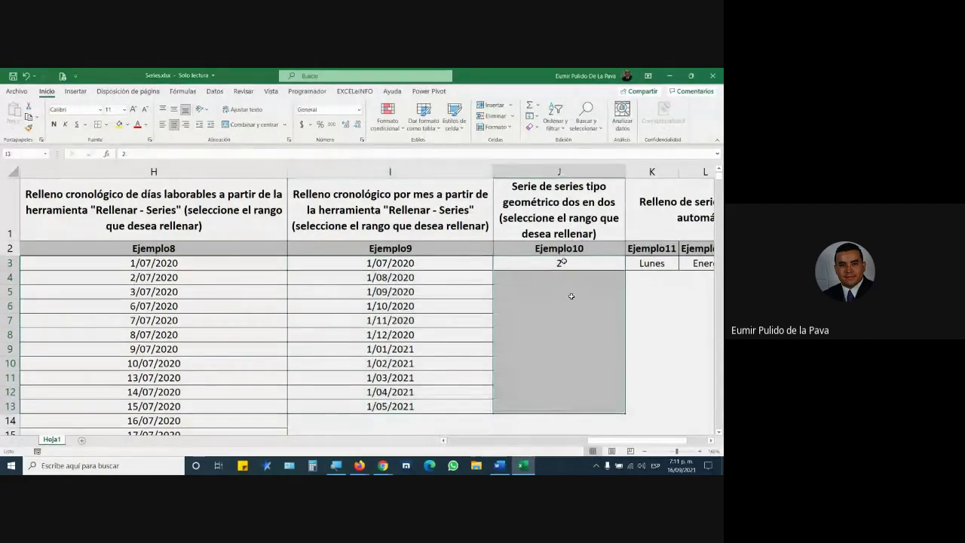
pyautogui.click(532, 116)
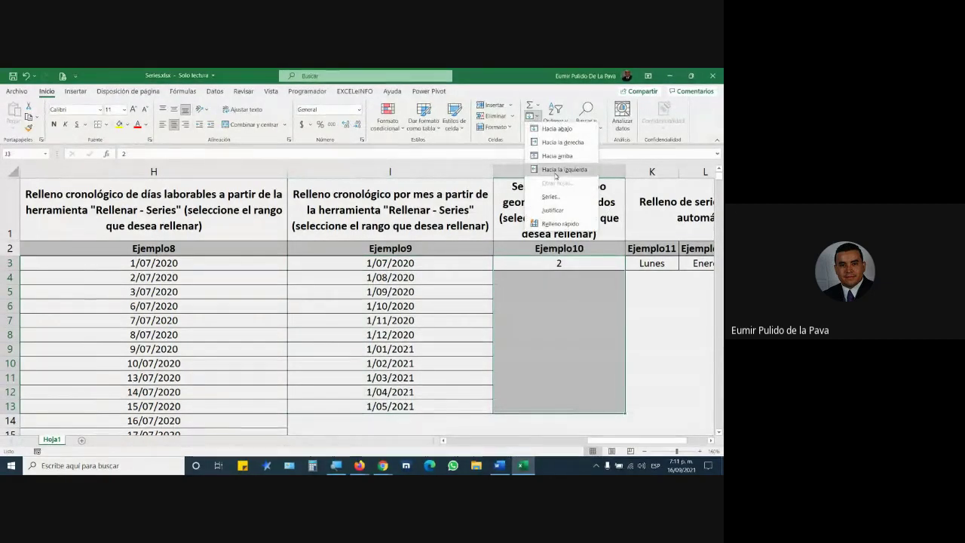
pyautogui.click(550, 196)
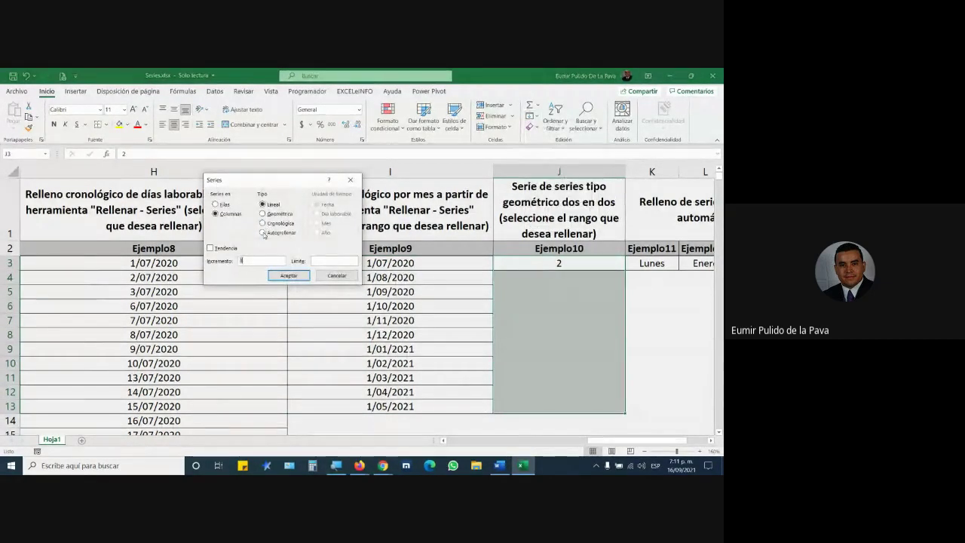
pyautogui.click(263, 213)
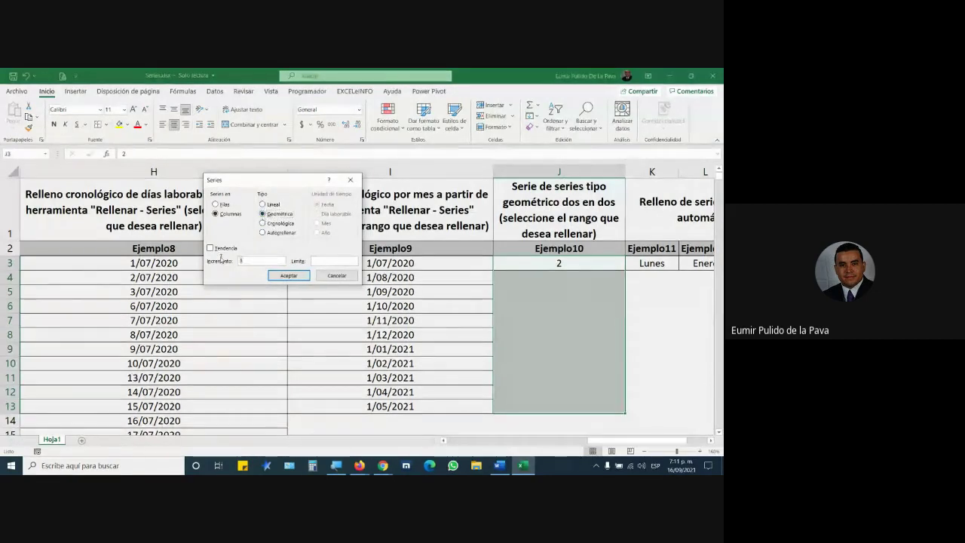
pyautogui.write('2')
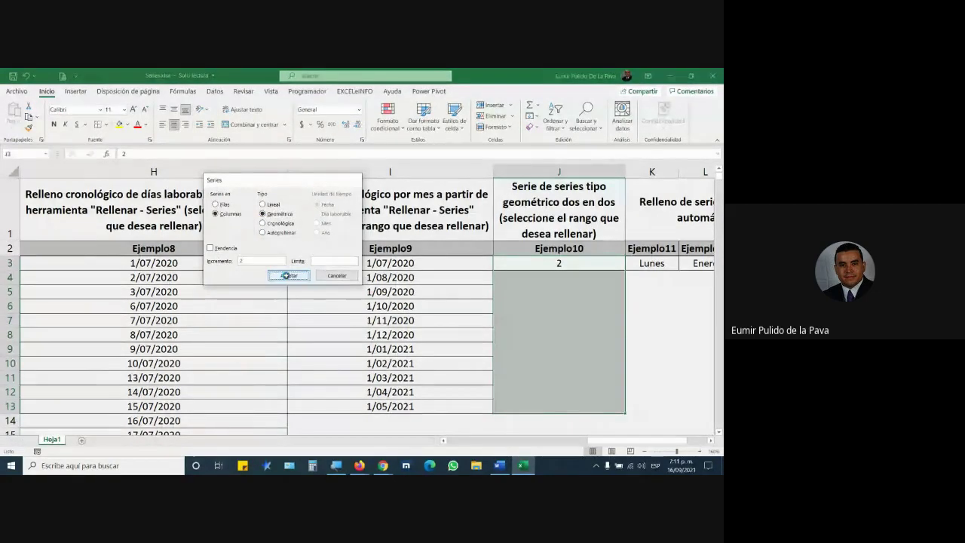
pyautogui.click(287, 276)
pyautogui.moveTo(525, 276); pyautogui.dragTo(531, 316)
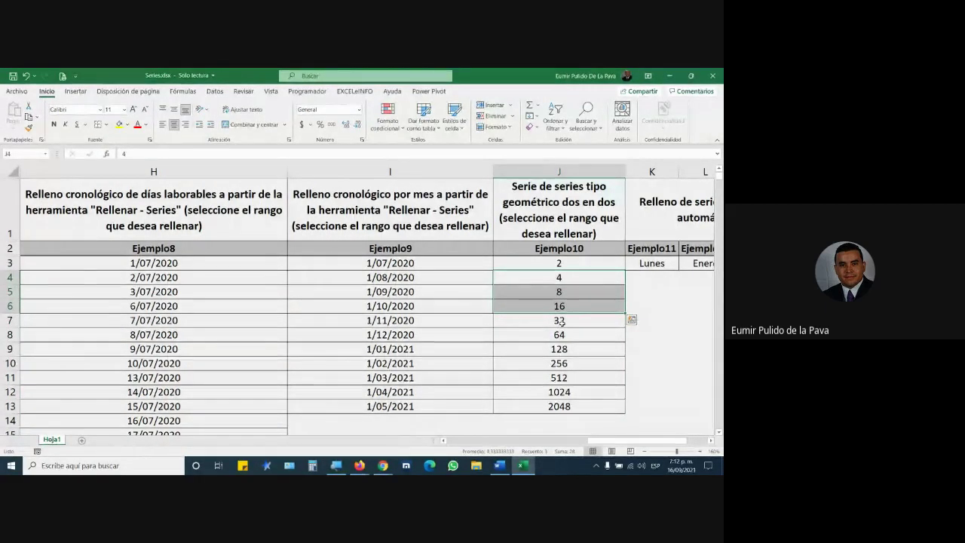
pyautogui.moveTo(632, 442); pyautogui.dragTo(645, 445)
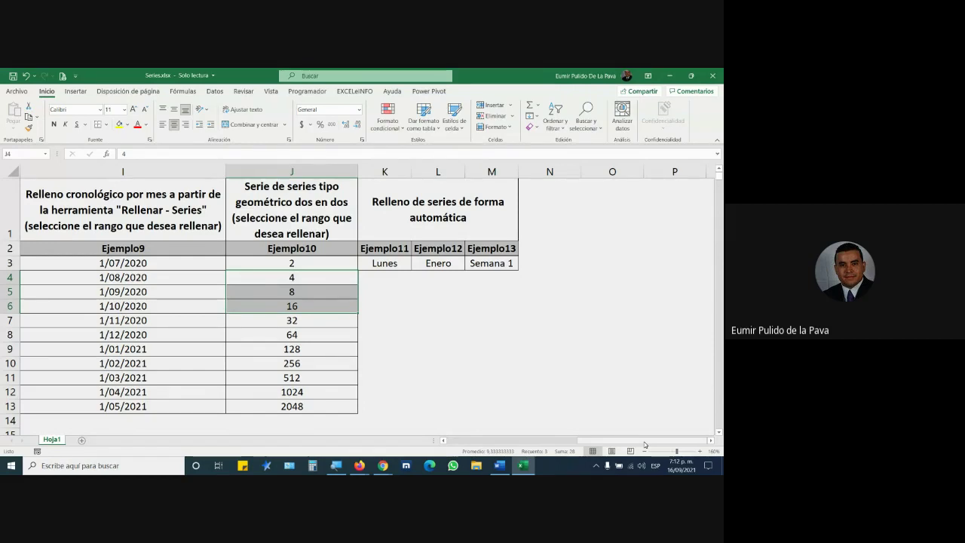
# Enter LUNES in J18 and MARTES in K18, then select both cells.
pyautogui.scroll(-3, 556, 372)
pyautogui.click(339, 300)
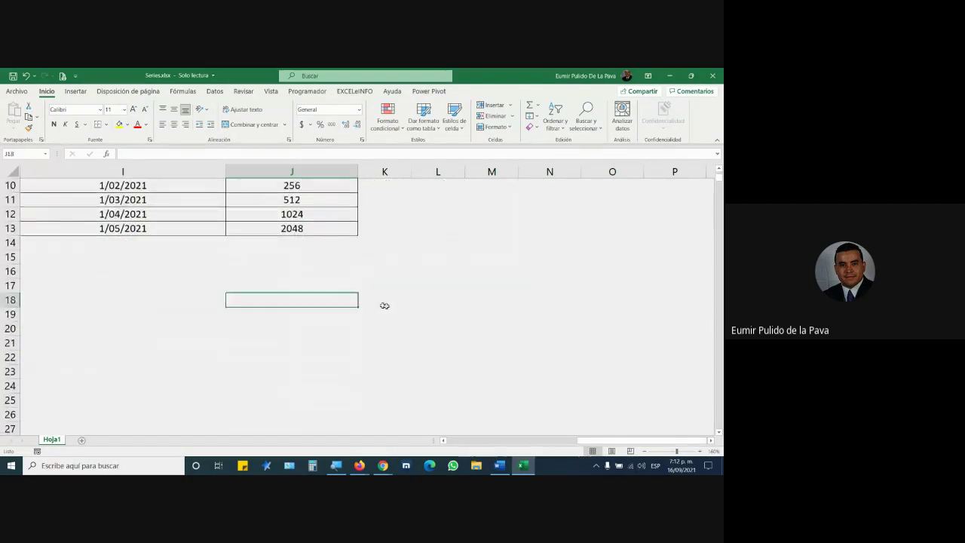
pyautogui.write('LUNS')
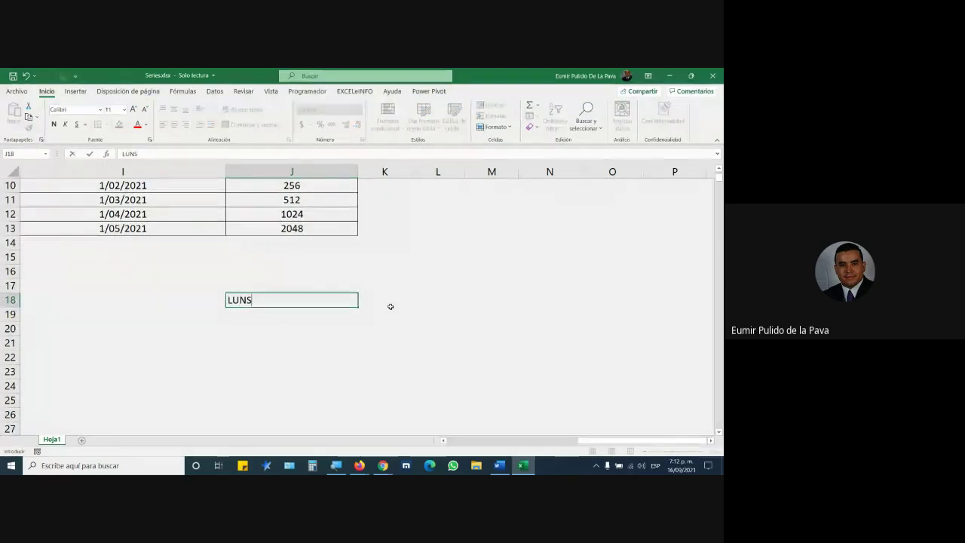
pyautogui.press('BackSpace')
pyautogui.write('ES')
pyautogui.press('Tab')
pyautogui.write('MAR')
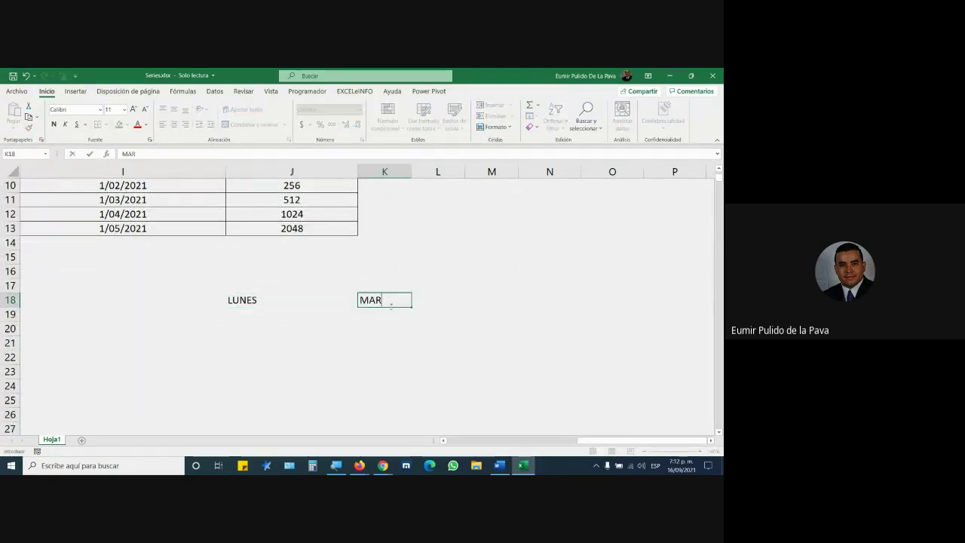
pyautogui.press('Return')
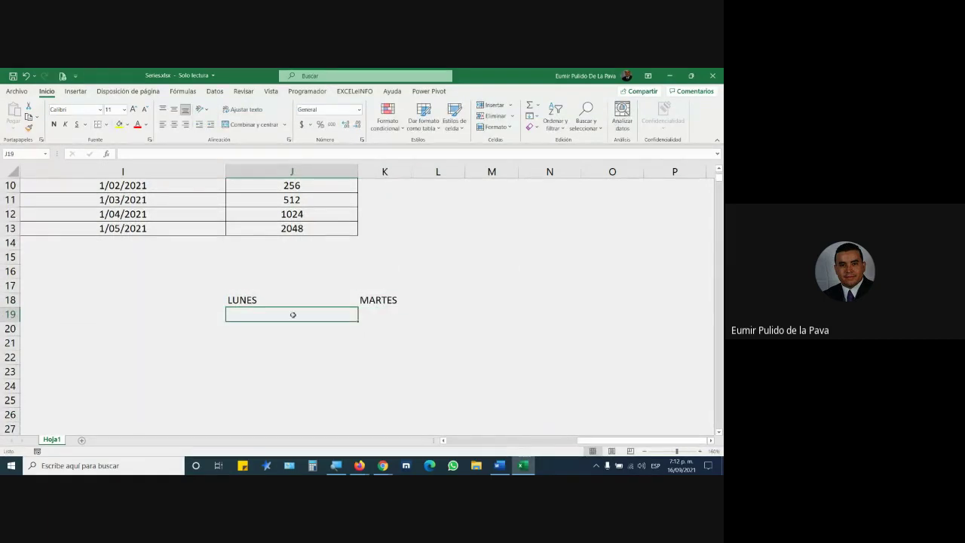
pyautogui.moveTo(266, 302); pyautogui.dragTo(387, 301)
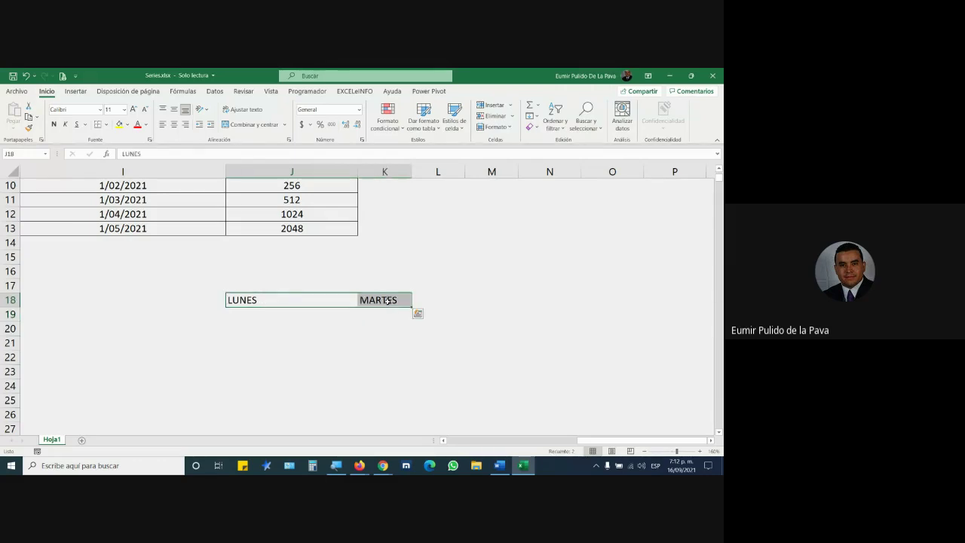
# Extend the Ejemplo11 weekday names from Lunes down to row 11.
pyautogui.scroll(2, 492, 373)
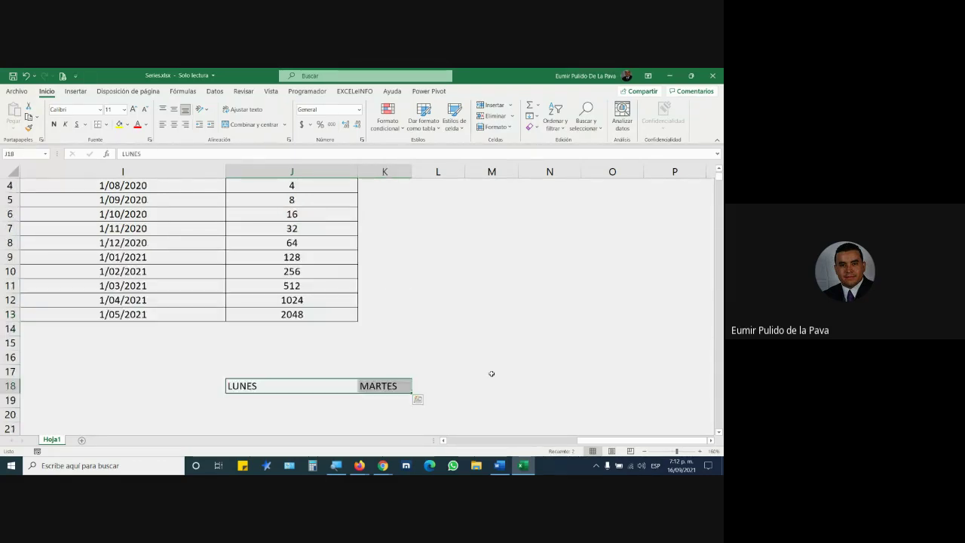
pyautogui.scroll(2, 492, 373)
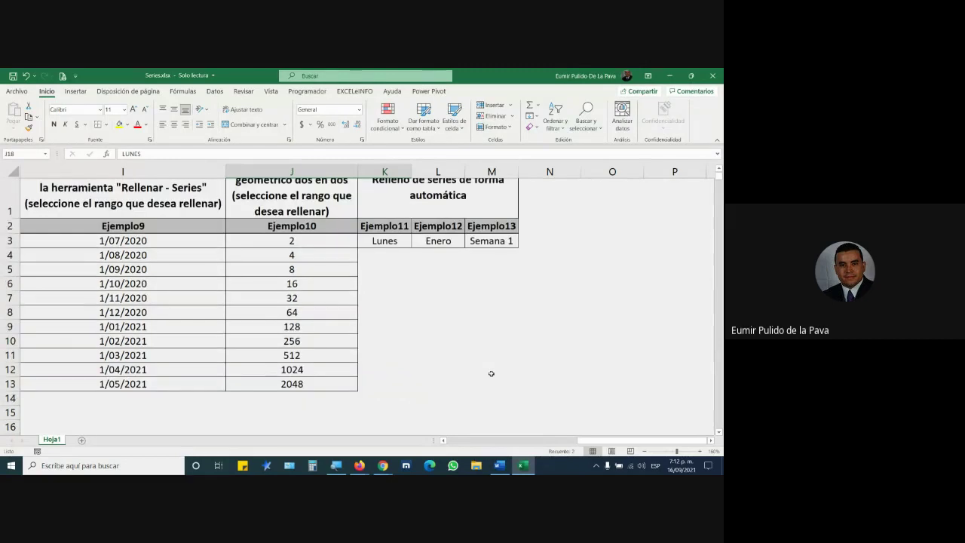
pyautogui.scroll(1, 491, 373)
pyautogui.click(403, 268)
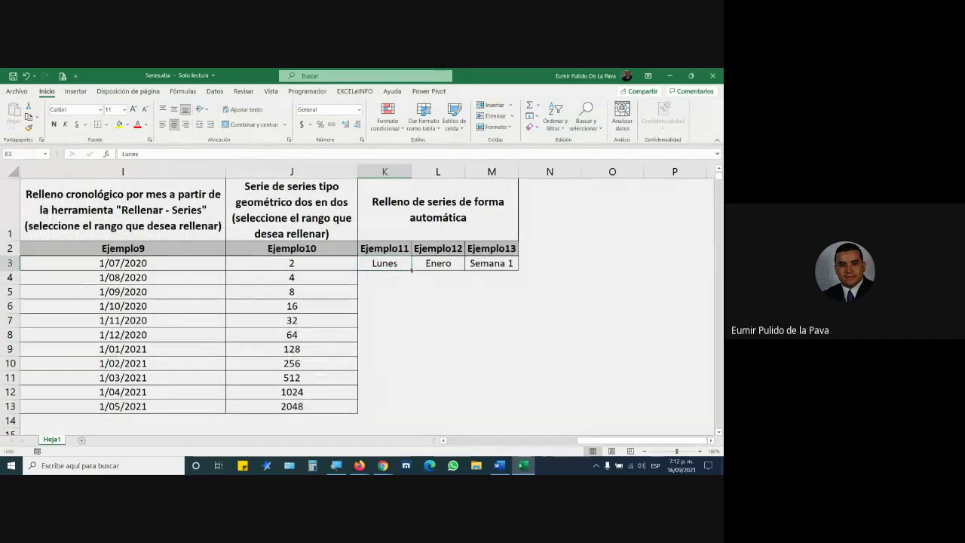
pyautogui.moveTo(403, 267); pyautogui.dragTo(400, 386)
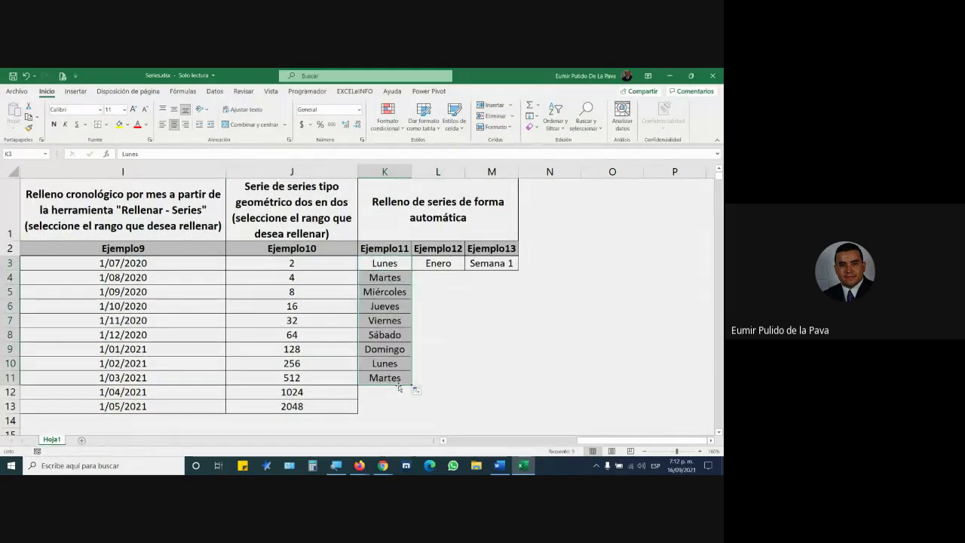
# Continue the row 18 weekdays across to N18 and upward from J18 into J14:J17.
pyautogui.scroll(-3, 399, 387)
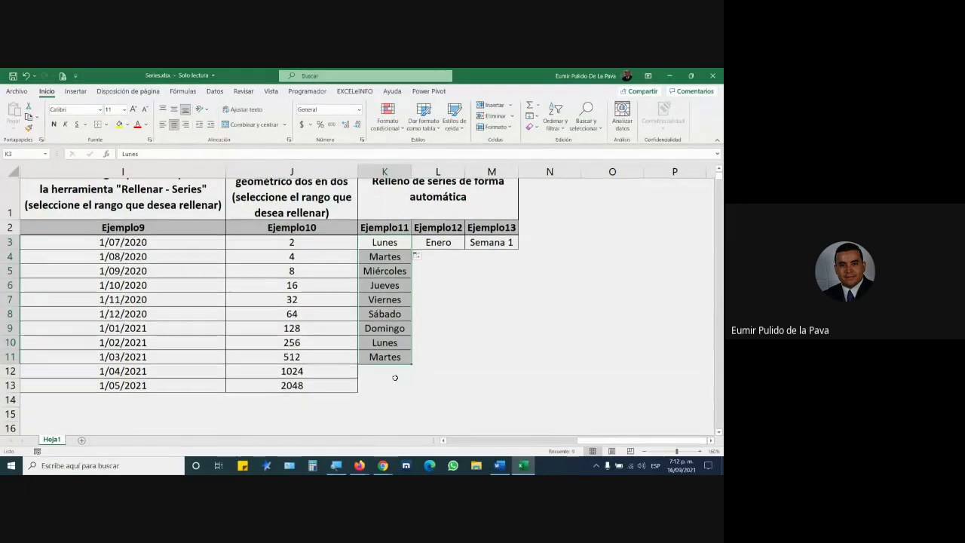
pyautogui.click(268, 300)
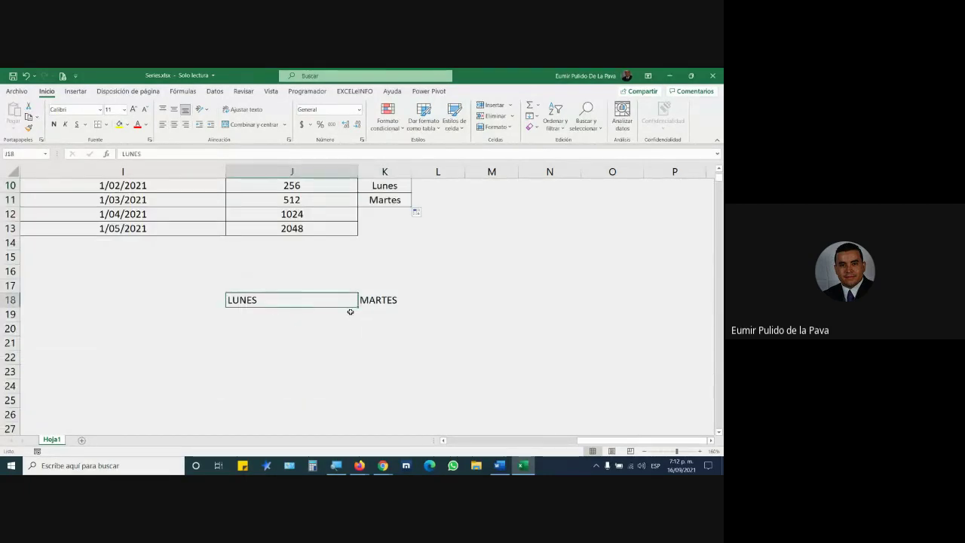
pyautogui.moveTo(358, 307); pyautogui.dragTo(600, 309)
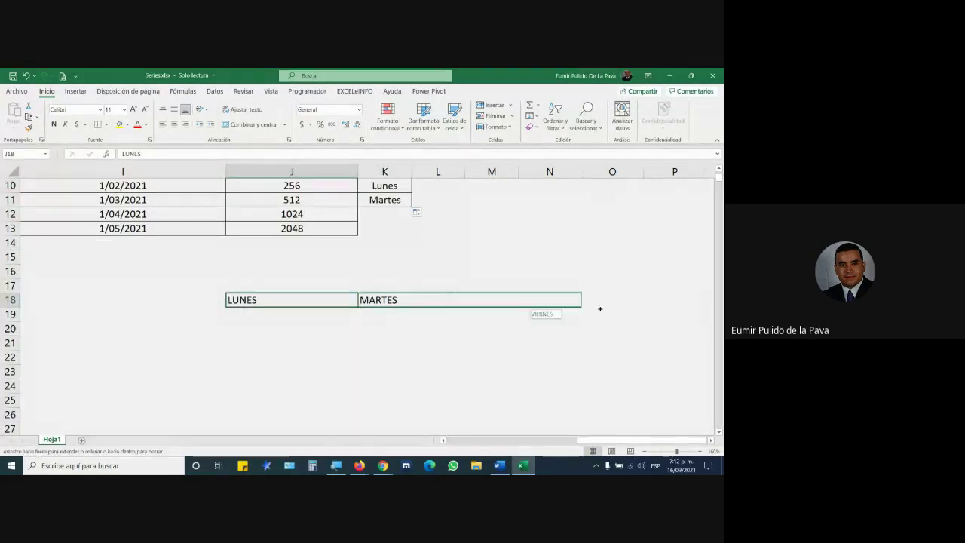
pyautogui.click(298, 300)
pyautogui.moveTo(360, 306); pyautogui.dragTo(355, 241)
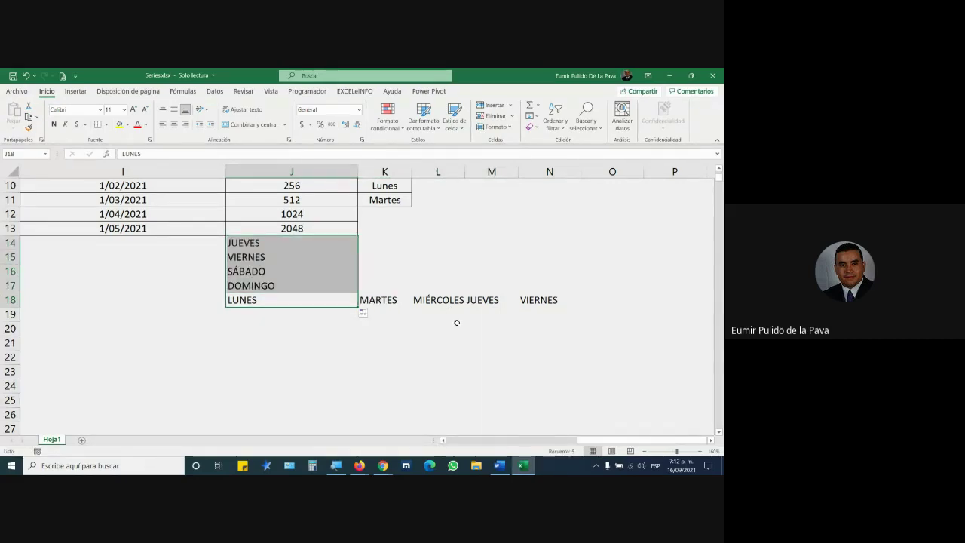
# Continue the weekdays down column L to L25 and upward from M18 into M14:M17.
pyautogui.click(447, 302)
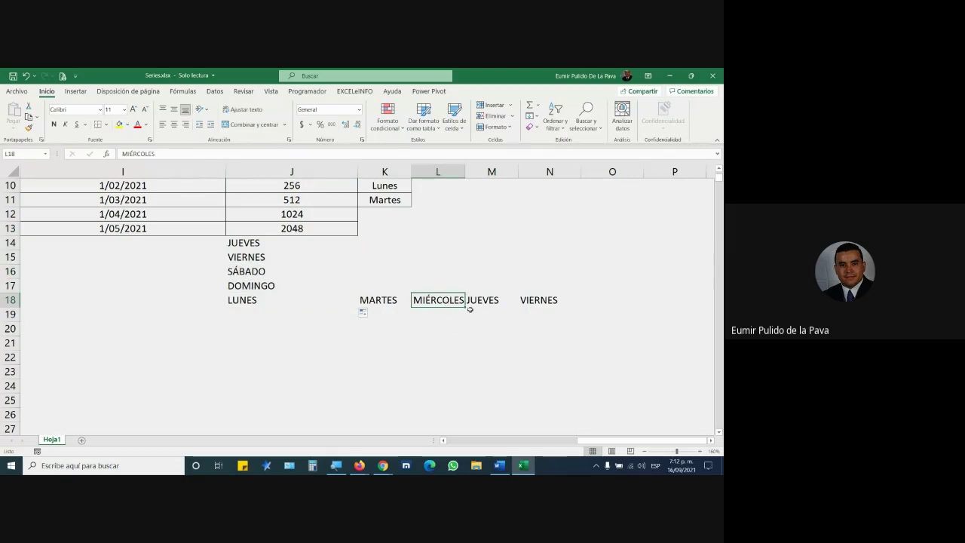
pyautogui.moveTo(470, 310); pyautogui.dragTo(453, 404)
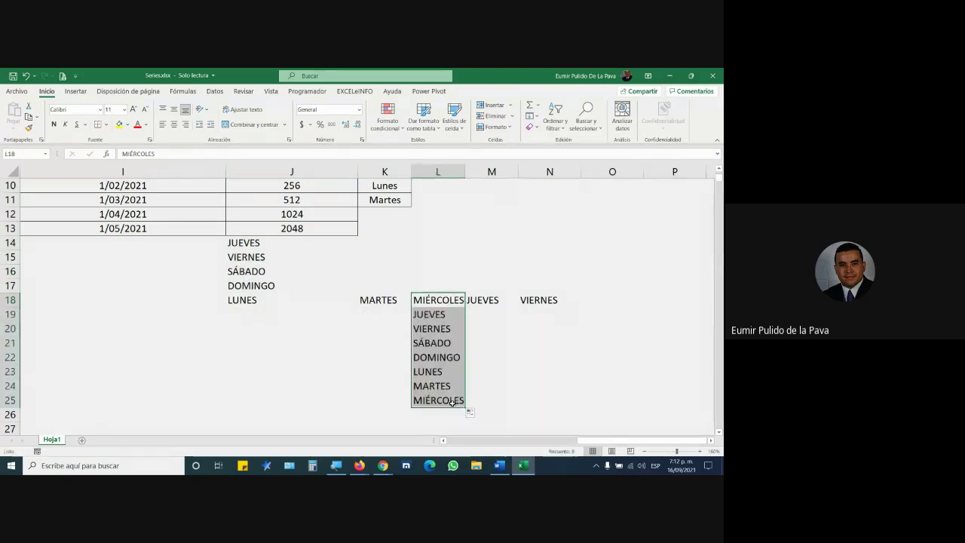
pyautogui.click(475, 301)
pyautogui.moveTo(519, 307); pyautogui.dragTo(528, 241)
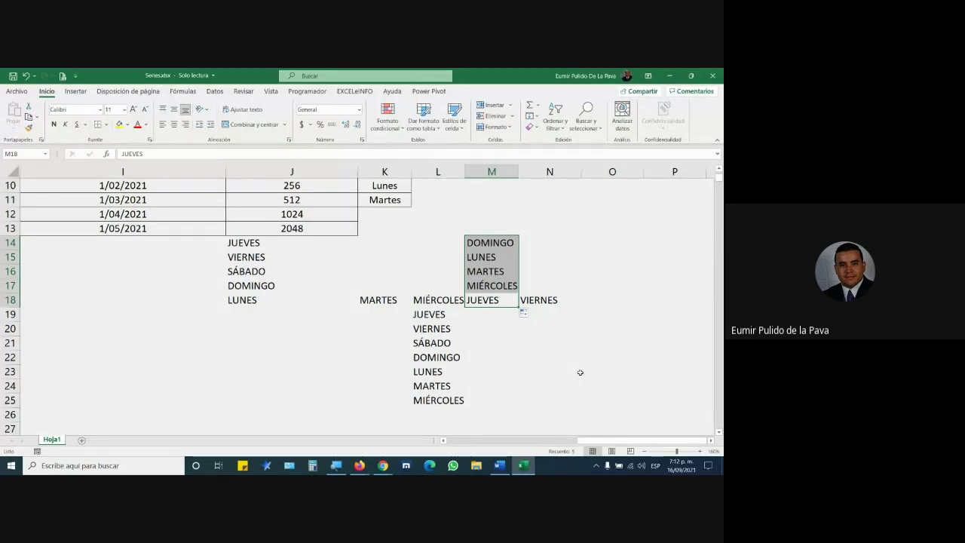
pyautogui.scroll(3, 494, 310)
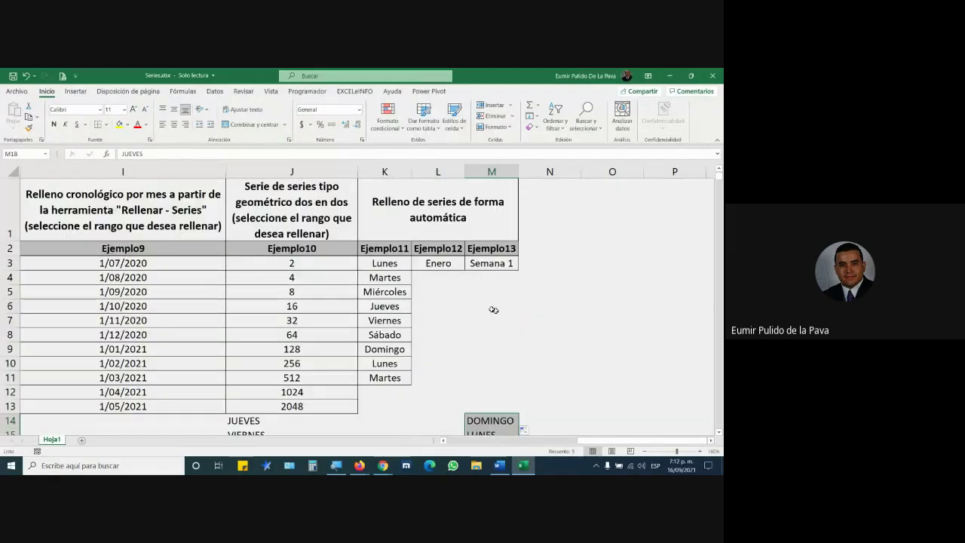
# Autofill Febrero through Diciembre below Enero, down to L14.
pyautogui.click(456, 265)
pyautogui.moveTo(465, 269)
pyautogui.mouseDown()
pyautogui.moveTo(465, 426)
pyautogui.moveTo(473, 427)
pyautogui.mouseUp()
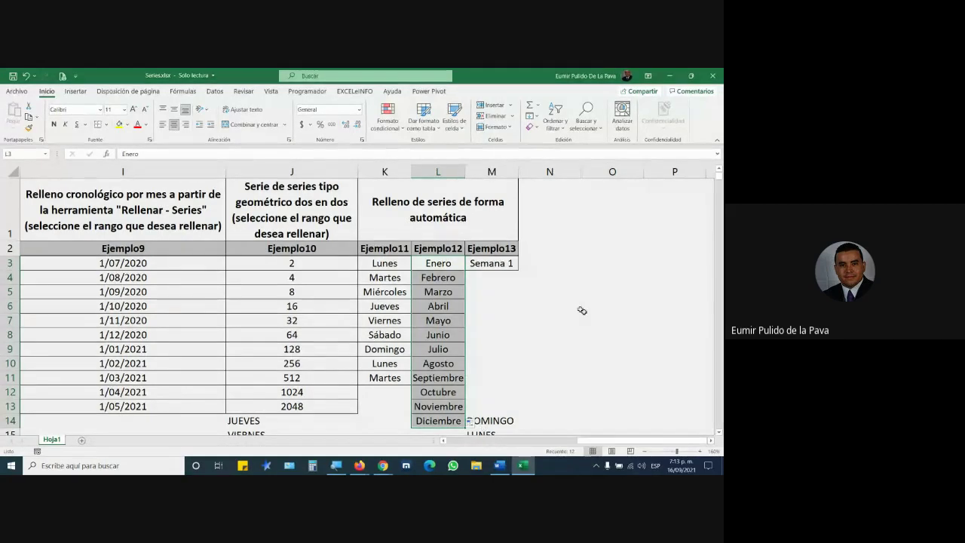
pyautogui.click(503, 267)
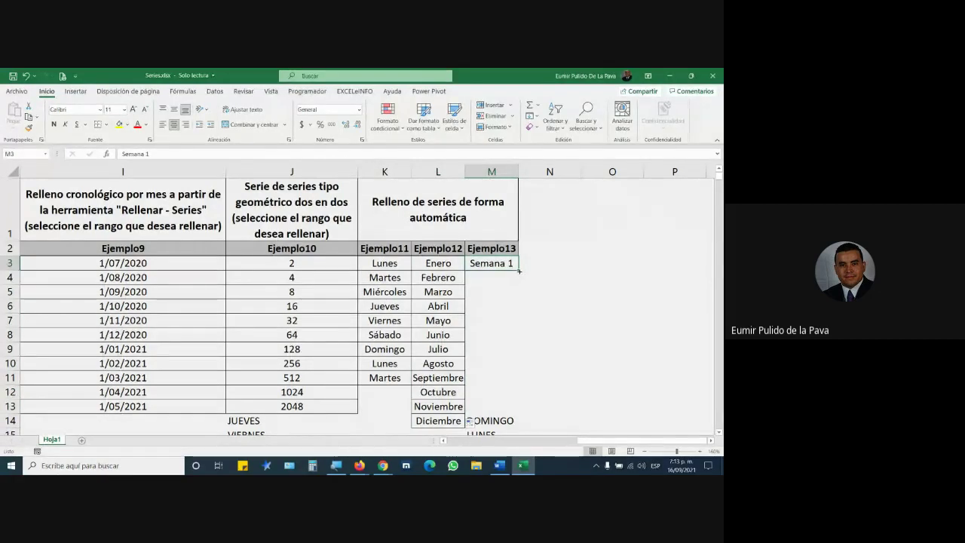
# Autofill Semana 2 through Semana 10 below Semana 1, ending at M12.
pyautogui.moveTo(519, 271); pyautogui.dragTo(505, 383)
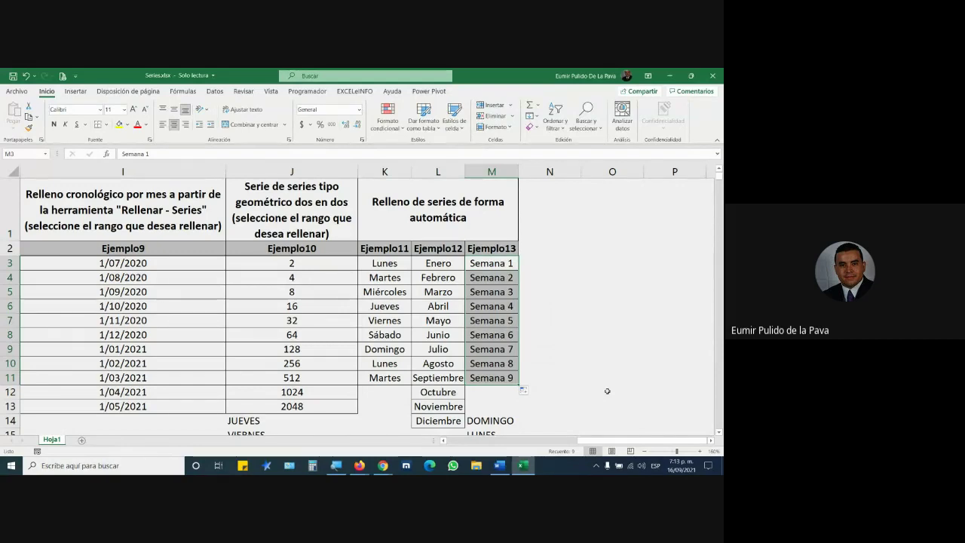
pyautogui.click(513, 270)
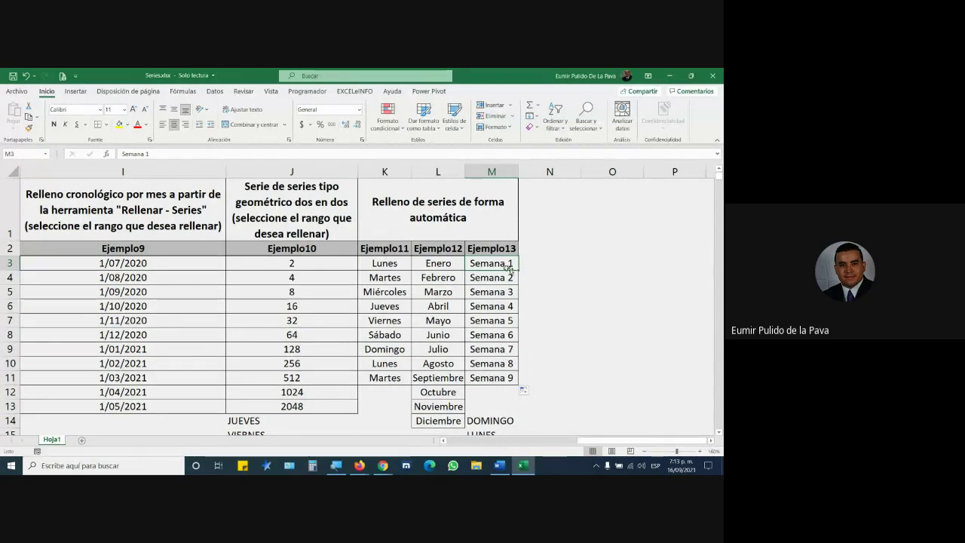
pyautogui.moveTo(520, 272); pyautogui.dragTo(523, 392)
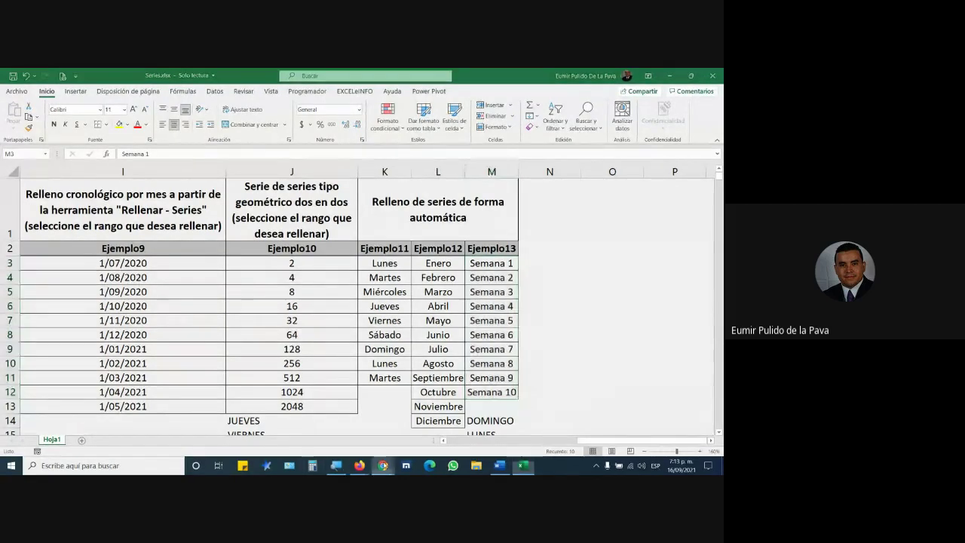
pyautogui.click(383, 465)
# Admit the waiting guest into the Meet call, open the chat, and return to Excel.
pyautogui.click(53, 75)
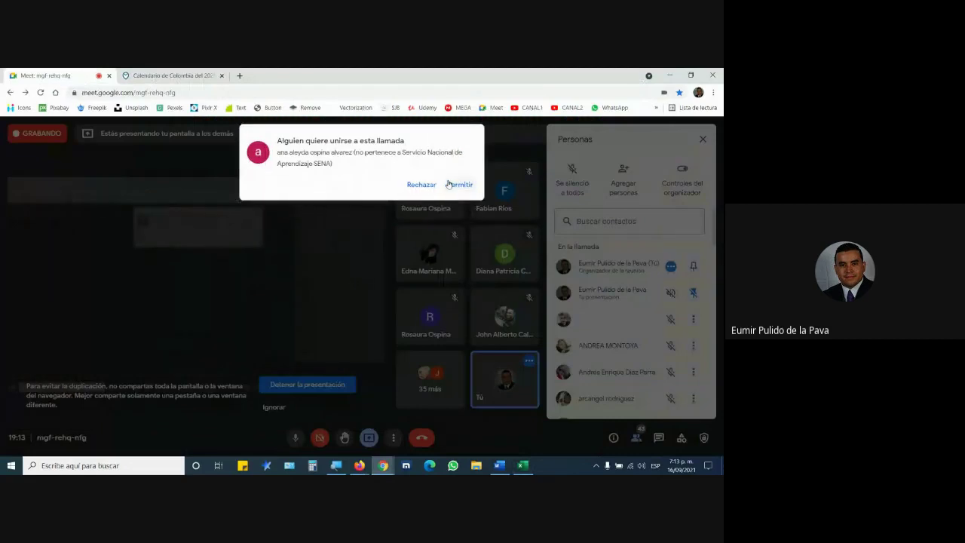
pyautogui.click(457, 185)
pyautogui.click(658, 438)
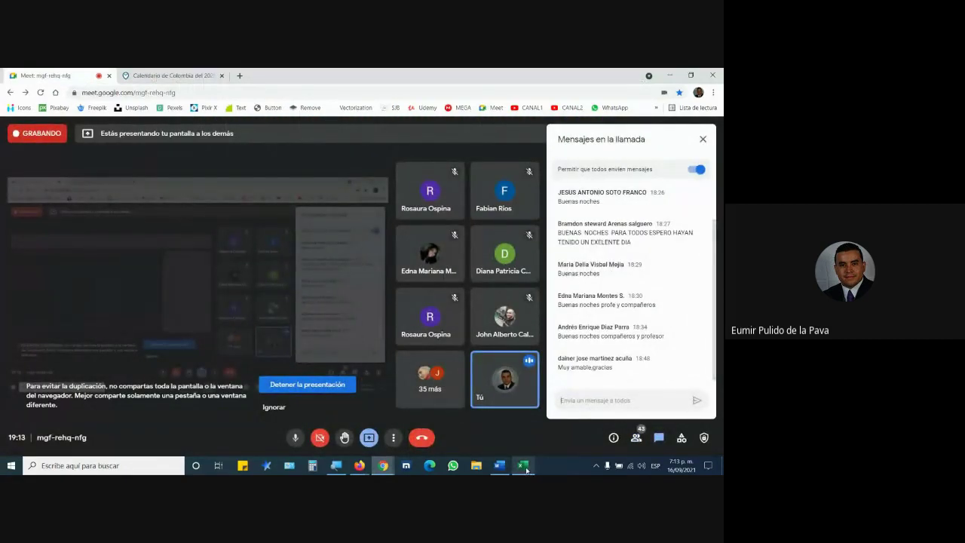
pyautogui.moveTo(526, 470)
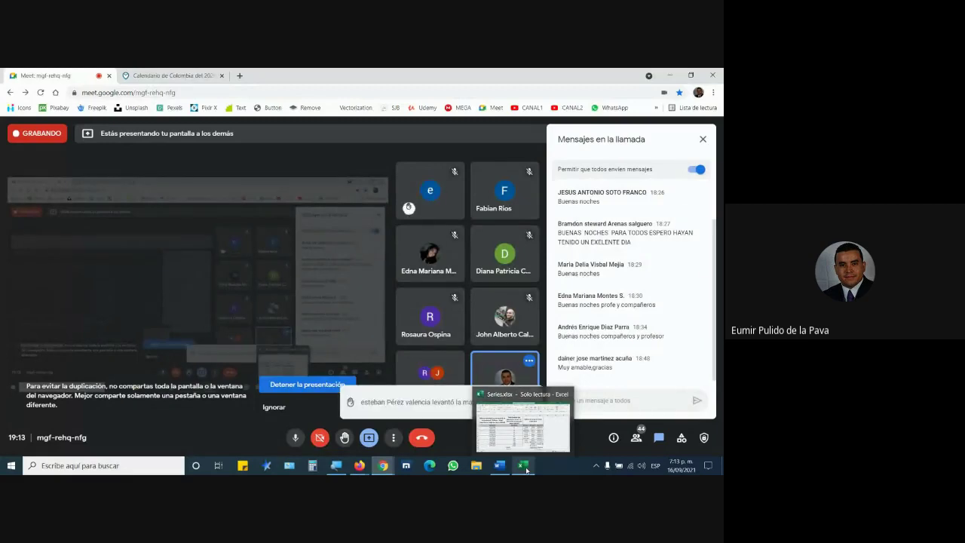
pyautogui.click(680, 470)
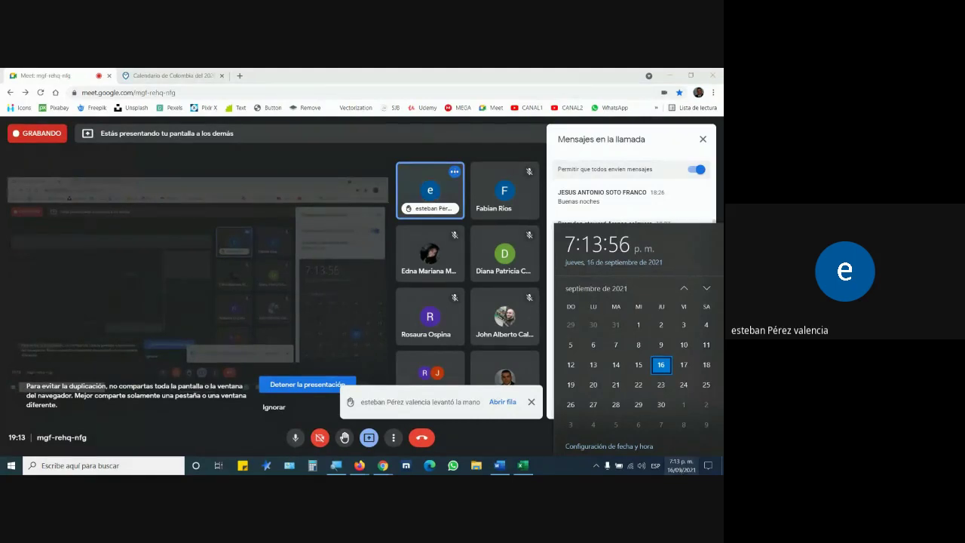
pyautogui.click(520, 465)
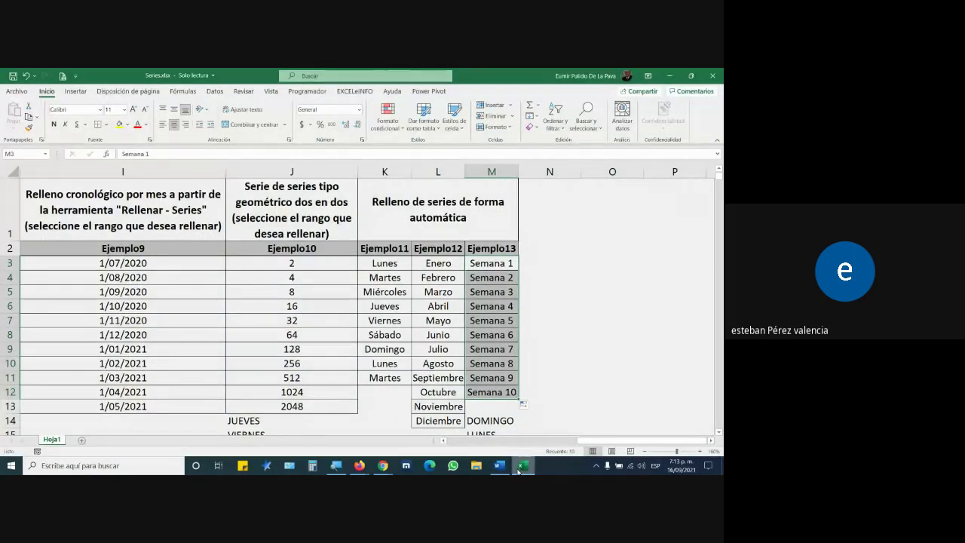
pyautogui.moveTo(294, 263); pyautogui.dragTo(300, 408)
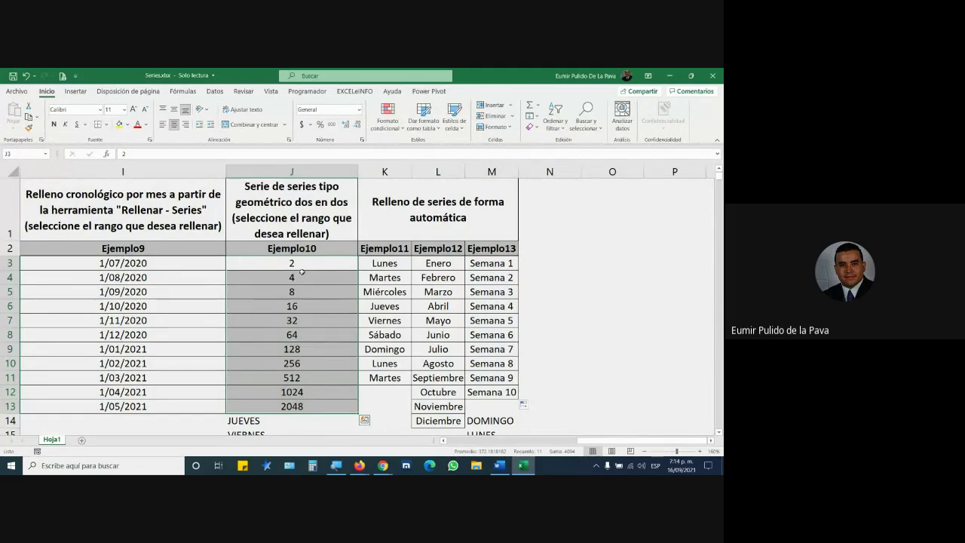
pyautogui.click(532, 116)
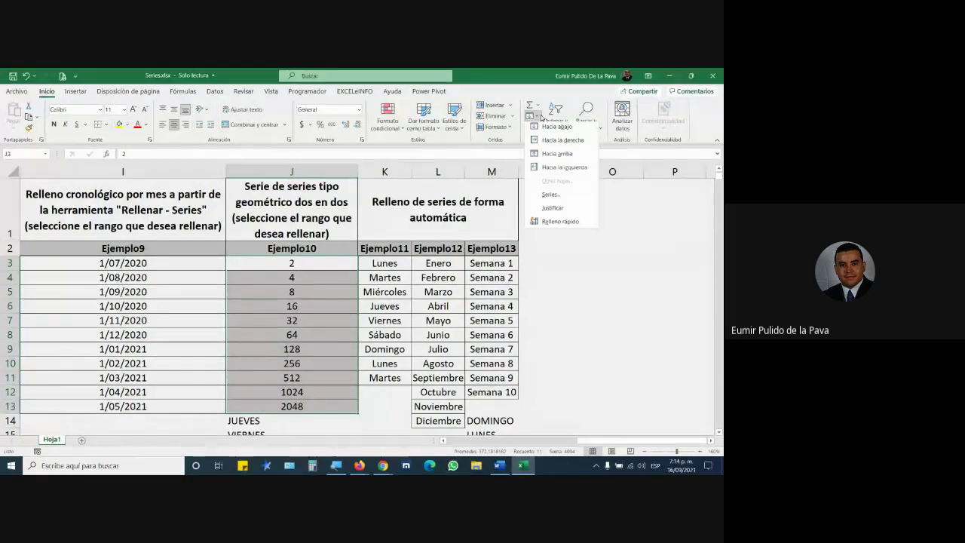
pyautogui.click(549, 196)
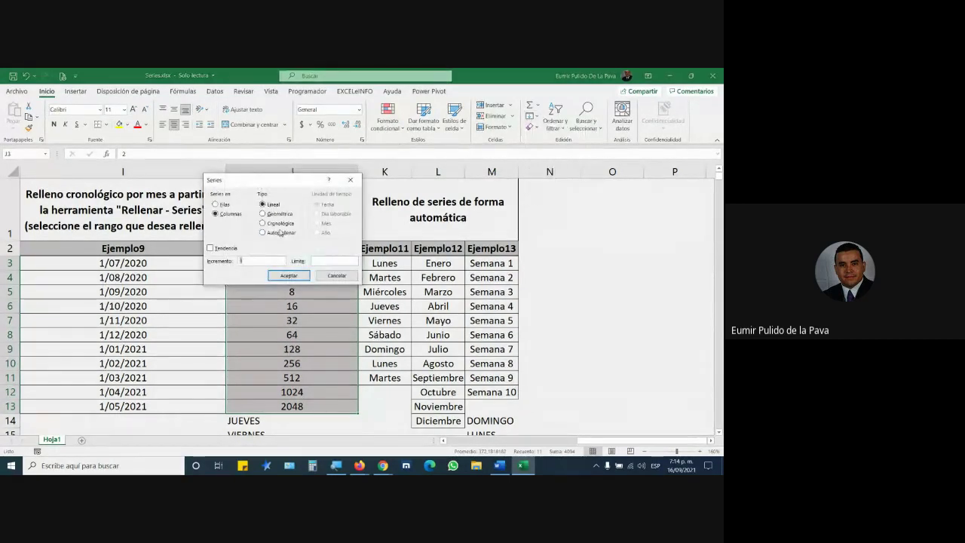
pyautogui.click(262, 213)
pyautogui.click(336, 275)
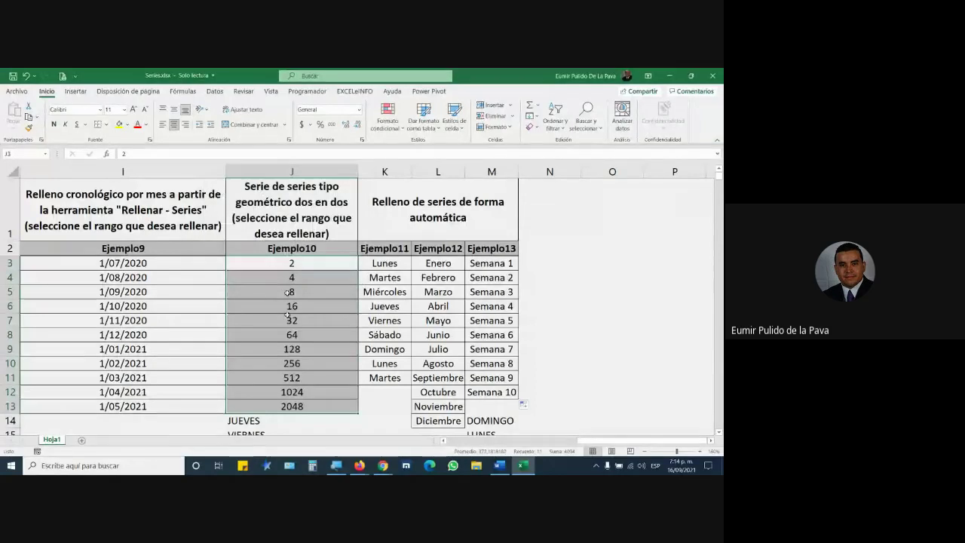
pyautogui.moveTo(292, 265); pyautogui.dragTo(287, 409)
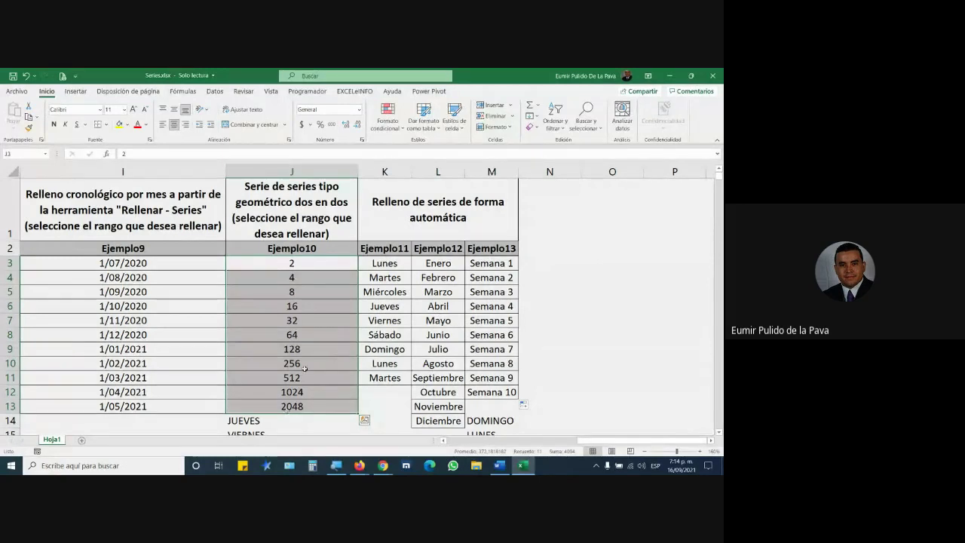
pyautogui.moveTo(393, 251)
pyautogui.mouseDown()
pyautogui.moveTo(485, 379)
pyautogui.moveTo(490, 421)
pyautogui.mouseUp()
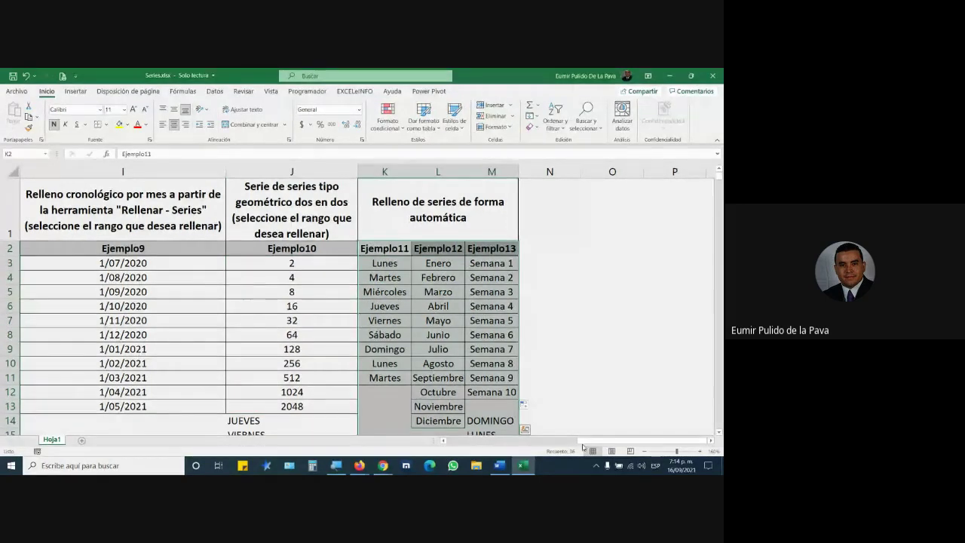
# Refill B3:B11 from the starting 1 as the incrementing series 1 through 9.
pyautogui.moveTo(587, 441); pyautogui.dragTo(550, 443)
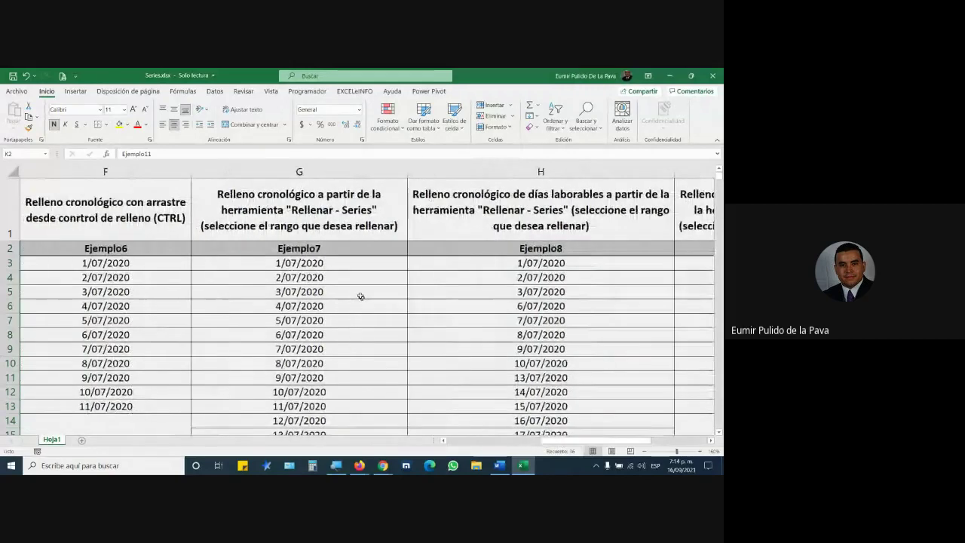
pyautogui.click(318, 249)
pyautogui.moveTo(318, 249); pyautogui.dragTo(541, 363)
pyautogui.moveTo(546, 443); pyautogui.dragTo(451, 443)
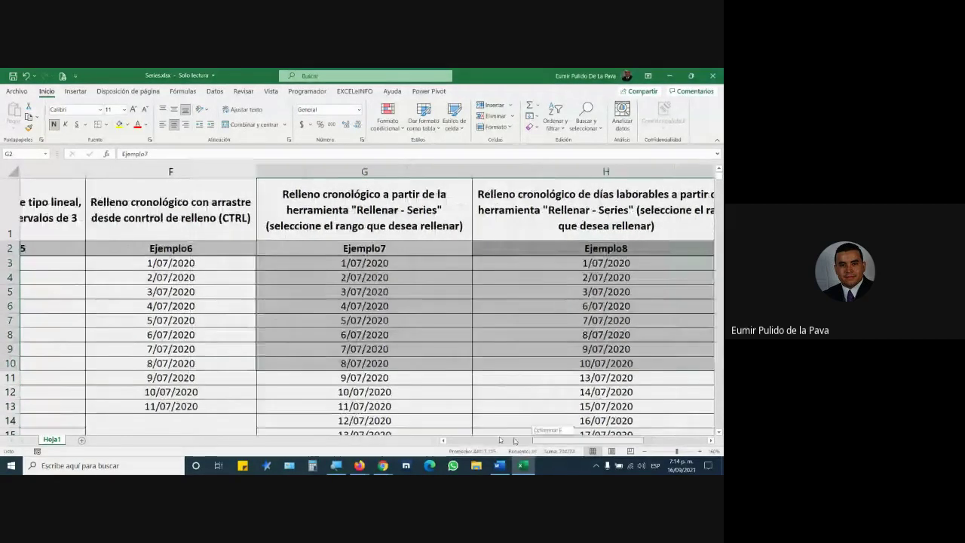
pyautogui.click(79, 260)
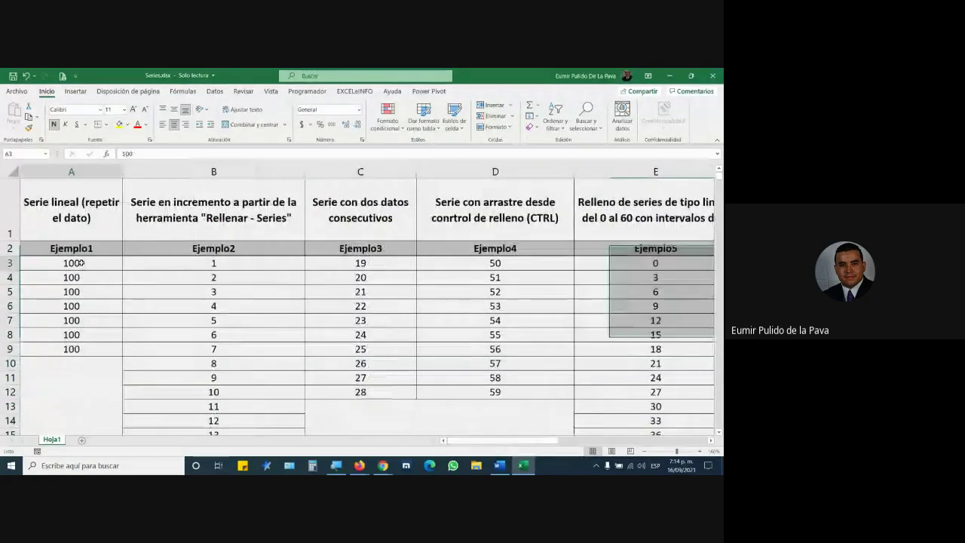
pyautogui.click(259, 262)
pyautogui.moveTo(304, 273); pyautogui.dragTo(319, 367)
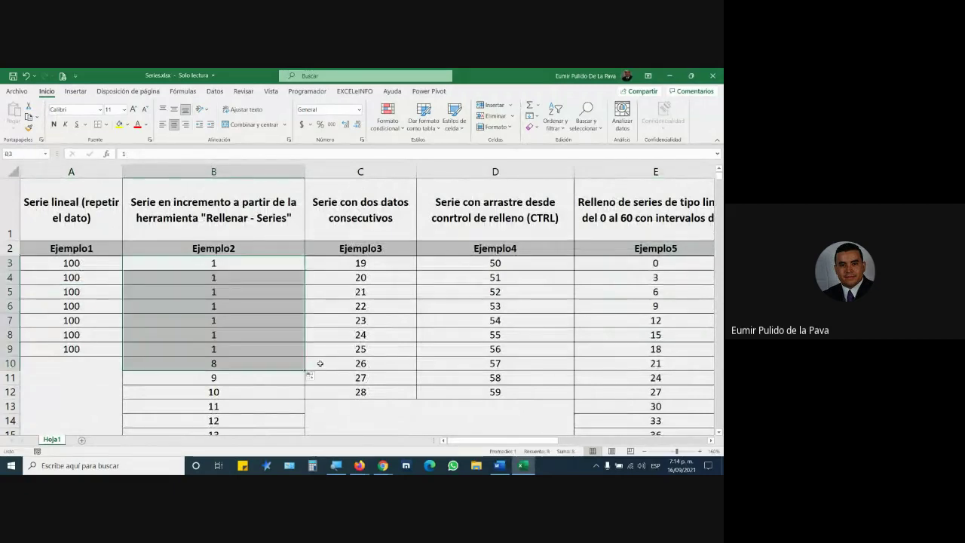
pyautogui.click(300, 271)
pyautogui.moveTo(300, 272); pyautogui.dragTo(298, 378)
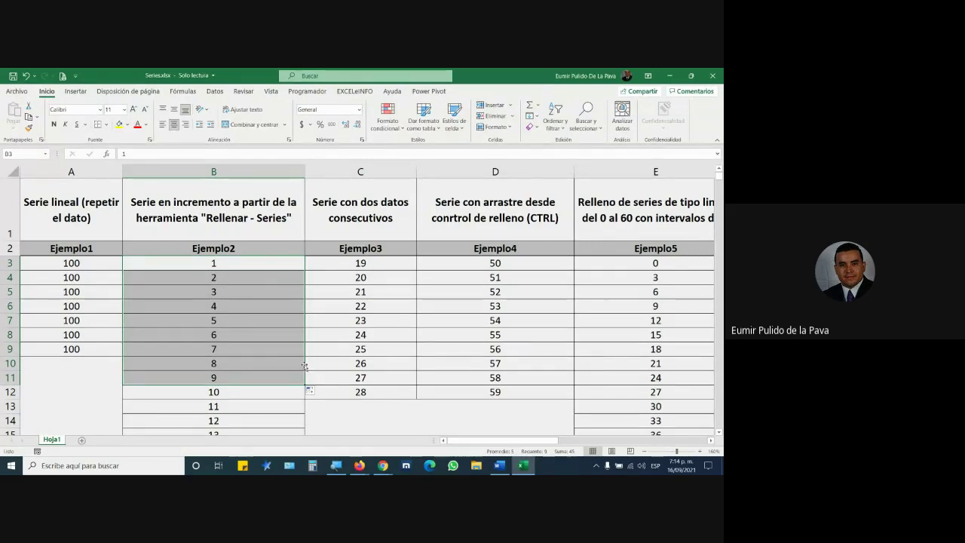
pyautogui.moveTo(383, 465)
pyautogui.click(340, 422)
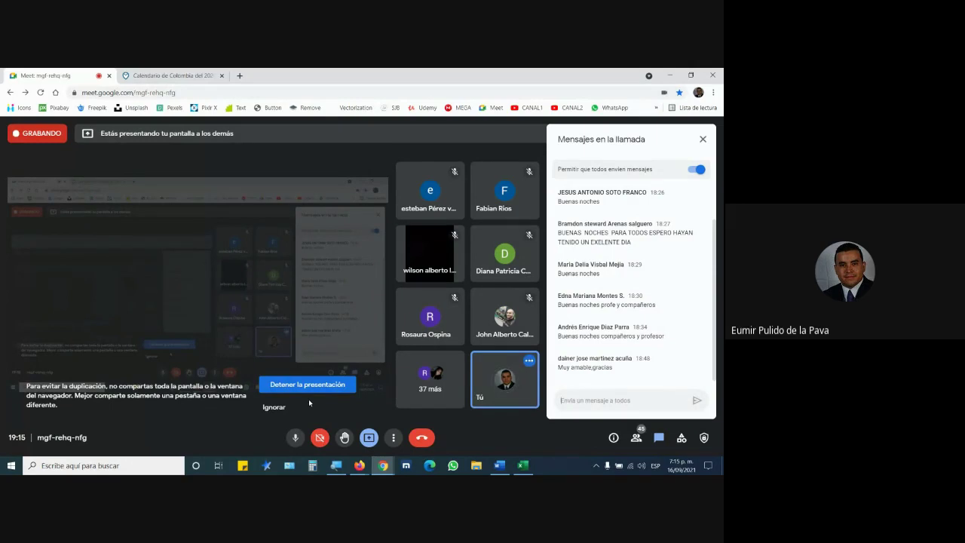
# Back in Excel, enter the starting value 6 in cell D58.
pyautogui.click(522, 465)
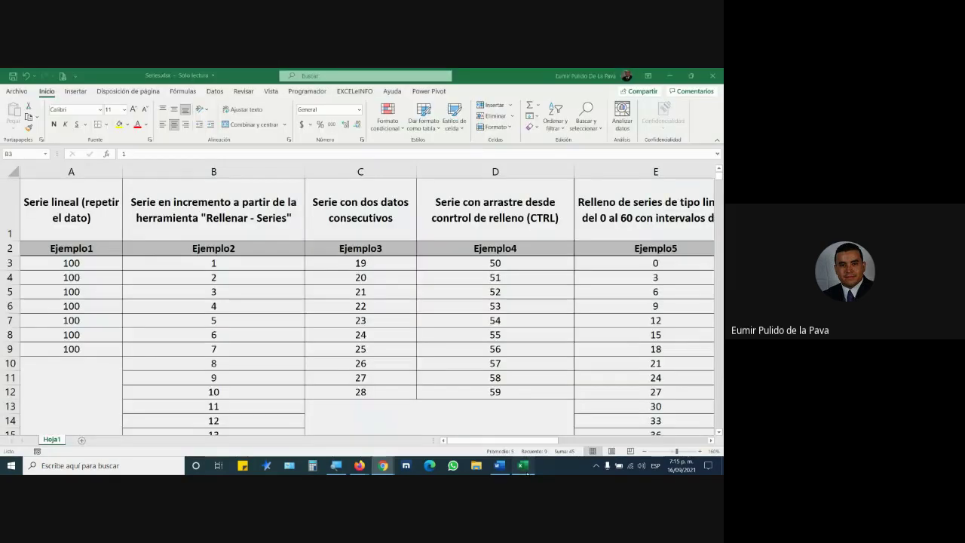
pyautogui.hotkey('shift', 'Down')
pyautogui.hotkey('shift', 'Down')
pyautogui.hotkey('shift', 'Down')
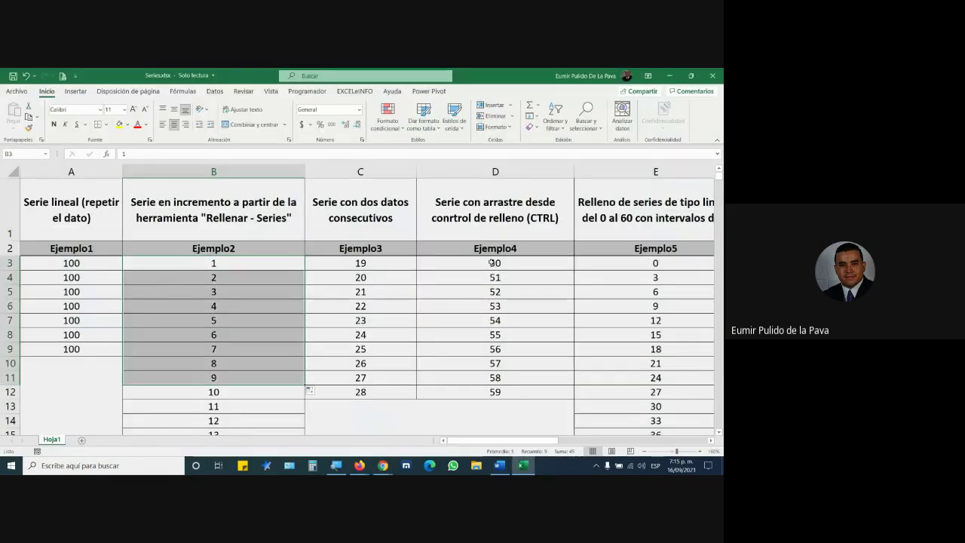
pyautogui.scroll(-5, 461, 405)
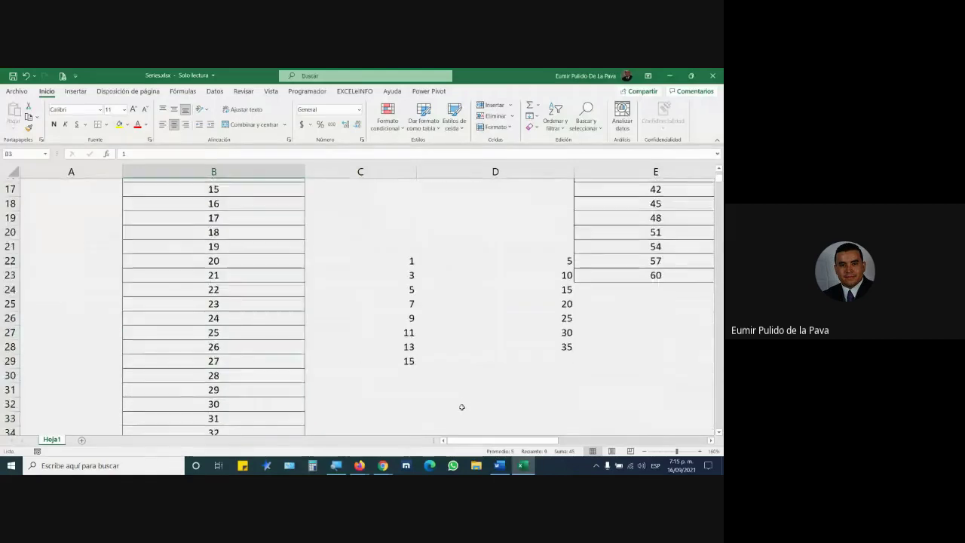
pyautogui.scroll(-5, 461, 397)
pyautogui.scroll(-6, 460, 397)
pyautogui.click(532, 316)
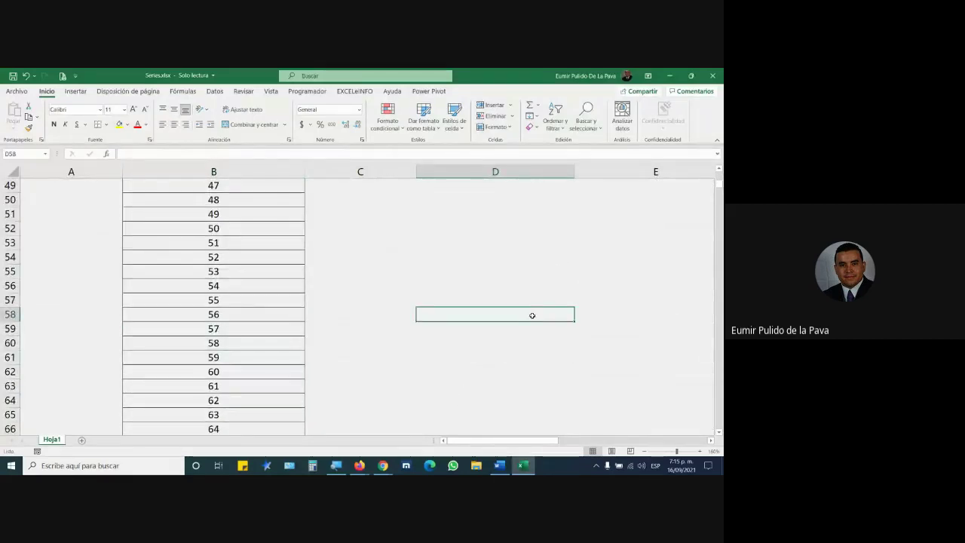
pyautogui.write('6')
pyautogui.press('Return')
# Extend D58 down to D63 as the increasing series 6 through 11.
pyautogui.click(558, 315)
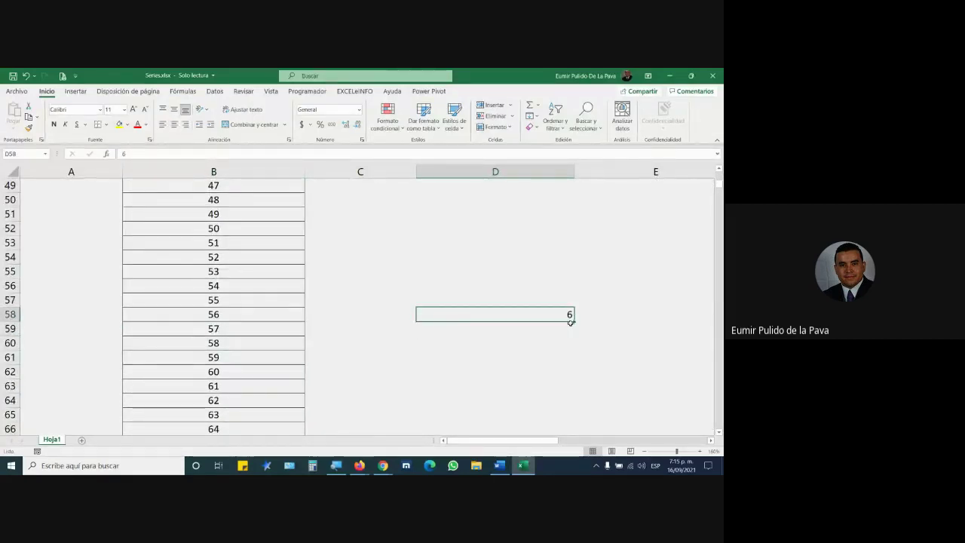
pyautogui.moveTo(574, 318); pyautogui.dragTo(572, 396)
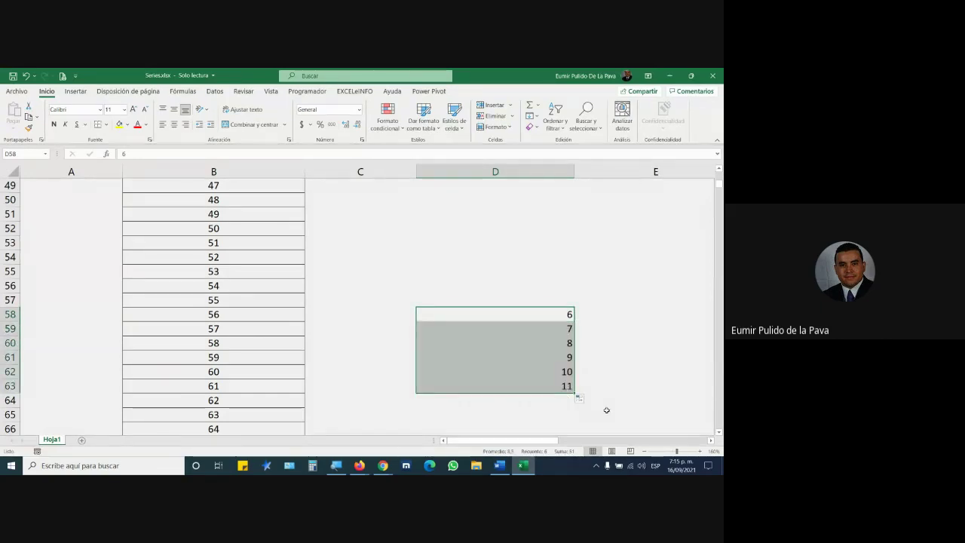
pyautogui.click(530, 118)
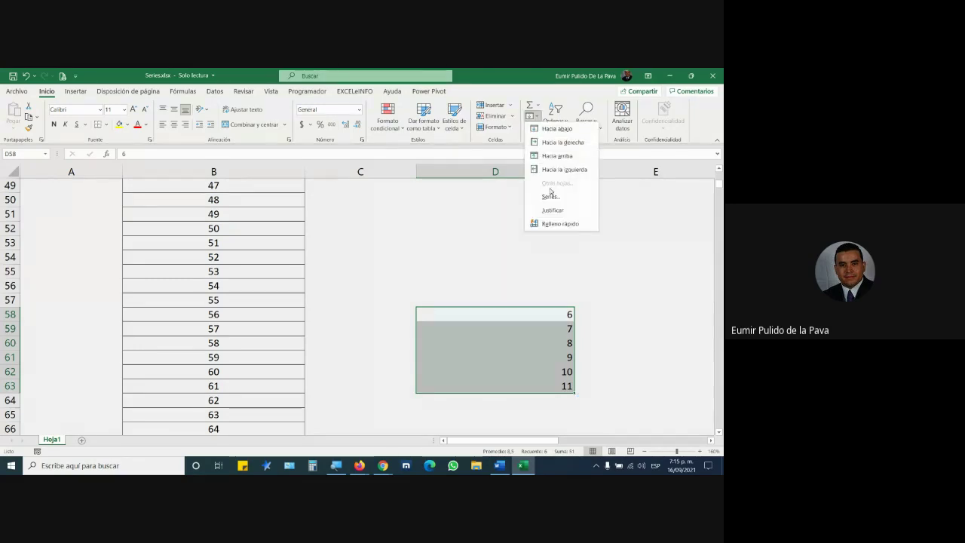
pyautogui.click(431, 236)
pyautogui.scroll(9, 328, 299)
pyautogui.scroll(4, 323, 303)
pyautogui.scroll(3, 322, 304)
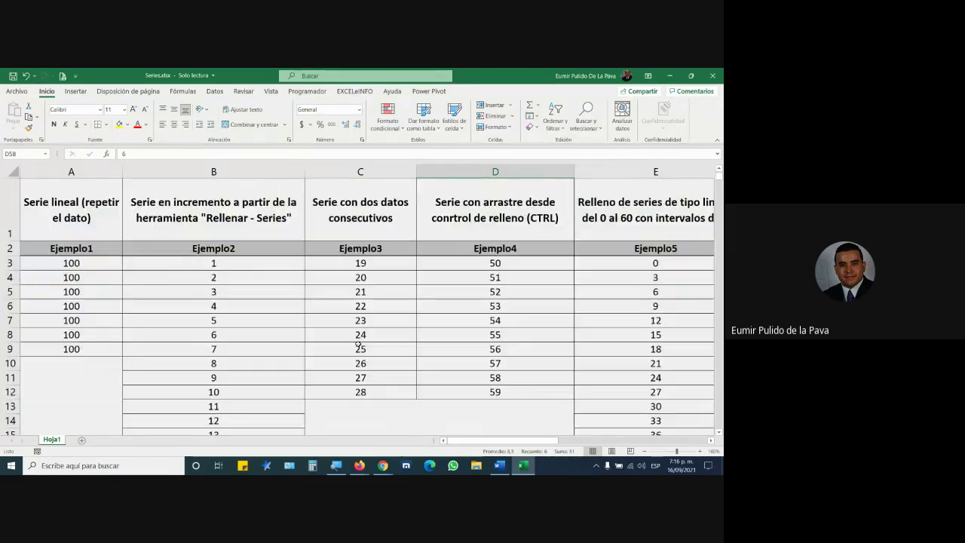
pyautogui.scroll(-2, 382, 349)
# Enter 100 in C15 and 101 in C16, then continue the pattern down to C40.
pyautogui.click(407, 301)
pyautogui.write('10')
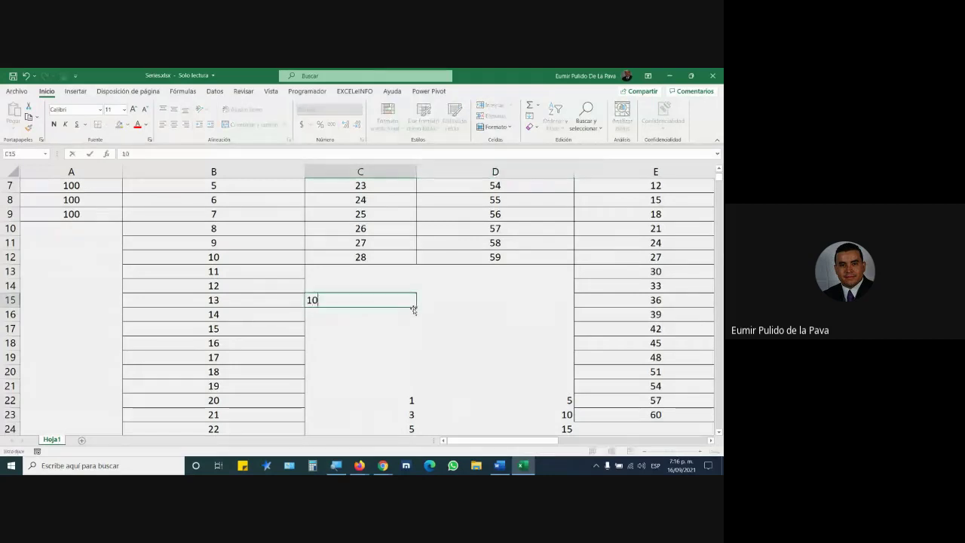
pyautogui.write('0')
pyautogui.press('Return')
pyautogui.write('101')
pyautogui.press('Return')
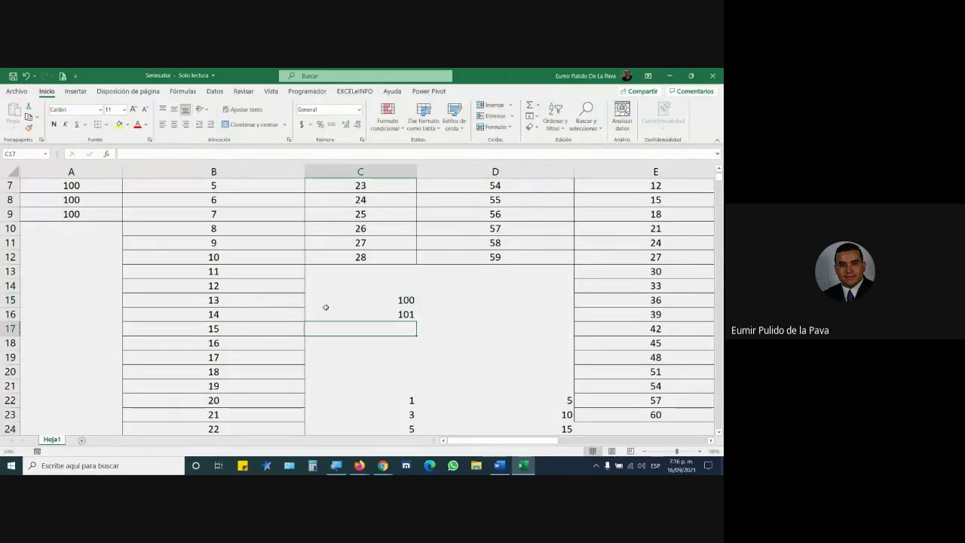
pyautogui.moveTo(355, 302); pyautogui.dragTo(358, 313)
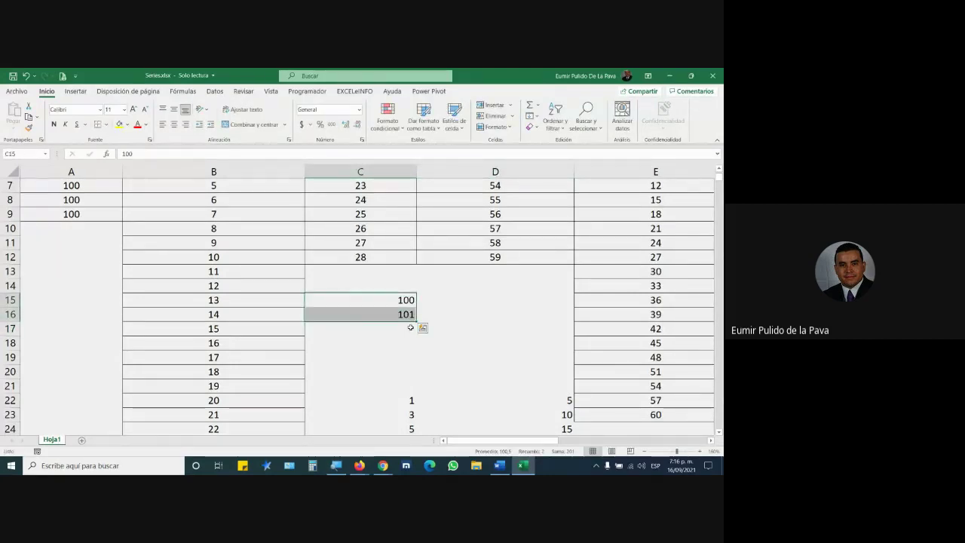
pyautogui.moveTo(418, 321)
pyautogui.mouseDown()
pyautogui.moveTo(412, 442)
pyautogui.moveTo(458, 390)
pyautogui.mouseUp()
pyautogui.scroll(7, 458, 390)
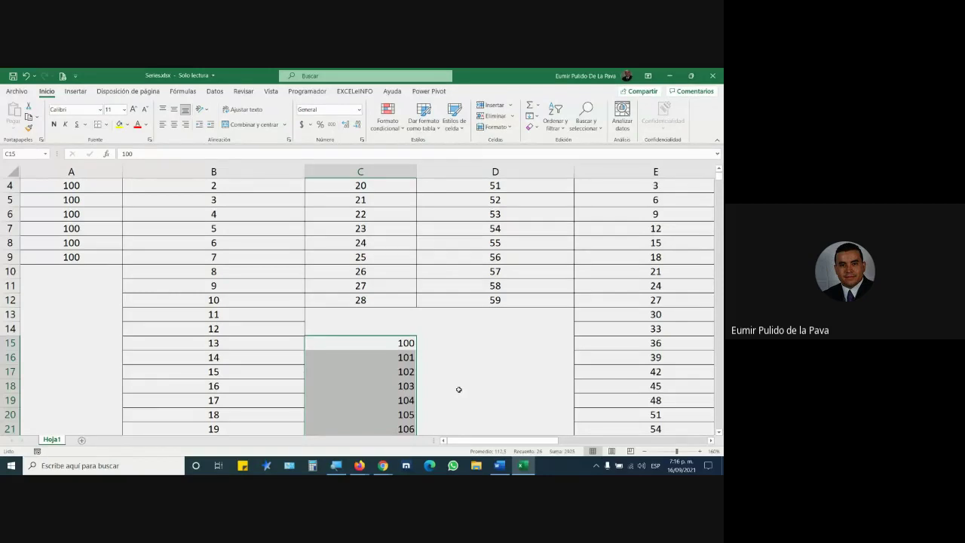
pyautogui.scroll(2, 452, 387)
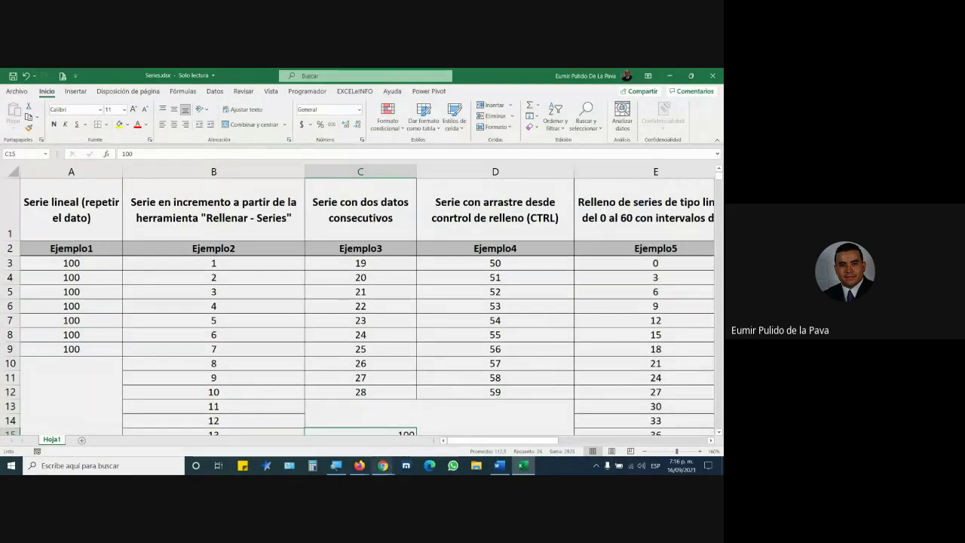
pyautogui.moveTo(383, 465)
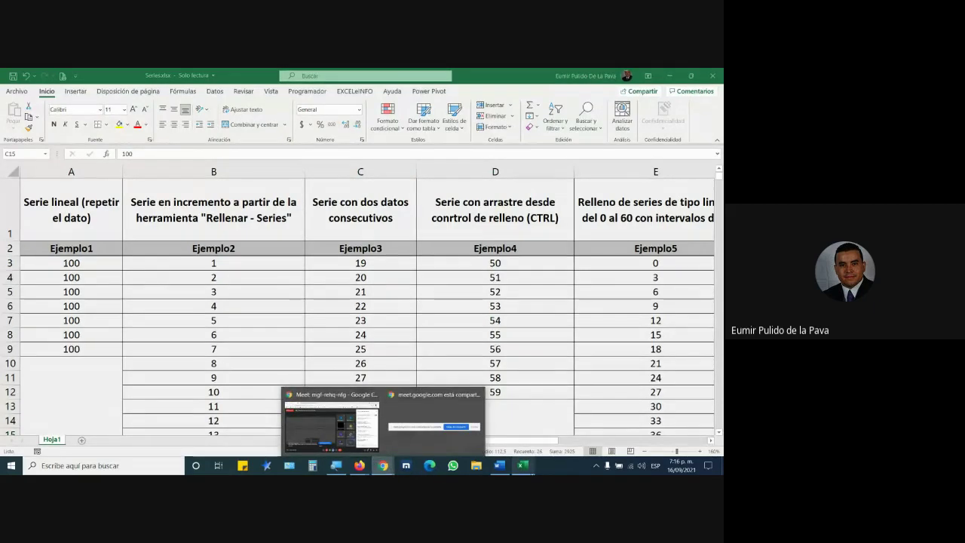
# In the PDF activity guide, highlight the relative-references paragraph and the file name Referencias.xlsx.
pyautogui.click(377, 429)
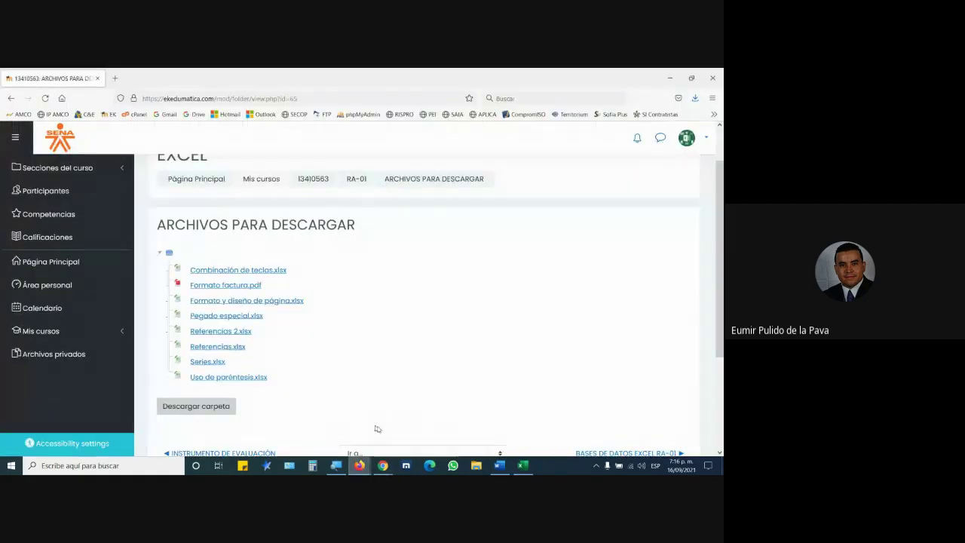
pyautogui.click(309, 422)
pyautogui.scroll(-3, 445, 273)
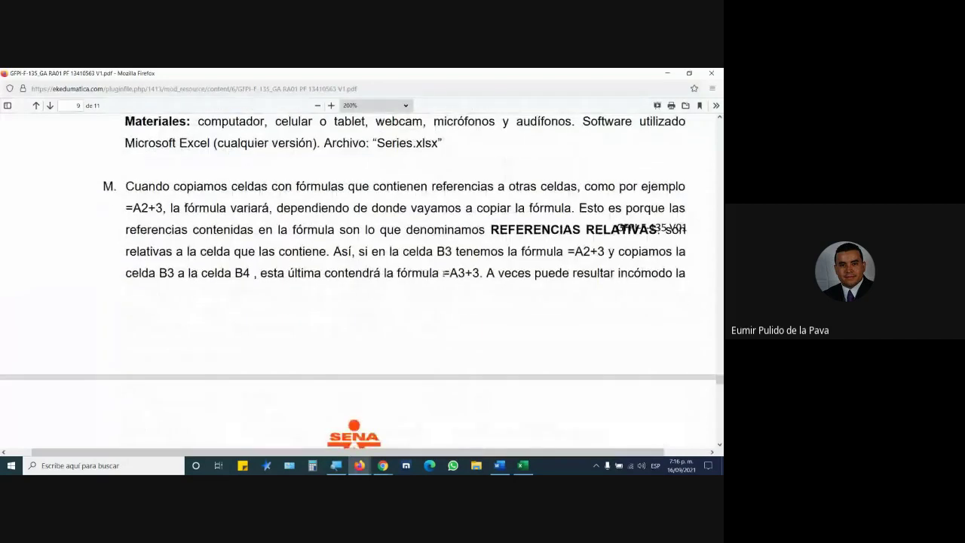
pyautogui.moveTo(125, 186); pyautogui.dragTo(688, 280)
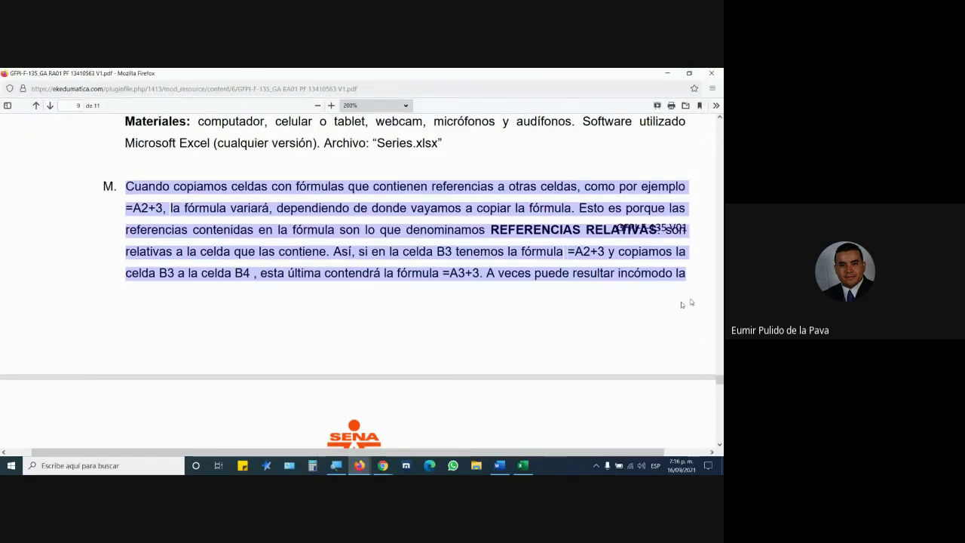
pyautogui.scroll(-3, 612, 326)
pyautogui.scroll(-3, 612, 325)
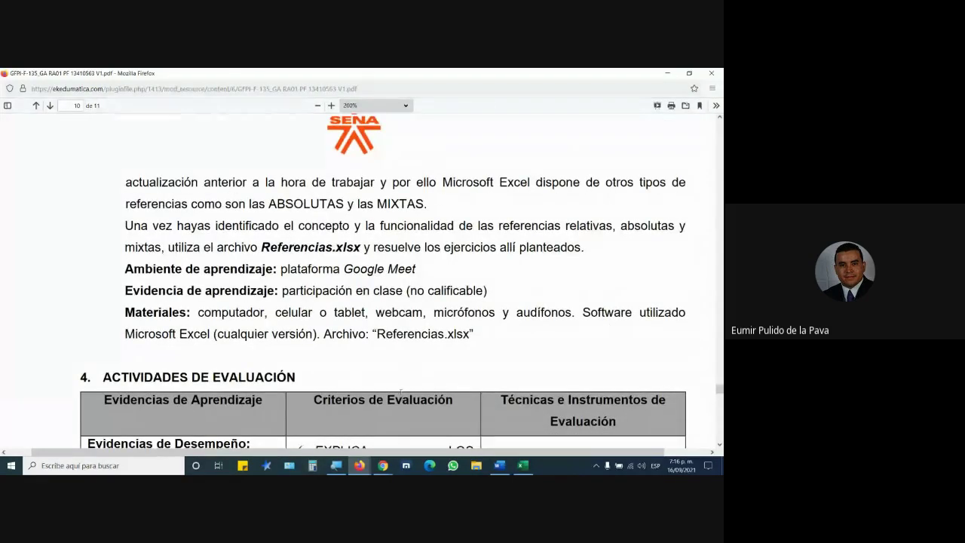
pyautogui.moveTo(262, 245); pyautogui.dragTo(362, 248)
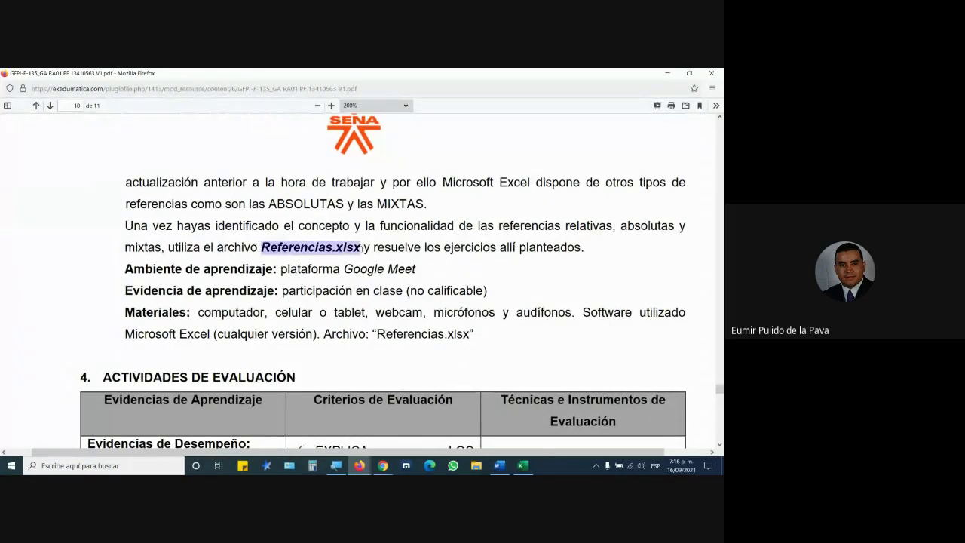
# Open Referencias.xlsx from the course files page in Excel.
pyautogui.moveTo(359, 465)
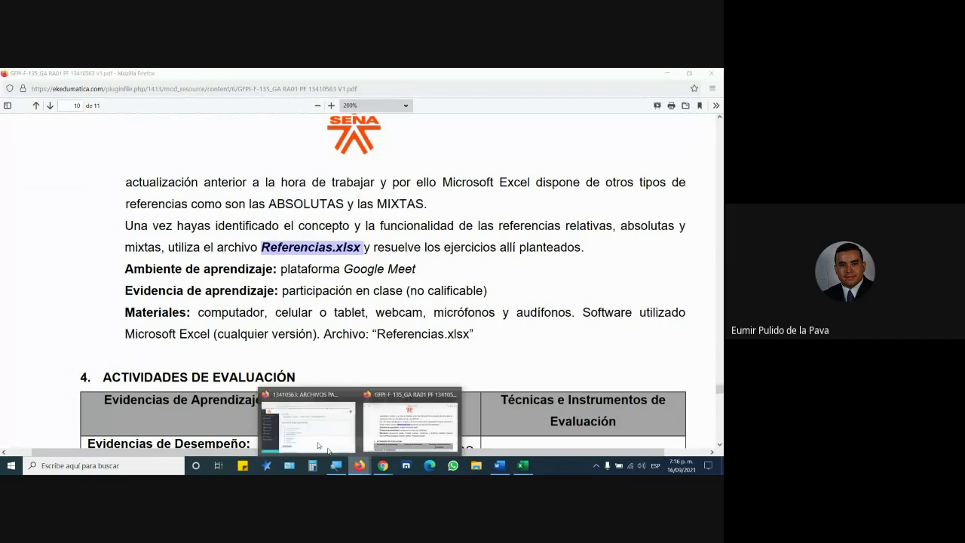
pyautogui.click(411, 422)
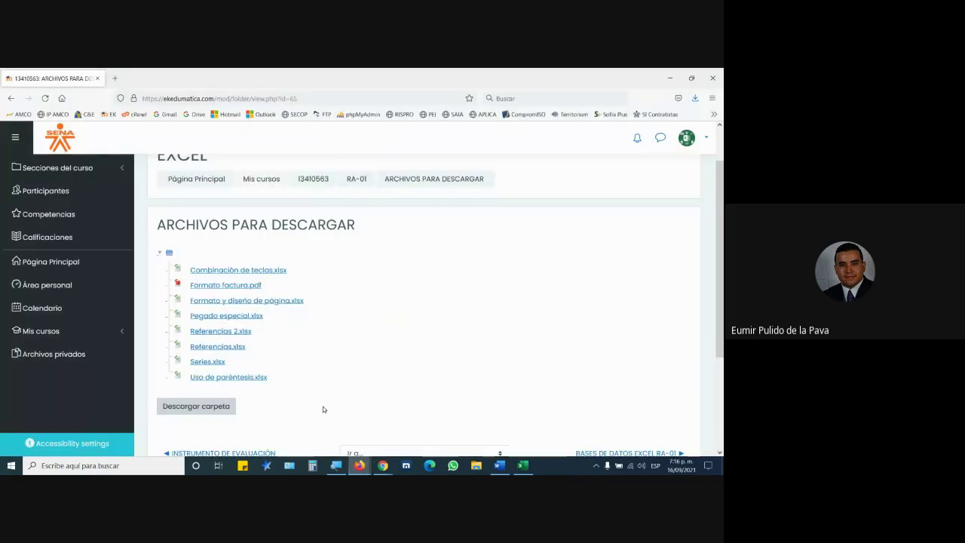
pyautogui.click(218, 346)
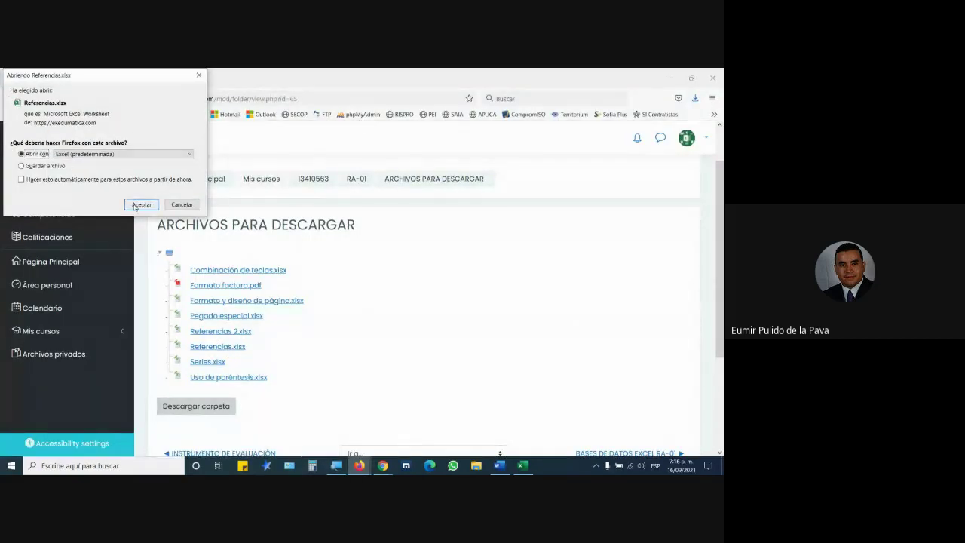
pyautogui.click(140, 205)
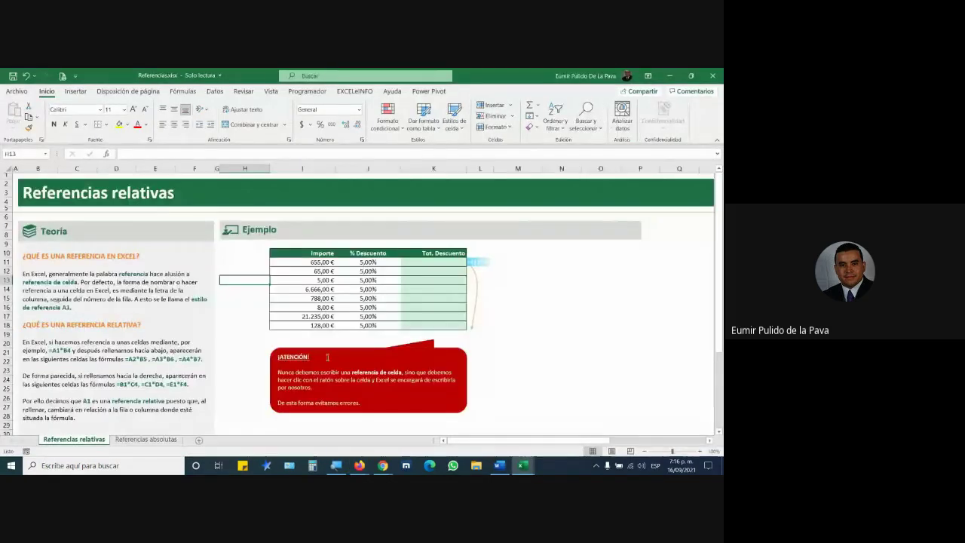
# Zoom the sheet to about 170% and highlight the theory paragraph through referencia A1.
pyautogui.click(700, 451)
pyautogui.click(700, 451)
pyautogui.click(701, 451)
pyautogui.click(701, 451)
pyautogui.click(701, 451)
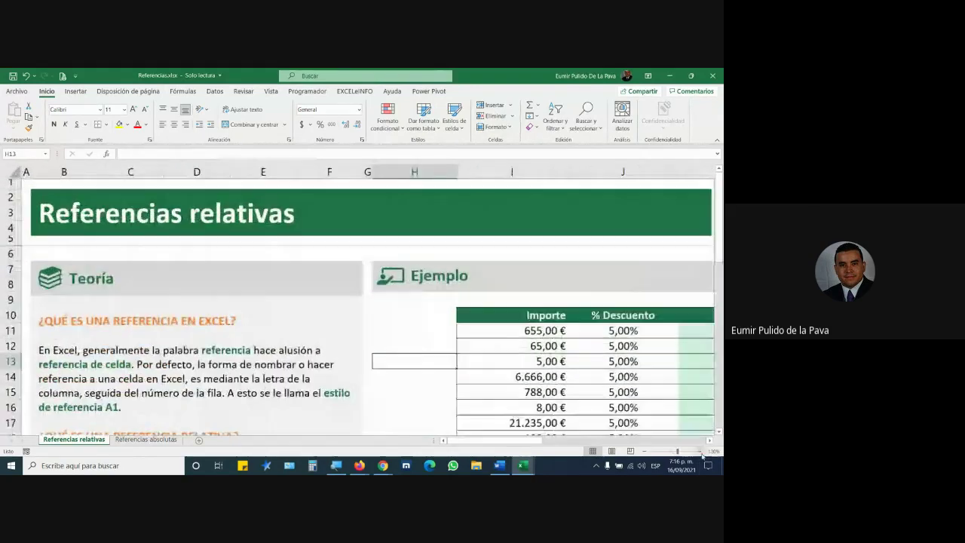
pyautogui.click(701, 451)
pyautogui.click(701, 451)
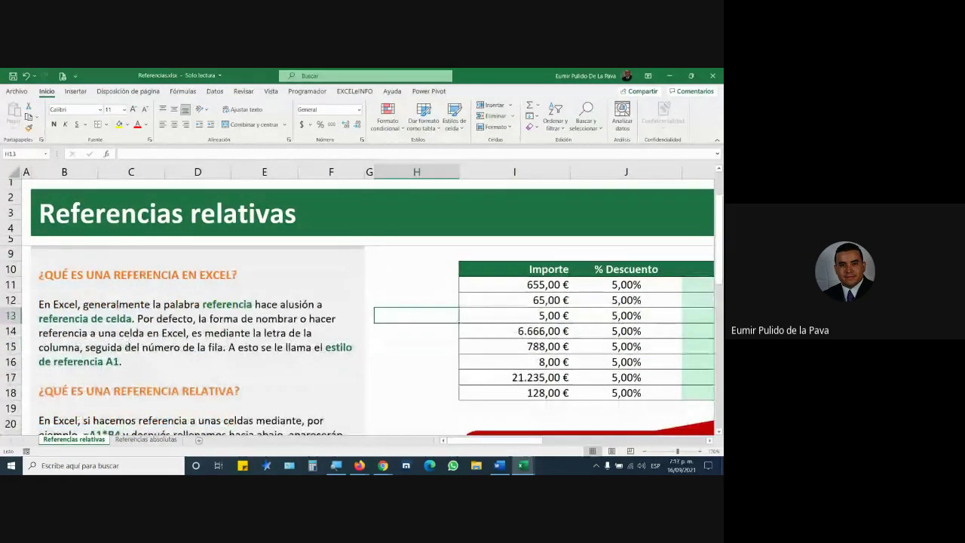
pyautogui.moveTo(39, 305); pyautogui.dragTo(218, 305)
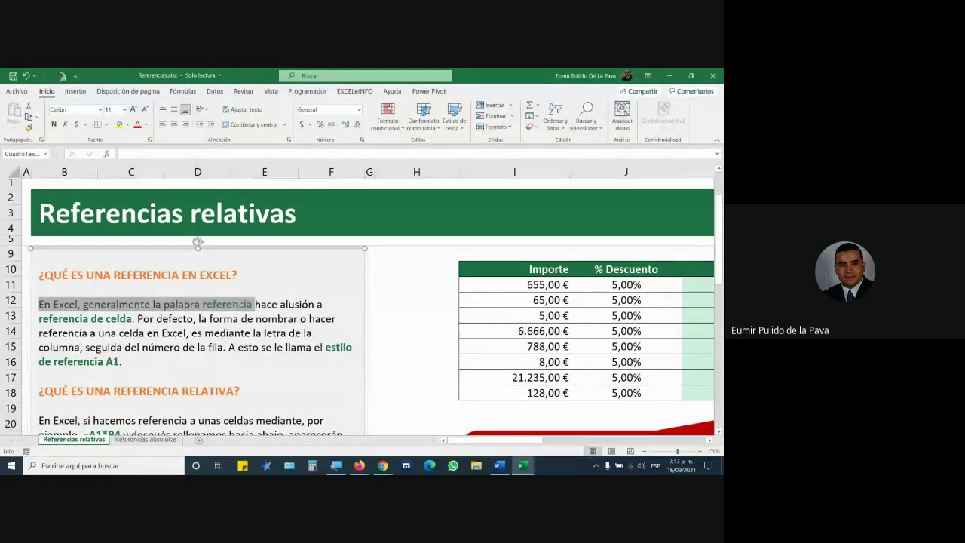
pyautogui.moveTo(219, 305)
pyautogui.mouseDown()
pyautogui.moveTo(303, 303)
pyautogui.moveTo(81, 333)
pyautogui.moveTo(289, 332)
pyautogui.moveTo(82, 350)
pyautogui.moveTo(237, 348)
pyautogui.mouseUp()
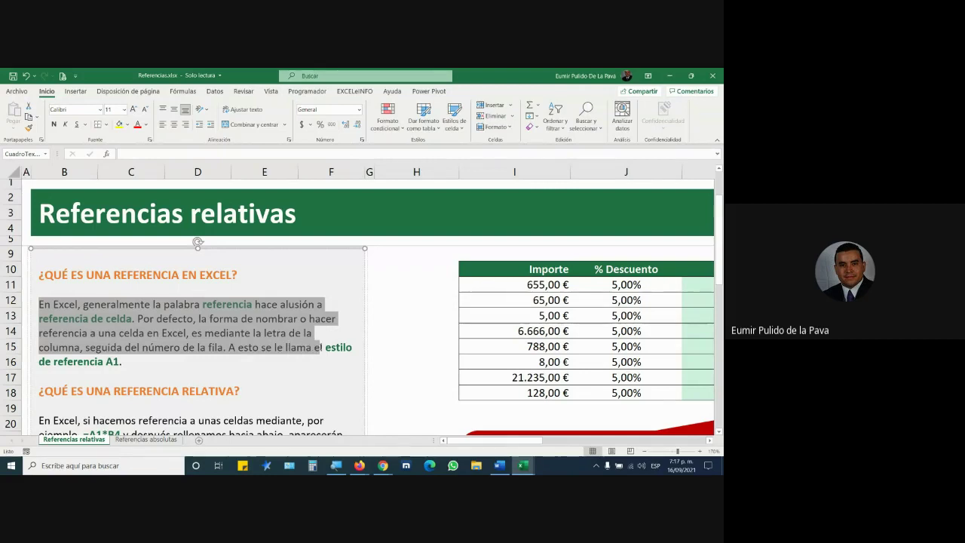
pyautogui.moveTo(288, 347); pyautogui.dragTo(291, 385)
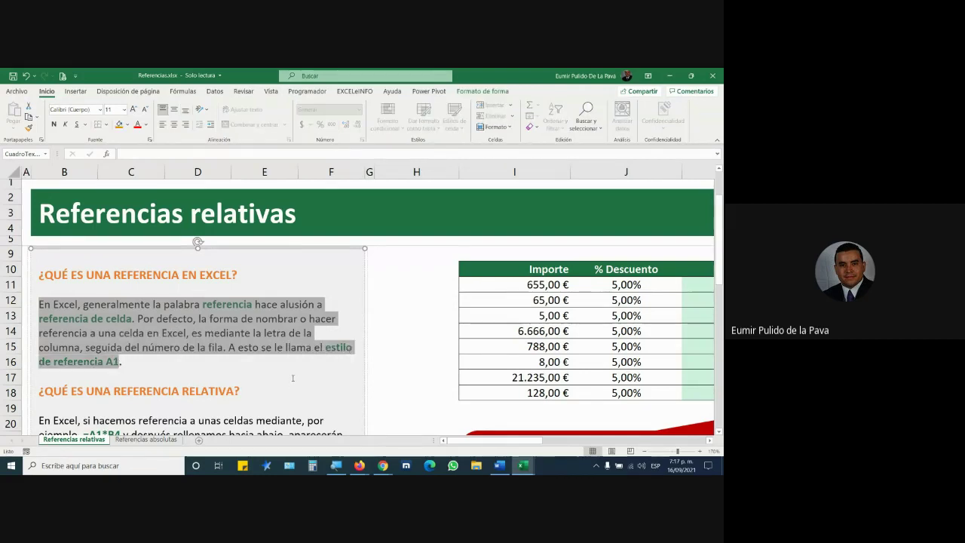
pyautogui.scroll(-3, 292, 377)
pyautogui.scroll(-5, 357, 368)
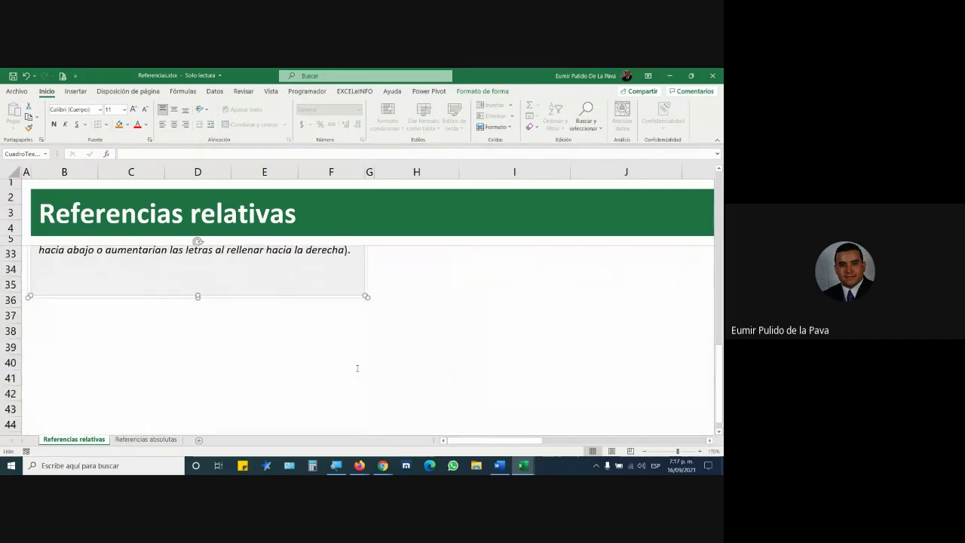
pyautogui.click(270, 378)
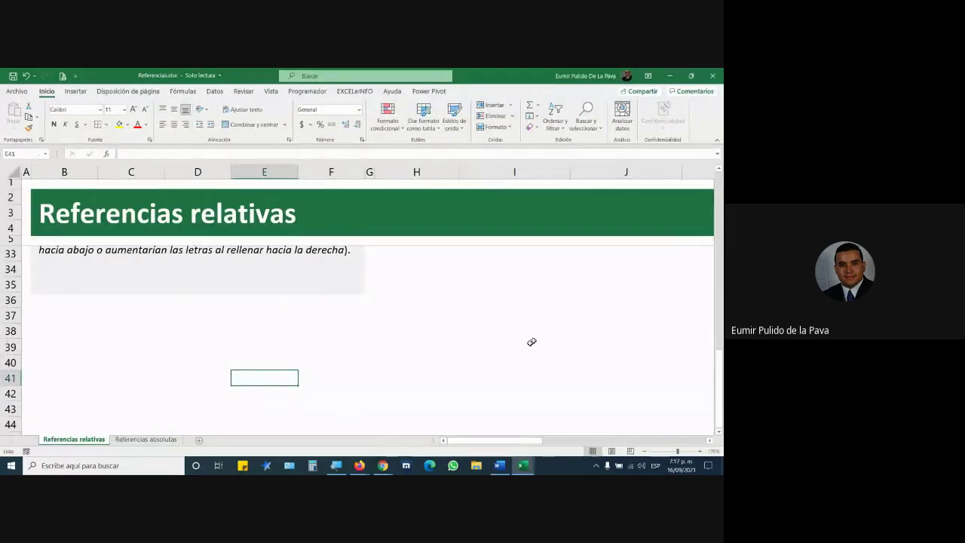
# Browse the sheet's cells, return to the top, and highlight 'REFERENCIA RELATIVA' in the explanation.
pyautogui.click(548, 296)
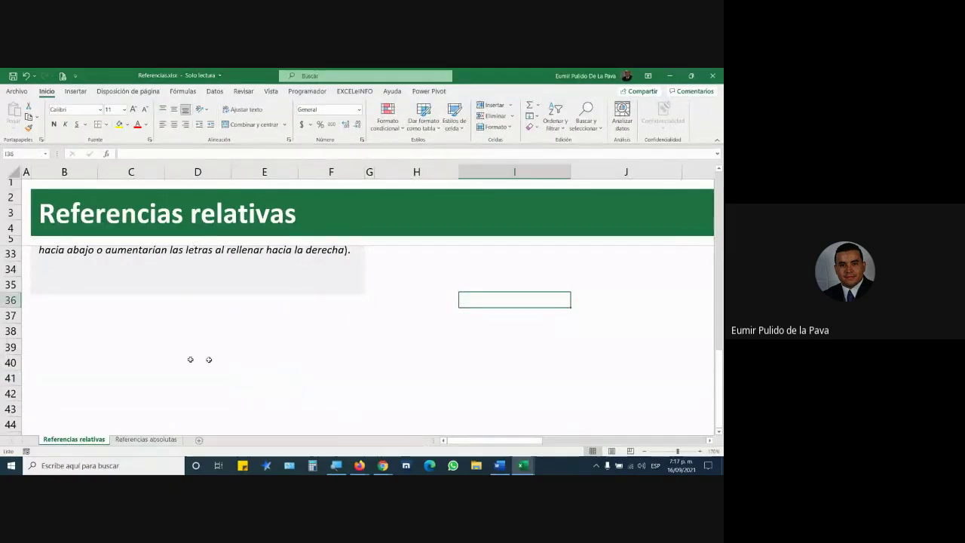
pyautogui.click(71, 362)
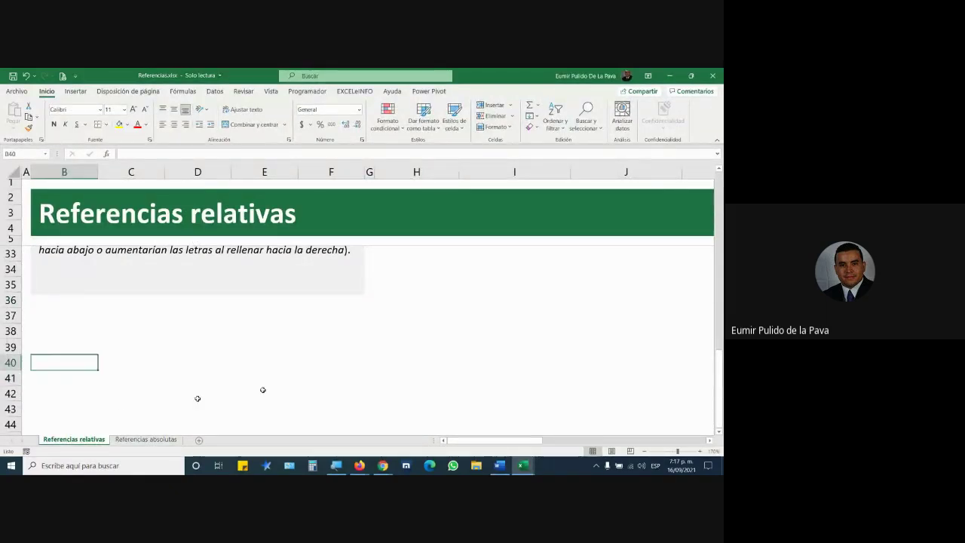
pyautogui.click(647, 252)
pyautogui.click(595, 319)
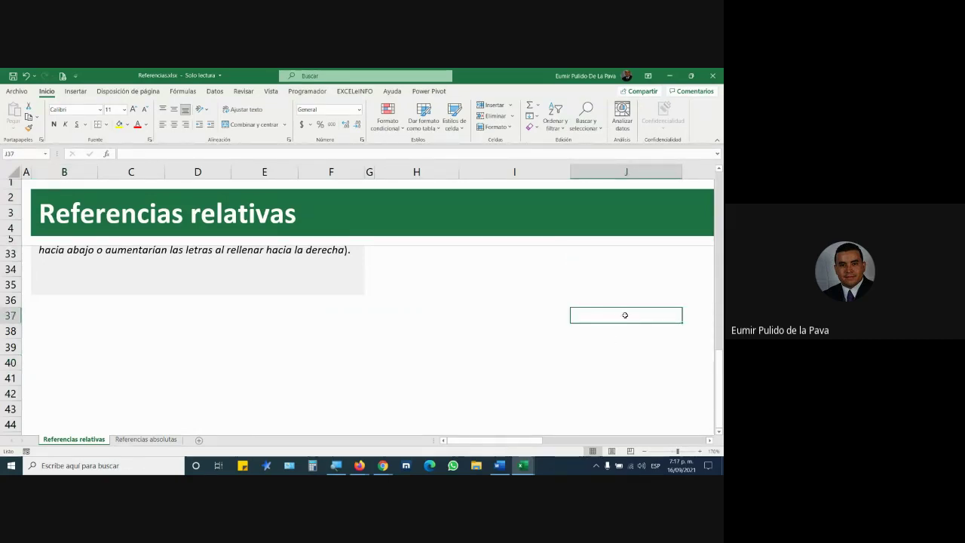
pyautogui.click(453, 269)
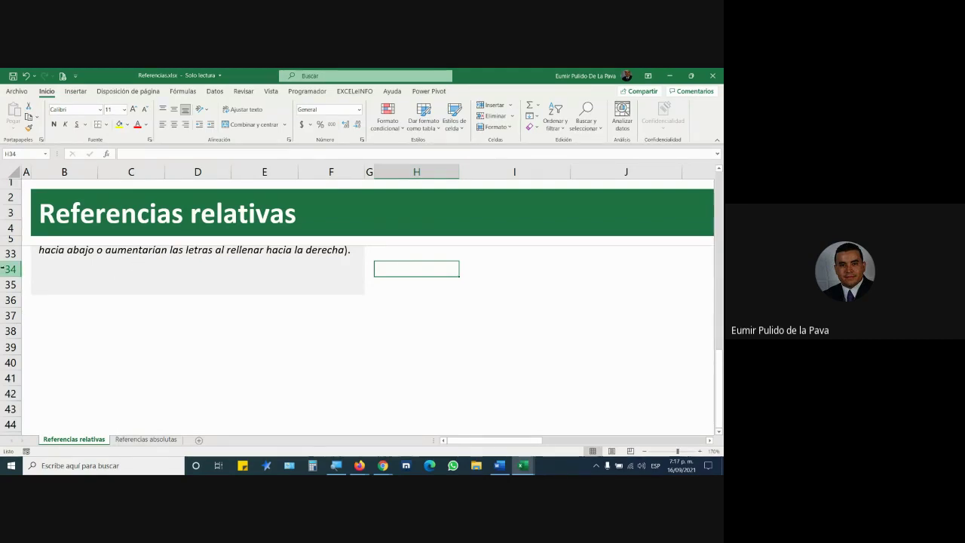
pyautogui.scroll(9, 381, 220)
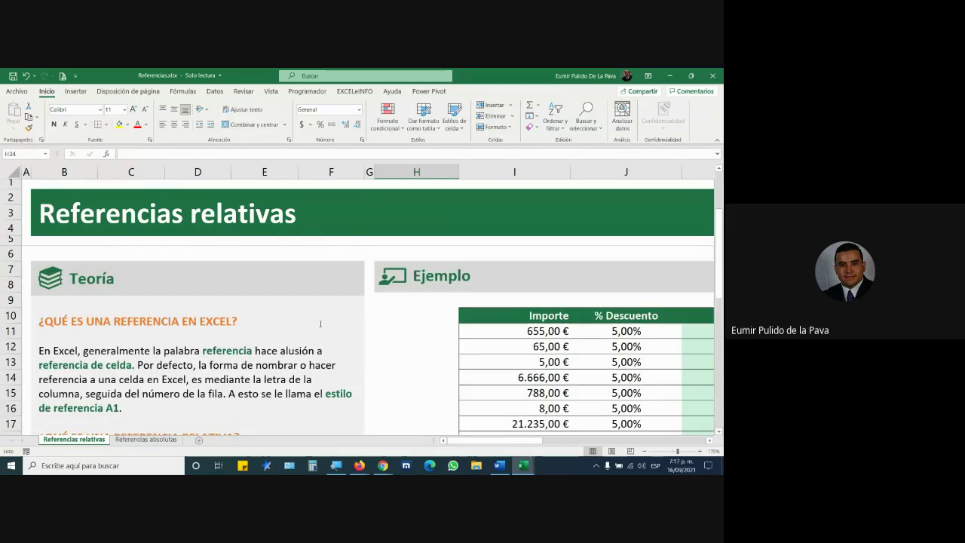
pyautogui.click(393, 253)
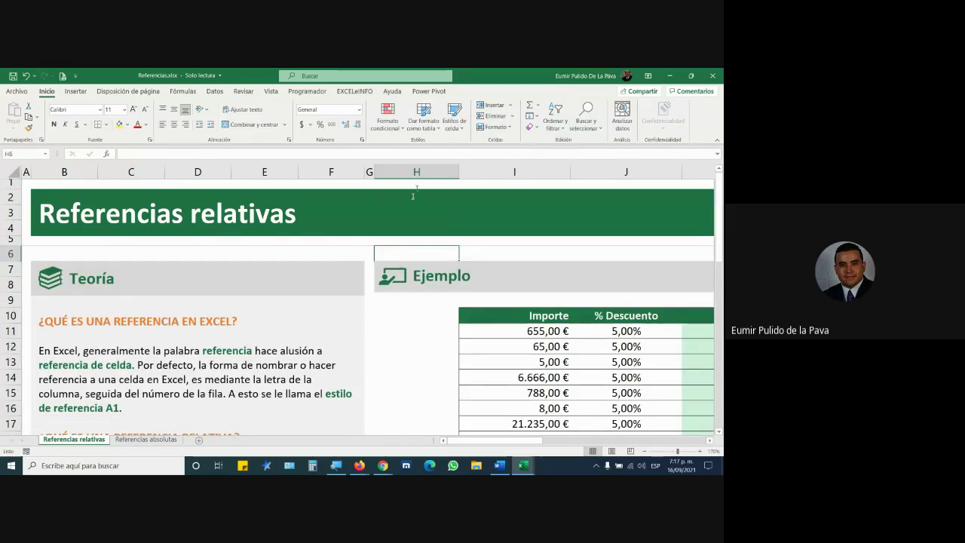
pyautogui.hotkey('ctrl', 'Home')
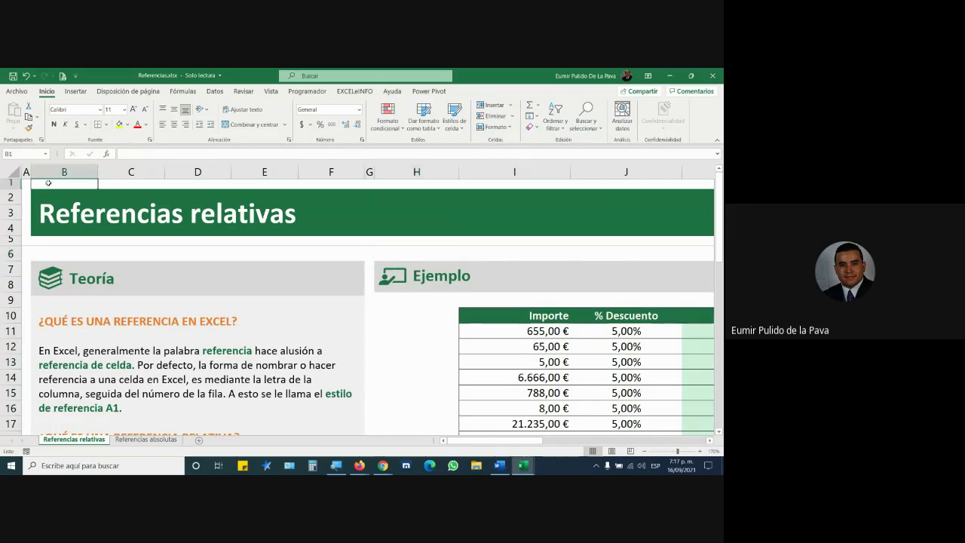
pyautogui.click(272, 242)
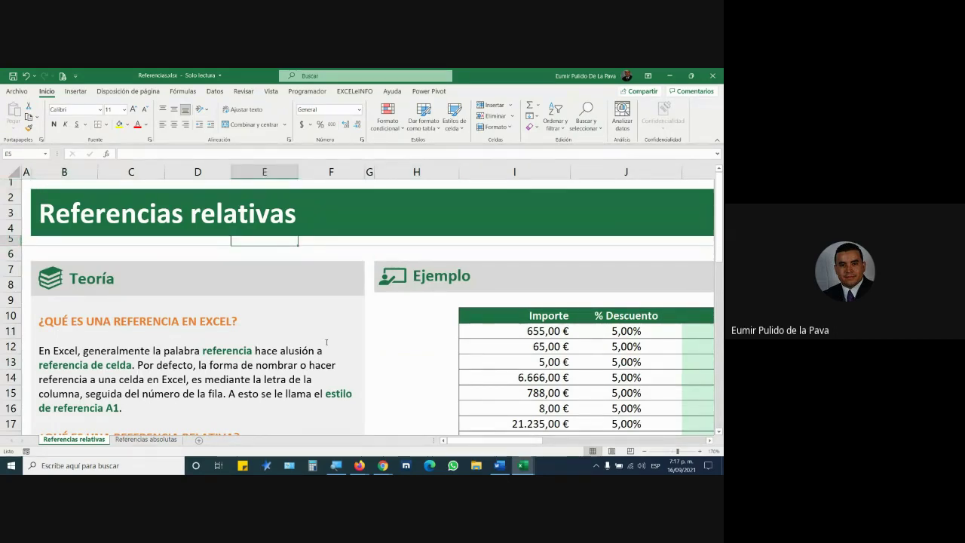
pyautogui.scroll(-3, 326, 339)
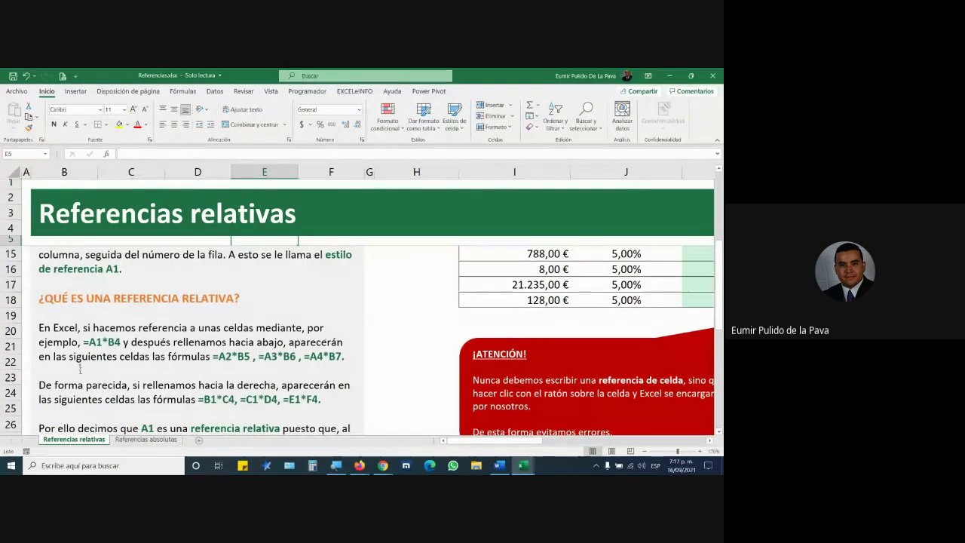
pyautogui.moveTo(124, 299); pyautogui.dragTo(234, 299)
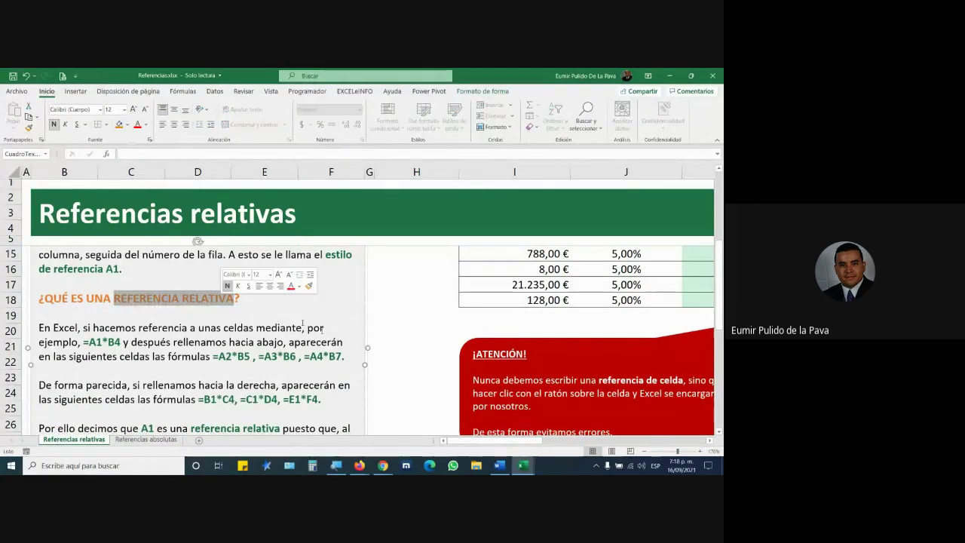
pyautogui.moveTo(513, 442)
pyautogui.mouseDown()
pyautogui.moveTo(530, 445)
pyautogui.moveTo(509, 443)
pyautogui.moveTo(491, 424)
pyautogui.mouseUp()
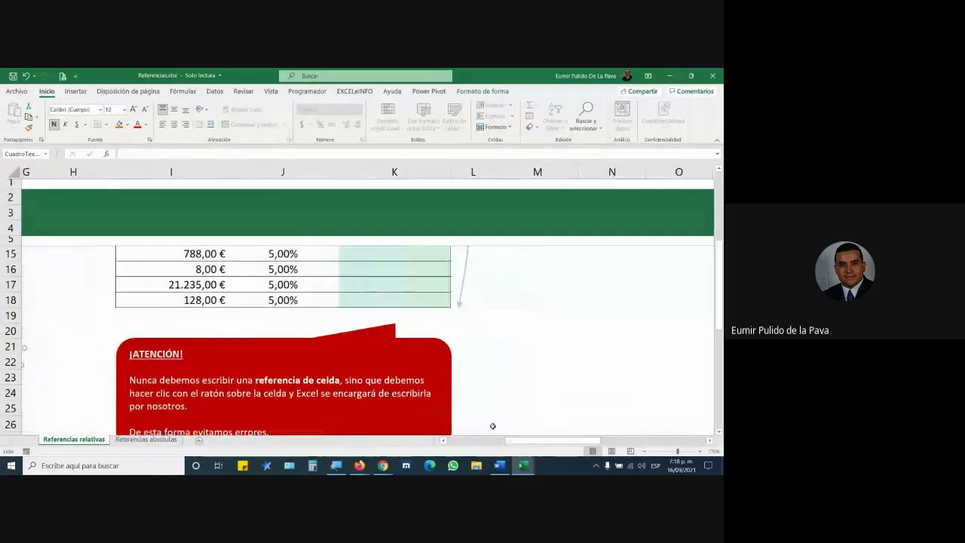
# Increase the font size of K11:K18 twice and widen column K.
pyautogui.scroll(2, 481, 395)
pyautogui.moveTo(416, 290); pyautogui.dragTo(400, 393)
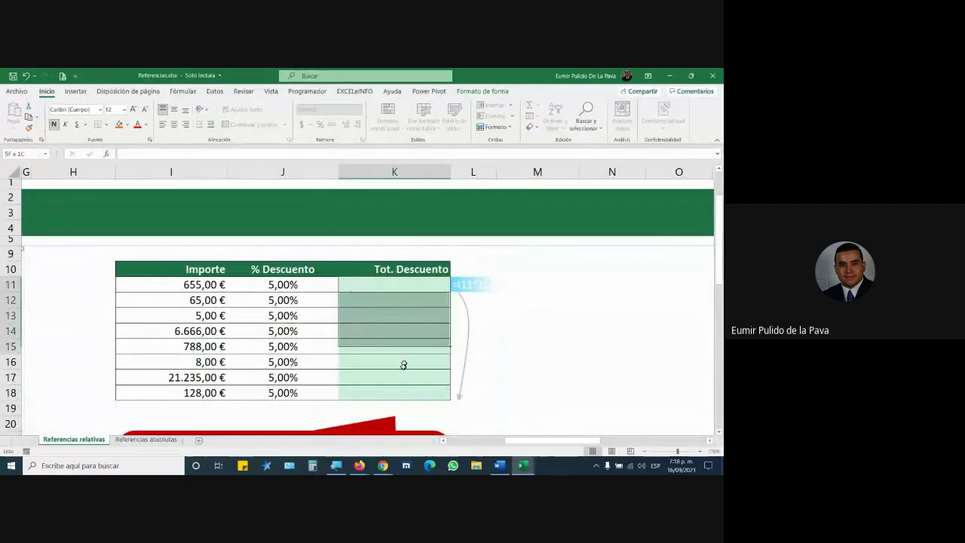
pyautogui.click(134, 110)
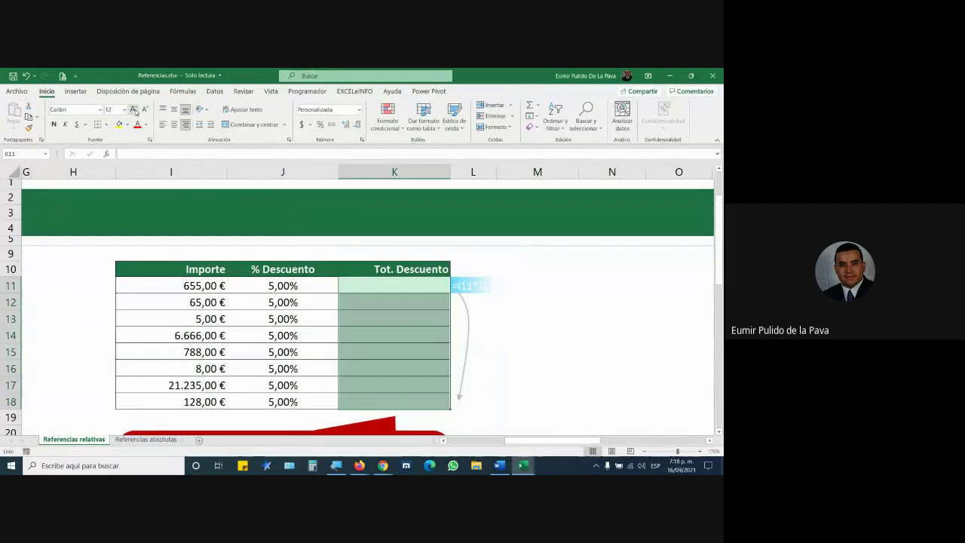
pyautogui.click(134, 110)
pyautogui.moveTo(454, 174); pyautogui.dragTo(511, 174)
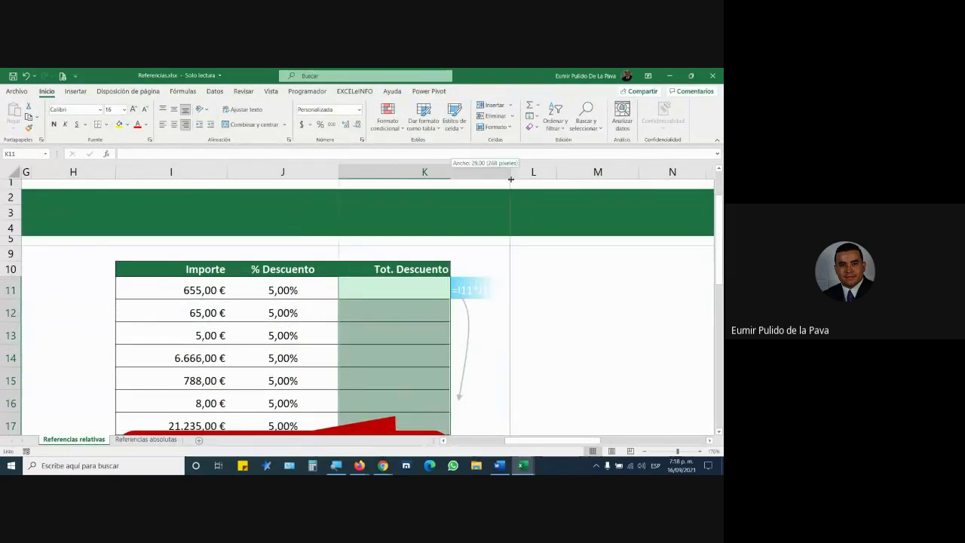
# Clear the stray callout selection and reduce the selection to cell K11.
pyautogui.scroll(-3, 494, 349)
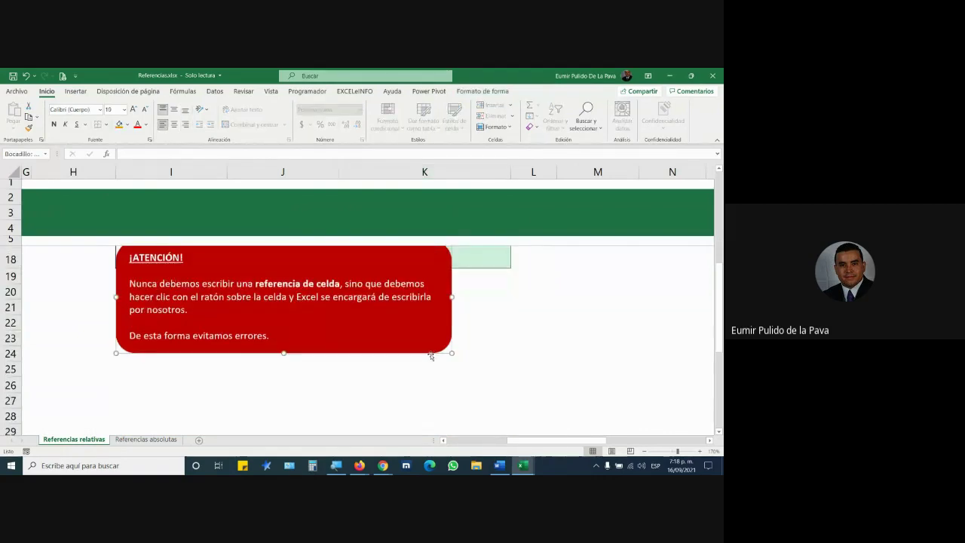
pyautogui.moveTo(431, 348); pyautogui.dragTo(487, 394)
pyautogui.scroll(4, 487, 394)
pyautogui.scroll(-5, 482, 377)
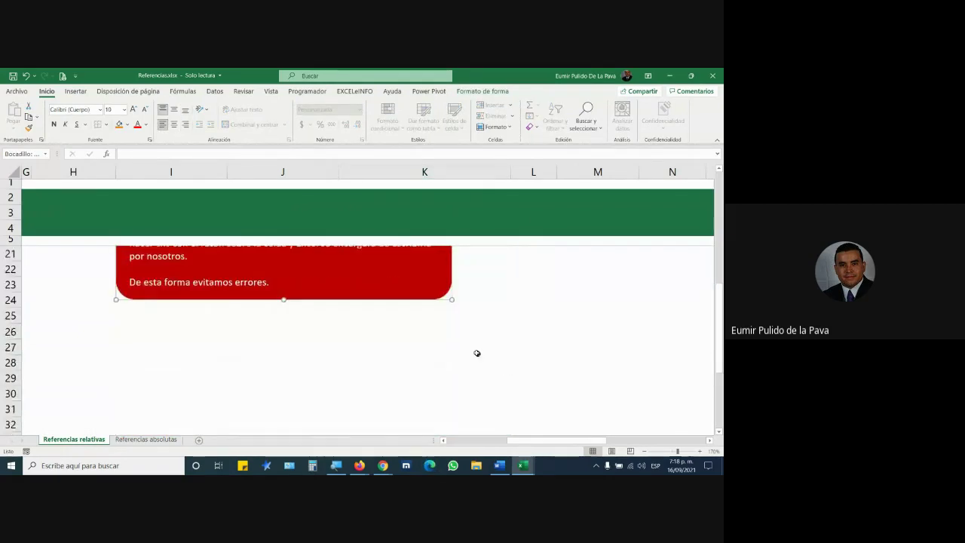
pyautogui.press('Delete')
pyautogui.scroll(3, 468, 314)
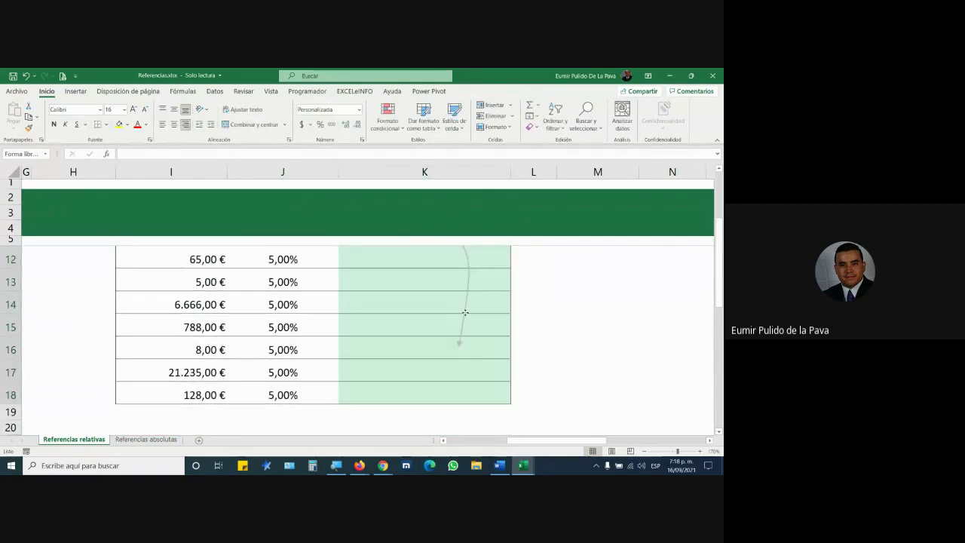
pyautogui.scroll(2, 467, 354)
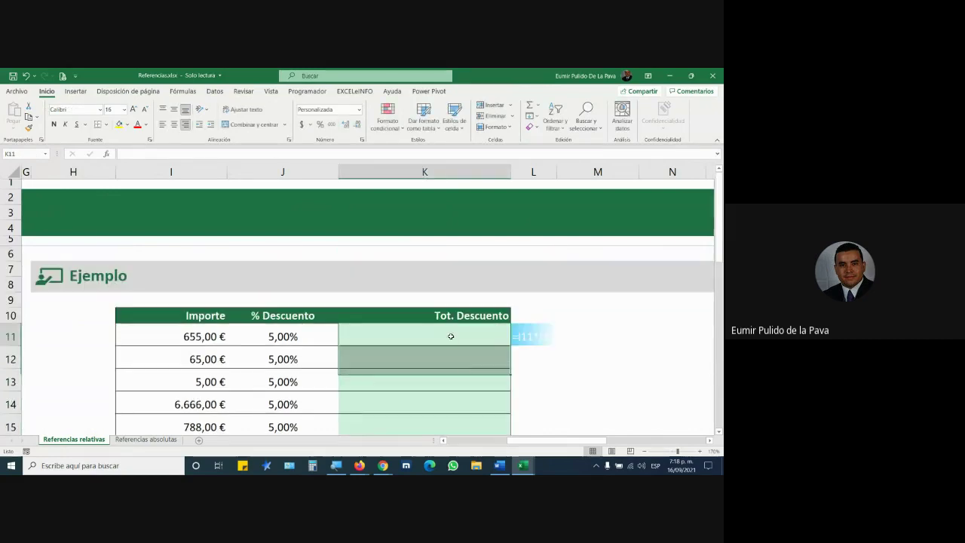
pyautogui.moveTo(467, 374); pyautogui.dragTo(451, 339)
# Select the % Descuento values J11:J18, then cell K11 for the first total.
pyautogui.scroll(-1, 313, 399)
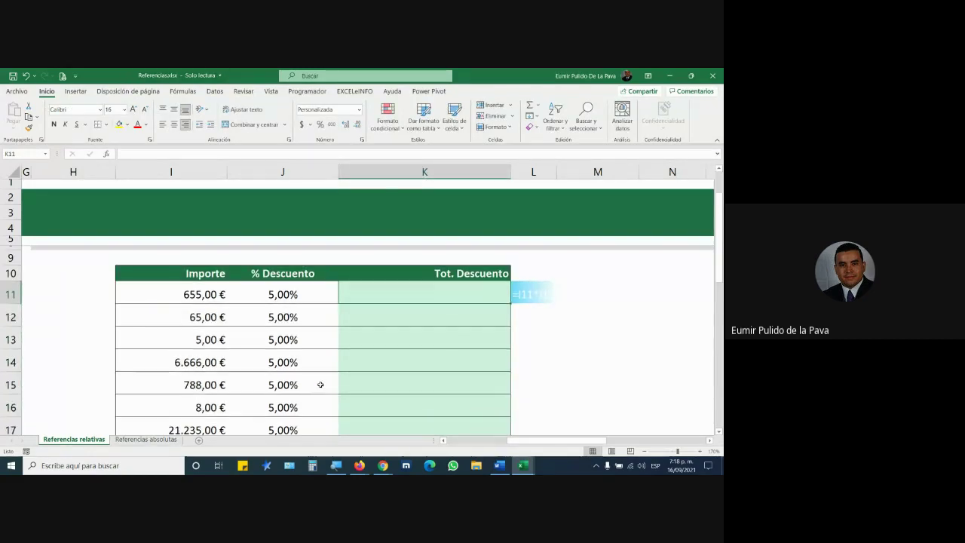
pyautogui.moveTo(193, 293)
pyautogui.mouseDown()
pyautogui.moveTo(181, 426)
pyautogui.moveTo(233, 410)
pyautogui.mouseUp()
pyautogui.scroll(1, 312, 359)
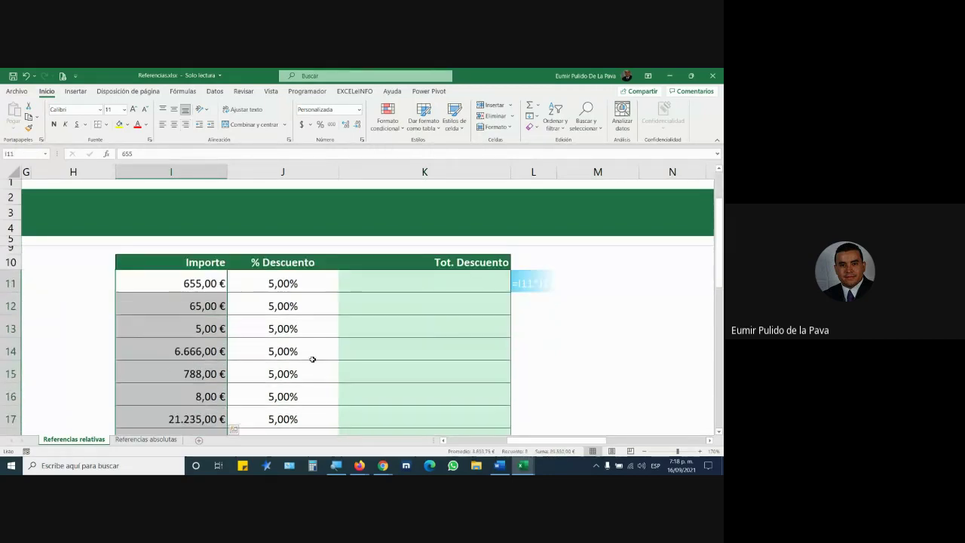
pyautogui.moveTo(276, 293); pyautogui.dragTo(276, 386)
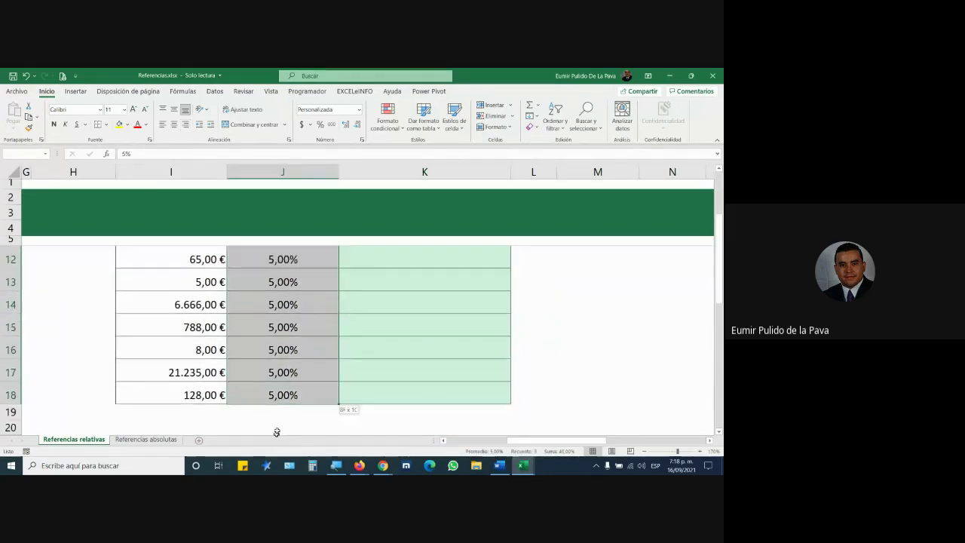
pyautogui.scroll(2, 318, 364)
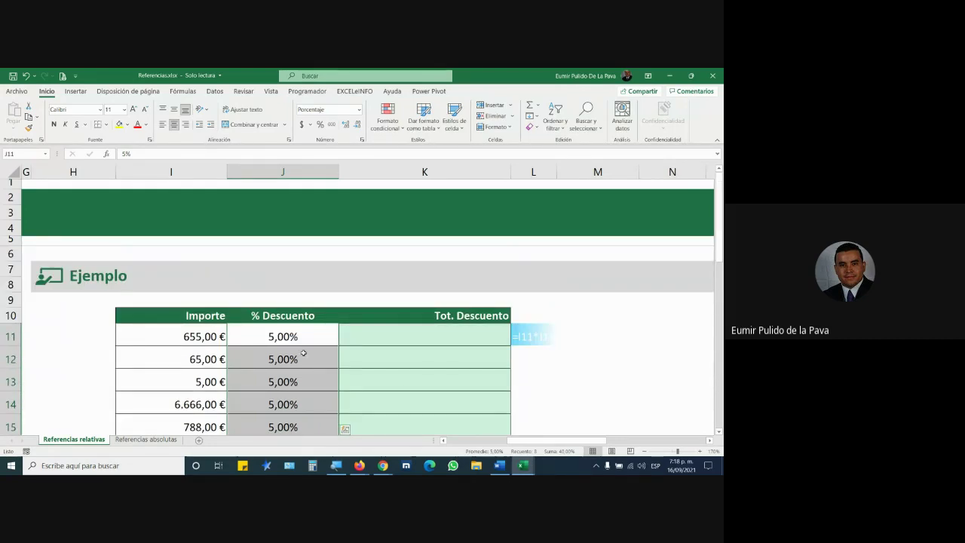
pyautogui.click(397, 337)
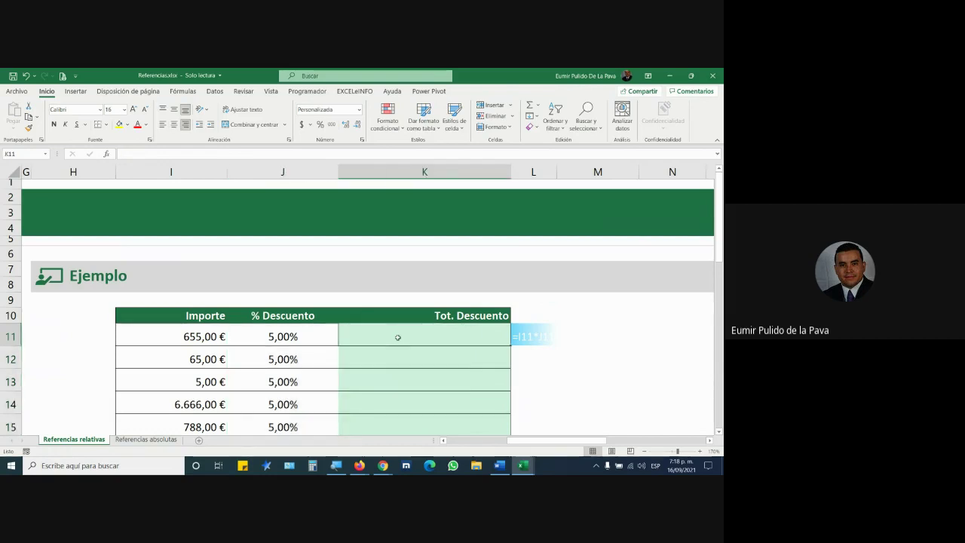
# Enter =I11*J11 in K11 so the first Tot. Descuento total shows 32,75 €.
pyautogui.write('=')
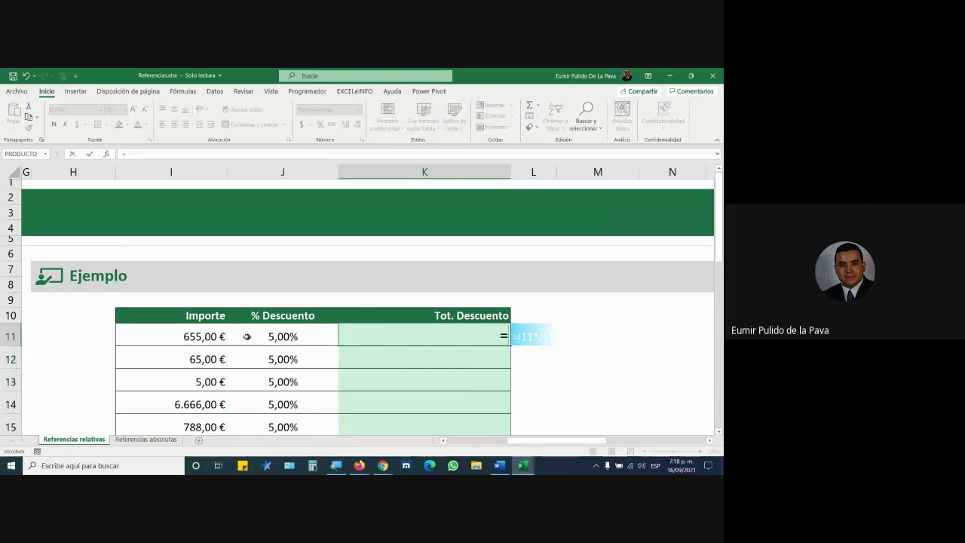
pyautogui.click(193, 337)
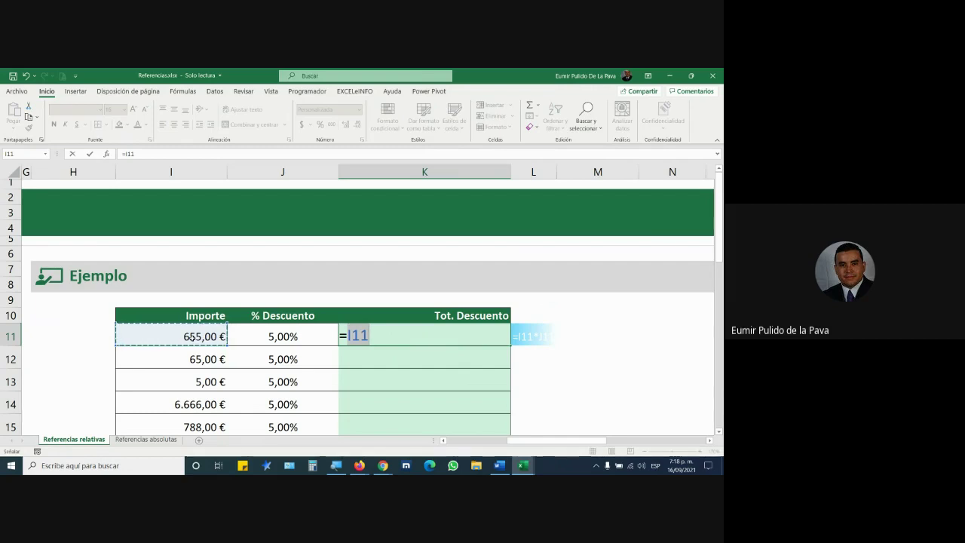
pyautogui.write('*')
pyautogui.click(309, 333)
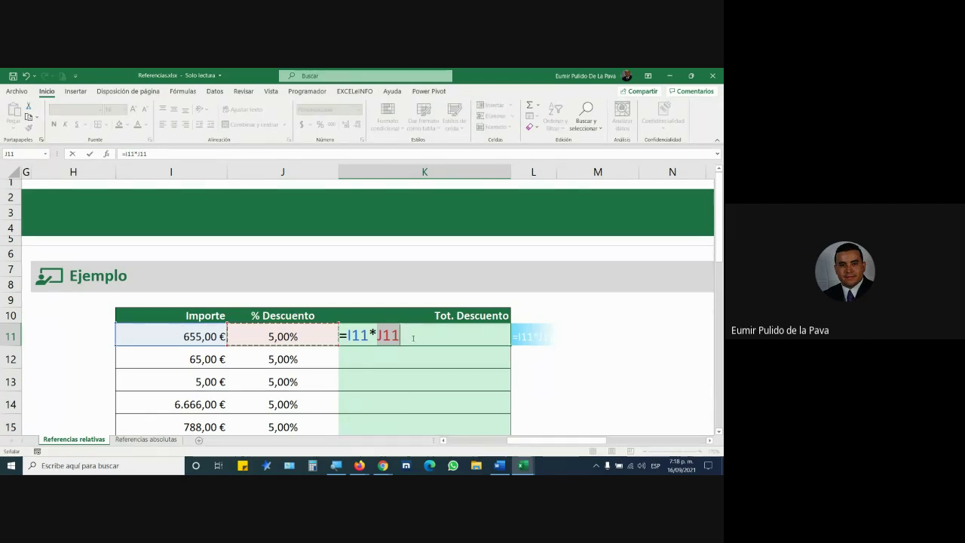
pyautogui.moveTo(399, 335); pyautogui.dragTo(348, 335)
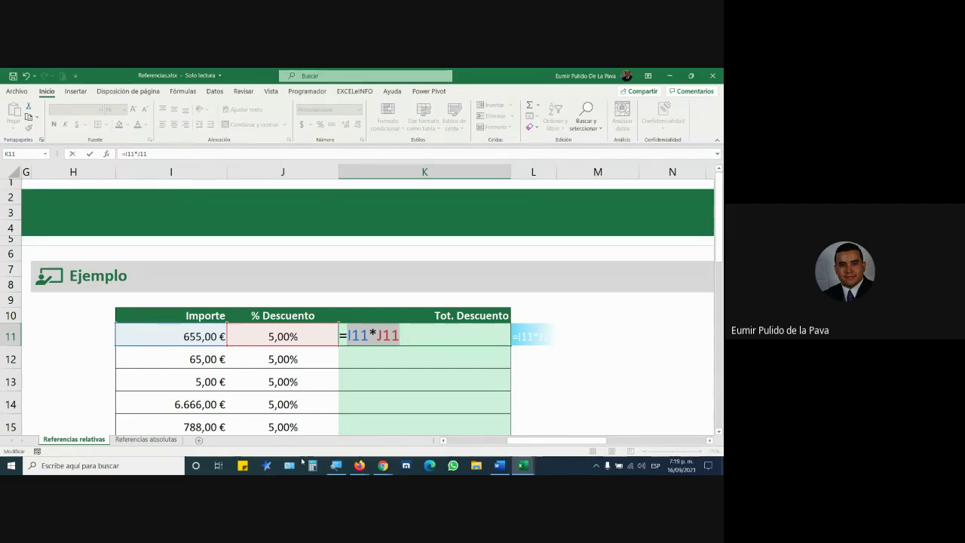
pyautogui.press('super+plus')
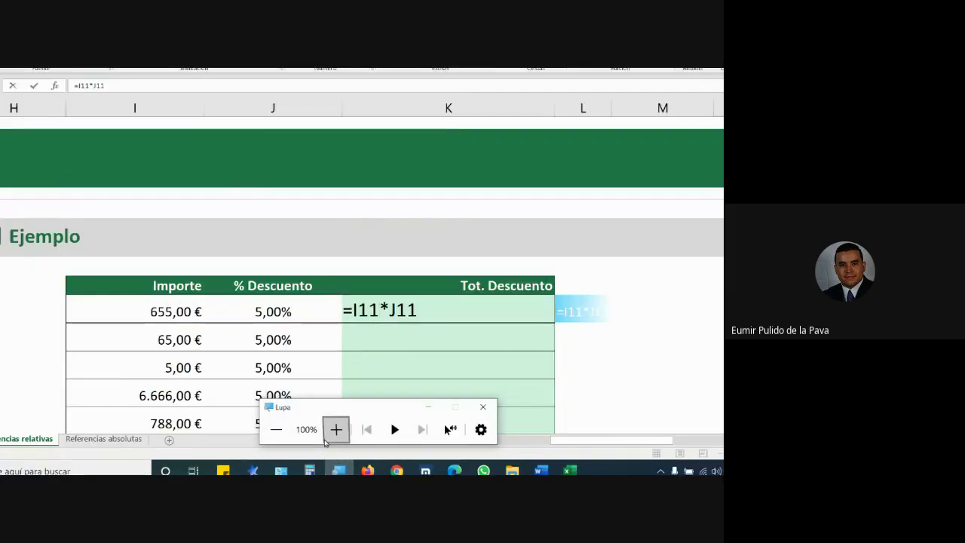
pyautogui.click(334, 431)
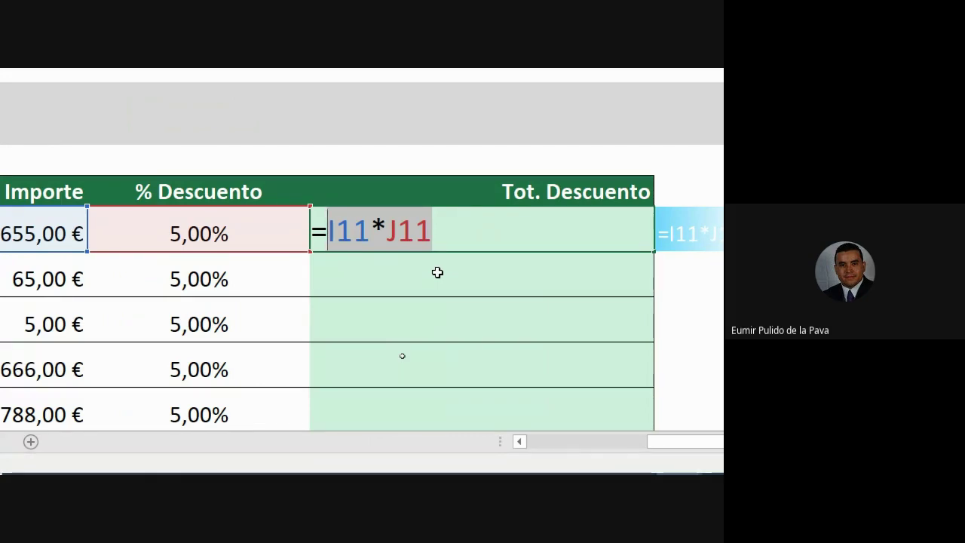
pyautogui.press('Return')
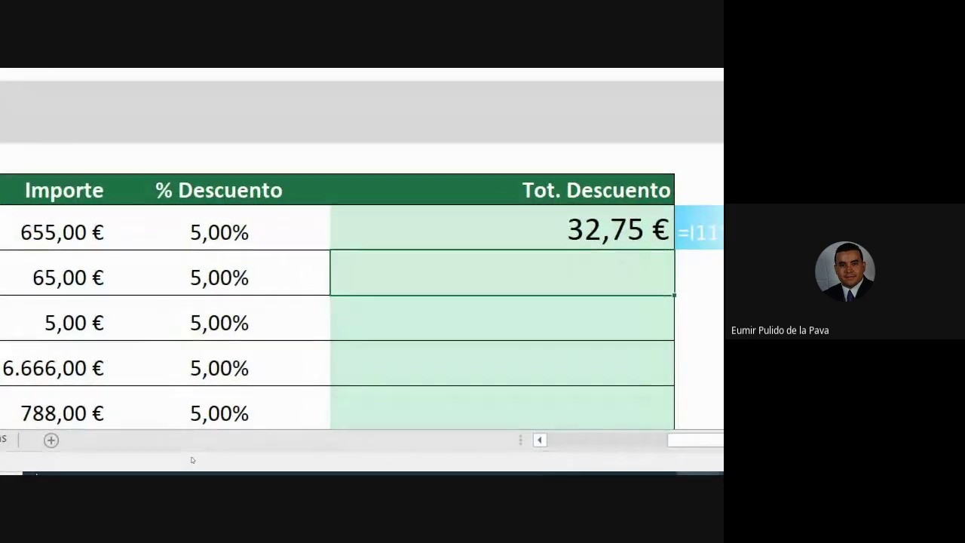
# Enter =I12*J12 in K12 to compute the row 12 discount total.
pyautogui.write('=')
pyautogui.click(38, 276)
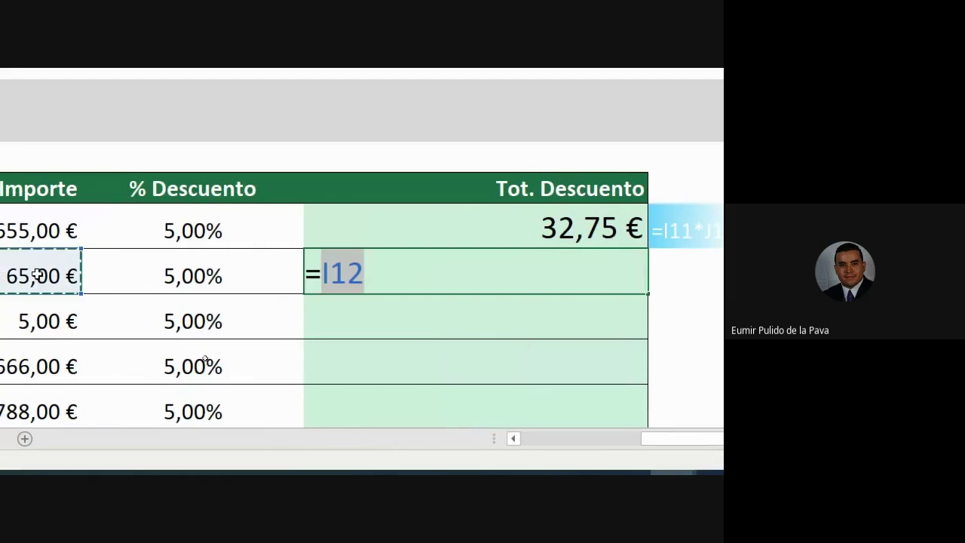
pyautogui.write('*')
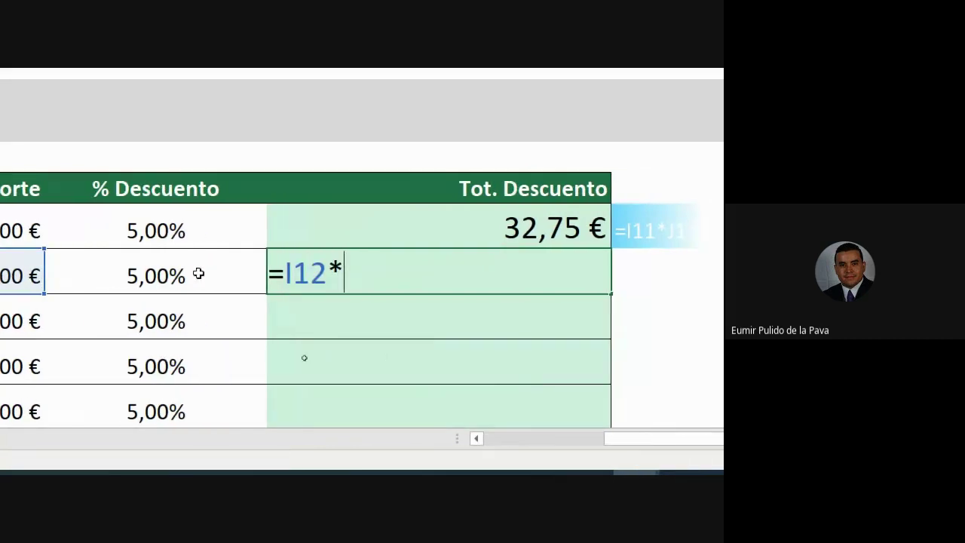
pyautogui.click(198, 273)
pyautogui.press('Return')
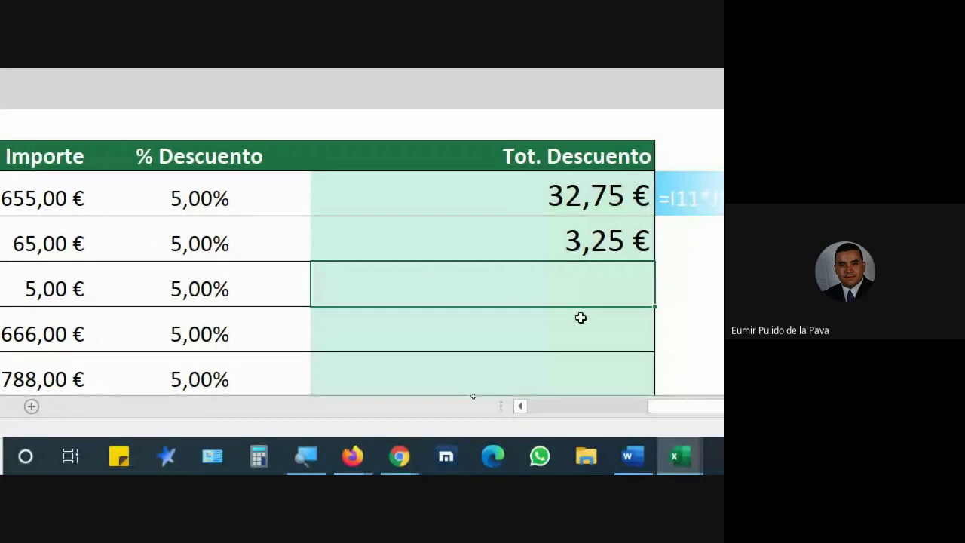
# Clear K12 and fill K11's formula down the Tot. Descuento column to the last row.
pyautogui.write('=')
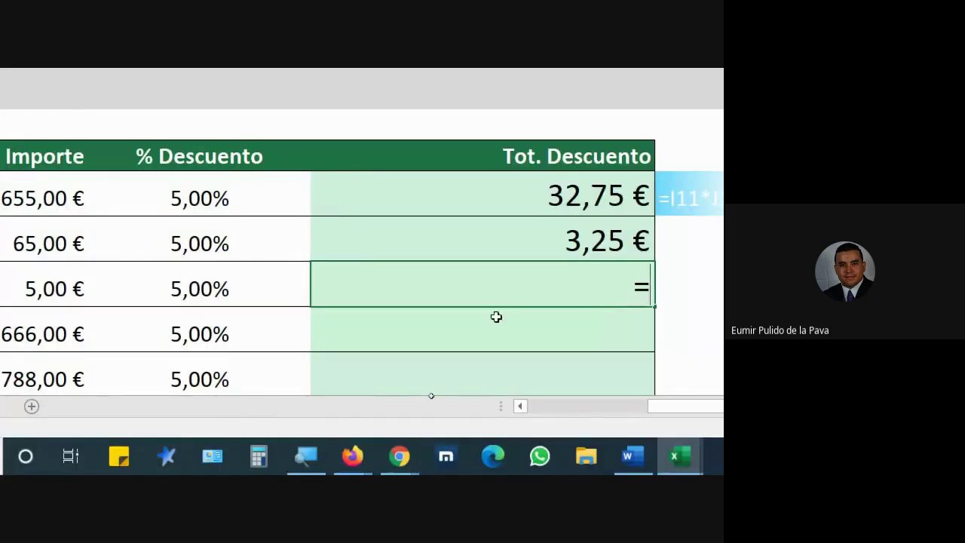
pyautogui.press('Escape')
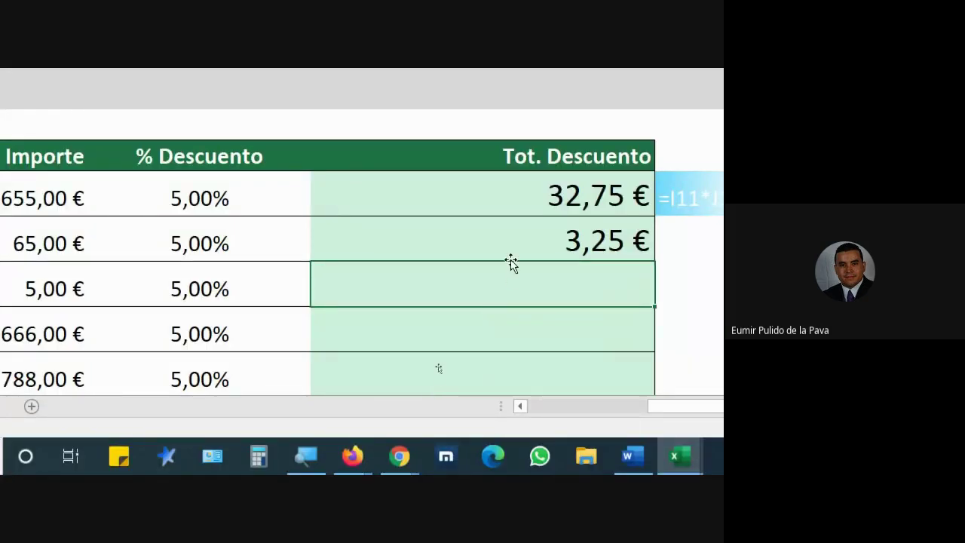
pyautogui.click(510, 251)
pyautogui.press('Delete')
pyautogui.click(516, 201)
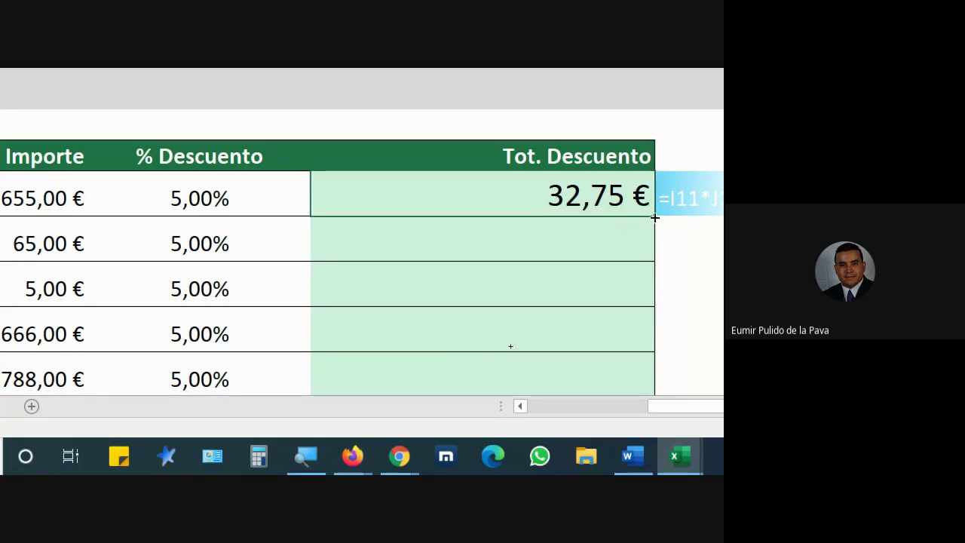
pyautogui.moveTo(654, 218)
pyautogui.mouseDown()
pyautogui.moveTo(631, 436)
pyautogui.moveTo(627, 318)
pyautogui.mouseUp()
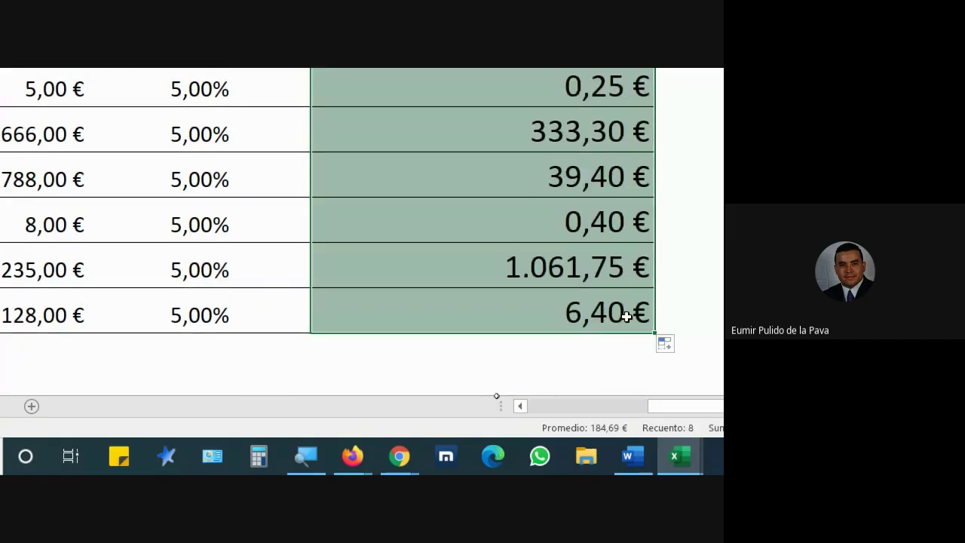
pyautogui.scroll(2, 254, 403)
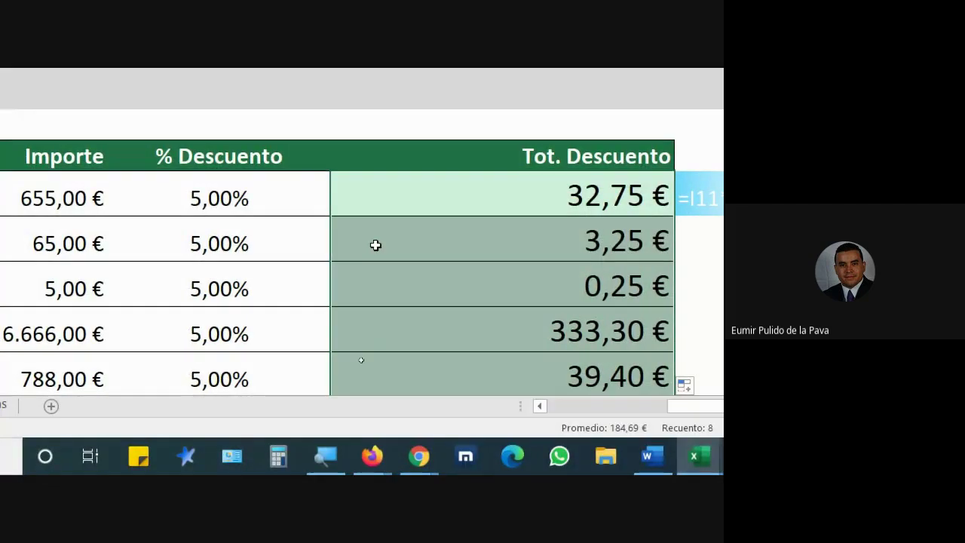
pyautogui.click(375, 245)
pyautogui.doubleClick(375, 245)
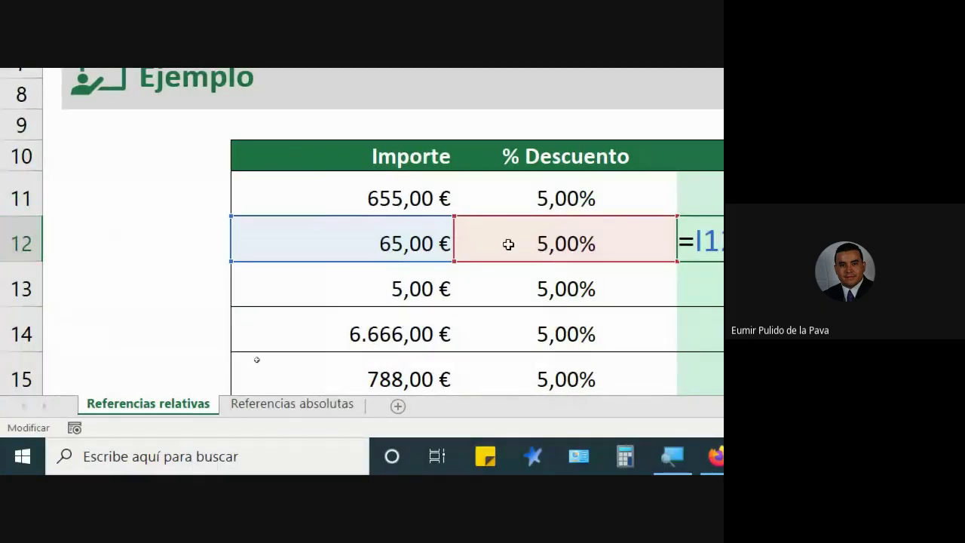
pyautogui.rightClick(217, 246)
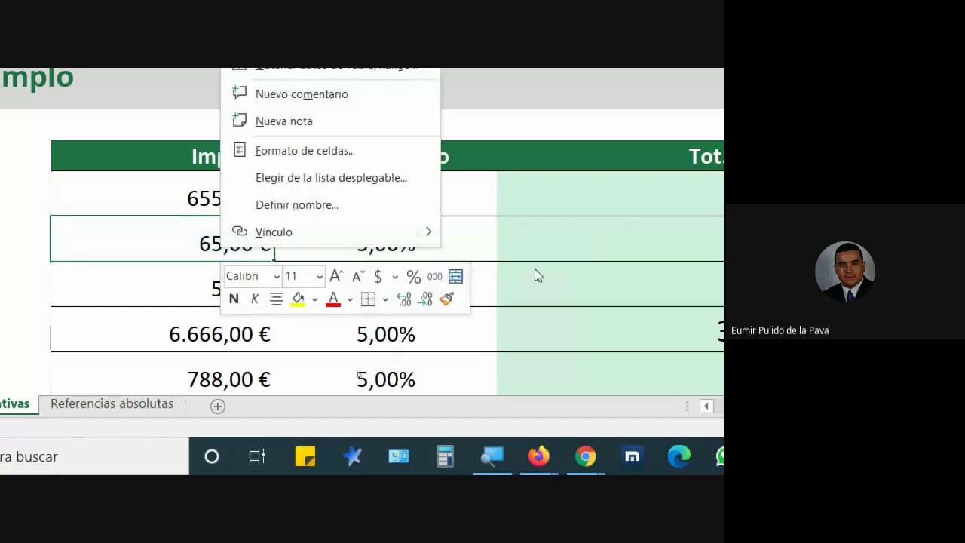
pyautogui.press('Escape')
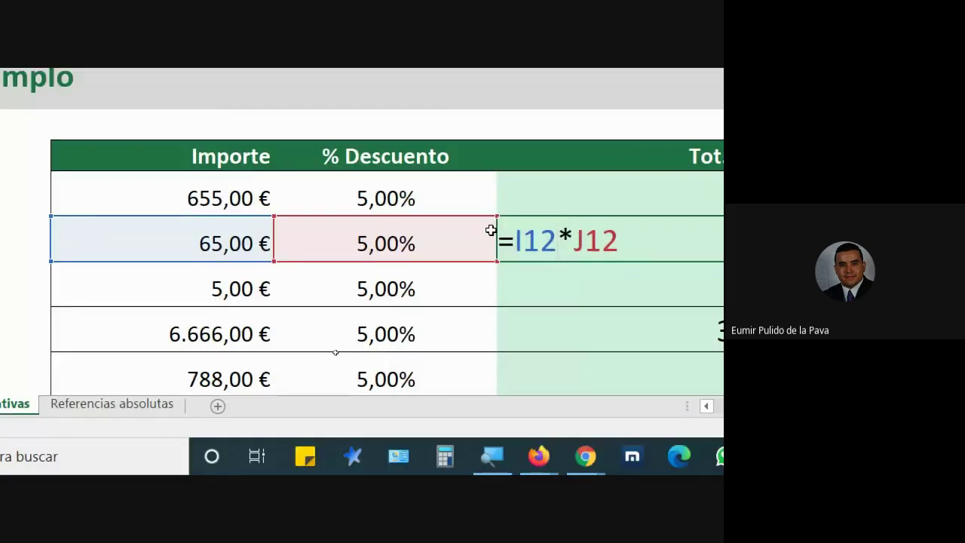
pyautogui.press('Escape')
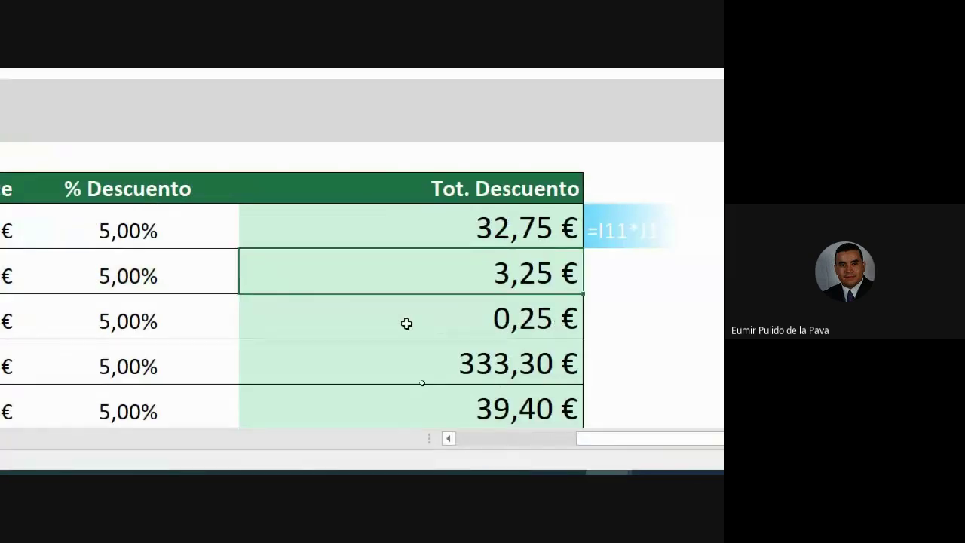
pyautogui.doubleClick(393, 329)
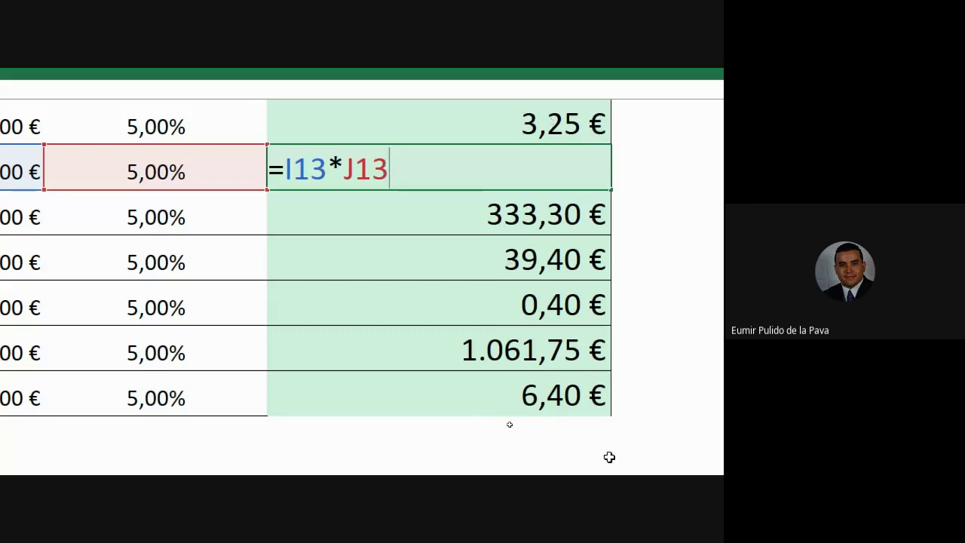
pyautogui.click(420, 406)
pyautogui.doubleClick(404, 399)
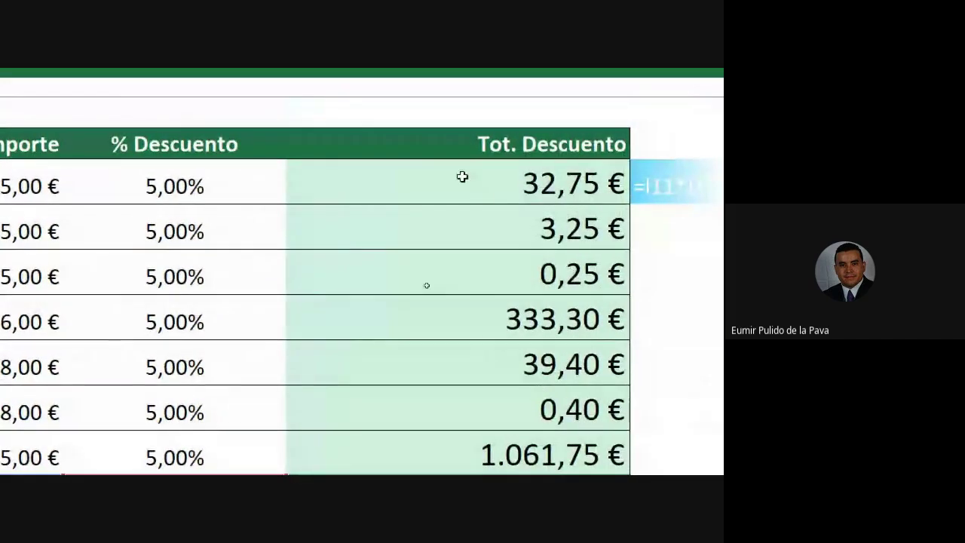
pyautogui.doubleClick(461, 178)
pyautogui.doubleClick(464, 218)
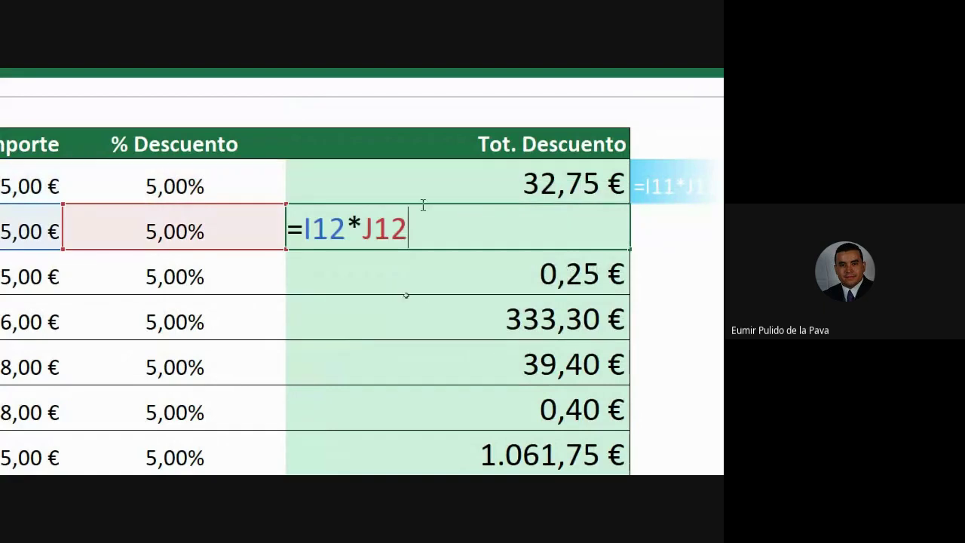
pyautogui.doubleClick(418, 277)
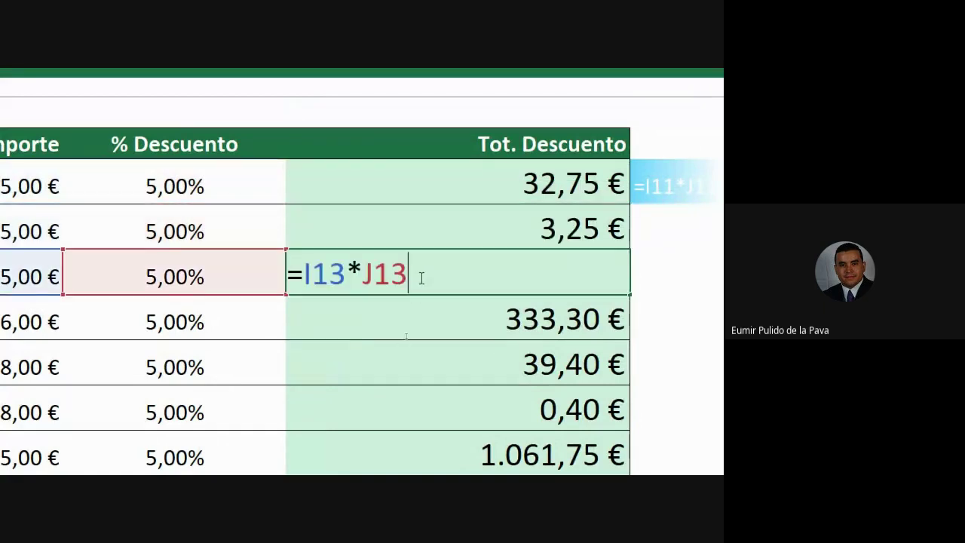
pyautogui.doubleClick(428, 309)
pyautogui.doubleClick(431, 370)
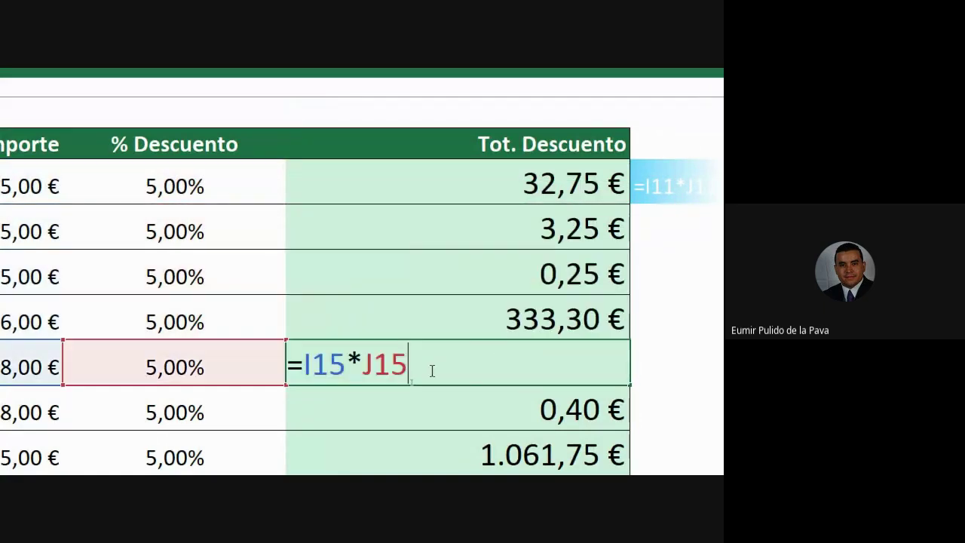
pyautogui.doubleClick(431, 400)
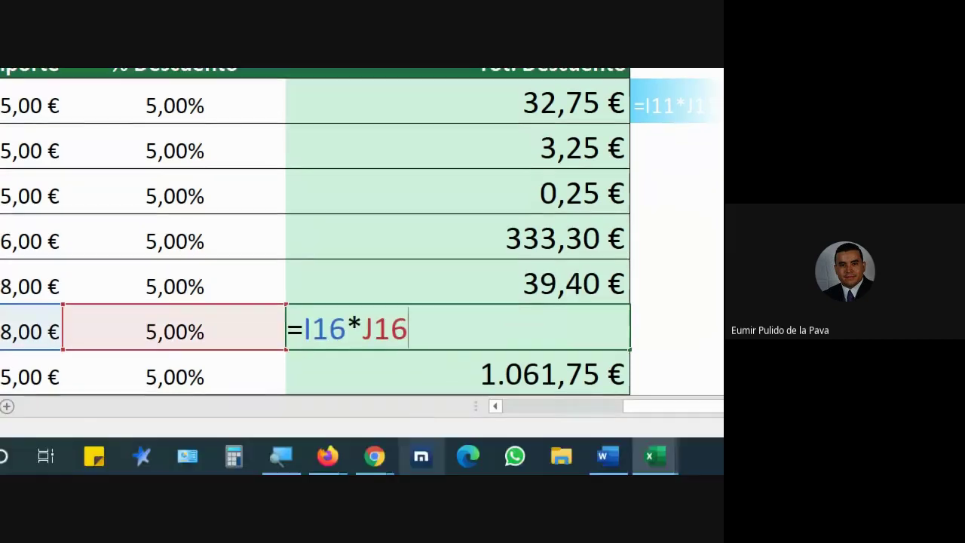
pyautogui.doubleClick(426, 376)
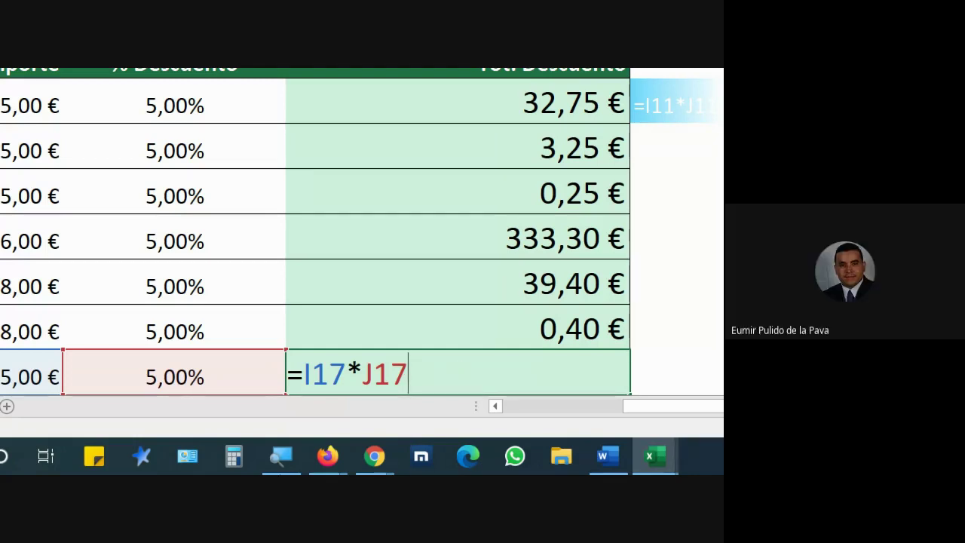
pyautogui.click(281, 460)
pyautogui.click(179, 388)
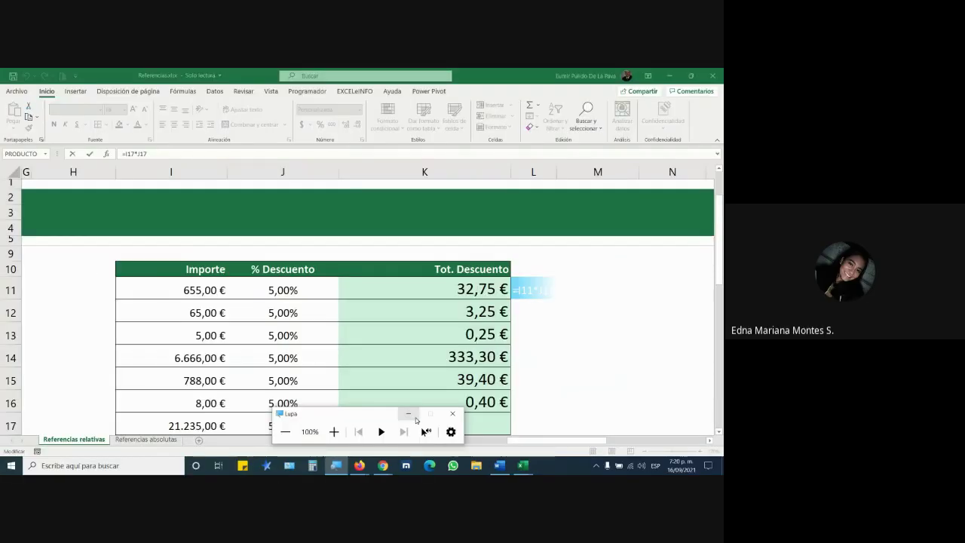
pyautogui.click(409, 414)
pyautogui.click(383, 465)
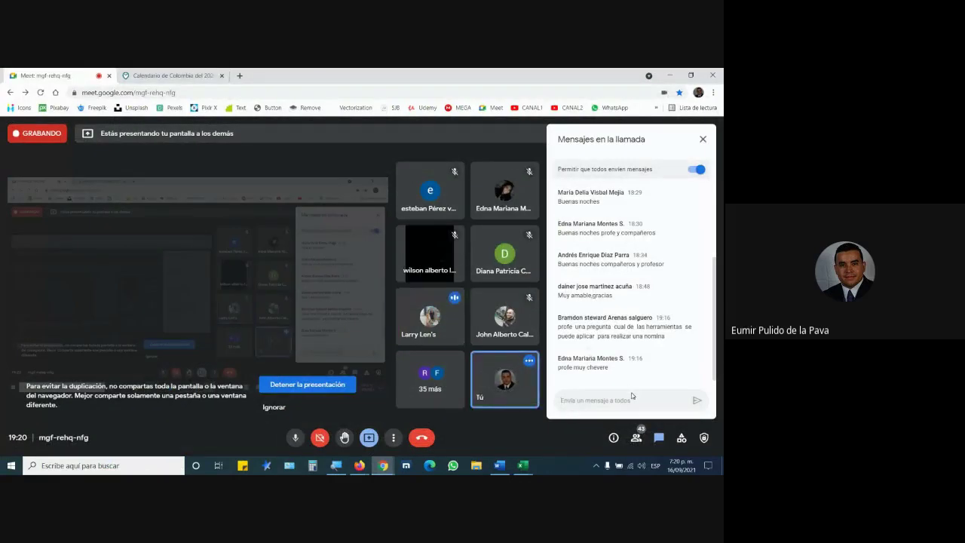
pyautogui.moveTo(523, 464)
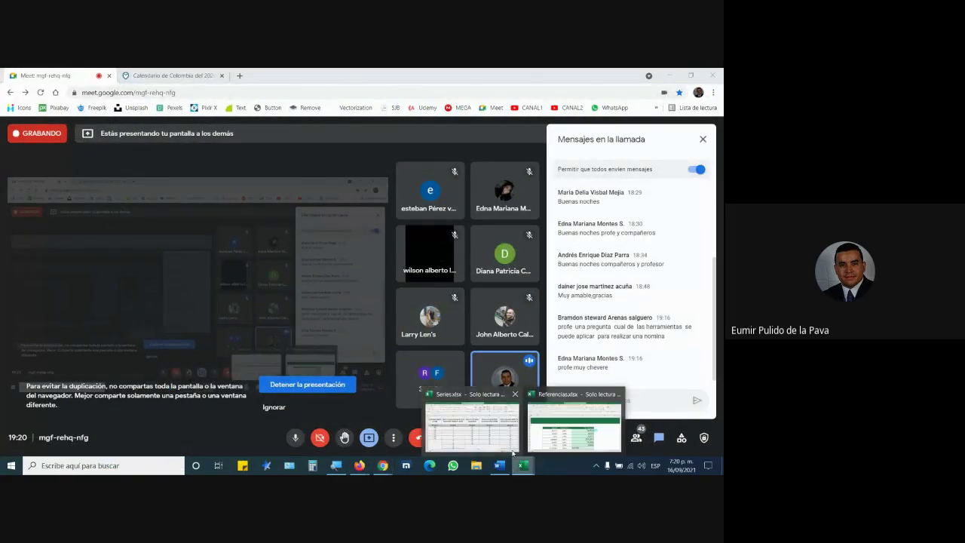
pyautogui.click(553, 436)
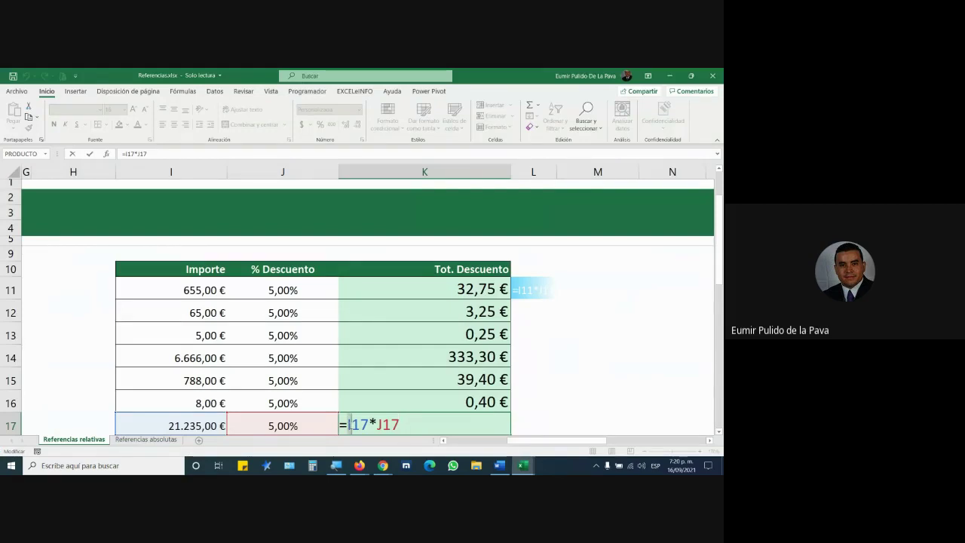
pyautogui.click(379, 425)
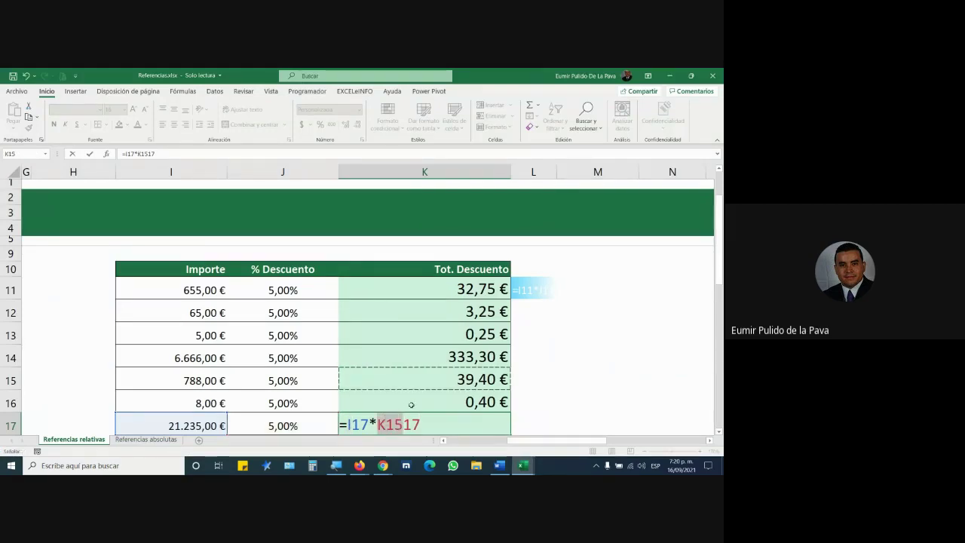
pyautogui.press('Return')
pyautogui.doubleClick(354, 408)
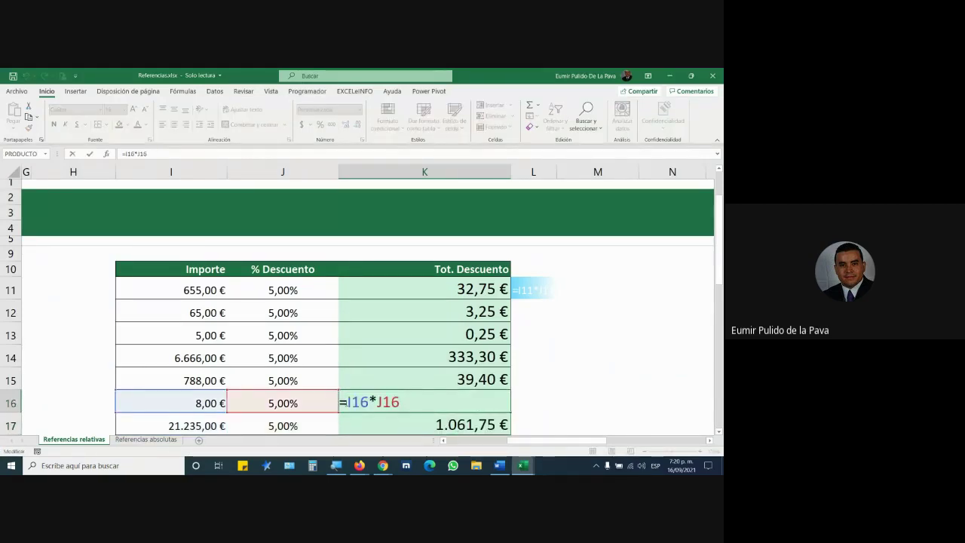
pyautogui.click(423, 380)
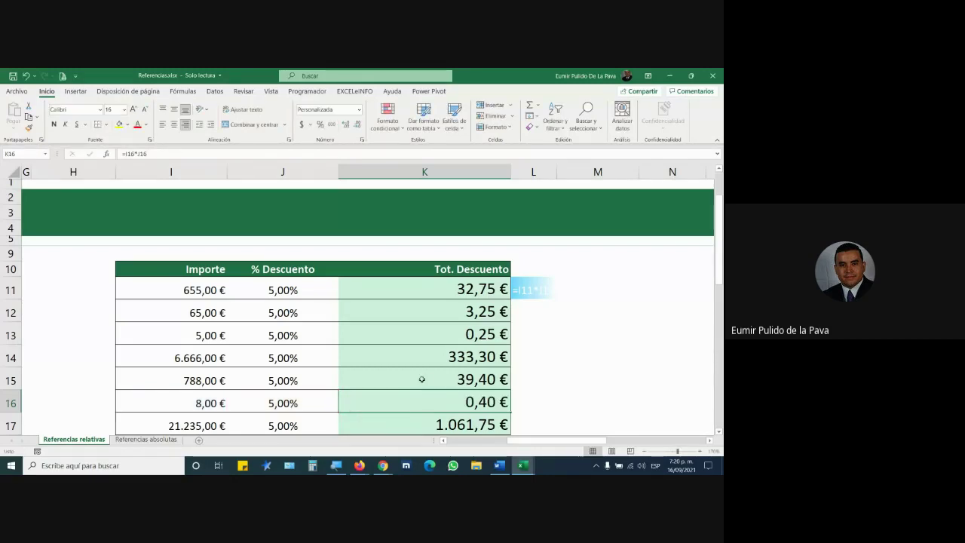
pyautogui.doubleClick(423, 378)
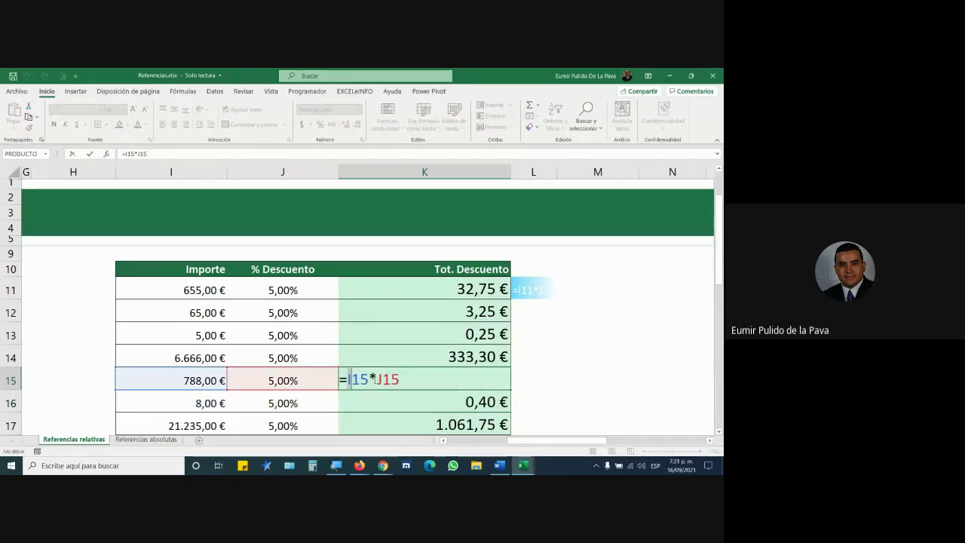
pyautogui.click(390, 405)
pyautogui.doubleClick(437, 359)
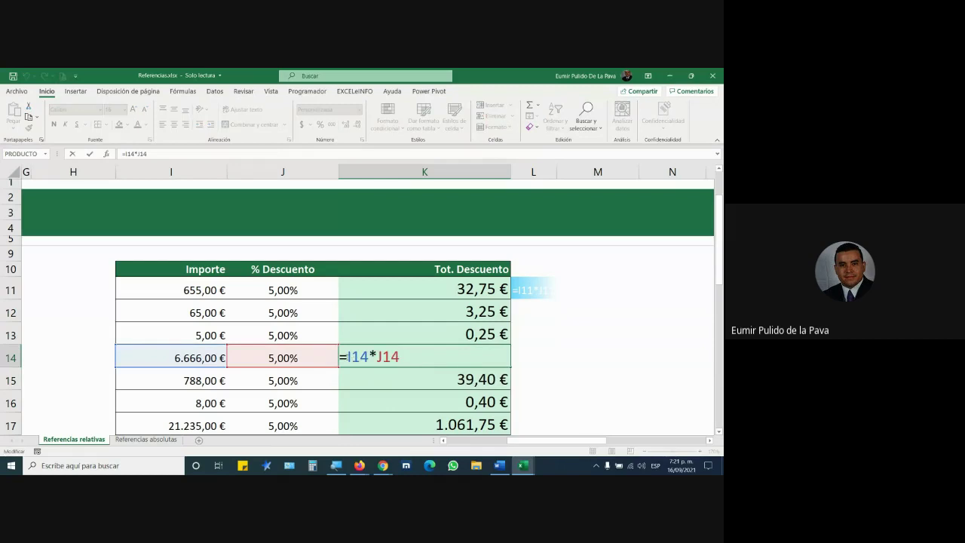
pyautogui.moveTo(376, 356); pyautogui.dragTo(392, 357)
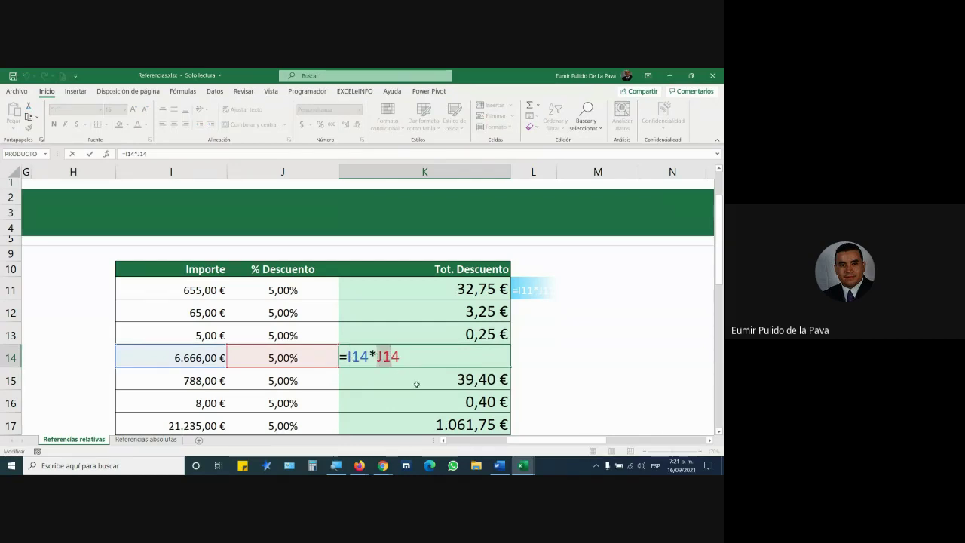
pyautogui.hotkey('ctrl', 'Return')
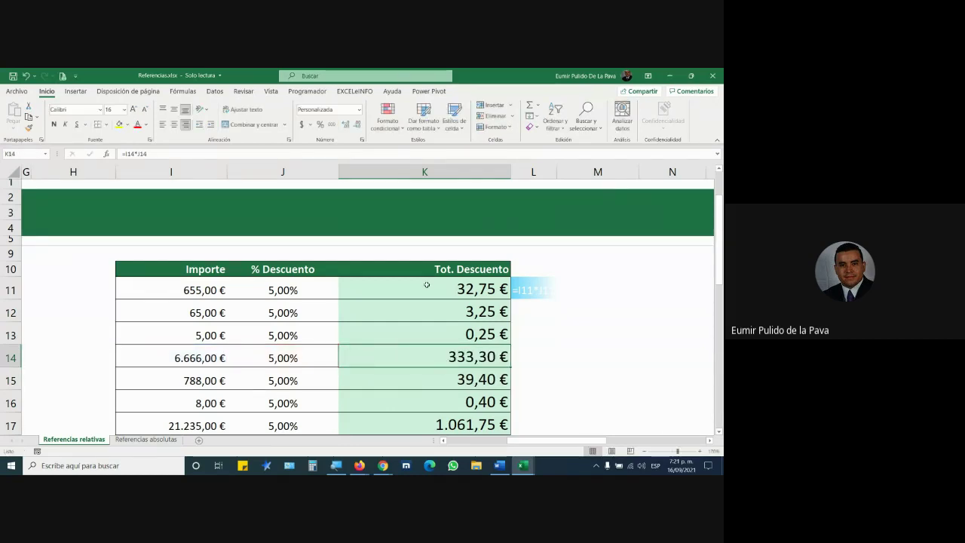
pyautogui.doubleClick(443, 317)
pyautogui.click(442, 332)
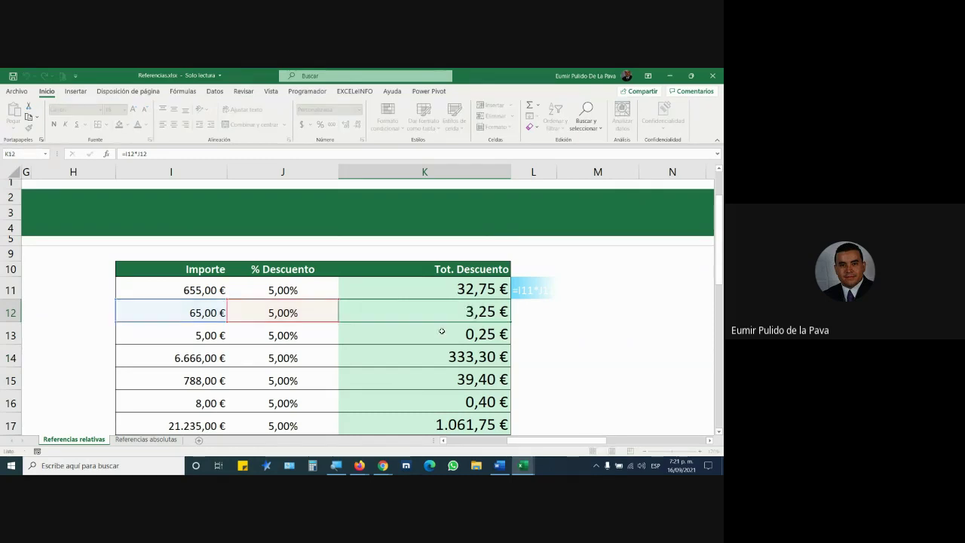
pyautogui.doubleClick(443, 332)
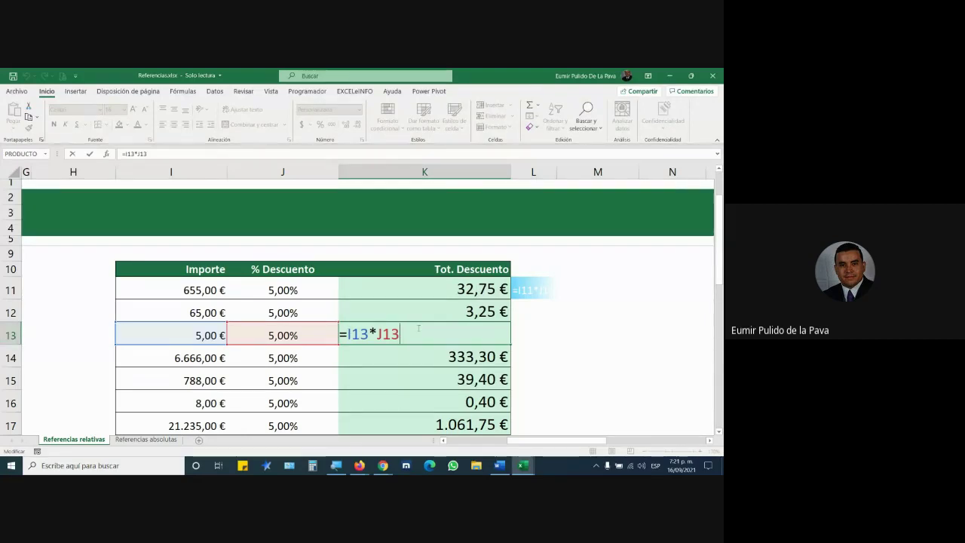
# Change K13's formula to =I11*J11 so it shows 32,75 €.
pyautogui.click(367, 334)
pyautogui.press('BackSpace')
pyautogui.write('1')
pyautogui.click(400, 335)
pyautogui.press('BackSpace')
pyautogui.write('1')
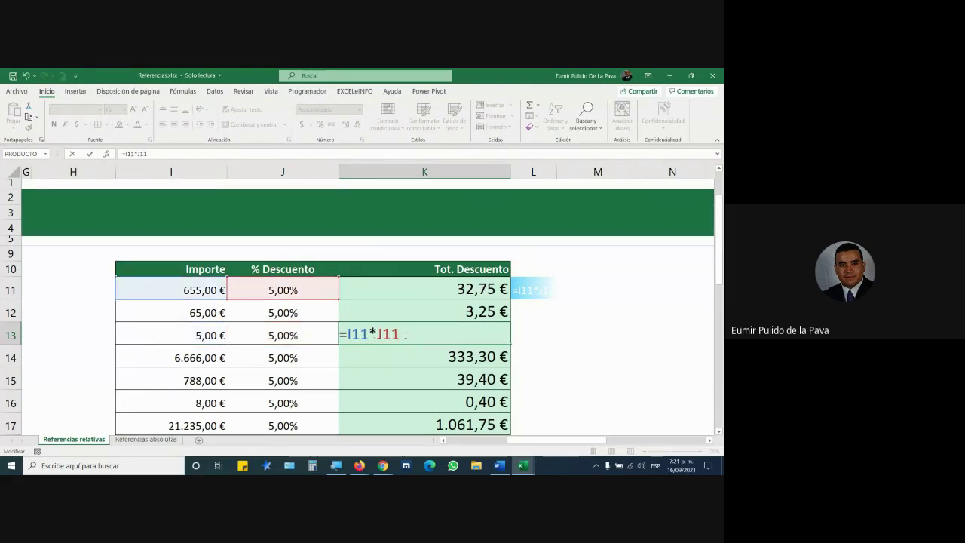
pyautogui.press('Return')
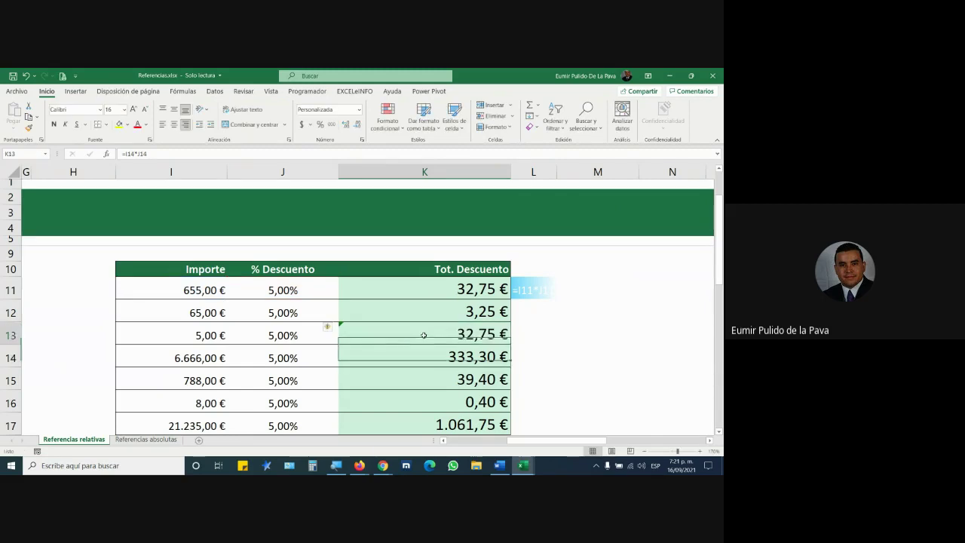
# Review the I11 reference in K13's formula, then select K11.
pyautogui.doubleClick(424, 335)
pyautogui.moveTo(348, 334); pyautogui.dragTo(382, 334)
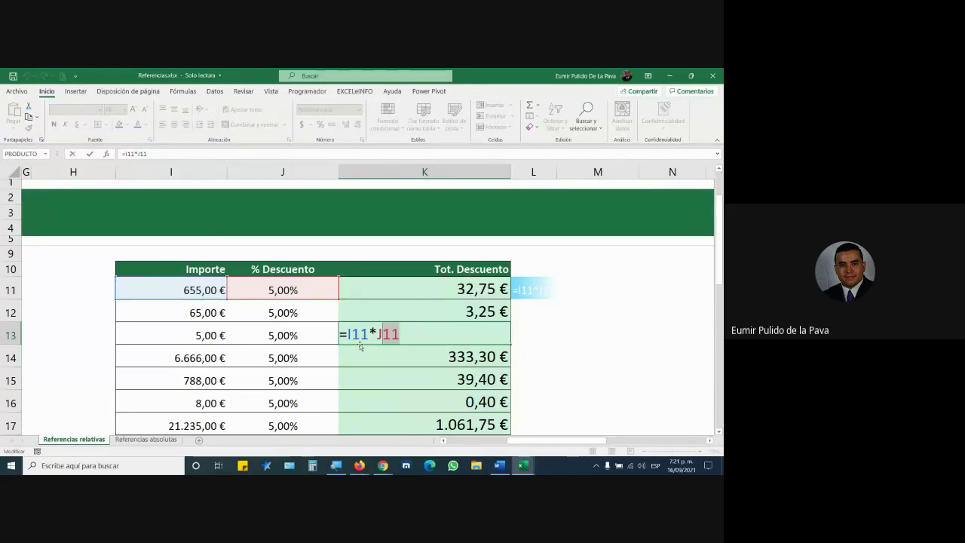
pyautogui.press('Return')
pyautogui.click(414, 288)
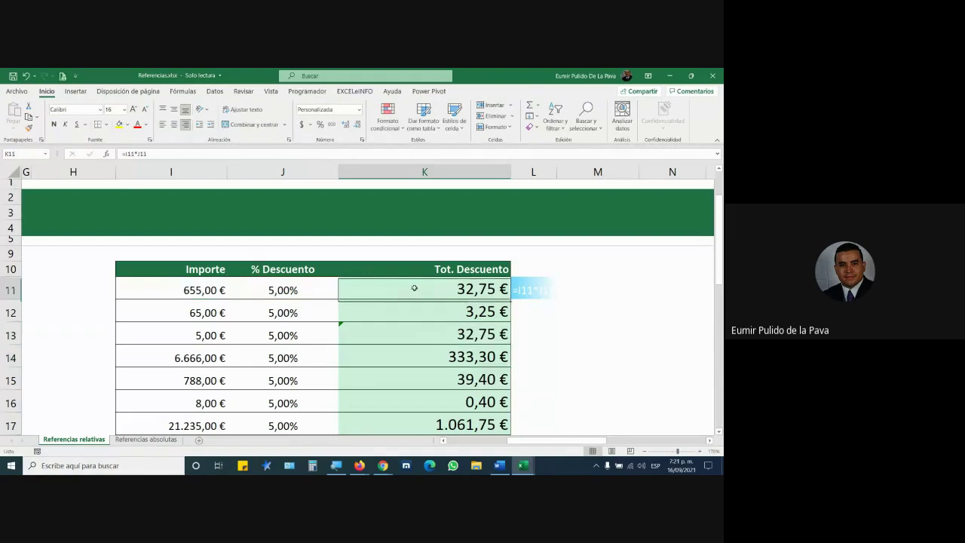
# Fill K11's formula down through K18, restoring 0,25 € in K13.
pyautogui.moveTo(509, 300)
pyautogui.mouseDown()
pyautogui.moveTo(489, 393)
pyautogui.moveTo(502, 404)
pyautogui.mouseUp()
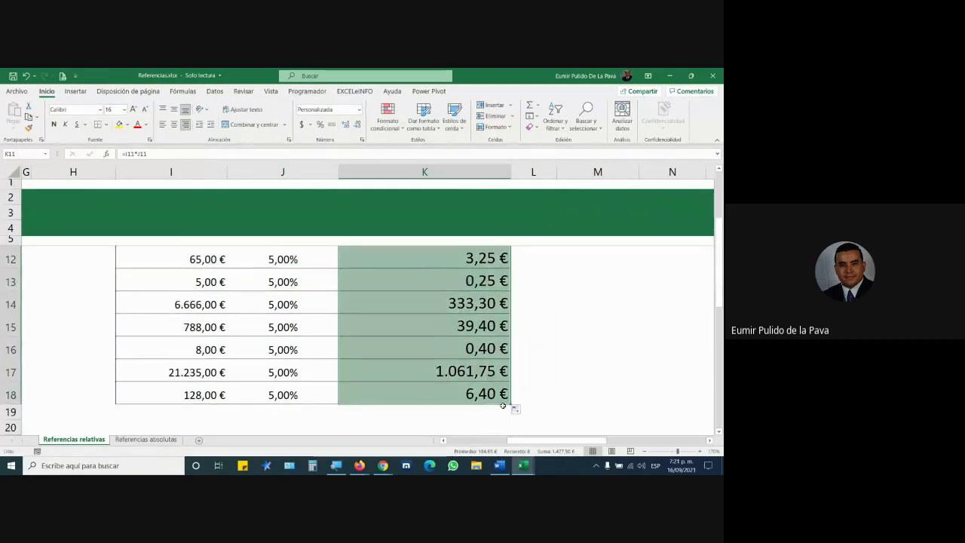
pyautogui.scroll(2, 503, 405)
pyautogui.scroll(-1, 483, 392)
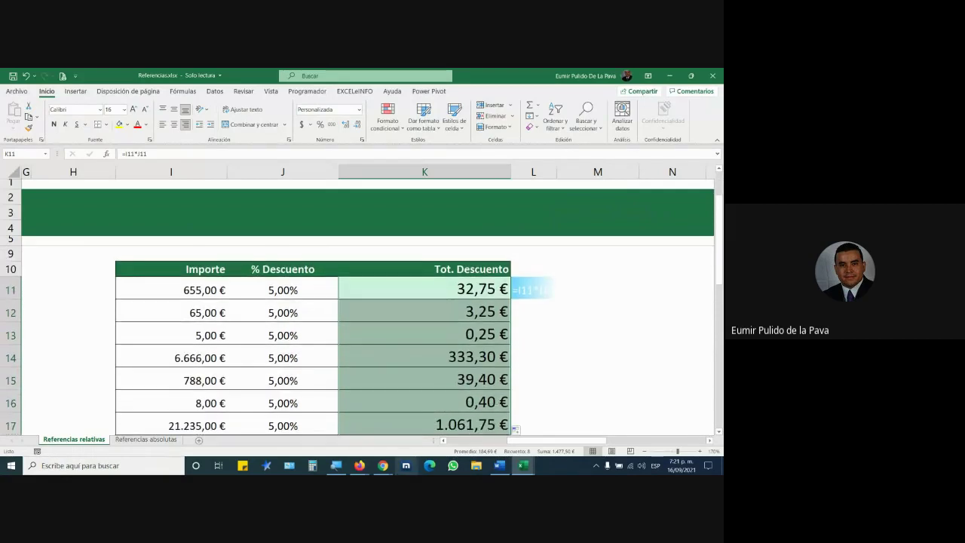
# Check the Google Meet call window, then return to Excel and select an empty cell.
pyautogui.click(383, 466)
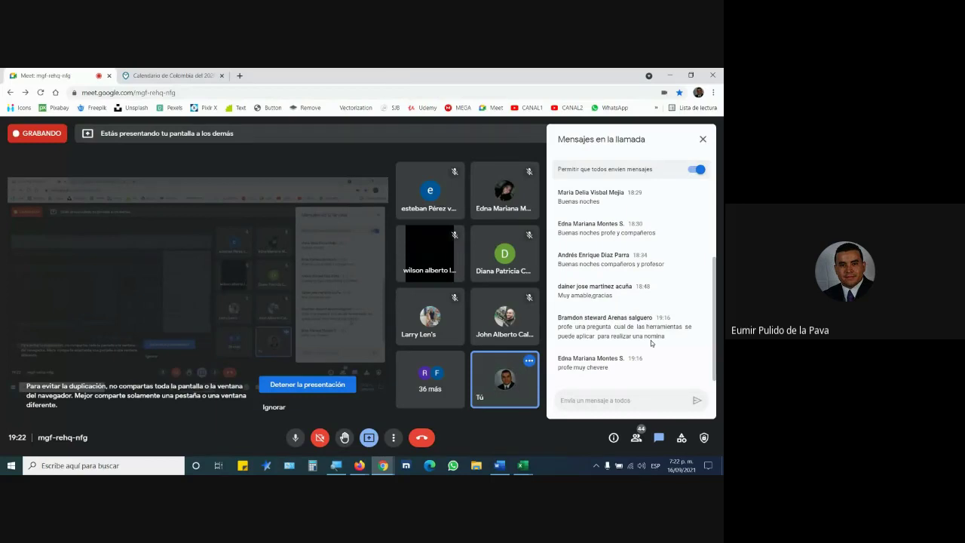
pyautogui.hotkey('alt', 'Tab')
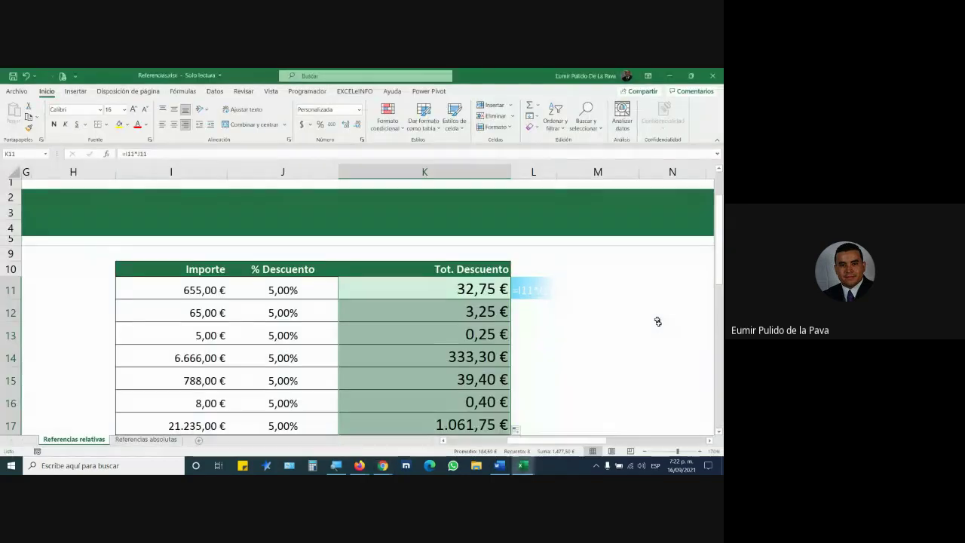
pyautogui.click(558, 332)
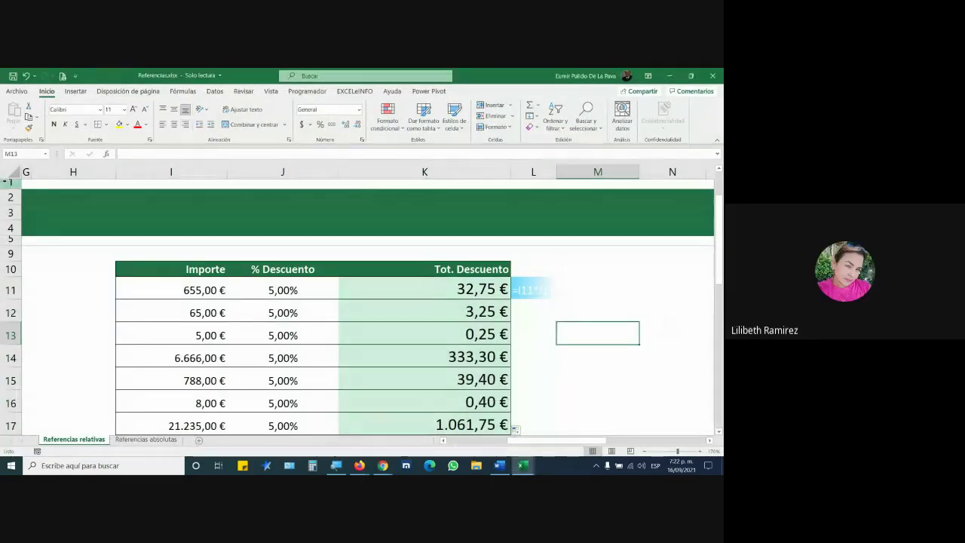
# Insert a block down-arrow shape drawn beside the Tot. Descuento column.
pyautogui.click(76, 91)
pyautogui.click(118, 130)
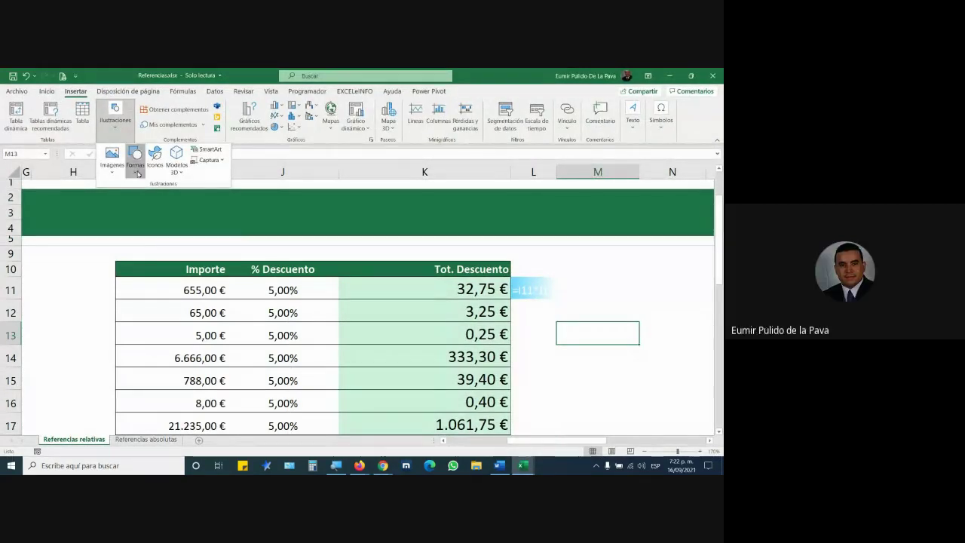
pyautogui.click(135, 164)
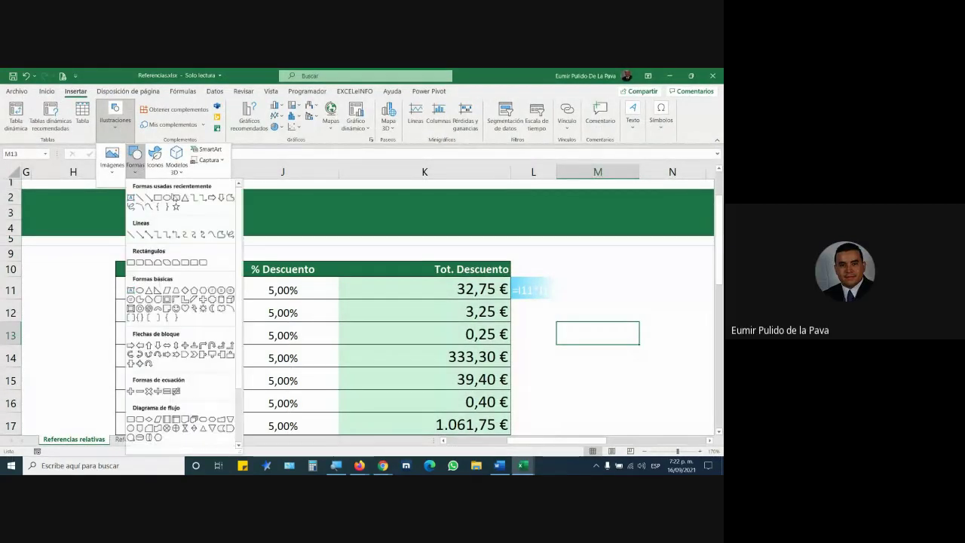
pyautogui.click(157, 347)
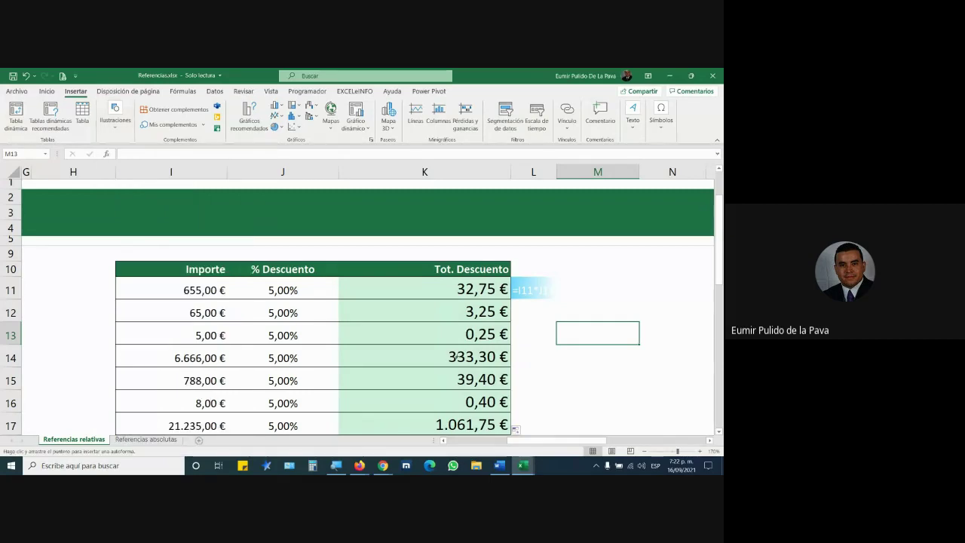
pyautogui.moveTo(515, 303); pyautogui.dragTo(574, 416)
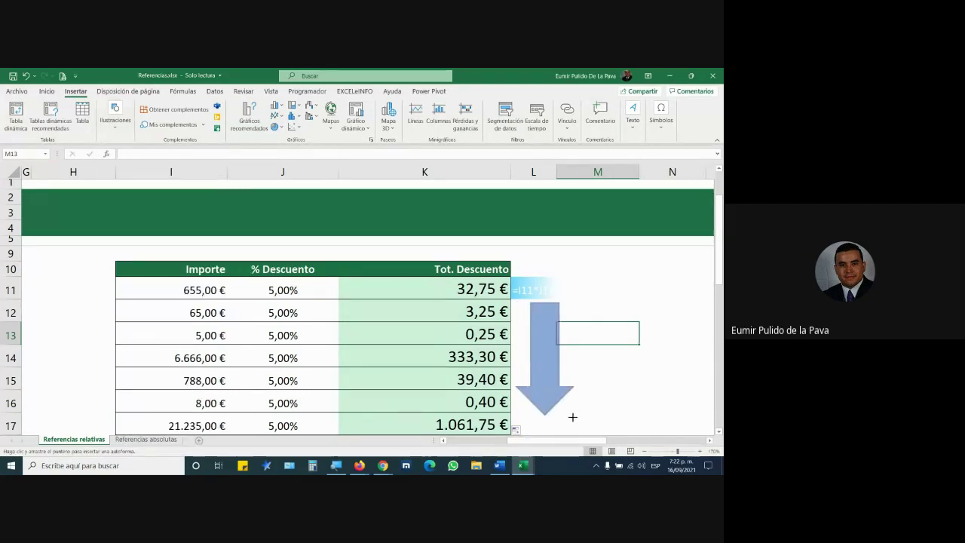
# Lengthen the arrow downward toward row 18, then select cells K12 through K18.
pyautogui.scroll(-4, 573, 327)
pyautogui.scroll(1, 570, 327)
pyautogui.scroll(1, 558, 313)
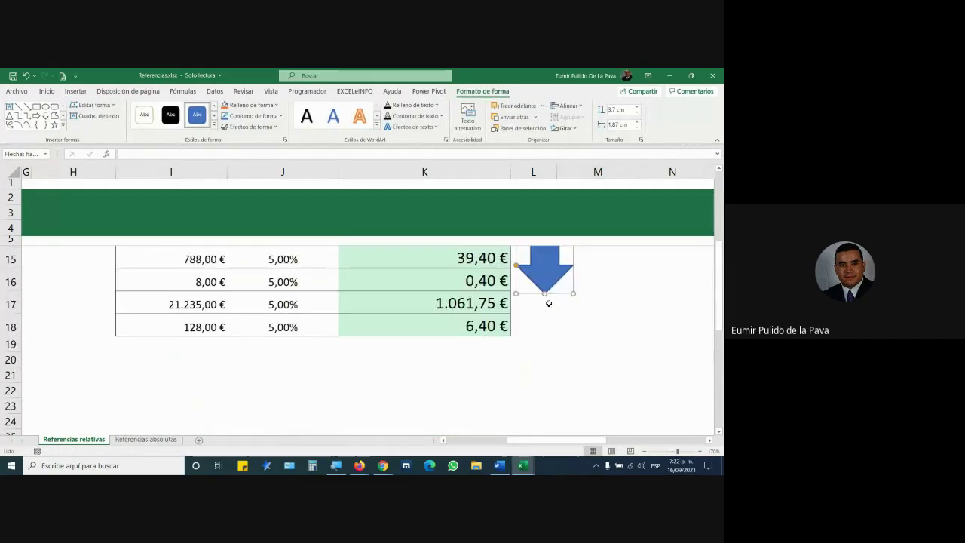
pyautogui.moveTo(549, 345); pyautogui.dragTo(549, 391)
pyautogui.scroll(2, 574, 355)
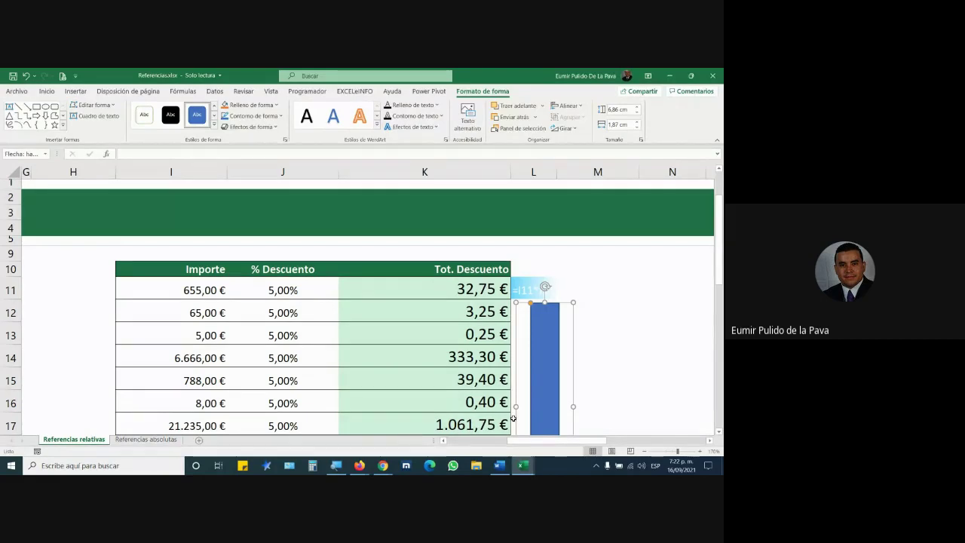
pyautogui.moveTo(480, 313); pyautogui.dragTo(469, 395)
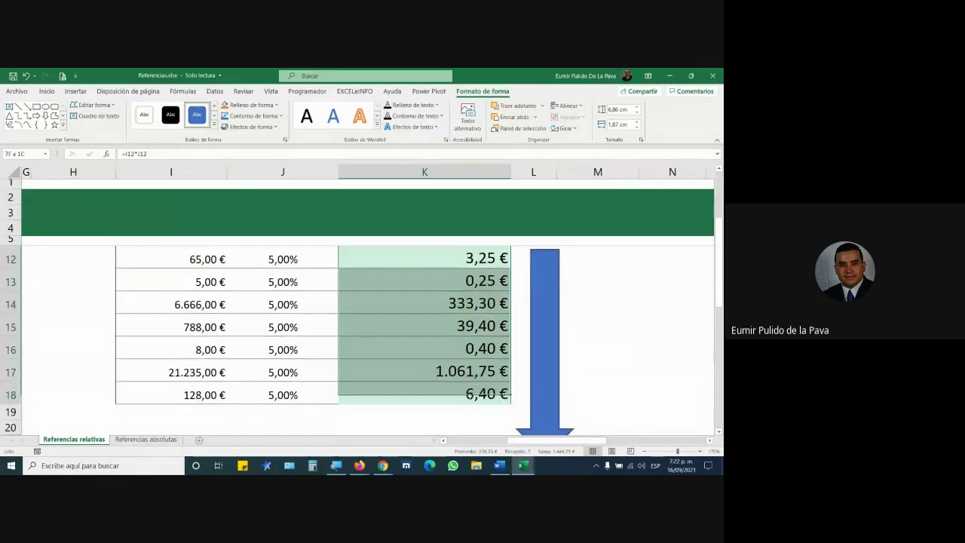
# Refill K12:K18 from K11's formula and move the blue arrow into column L.
pyautogui.press('F2')
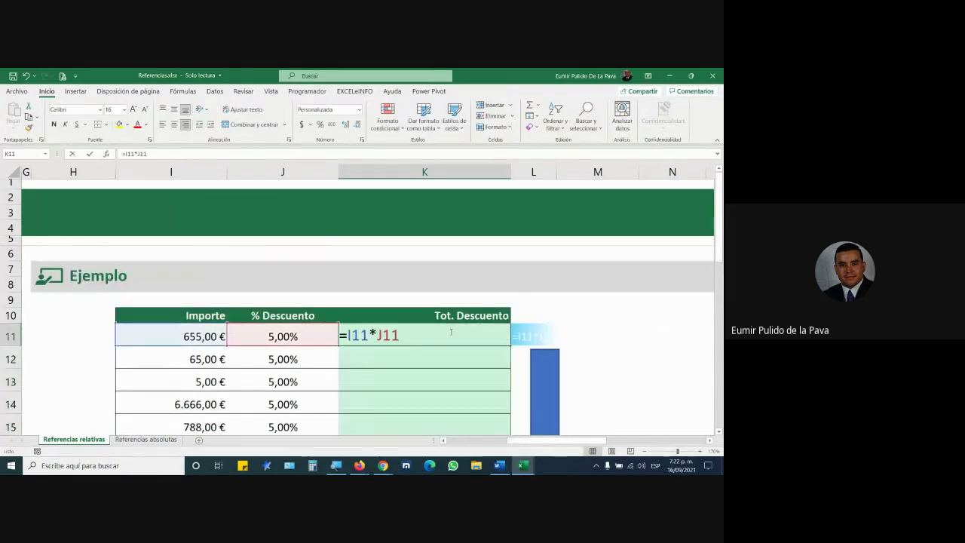
pyautogui.hotkey('ctrl', 'Return')
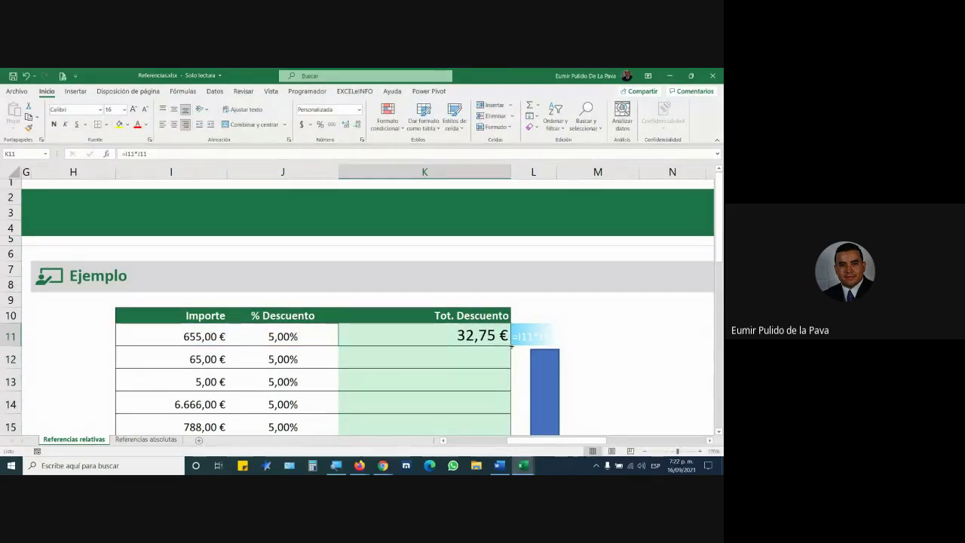
pyautogui.moveTo(512, 345); pyautogui.dragTo(517, 402)
pyautogui.scroll(2, 538, 362)
pyautogui.moveTo(540, 257)
pyautogui.mouseDown()
pyautogui.moveTo(474, 368)
pyautogui.moveTo(550, 366)
pyautogui.moveTo(550, 344)
pyautogui.mouseUp()
pyautogui.scroll(-1, 456, 315)
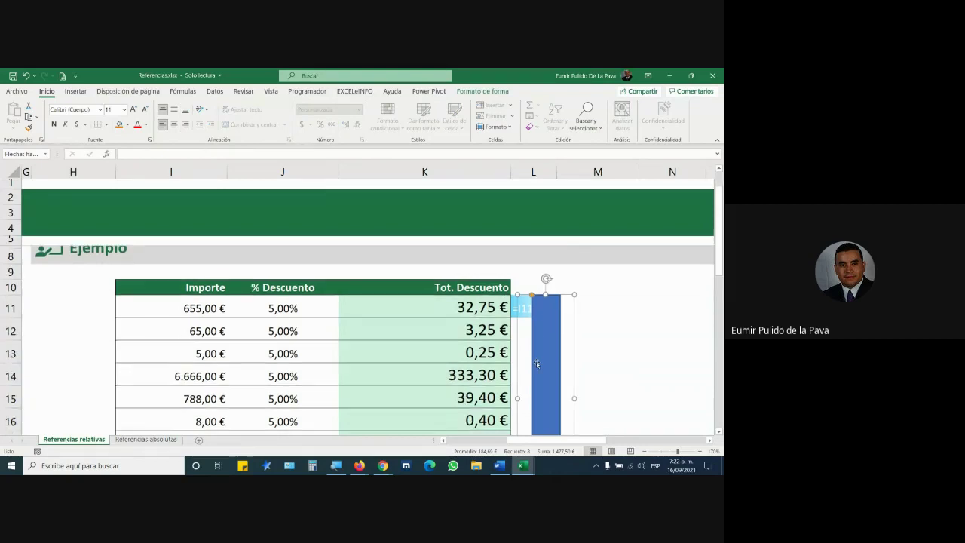
pyautogui.doubleClick(448, 310)
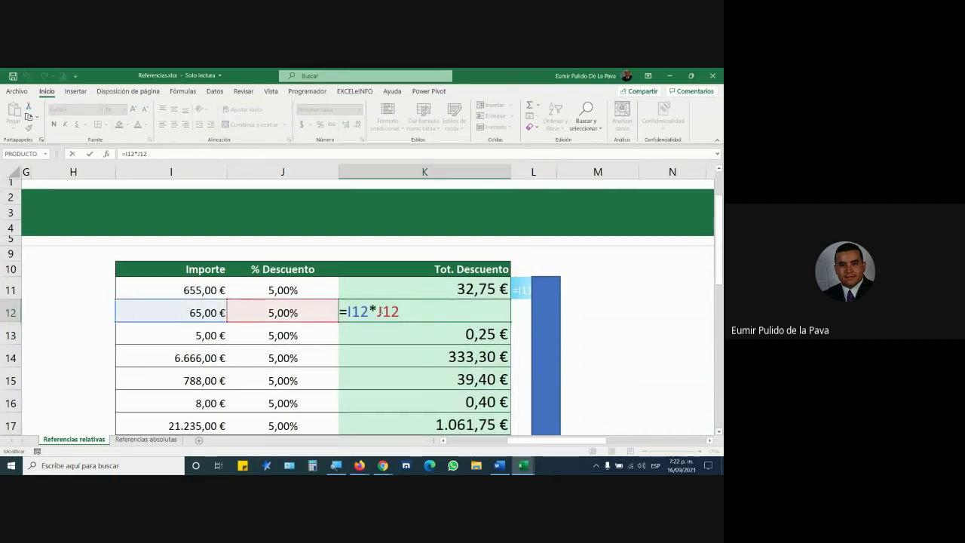
pyautogui.doubleClick(383, 312)
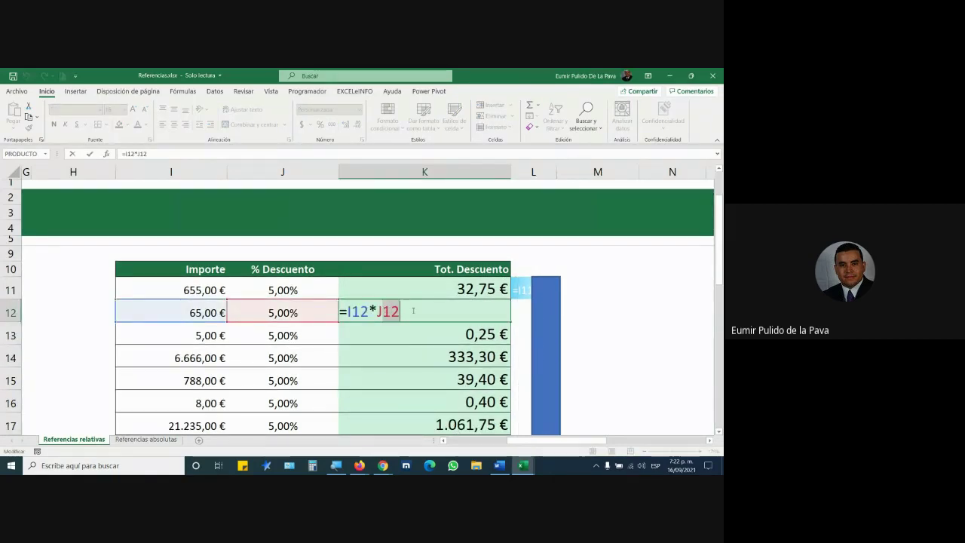
pyautogui.doubleClick(357, 312)
pyautogui.press('Escape')
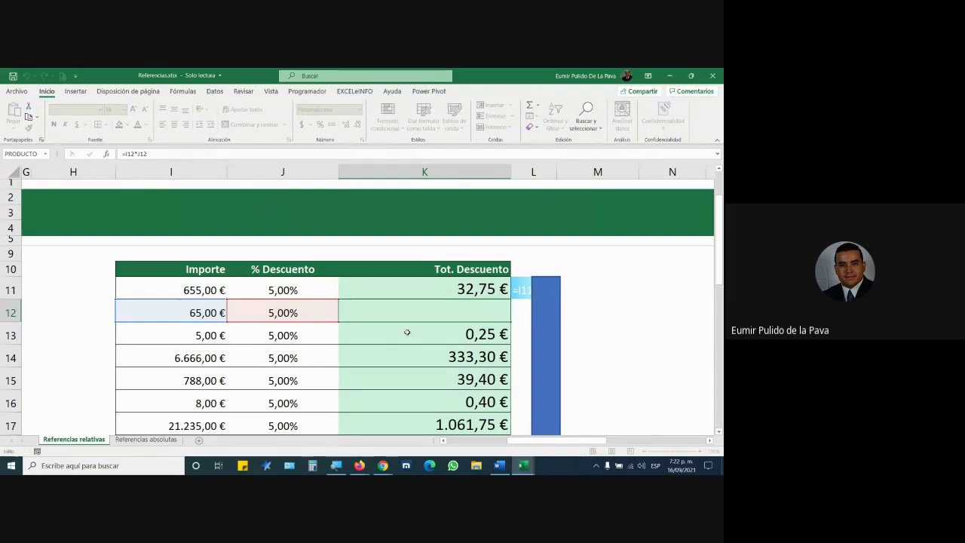
pyautogui.click(407, 333)
pyautogui.doubleClick(406, 333)
pyautogui.doubleClick(358, 333)
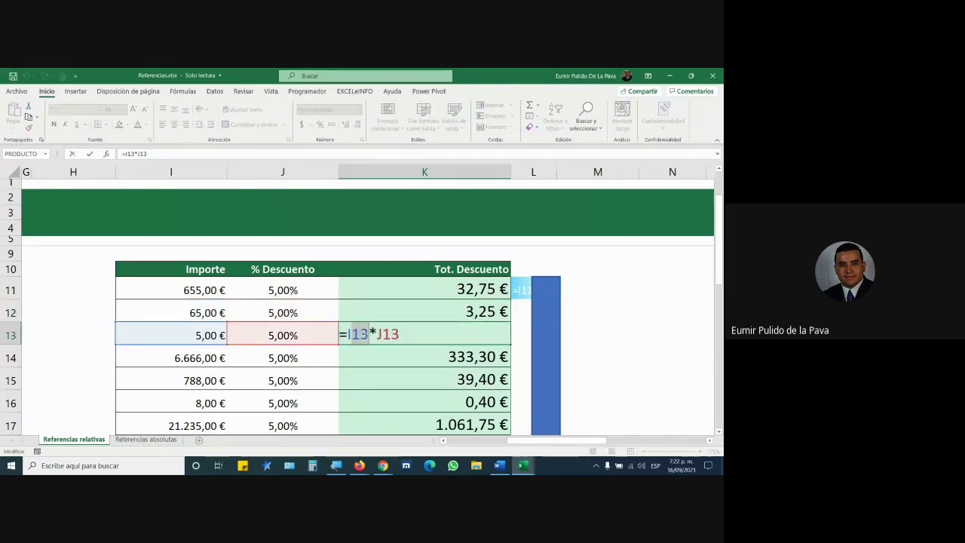
pyautogui.doubleClick(388, 334)
pyautogui.press('Escape')
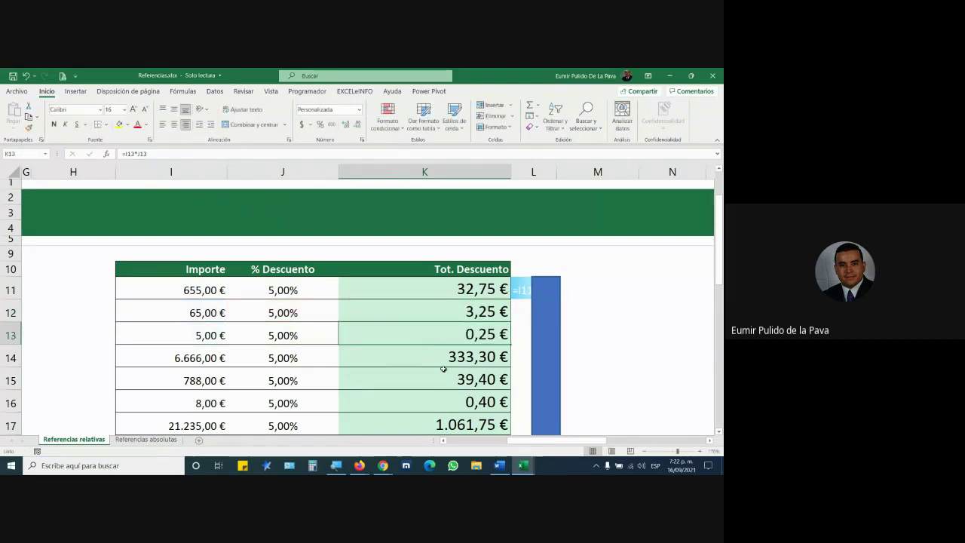
pyautogui.doubleClick(443, 361)
pyautogui.doubleClick(389, 357)
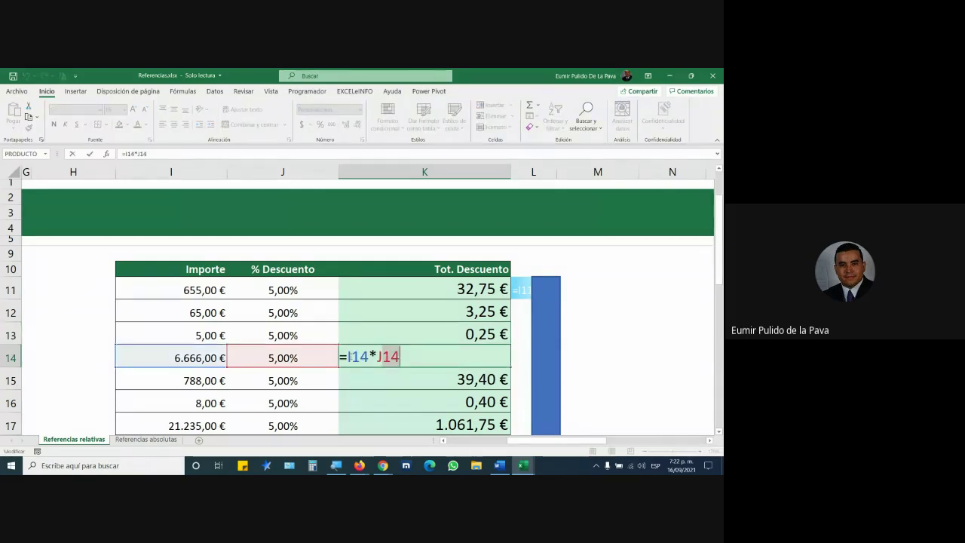
pyautogui.doubleClick(358, 357)
pyautogui.moveTo(352, 467)
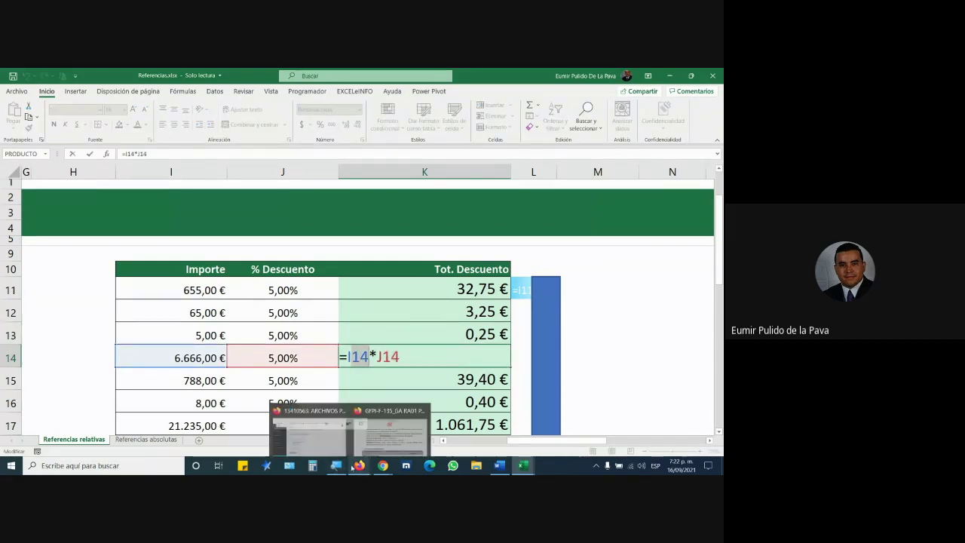
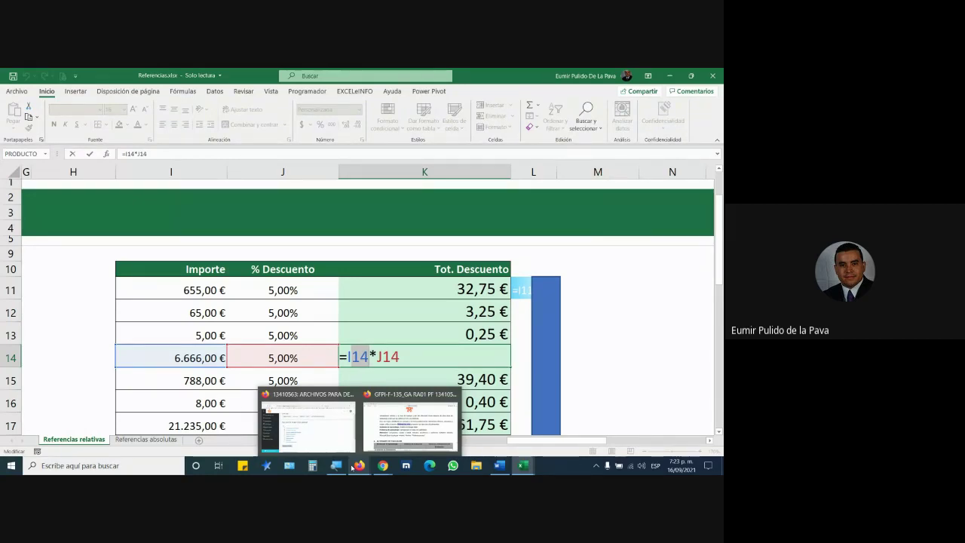
# Confirm the K14 discount formula and zoom in on the Referencias absolutas sheet.
pyautogui.click(554, 370)
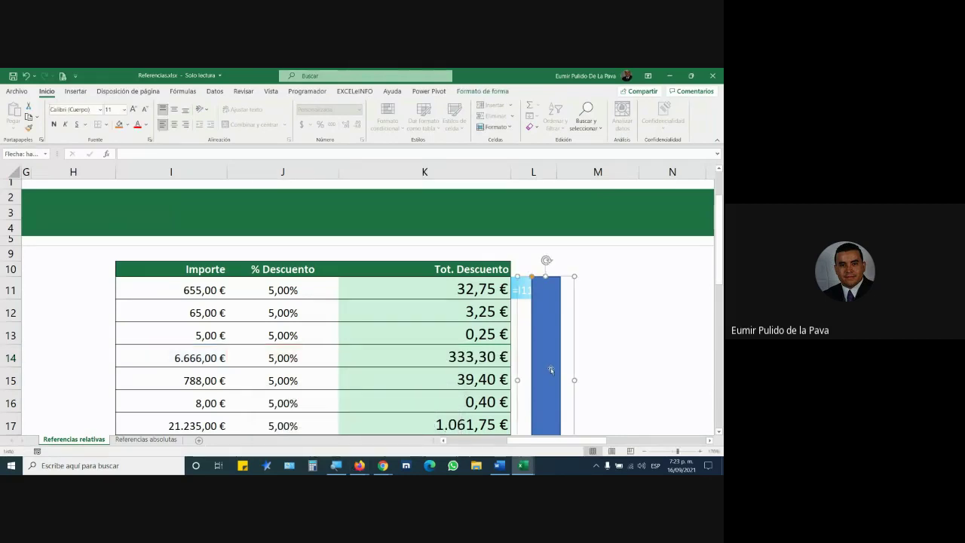
pyautogui.click(168, 439)
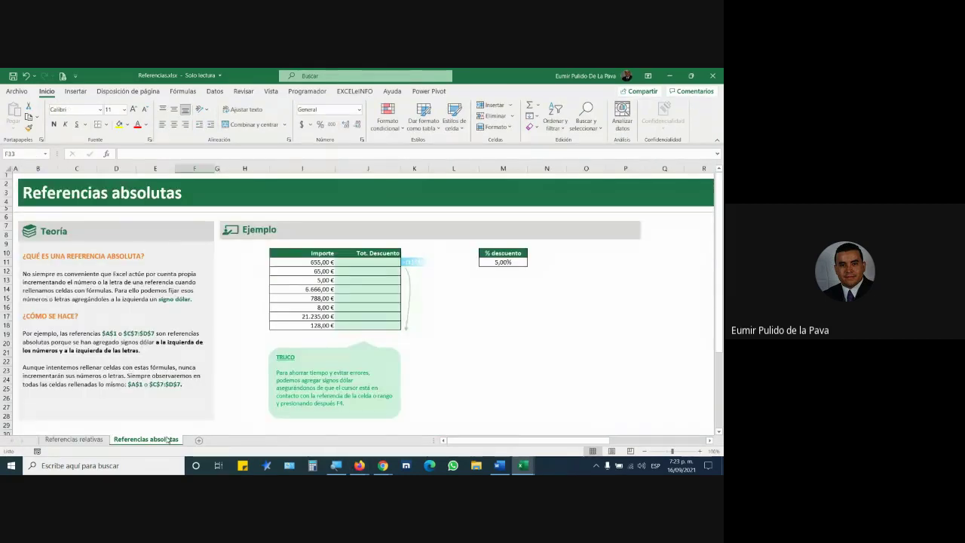
pyautogui.click(700, 451)
pyautogui.click(700, 451)
pyautogui.click(699, 451)
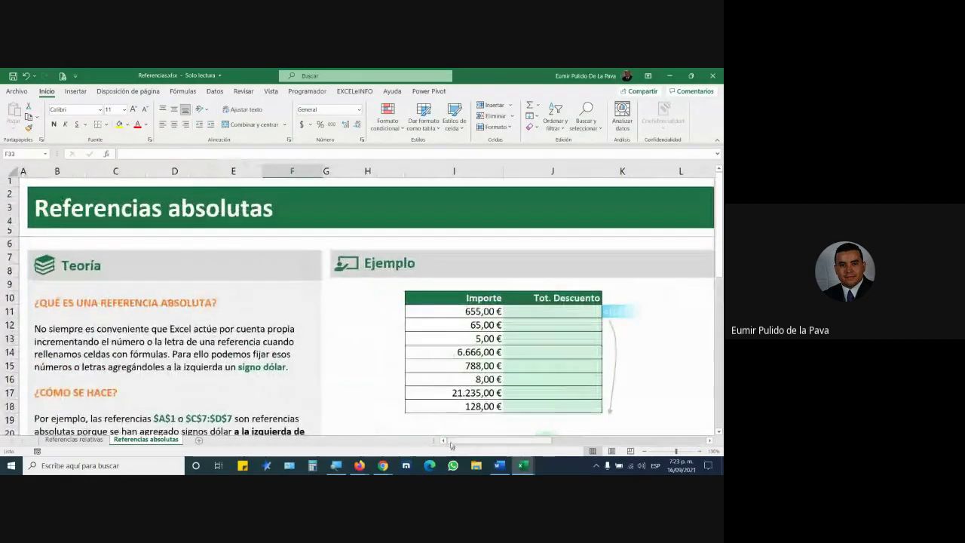
pyautogui.moveTo(520, 441)
pyautogui.mouseDown()
pyautogui.moveTo(559, 444)
pyautogui.moveTo(521, 445)
pyautogui.moveTo(546, 441)
pyautogui.mouseUp()
# Set the Tot. Descuento cells J11:J18 to font size 18 and widen column J.
pyautogui.moveTo(275, 316); pyautogui.dragTo(264, 406)
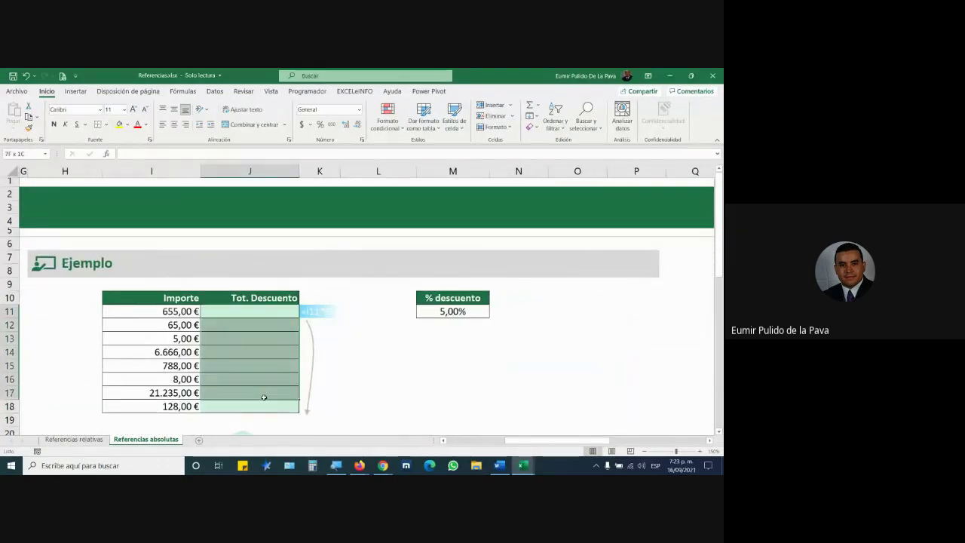
pyautogui.click(133, 109)
pyautogui.click(133, 110)
pyautogui.click(132, 109)
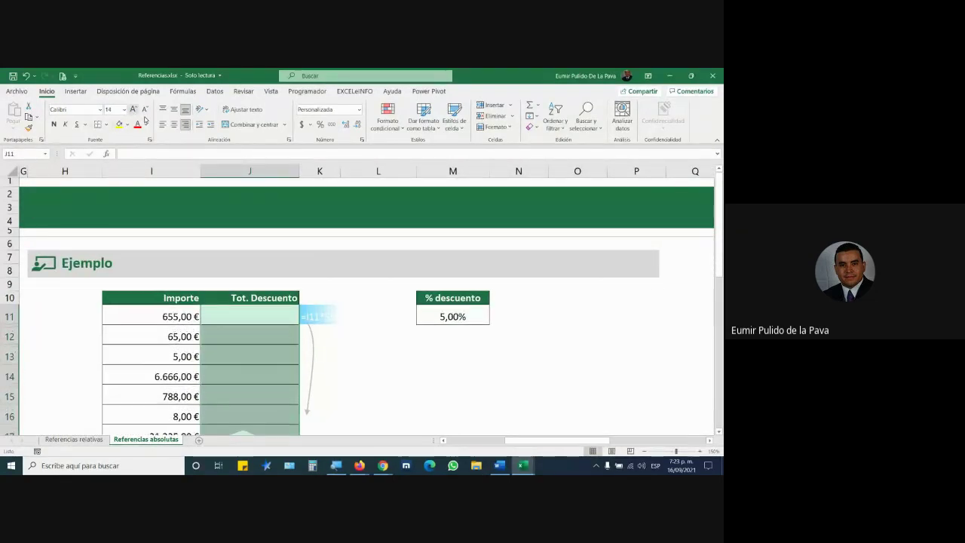
pyautogui.click(133, 109)
pyautogui.moveTo(300, 171); pyautogui.dragTo(355, 171)
# Delete the TRUCO tip box from the Referencias absolutas sheet.
pyautogui.scroll(-2, 347, 279)
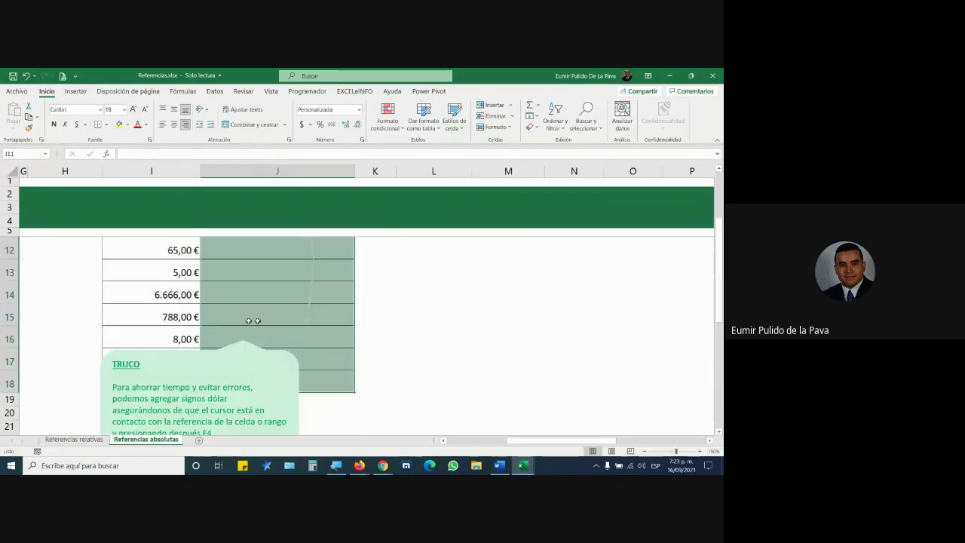
pyautogui.scroll(1, 252, 319)
pyautogui.click(241, 392)
pyautogui.press('Delete')
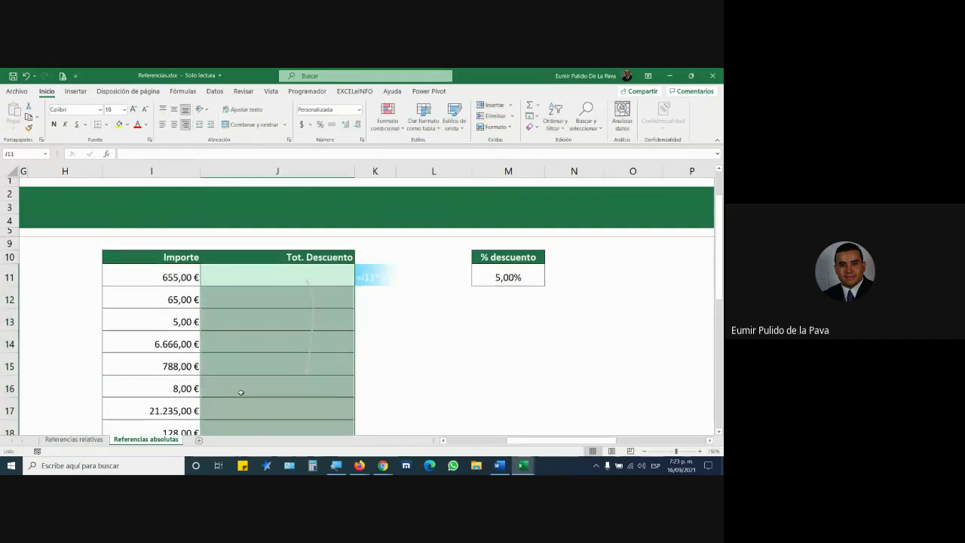
# Compare the Importe amounts from I11 down on the Referencias relativas and absolutas sheets.
pyautogui.moveTo(189, 282); pyautogui.dragTo(168, 409)
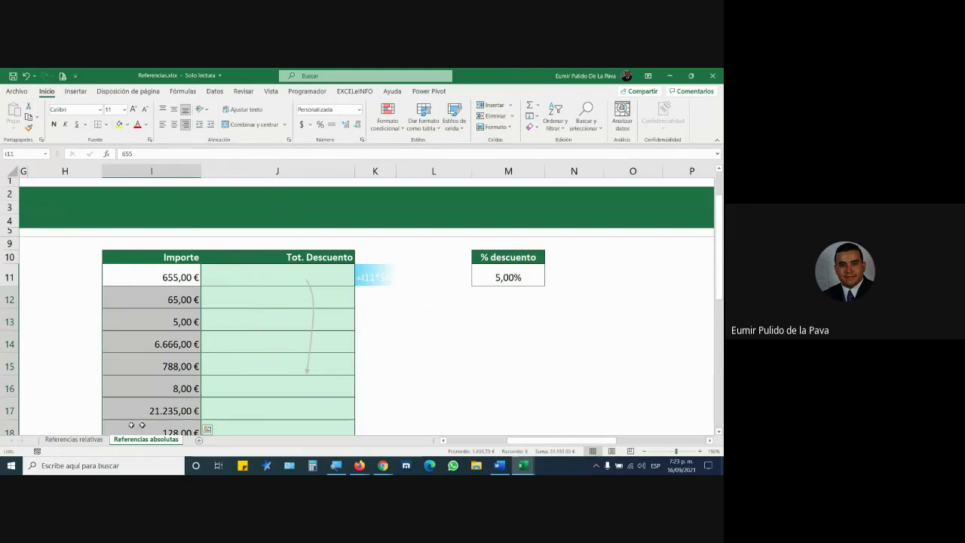
pyautogui.click(60, 440)
pyautogui.moveTo(188, 289); pyautogui.dragTo(206, 325)
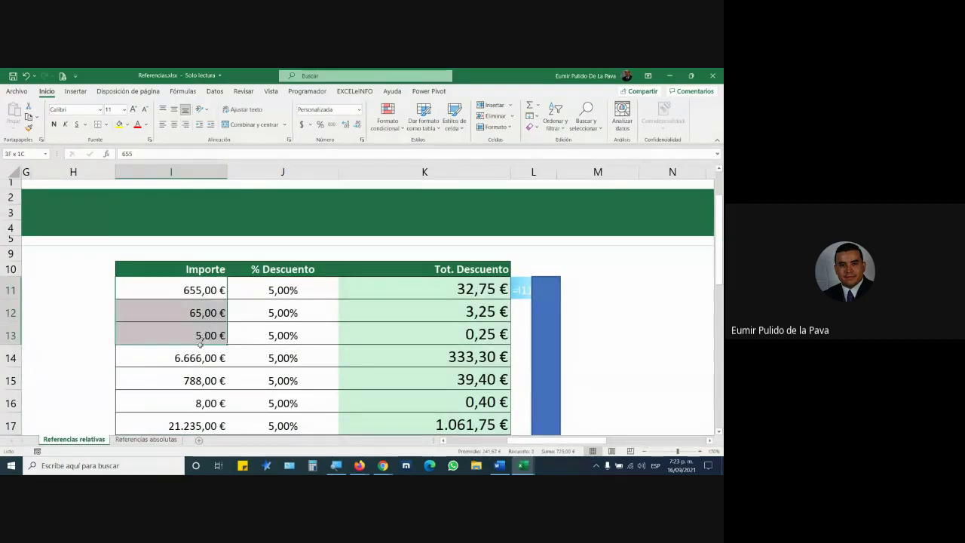
pyautogui.moveTo(206, 326); pyautogui.dragTo(200, 356)
pyautogui.click(140, 441)
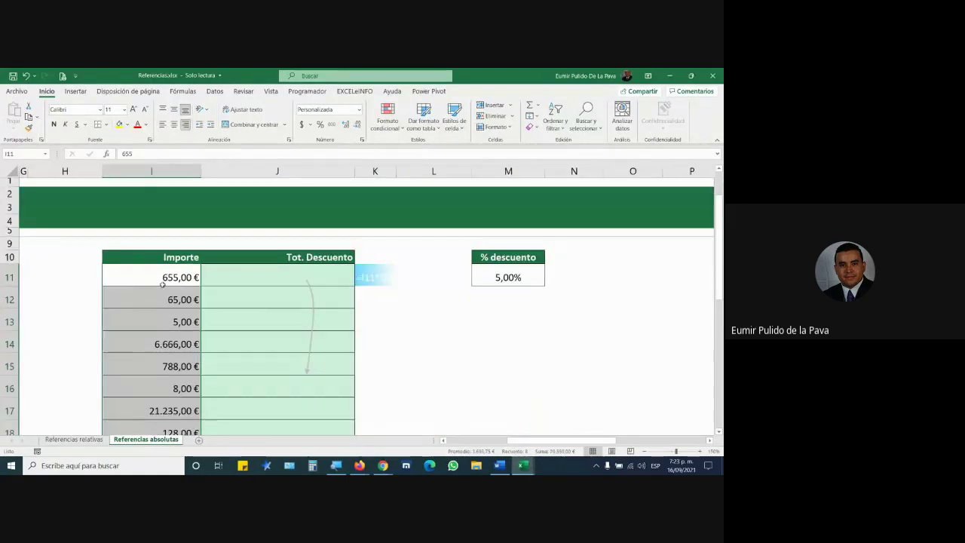
pyautogui.moveTo(173, 278); pyautogui.dragTo(153, 430)
# Select the arrow shape, then review discount totals K11:K16 on Referencias relativas.
pyautogui.click(311, 314)
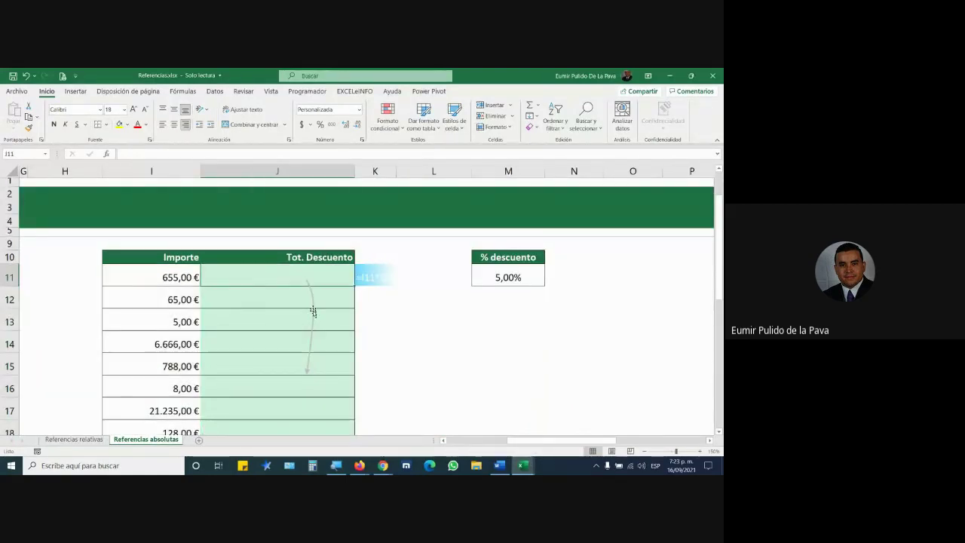
pyautogui.click(310, 318)
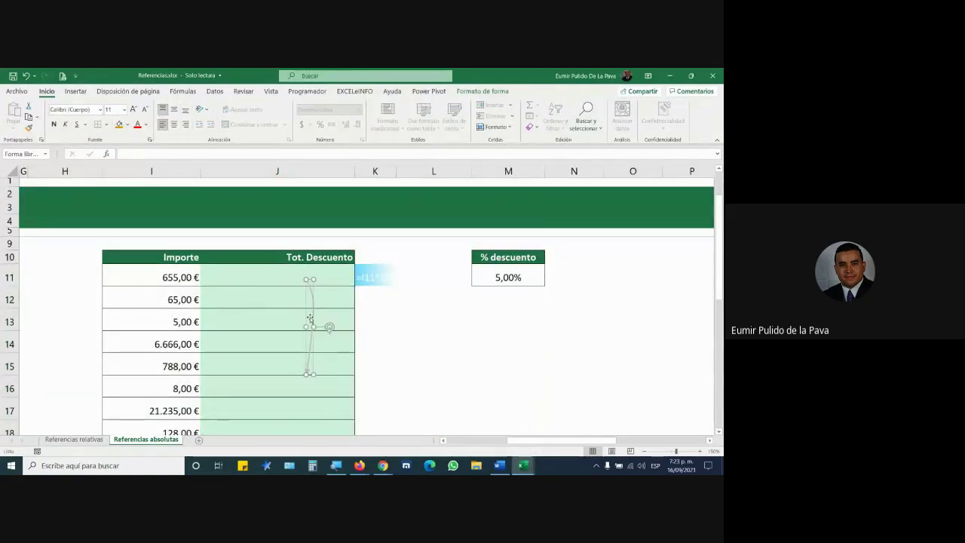
pyautogui.click(74, 438)
pyautogui.moveTo(396, 289); pyautogui.dragTo(398, 402)
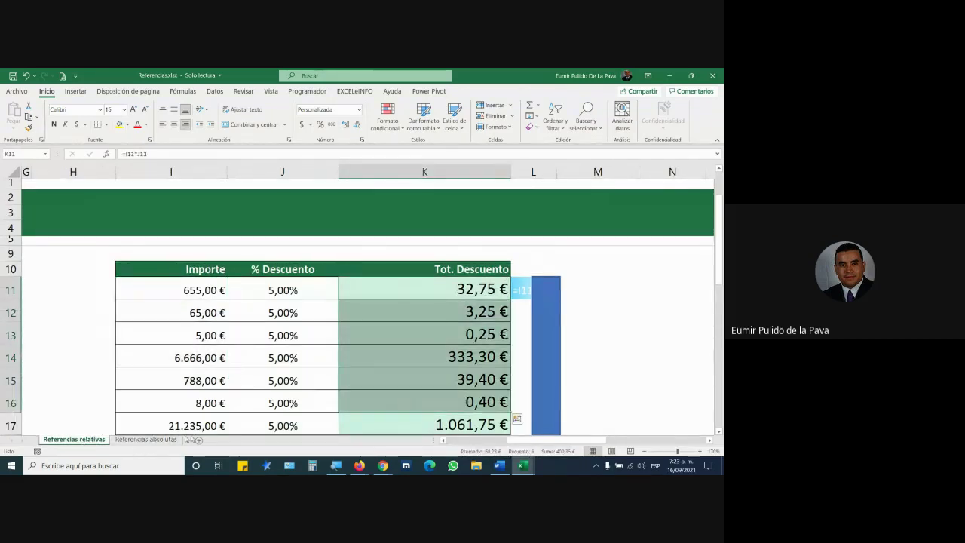
pyautogui.click(140, 440)
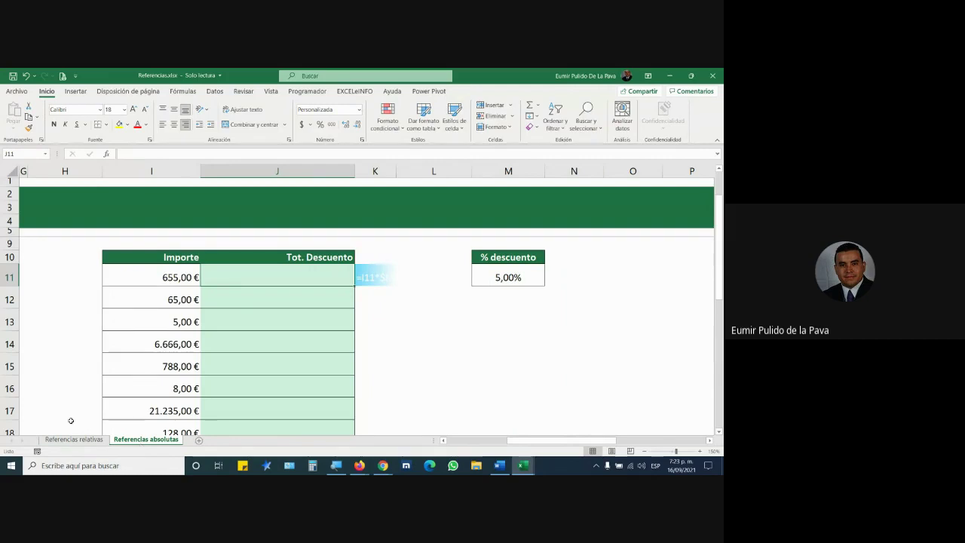
# Insert an empty column before Tot. Descuento, then undo the insertion.
pyautogui.click(269, 171)
pyautogui.rightClick(268, 173)
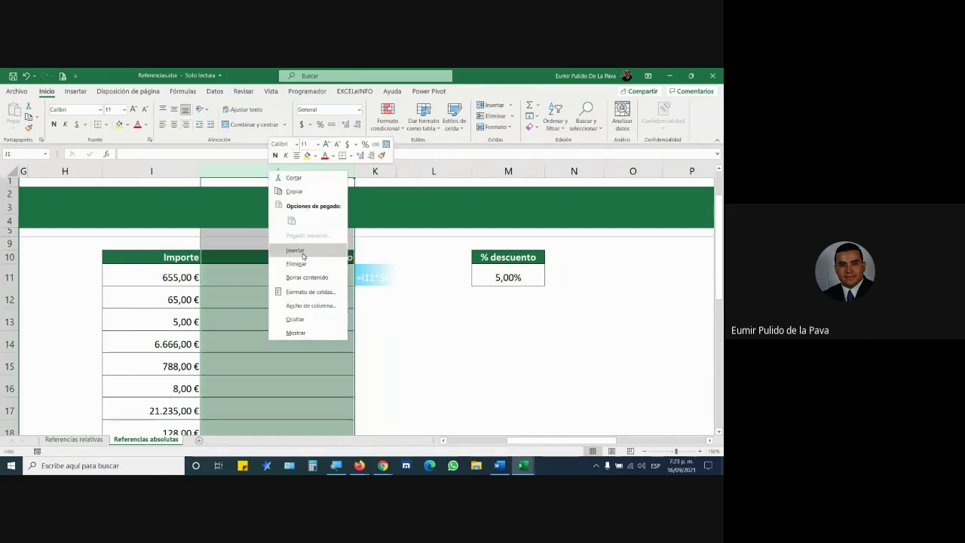
pyautogui.click(295, 250)
pyautogui.click(254, 257)
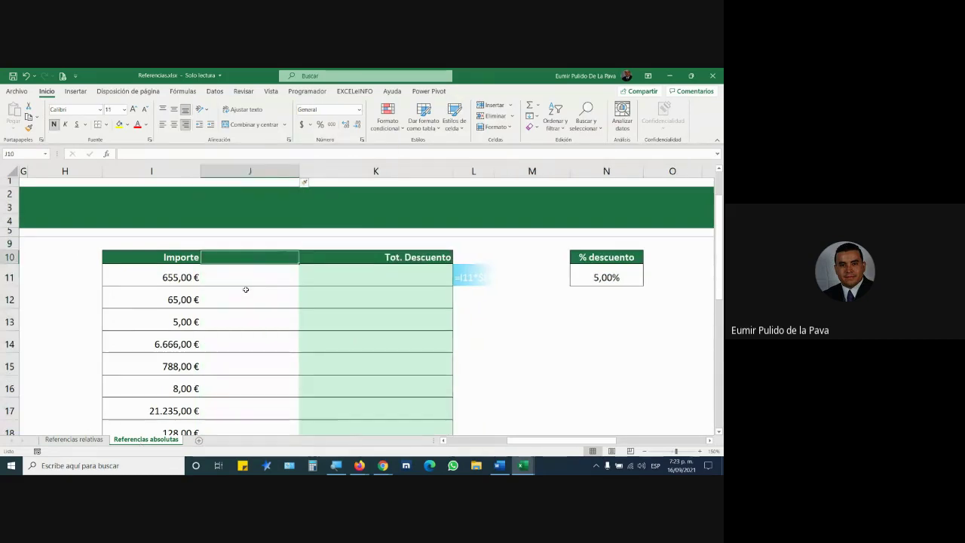
pyautogui.hotkey('ctrl', 'z')
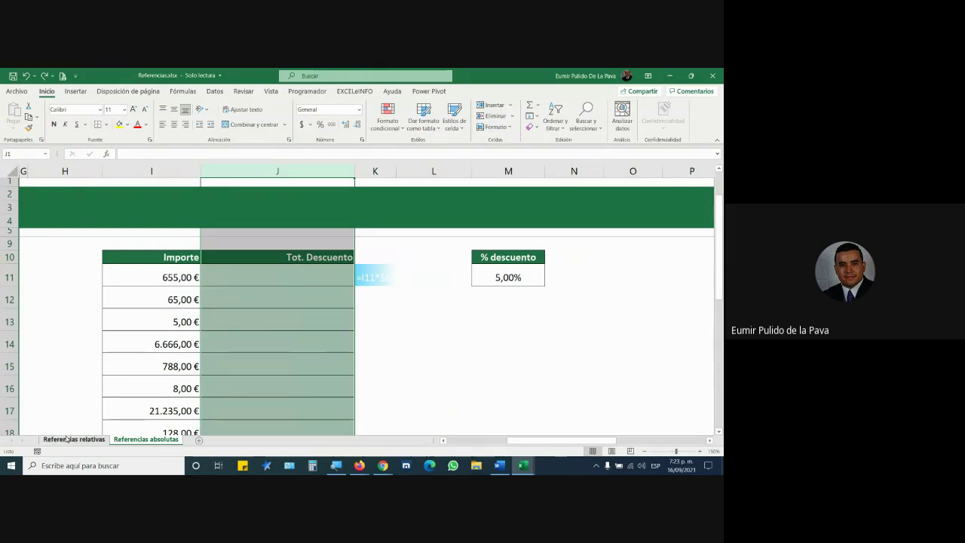
# Fill the % Descuento cells on Referencias relativas with yellow.
pyautogui.click(73, 439)
pyautogui.moveTo(305, 268)
pyautogui.mouseDown()
pyautogui.moveTo(315, 428)
pyautogui.moveTo(309, 388)
pyautogui.mouseUp()
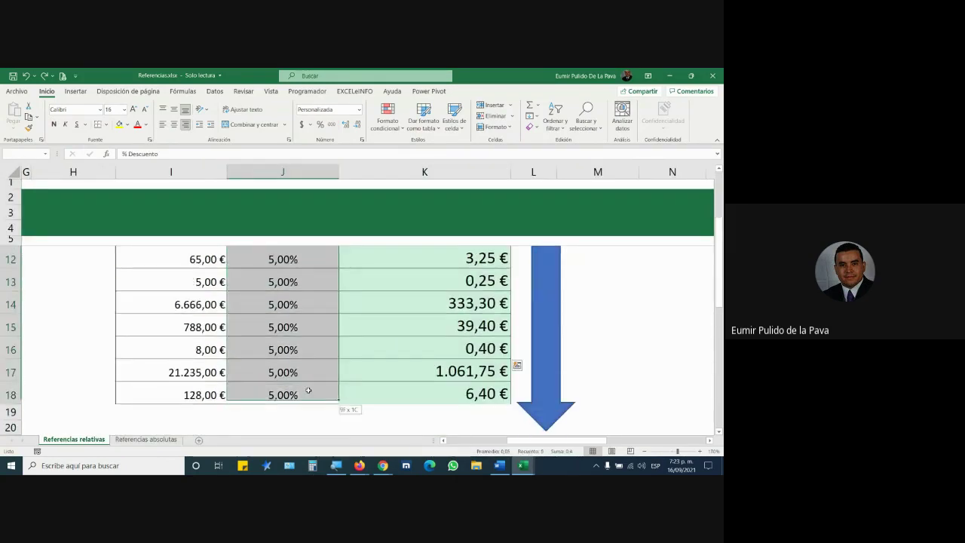
pyautogui.click(118, 125)
pyautogui.scroll(2, 317, 288)
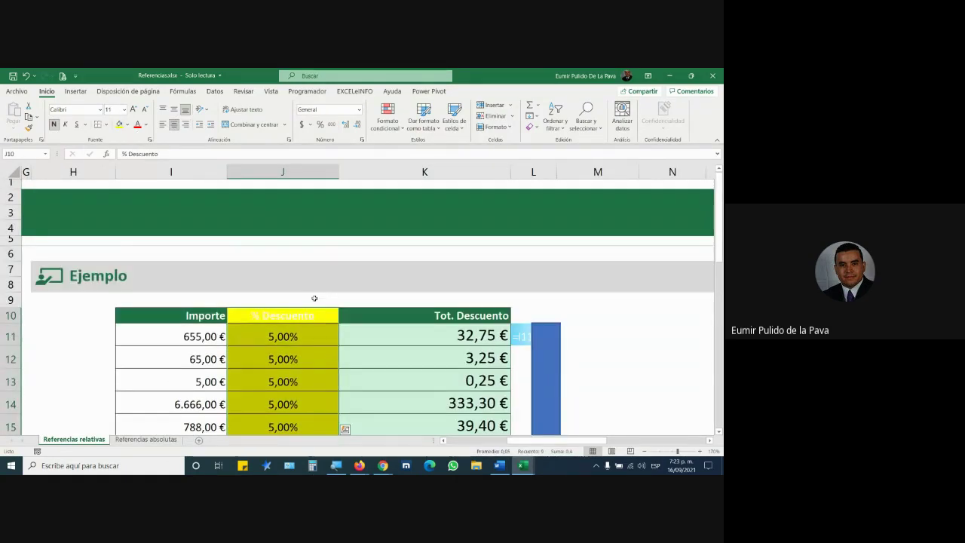
# Compare the % Descuento values with the separate 5,00% % descuento cell on Referencias absolutas.
pyautogui.click(161, 441)
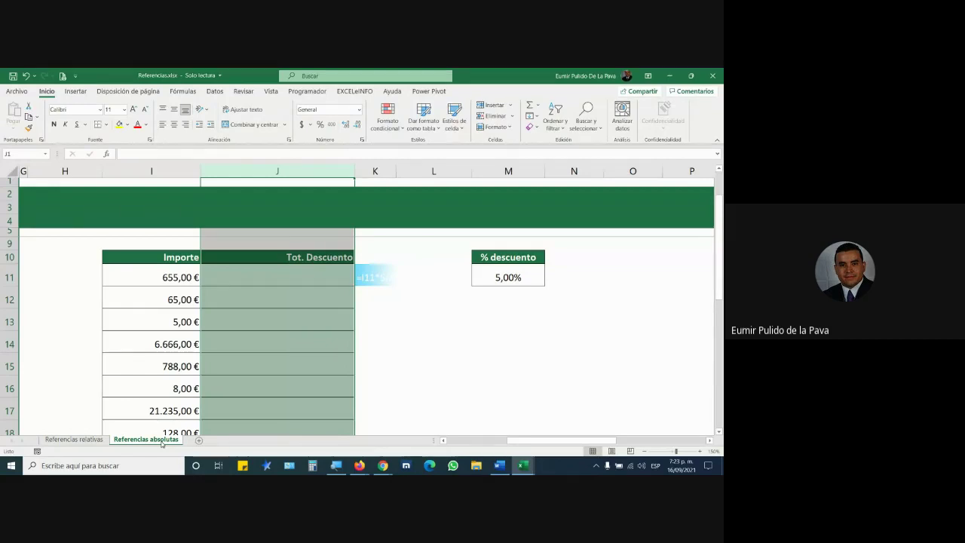
pyautogui.click(98, 439)
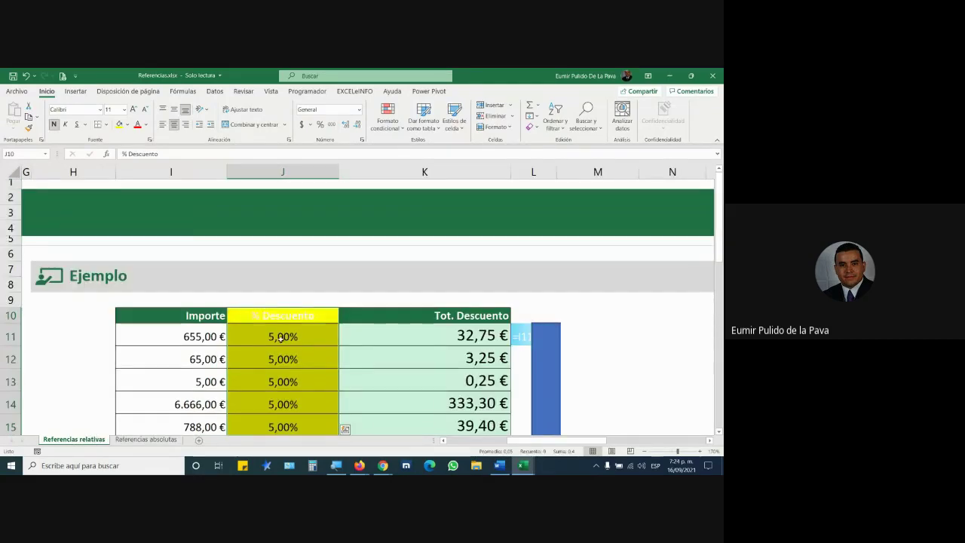
pyautogui.moveTo(283, 337)
pyautogui.mouseDown()
pyautogui.moveTo(276, 441)
pyautogui.moveTo(279, 434)
pyautogui.mouseUp()
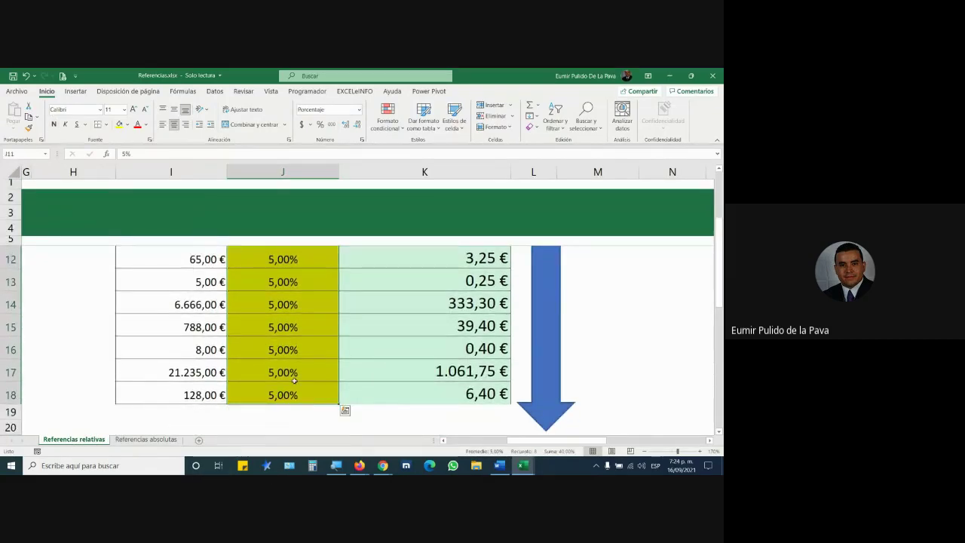
pyautogui.scroll(1, 292, 381)
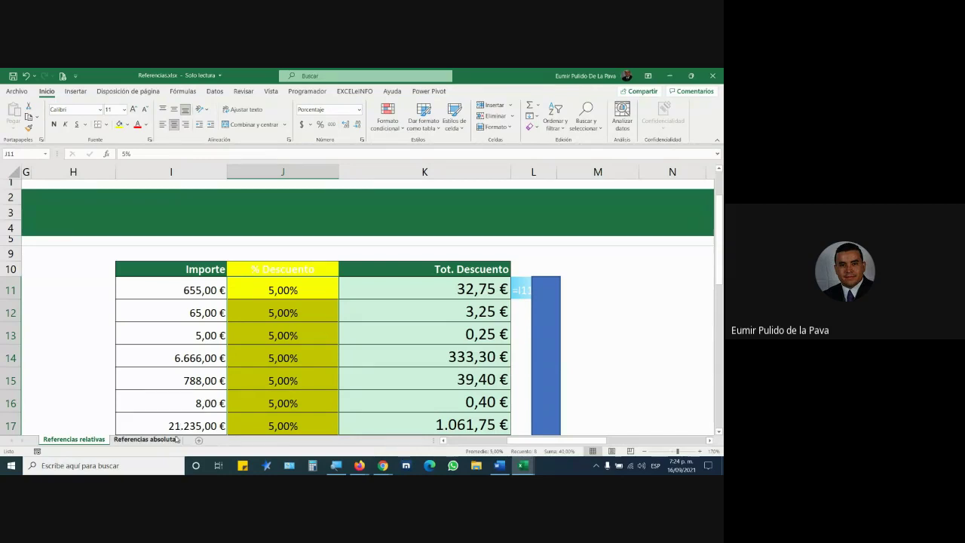
pyautogui.click(171, 441)
pyautogui.click(171, 440)
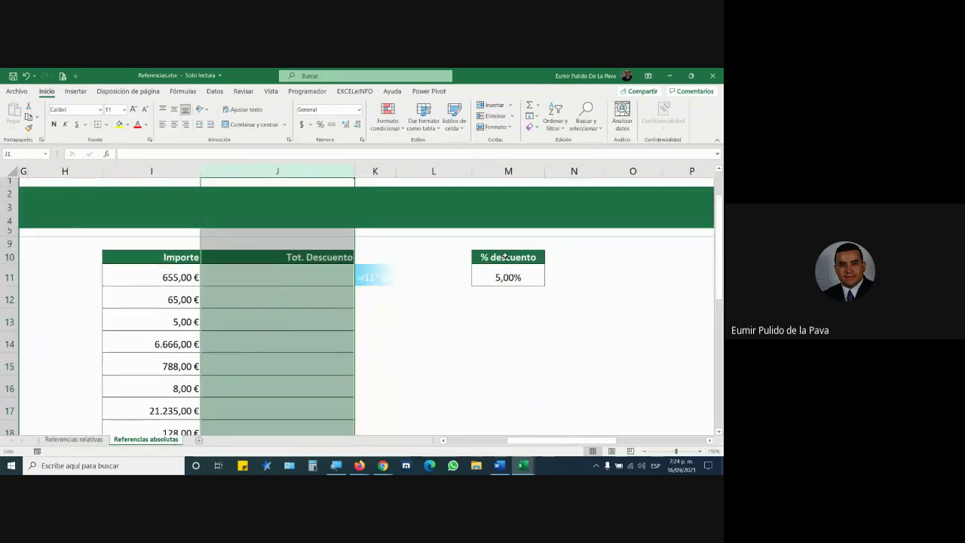
pyautogui.moveTo(509, 258); pyautogui.dragTo(509, 278)
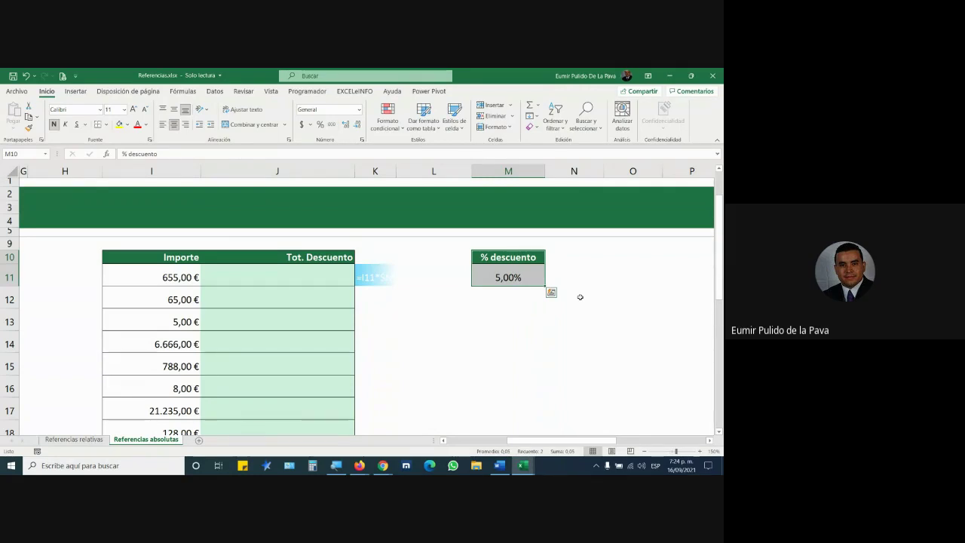
# Enter trial discounts 15, 0, 3,5, 8,5 and 15 into J12 through J16.
pyautogui.click(74, 440)
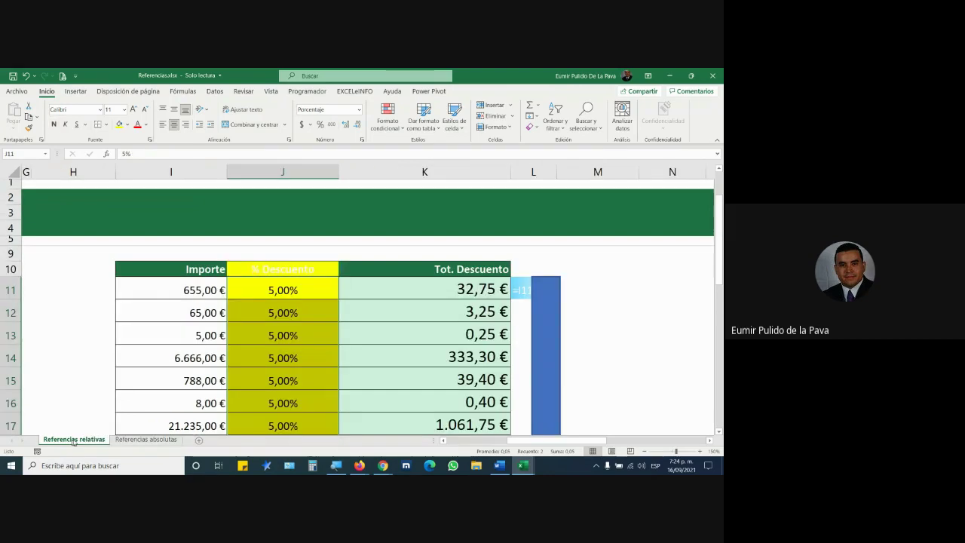
pyautogui.click(299, 295)
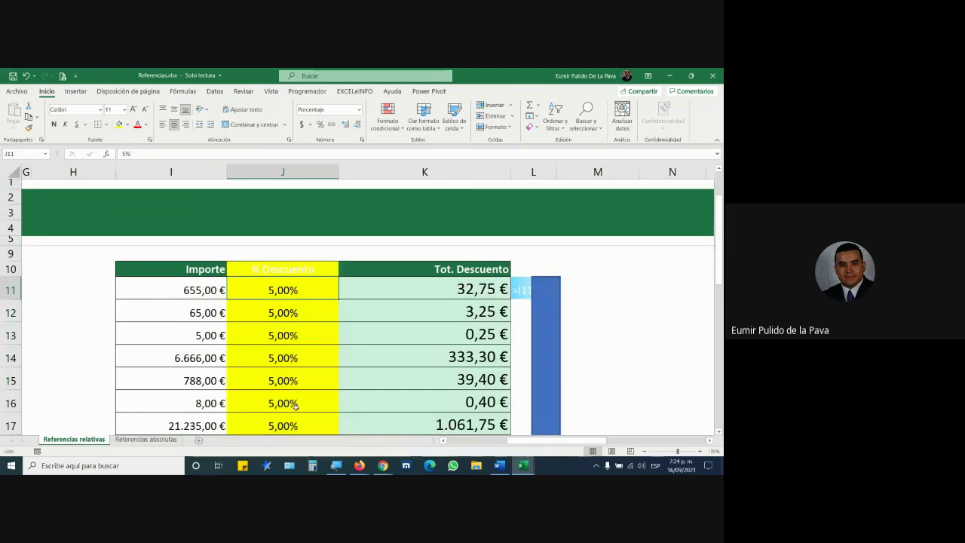
pyautogui.click(257, 311)
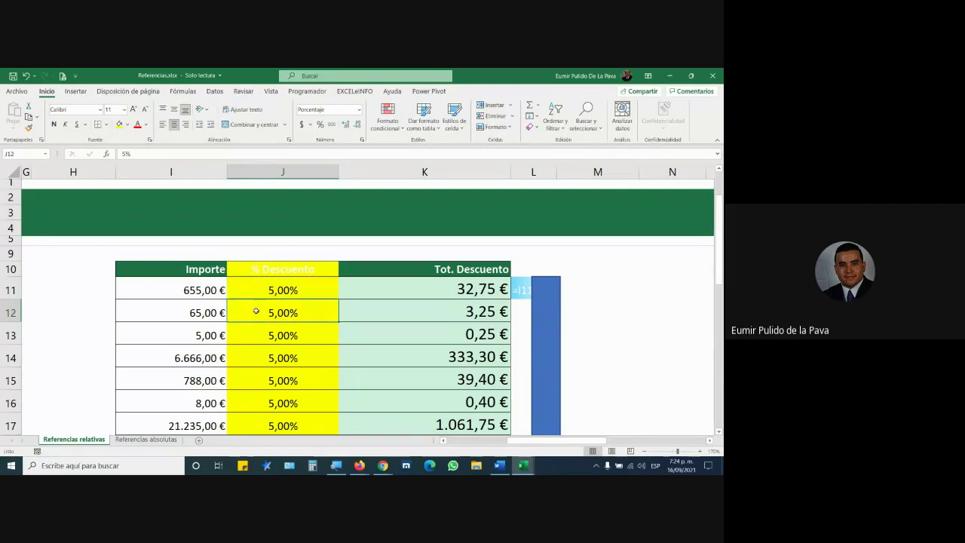
pyautogui.write('15')
pyautogui.press('Return')
pyautogui.write('0')
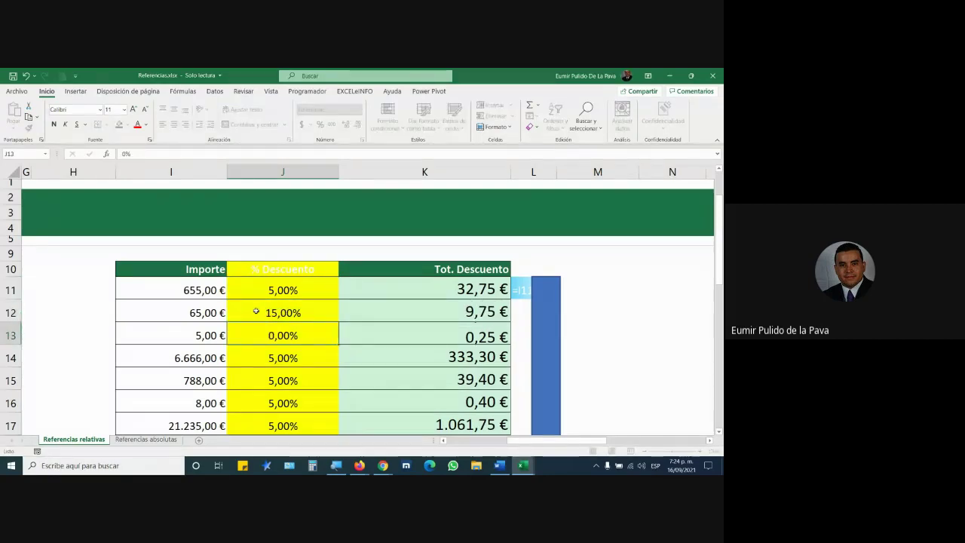
pyautogui.press('Return')
pyautogui.write('3,5')
pyautogui.press('Return')
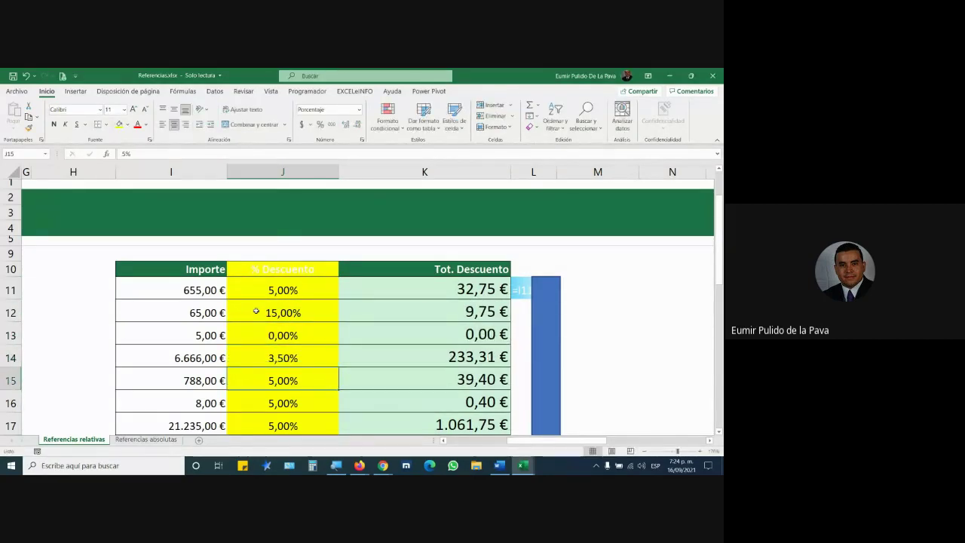
pyautogui.write('8,5')
pyautogui.press('Return')
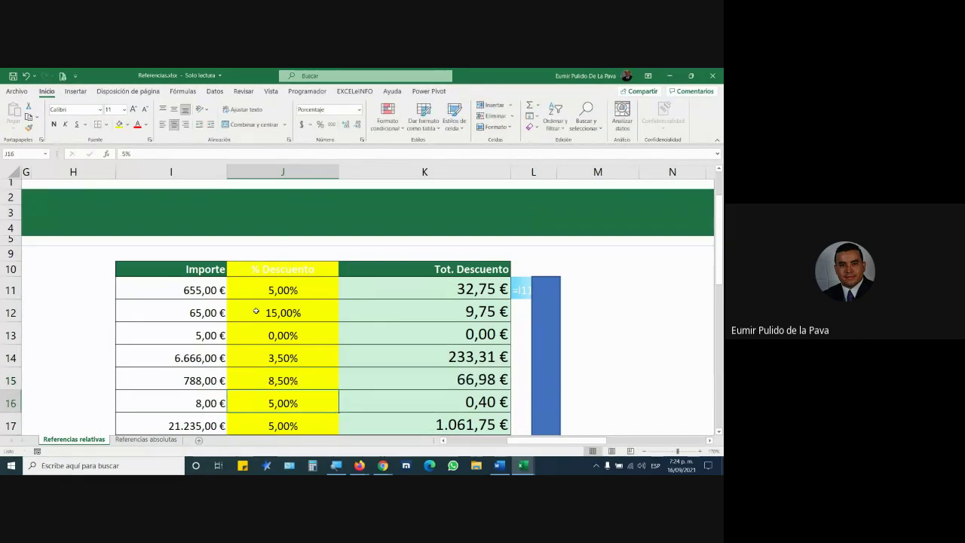
pyautogui.write('15')
pyautogui.press('Return')
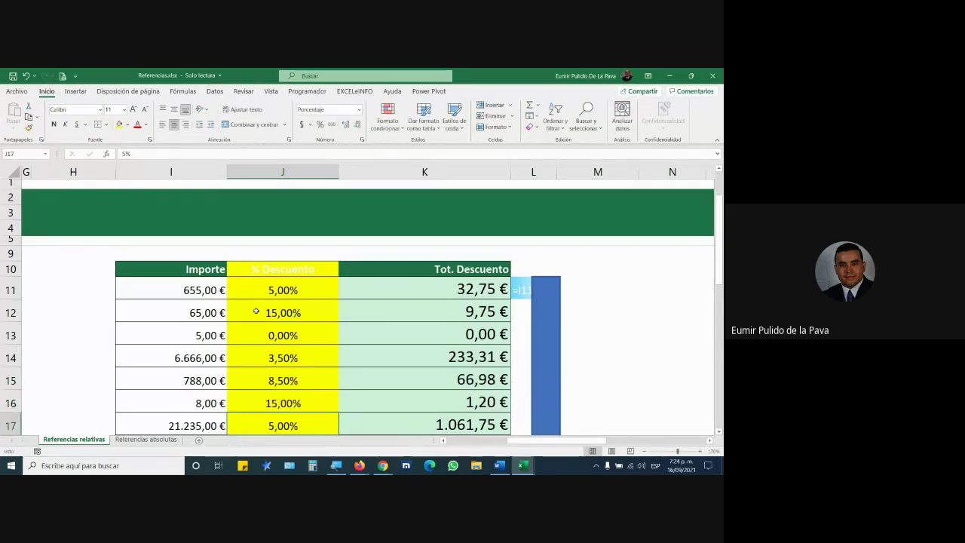
# Undo the trial discounts back to 5,00% and select J10:J18.
pyautogui.hotkey('ctrl', 'z')
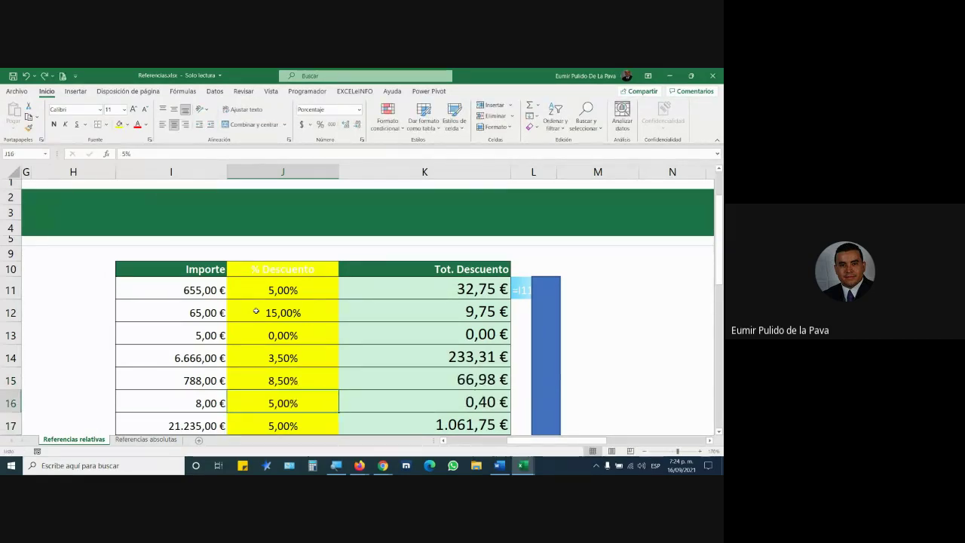
pyautogui.hotkey('ctrl', 'z')
pyautogui.hotkey('ctrl', 'z')
pyautogui.hotkey('ctrl', 'z')
pyautogui.hotkey('ctrl', 'z')
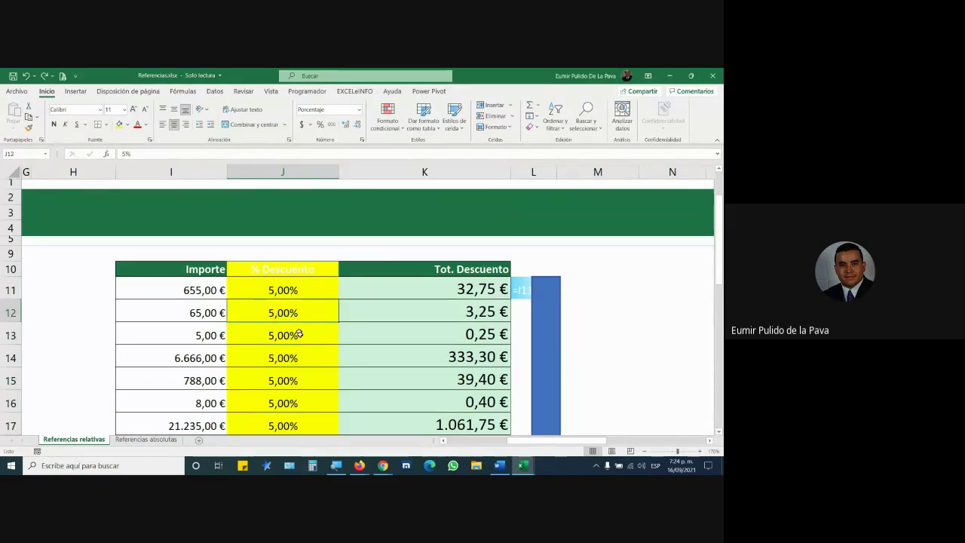
pyautogui.scroll(-2, 313, 291)
pyautogui.scroll(2, 287, 306)
pyautogui.click(276, 264)
pyautogui.moveTo(277, 264); pyautogui.dragTo(283, 395)
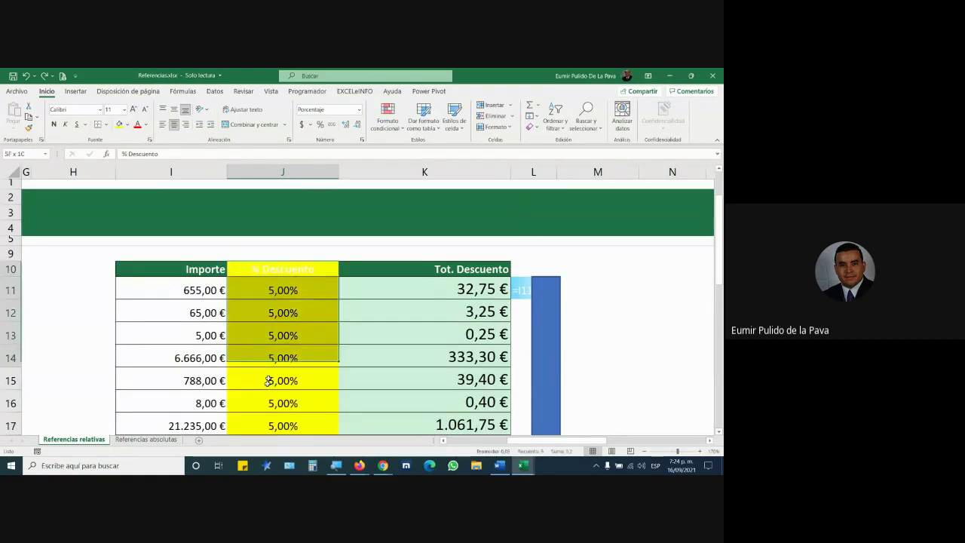
# Enter =I11*M11 in J11 on Referencias absolutas, giving 32,75 €.
pyautogui.click(146, 439)
pyautogui.click(473, 330)
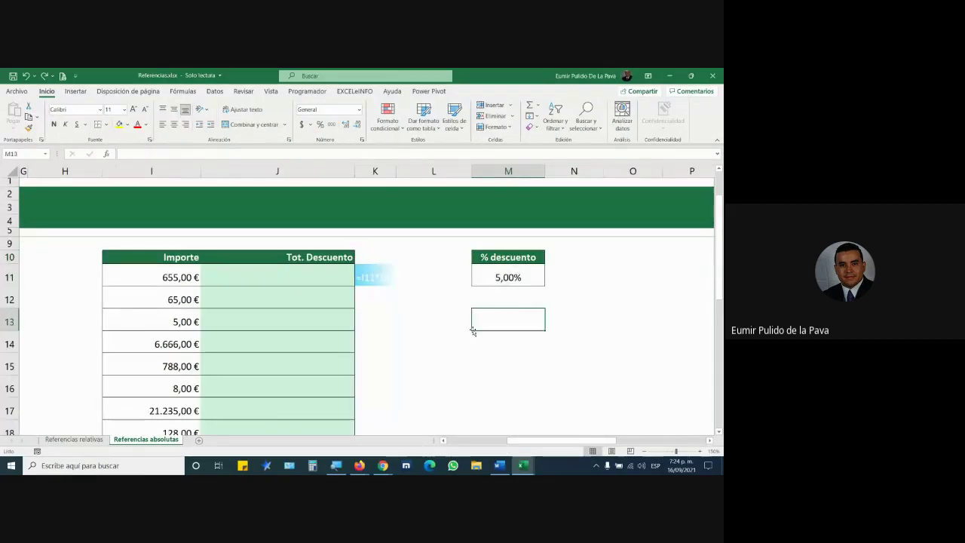
pyautogui.click(303, 267)
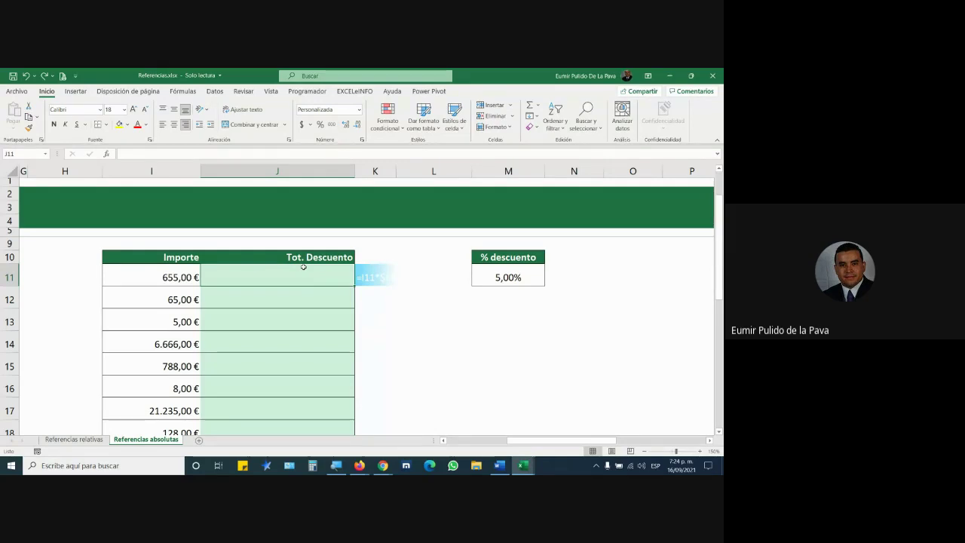
pyautogui.write('=')
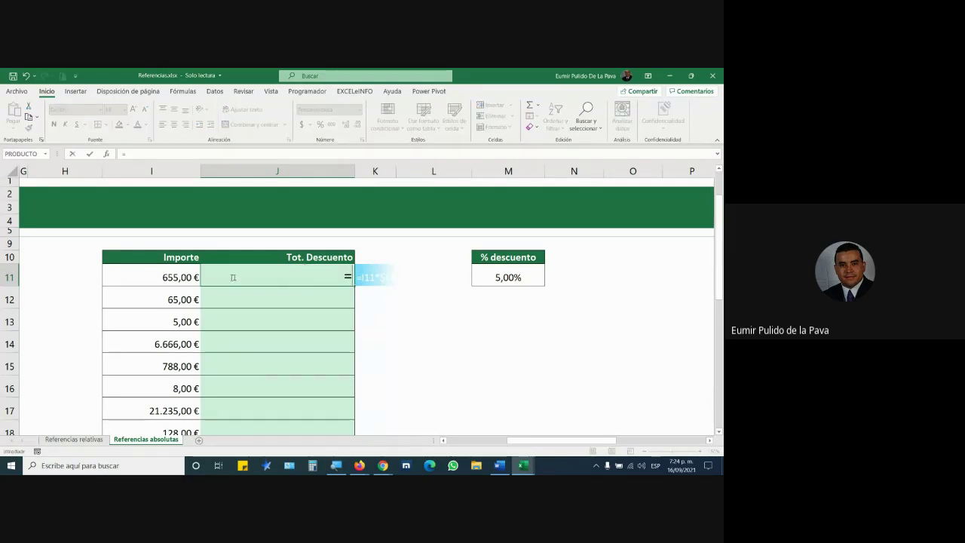
pyautogui.click(170, 278)
pyautogui.write('*')
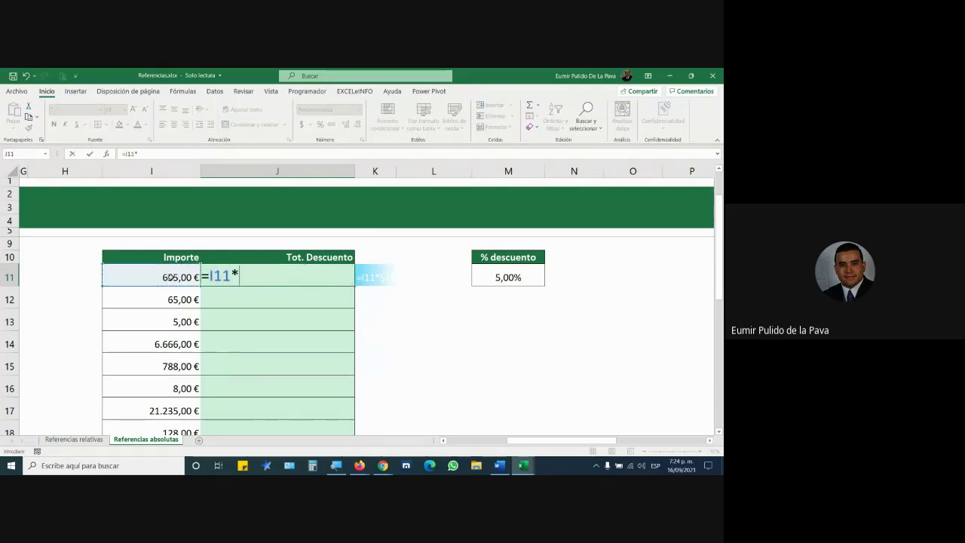
pyautogui.click(518, 273)
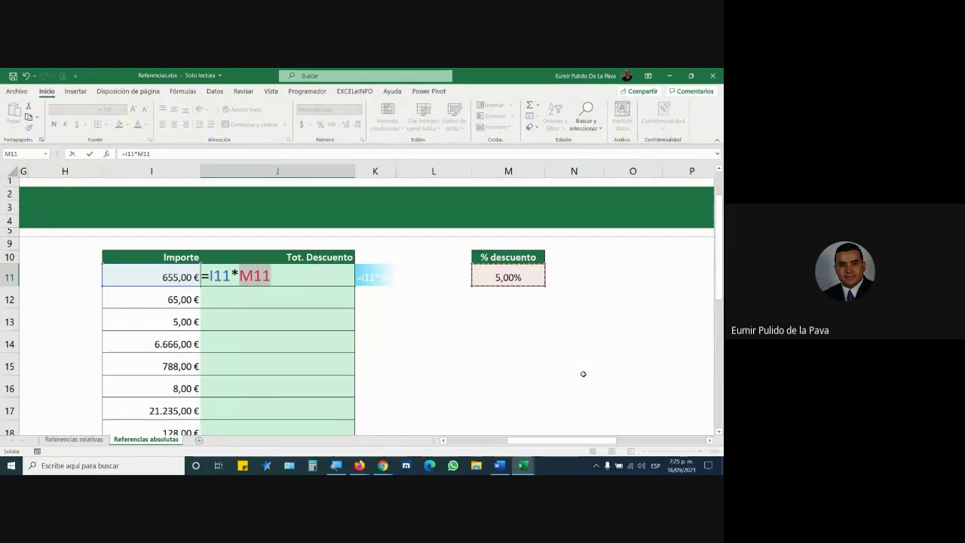
pyautogui.press('Return')
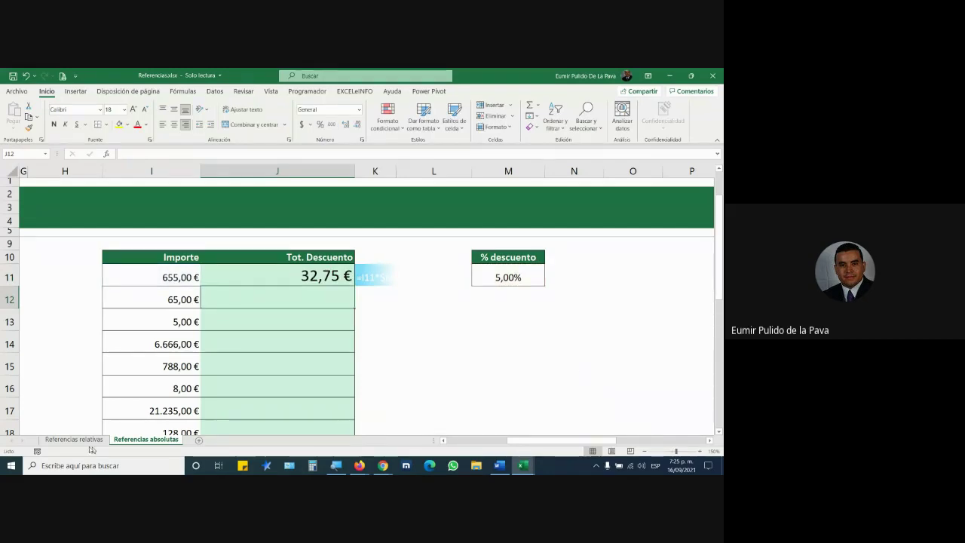
# Compare J11 with the Referencias relativas formula, then fill J11 down to J18.
pyautogui.click(74, 439)
pyautogui.scroll(1, 488, 289)
pyautogui.click(487, 288)
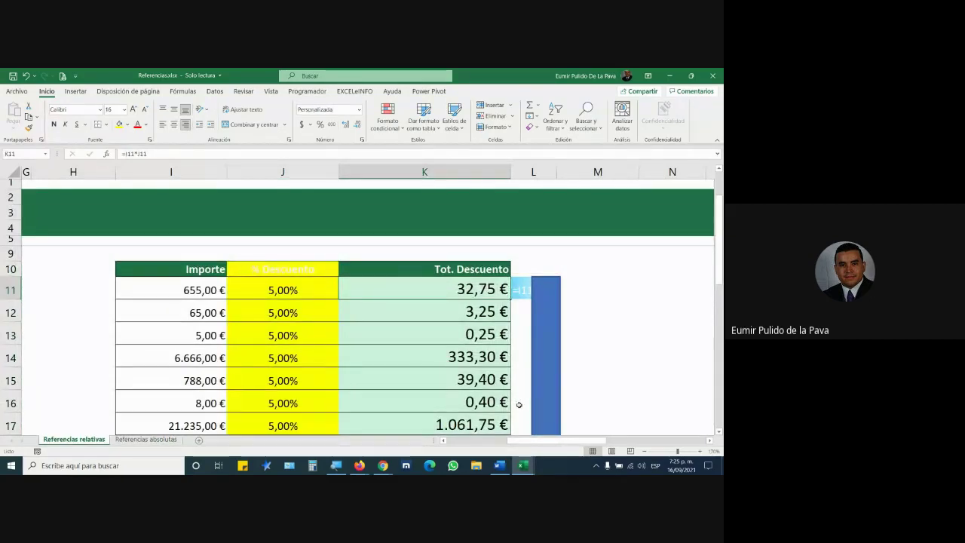
pyautogui.click(178, 440)
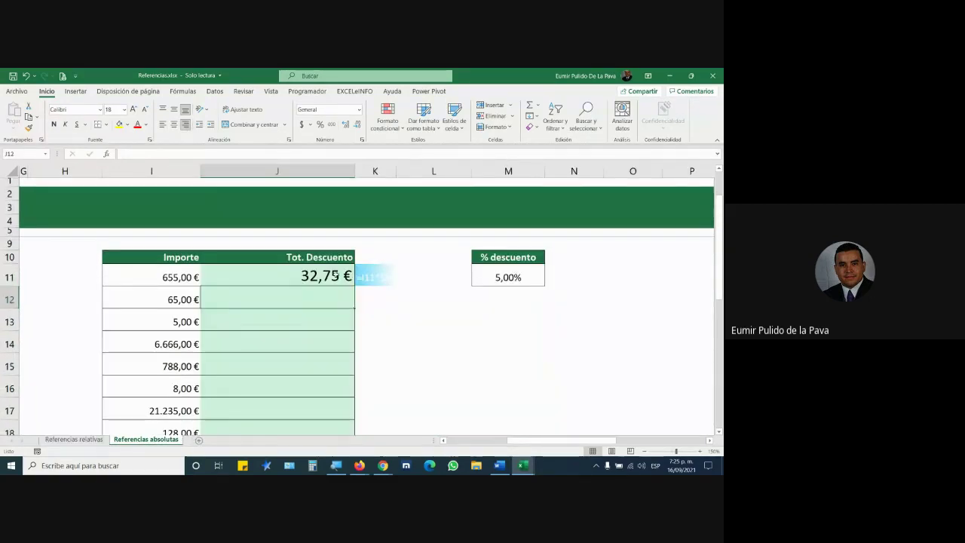
pyautogui.click(324, 273)
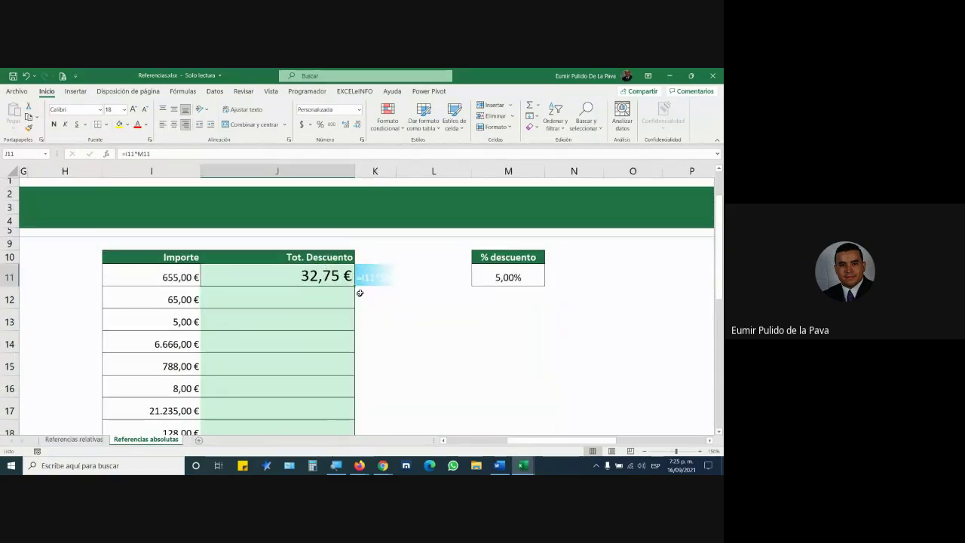
pyautogui.click(74, 439)
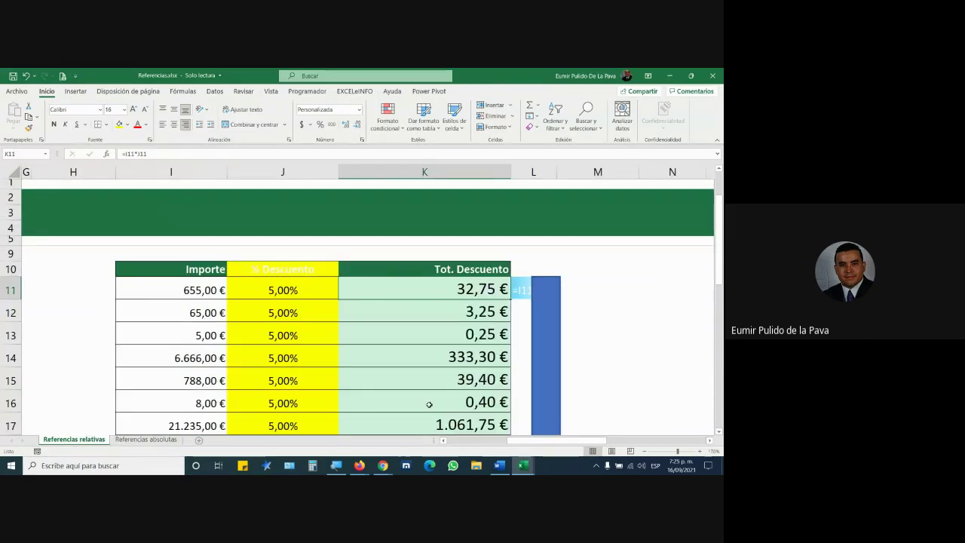
pyautogui.click(147, 439)
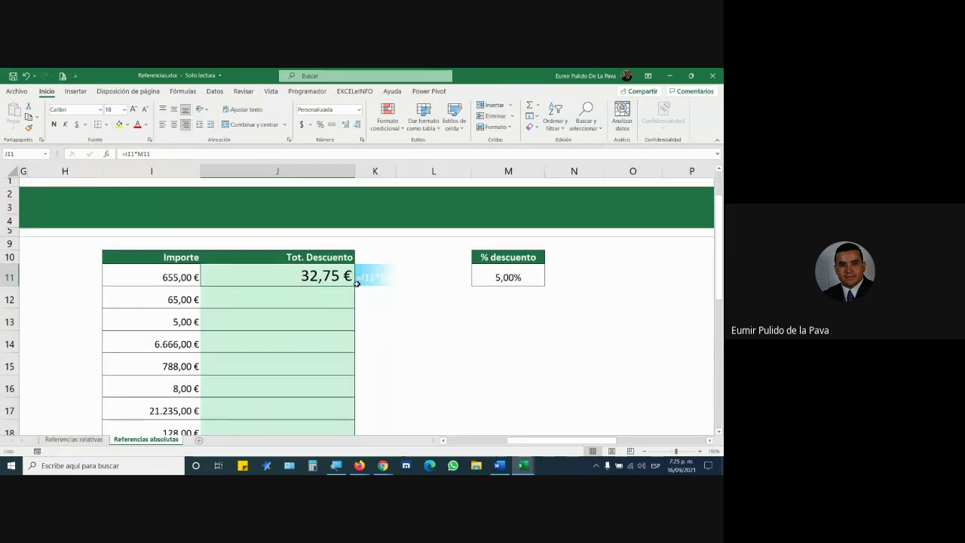
pyautogui.moveTo(355, 287); pyautogui.dragTo(344, 407)
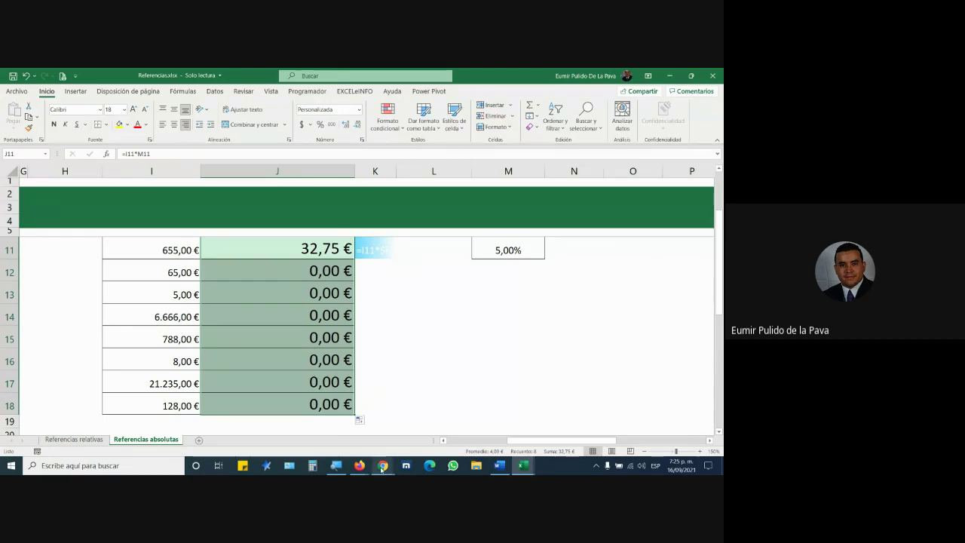
pyautogui.moveTo(383, 465)
pyautogui.click(330, 419)
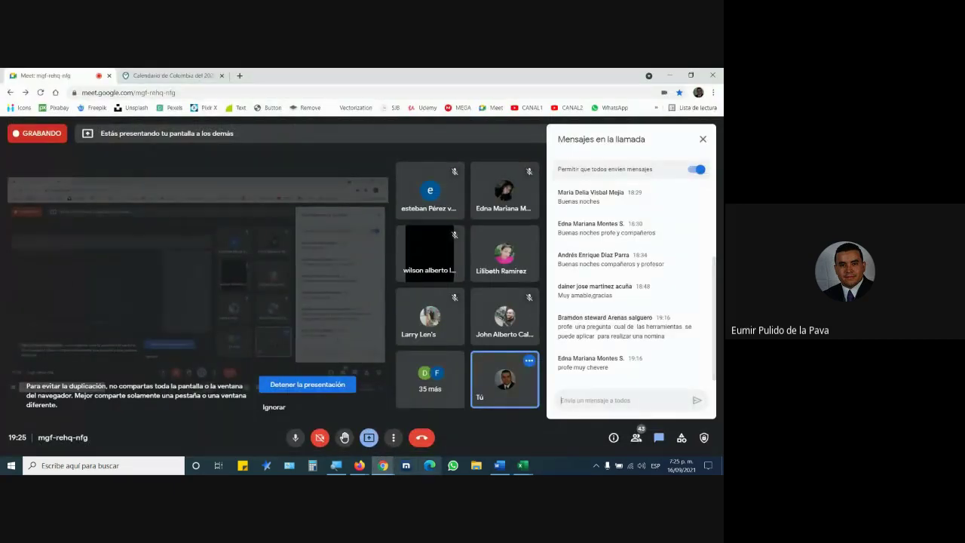
pyautogui.moveTo(524, 465)
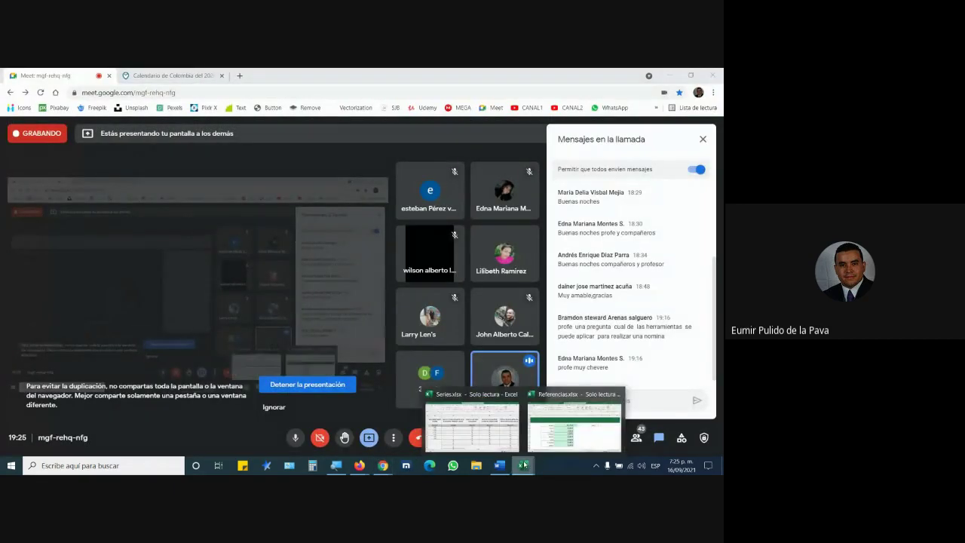
pyautogui.click(564, 425)
pyautogui.scroll(1, 400, 399)
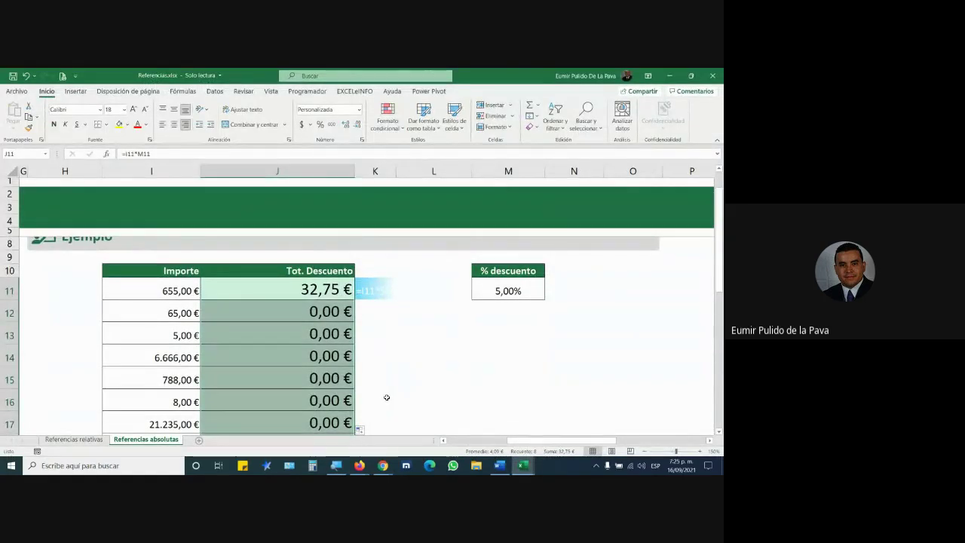
pyautogui.doubleClick(265, 289)
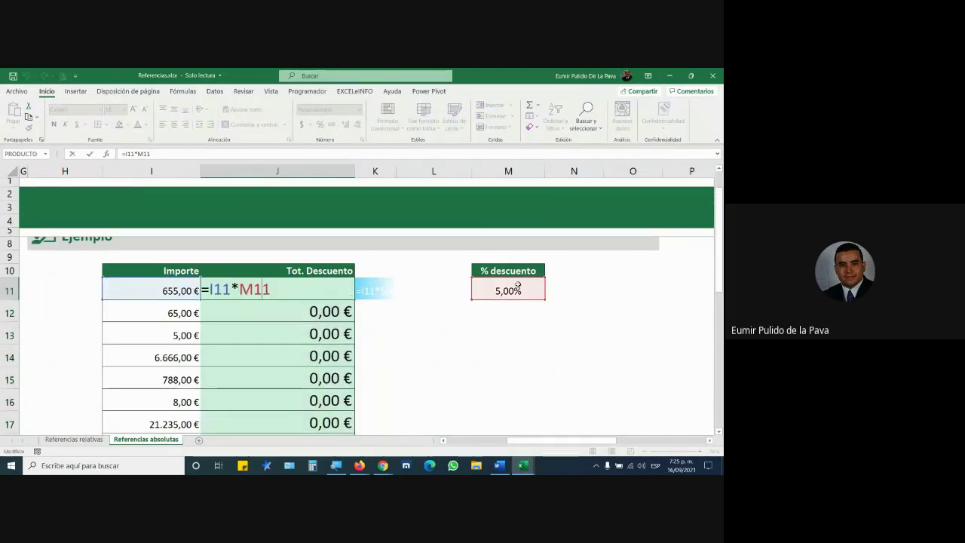
pyautogui.press('Return')
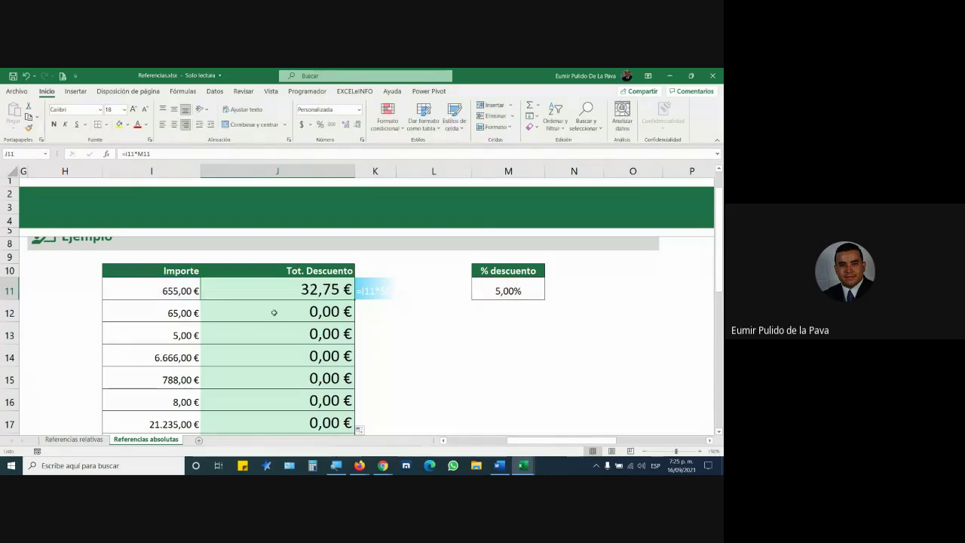
pyautogui.doubleClick(274, 310)
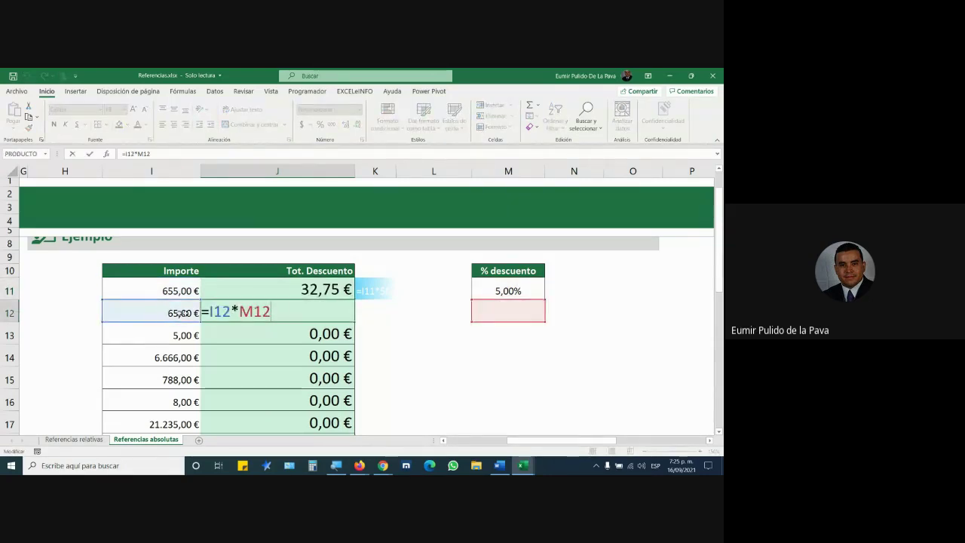
pyautogui.press('Return')
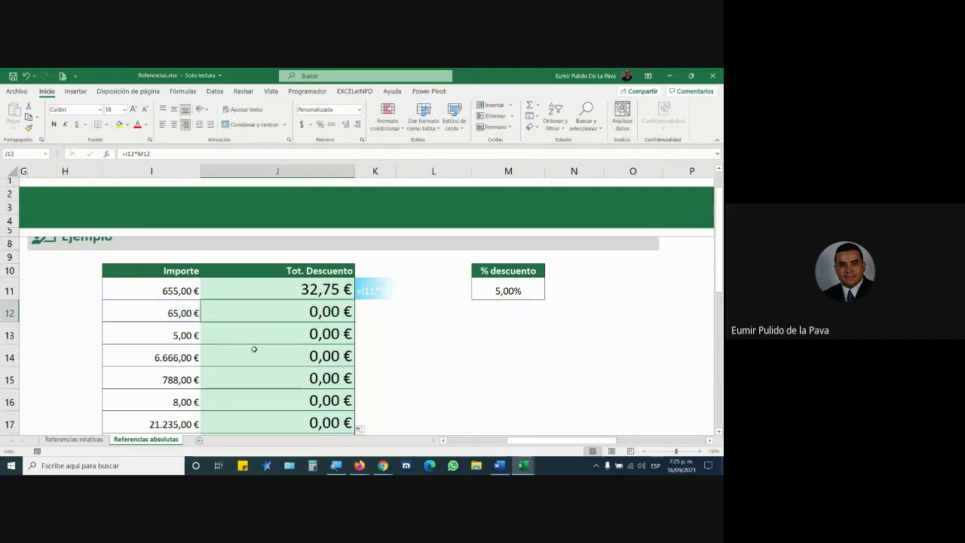
pyautogui.doubleClick(257, 334)
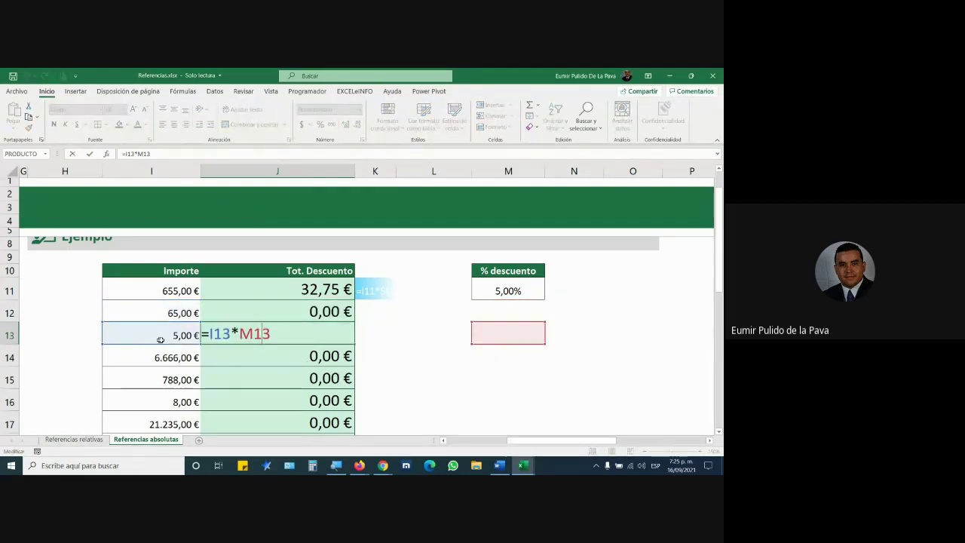
pyautogui.press('Return')
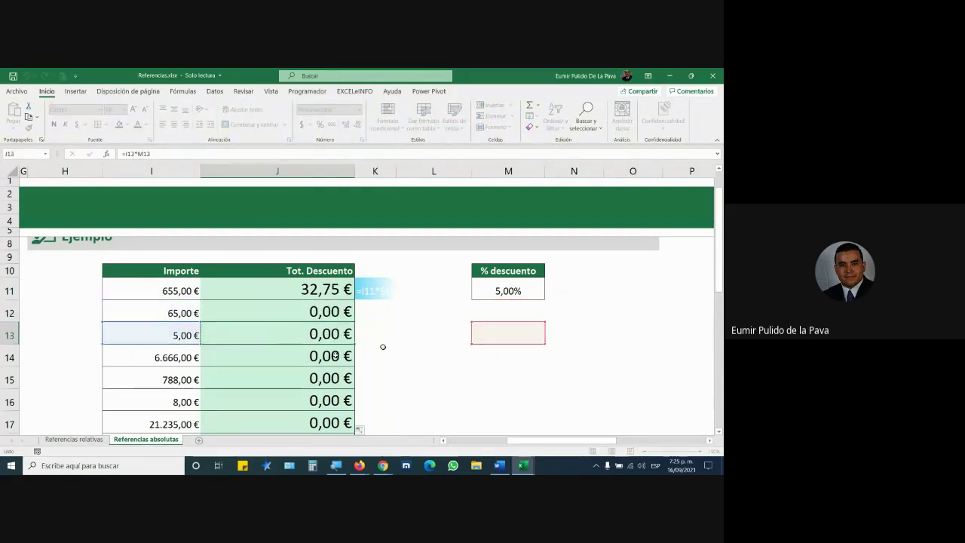
pyautogui.doubleClick(259, 358)
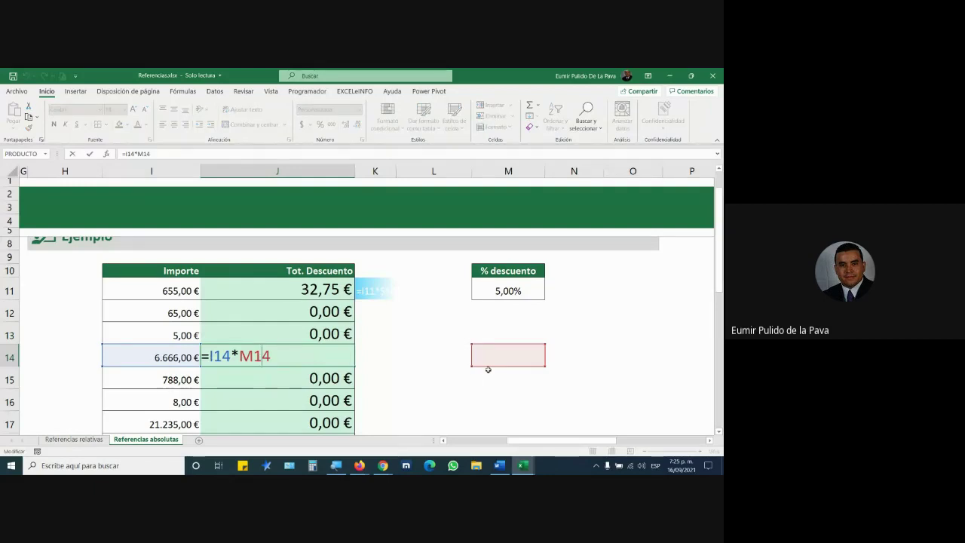
pyautogui.press('Return')
pyautogui.moveTo(513, 313); pyautogui.dragTo(518, 399)
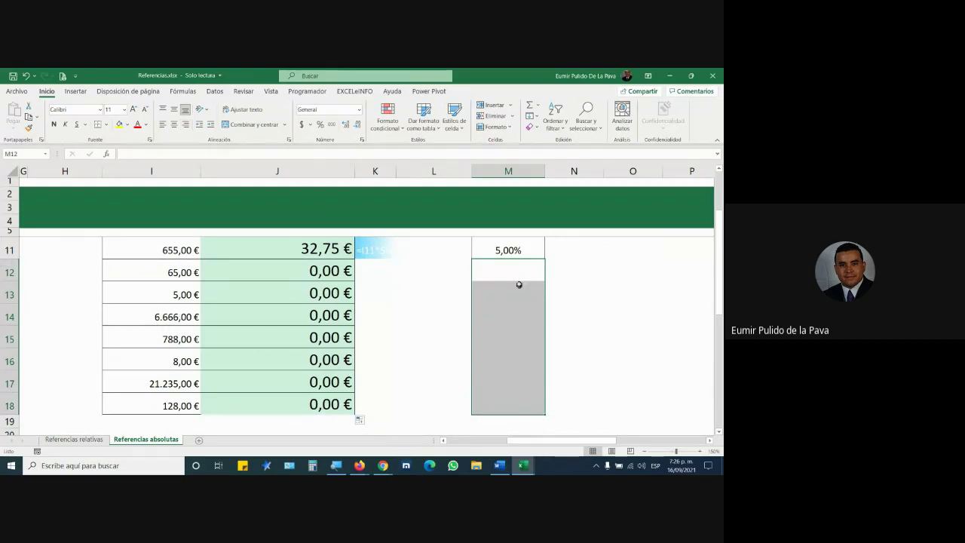
pyautogui.doubleClick(298, 272)
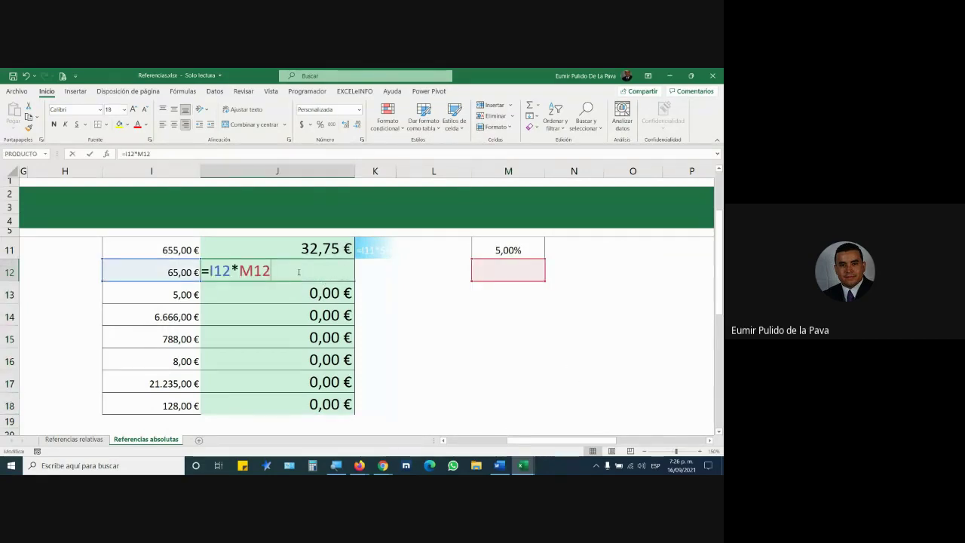
pyautogui.press('Escape')
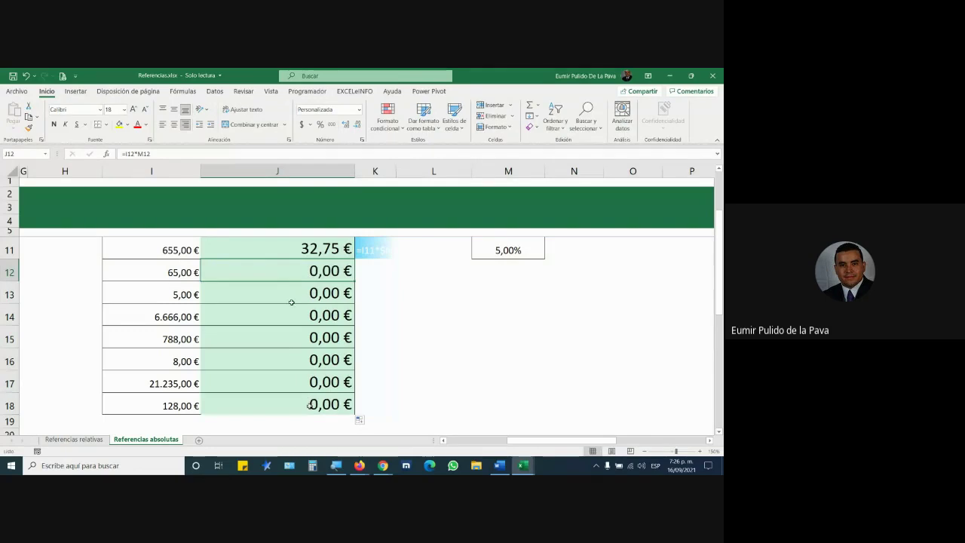
pyautogui.doubleClick(254, 271)
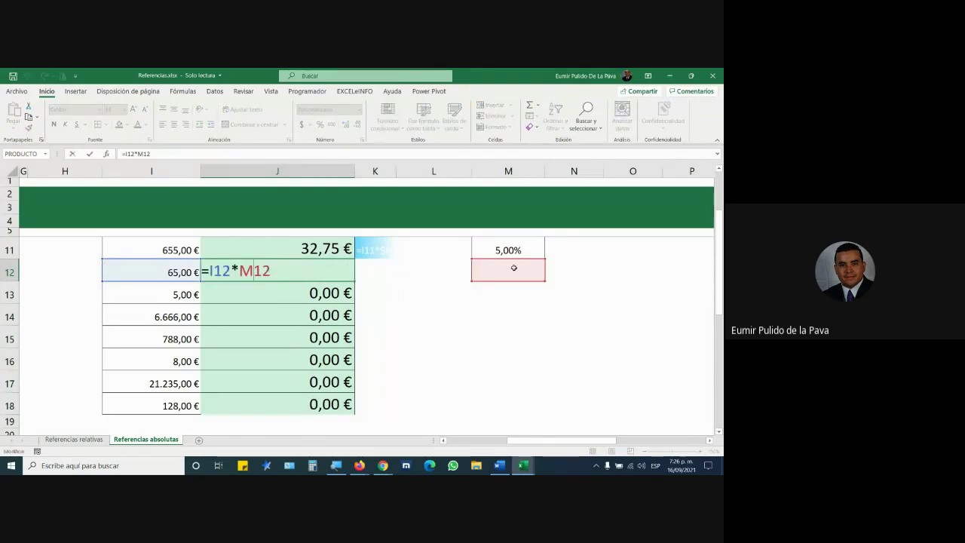
pyautogui.press('Return')
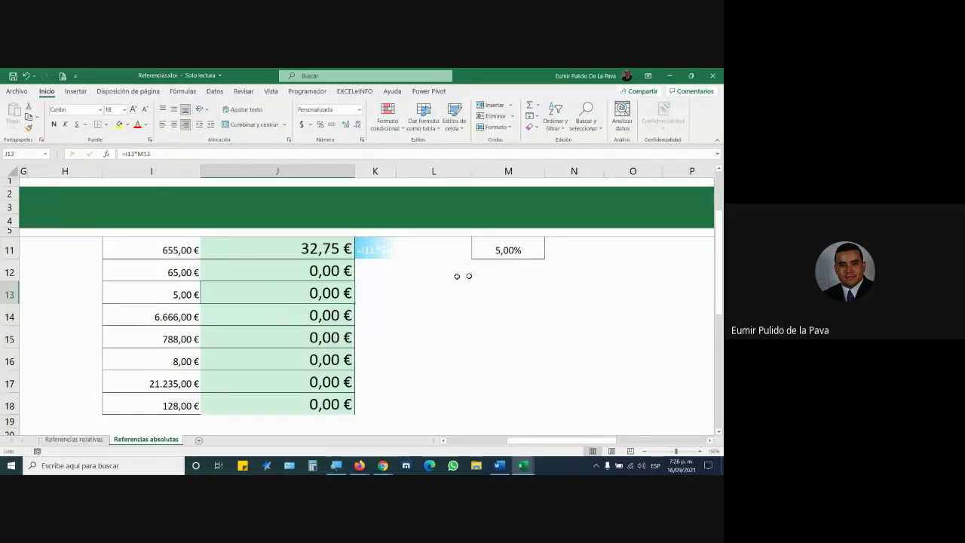
pyautogui.click(82, 440)
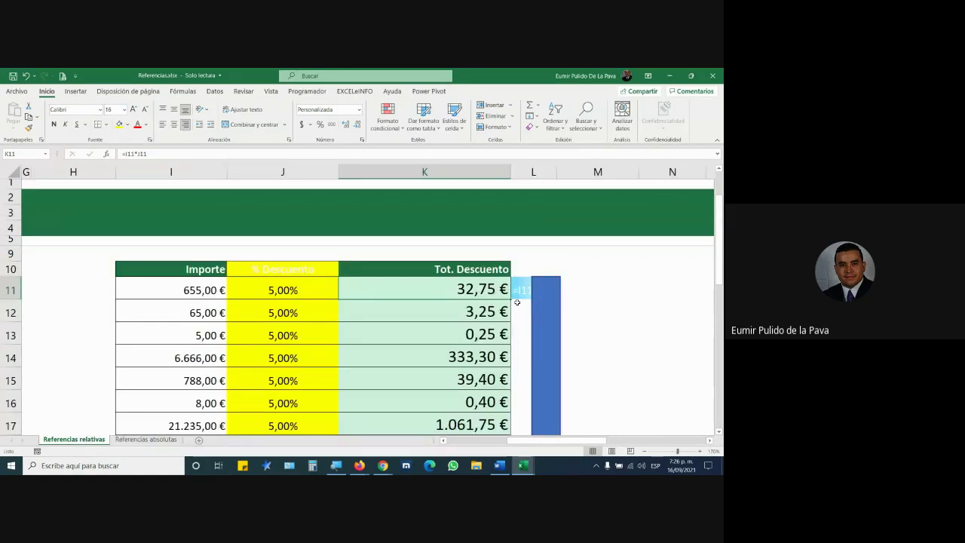
pyautogui.moveTo(512, 300); pyautogui.dragTo(499, 473)
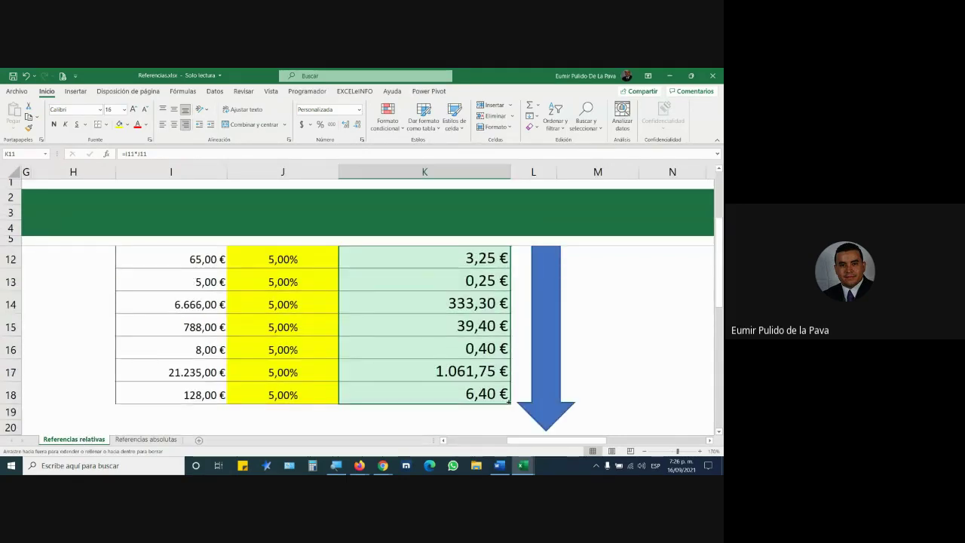
pyautogui.moveTo(510, 402); pyautogui.dragTo(516, 407)
pyautogui.scroll(1, 528, 301)
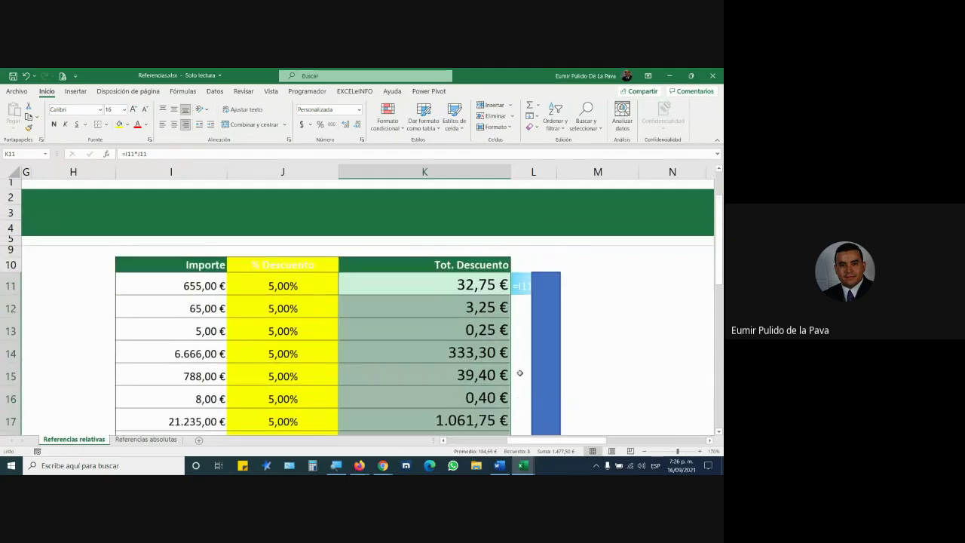
pyautogui.doubleClick(408, 310)
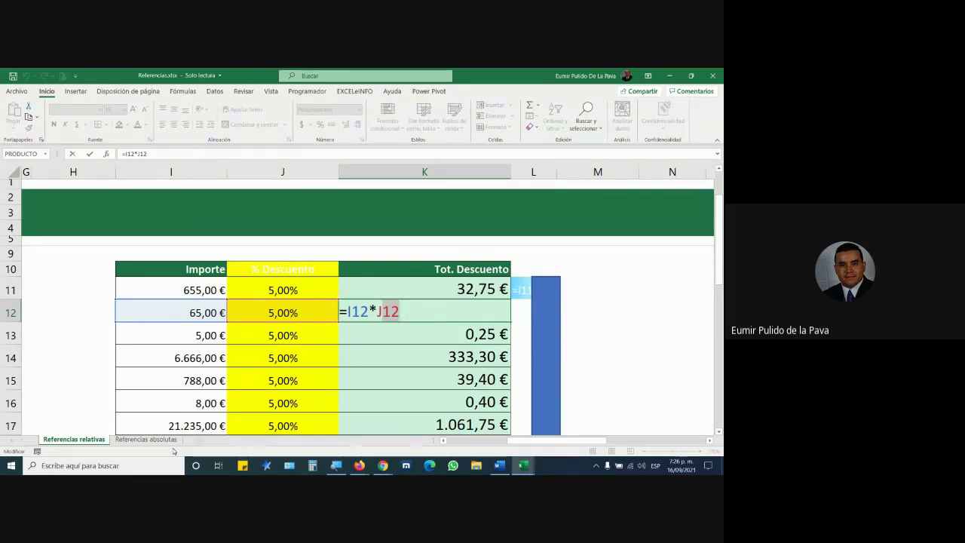
pyautogui.press('Return')
pyautogui.click(146, 439)
# Display J11's formula =I11*M11, highlighting the M11 reference.
pyautogui.click(325, 266)
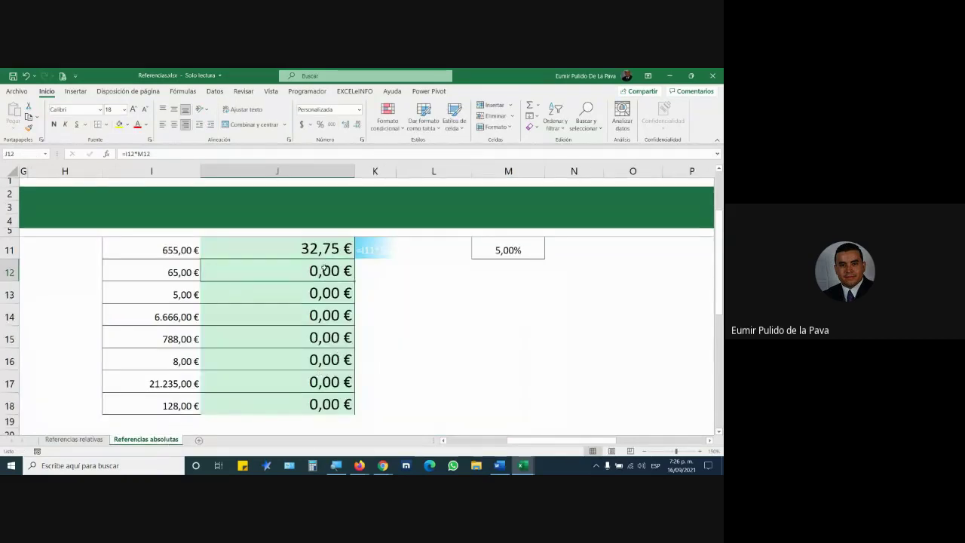
pyautogui.doubleClick(299, 252)
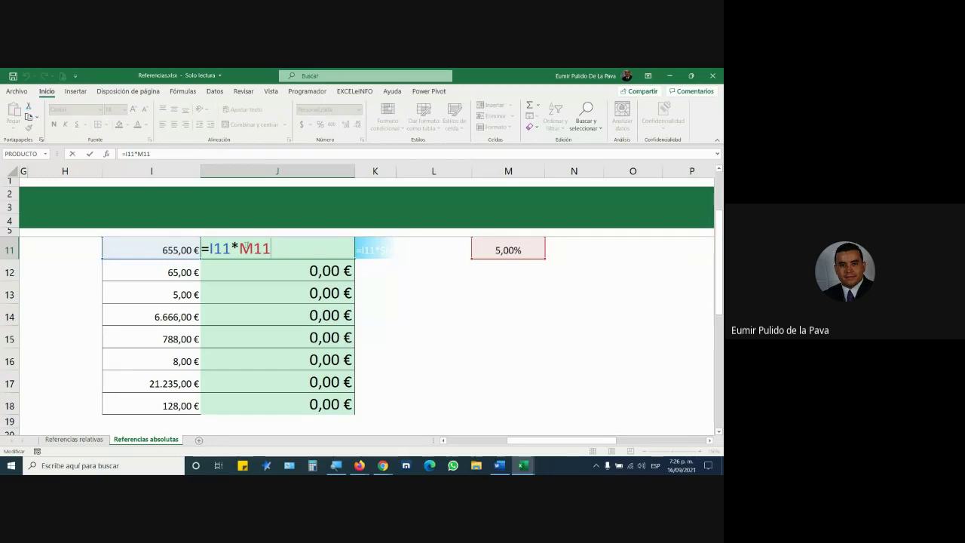
pyautogui.doubleClick(254, 248)
pyautogui.hotkey('ctrl', 'Return')
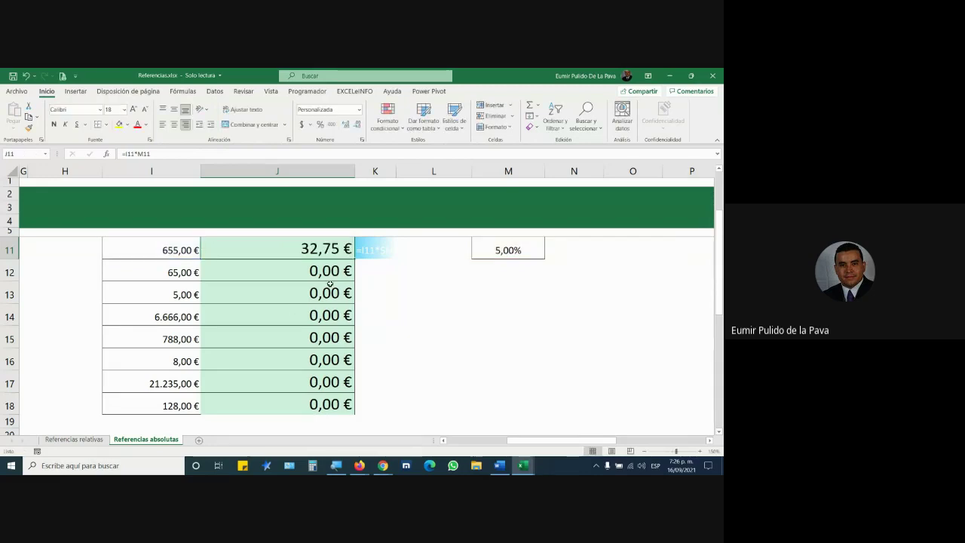
# Show the J12 and J18 formulas, then bring the Google Meet call forward.
pyautogui.doubleClick(270, 275)
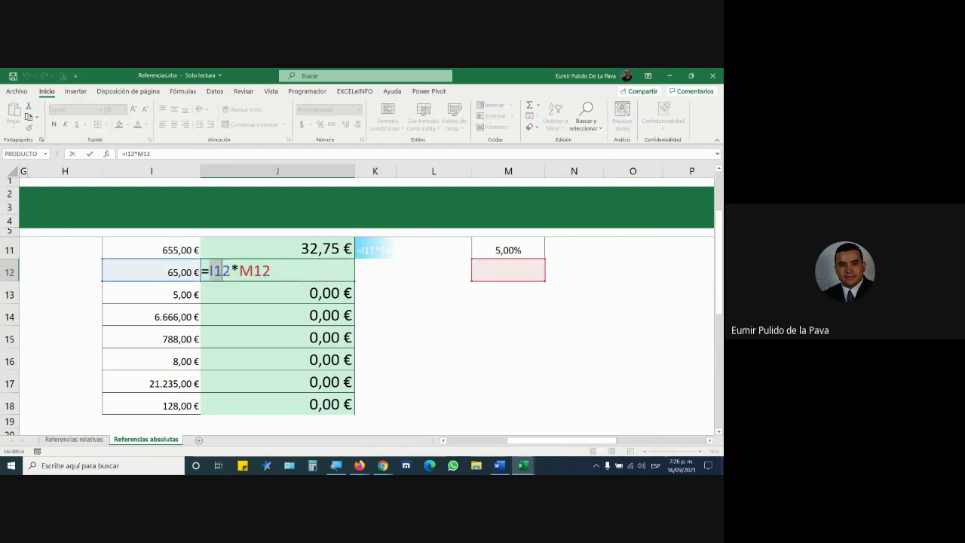
pyautogui.moveTo(209, 271); pyautogui.dragTo(231, 271)
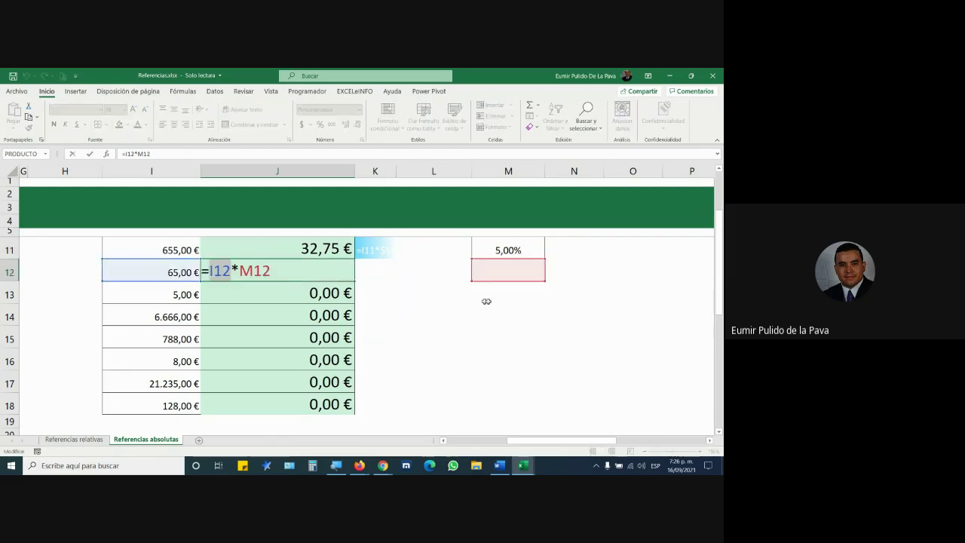
pyautogui.press('Escape')
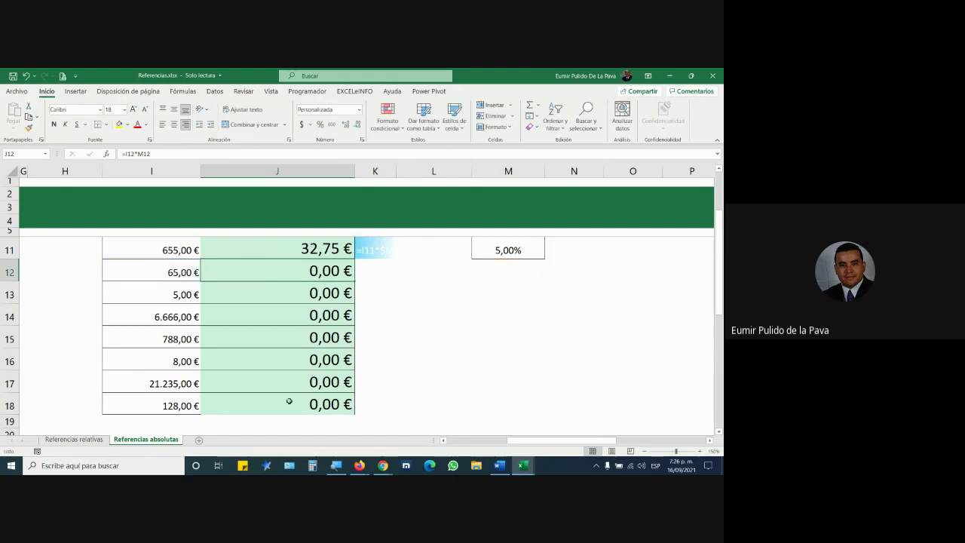
pyautogui.doubleClick(290, 400)
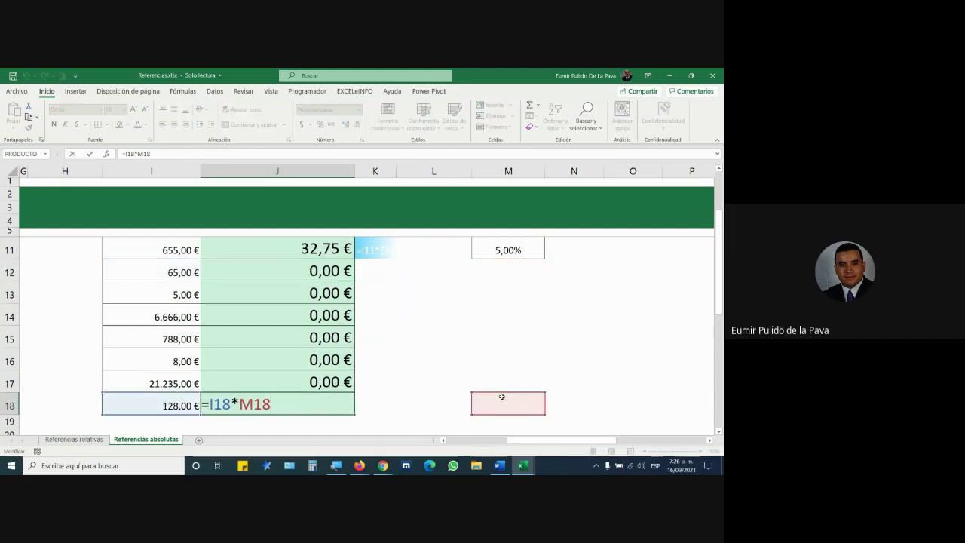
pyautogui.moveTo(382, 464)
pyautogui.click(331, 420)
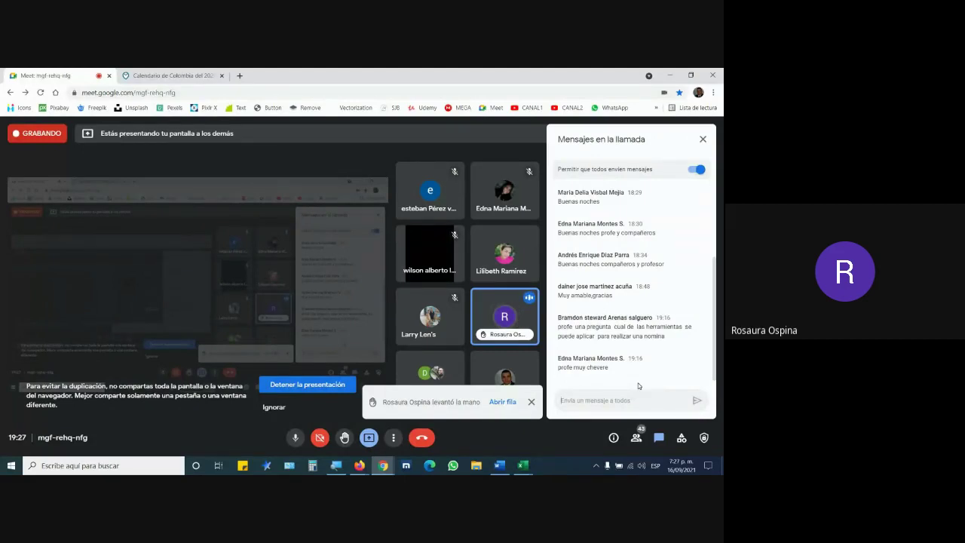
# Switch from the Meet window back to the Excel workbook with Alt+Tab.
pyautogui.hotkey('alt', 'Tab')
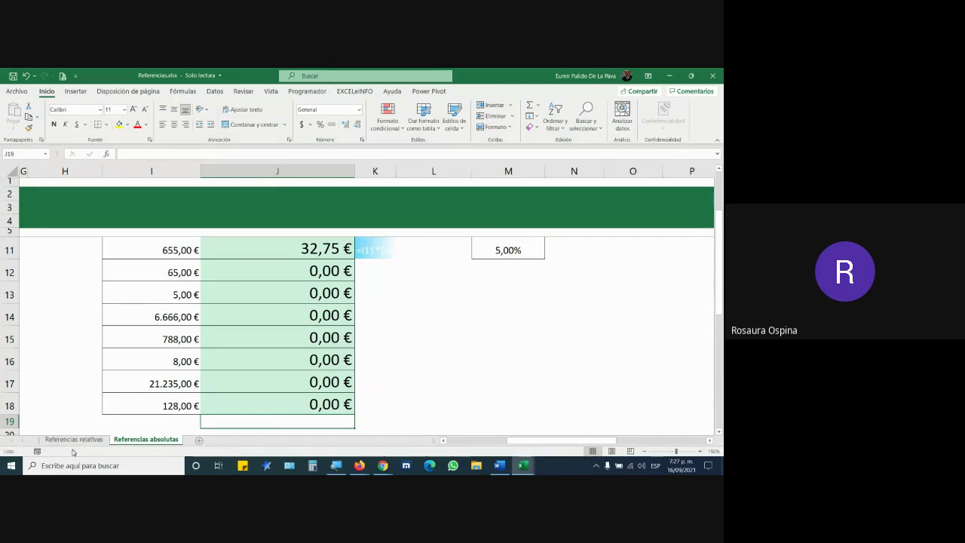
# Scroll up to the Ejemplo headings and open J11's =I11*M11 formula for editing.
pyautogui.click(74, 439)
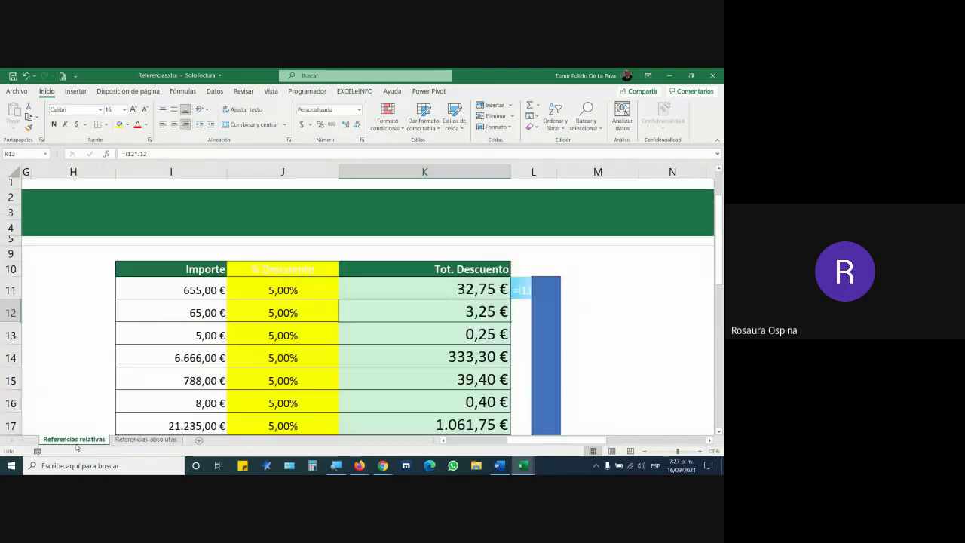
pyautogui.click(132, 440)
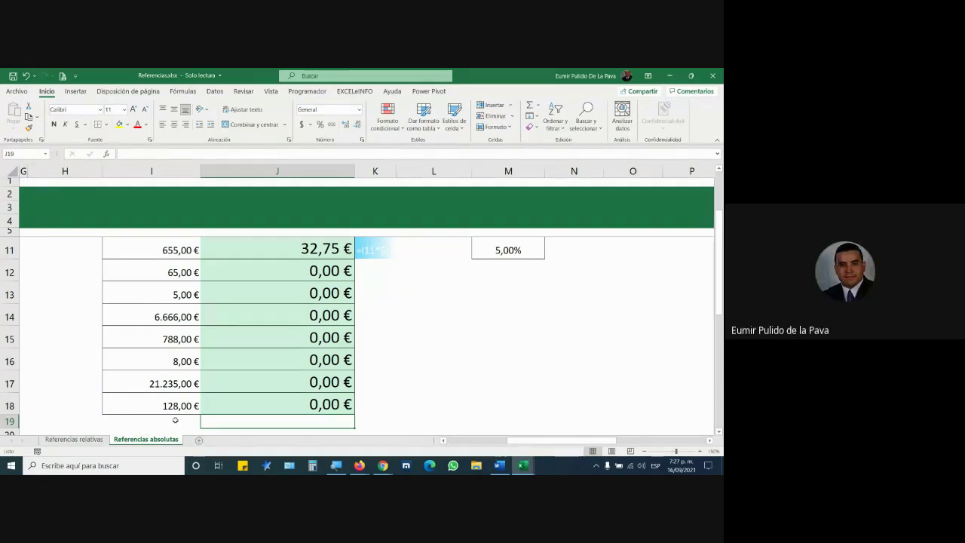
pyautogui.scroll(2, 281, 323)
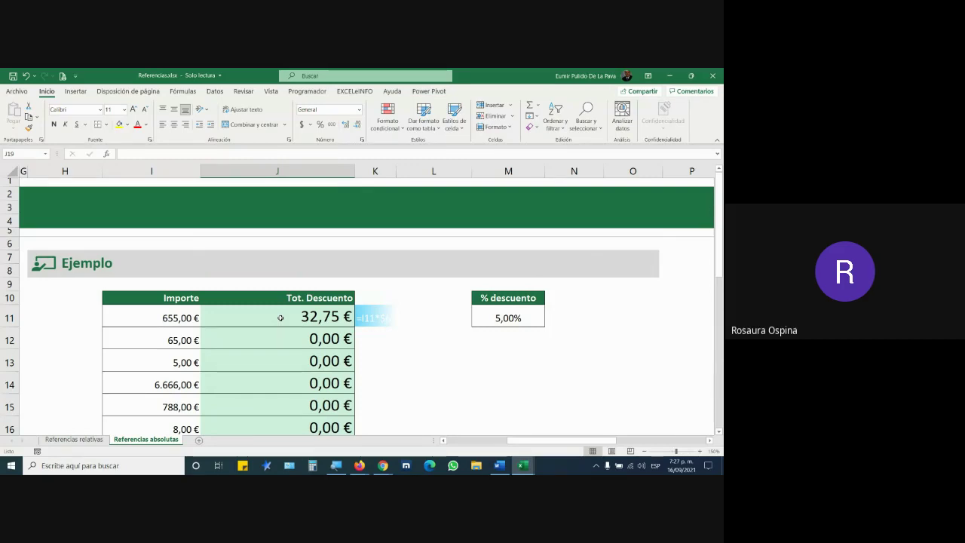
pyautogui.doubleClick(281, 318)
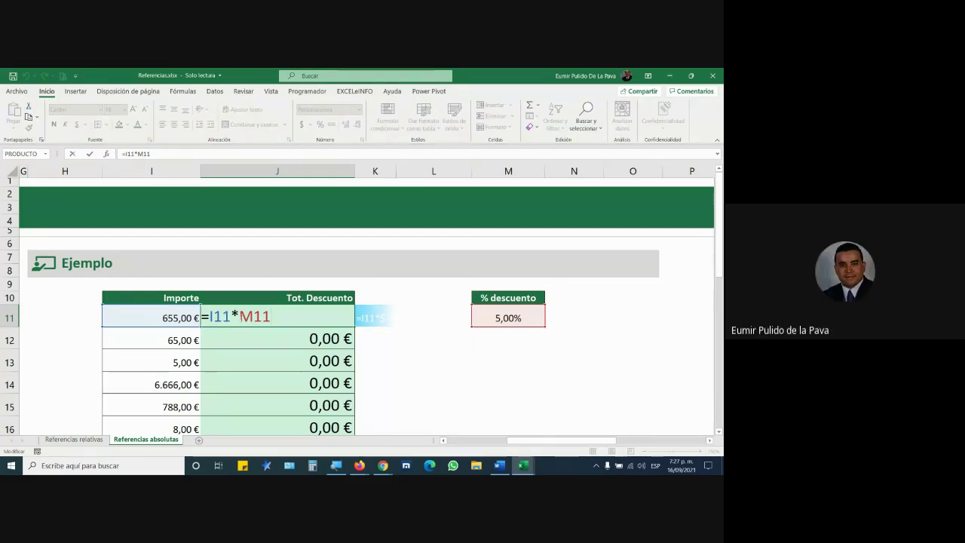
pyautogui.moveTo(239, 317); pyautogui.dragTo(254, 317)
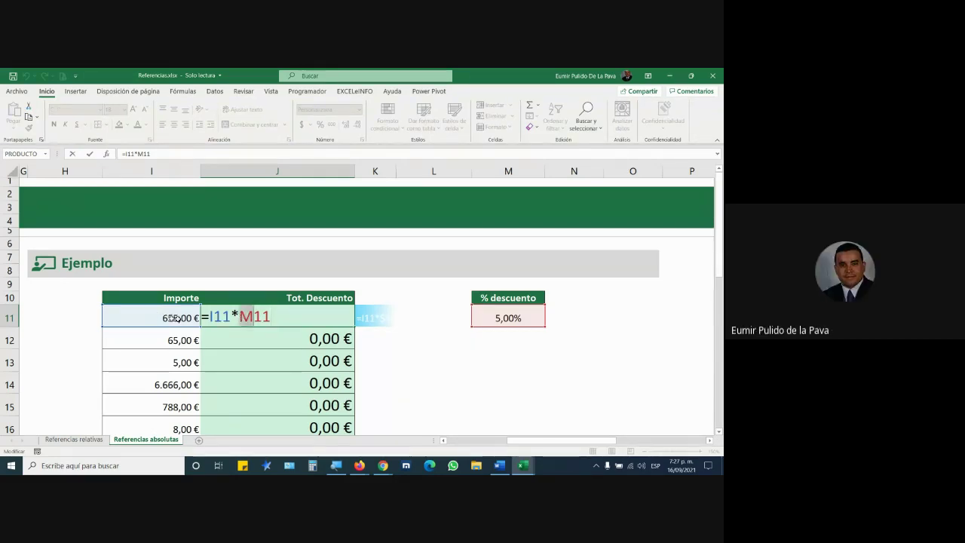
pyautogui.doubleClick(254, 317)
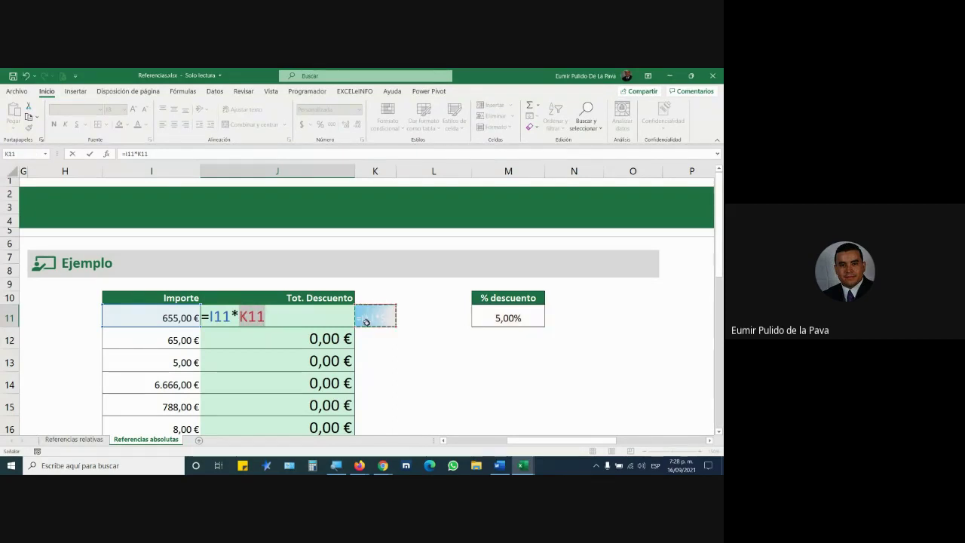
pyautogui.press('Return')
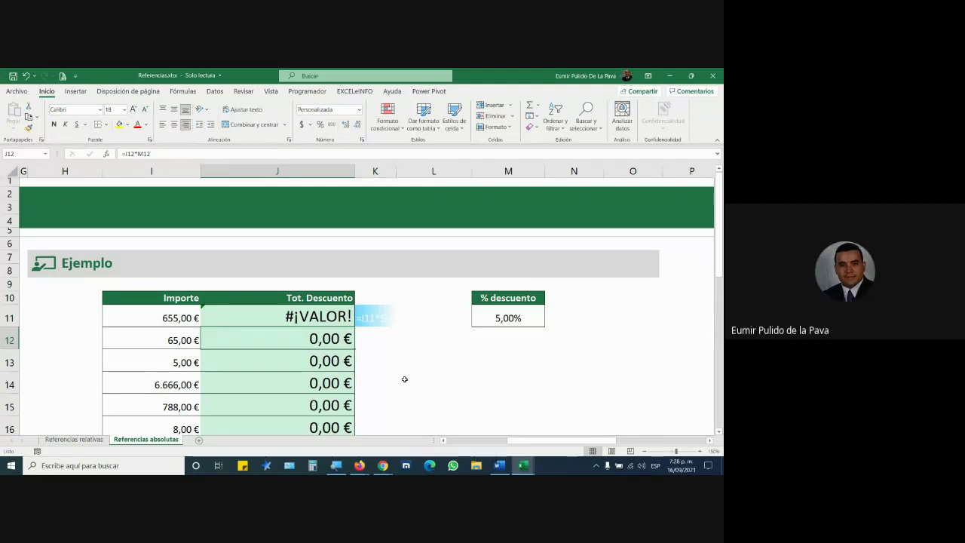
pyautogui.doubleClick(273, 317)
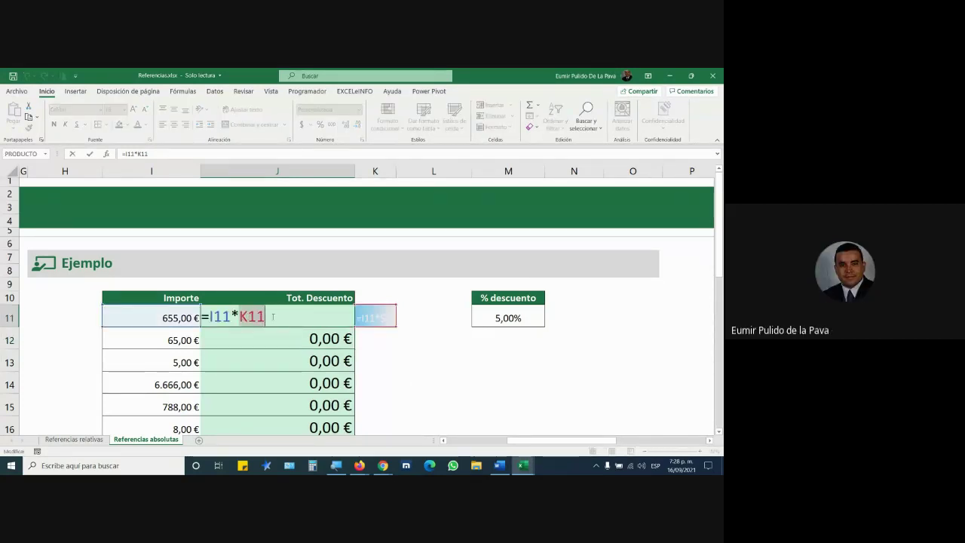
pyautogui.click(501, 321)
pyautogui.press('Return')
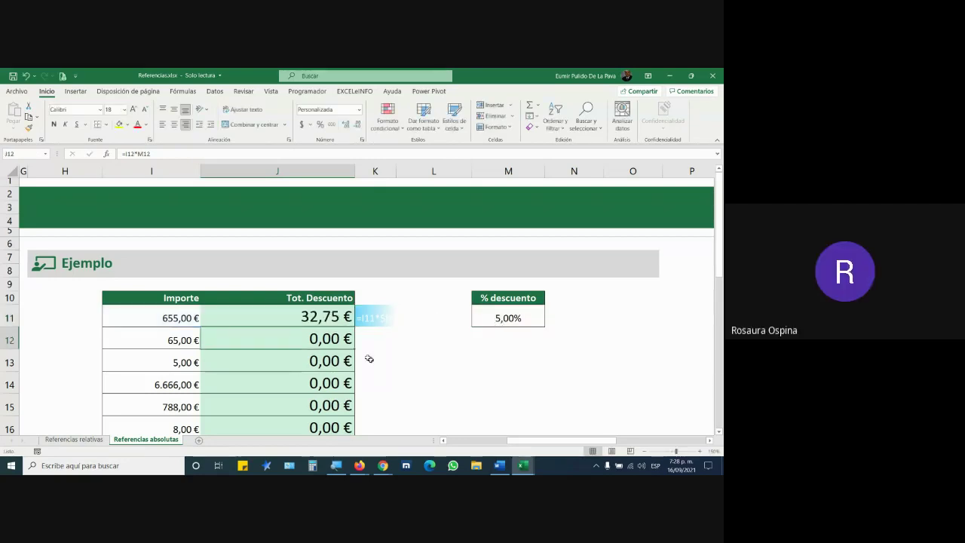
pyautogui.moveTo(383, 465)
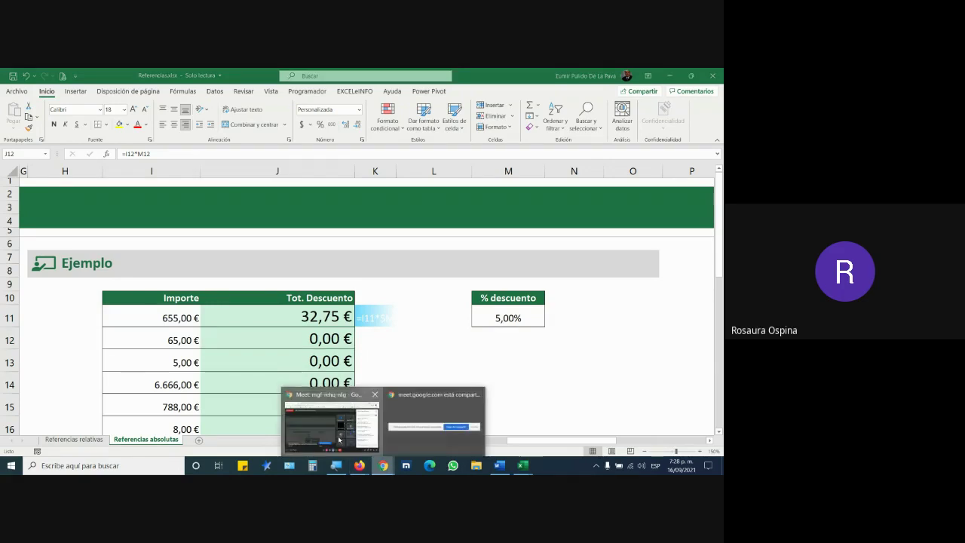
pyautogui.click(332, 418)
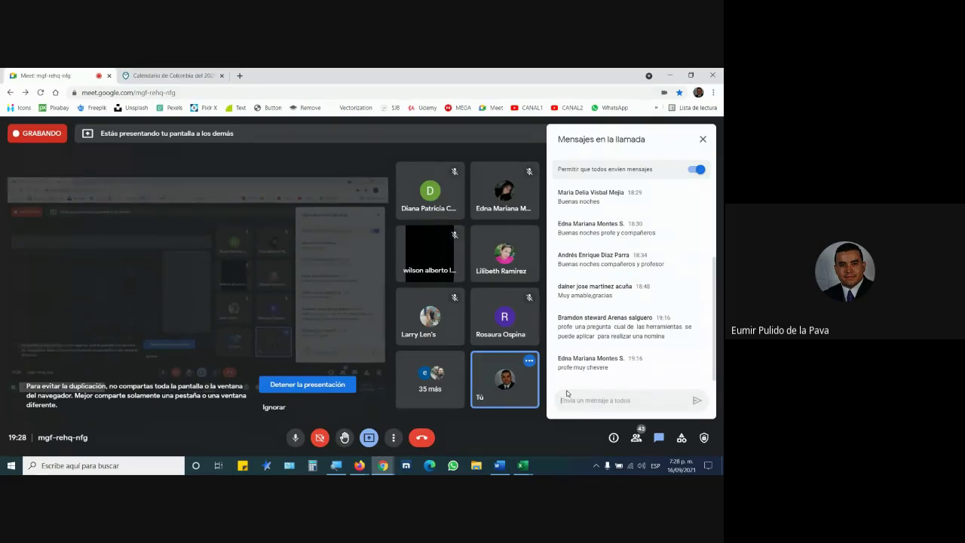
pyautogui.click(523, 465)
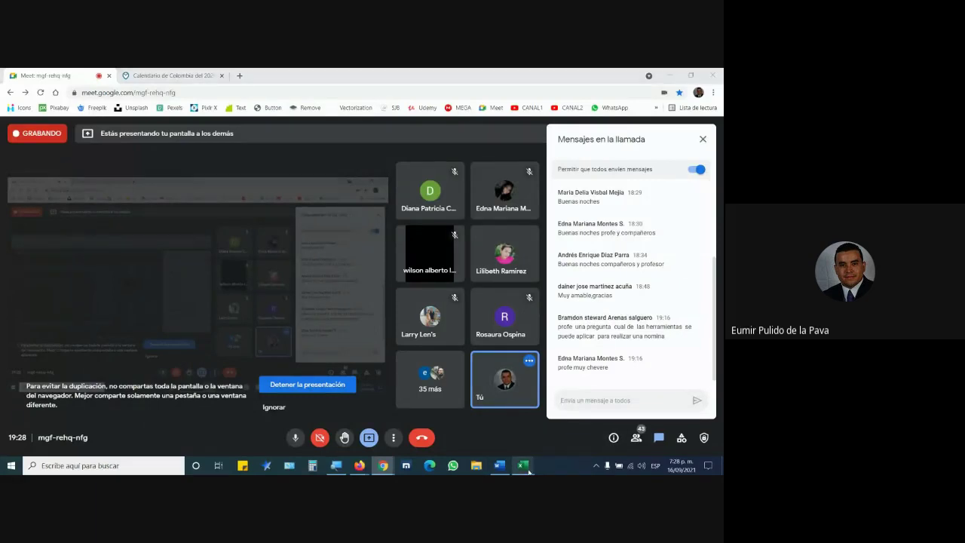
pyautogui.click(575, 426)
pyautogui.scroll(-1, 284, 379)
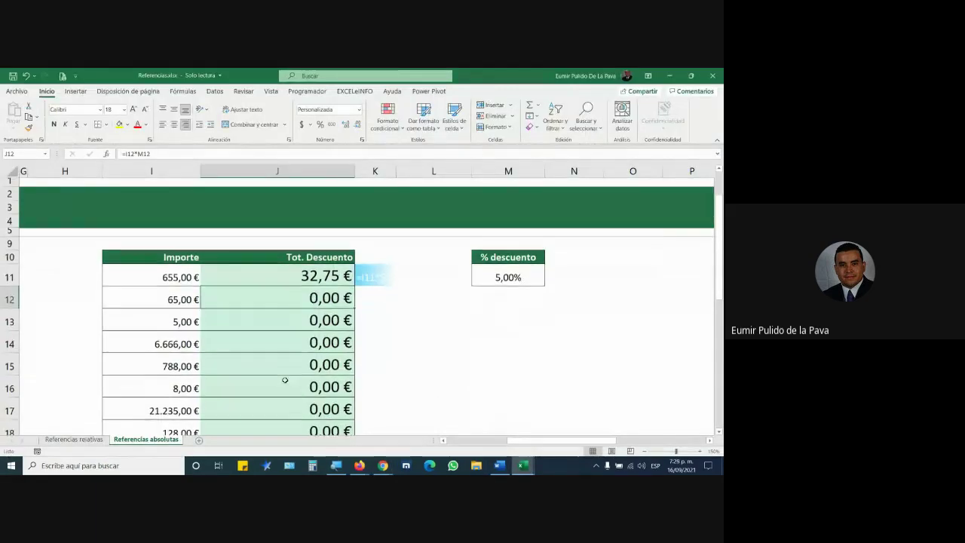
pyautogui.doubleClick(289, 301)
pyautogui.press('Return')
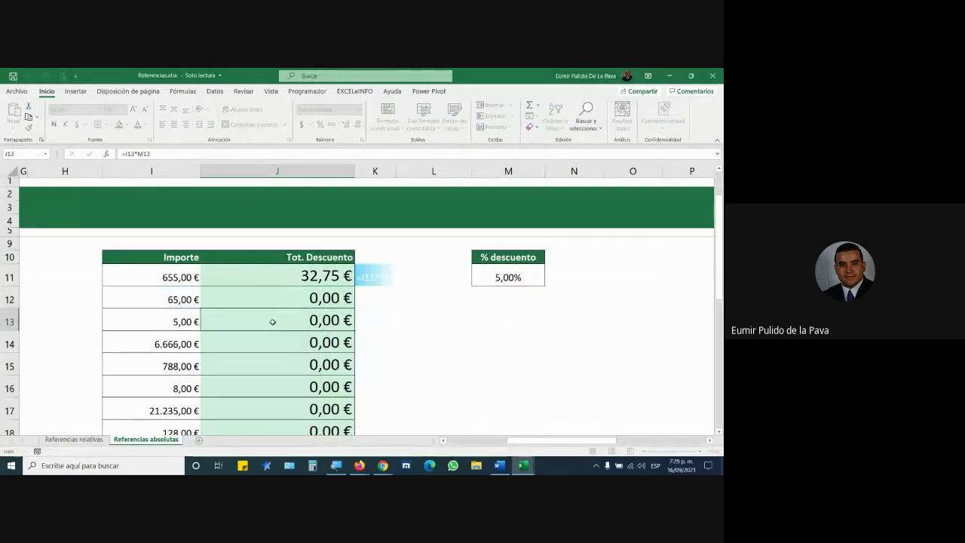
pyautogui.doubleClick(273, 321)
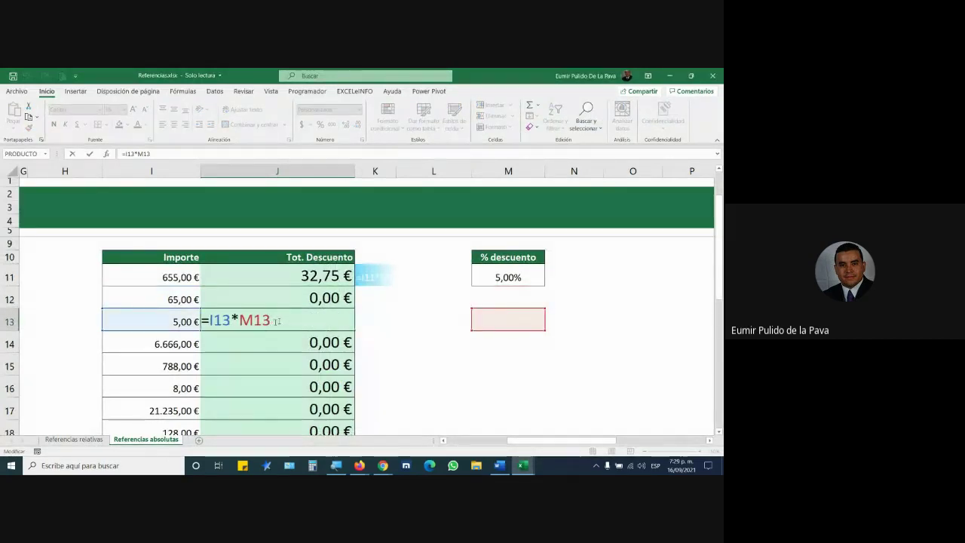
pyautogui.press('Escape')
pyautogui.doubleClick(315, 285)
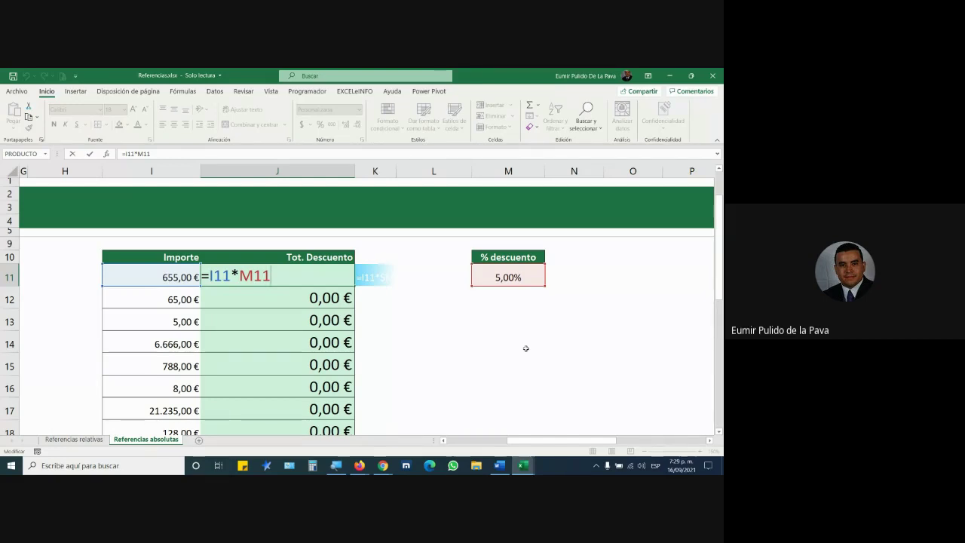
pyautogui.moveTo(240, 276); pyautogui.dragTo(281, 283)
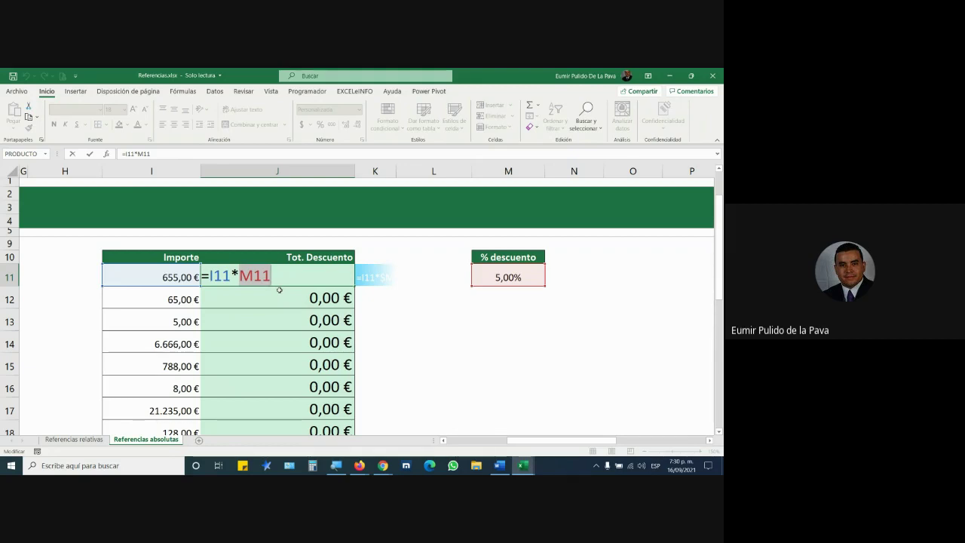
pyautogui.hotkey('ctrl', 'Return')
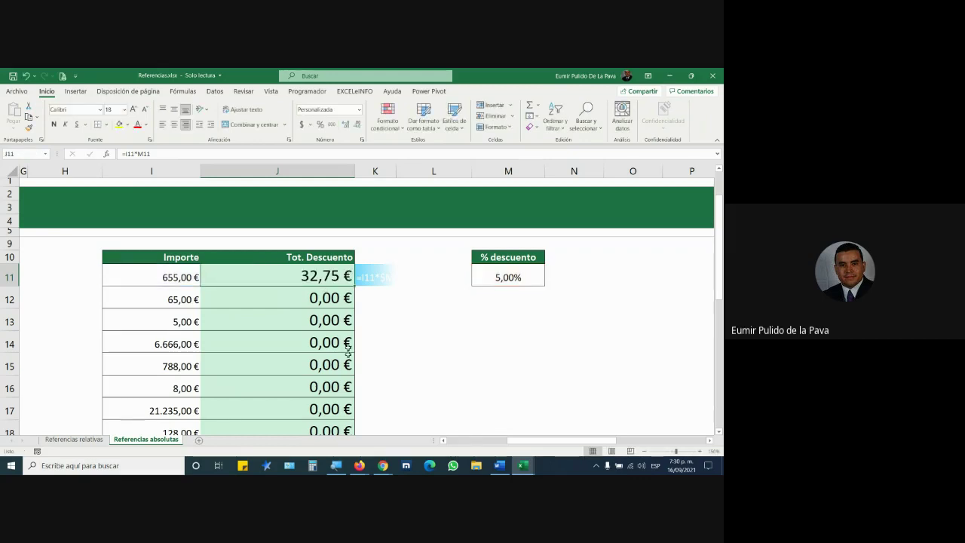
pyautogui.scroll(-1, 407, 386)
pyautogui.click(315, 382)
pyautogui.doubleClick(315, 382)
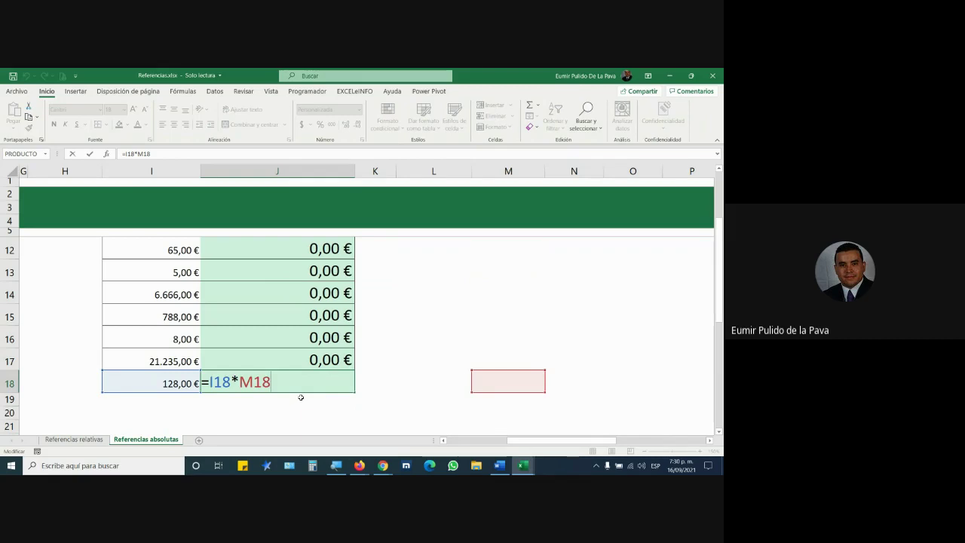
pyautogui.scroll(2, 381, 362)
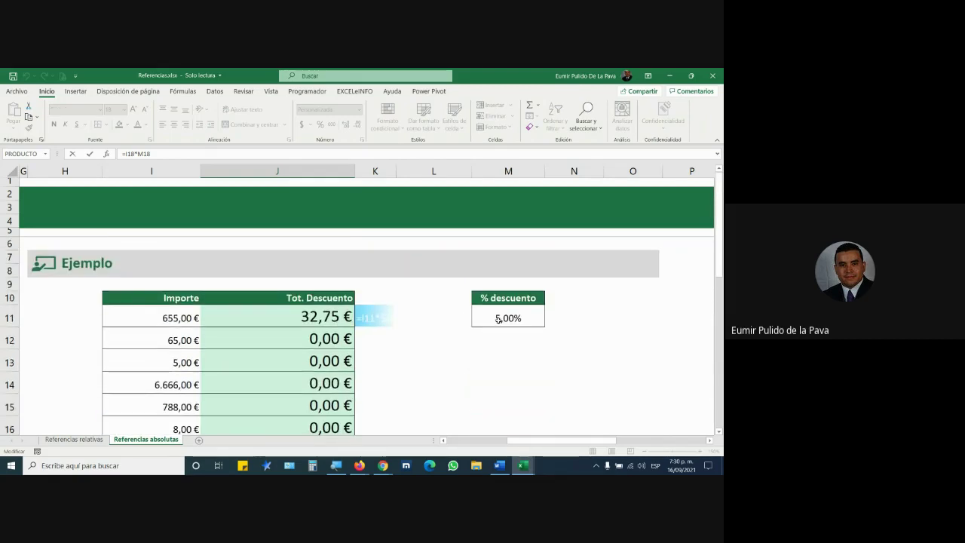
pyautogui.press('Escape')
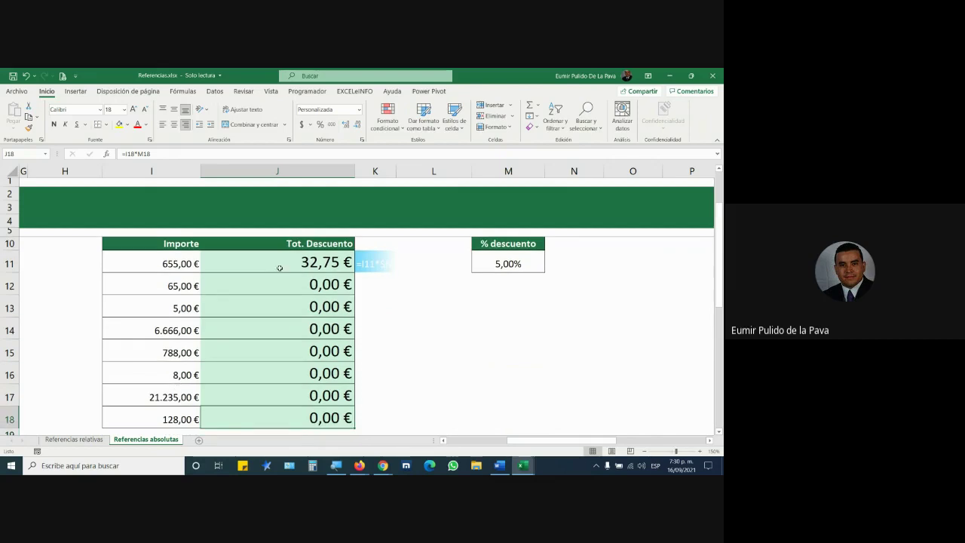
# Change J11's formula to =I11*$M$11 with F4 and confirm it.
pyautogui.doubleClick(280, 268)
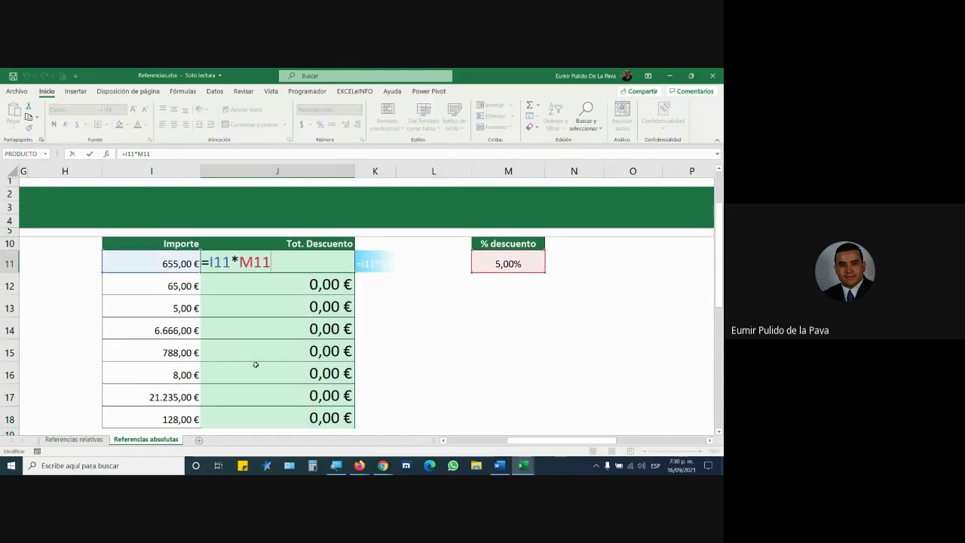
pyautogui.press('F4')
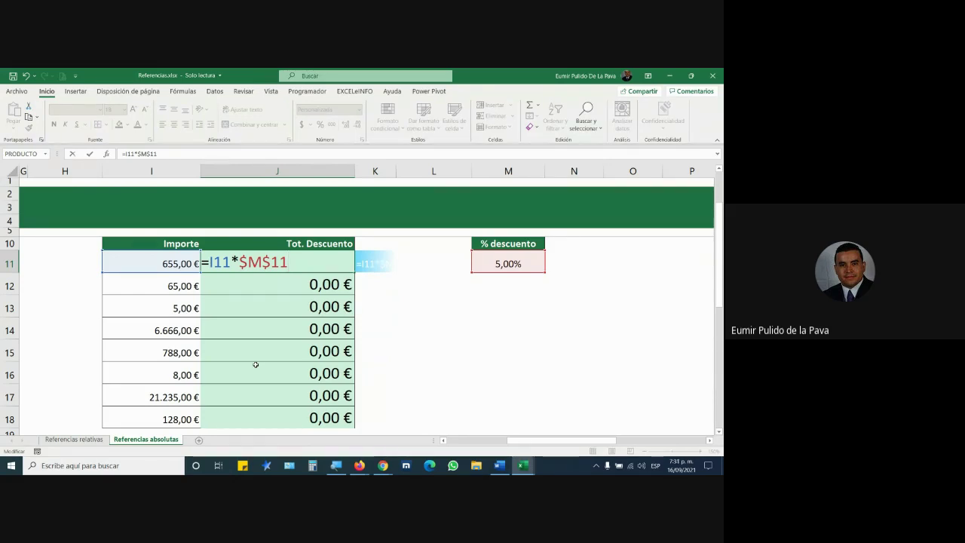
pyautogui.click(239, 261)
pyautogui.press('Right')
pyautogui.press('Right')
pyautogui.press('Return')
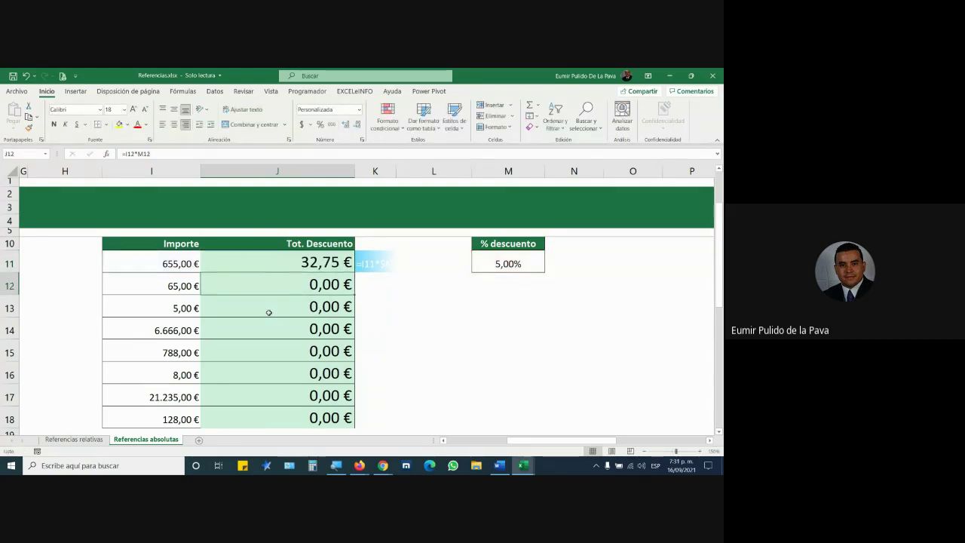
# Fill =I11*$M$11 down to J18, verify J12 keeps $M$11, then delete J12:J18.
pyautogui.click(282, 264)
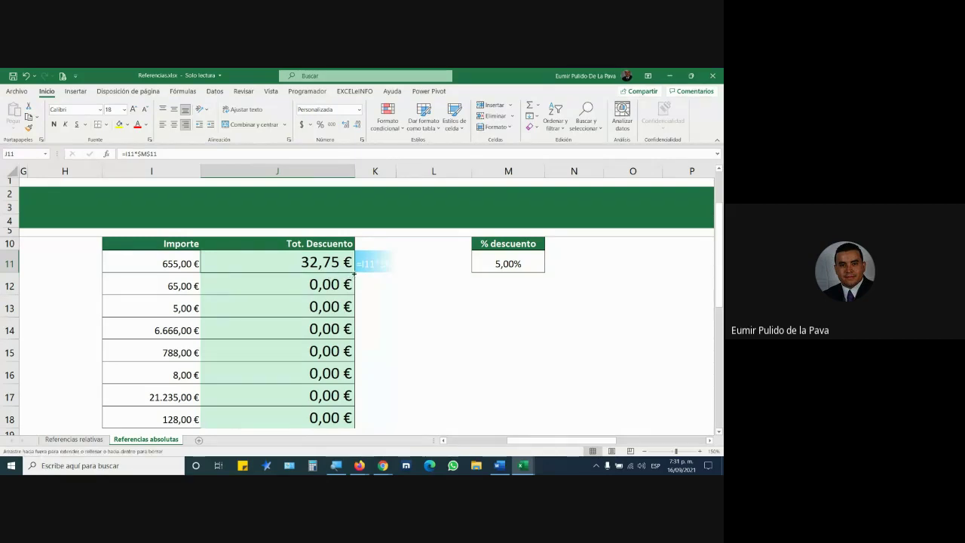
pyautogui.moveTo(353, 275); pyautogui.dragTo(333, 435)
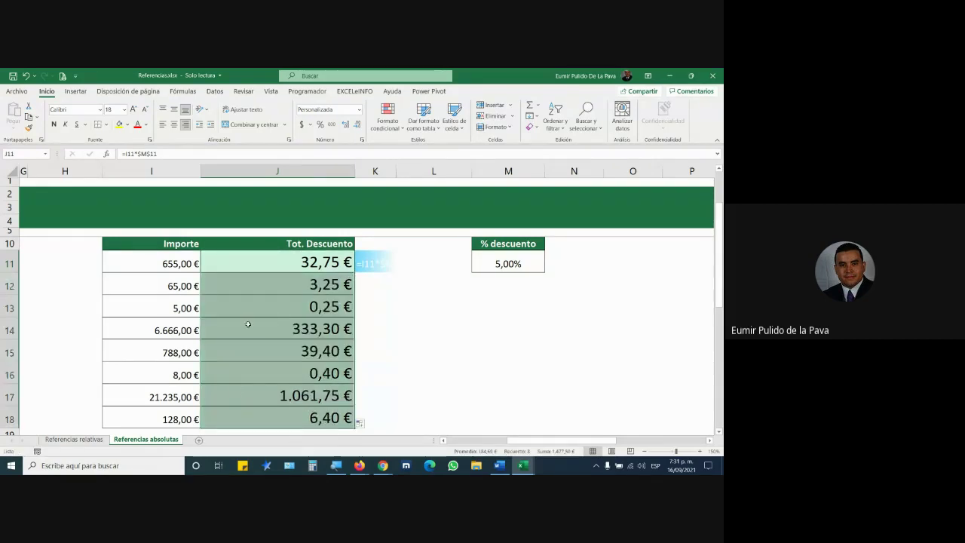
pyautogui.click(275, 287)
pyautogui.doubleClick(276, 287)
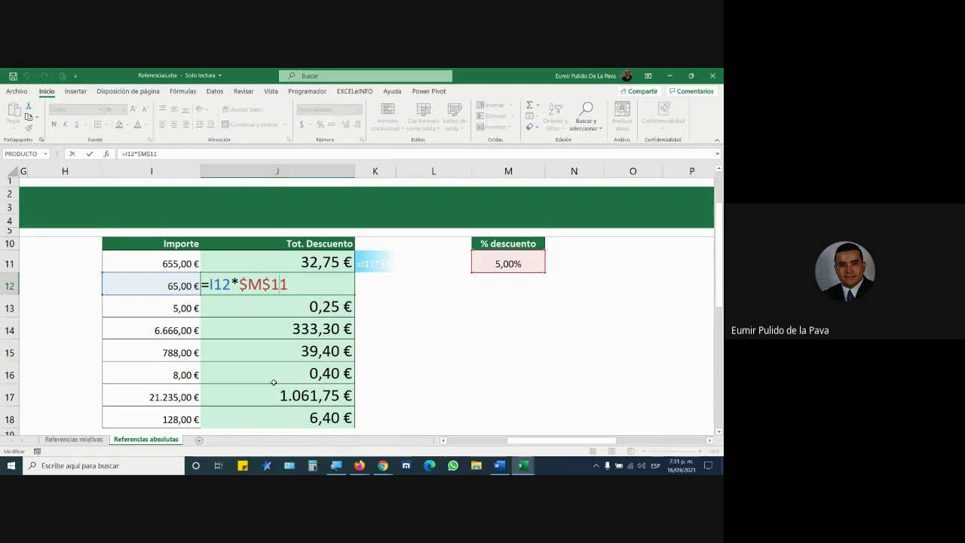
pyautogui.press('Return')
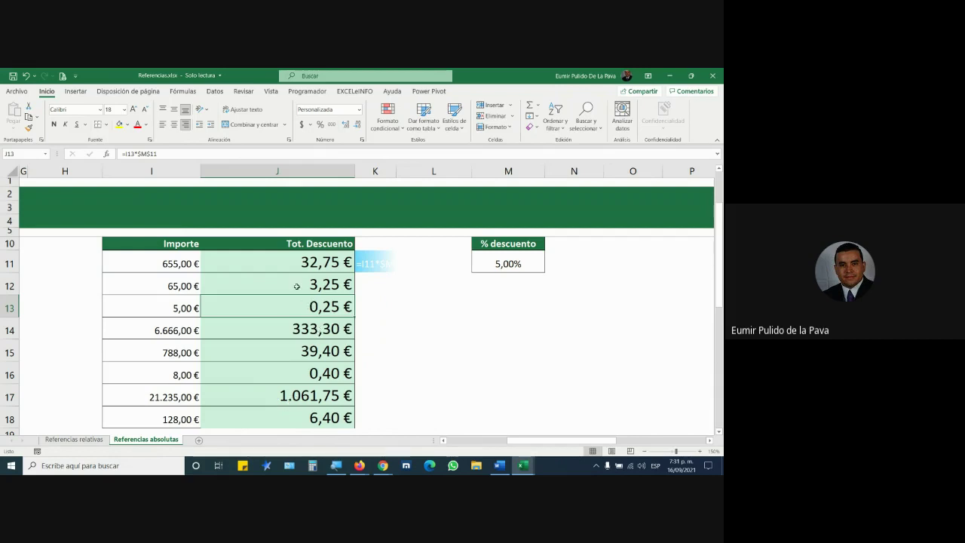
pyautogui.moveTo(297, 287); pyautogui.dragTo(293, 423)
pyautogui.press('Delete')
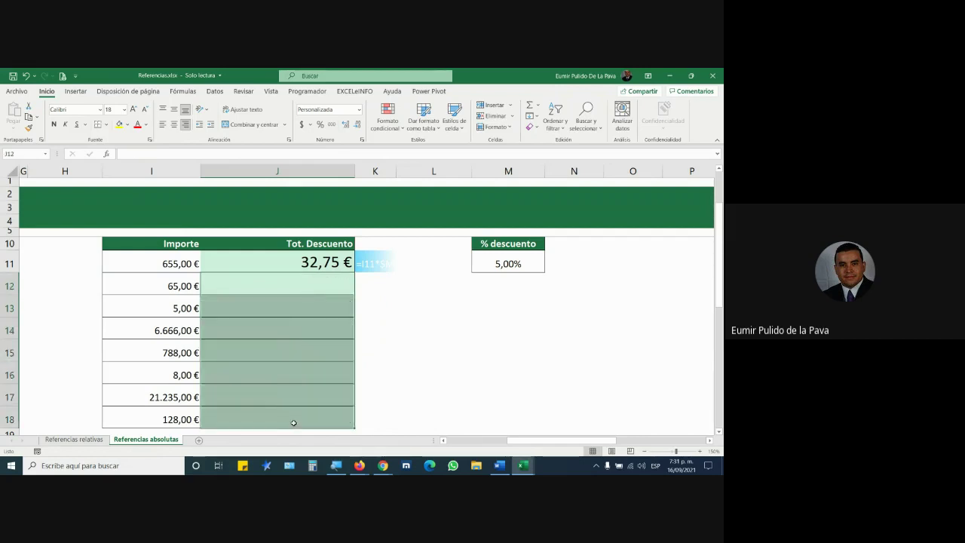
pyautogui.click(288, 266)
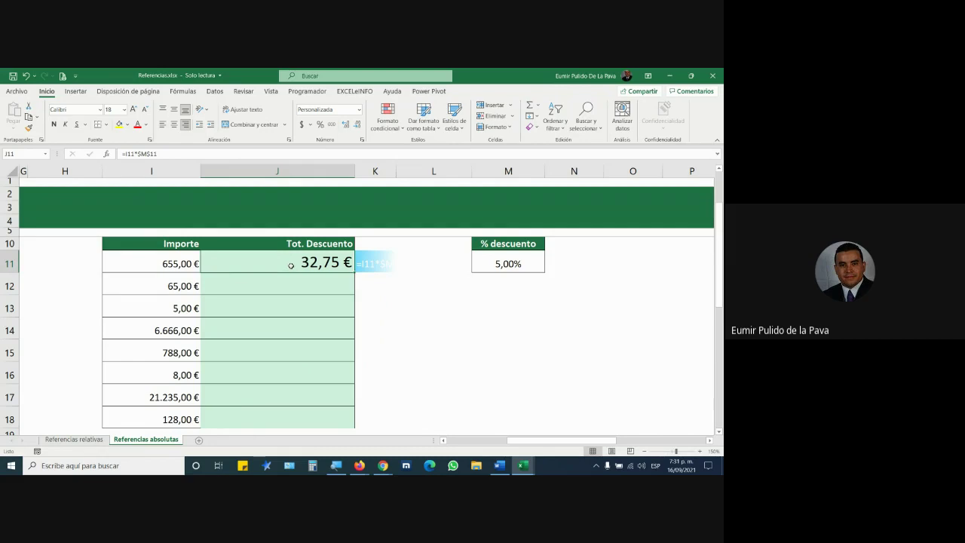
# Cycle J11's percentage reference with F4 through M$11, $M11, $M$11 and back to M11.
pyautogui.doubleClick(292, 265)
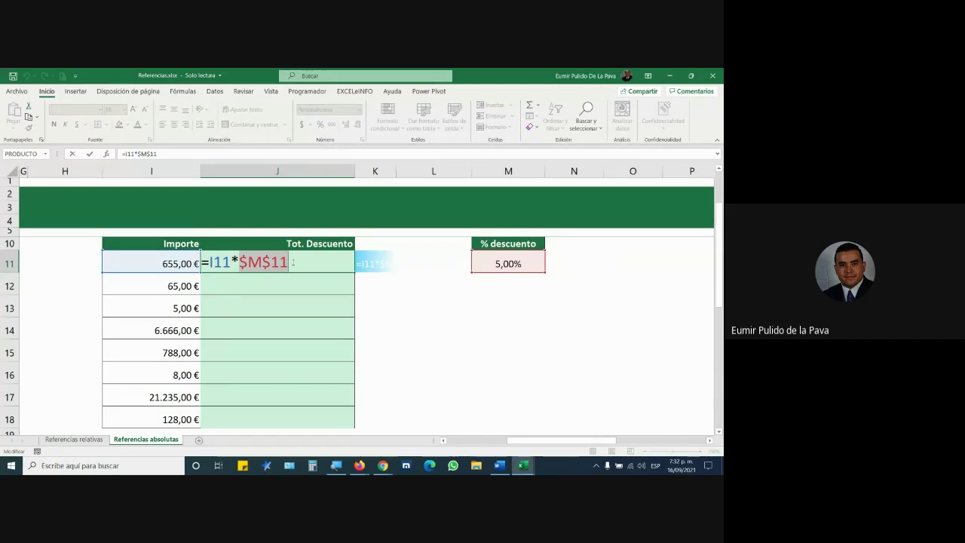
pyautogui.press('F4')
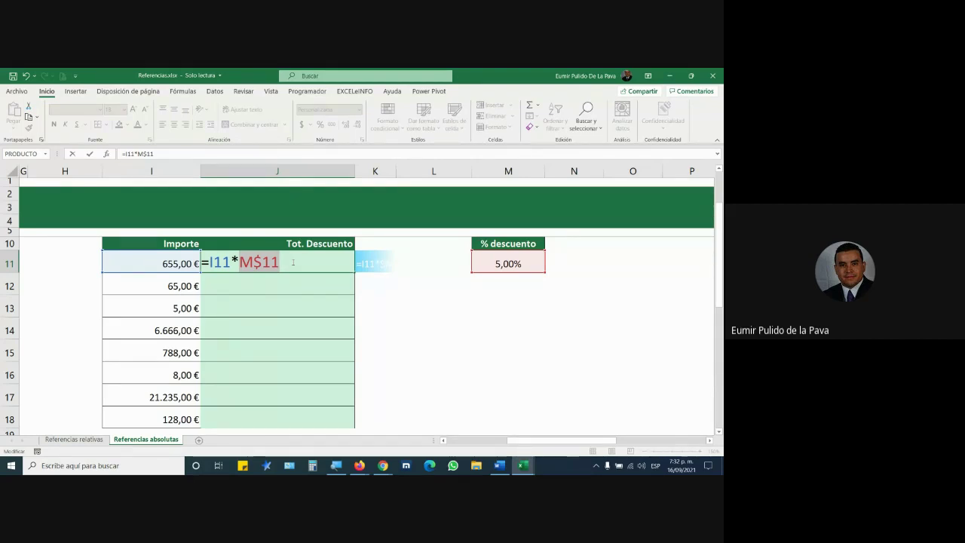
pyautogui.press('F4')
pyautogui.press('F4')
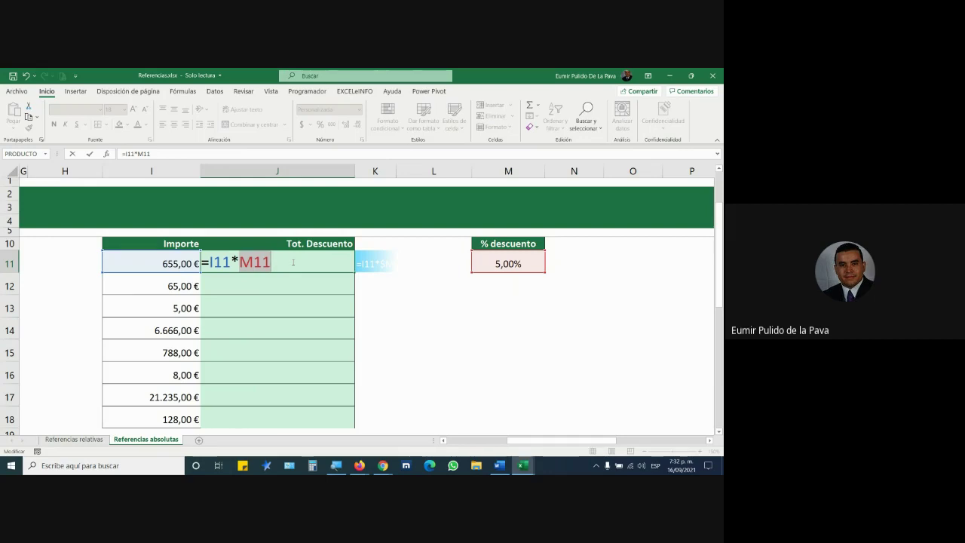
pyautogui.press('F4')
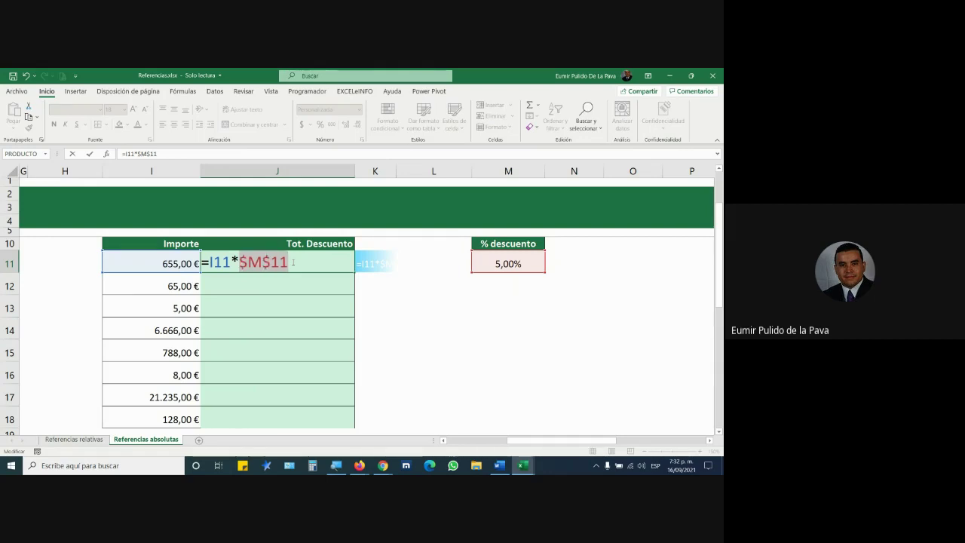
pyautogui.press('F4')
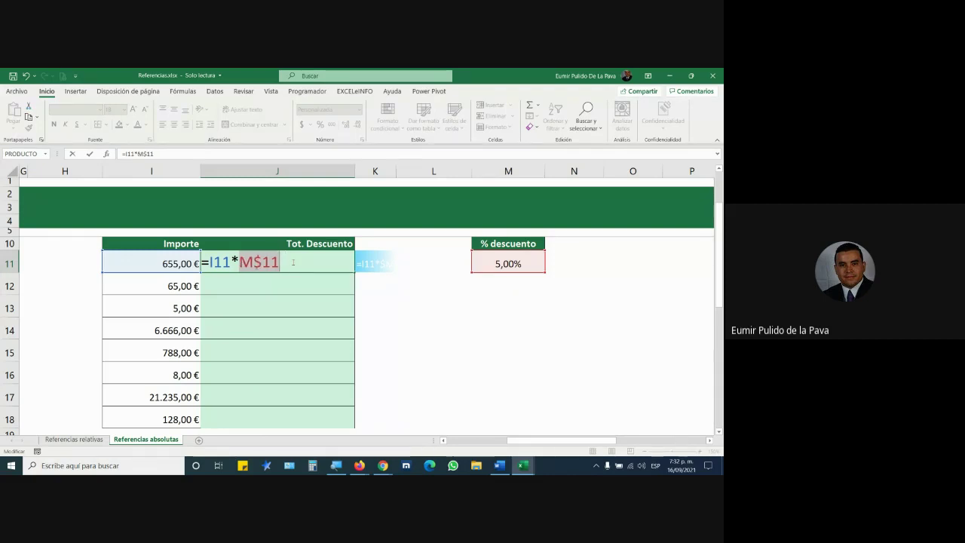
pyautogui.press('F4')
pyautogui.press('F4')
pyautogui.press('F4')
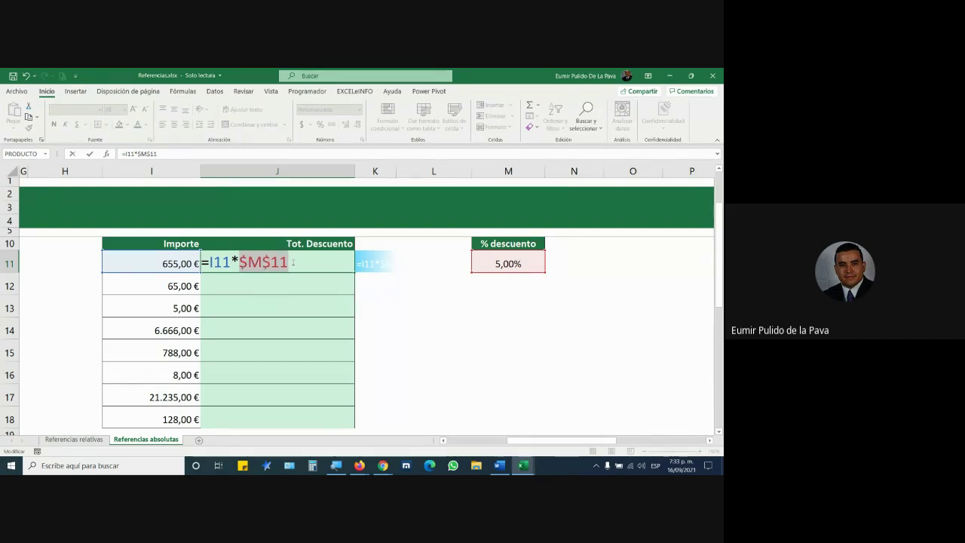
pyautogui.press('F4')
pyautogui.press('F4')
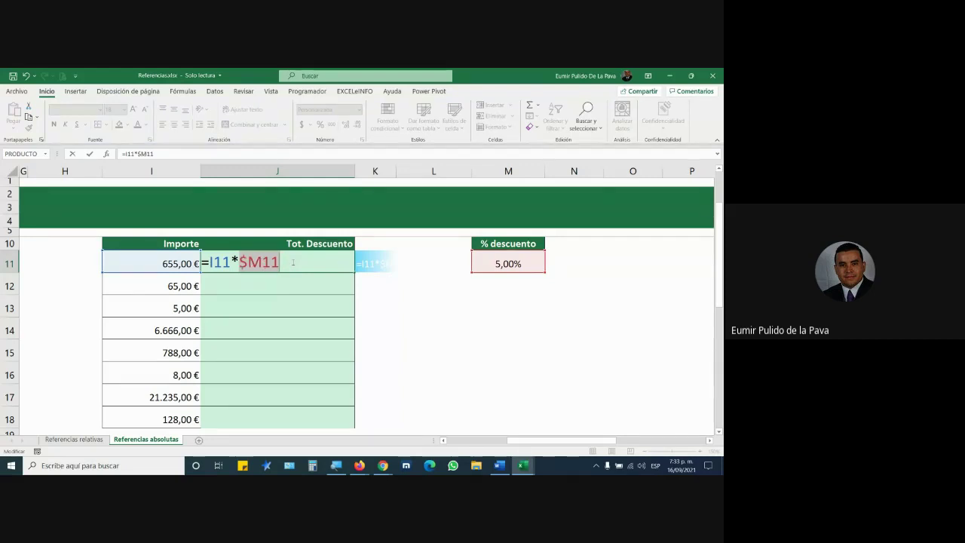
pyautogui.press('F4')
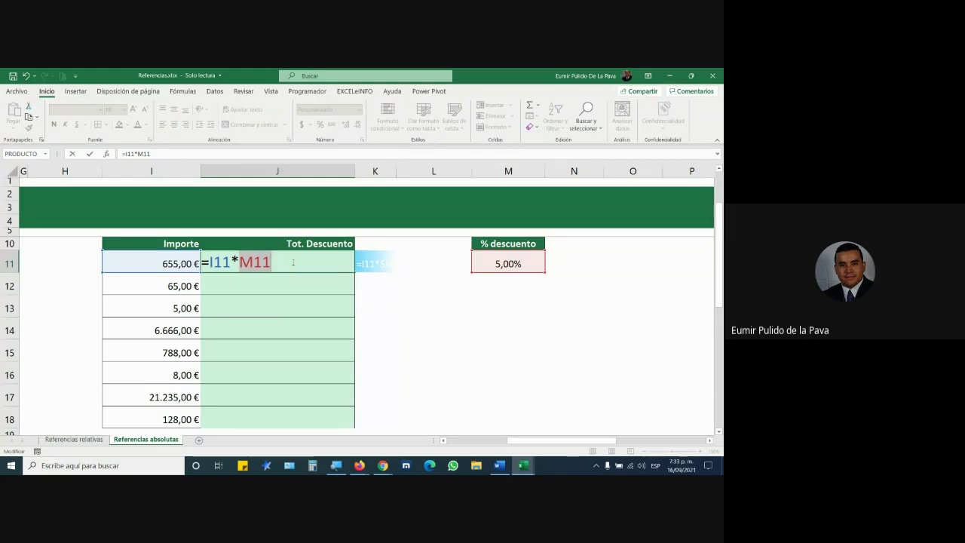
pyautogui.click(383, 466)
pyautogui.click(331, 422)
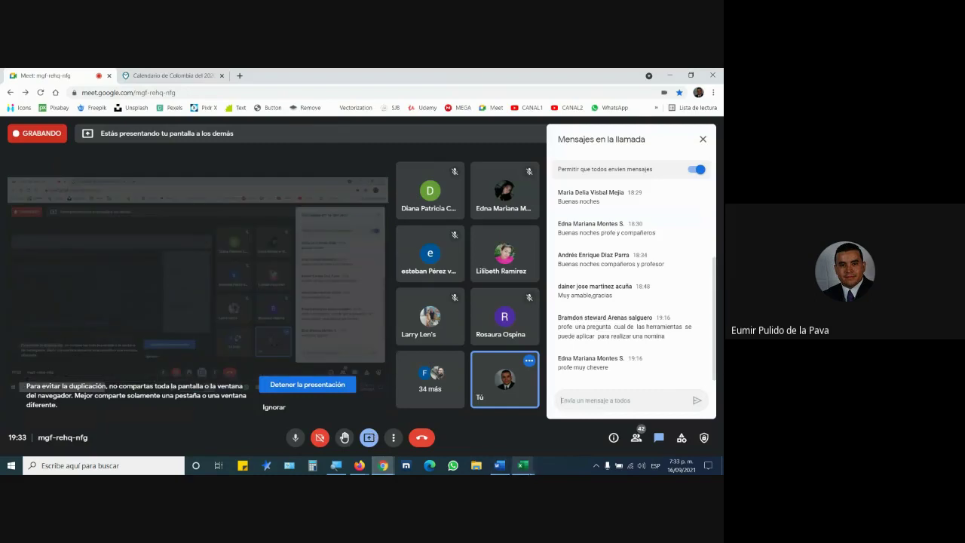
pyautogui.moveTo(537, 468)
pyautogui.click(560, 435)
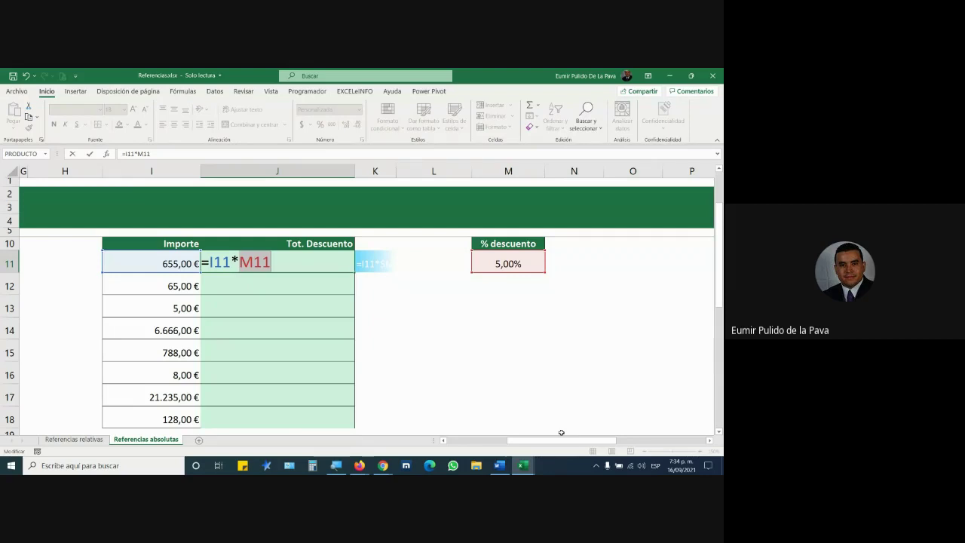
# Make J11's percentage reference absolute ($M$11) and fill the formula down through J18.
pyautogui.press('F4')
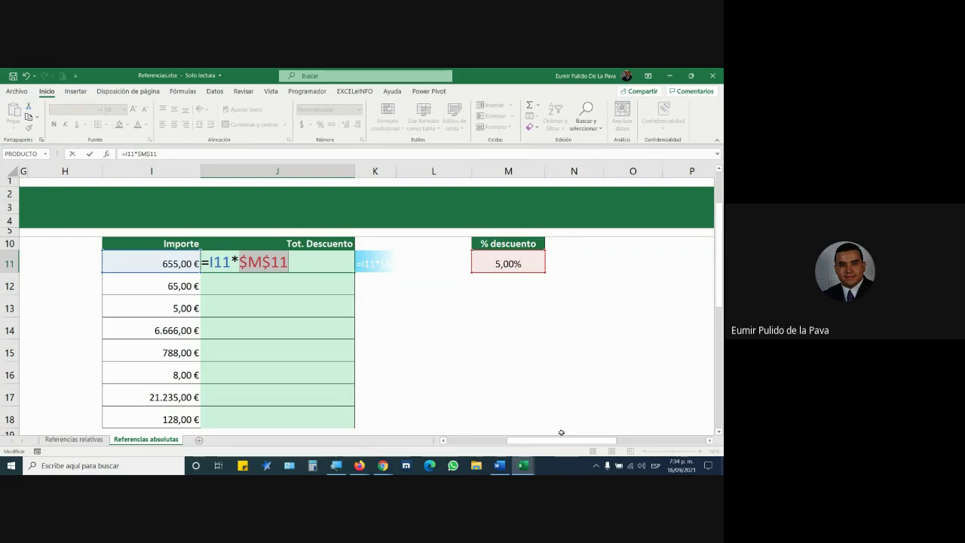
pyautogui.press('Return')
pyautogui.click(323, 263)
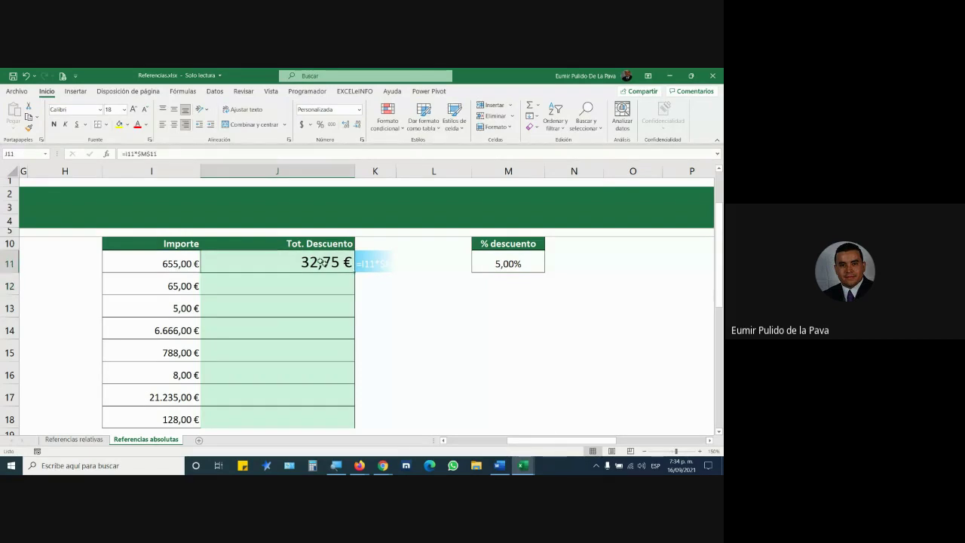
pyautogui.moveTo(353, 273); pyautogui.dragTo(352, 419)
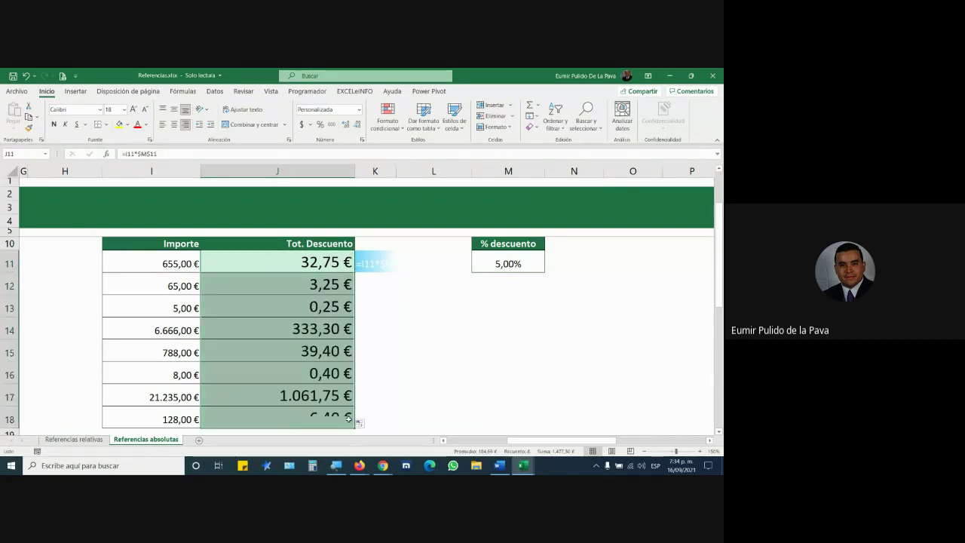
# Check J18's formula, then cycle J11's reference through M$11 and $M11.
pyautogui.doubleClick(339, 419)
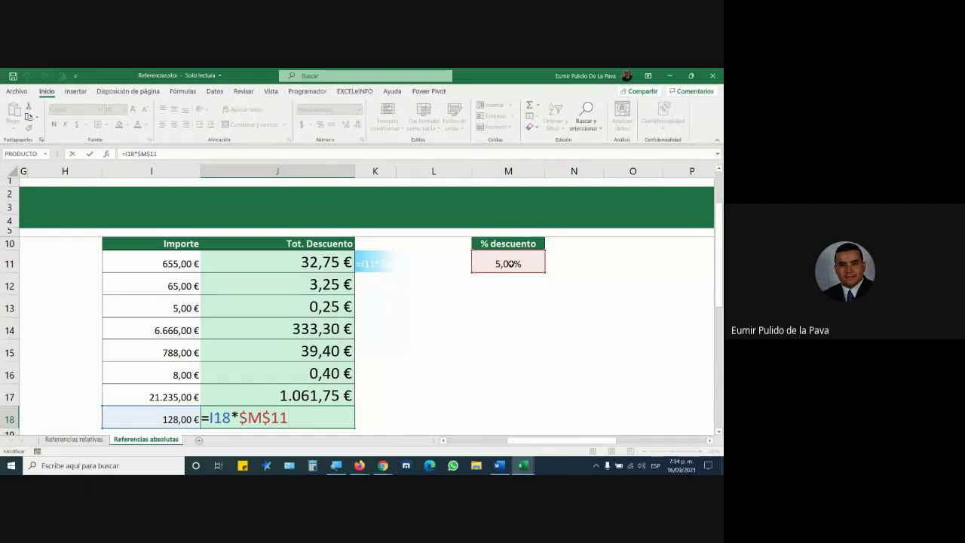
pyautogui.press('Escape')
pyautogui.doubleClick(321, 265)
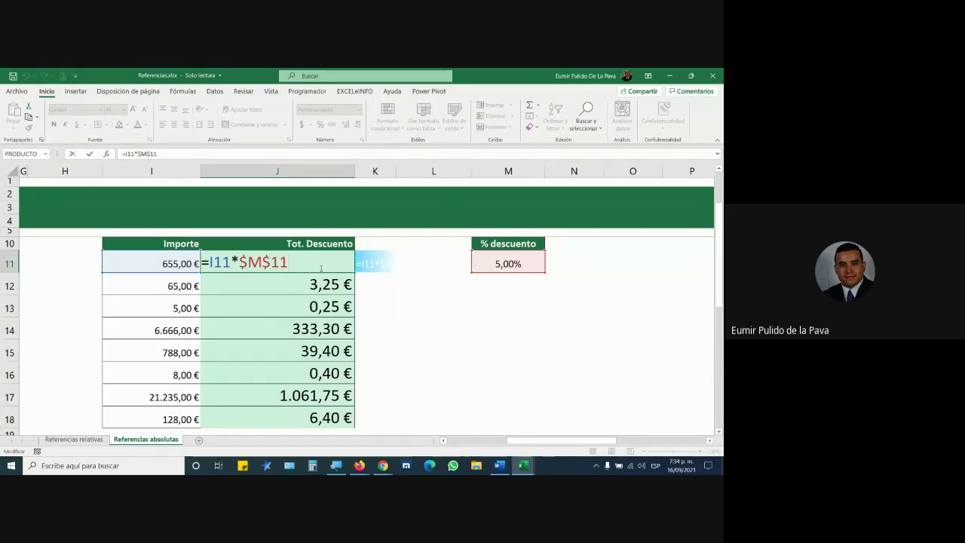
pyautogui.press('F4')
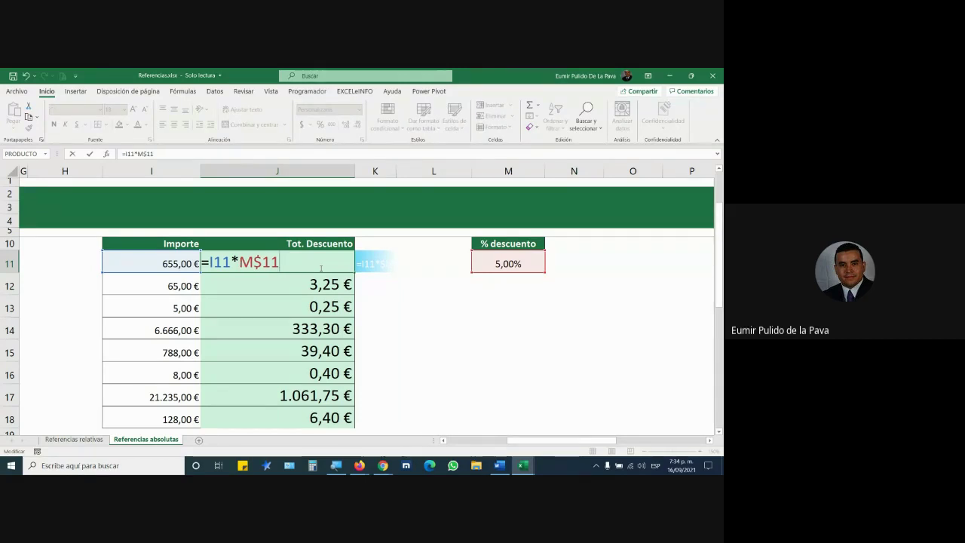
pyautogui.press('F4')
pyautogui.press('F4')
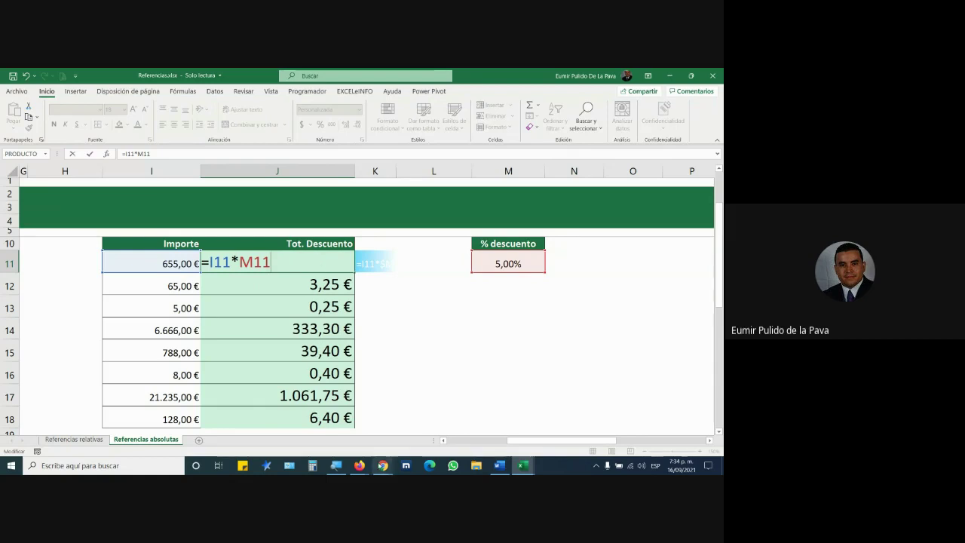
pyautogui.moveTo(383, 466)
pyautogui.click(317, 419)
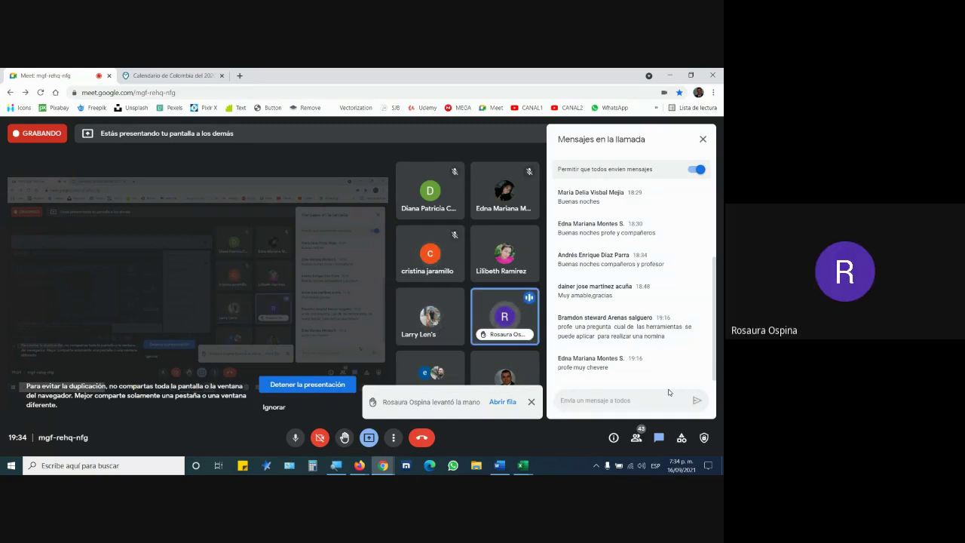
pyautogui.hotkey('alt', 'Tab')
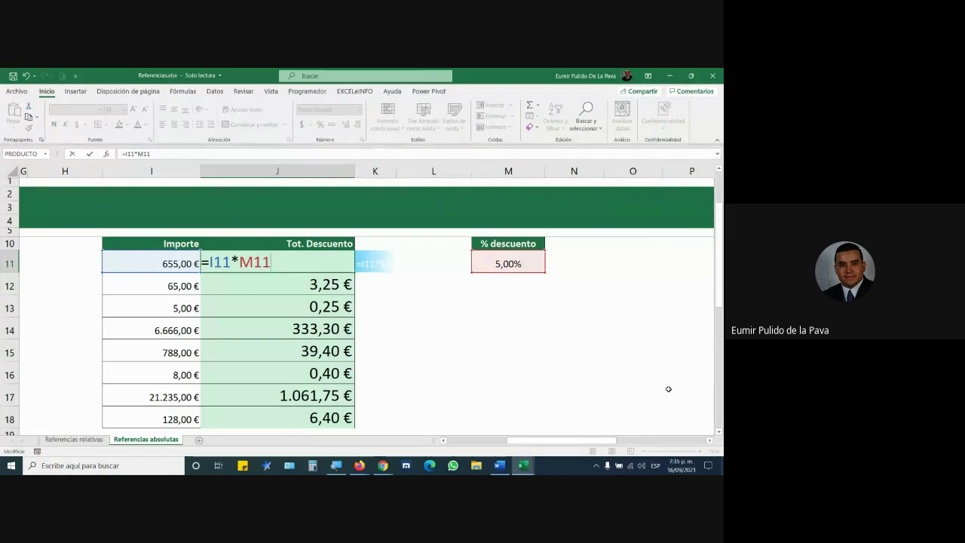
# Cycle J11's M11 reference through its absolute, mixed and relative forms, settling on M$11.
pyautogui.press('F4')
pyautogui.press('F4')
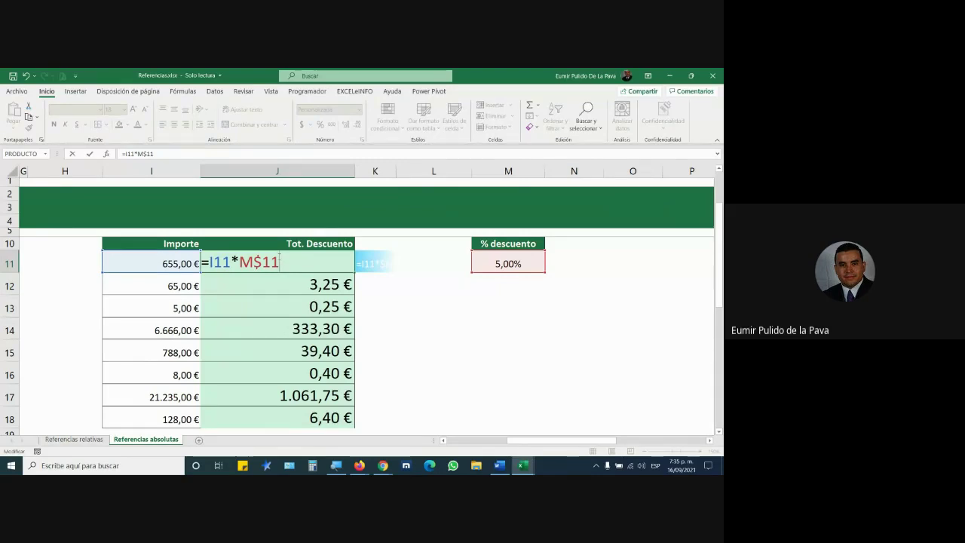
pyautogui.press('F4')
pyautogui.press('F4')
pyautogui.press('F4')
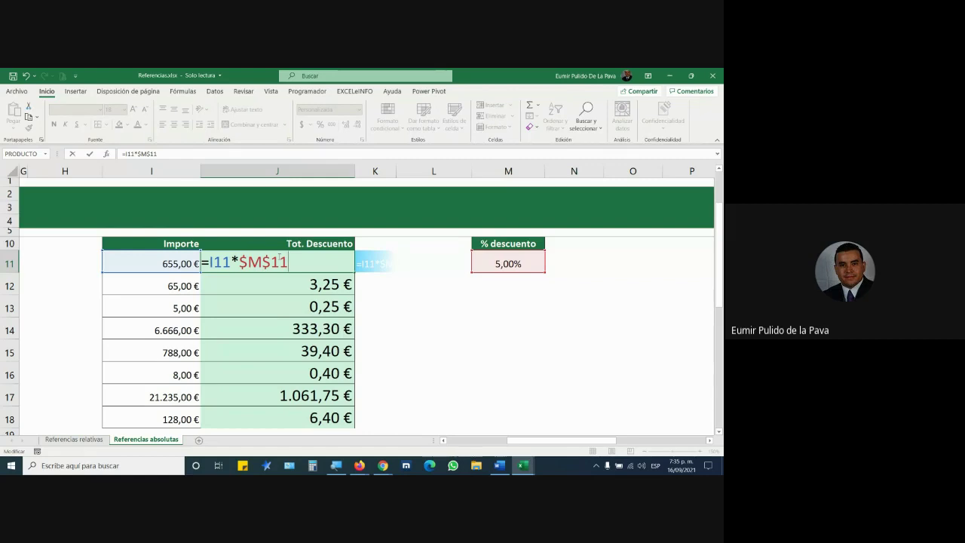
pyautogui.press('F4')
pyautogui.press('F4')
pyautogui.press('F4')
pyautogui.press('F4')
pyautogui.hotkey('shift', 'Left')
pyautogui.hotkey('shift', 'Left')
pyautogui.hotkey('shift', 'Left')
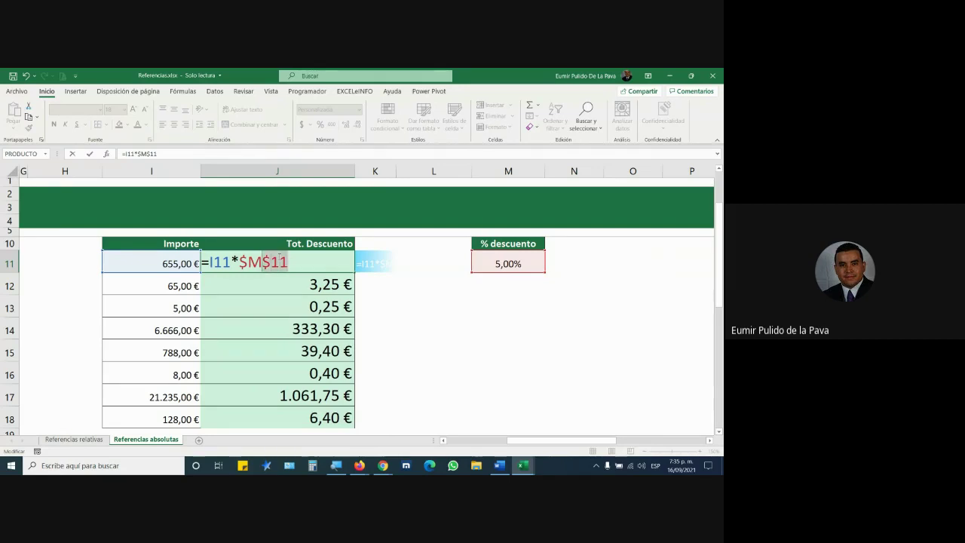
pyautogui.hotkey('shift', 'Left')
pyautogui.hotkey('shift', 'Left')
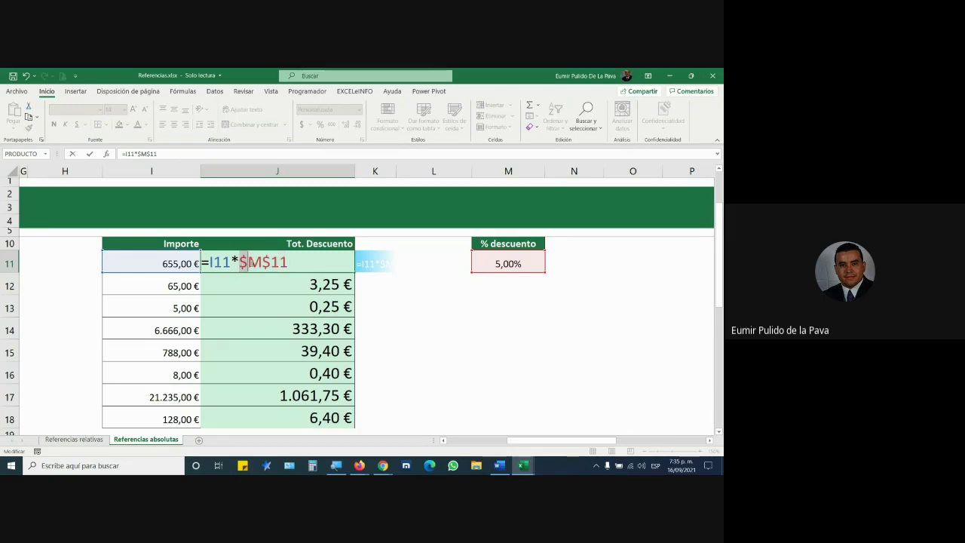
pyautogui.press('F4')
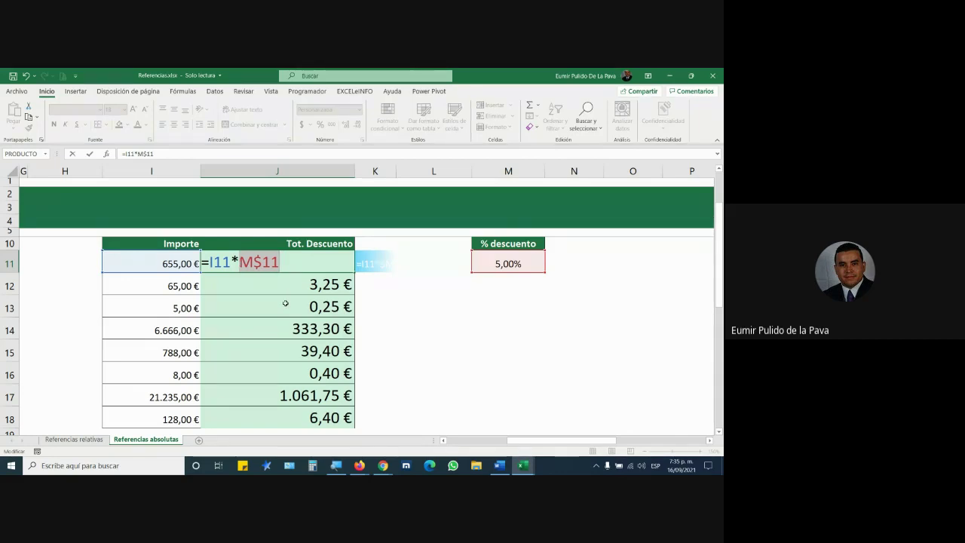
pyautogui.press('F4')
pyautogui.press('F4')
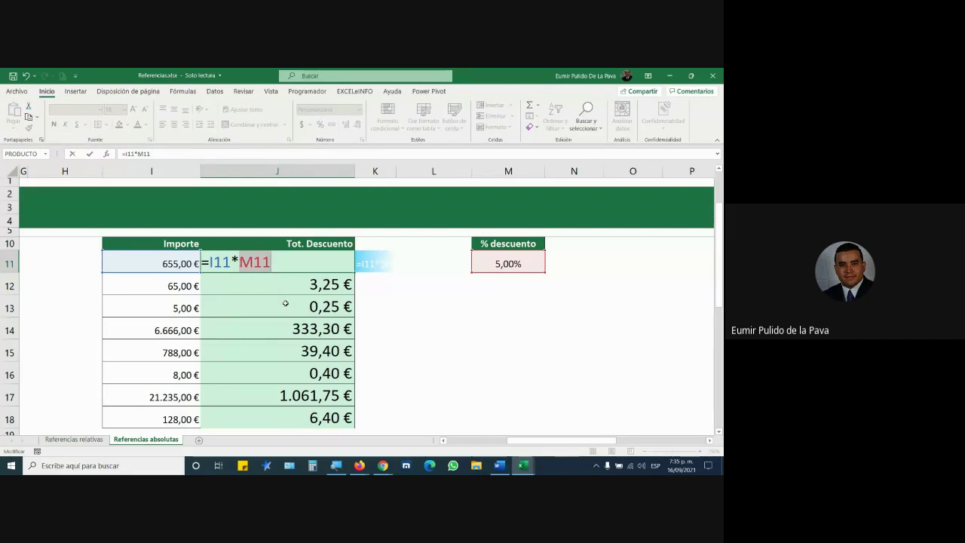
pyautogui.press('F4')
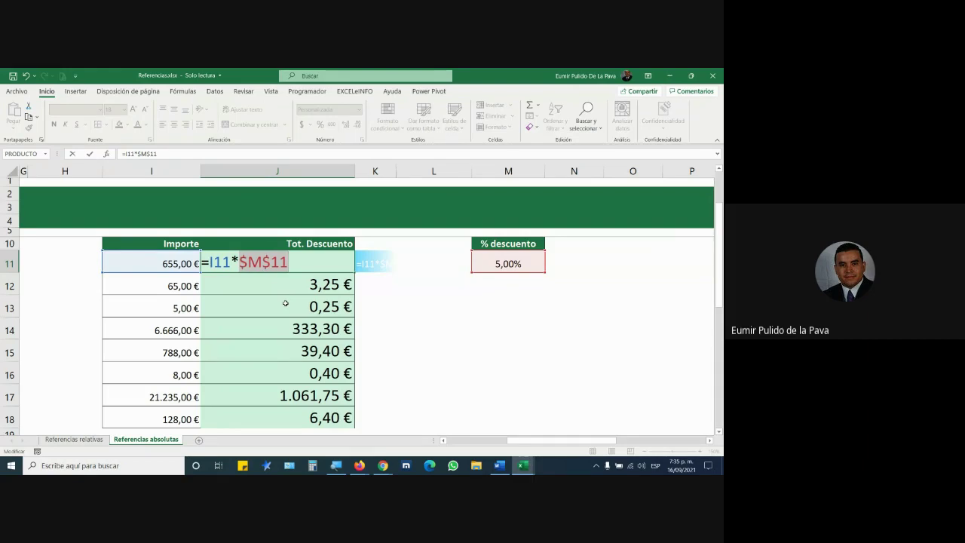
pyautogui.press('F4')
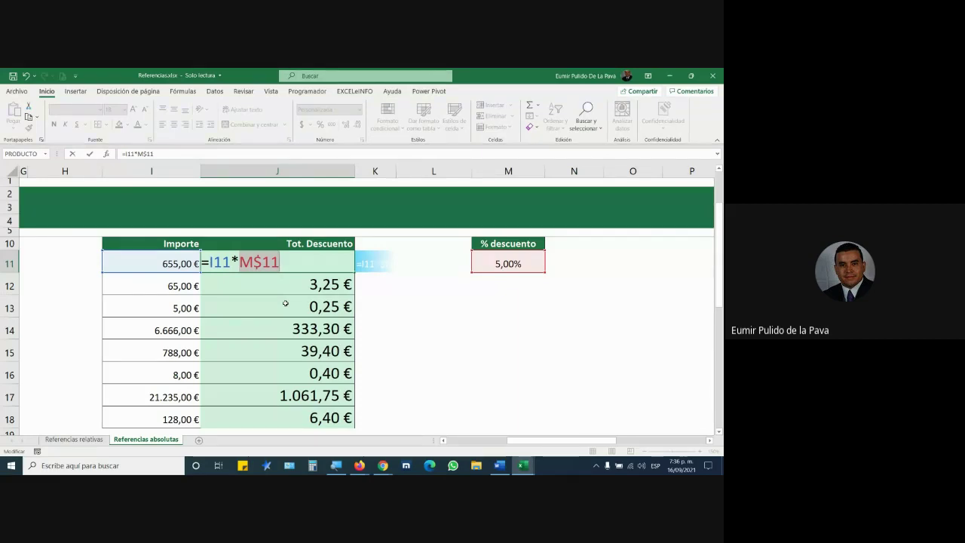
# Commit =I11*M$11 in J11, clear J12:J18, and fill the formula down to J18.
pyautogui.press('Return')
pyautogui.moveTo(322, 284); pyautogui.dragTo(313, 415)
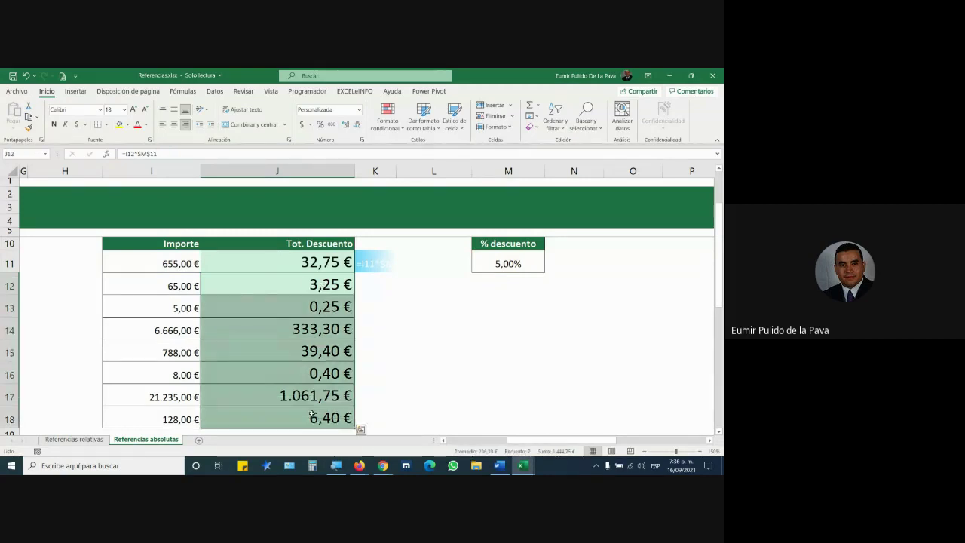
pyautogui.press('Delete')
pyautogui.click(318, 247)
pyautogui.click(324, 263)
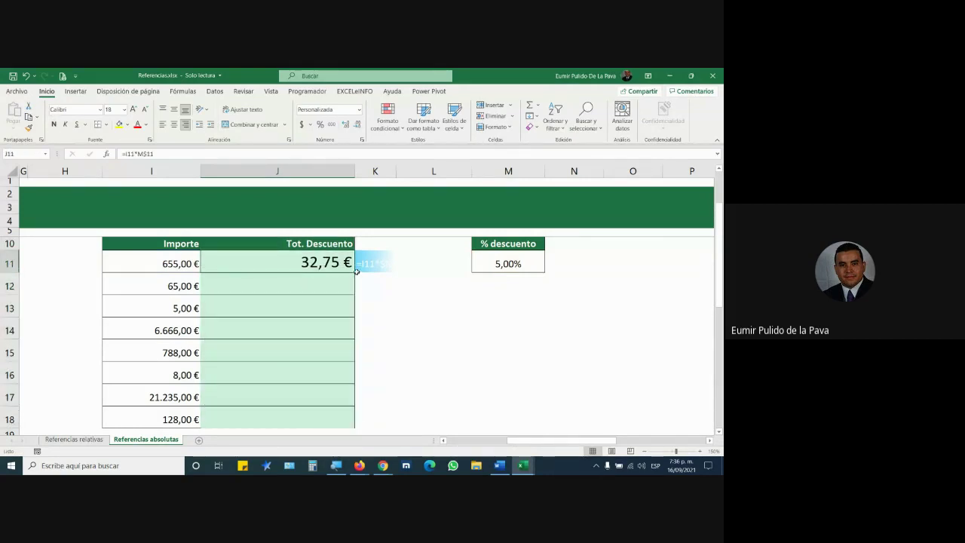
pyautogui.moveTo(354, 273); pyautogui.dragTo(346, 430)
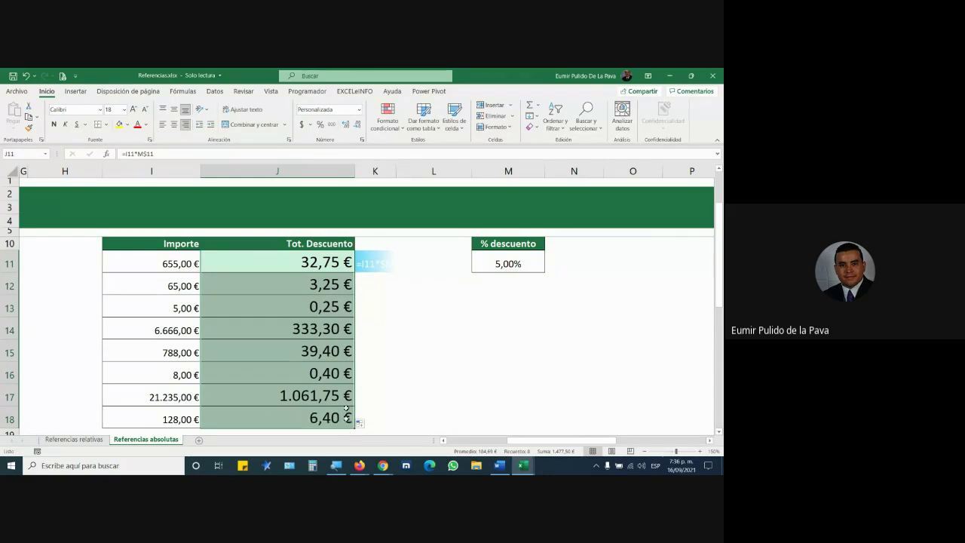
# Inspect J12's formula and clear the discount cells J12:J18.
pyautogui.click(283, 285)
pyautogui.doubleClick(283, 285)
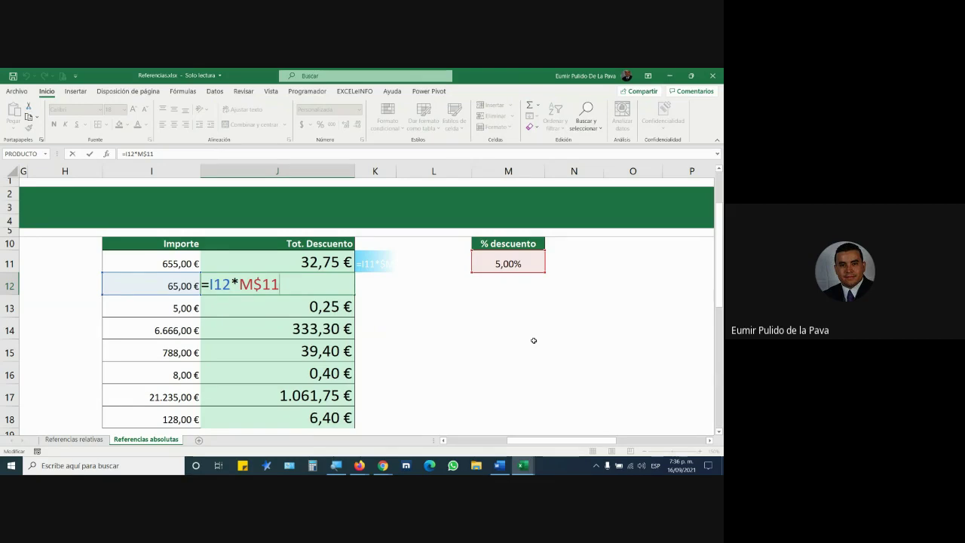
pyautogui.hotkey('ctrl', 'Return')
pyautogui.moveTo(323, 290); pyautogui.dragTo(313, 420)
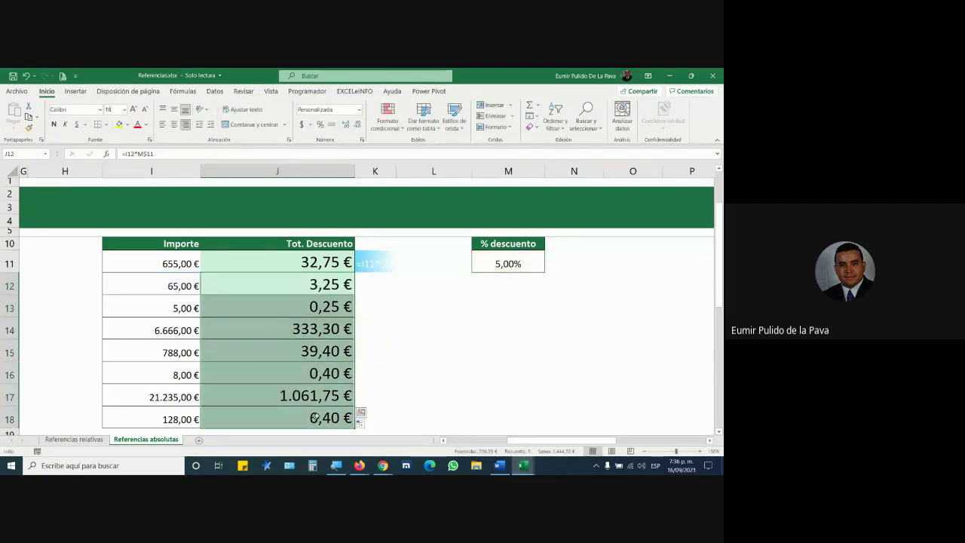
pyautogui.press('Delete')
# Commit J11 as =I11*$M11 and fill it down the Tot. Descuento column.
pyautogui.doubleClick(315, 258)
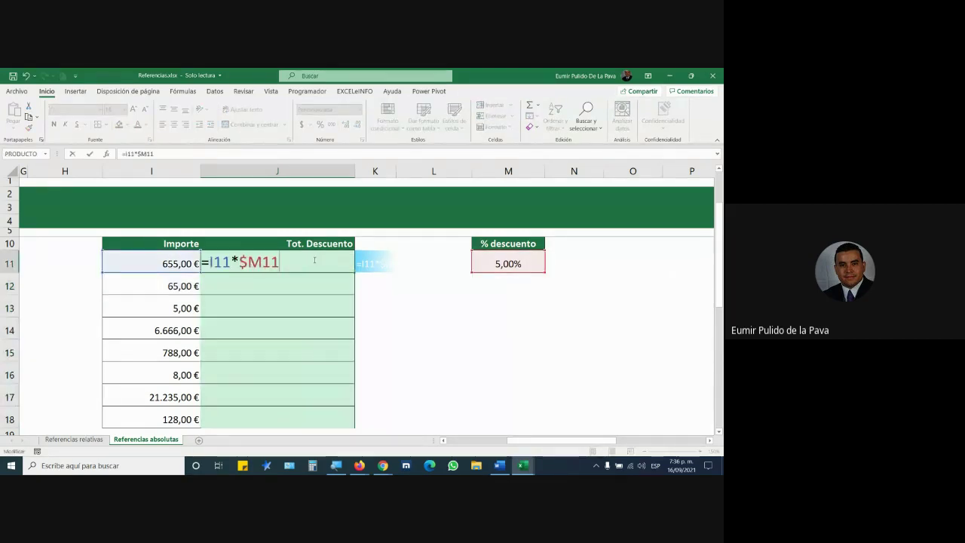
pyautogui.press('Return')
pyautogui.click(313, 259)
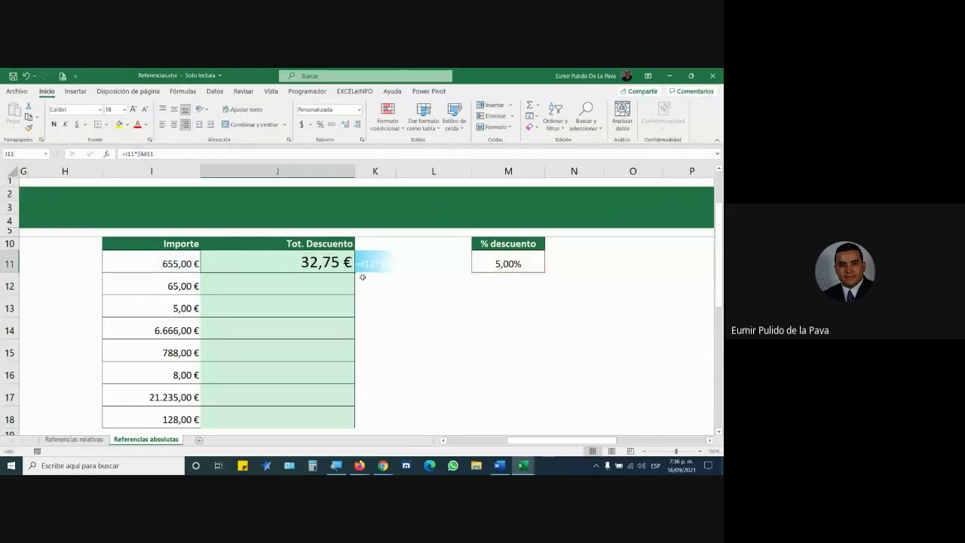
pyautogui.moveTo(353, 273)
pyautogui.mouseDown()
pyautogui.moveTo(336, 383)
pyautogui.moveTo(350, 420)
pyautogui.mouseUp()
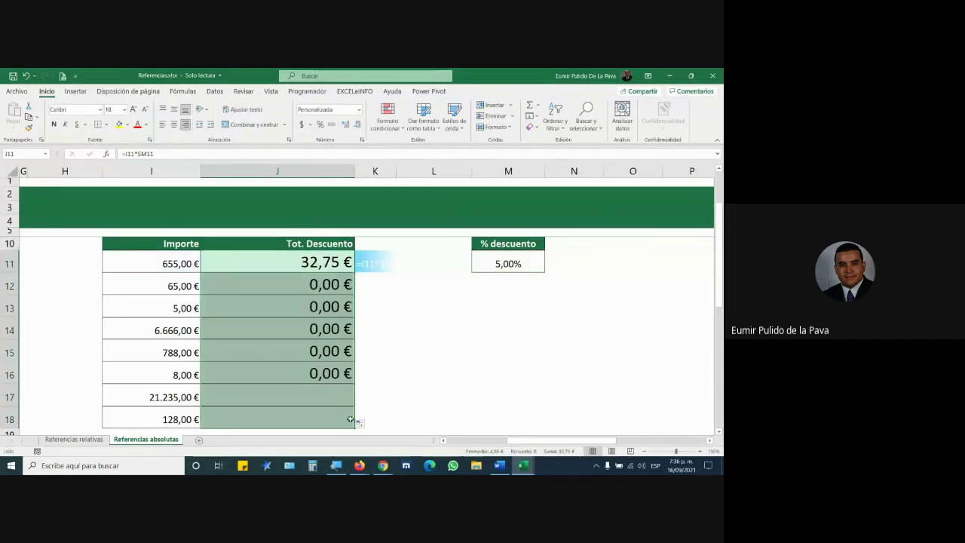
# Inspect J12's shifted =I12*$M12, then switch J11's reference back to M$11.
pyautogui.doubleClick(320, 290)
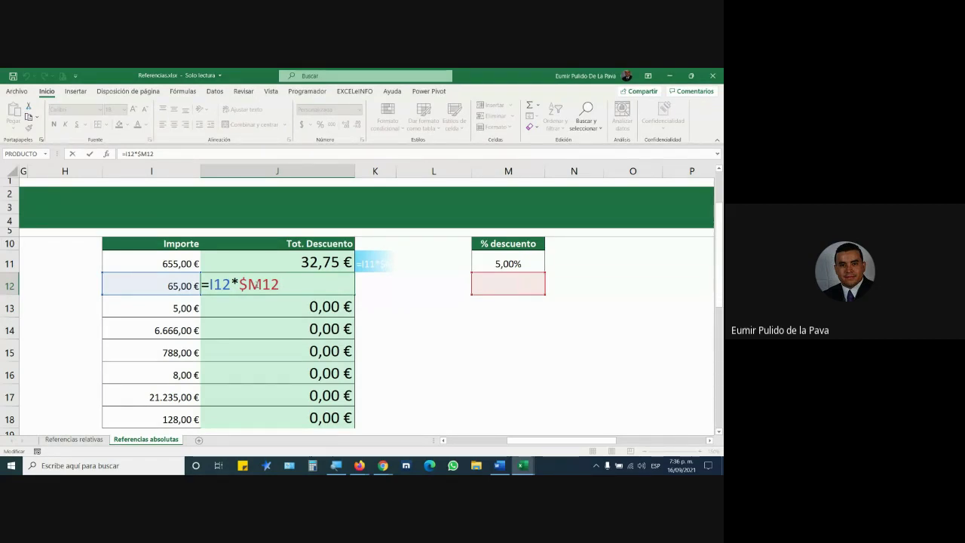
pyautogui.press('Escape')
pyautogui.doubleClick(298, 264)
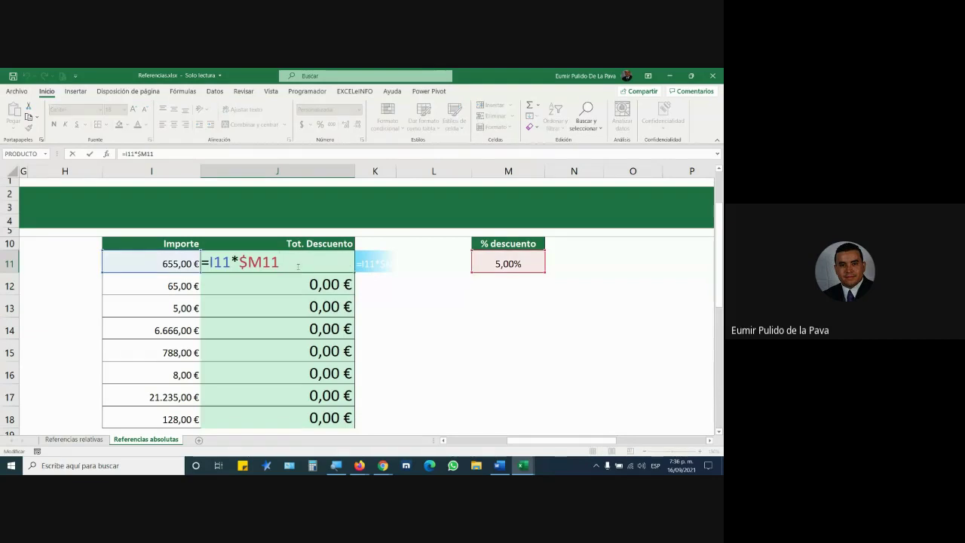
pyautogui.press('F4')
pyautogui.press('F4')
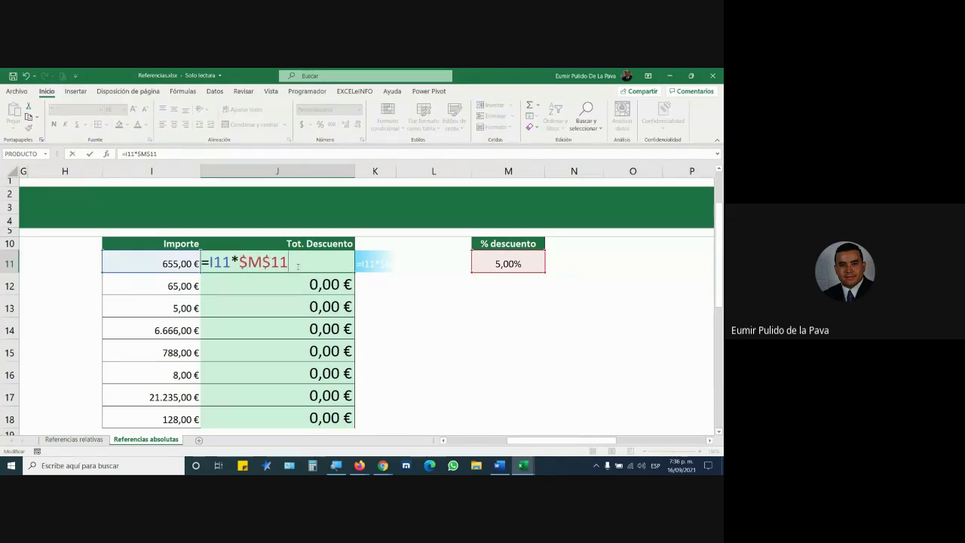
pyautogui.press('F4')
pyautogui.hotkey('ctrl', 'Return')
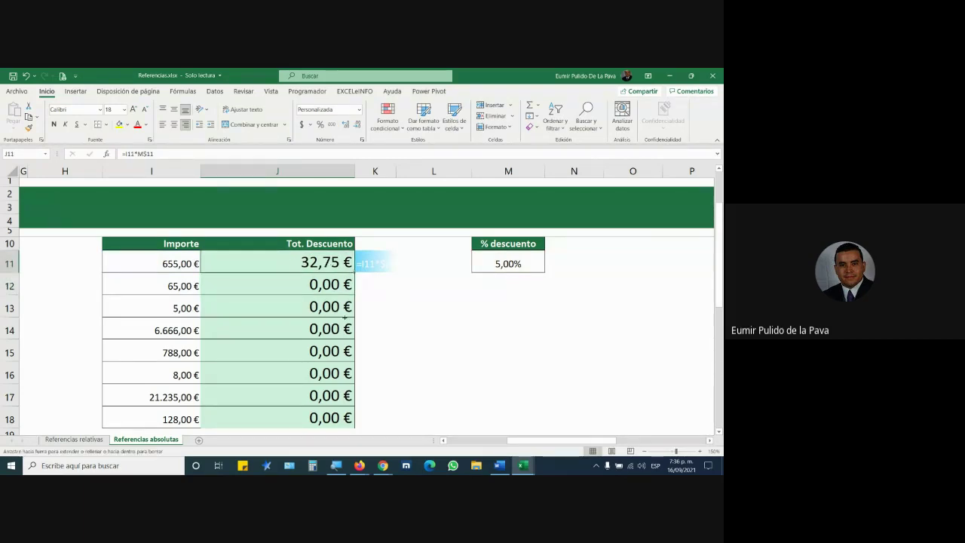
# Fill =I11*M$11 down to J18, giving discounts such as 3,25 € and 1.061,75 €.
pyautogui.moveTo(354, 273); pyautogui.dragTo(354, 419)
pyautogui.scroll(2, 426, 368)
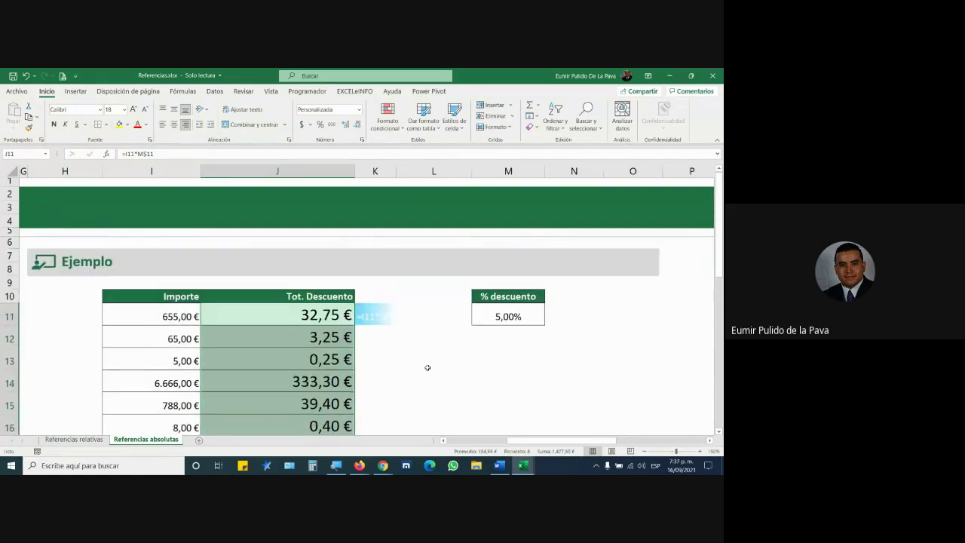
pyautogui.scroll(-1, 431, 365)
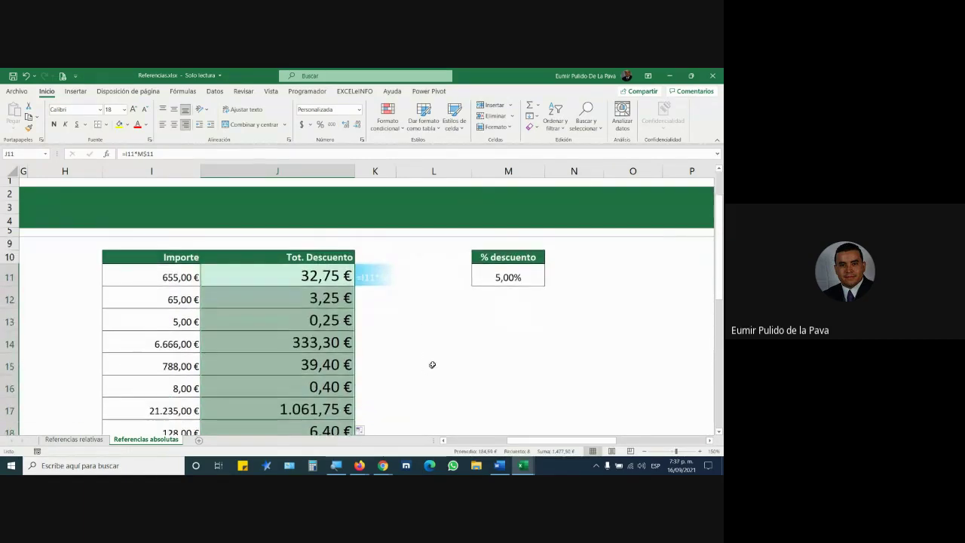
pyautogui.click(405, 466)
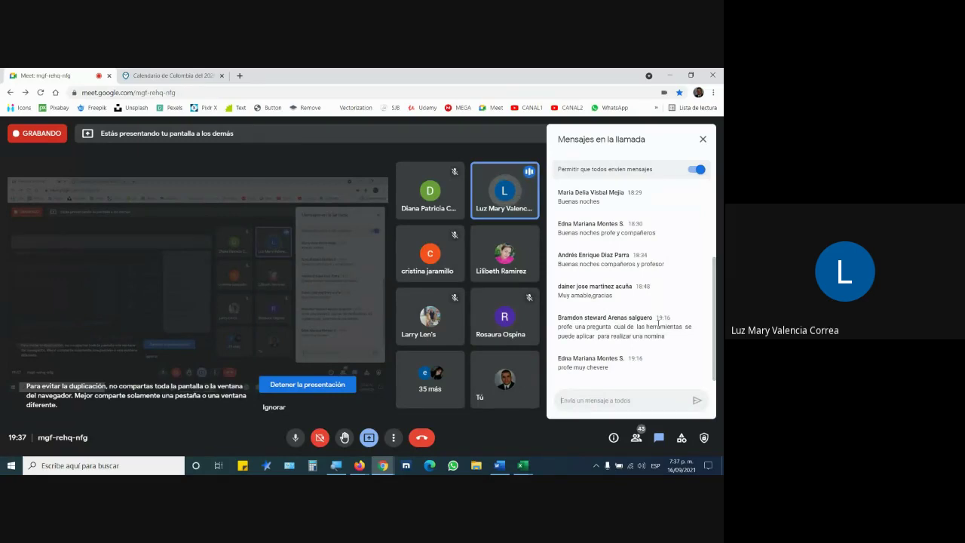
pyautogui.click(522, 466)
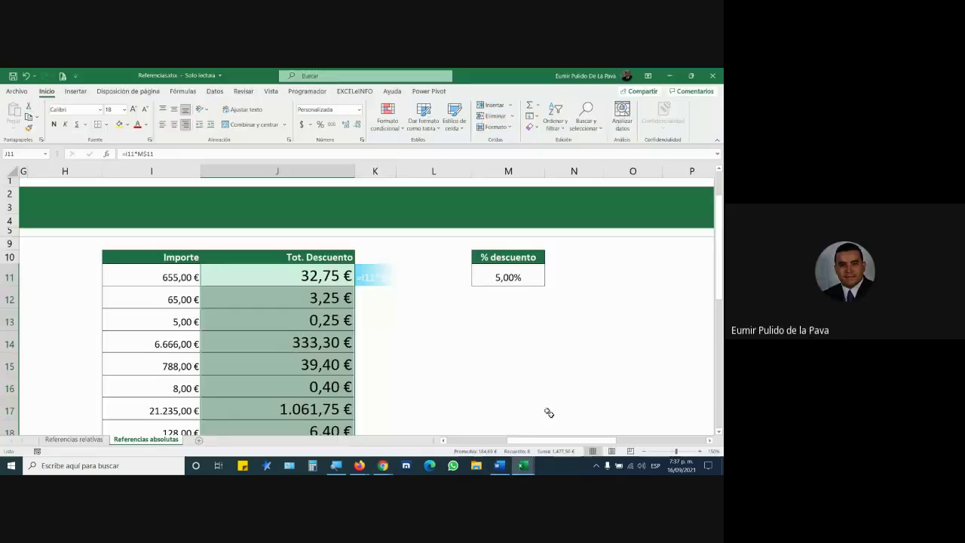
# Fill the relative =I11*M11 down to J18 and show J12's =I12*M12 giving 0,00 €.
pyautogui.doubleClick(328, 275)
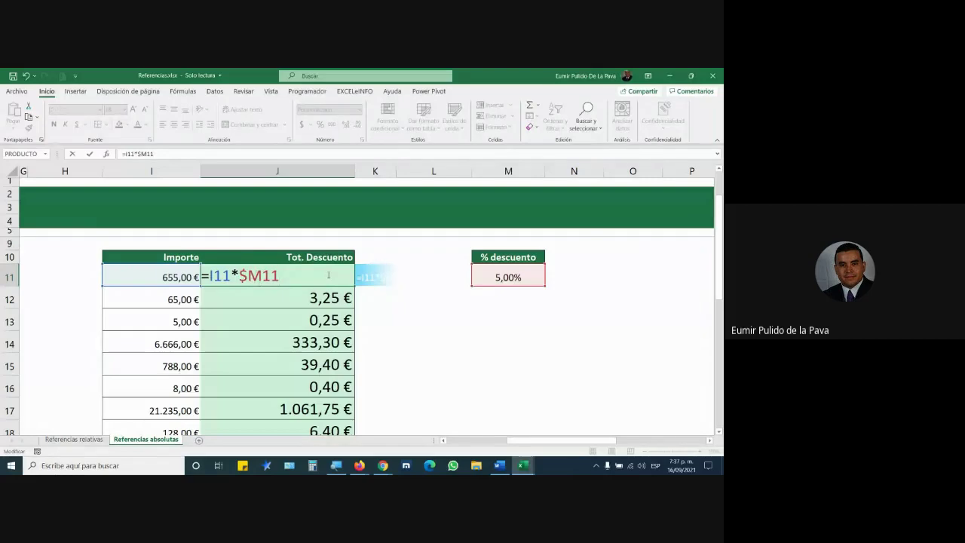
pyautogui.press('Return')
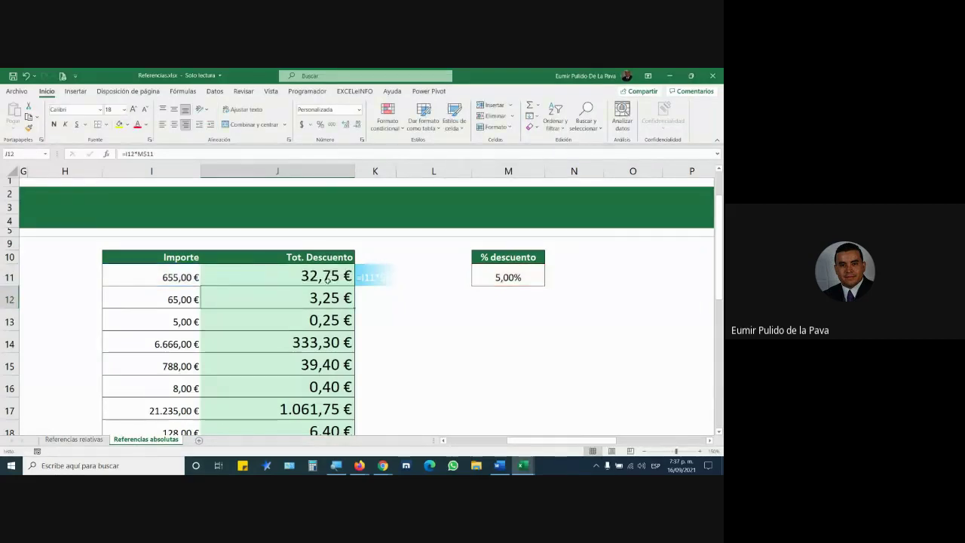
pyautogui.click(330, 277)
pyautogui.moveTo(353, 280); pyautogui.dragTo(353, 431)
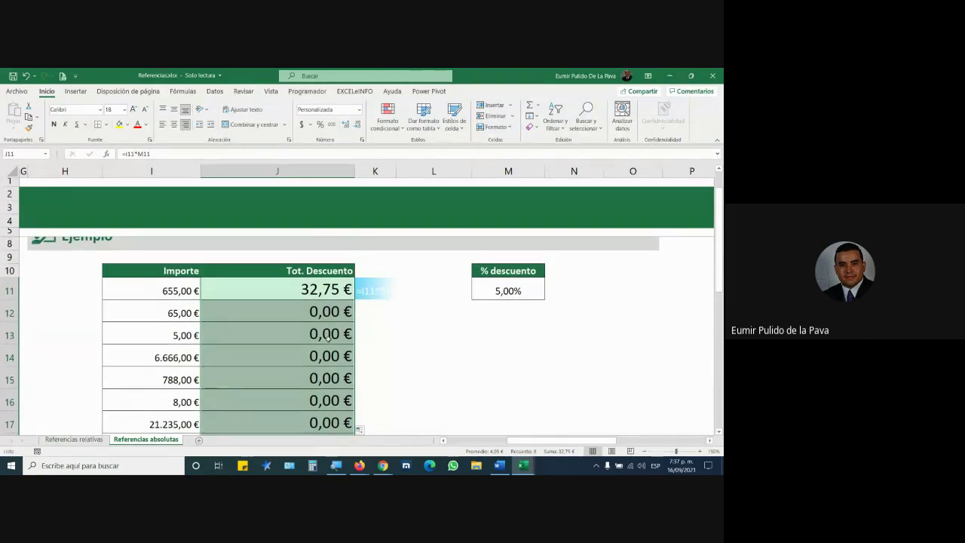
pyautogui.doubleClick(276, 309)
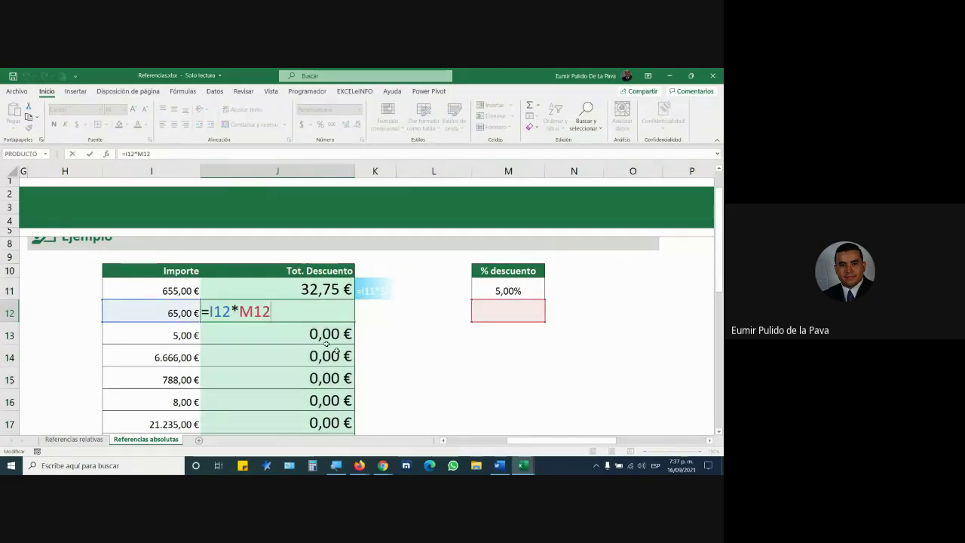
pyautogui.press('super+plus')
# Magnify the screen and highlight the I12 and M12 references in J12's formula.
pyautogui.click(334, 430)
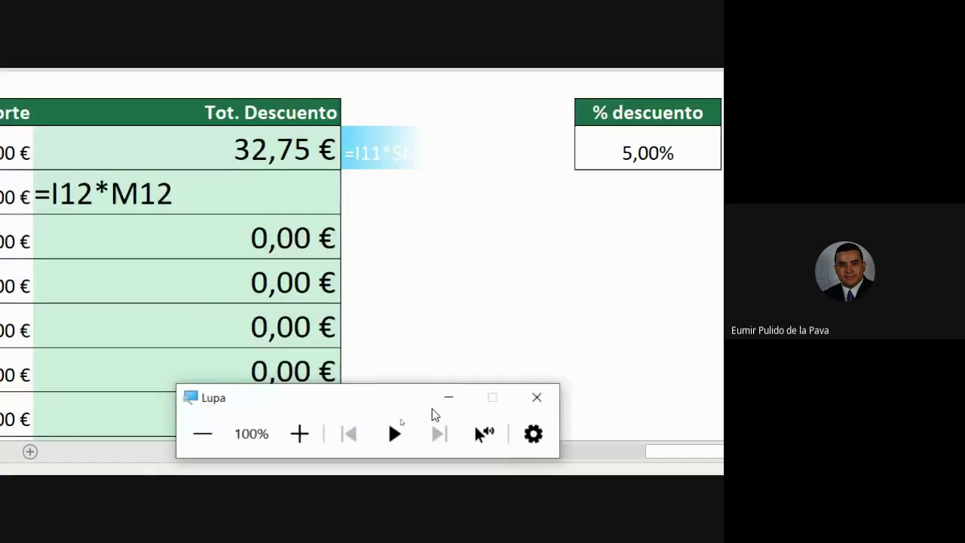
pyautogui.click(448, 398)
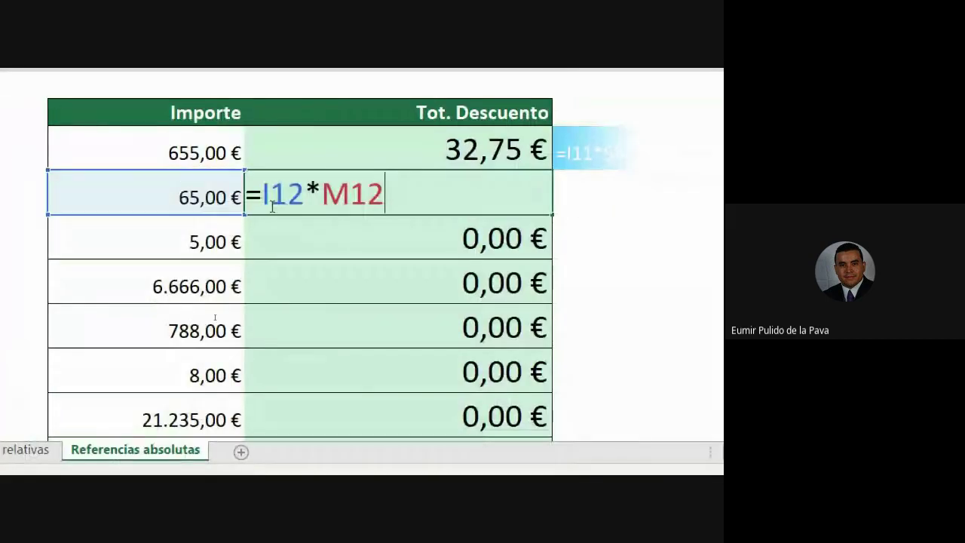
pyautogui.moveTo(264, 198); pyautogui.dragTo(305, 197)
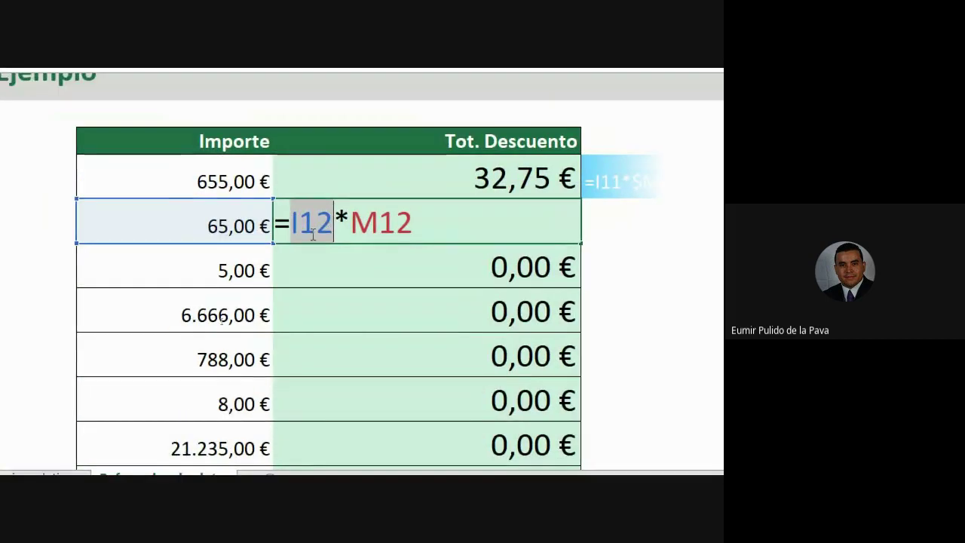
pyautogui.click(362, 275)
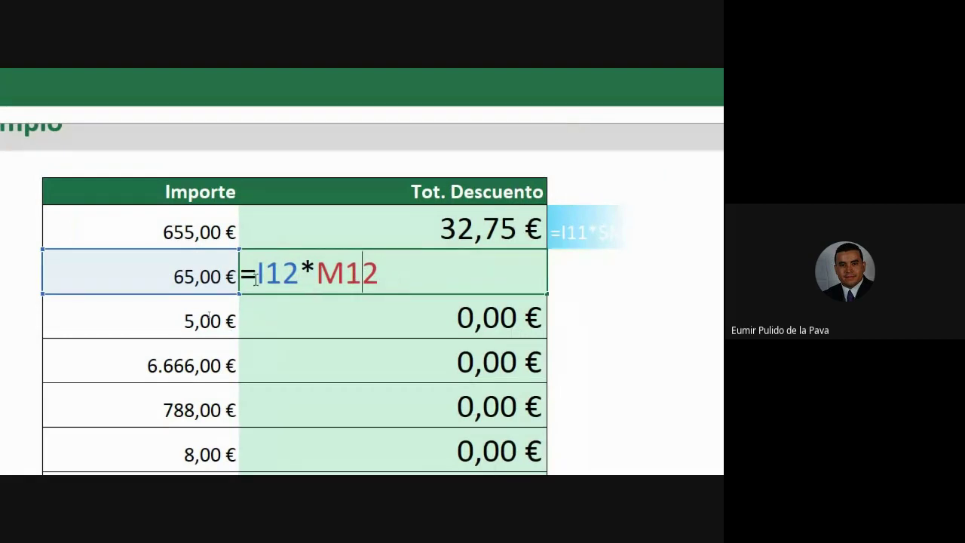
pyautogui.moveTo(258, 274); pyautogui.dragTo(301, 274)
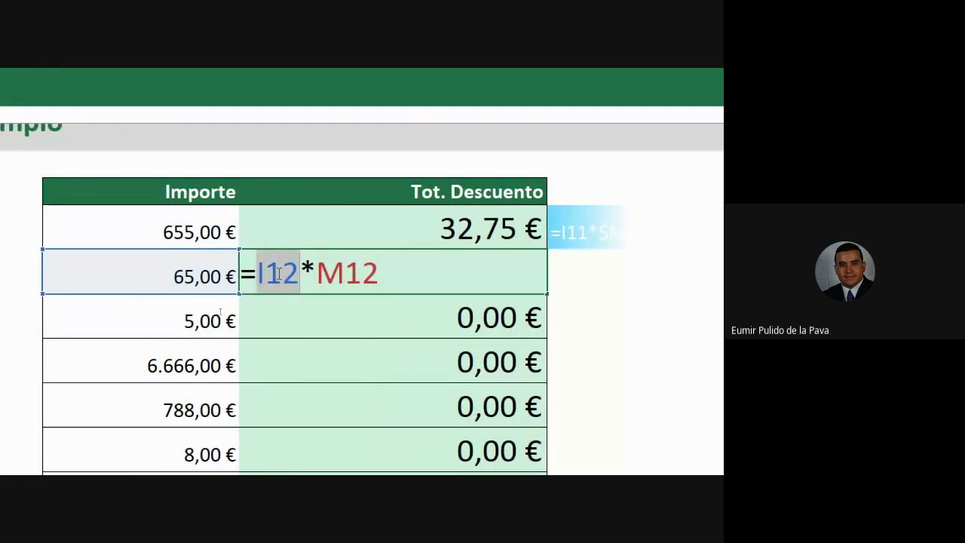
pyautogui.click(279, 276)
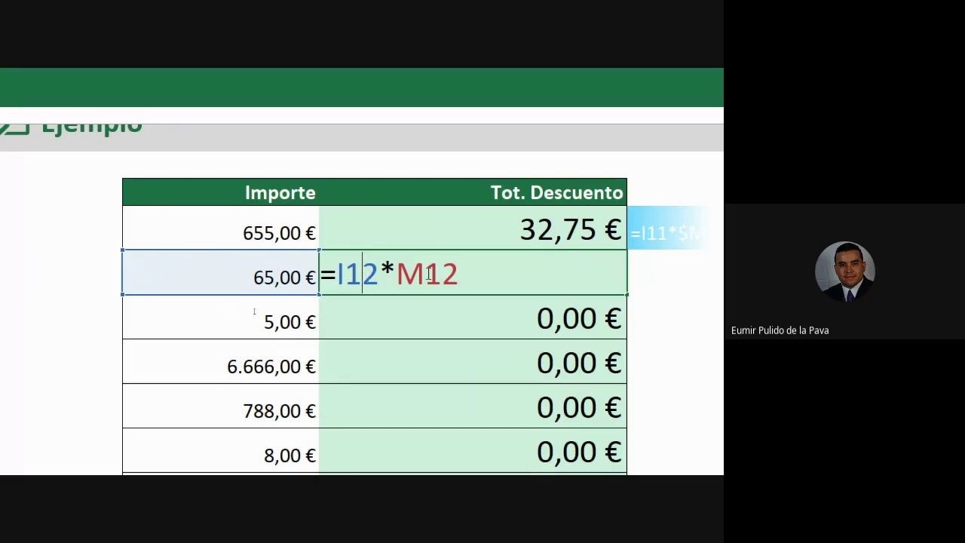
pyautogui.moveTo(425, 275); pyautogui.dragTo(675, 264)
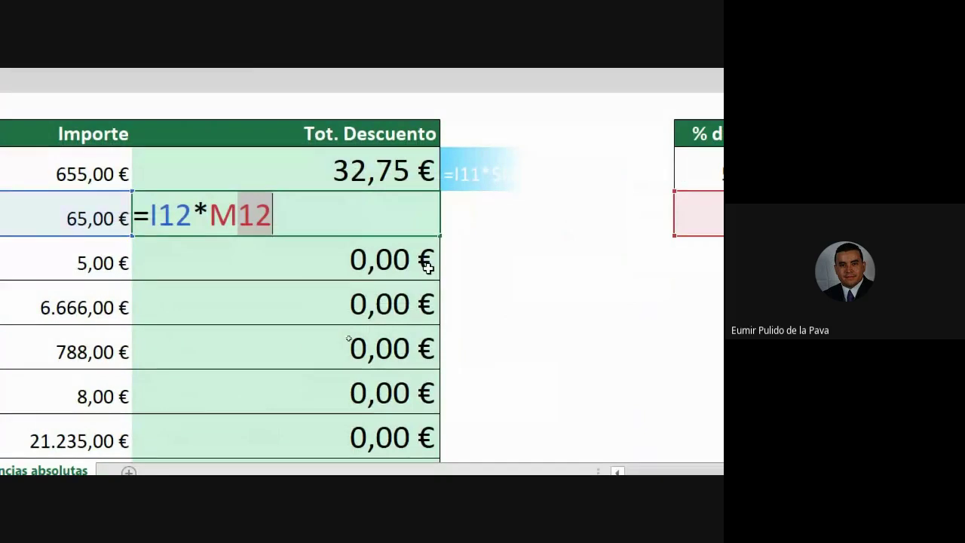
pyautogui.press('Escape')
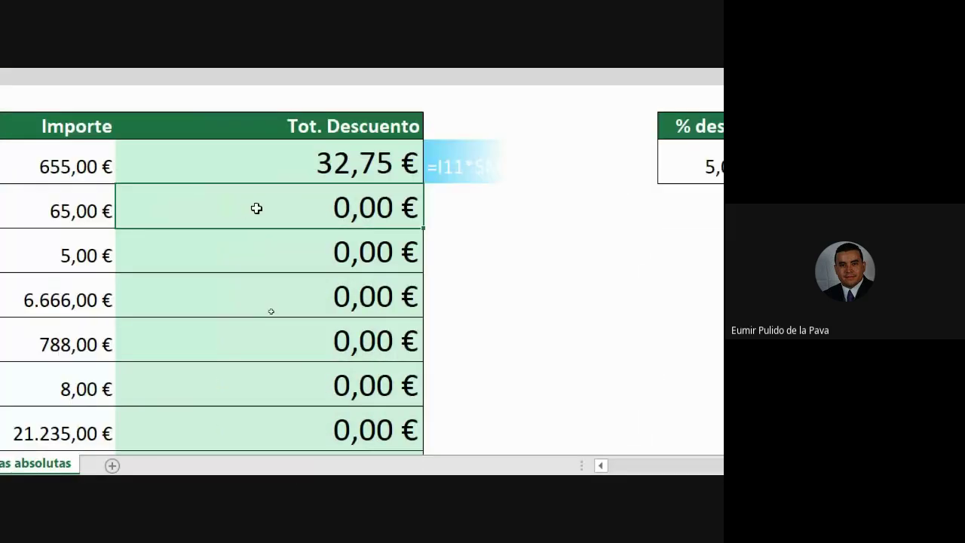
# Point out the I12 and M12 references in J12, then show J15's formula.
pyautogui.press('F2')
pyautogui.doubleClick(158, 211)
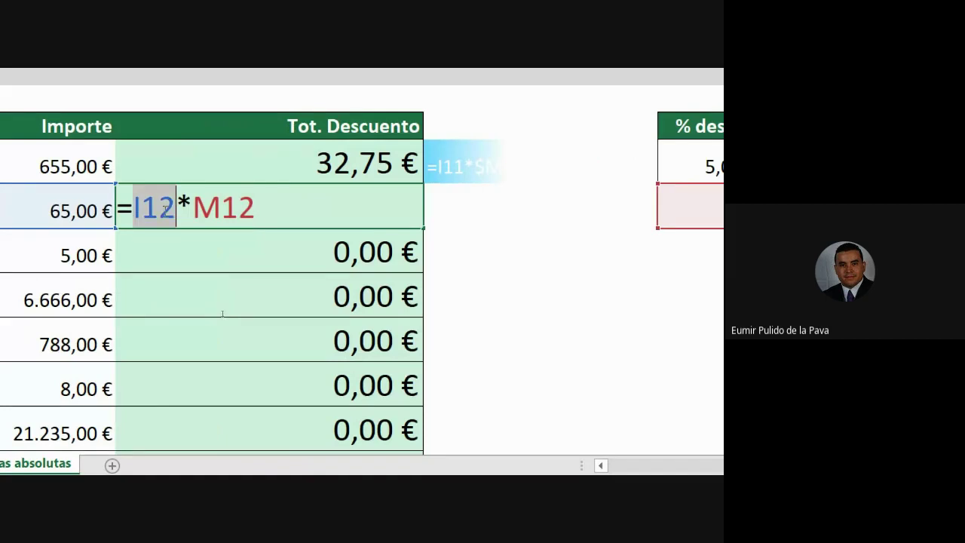
pyautogui.doubleClick(242, 208)
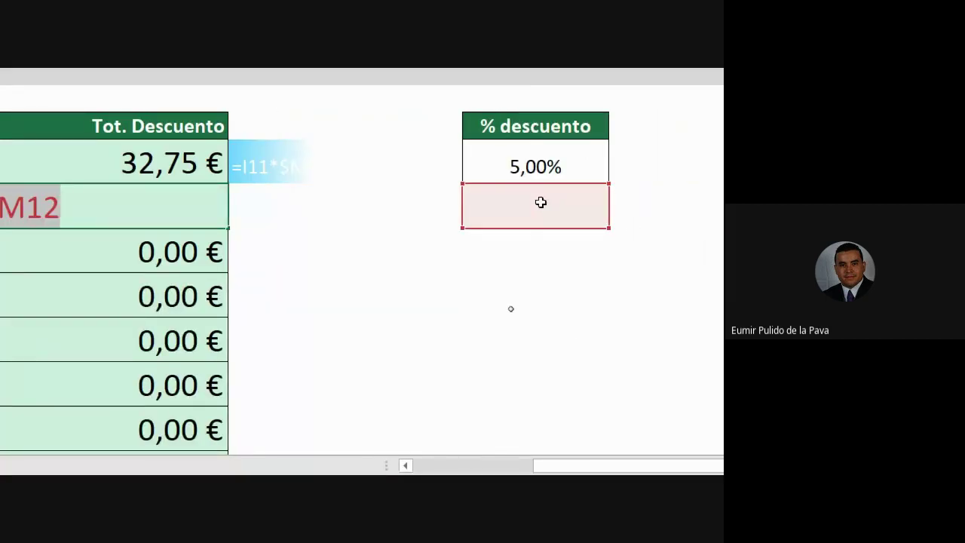
pyautogui.press('Return')
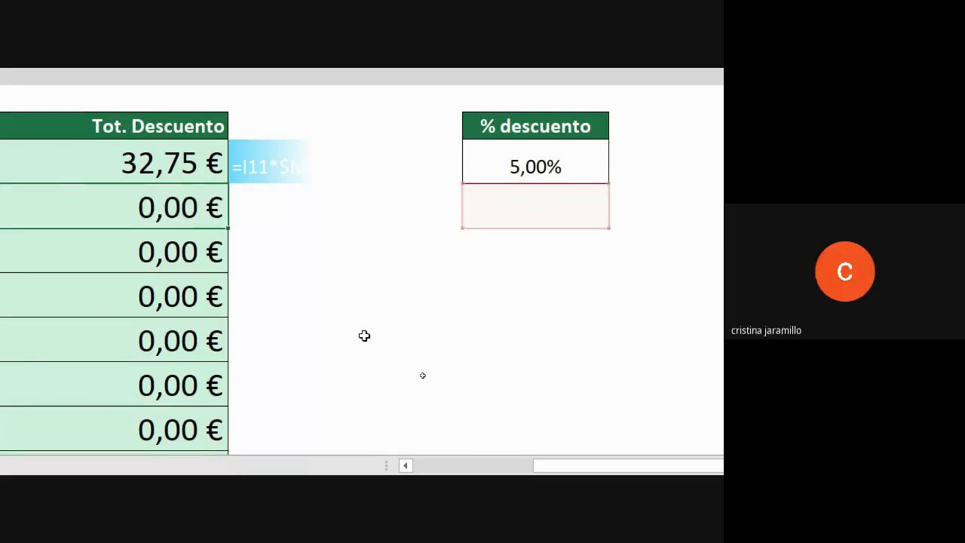
pyautogui.doubleClick(265, 279)
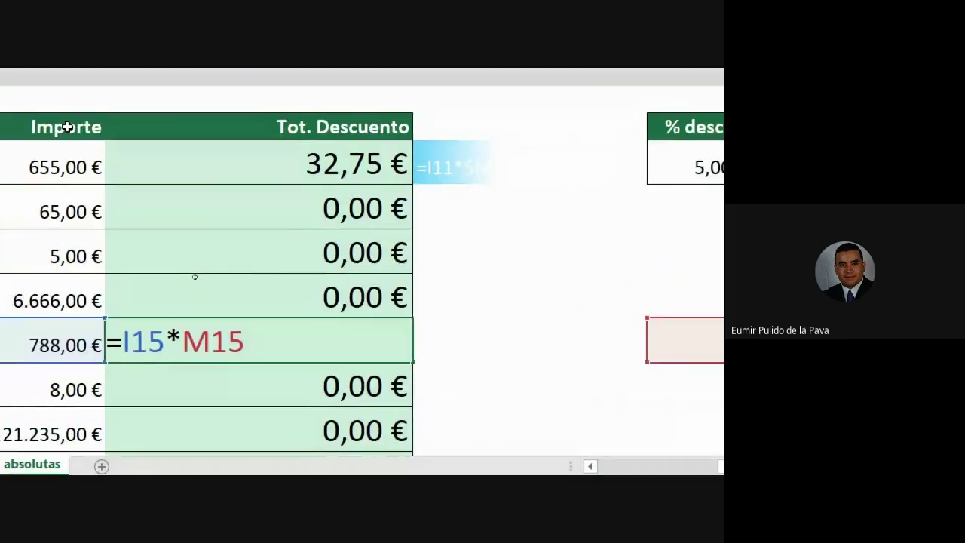
pyautogui.press('Escape')
# Change J11 to =I11*M$11 and fill it down the Tot. Descuento column.
pyautogui.doubleClick(282, 168)
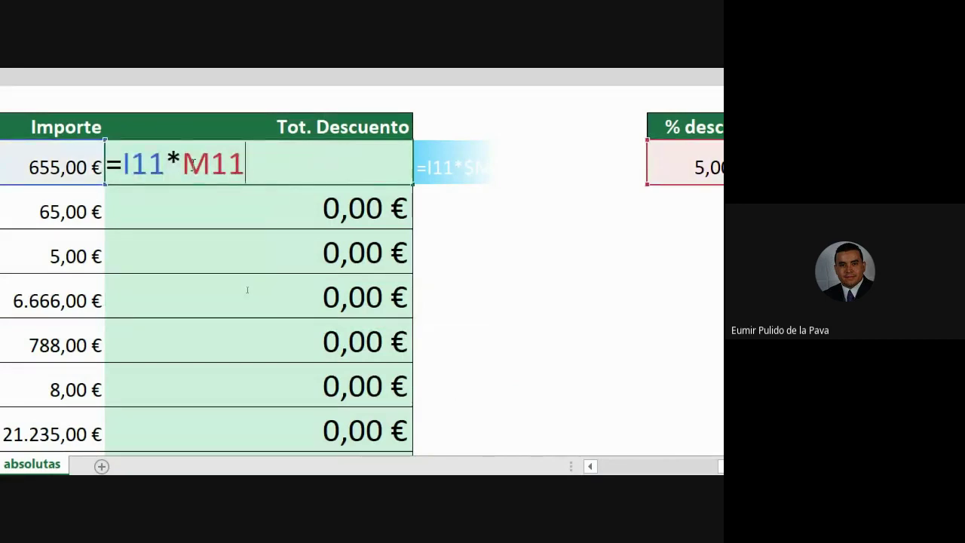
pyautogui.moveTo(193, 165); pyautogui.dragTo(257, 169)
pyautogui.press('F4')
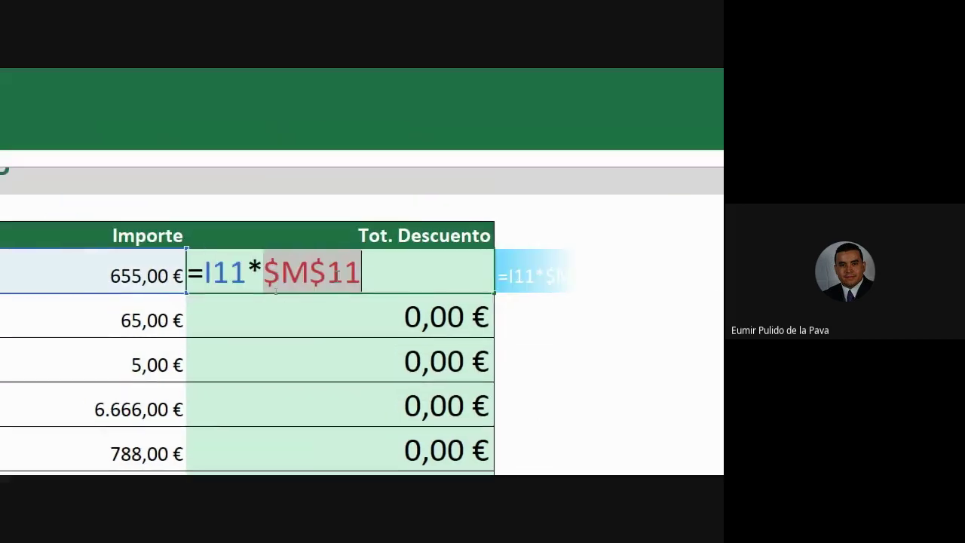
pyautogui.press('F4')
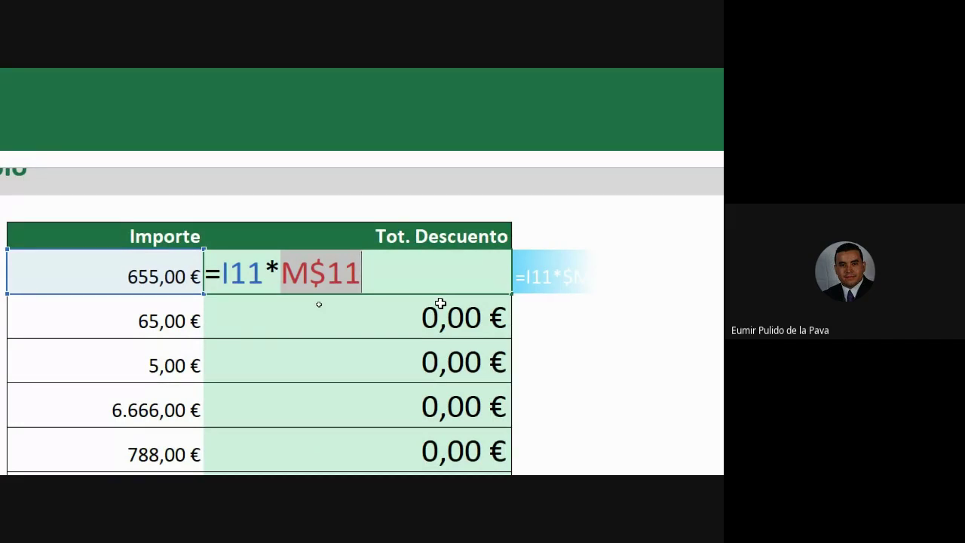
pyautogui.hotkey('ctrl', 'Return')
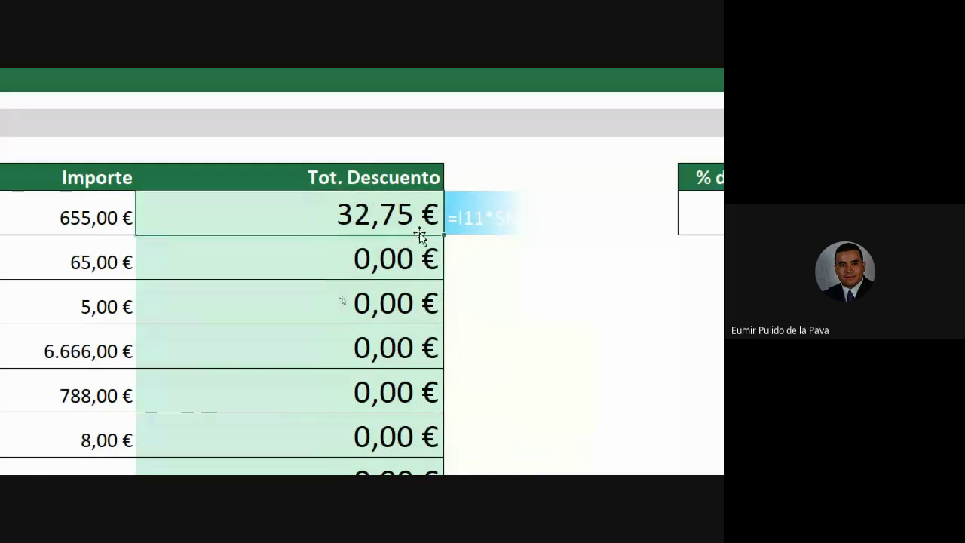
pyautogui.moveTo(438, 237); pyautogui.dragTo(442, 360)
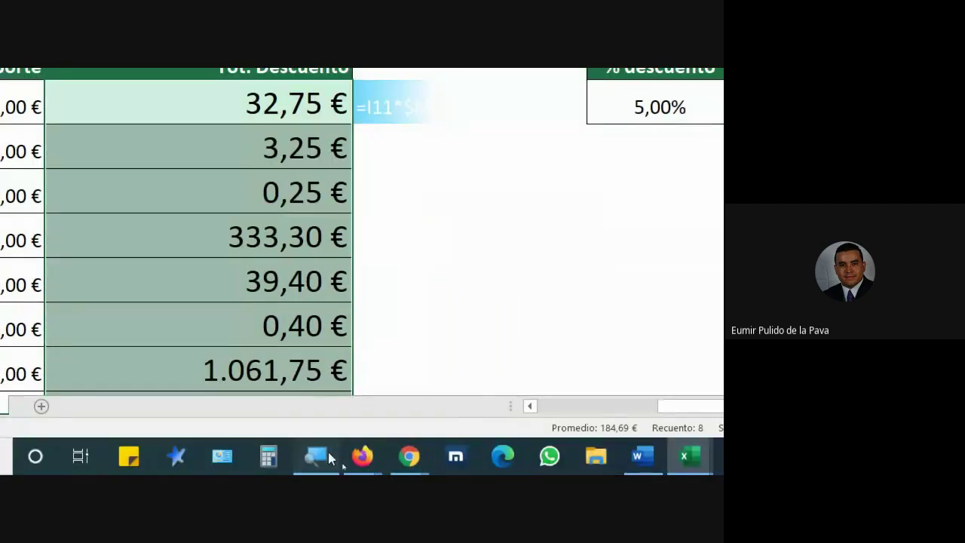
pyautogui.click(317, 456)
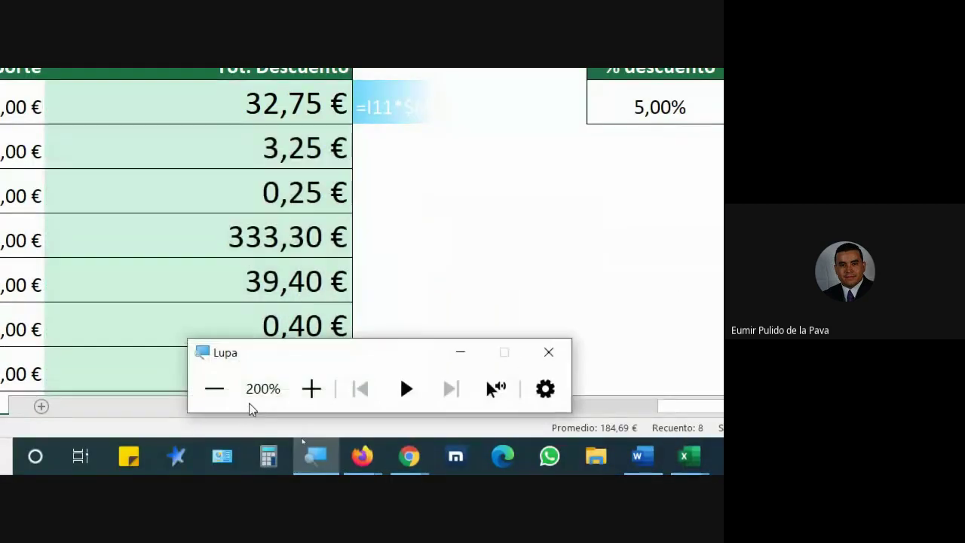
pyautogui.click(214, 388)
pyautogui.click(389, 466)
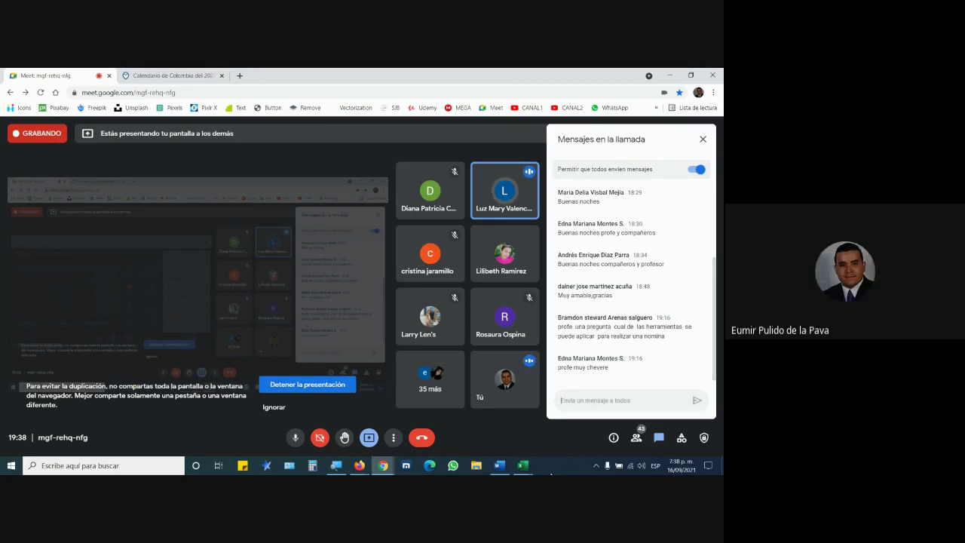
pyautogui.moveTo(522, 465)
pyautogui.click(549, 430)
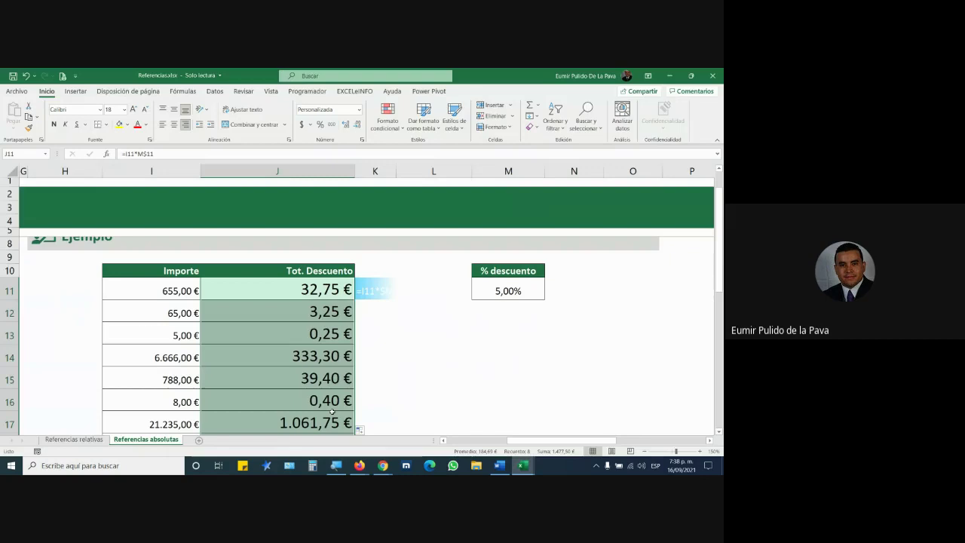
pyautogui.click(74, 439)
pyautogui.doubleClick(435, 298)
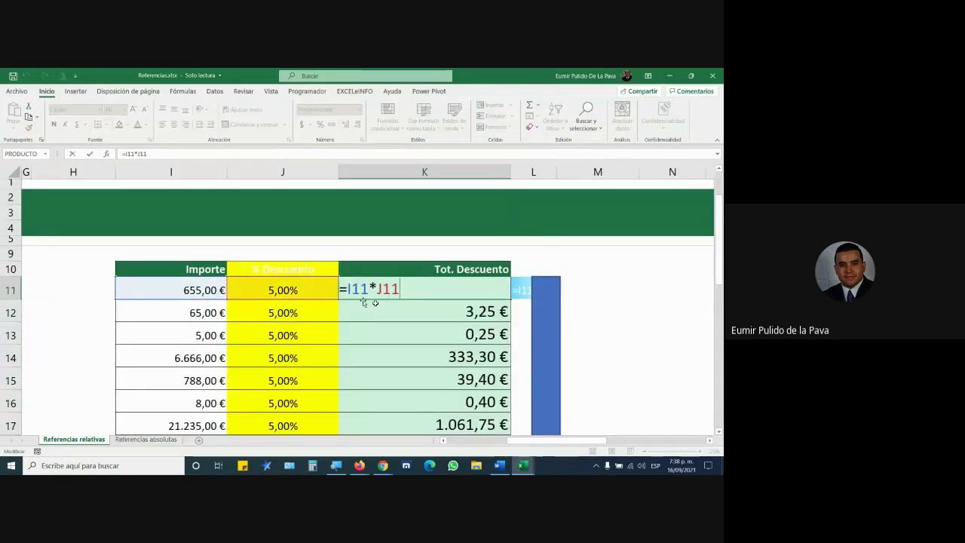
pyautogui.moveTo(283, 269); pyautogui.dragTo(338, 417)
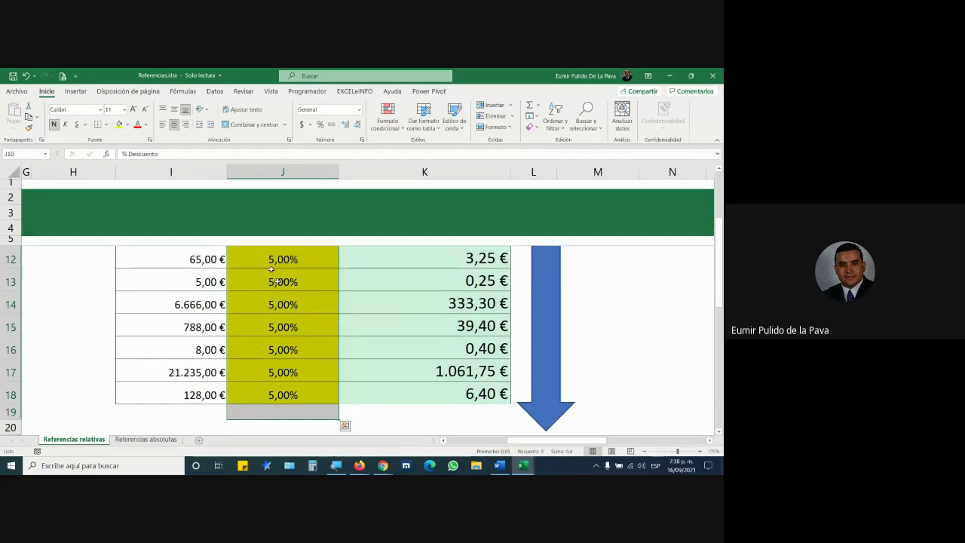
pyautogui.click(127, 124)
pyautogui.click(143, 255)
pyautogui.click(390, 324)
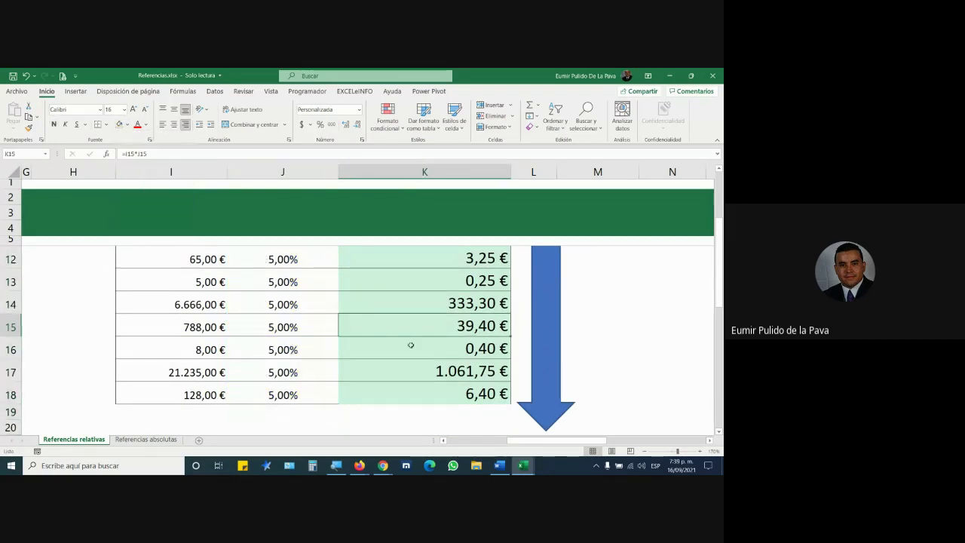
pyautogui.scroll(2, 397, 312)
pyautogui.doubleClick(394, 332)
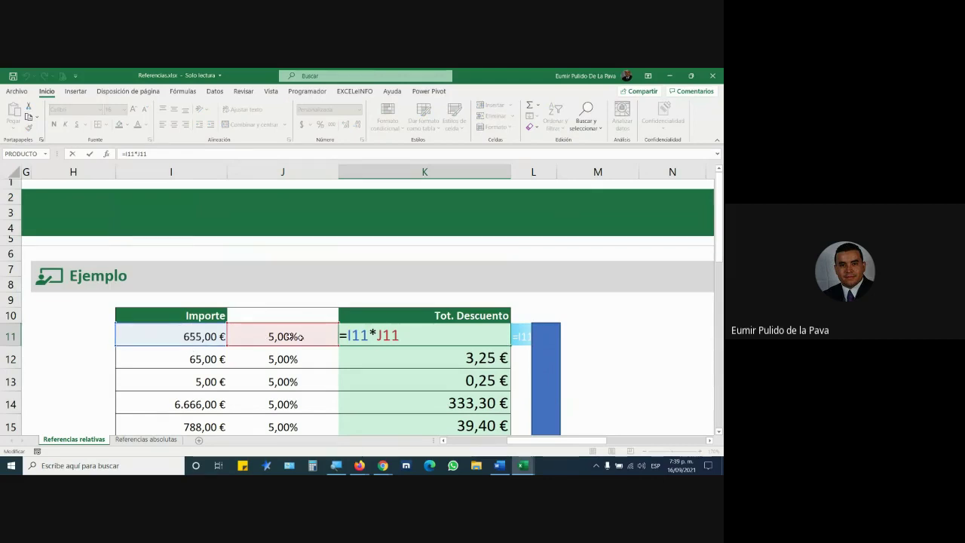
pyautogui.press('Return')
pyautogui.scroll(-2, 441, 284)
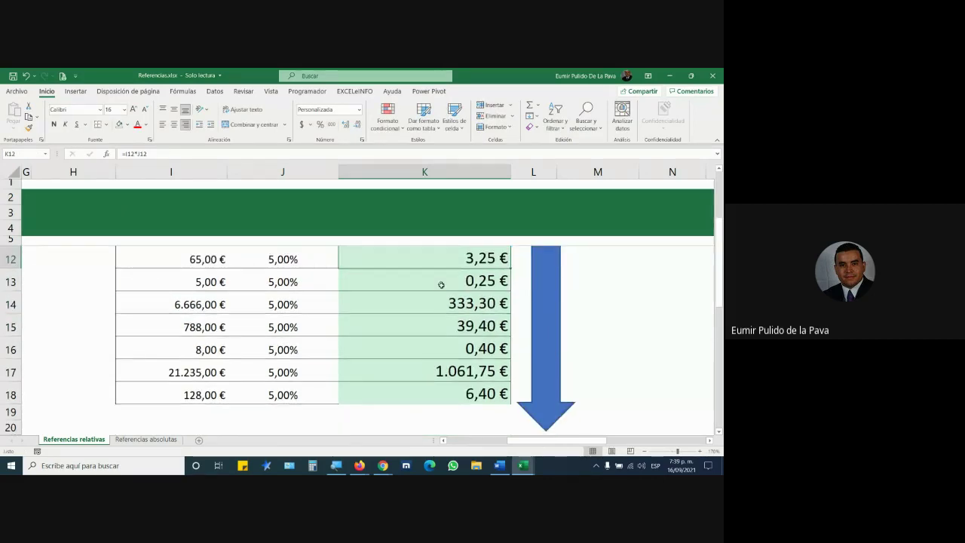
pyautogui.scroll(2, 441, 285)
pyautogui.click(441, 284)
pyautogui.moveTo(510, 296); pyautogui.dragTo(502, 407)
pyautogui.scroll(2, 323, 377)
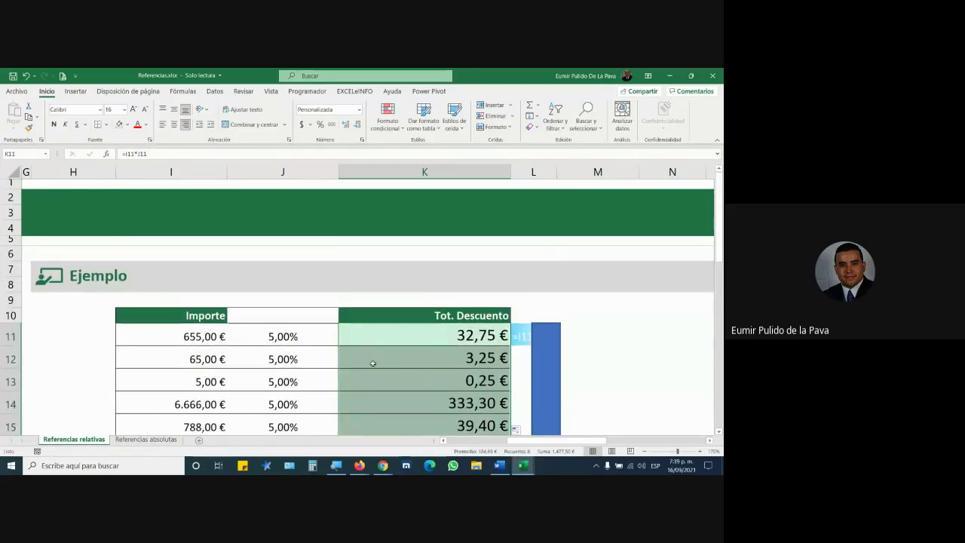
pyautogui.doubleClick(373, 364)
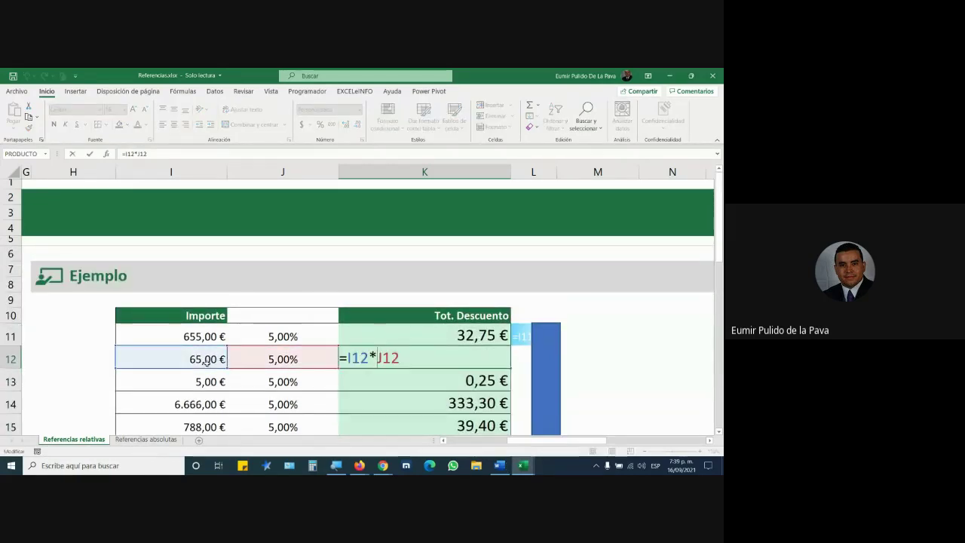
pyautogui.press('Escape')
pyautogui.doubleClick(368, 381)
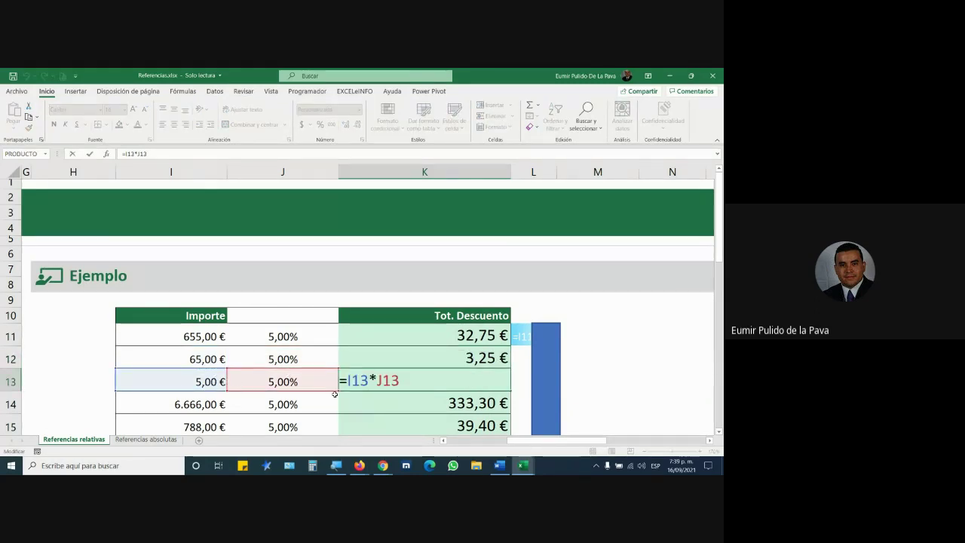
pyautogui.scroll(-1, 334, 396)
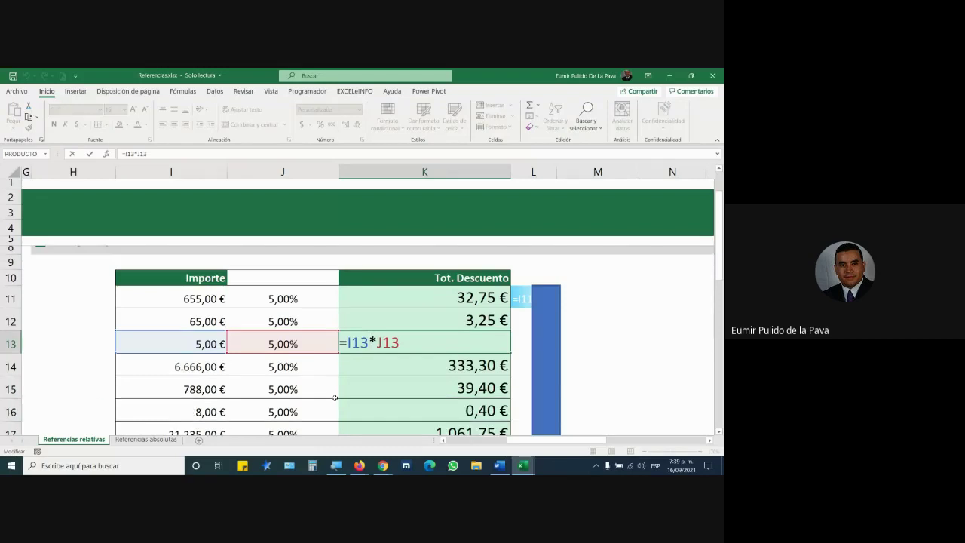
pyautogui.doubleClick(396, 353)
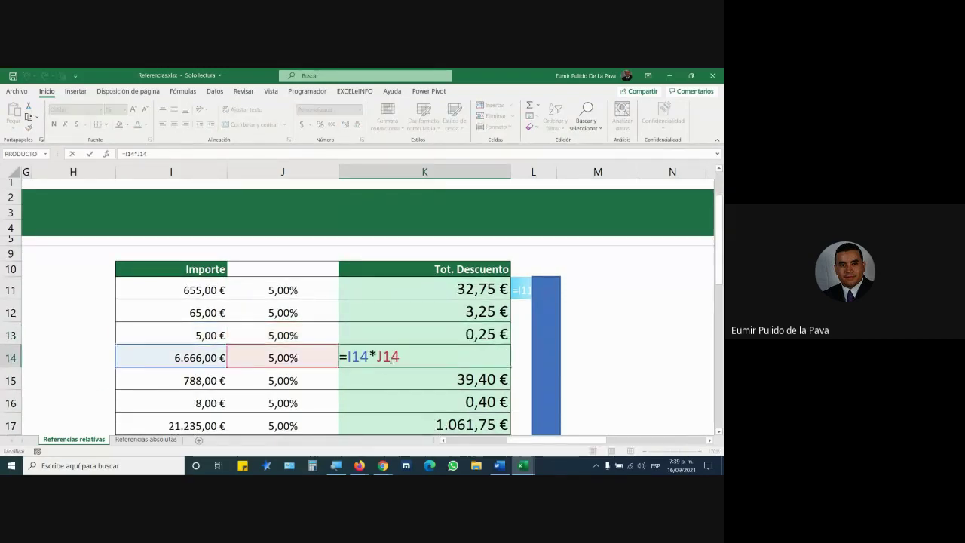
pyautogui.doubleClick(382, 378)
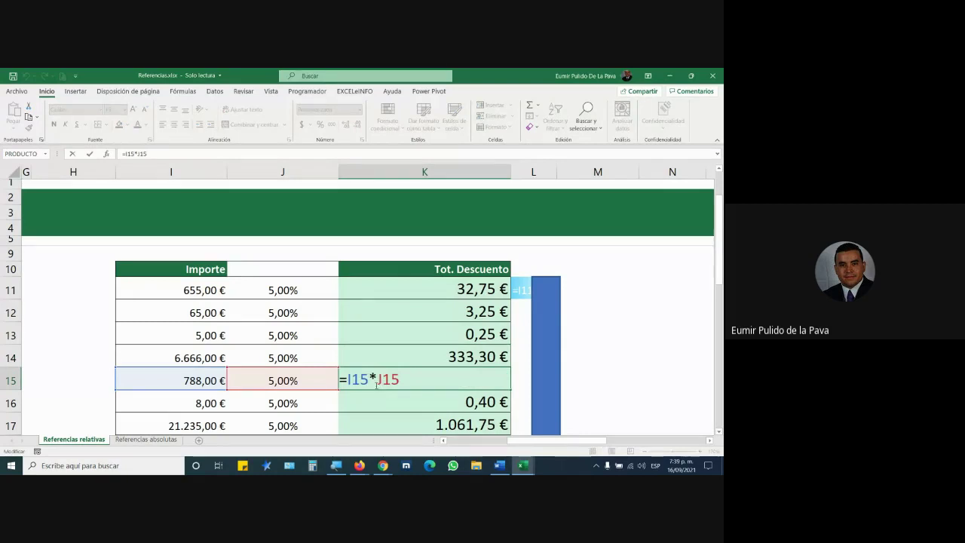
pyautogui.doubleClick(386, 404)
pyautogui.doubleClick(384, 419)
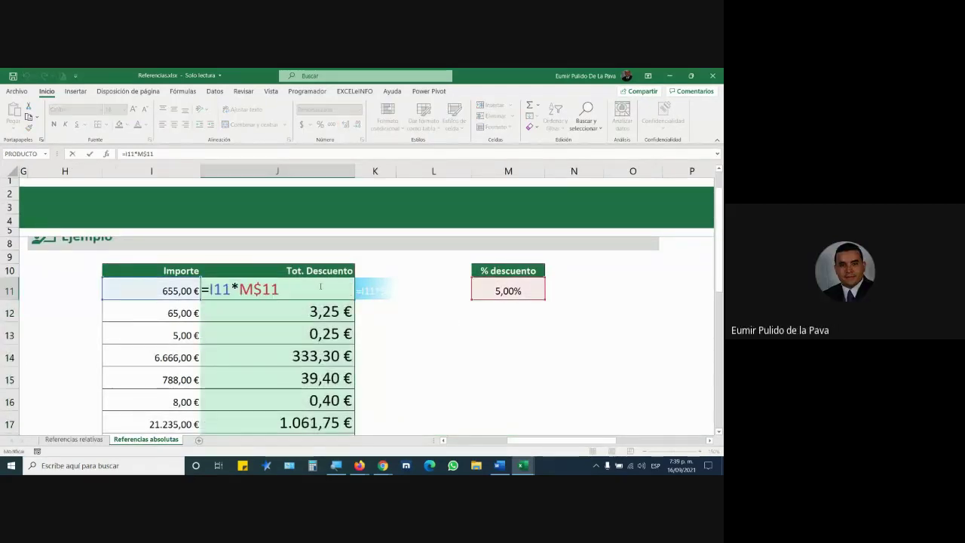
# Fill J11's relative-reference formula to J18 and inspect the zero results in J12 and J13.
pyautogui.press('F4')
pyautogui.press('F4')
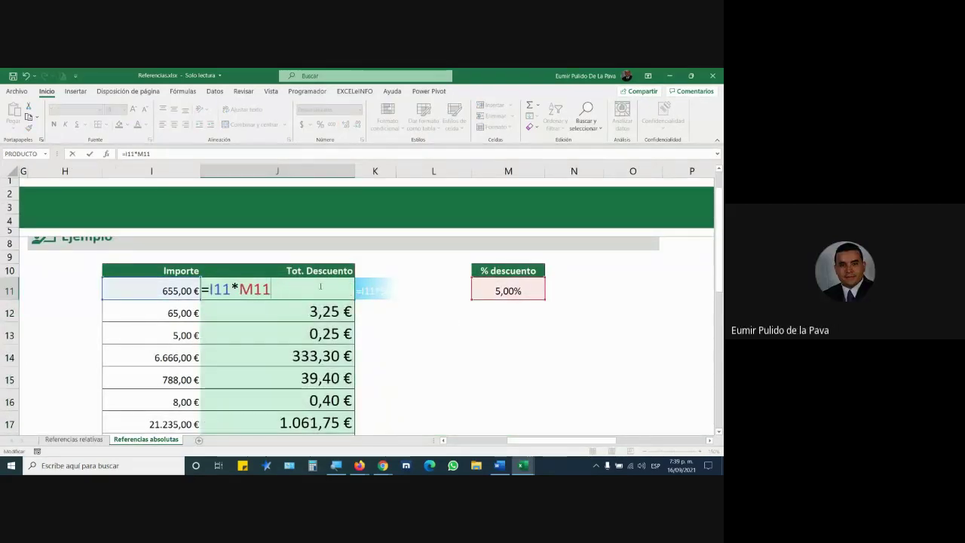
pyautogui.hotkey('ctrl', 'Return')
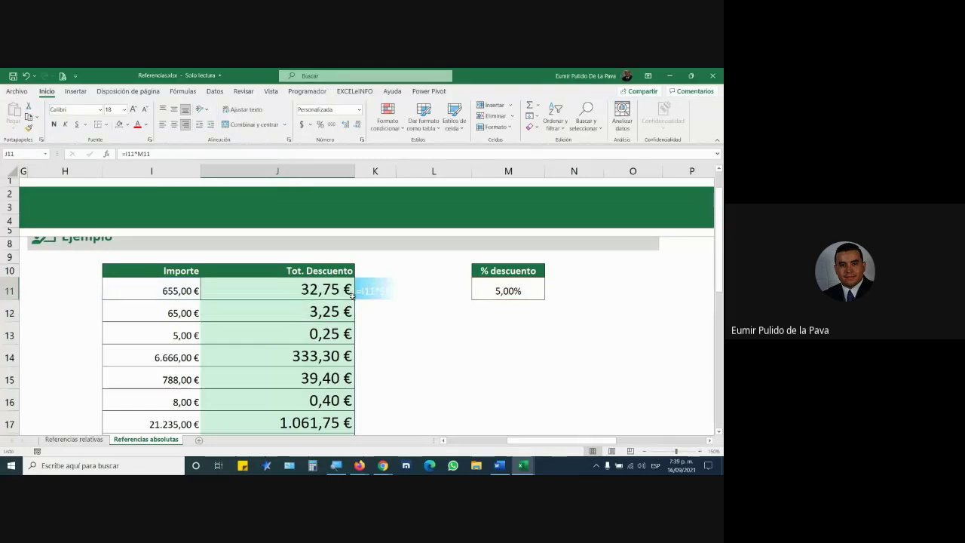
pyautogui.moveTo(354, 300); pyautogui.dragTo(347, 415)
pyautogui.scroll(1, 367, 403)
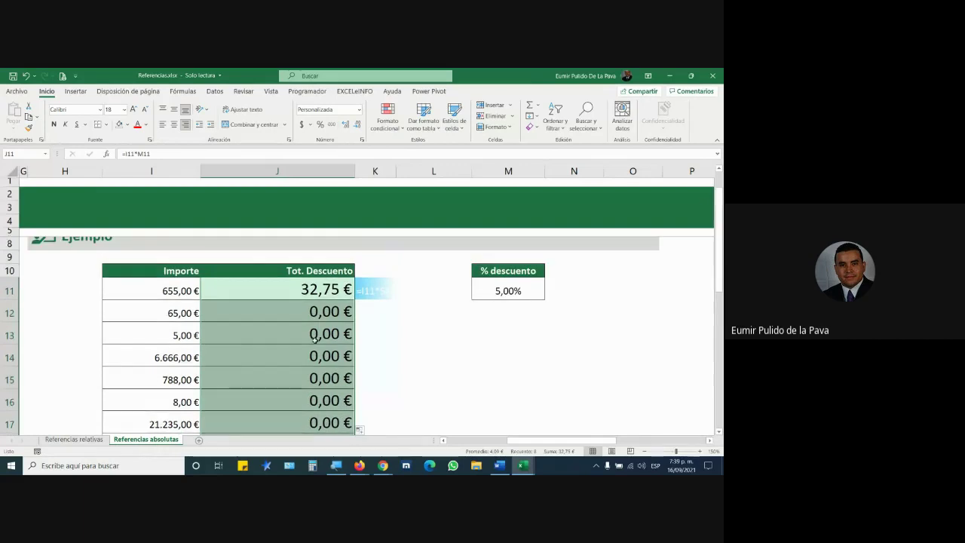
pyautogui.click(303, 316)
pyautogui.doubleClick(302, 315)
pyautogui.doubleClick(299, 332)
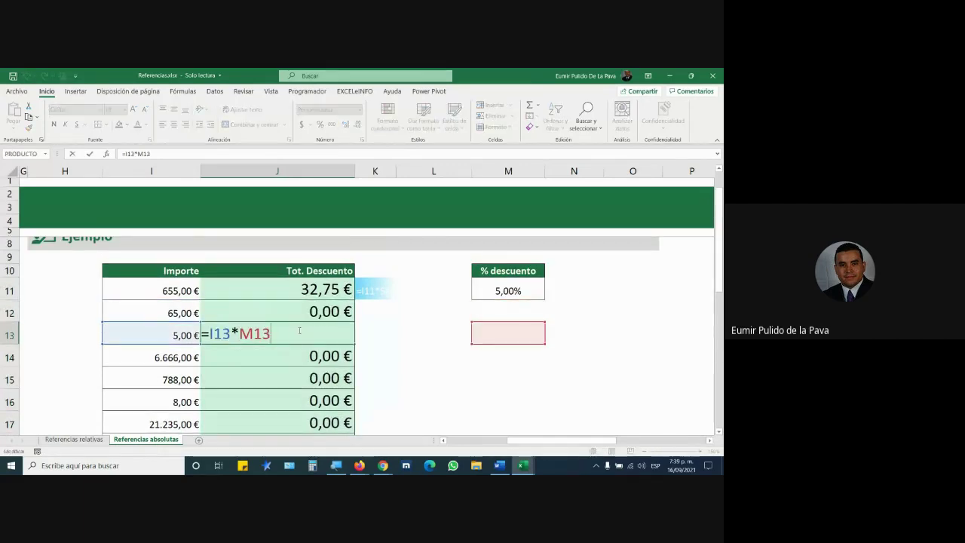
# Correct J11 to =I11*M$11 and fill it to J18, showing 32,75 € to 1.061,75 €.
pyautogui.doubleClick(300, 288)
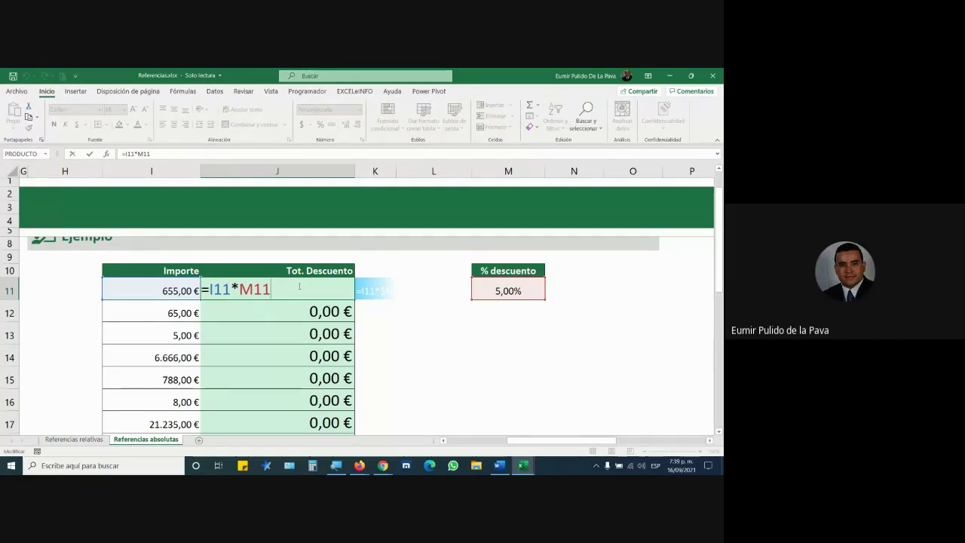
pyautogui.press('F4')
pyautogui.press('F4')
pyautogui.hotkey('ctrl', 'Return')
pyautogui.moveTo(362, 301)
pyautogui.mouseDown()
pyautogui.moveTo(332, 402)
pyautogui.moveTo(339, 383)
pyautogui.mouseUp()
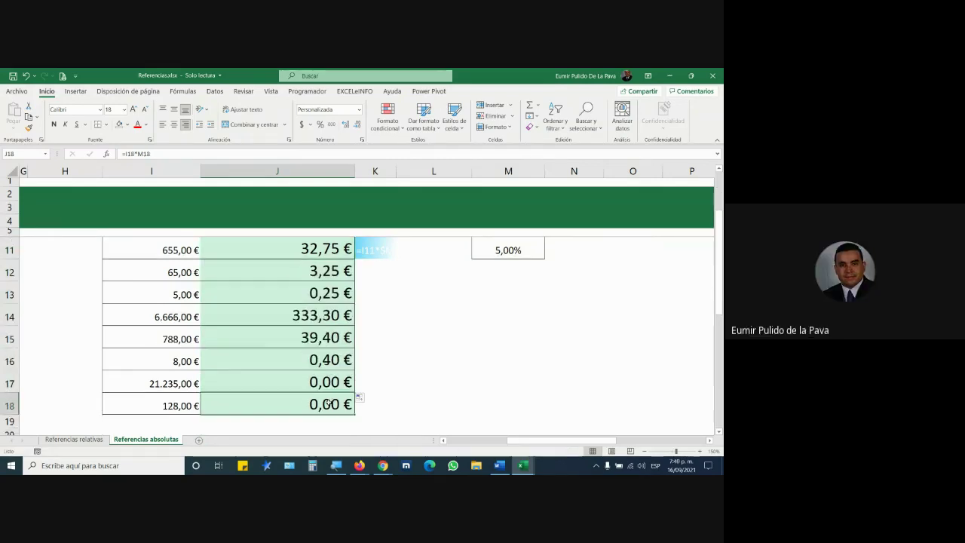
pyautogui.click(346, 385)
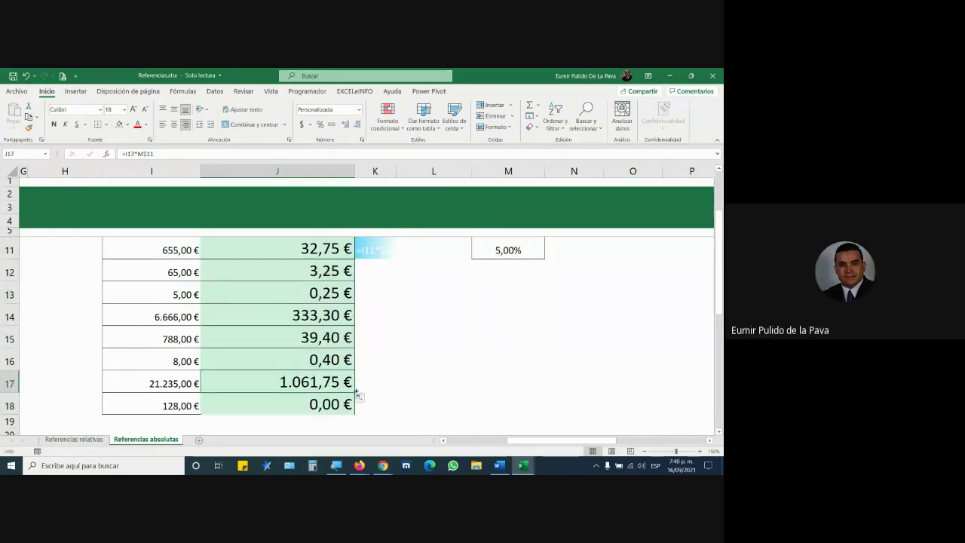
pyautogui.moveTo(356, 391); pyautogui.dragTo(356, 414)
pyautogui.hotkey('alt', 'Tab')
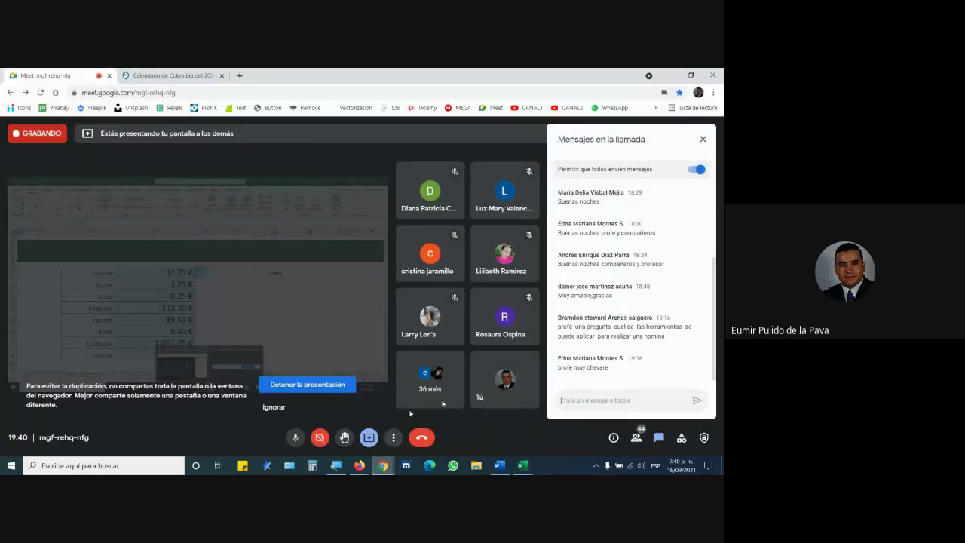
# Scroll through the Meet chat, then bring up File Explorer's Quick access view.
pyautogui.scroll(5, 633, 317)
pyautogui.scroll(-5, 632, 372)
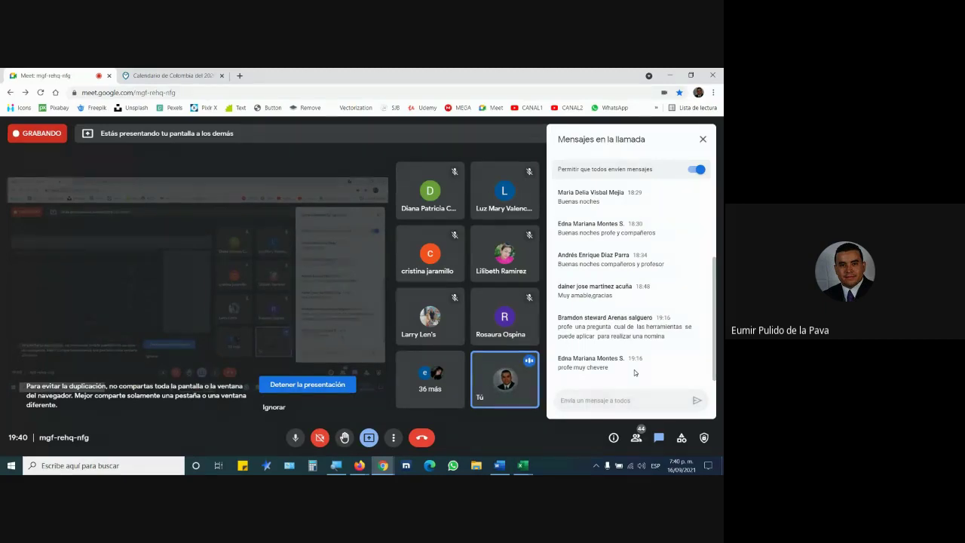
pyautogui.click(476, 466)
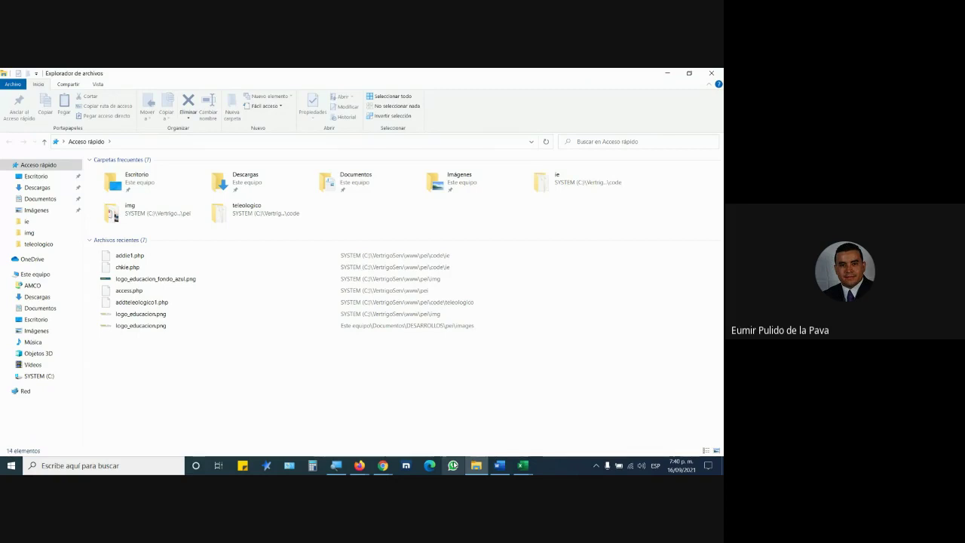
# Go to Documentos > MEMORIA > EXCEL MATERIAL > MANEJO AVANZADO > RA-01 and open 8_Funciones lógicas.xlsx.
pyautogui.click(41, 307)
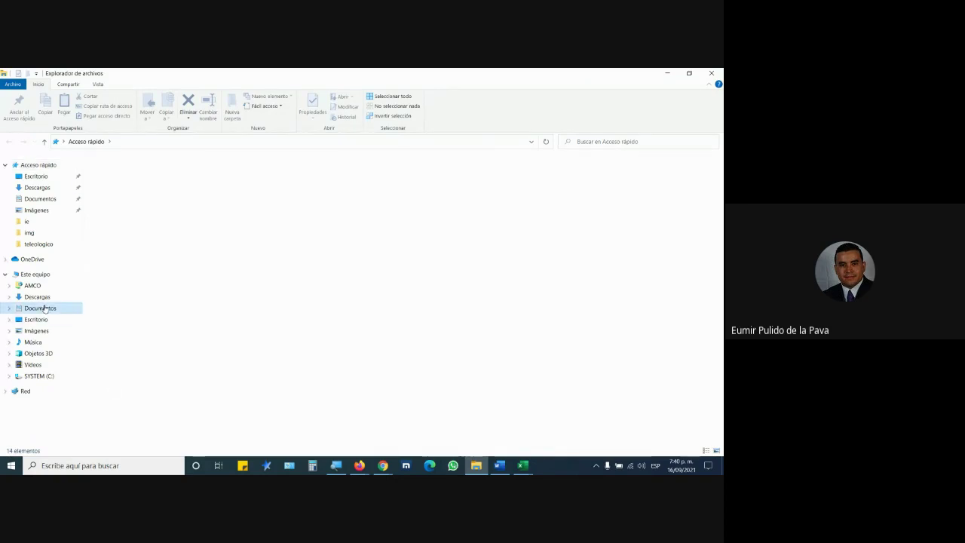
pyautogui.doubleClick(377, 181)
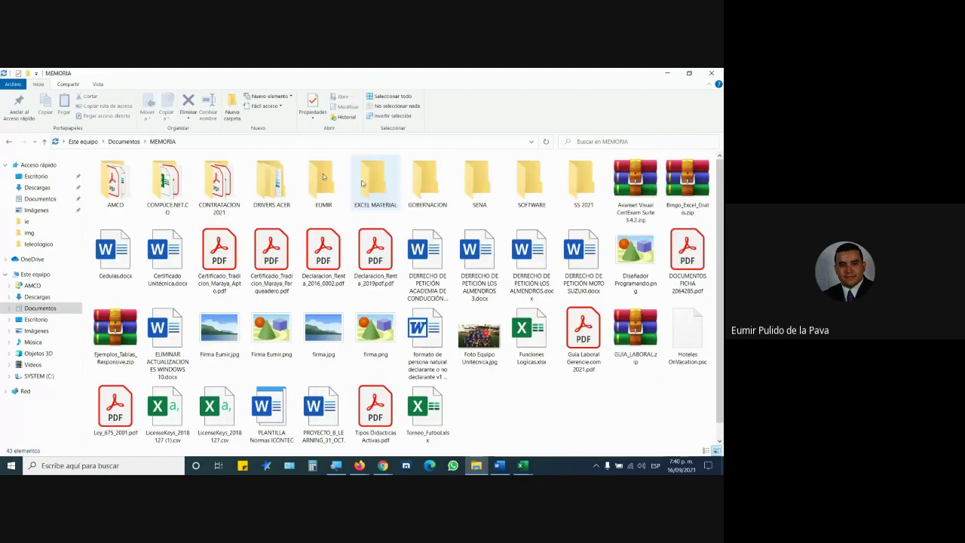
pyautogui.doubleClick(374, 184)
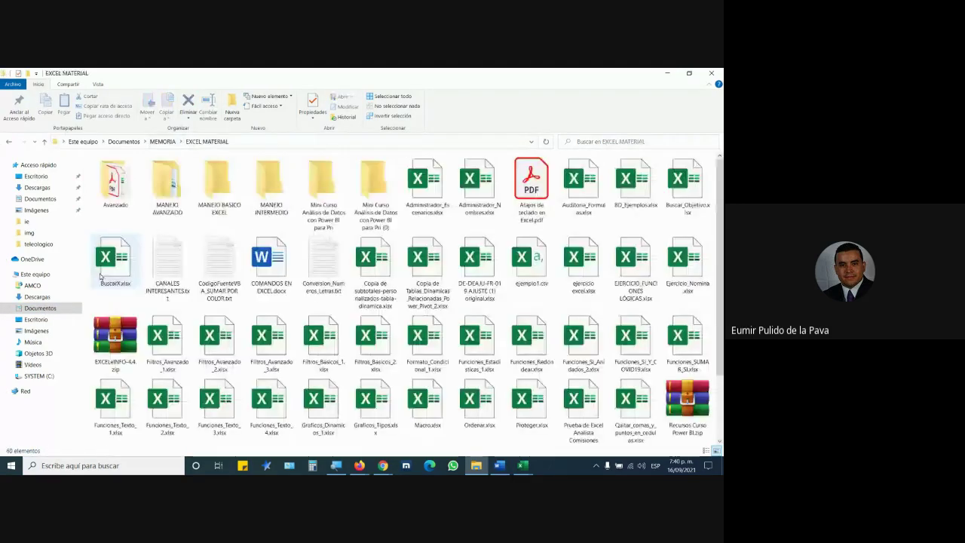
pyautogui.click(175, 193)
pyautogui.doubleClick(175, 192)
pyautogui.doubleClick(115, 181)
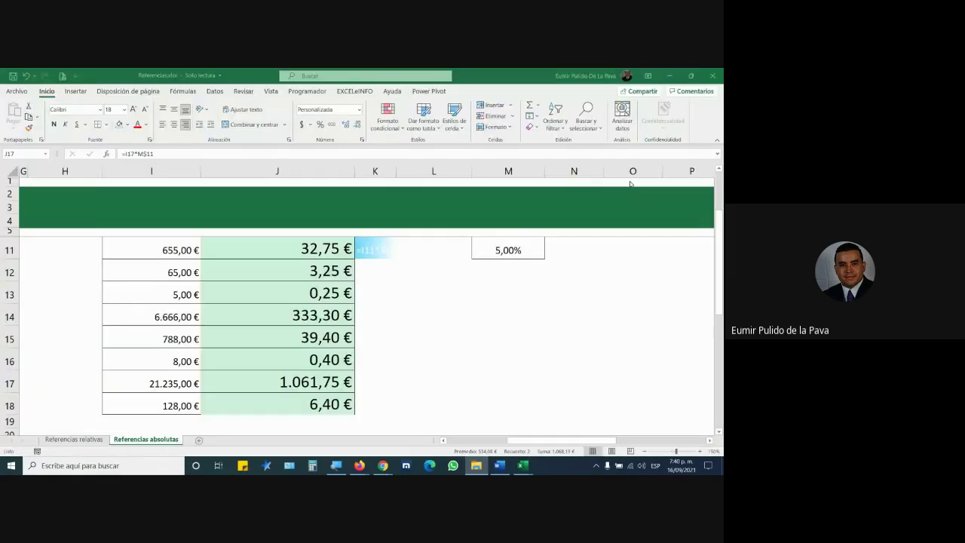
pyautogui.click(278, 405)
pyautogui.click(412, 387)
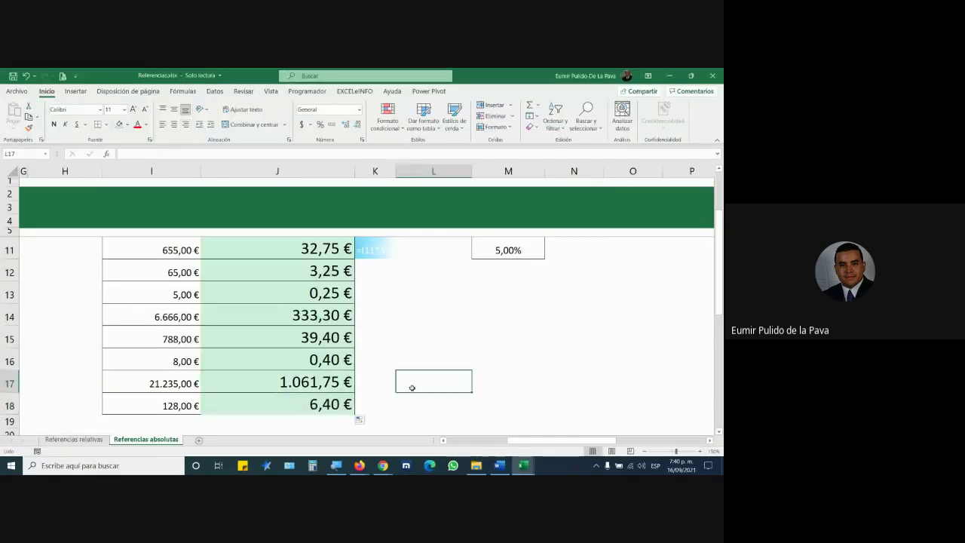
# Look over the Ejer3 and Ejer2 payroll sheets, selecting the AUX. TRANS. range G7:G16.
pyautogui.click(105, 441)
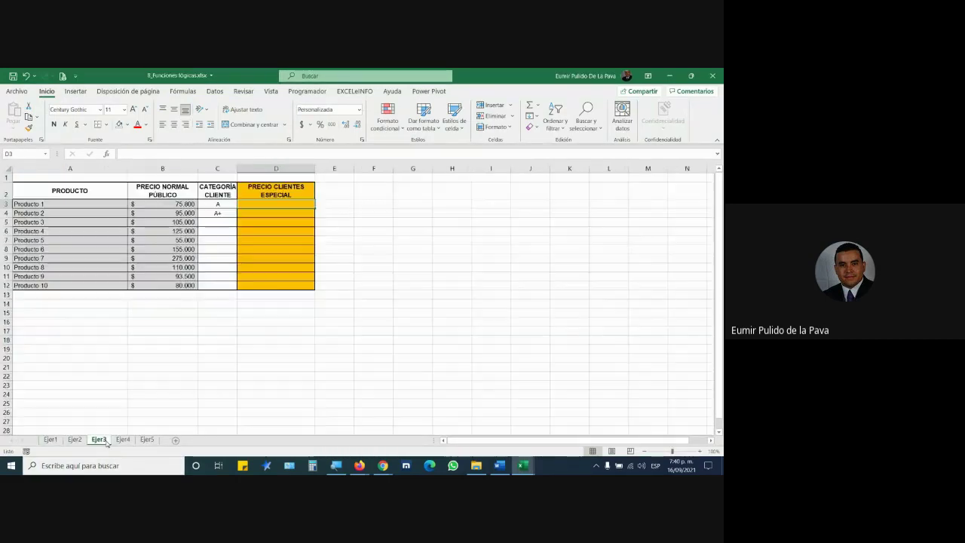
pyautogui.click(75, 439)
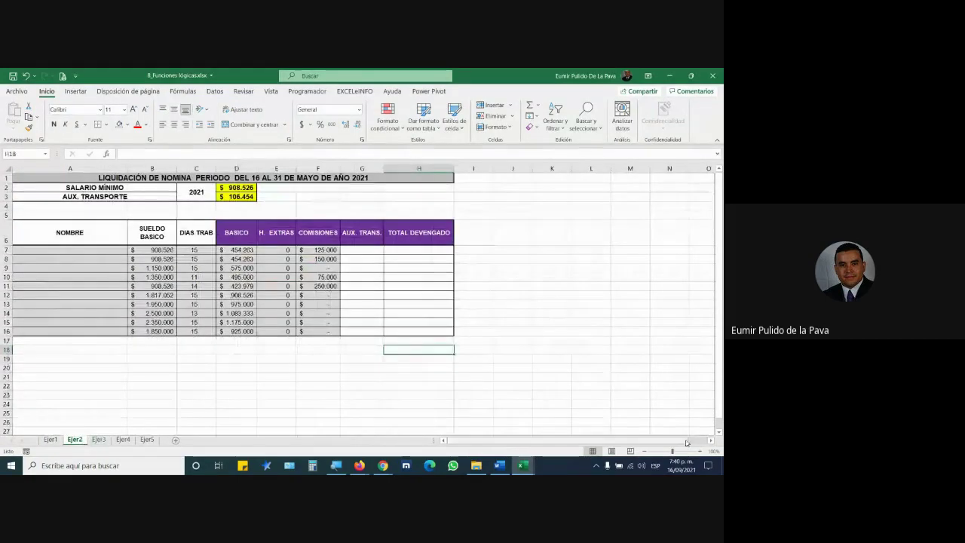
pyautogui.keyDown('ctrl'); pyautogui.scroll(2, 433, 329); pyautogui.keyUp('ctrl')
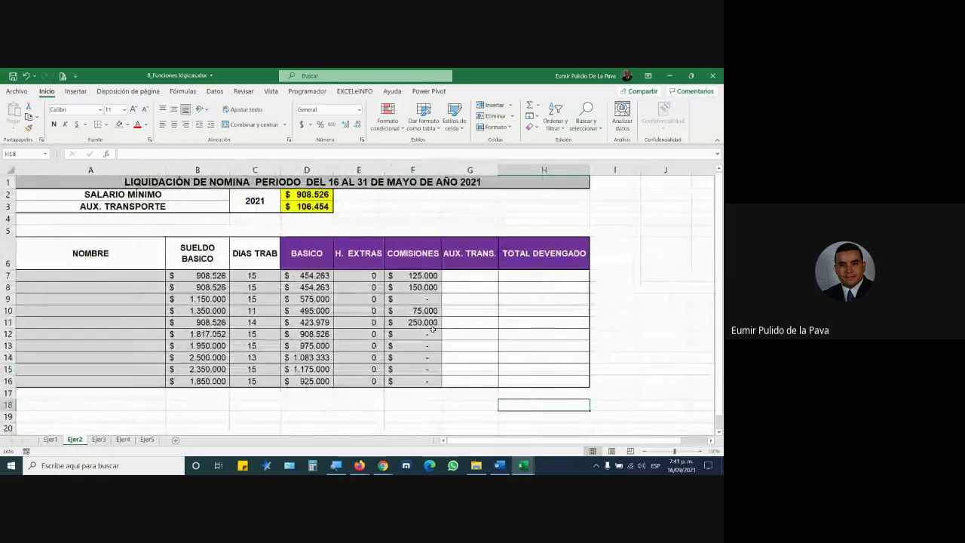
pyautogui.moveTo(467, 276); pyautogui.dragTo(466, 381)
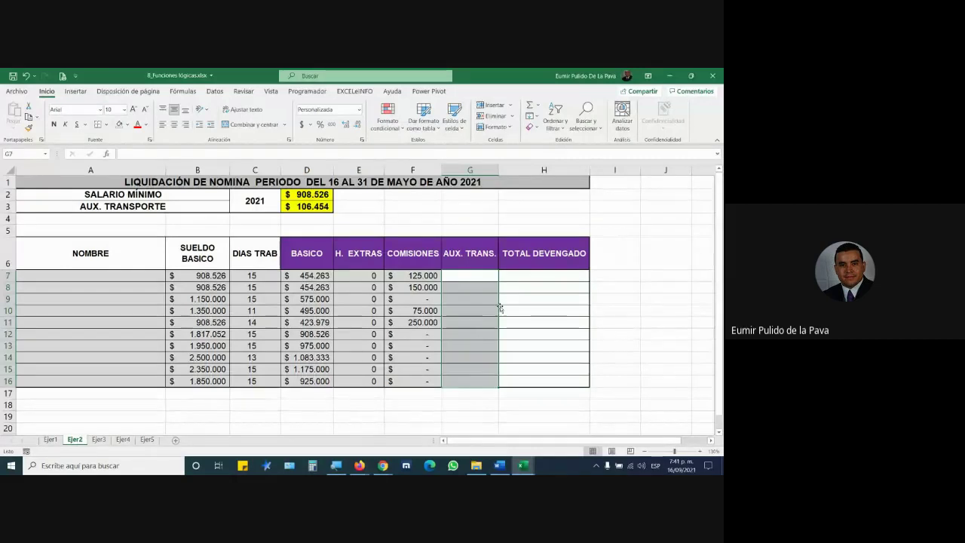
pyautogui.click(460, 275)
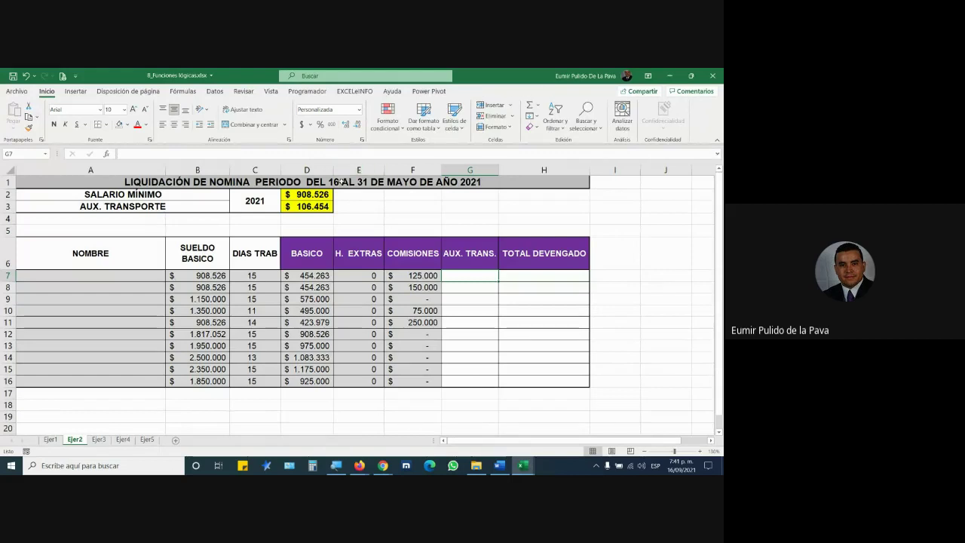
pyautogui.click(341, 181)
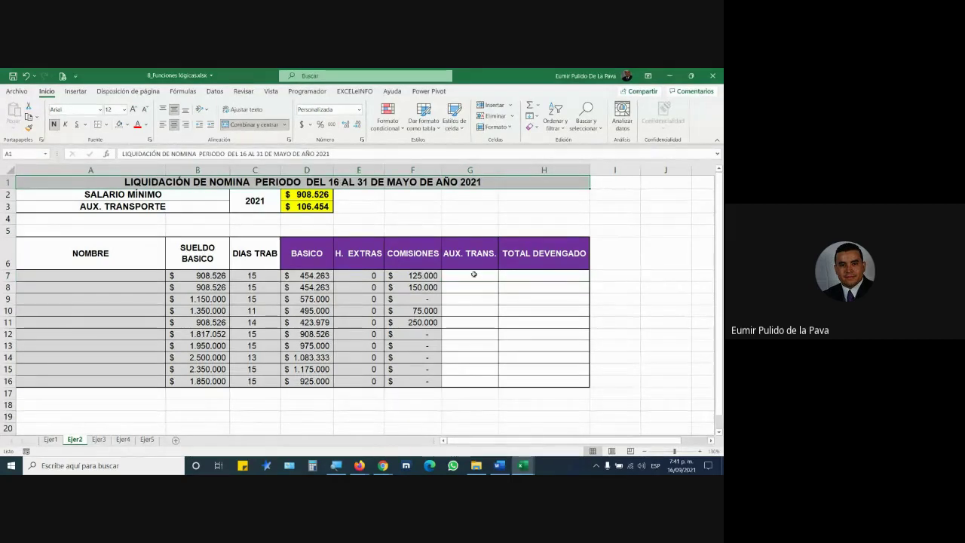
pyautogui.moveTo(474, 274); pyautogui.dragTo(470, 381)
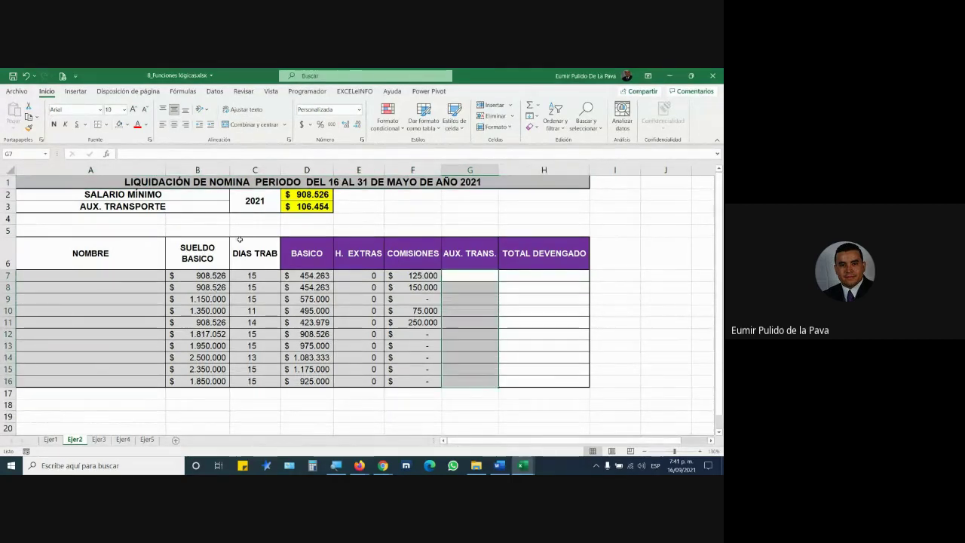
pyautogui.click(255, 170)
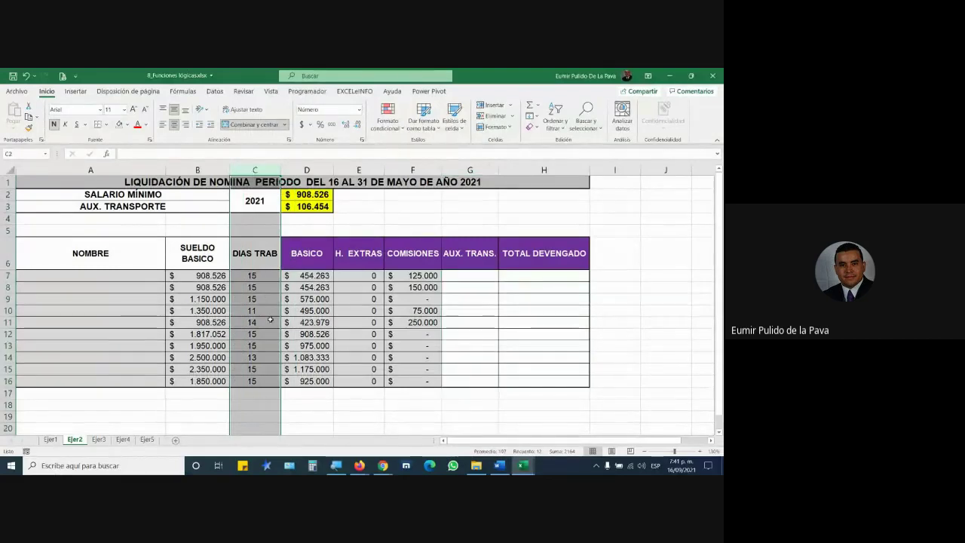
pyautogui.moveTo(472, 276); pyautogui.dragTo(475, 380)
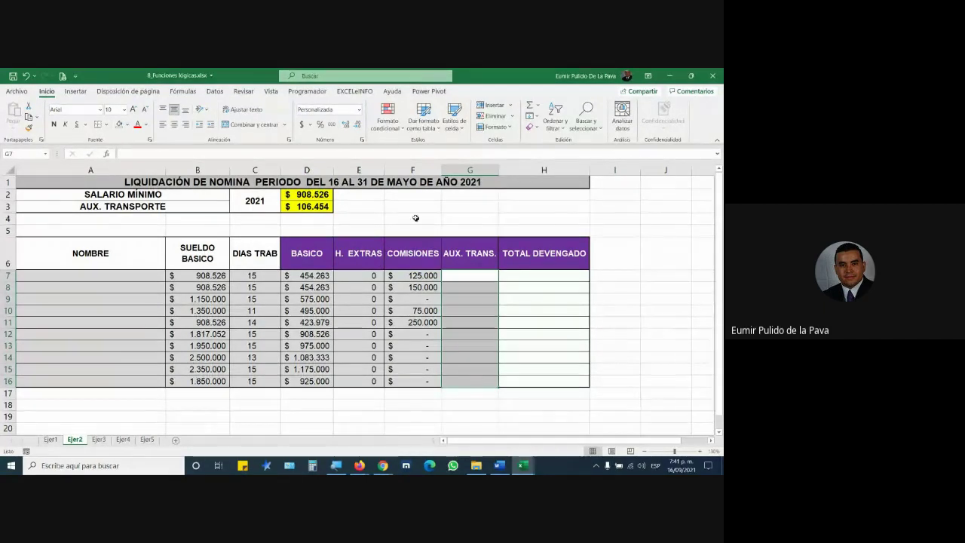
# Glance at conditional formatting and data validation settings, then return to Referencias.xlsx.
pyautogui.click(390, 119)
pyautogui.click(391, 122)
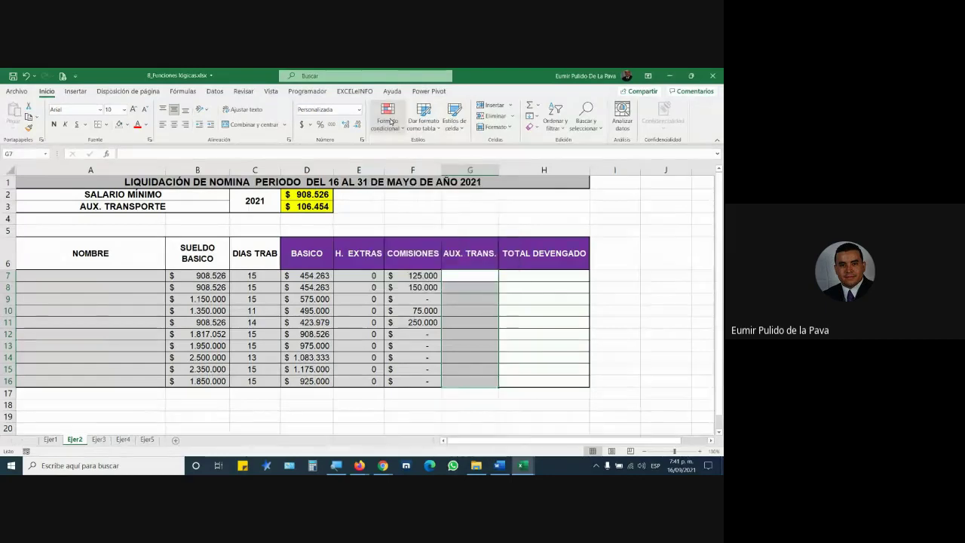
pyautogui.click(215, 91)
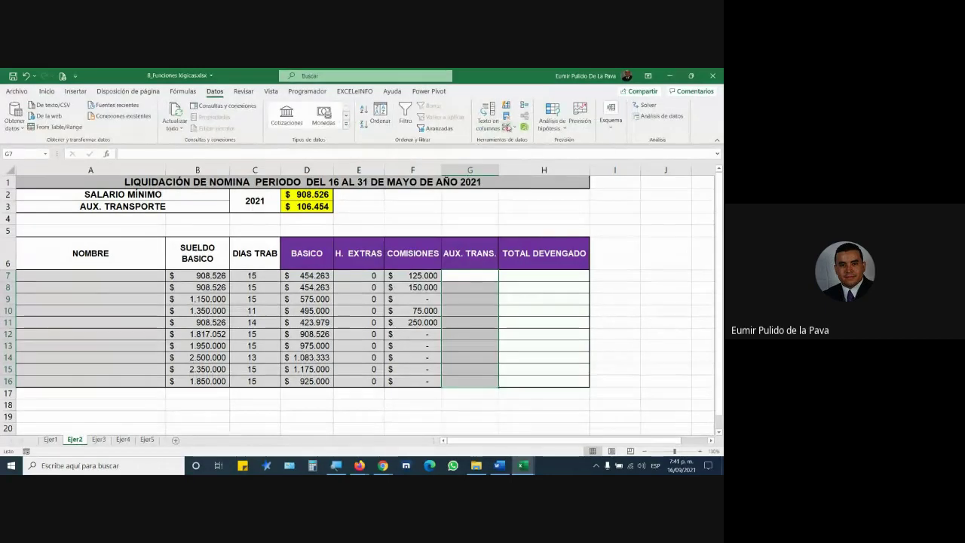
pyautogui.click(506, 127)
pyautogui.click(365, 300)
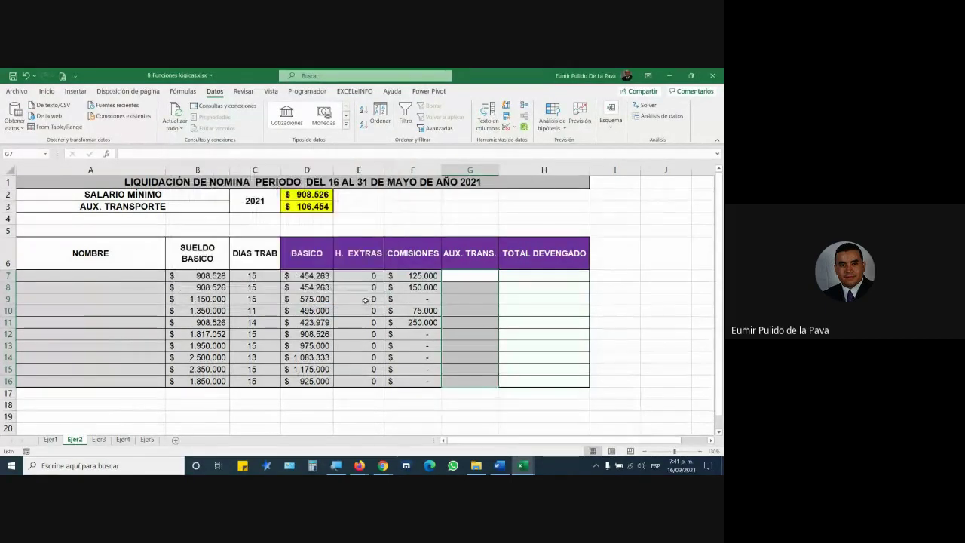
pyautogui.hotkey('alt', 'Tab')
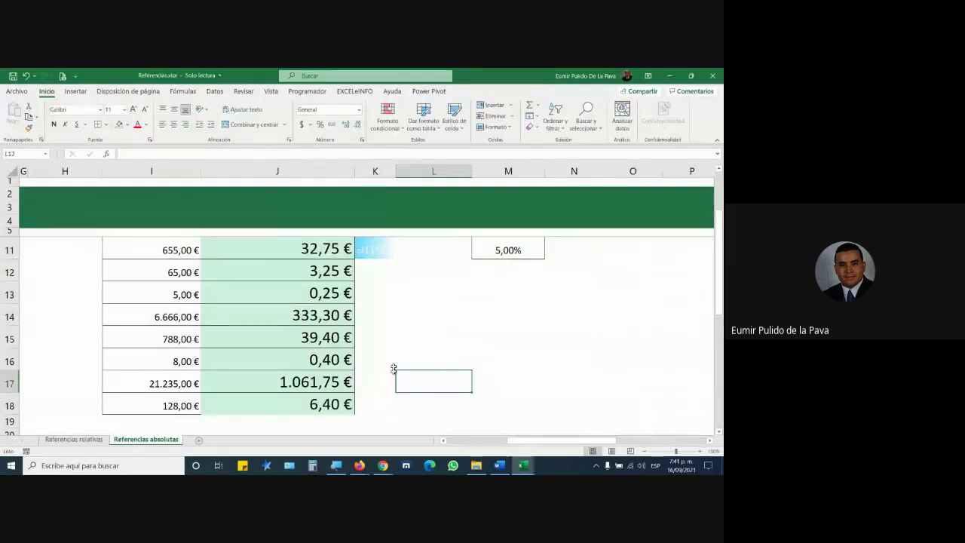
# Glance at the Google Meet call, then return to the Referencias workbook.
pyautogui.moveTo(383, 465)
pyautogui.click(414, 437)
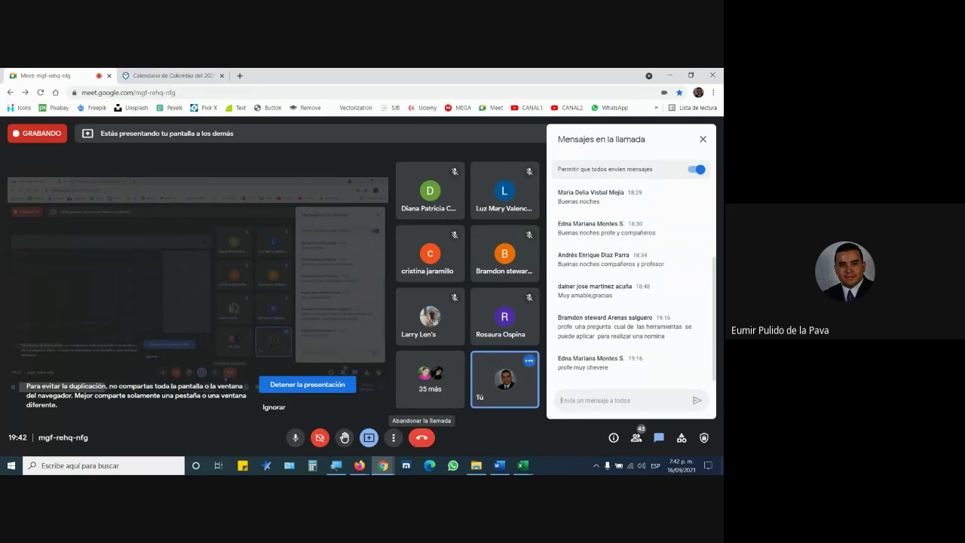
pyautogui.moveTo(523, 466)
pyautogui.click(471, 430)
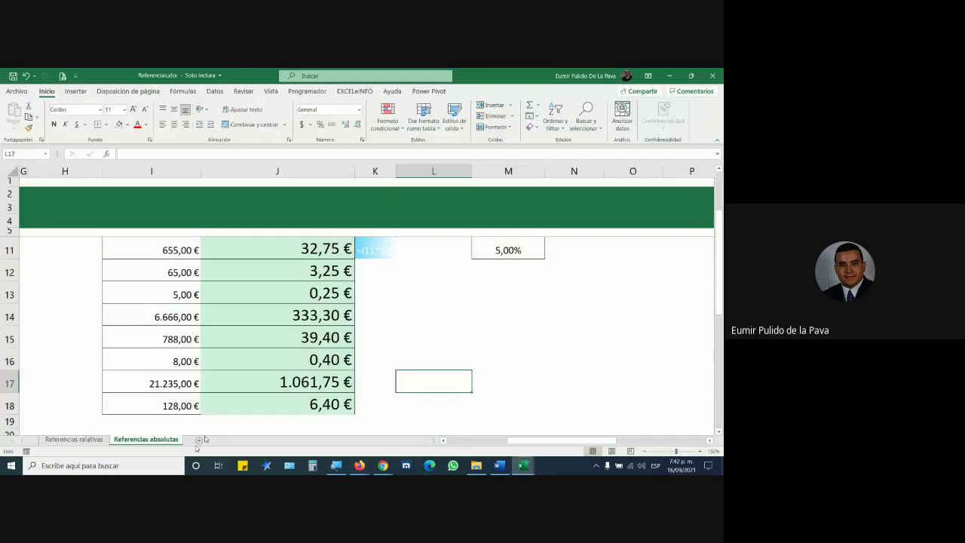
# Inspect J11's mixed-reference formula =I11*M$11 without changing it, then bring up File Explorer.
pyautogui.click(318, 253)
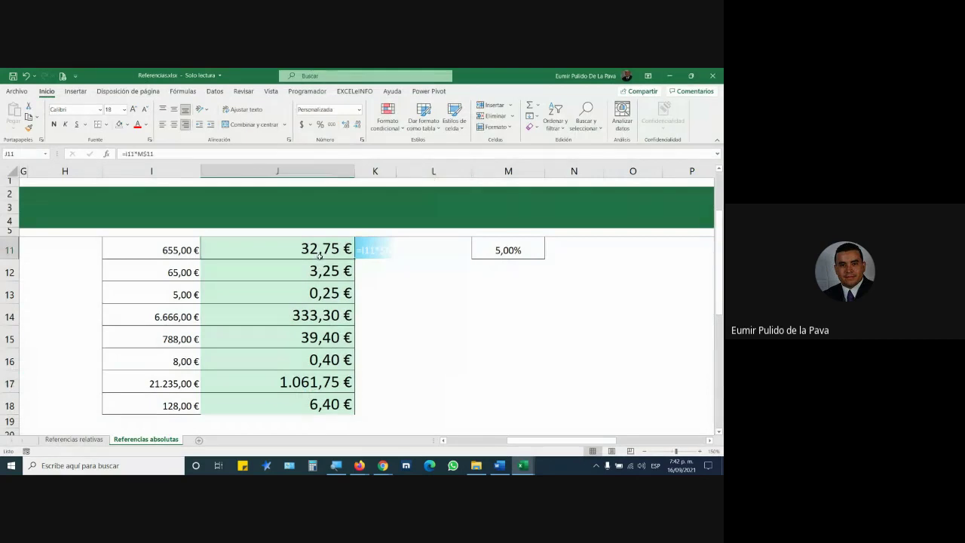
pyautogui.doubleClick(235, 247)
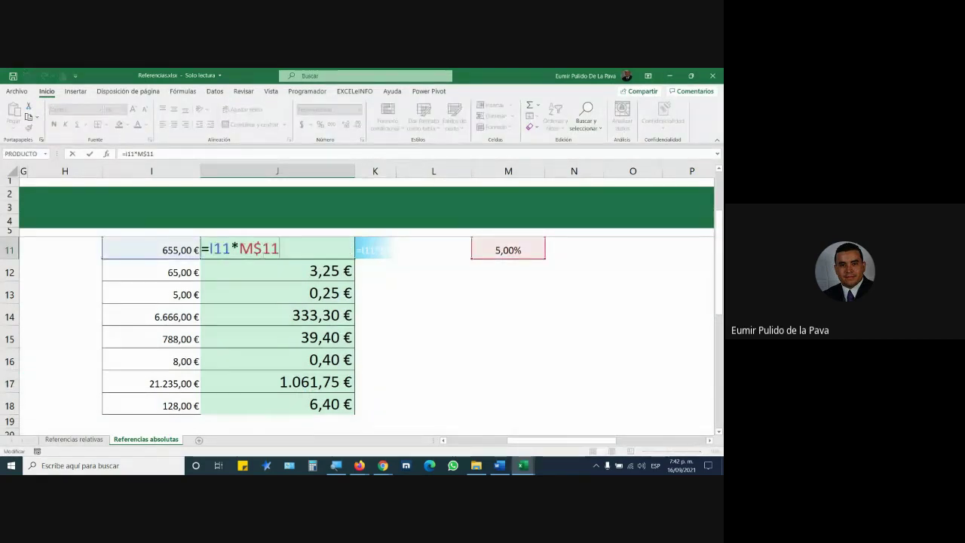
pyautogui.press('Escape')
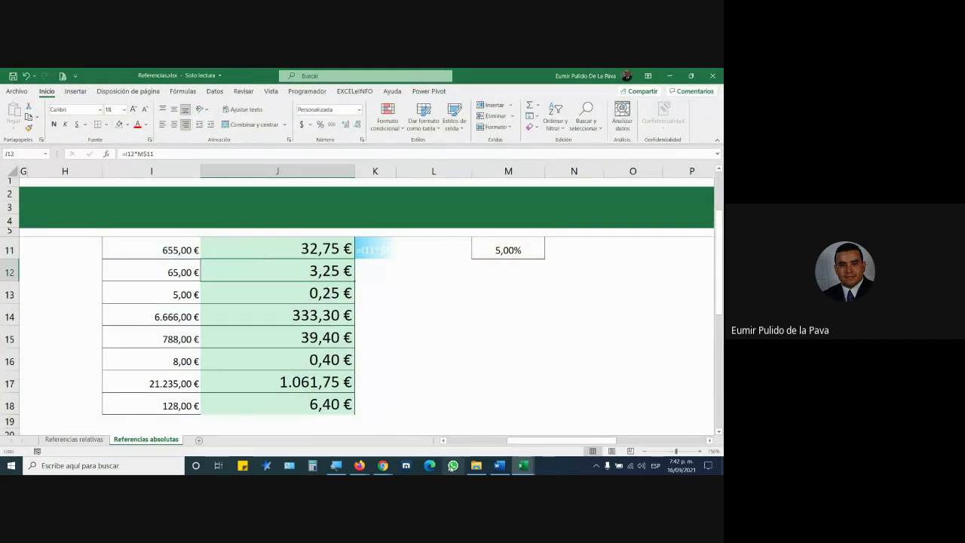
pyautogui.click(477, 466)
# Go back to MANEJO INTERMEDIO > RA-02 PF 13410564 and open Tabla.xlsx.
pyautogui.click(9, 142)
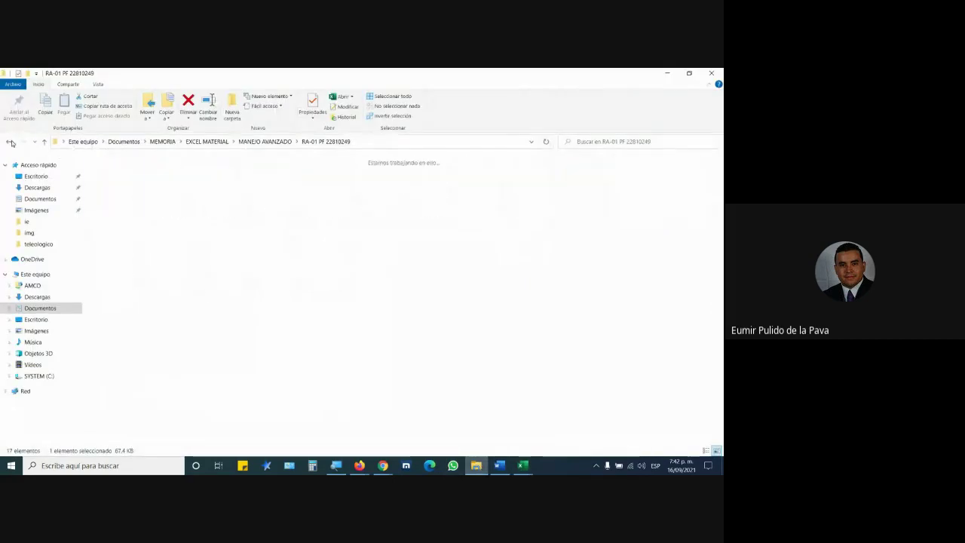
pyautogui.click(9, 142)
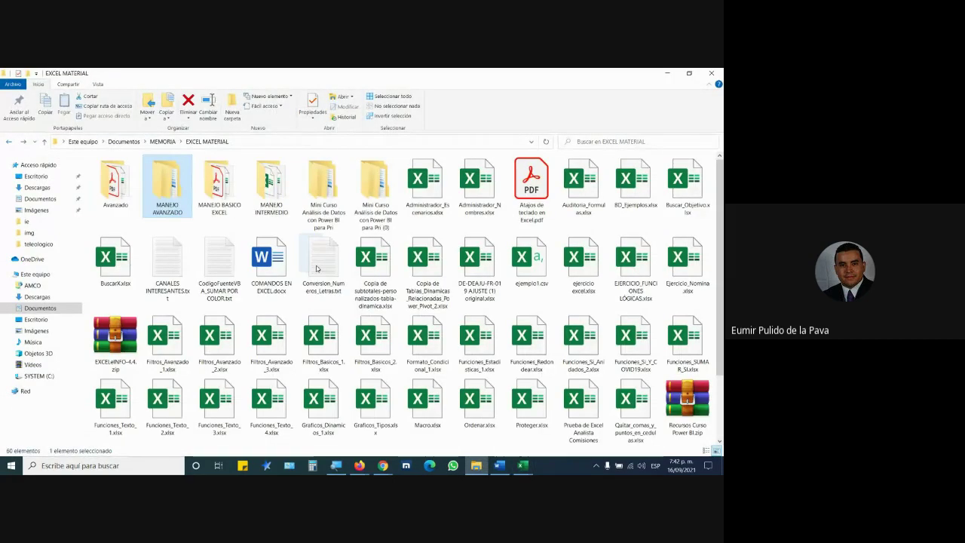
pyautogui.doubleClick(276, 194)
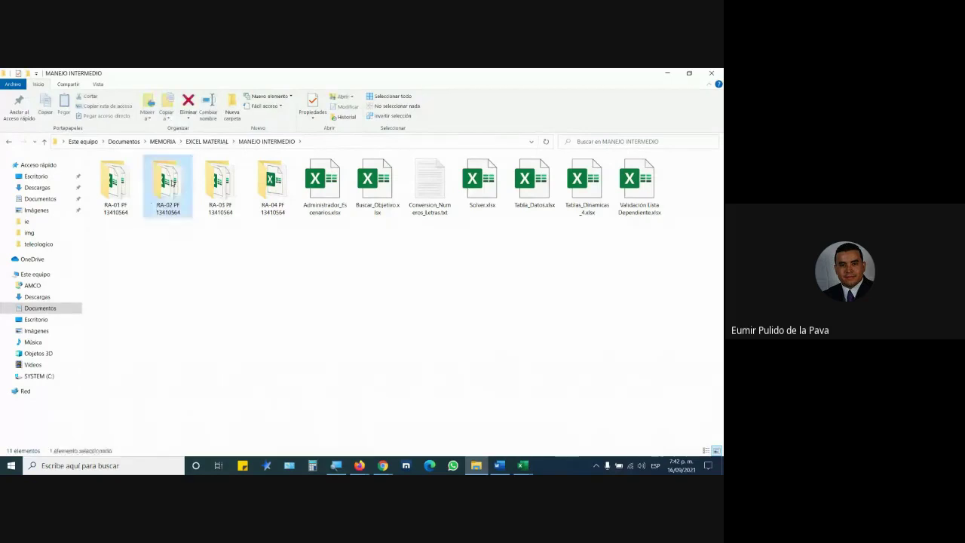
pyautogui.doubleClick(168, 187)
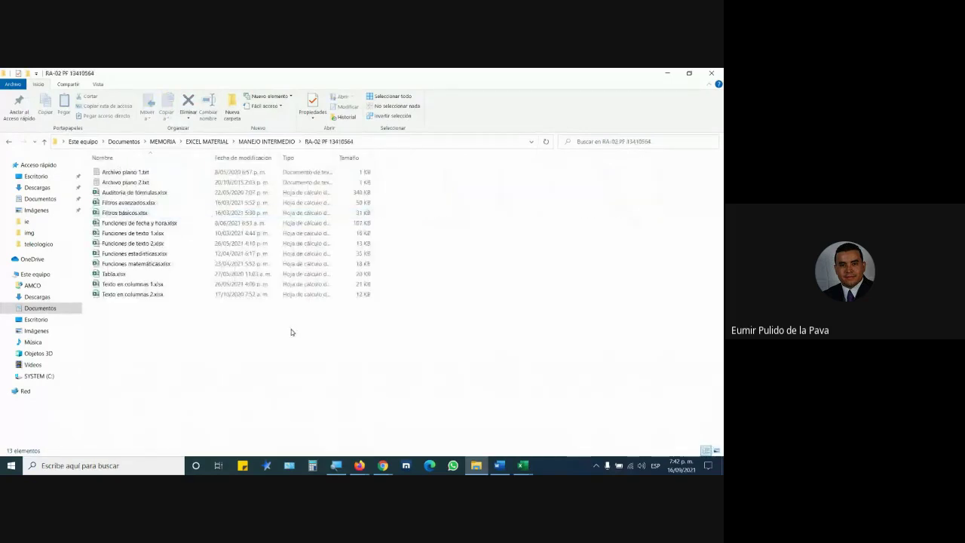
pyautogui.click(113, 274)
pyautogui.hotkey('alt', 'Tab')
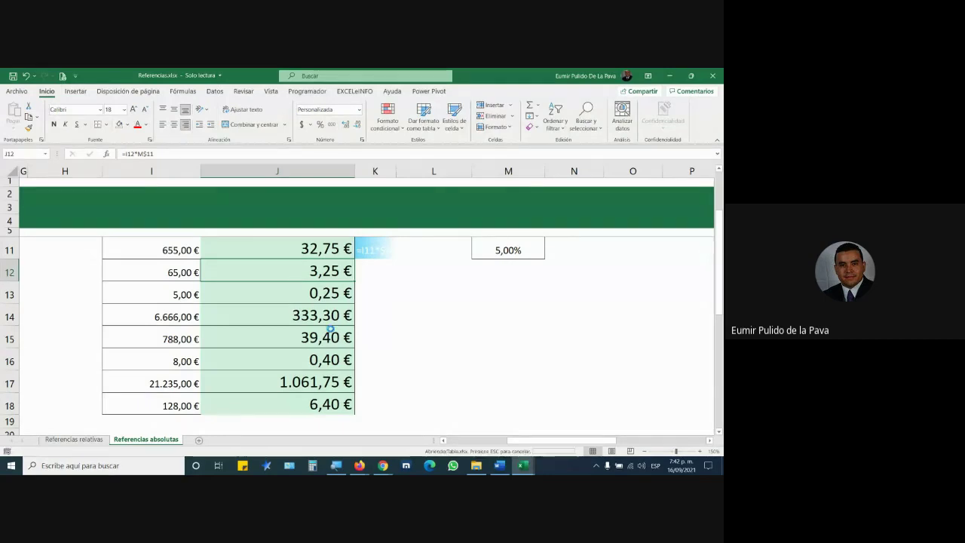
# Show the EJER2 sheet of Tabla.xlsx and select G2, the first ALIMENTOS cell.
pyautogui.click(80, 439)
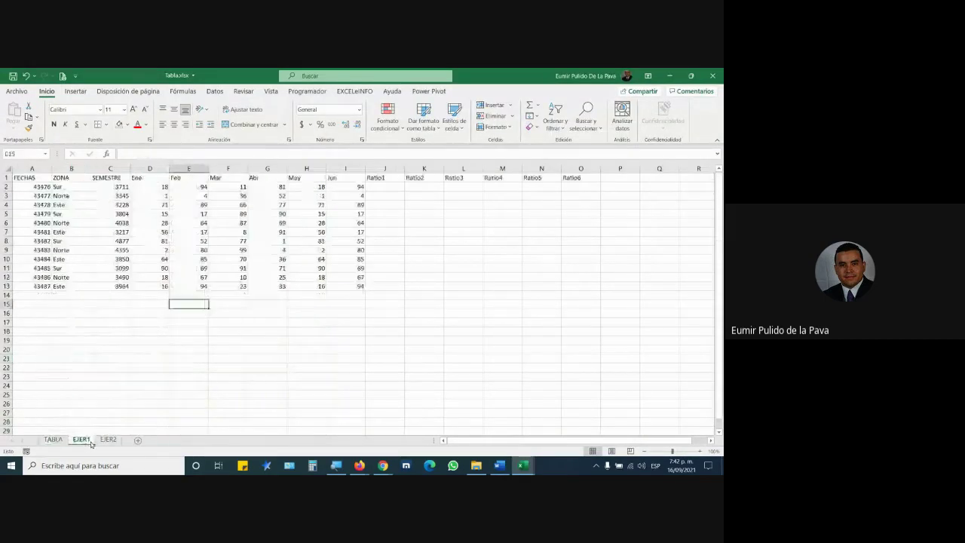
pyautogui.click(108, 439)
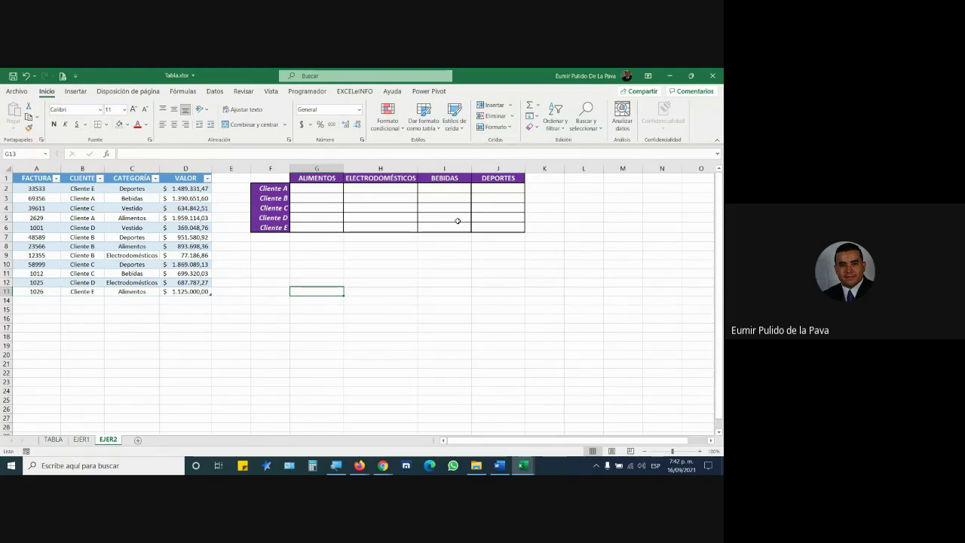
pyautogui.click(325, 188)
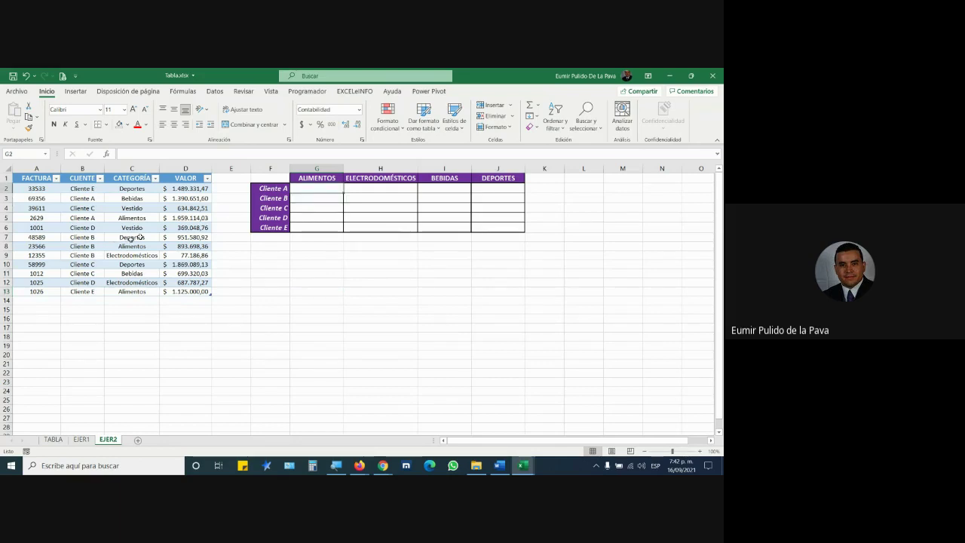
# Widen the ALIMENTOS column and fill G2 across to I2 and down to row 7, then select G3.
pyautogui.moveTo(343, 168); pyautogui.dragTo(451, 168)
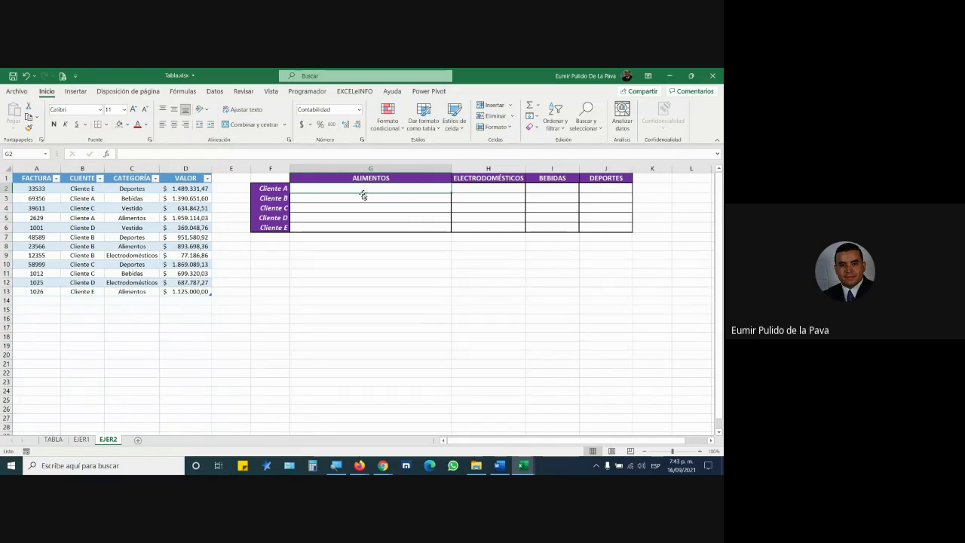
pyautogui.moveTo(451, 194); pyautogui.dragTo(570, 195)
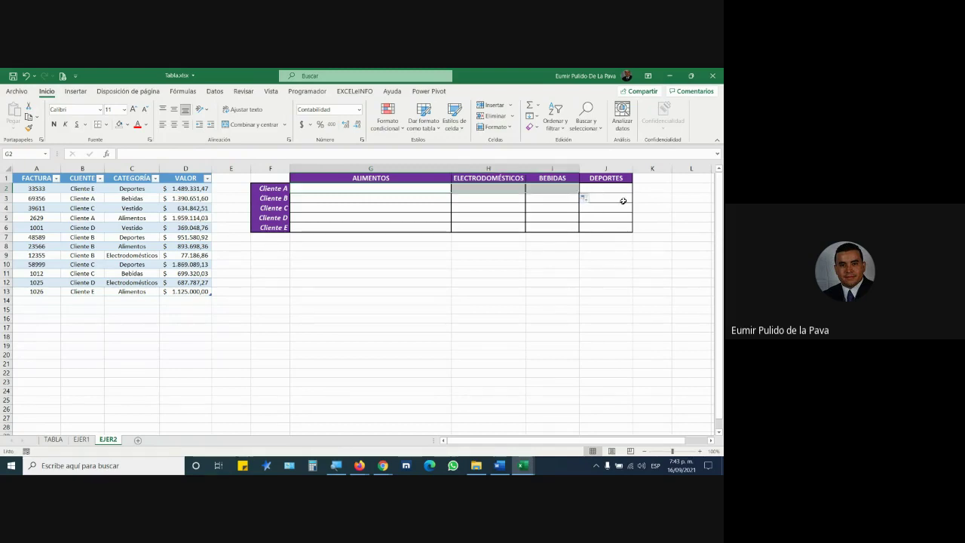
pyautogui.moveTo(580, 193); pyautogui.dragTo(581, 240)
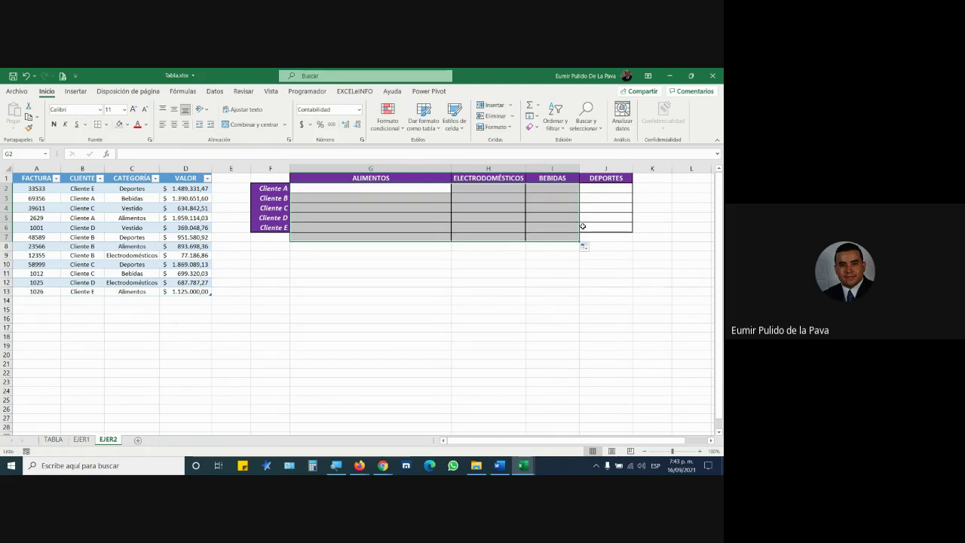
pyautogui.click(399, 193)
pyautogui.click(396, 200)
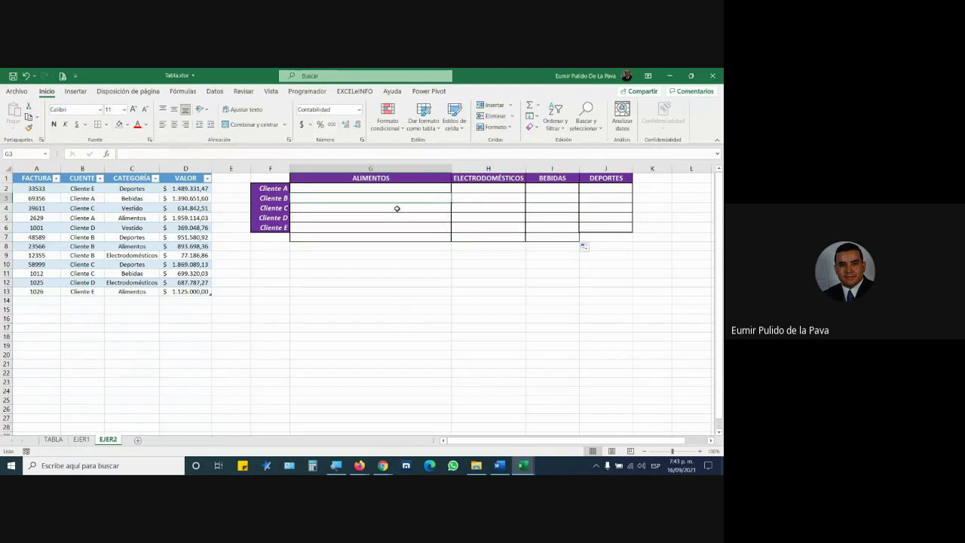
# Check the Meet call, then close Tabla.xlsx, answering its save prompt.
pyautogui.moveTo(384, 465)
pyautogui.click(362, 437)
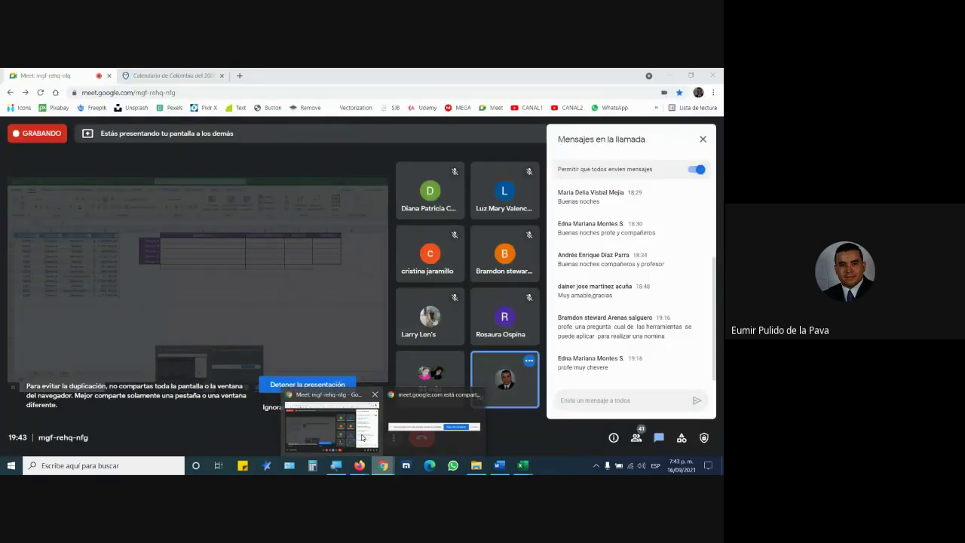
pyautogui.hotkey('alt', 'Tab')
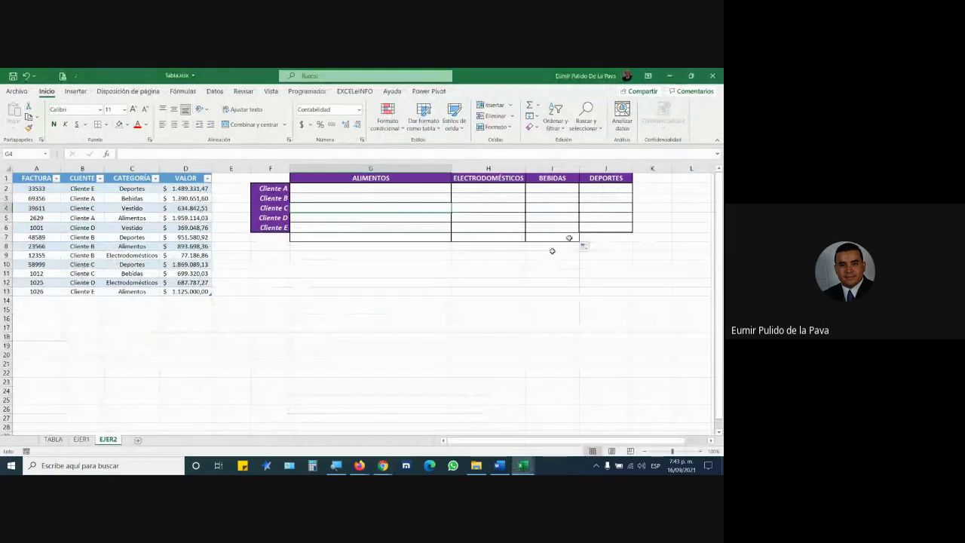
pyautogui.hotkey('ctrl', 'w')
pyautogui.click(359, 279)
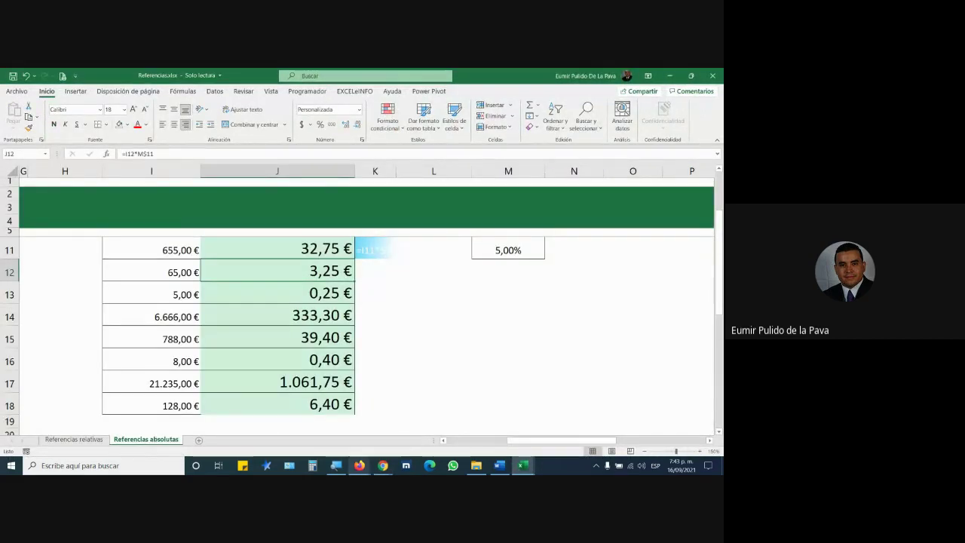
# Select J14 to view its formula, then bring forward the Moodle downloads page in Firefox.
pyautogui.moveTo(359, 465)
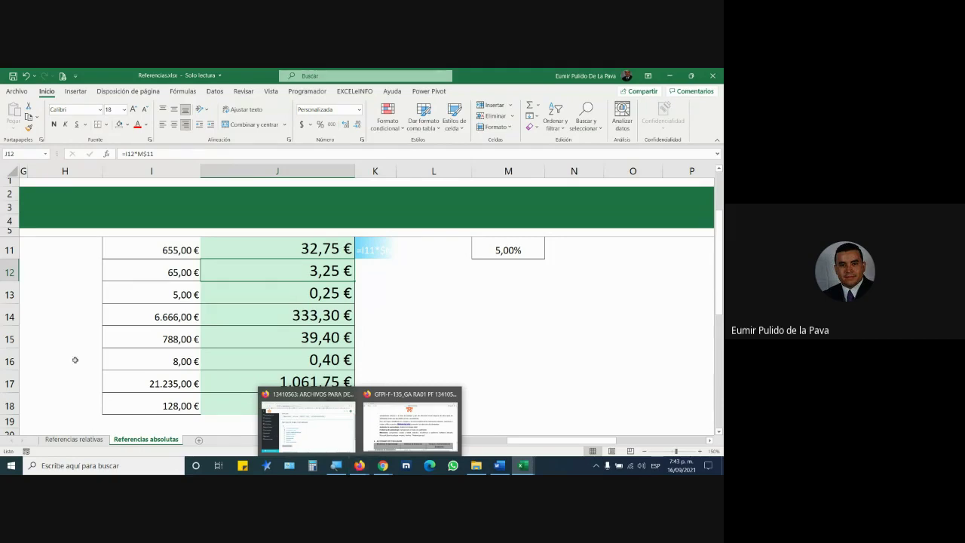
pyautogui.click(254, 319)
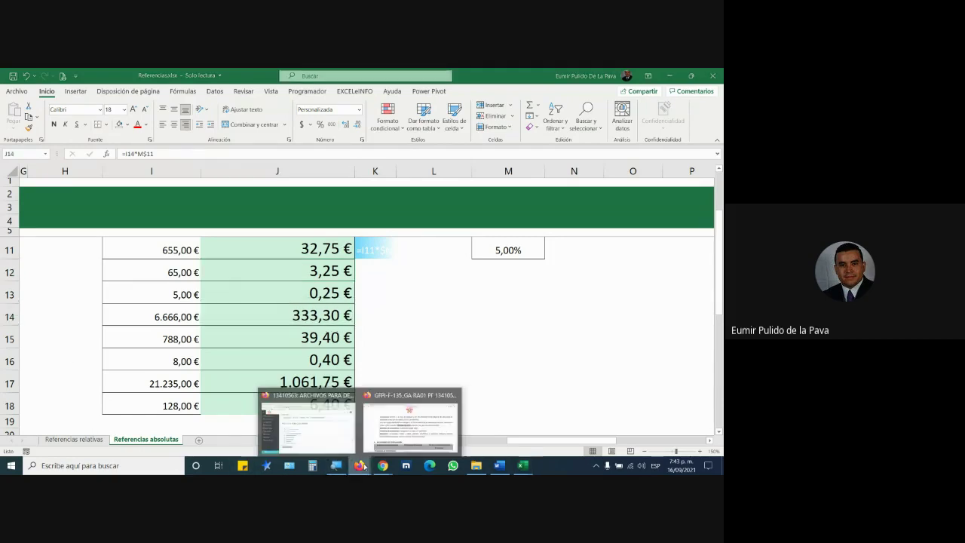
pyautogui.click(321, 426)
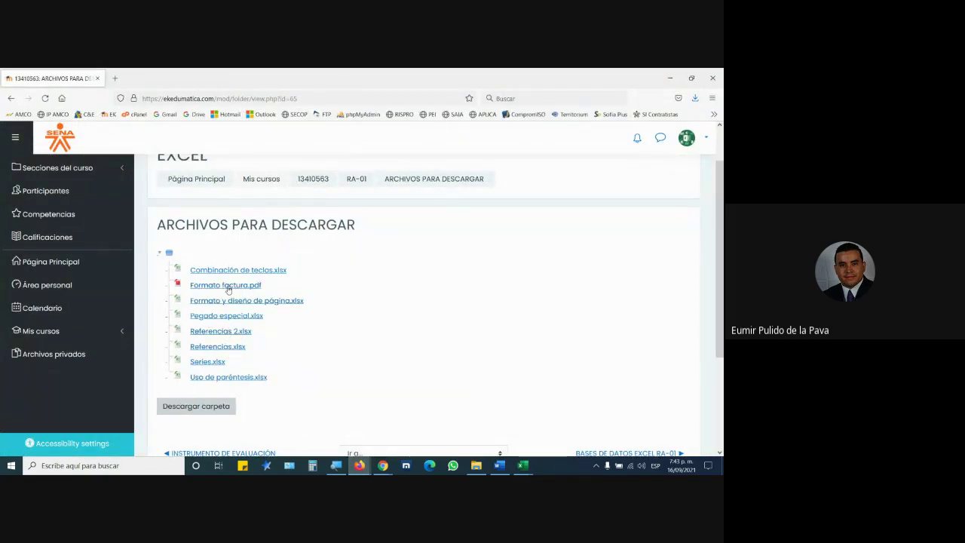
# Open Referencias 2.xlsx from the Moodle files list in Excel.
pyautogui.click(233, 333)
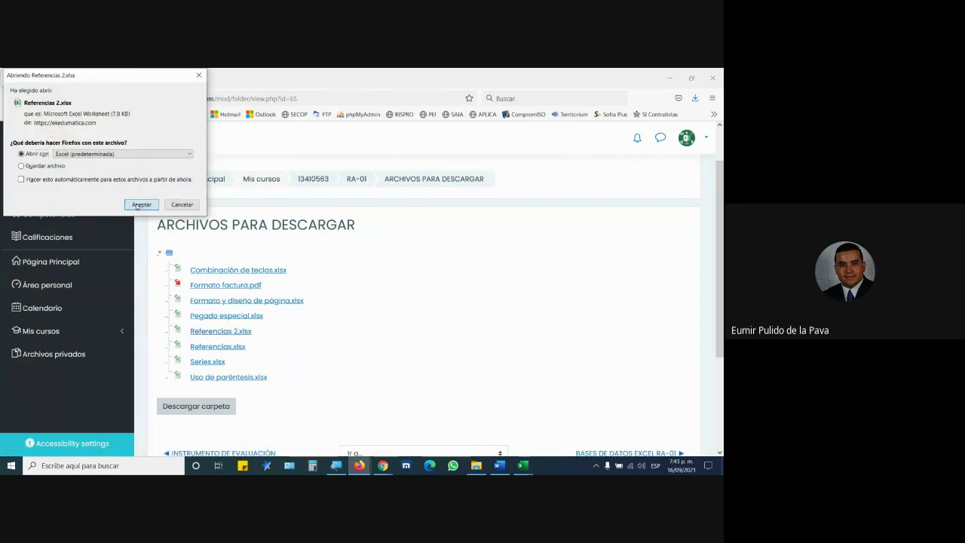
pyautogui.click(141, 204)
pyautogui.moveTo(378, 469)
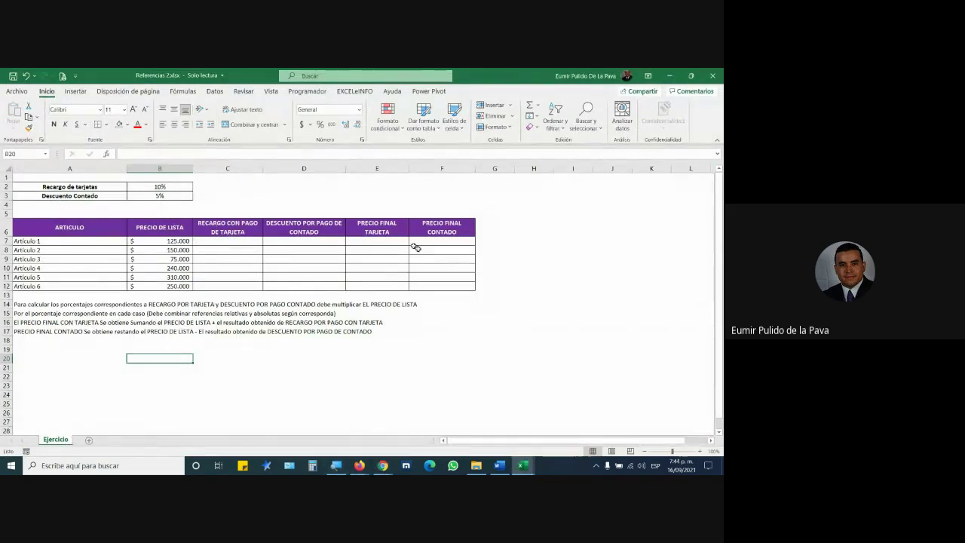
# Highlight the list prices, 10% surcharge rate, surcharge, discount and final price ranges, then return to Meet.
pyautogui.moveTo(384, 467)
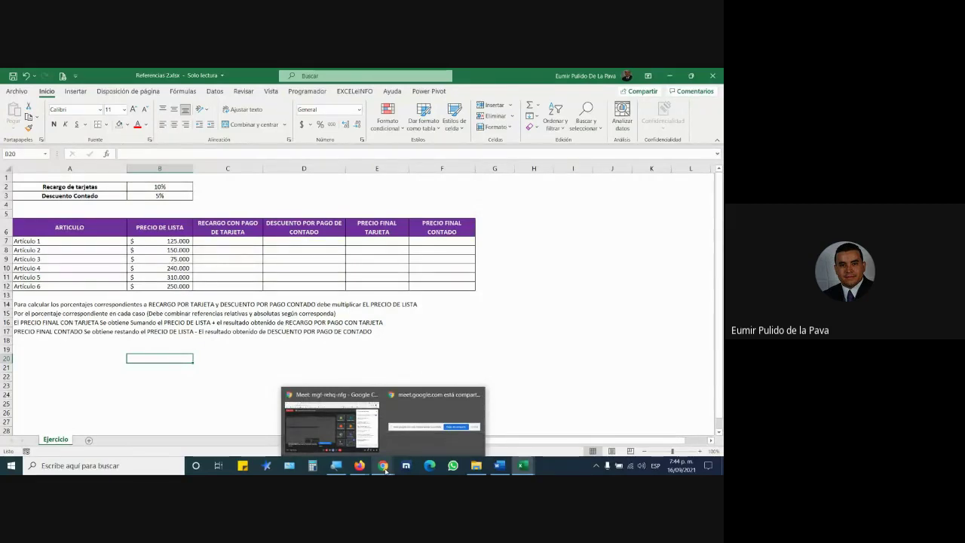
pyautogui.click(225, 241)
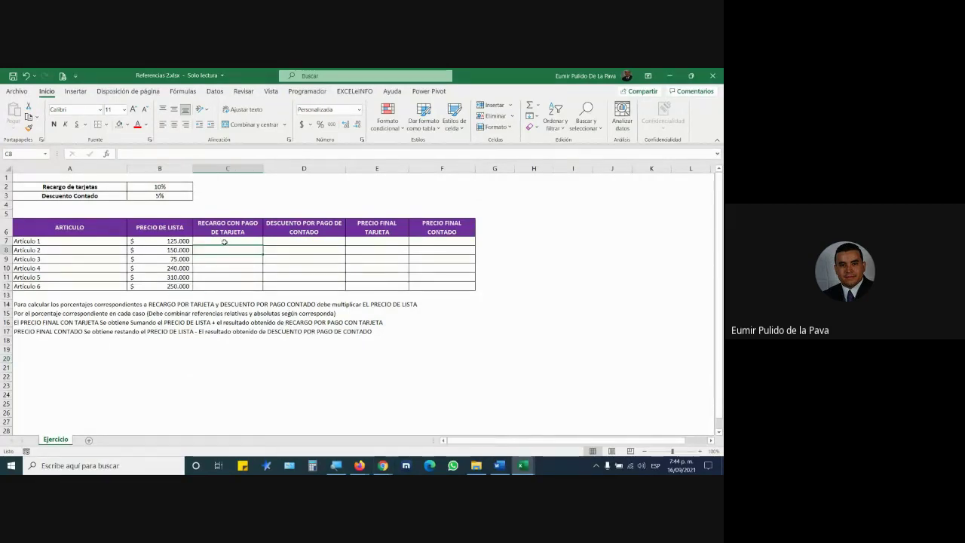
pyautogui.moveTo(158, 241); pyautogui.dragTo(160, 286)
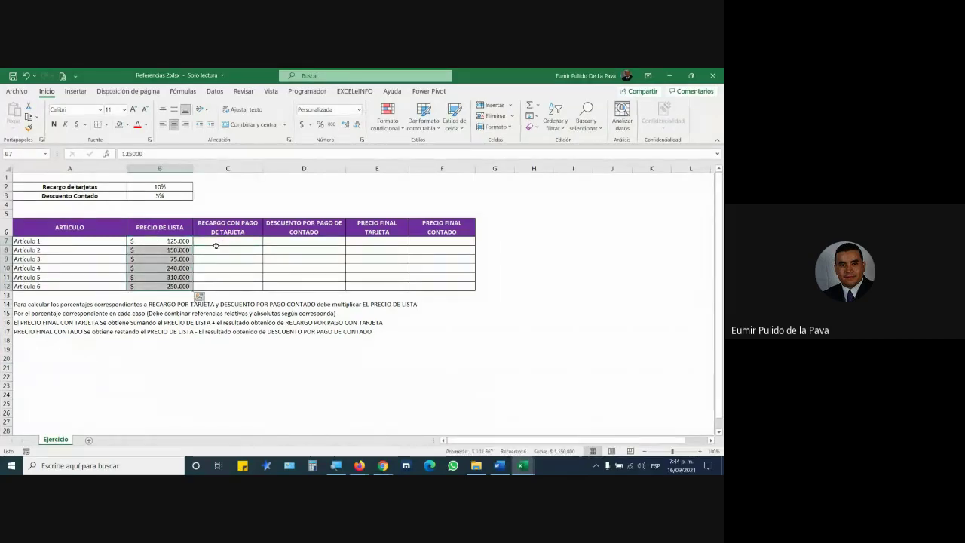
pyautogui.moveTo(220, 242); pyautogui.dragTo(227, 286)
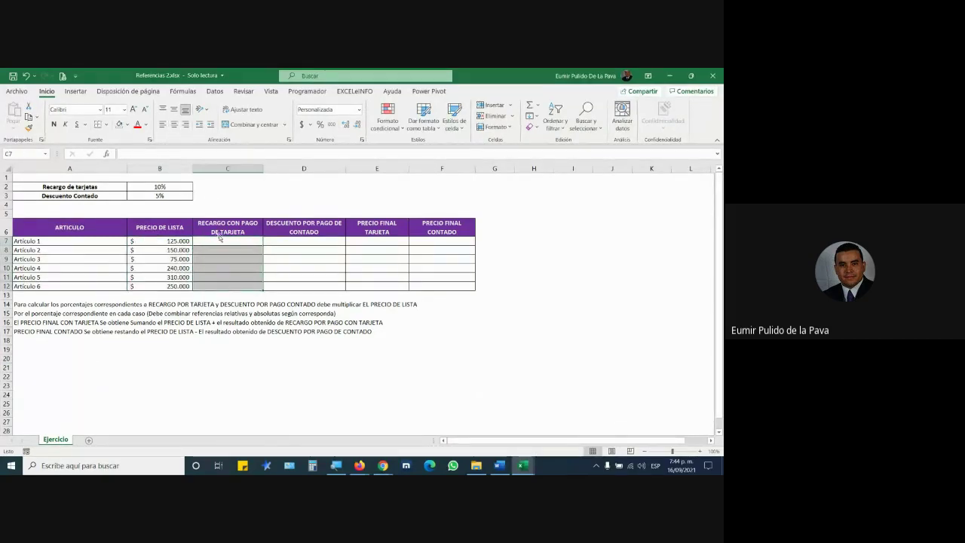
pyautogui.click(154, 187)
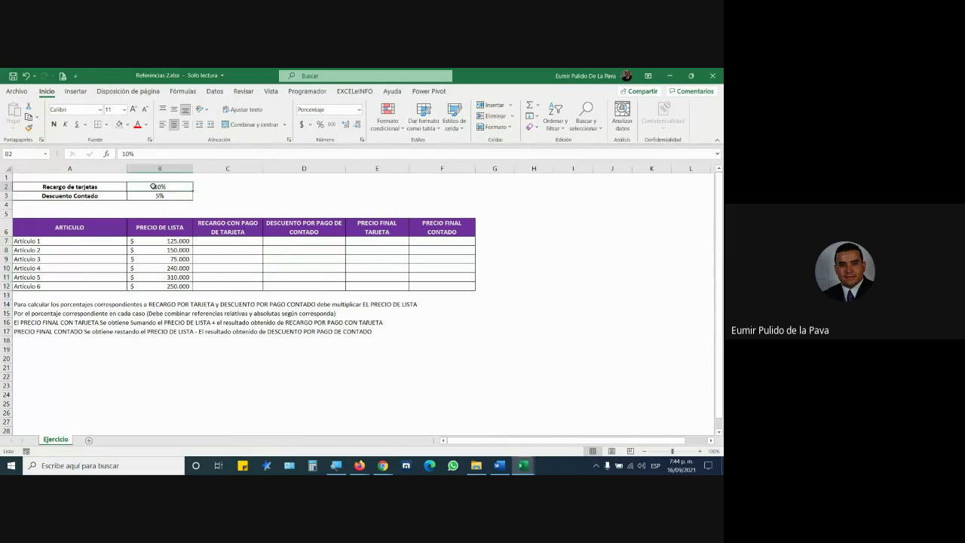
pyautogui.moveTo(308, 239); pyautogui.dragTo(310, 286)
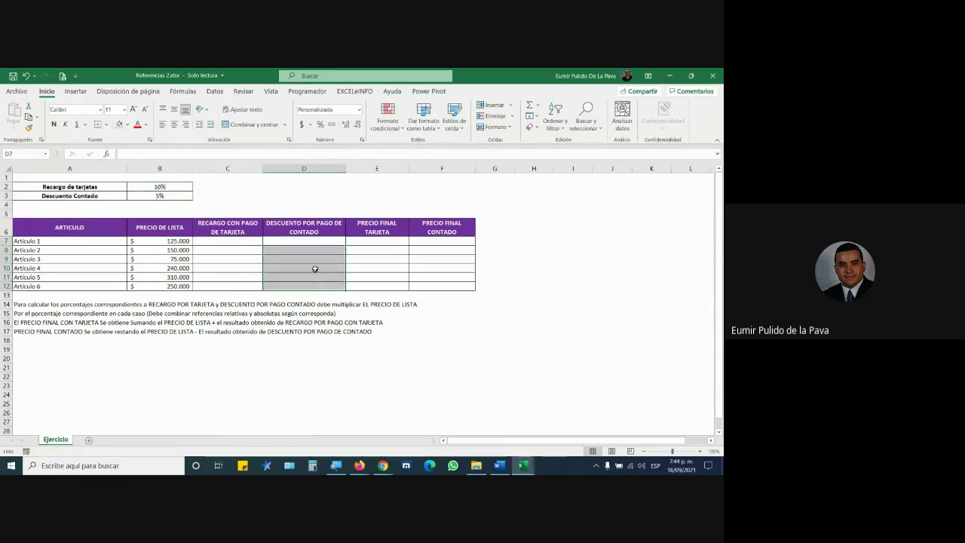
pyautogui.moveTo(373, 243); pyautogui.dragTo(447, 281)
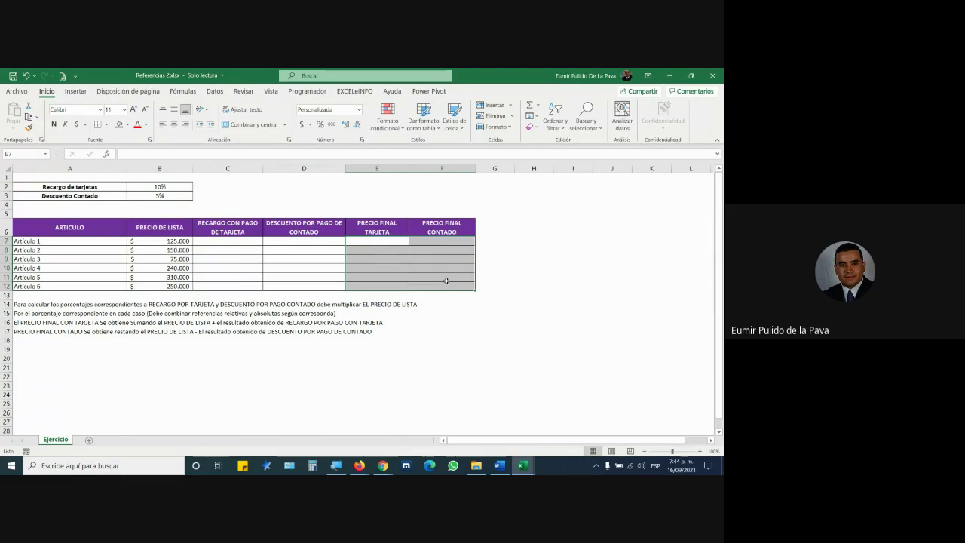
pyautogui.click(383, 465)
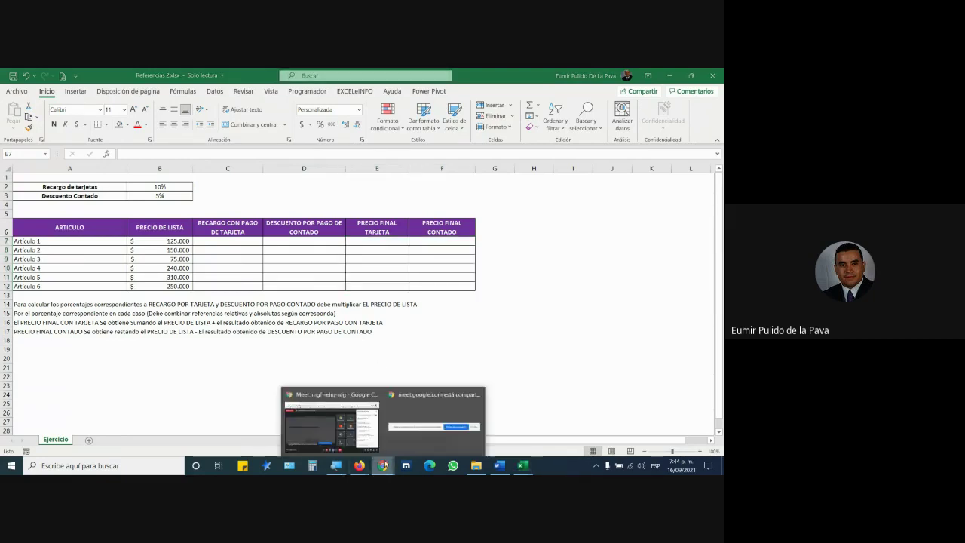
pyautogui.click(368, 433)
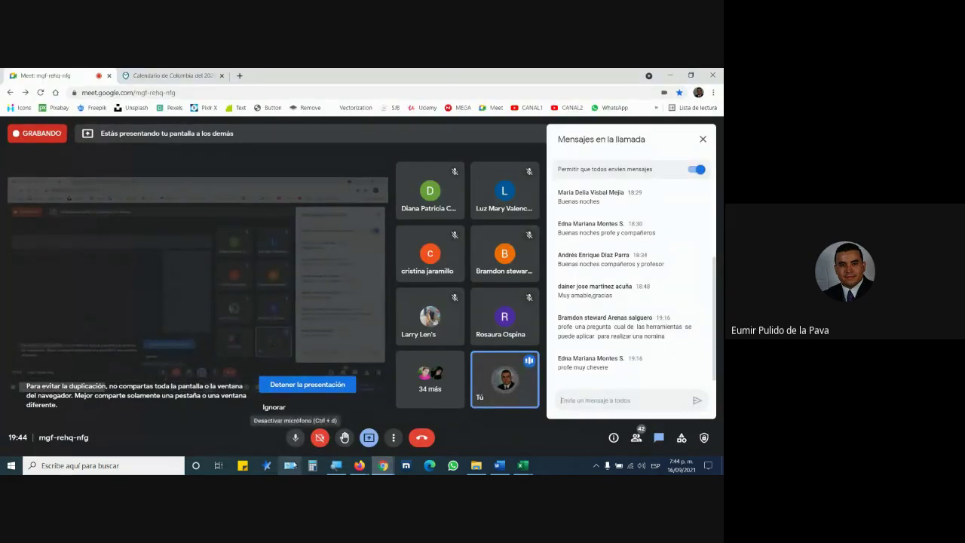
# Mute and later unmute the microphone, then bring the Referencias 2 workbook back in Excel.
pyautogui.hotkey('ctrl', 'd')
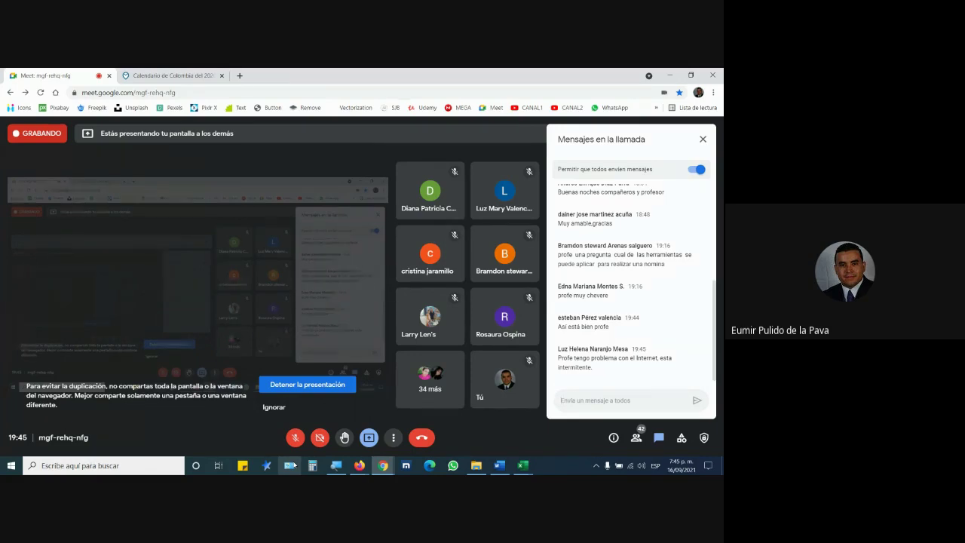
pyautogui.click(297, 443)
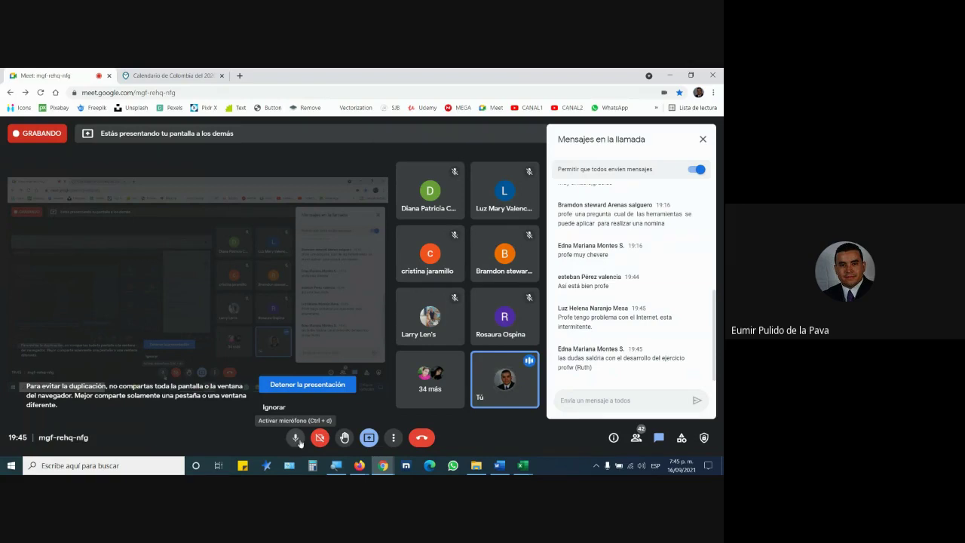
pyautogui.click(513, 468)
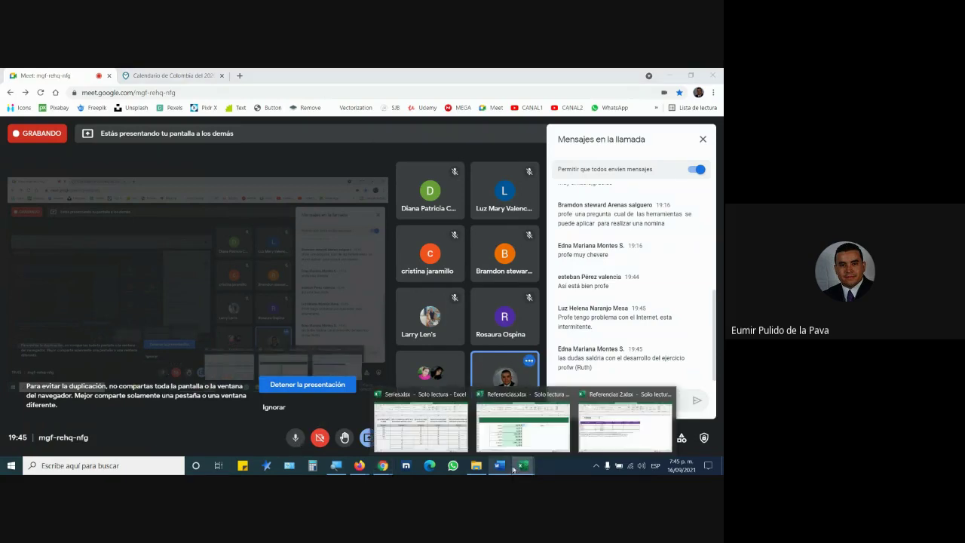
pyautogui.click(625, 426)
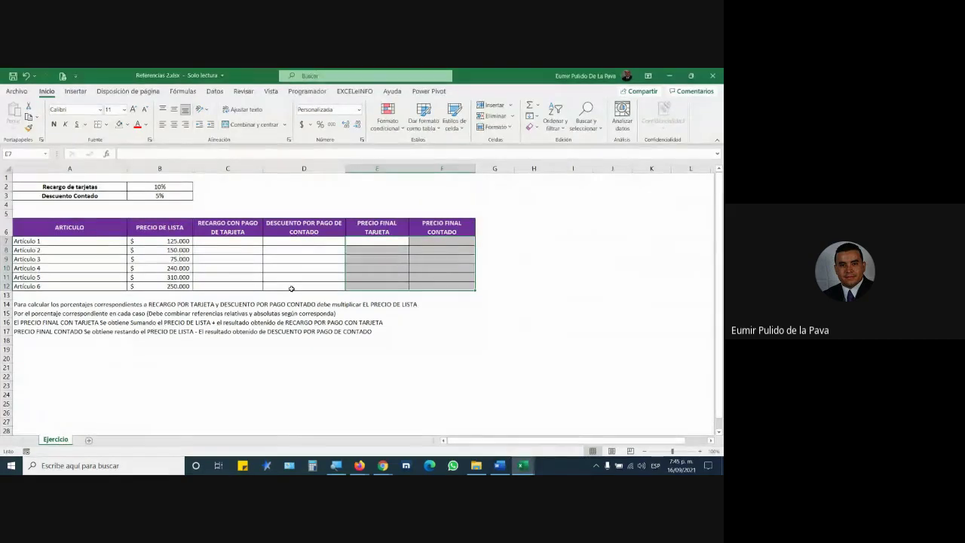
# Close the Referencias and Series workbooks, choosing No guardar for each.
pyautogui.hotkey('ctrl', 'Tab')
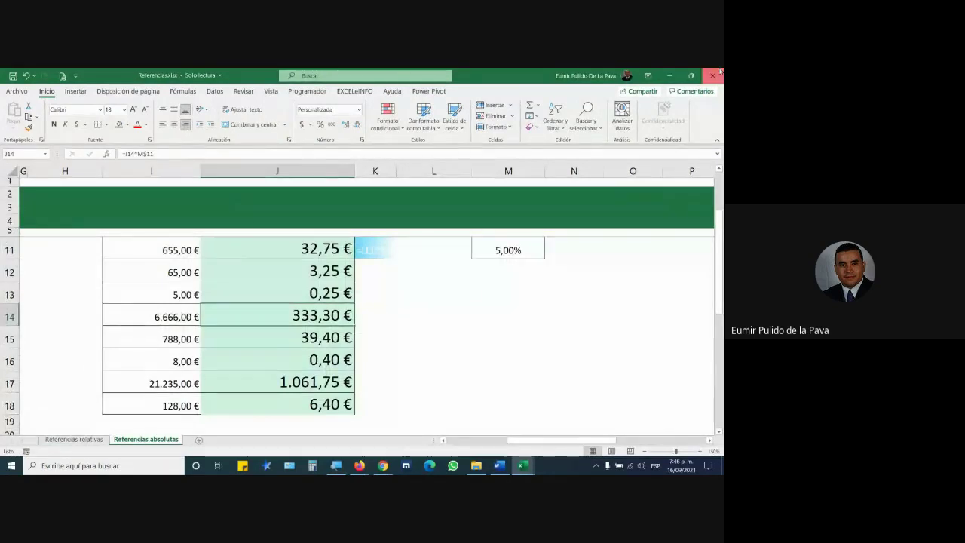
pyautogui.click(712, 76)
pyautogui.click(356, 287)
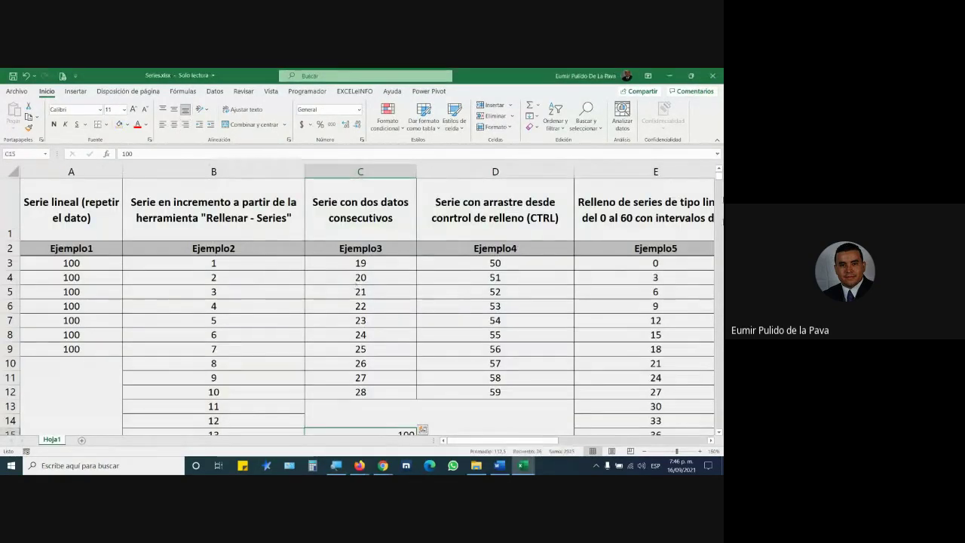
pyautogui.click(361, 287)
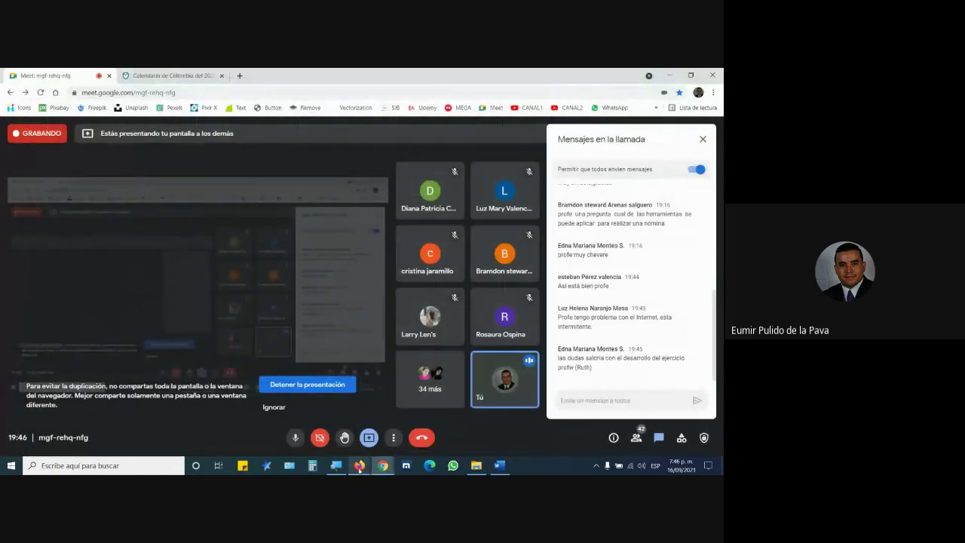
# Bring the course guide PDF forward and scroll through it.
pyautogui.click(359, 465)
pyautogui.click(354, 418)
pyautogui.scroll(-4, 377, 344)
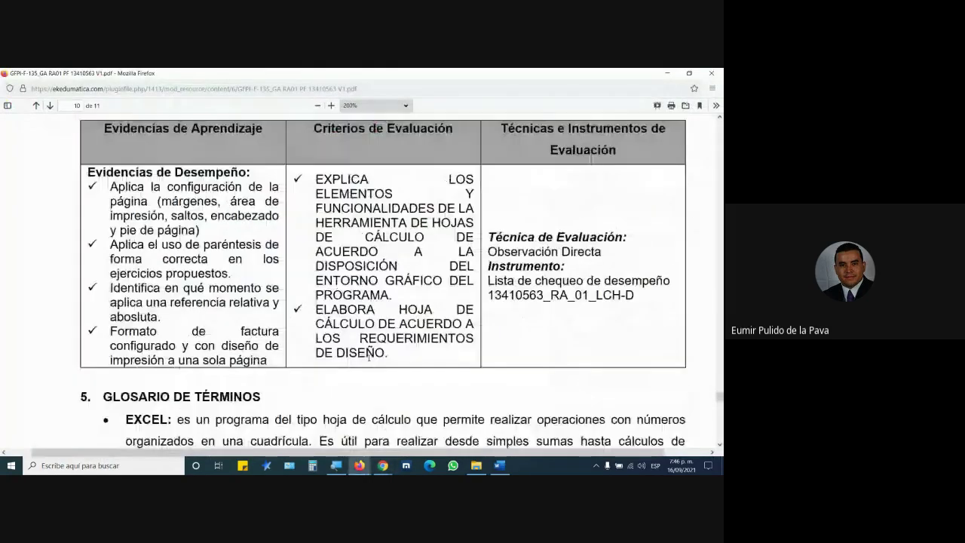
pyautogui.scroll(-5, 377, 345)
pyautogui.scroll(5, 375, 347)
pyautogui.scroll(5, 346, 328)
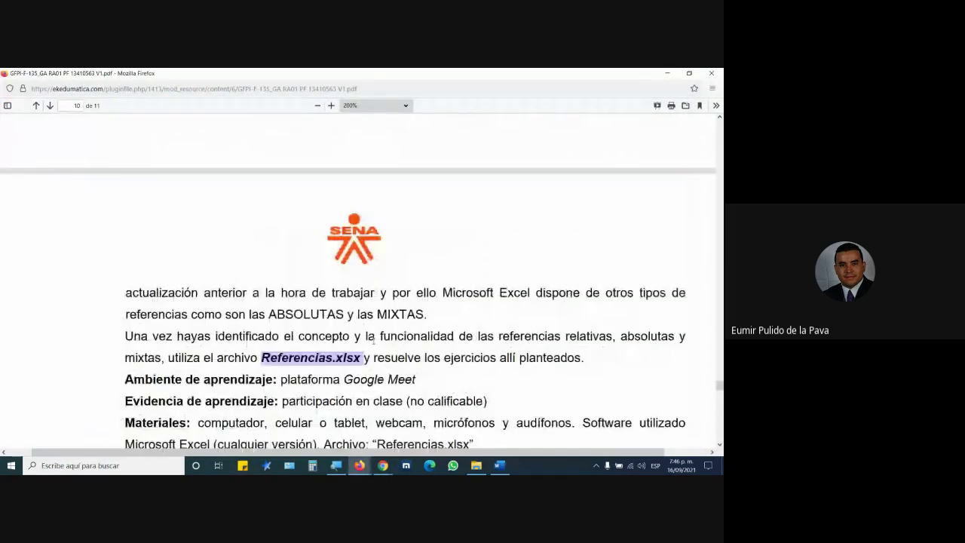
pyautogui.scroll(5, 320, 309)
pyautogui.scroll(5, 291, 288)
pyautogui.scroll(5, 291, 287)
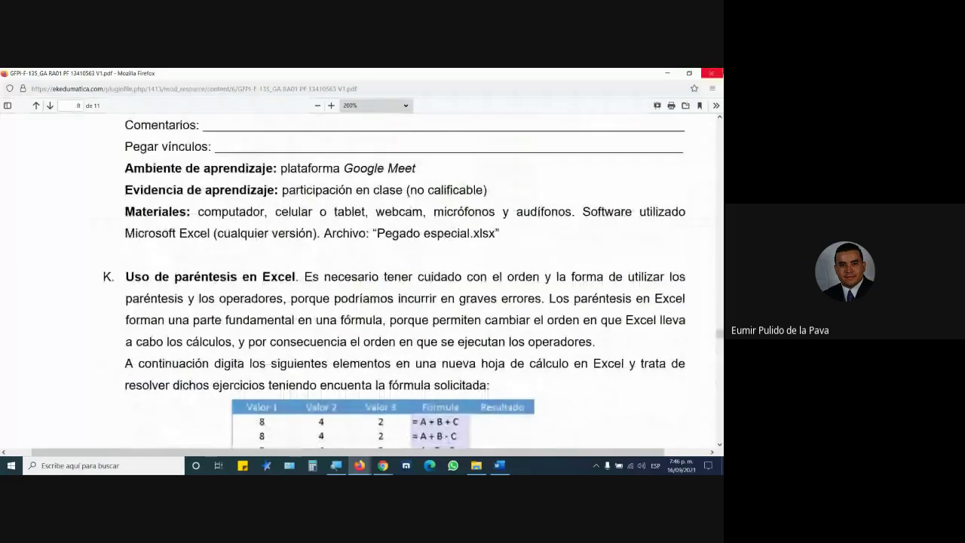
# Minimize the PDF and go back from the downloads folder to the course page at RA-02.
pyautogui.click(358, 462)
pyautogui.click(357, 461)
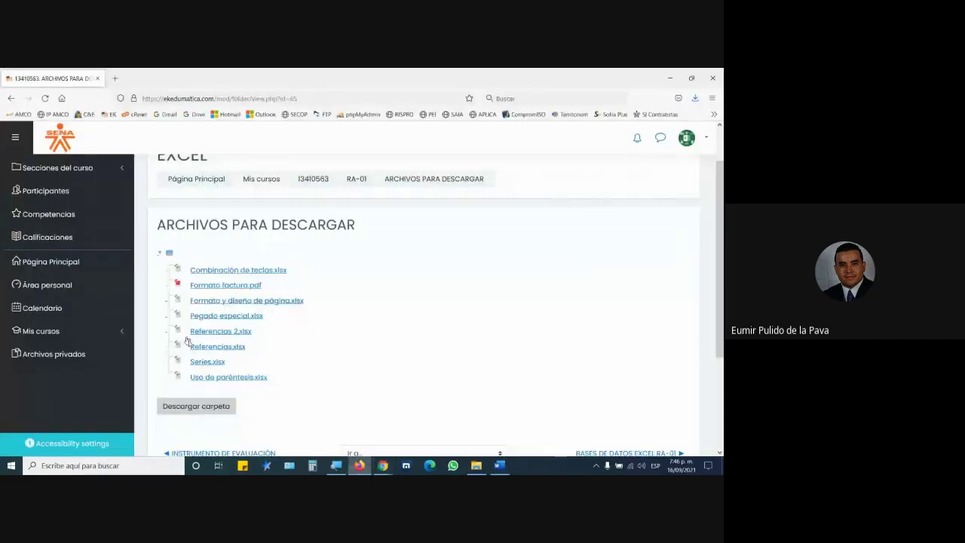
pyautogui.click(11, 98)
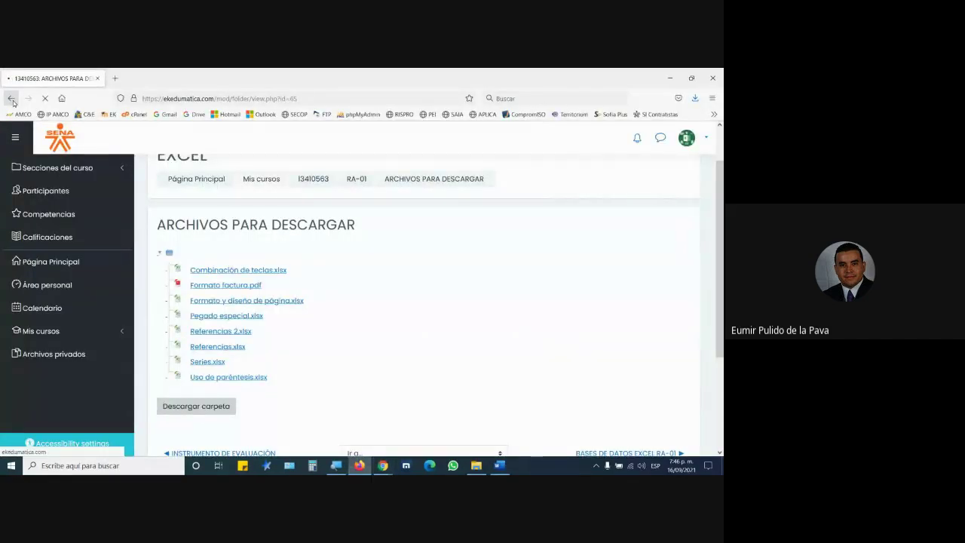
pyautogui.scroll(-3, 442, 337)
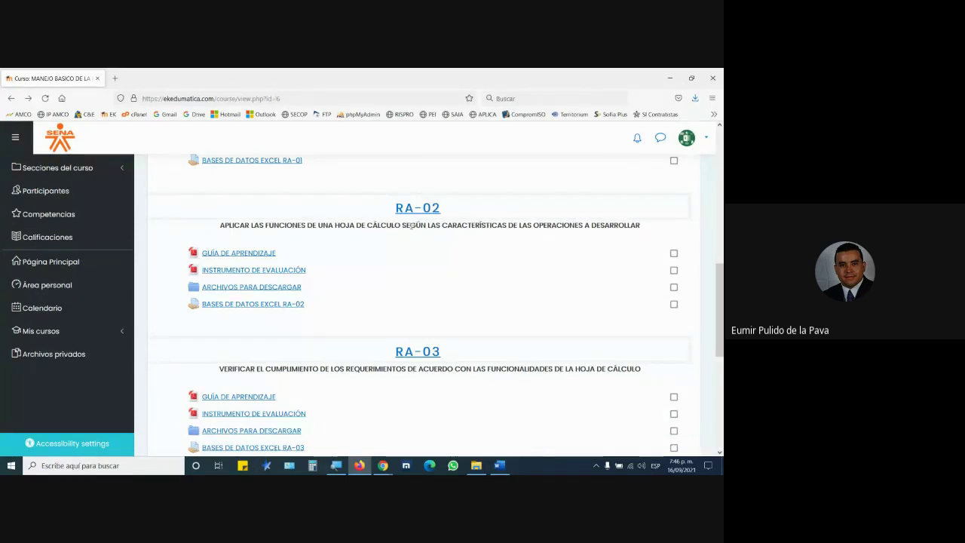
# Check today's date in the taskbar calendar, then bring the Google Meet call window to the front.
pyautogui.click(675, 465)
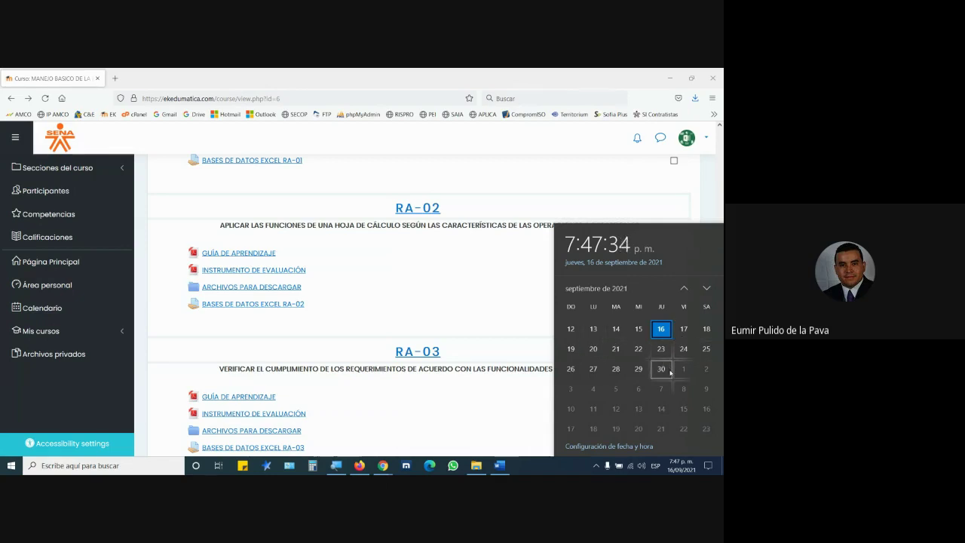
pyautogui.click(383, 466)
pyautogui.click(408, 427)
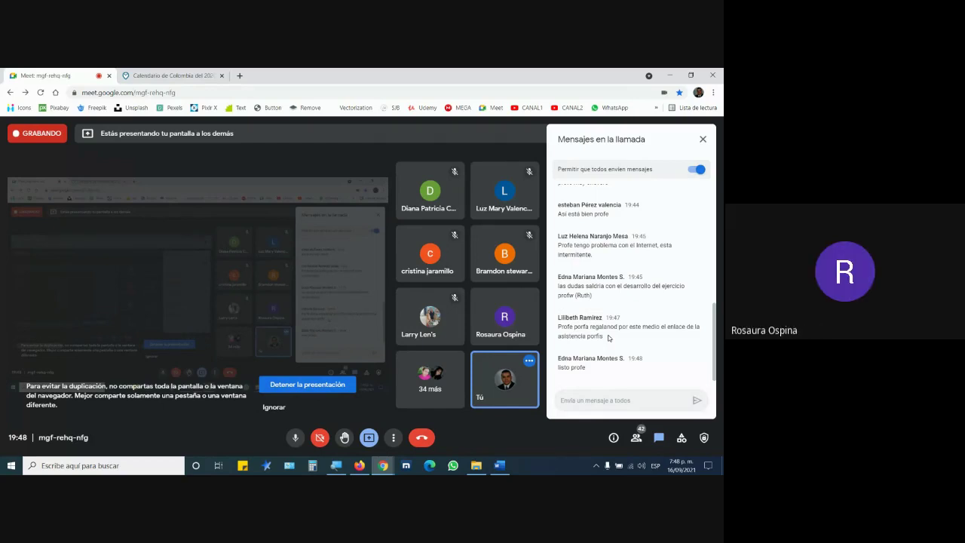
# Load ekedumatica.com/asistencia/ in a new Firefox tab and select its address for copying.
pyautogui.click(360, 465)
pyautogui.click(115, 78)
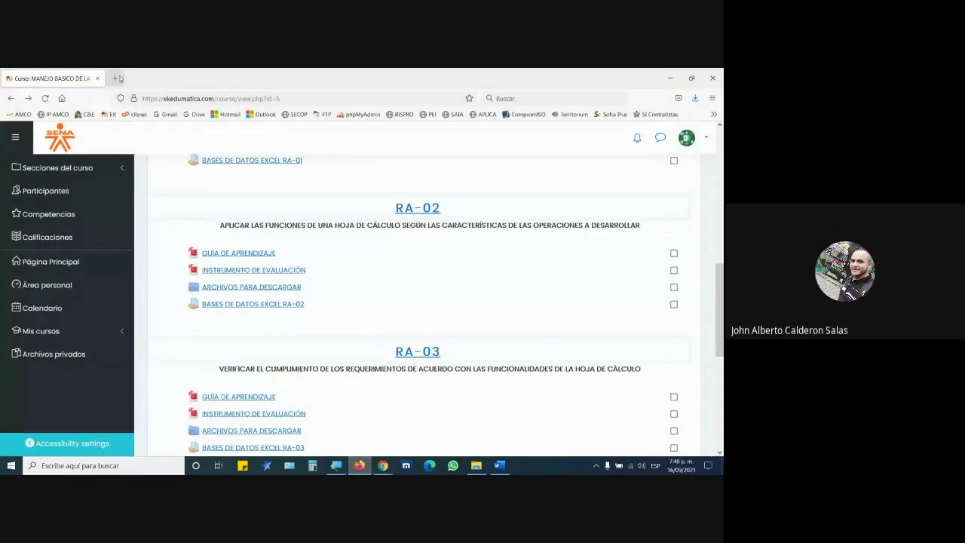
pyautogui.write('ek')
pyautogui.press('BackSpace')
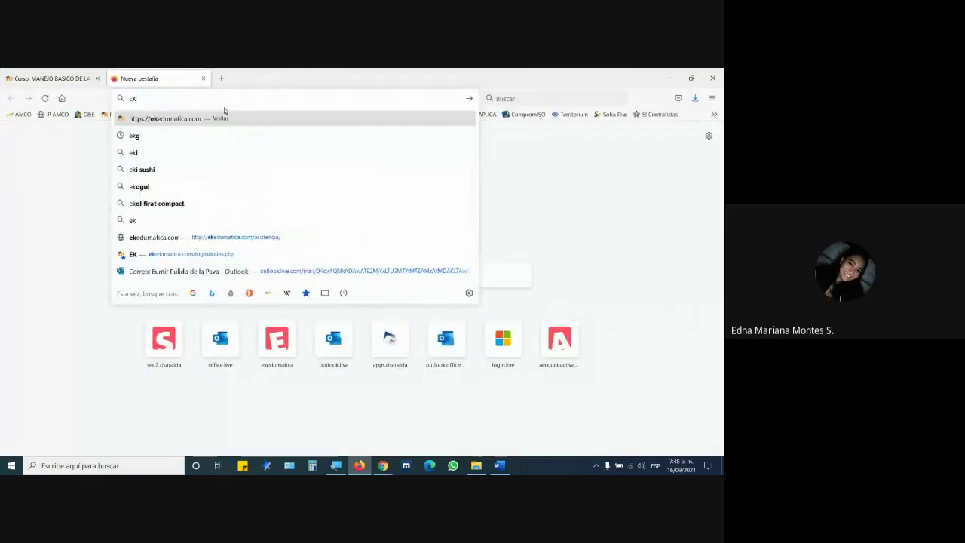
pyautogui.press('BackSpace')
pyautogui.press('BackSpace')
pyautogui.write('ej')
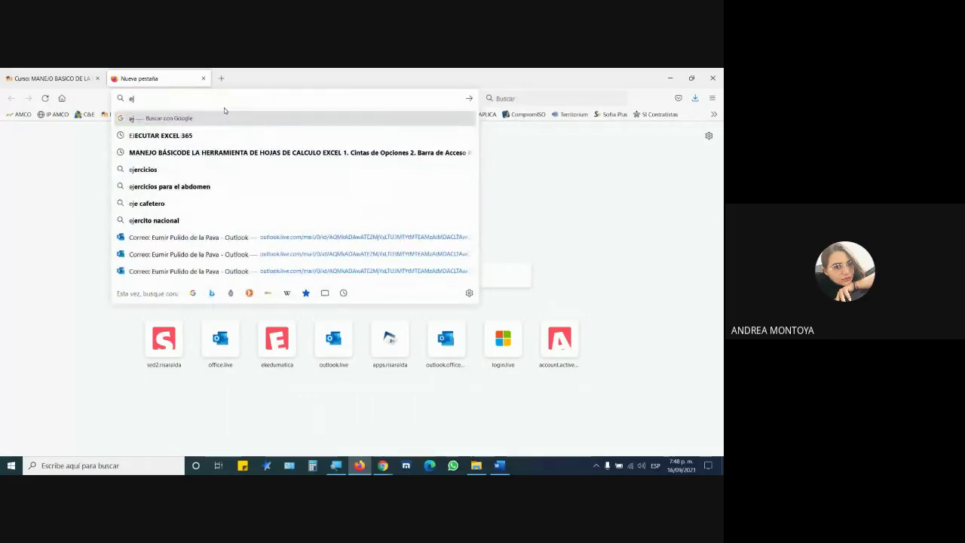
pyautogui.press('BackSpace')
pyautogui.write('kedumatica.com/asistencia/')
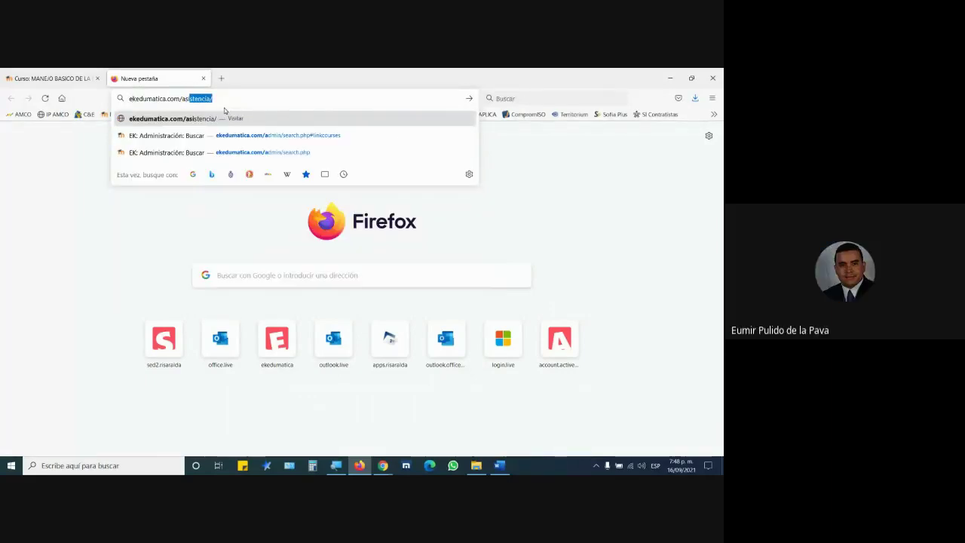
pyautogui.press('Return')
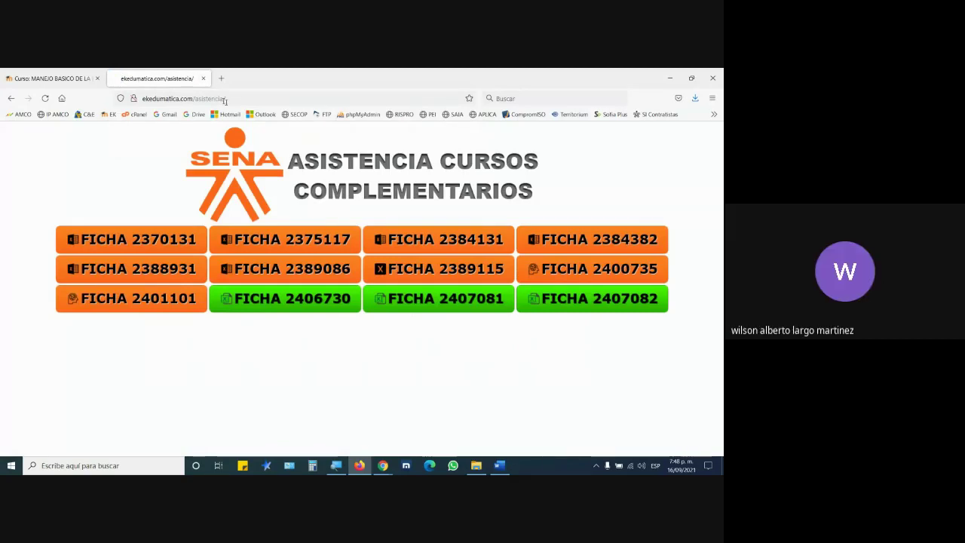
pyautogui.click(224, 99)
# Paste the attendance page link into the Google Meet chat and send it to everyone.
pyautogui.click(384, 465)
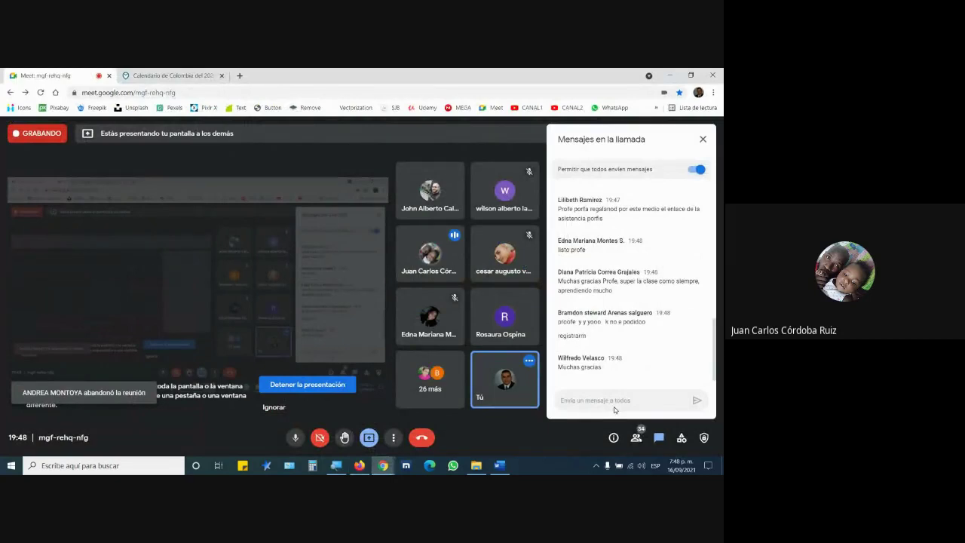
pyautogui.click(614, 401)
pyautogui.write('http://ekedumatica.com/asistencia/')
pyautogui.press('Return')
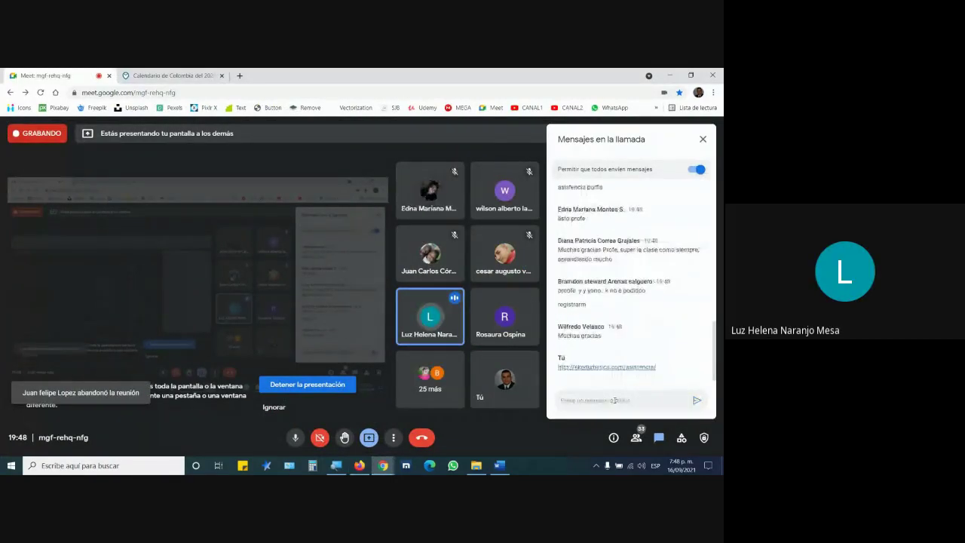
pyautogui.click(393, 437)
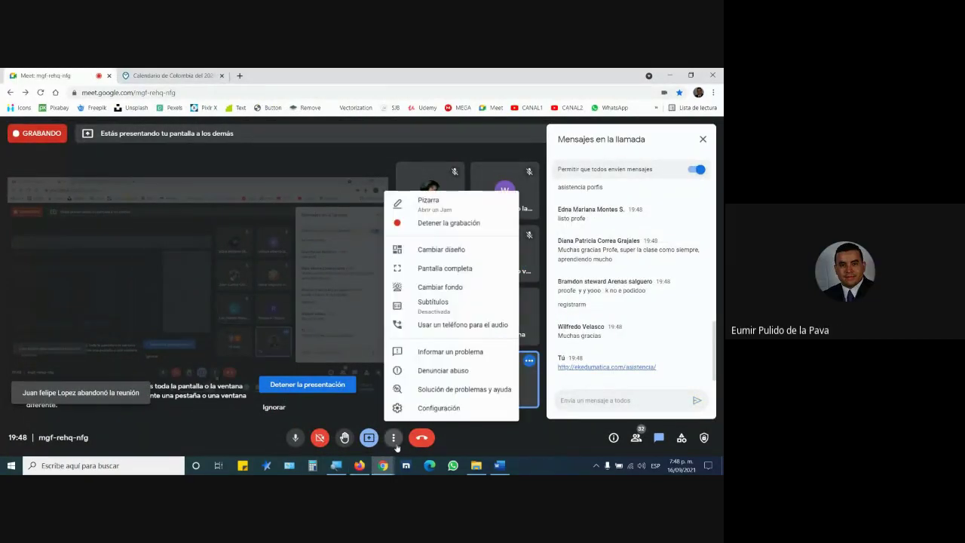